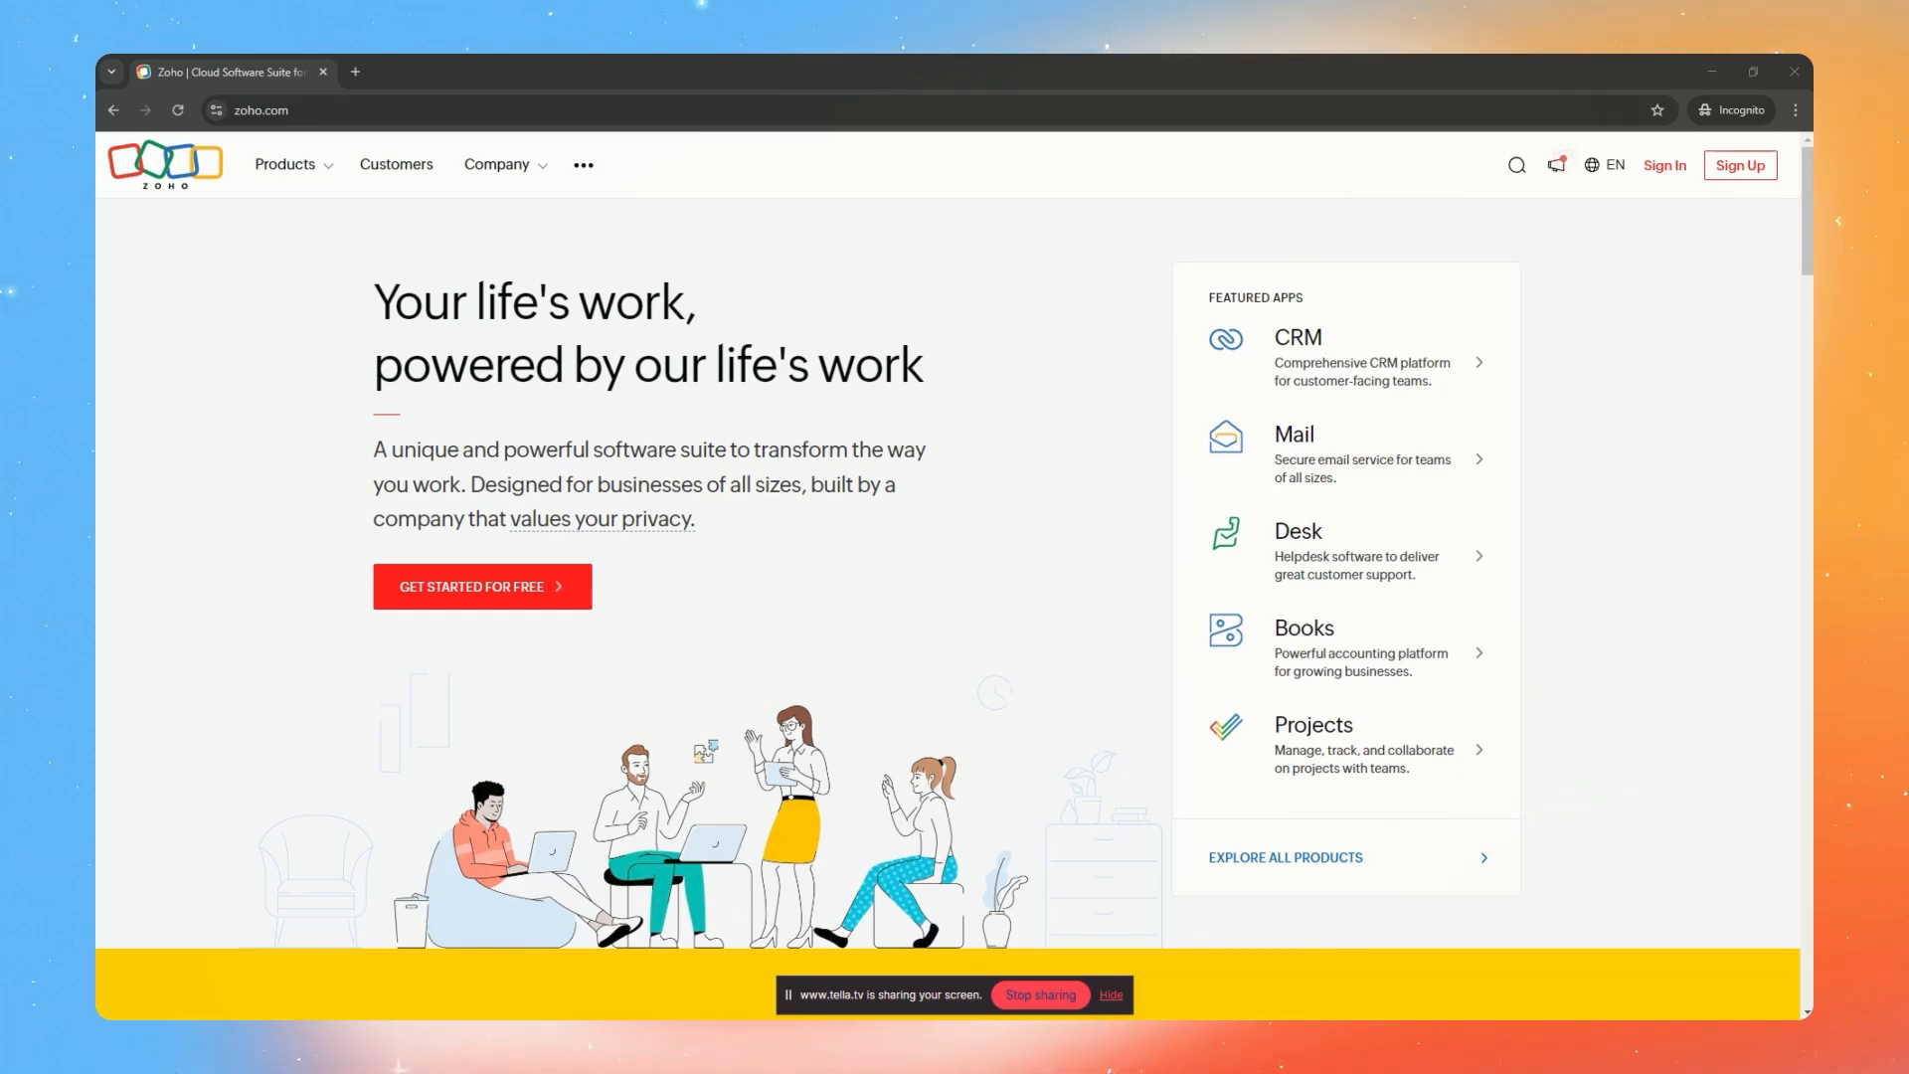
left_click(1111, 995)
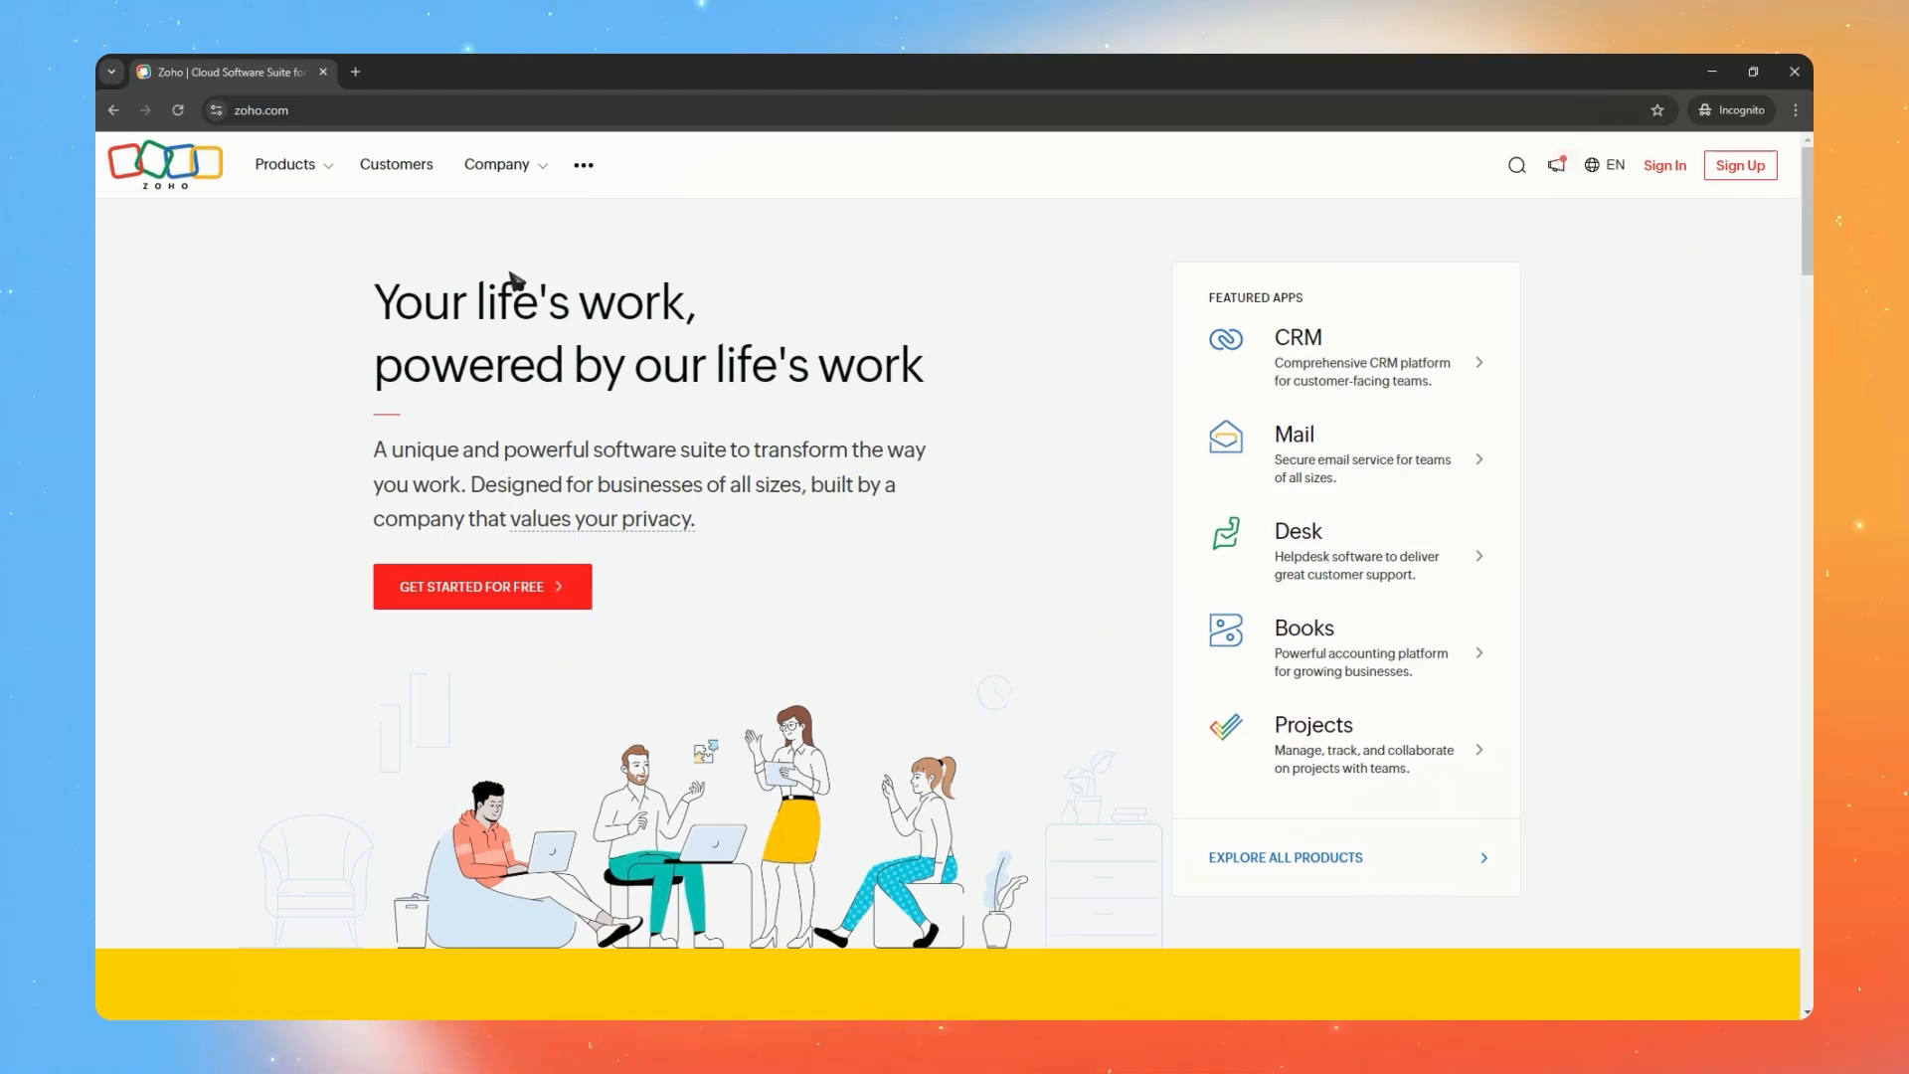
left_click(587, 169)
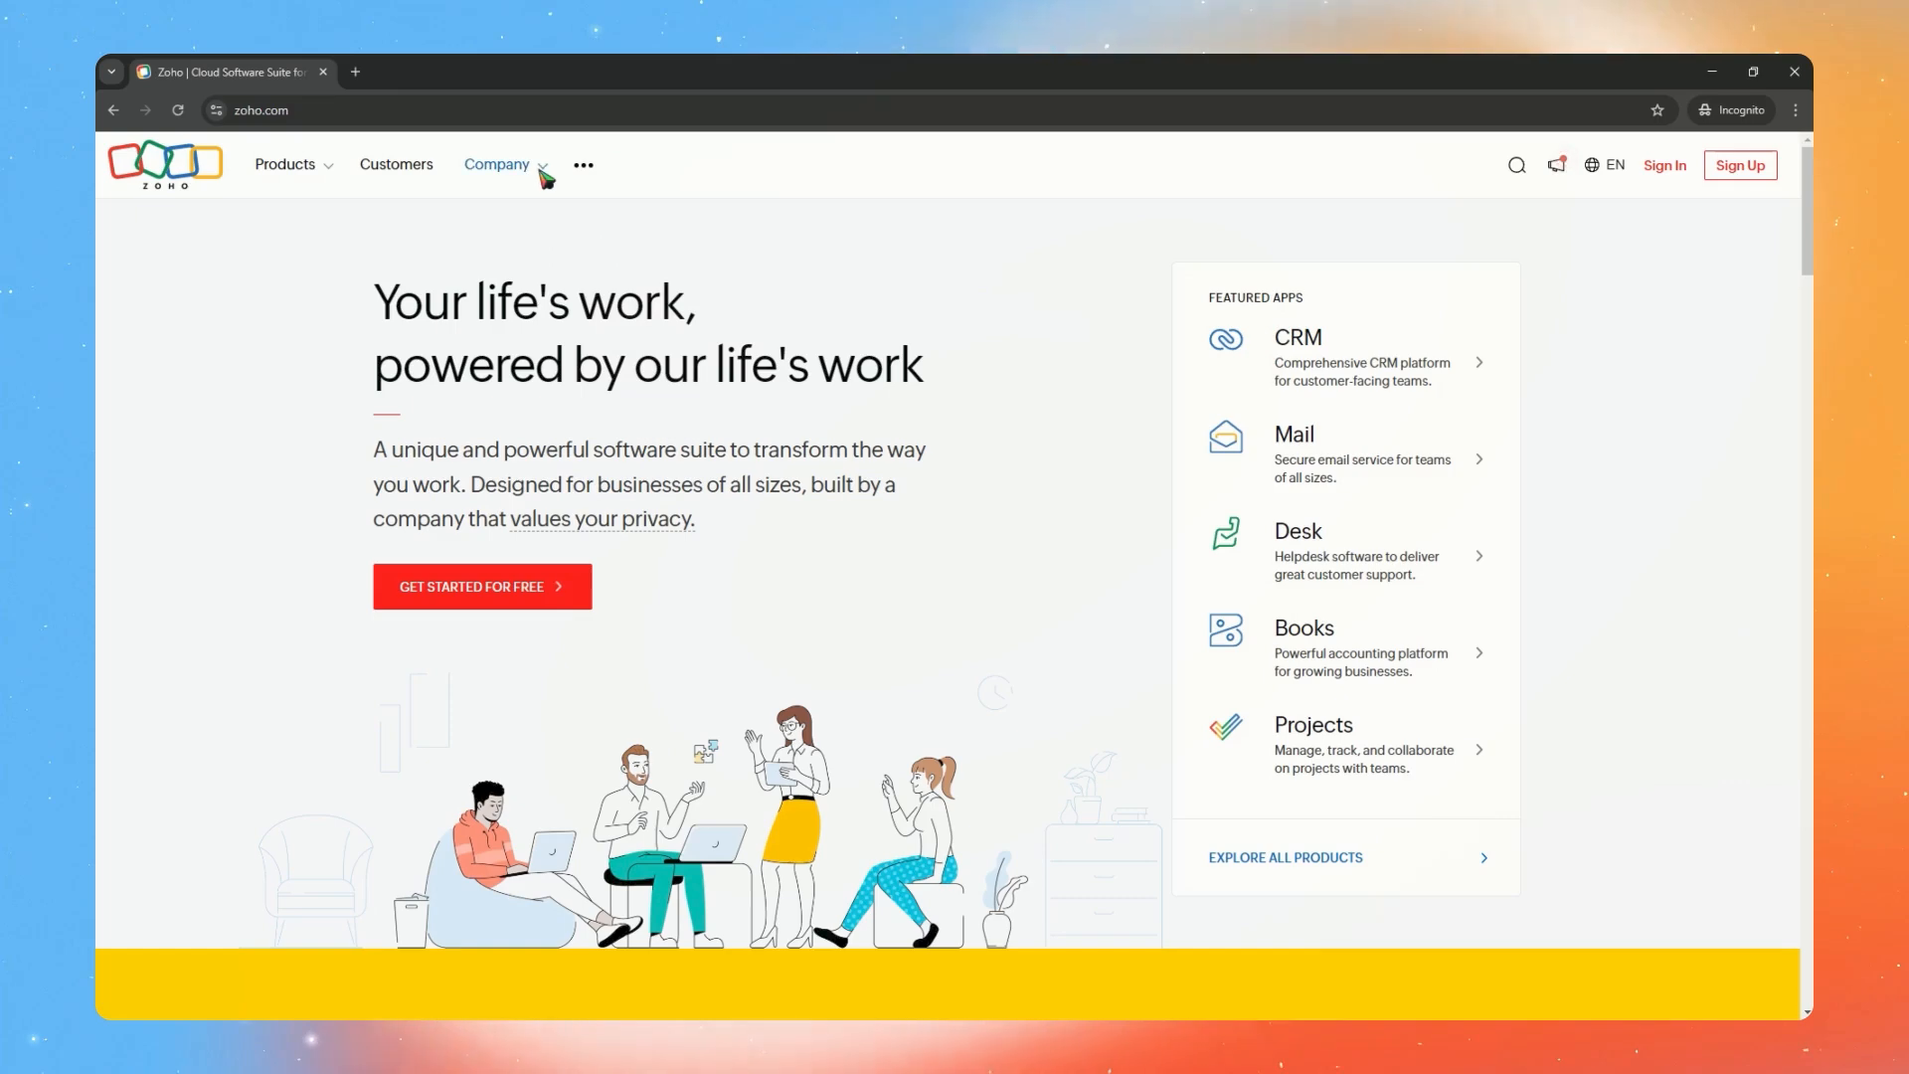
Search the Zoho product list for "books", pick the Zoho Books suggestion and open the Books product page
left_click(328, 169)
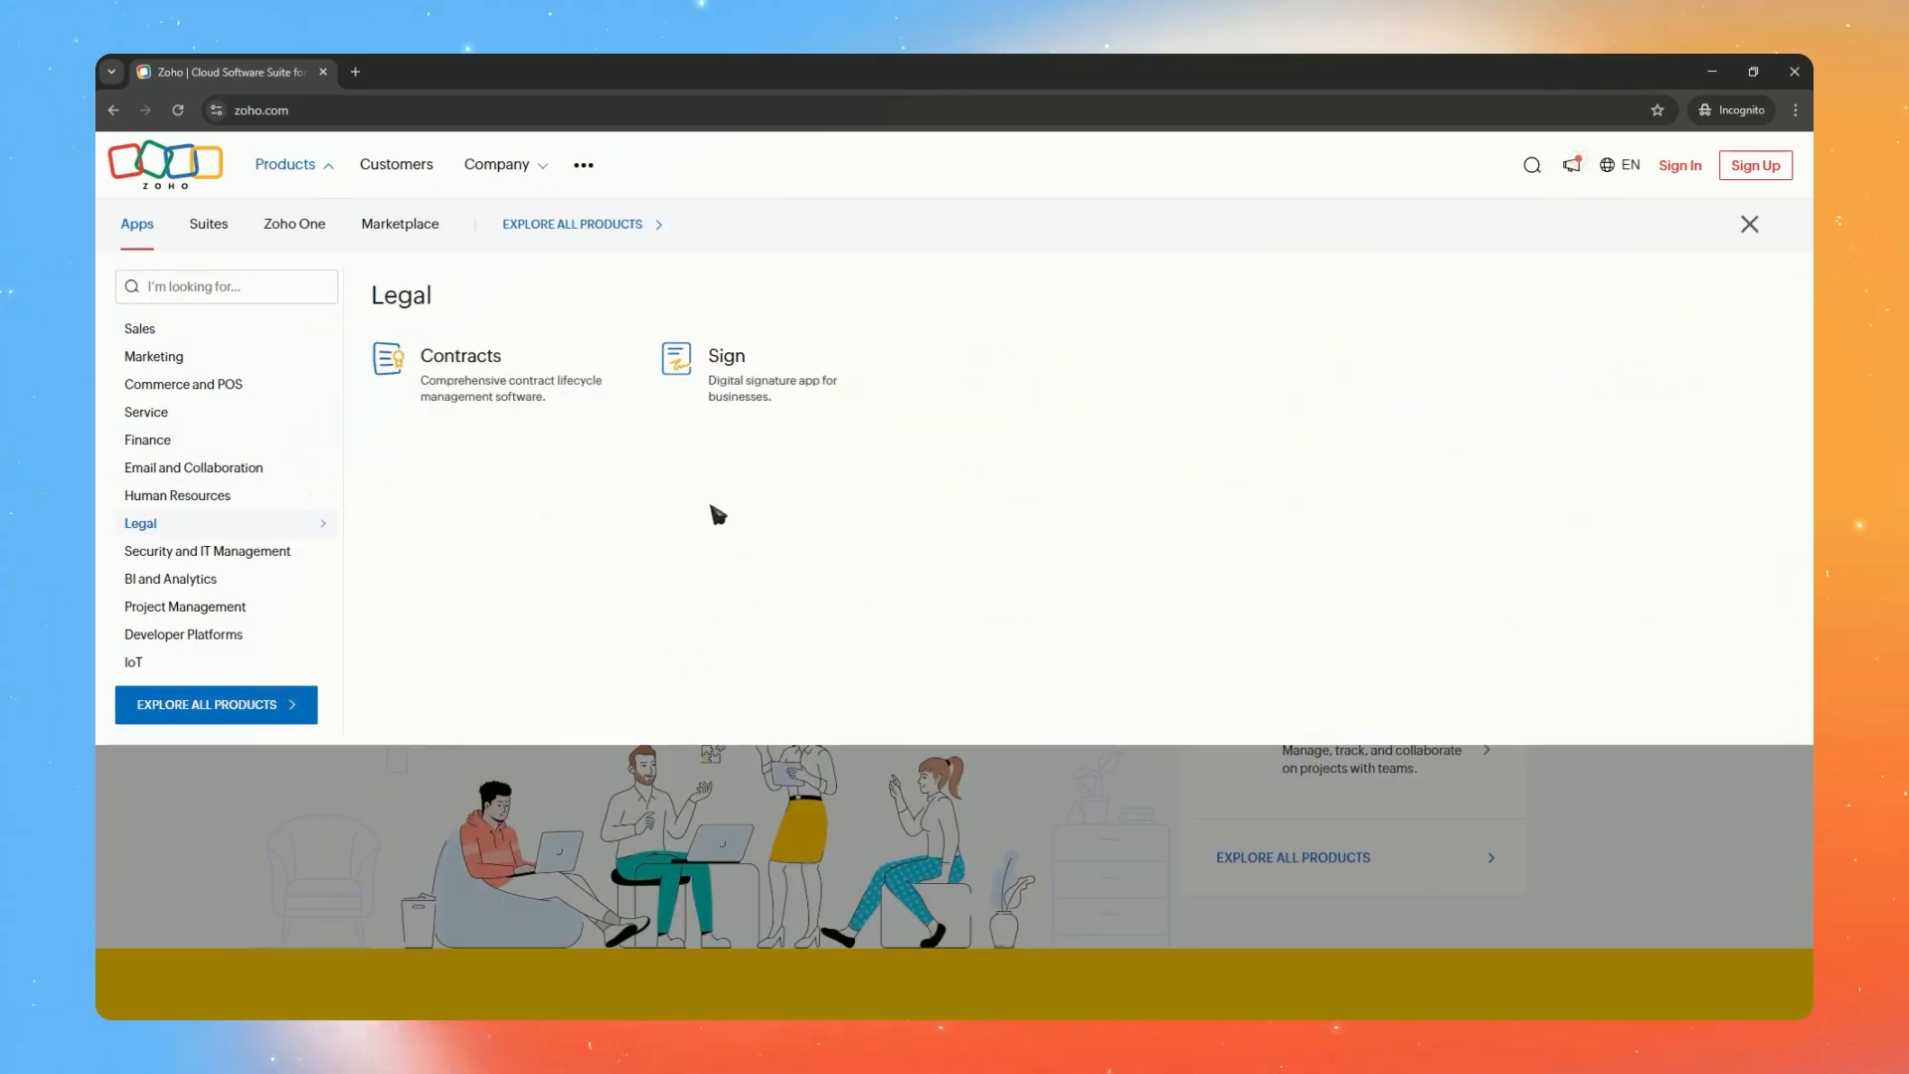
mouse_move(182, 360)
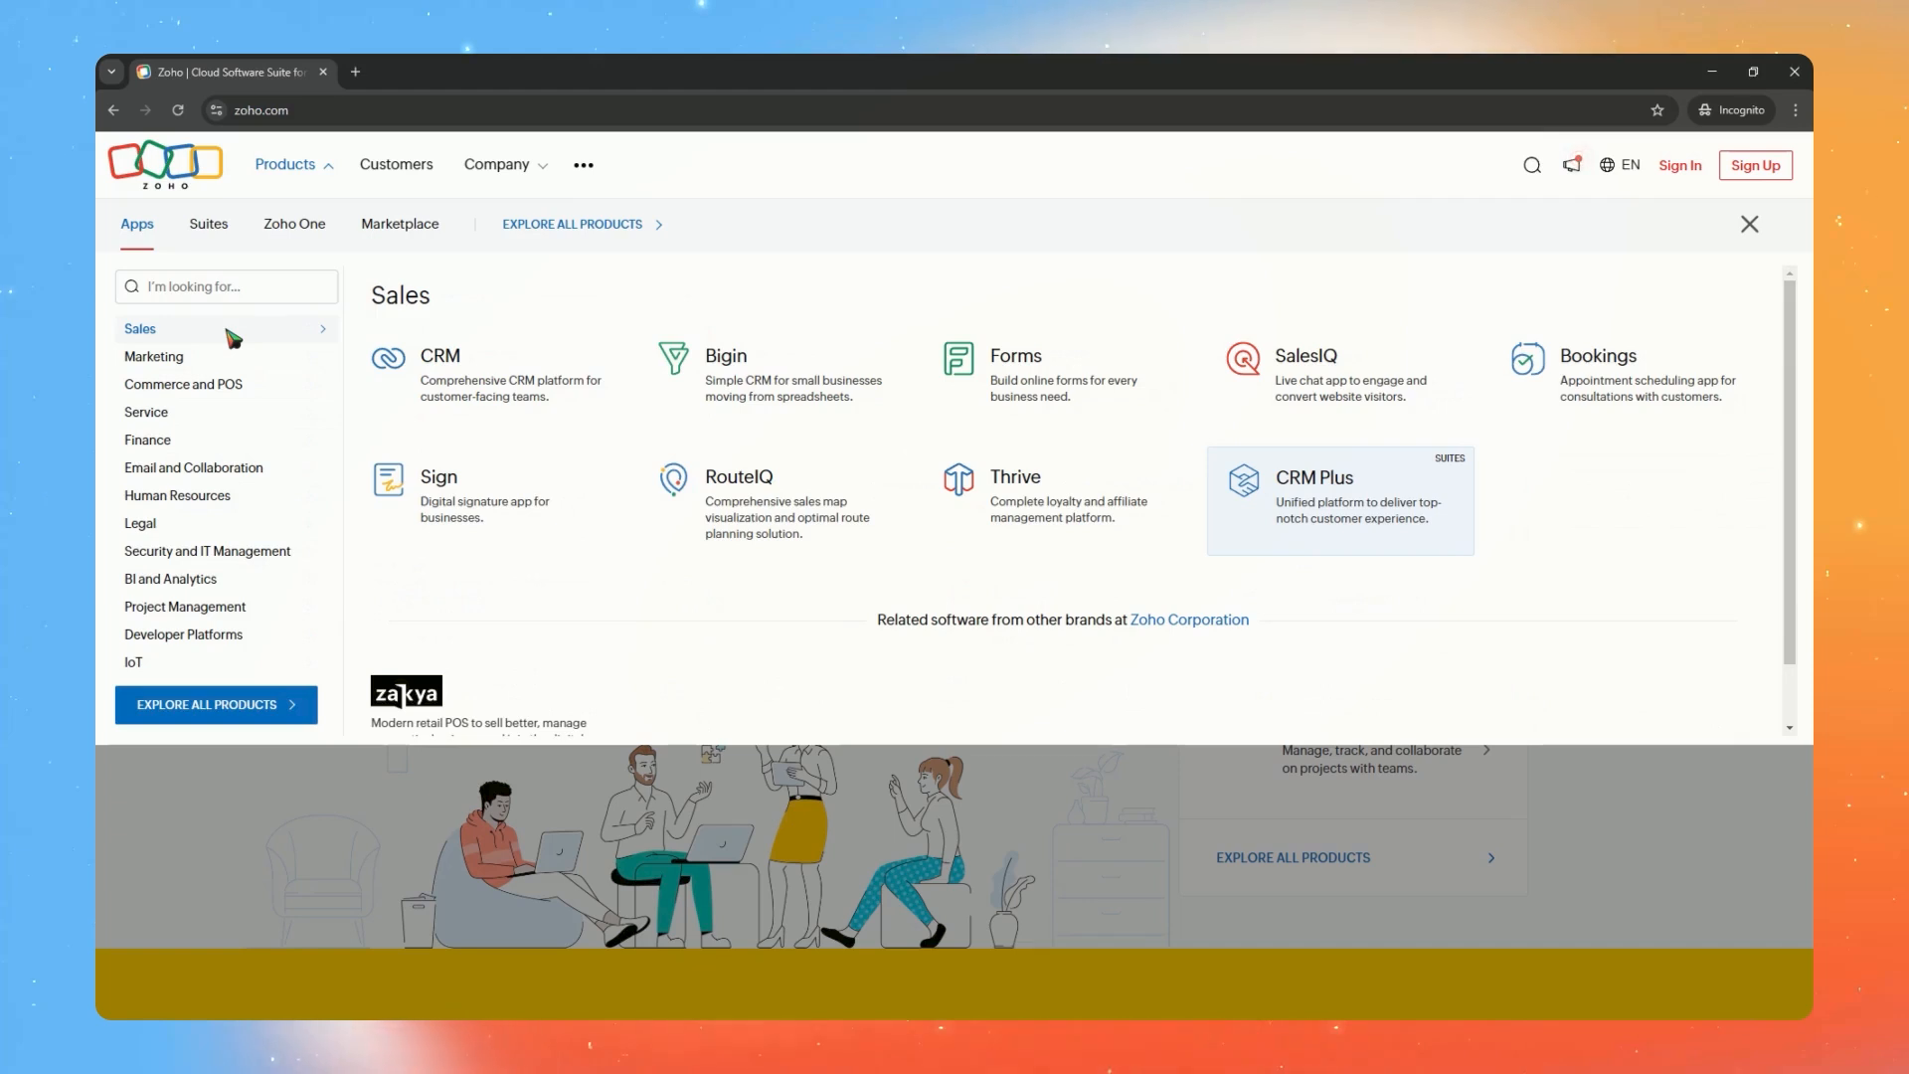
left_click(236, 290)
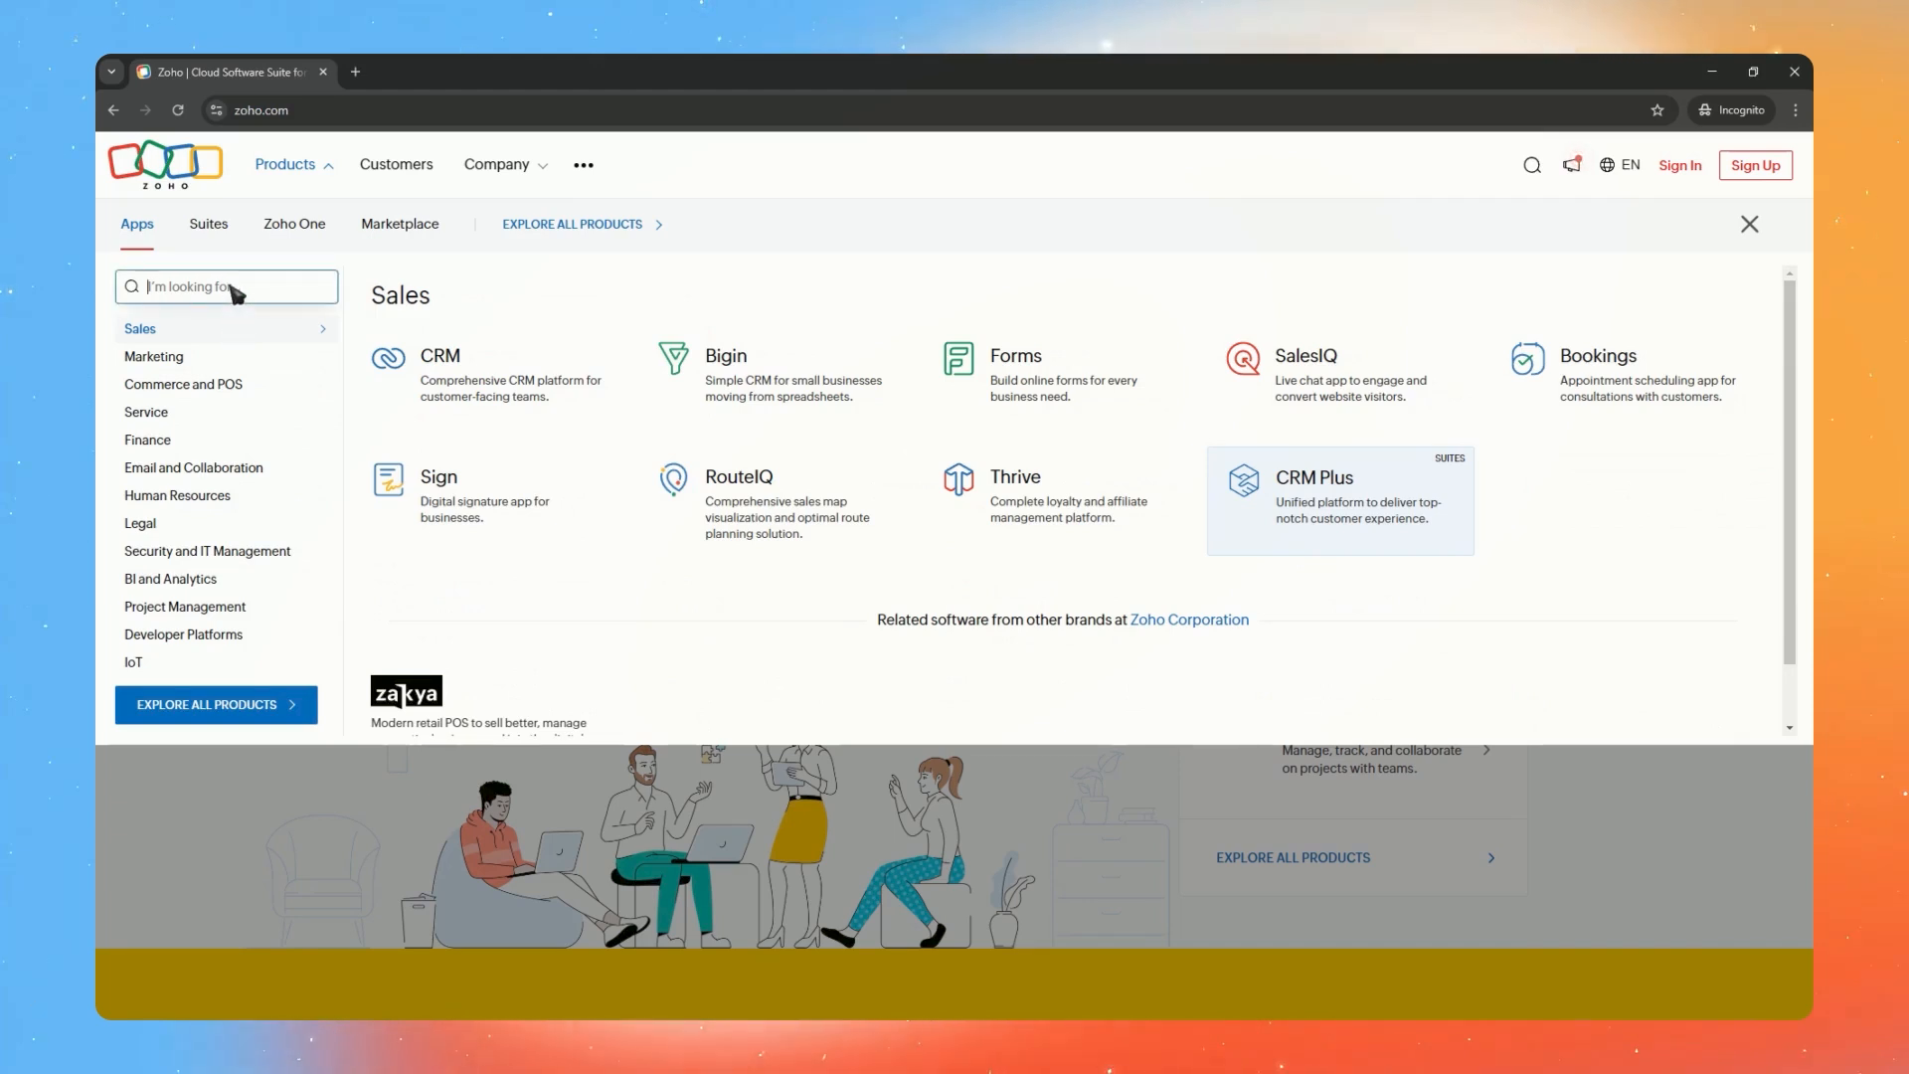
type("books")
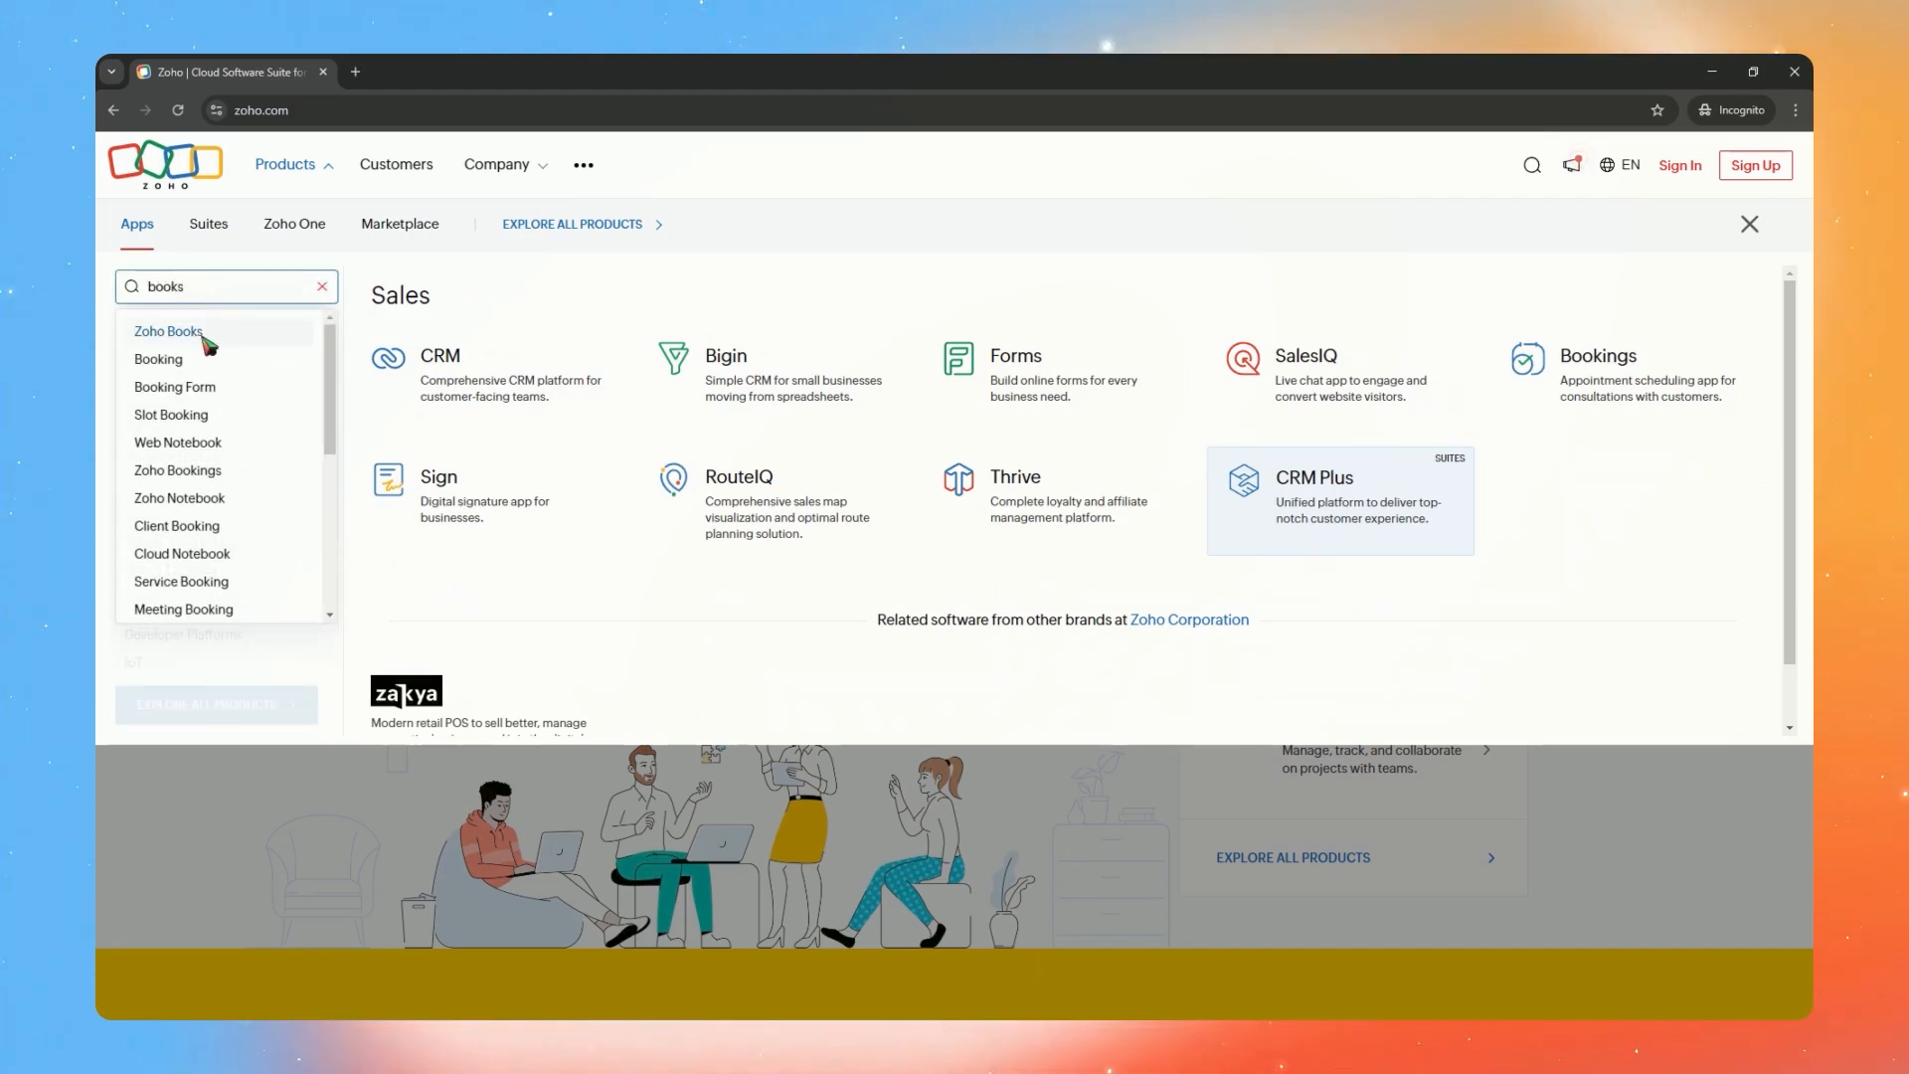
left_click(212, 330)
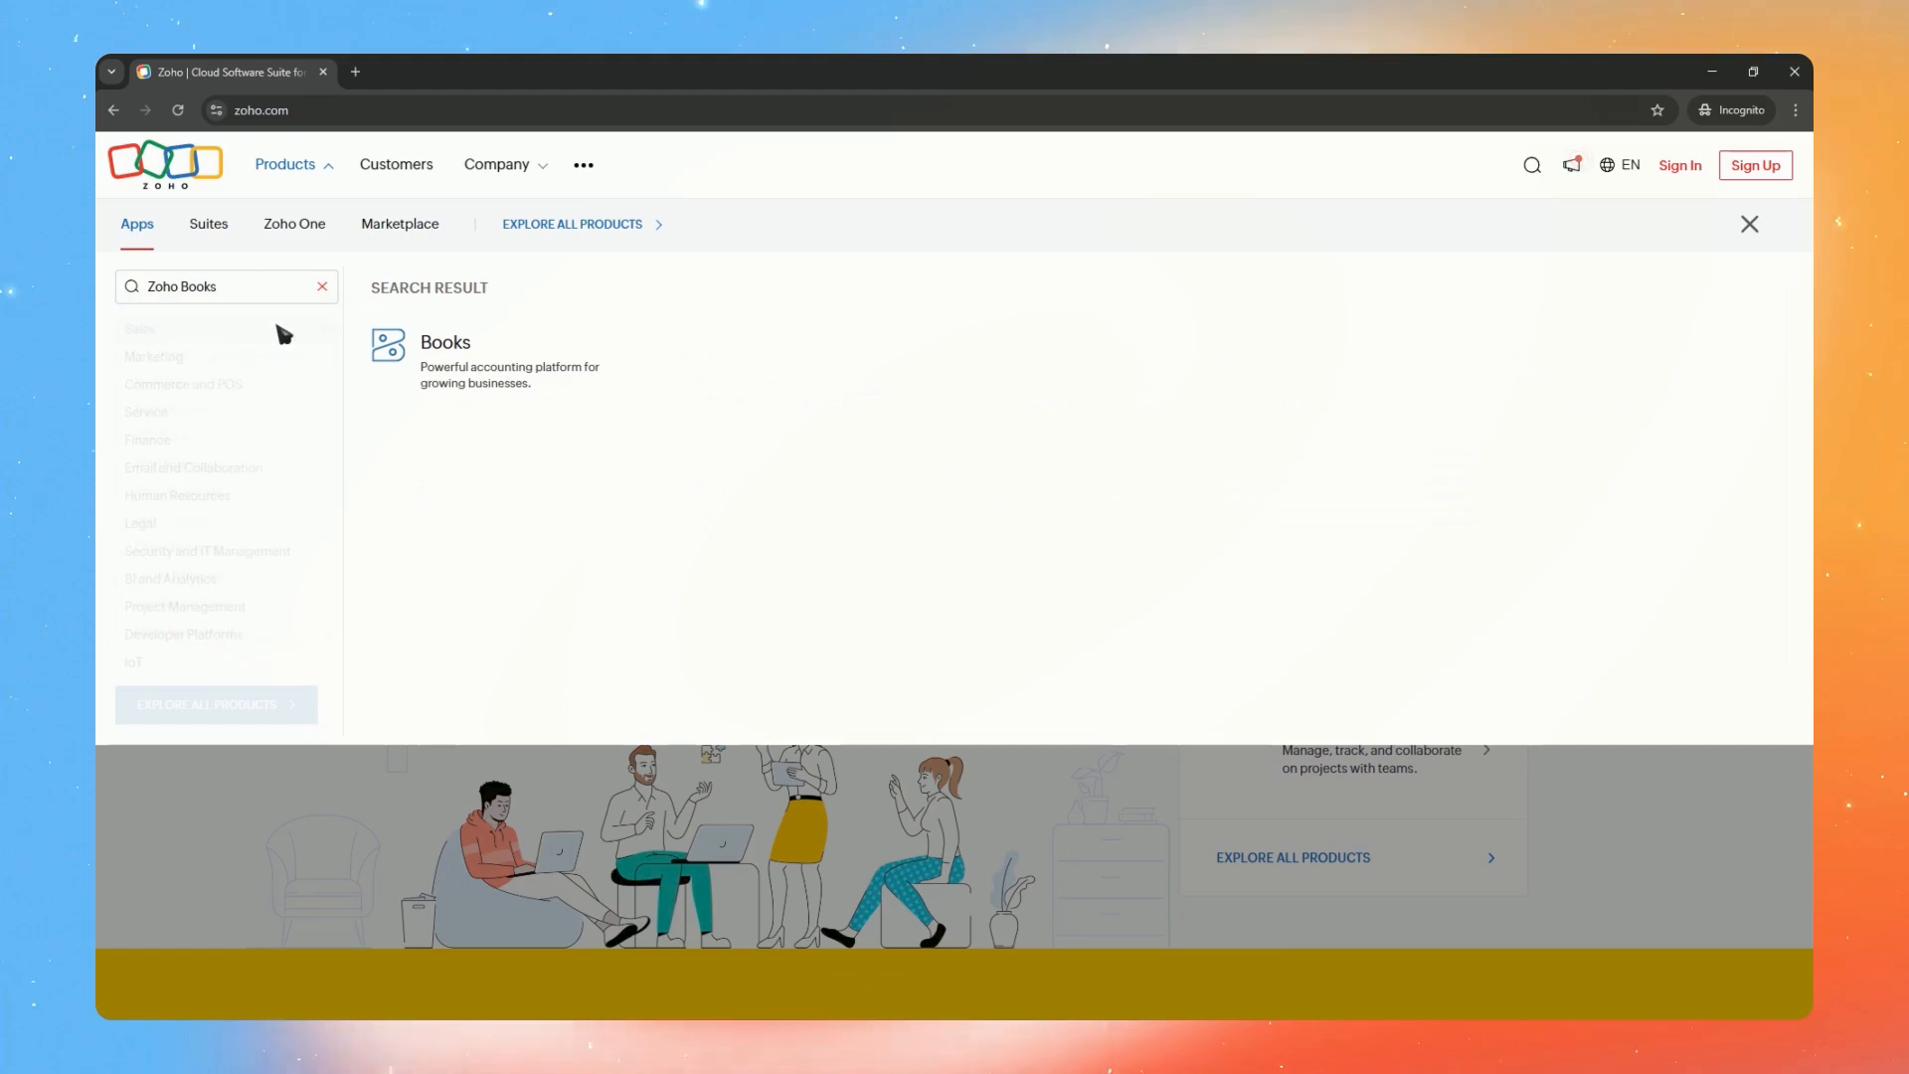
left_click(431, 345)
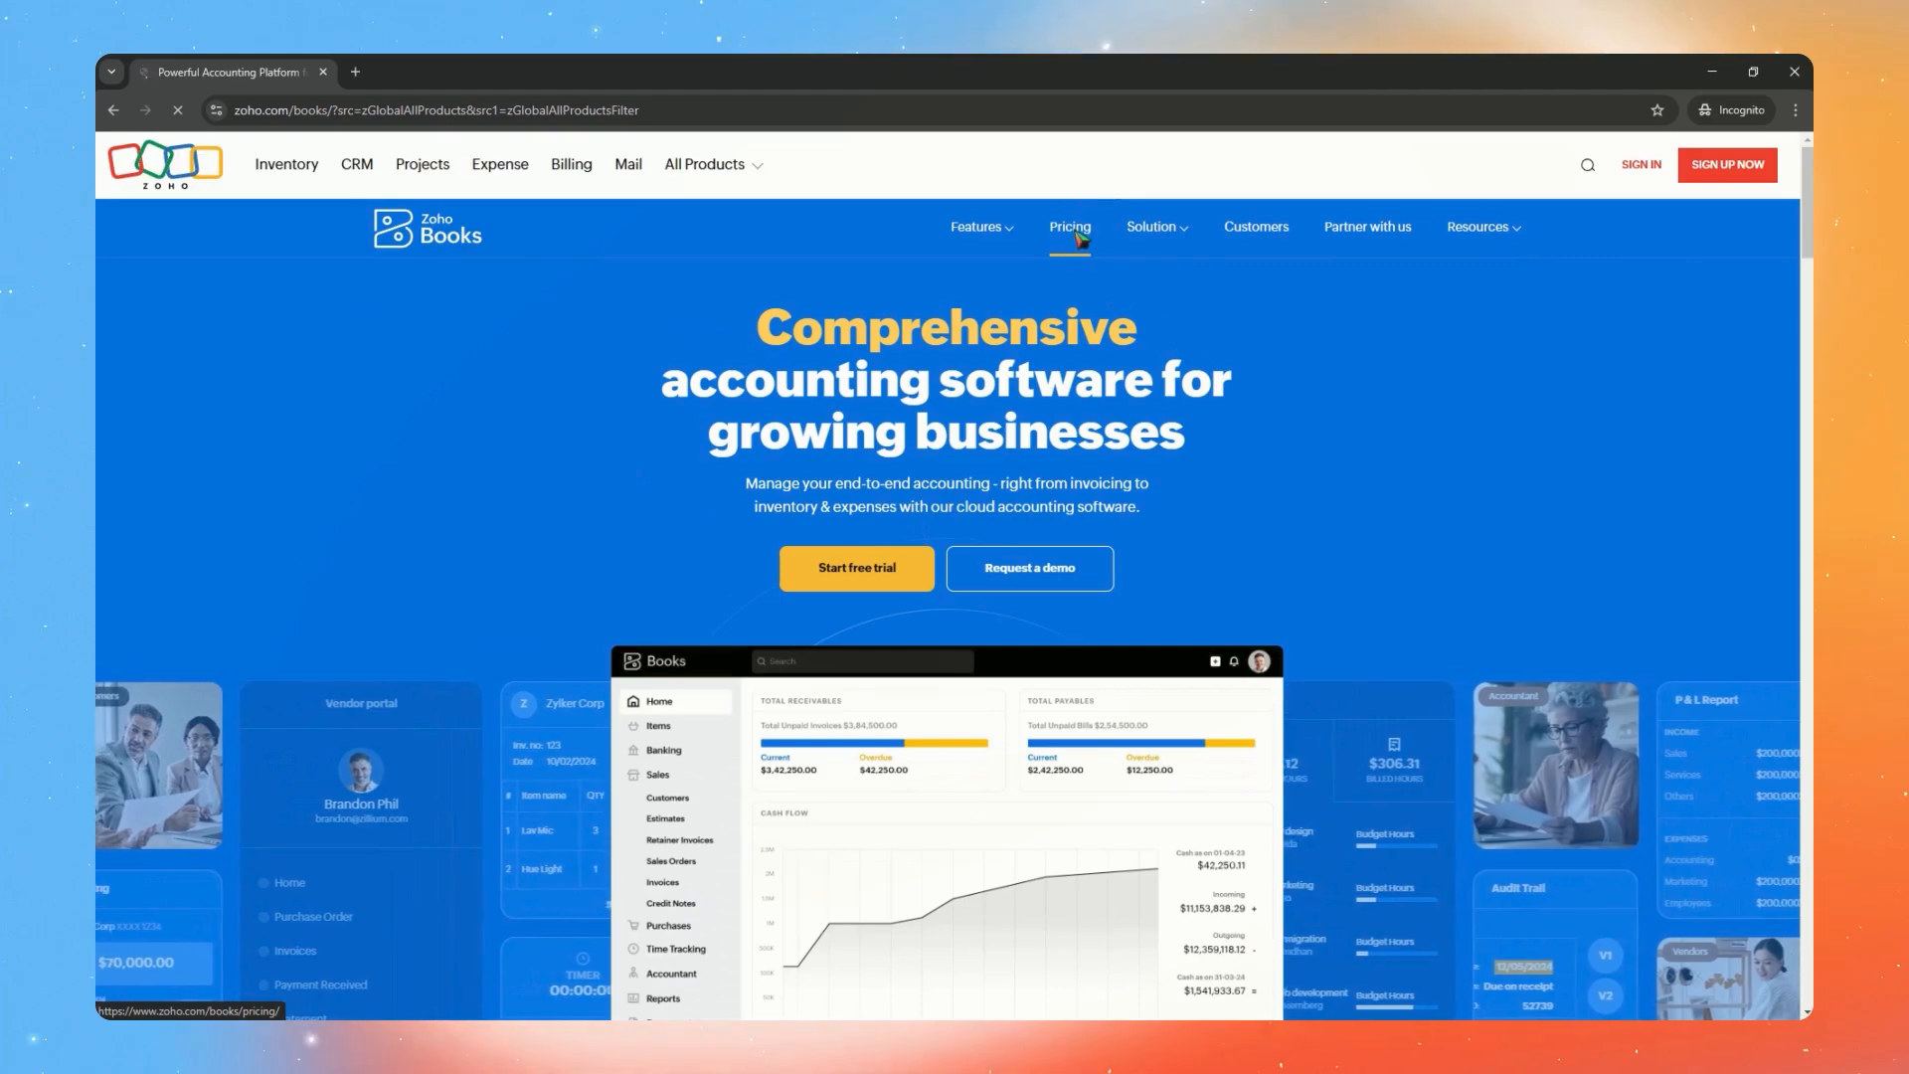
Open the Zoho Books pricing page and look over the plans meant for getting started
left_click(1070, 225)
scroll(1015, 537, "down", 3)
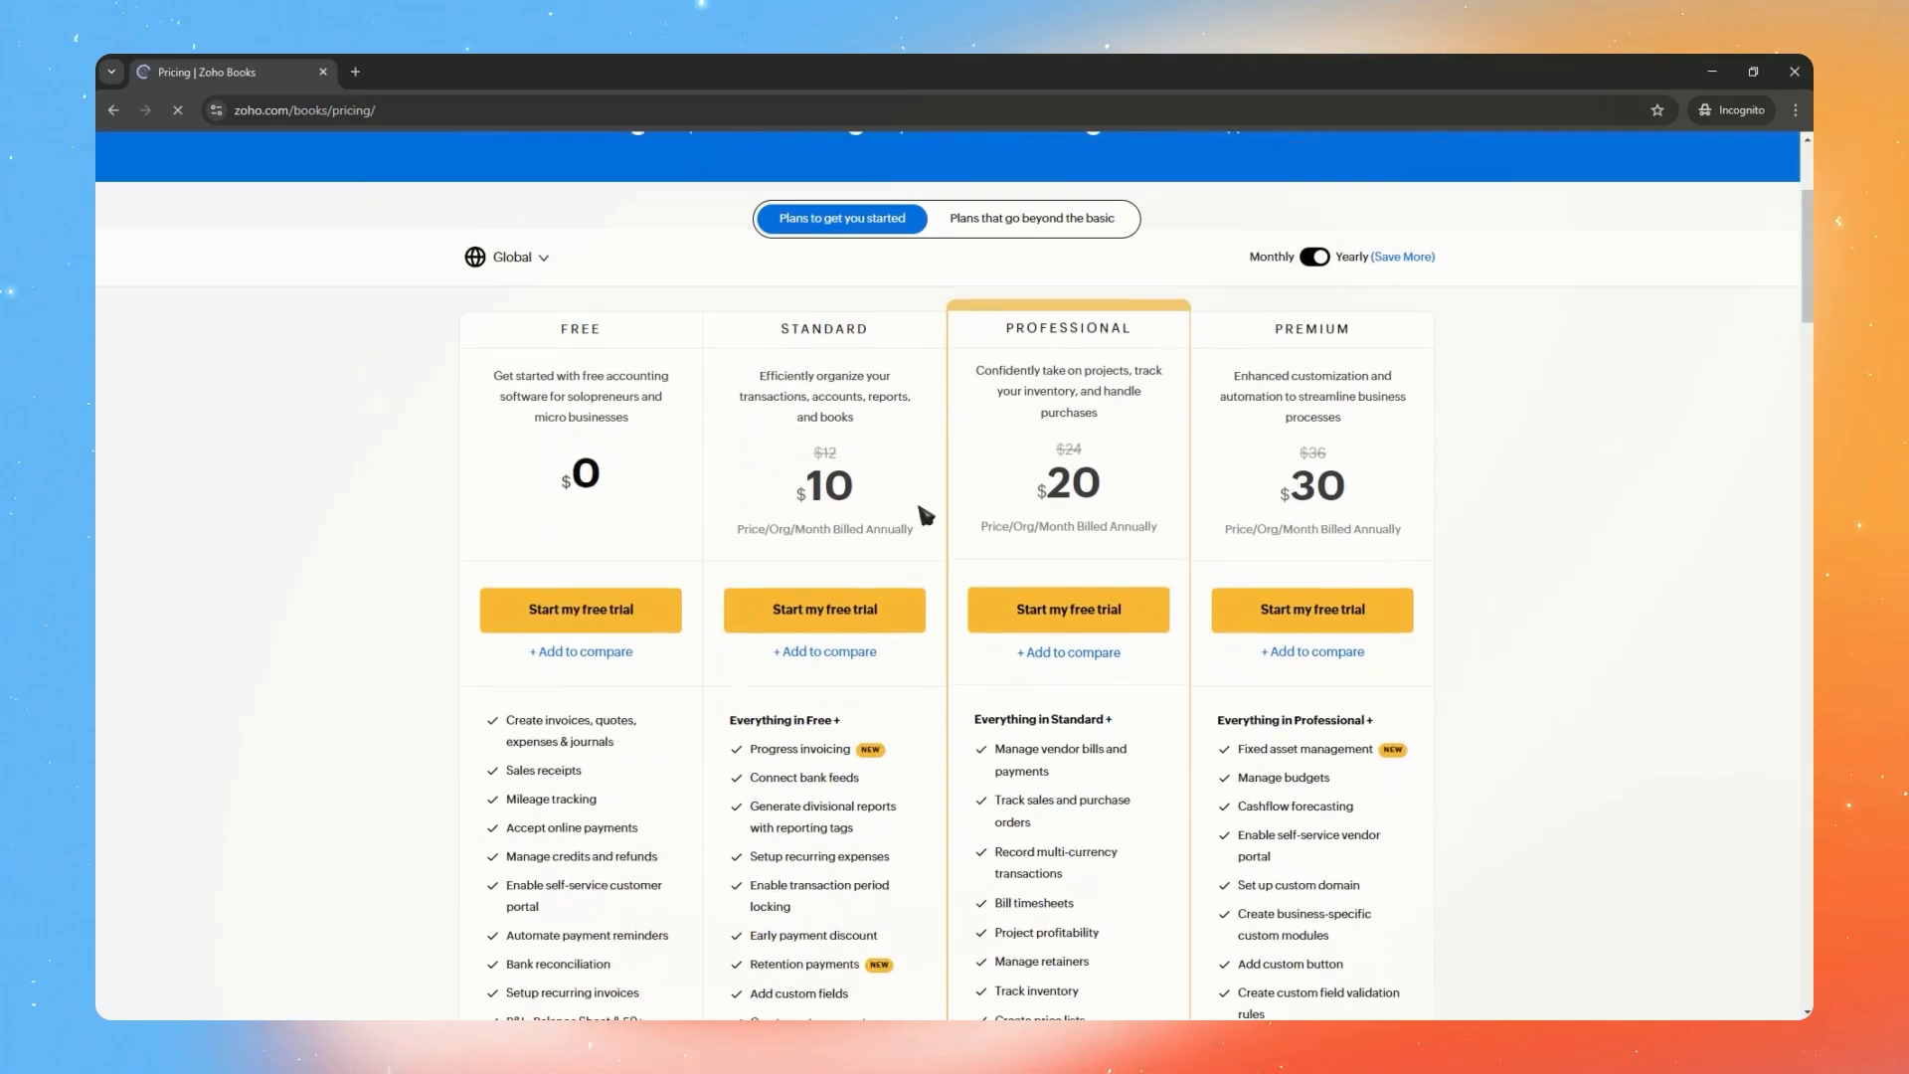
scroll(716, 328, "down", 1)
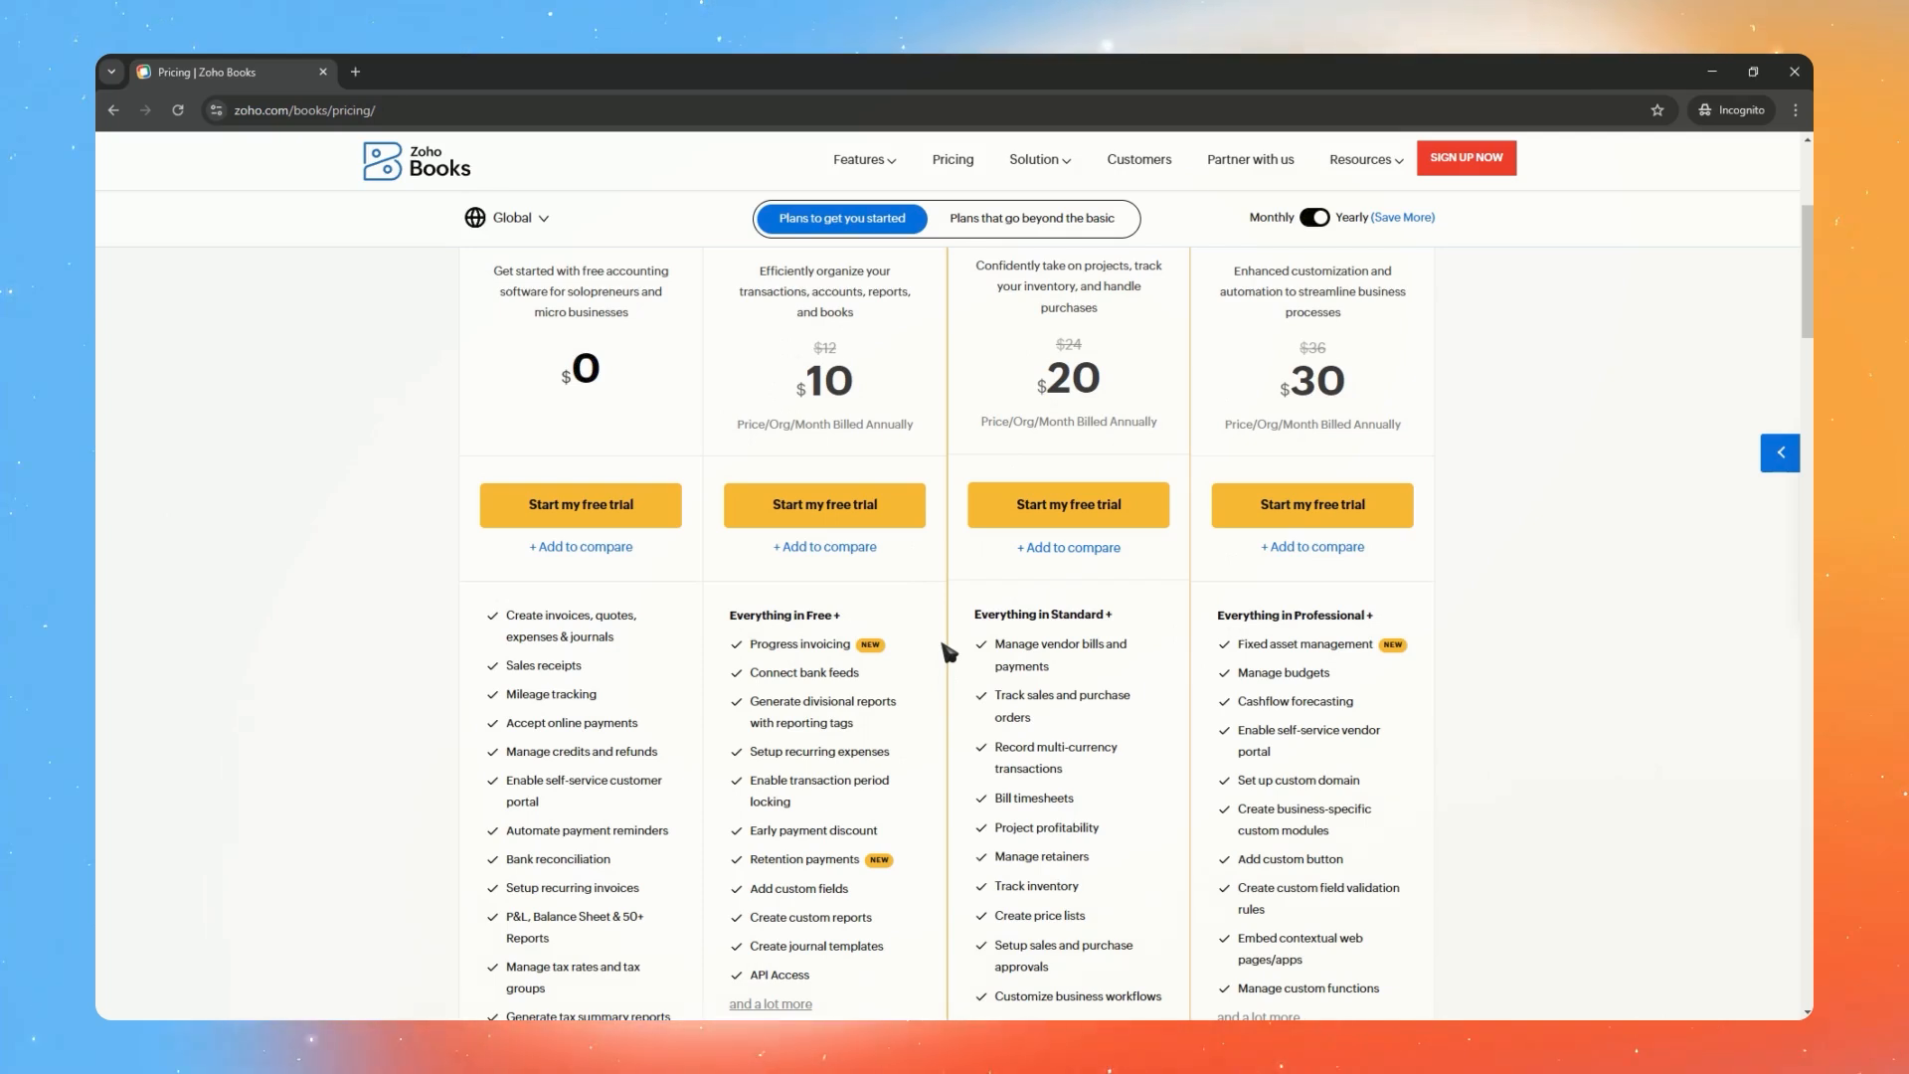
scroll(879, 623, "up", 2)
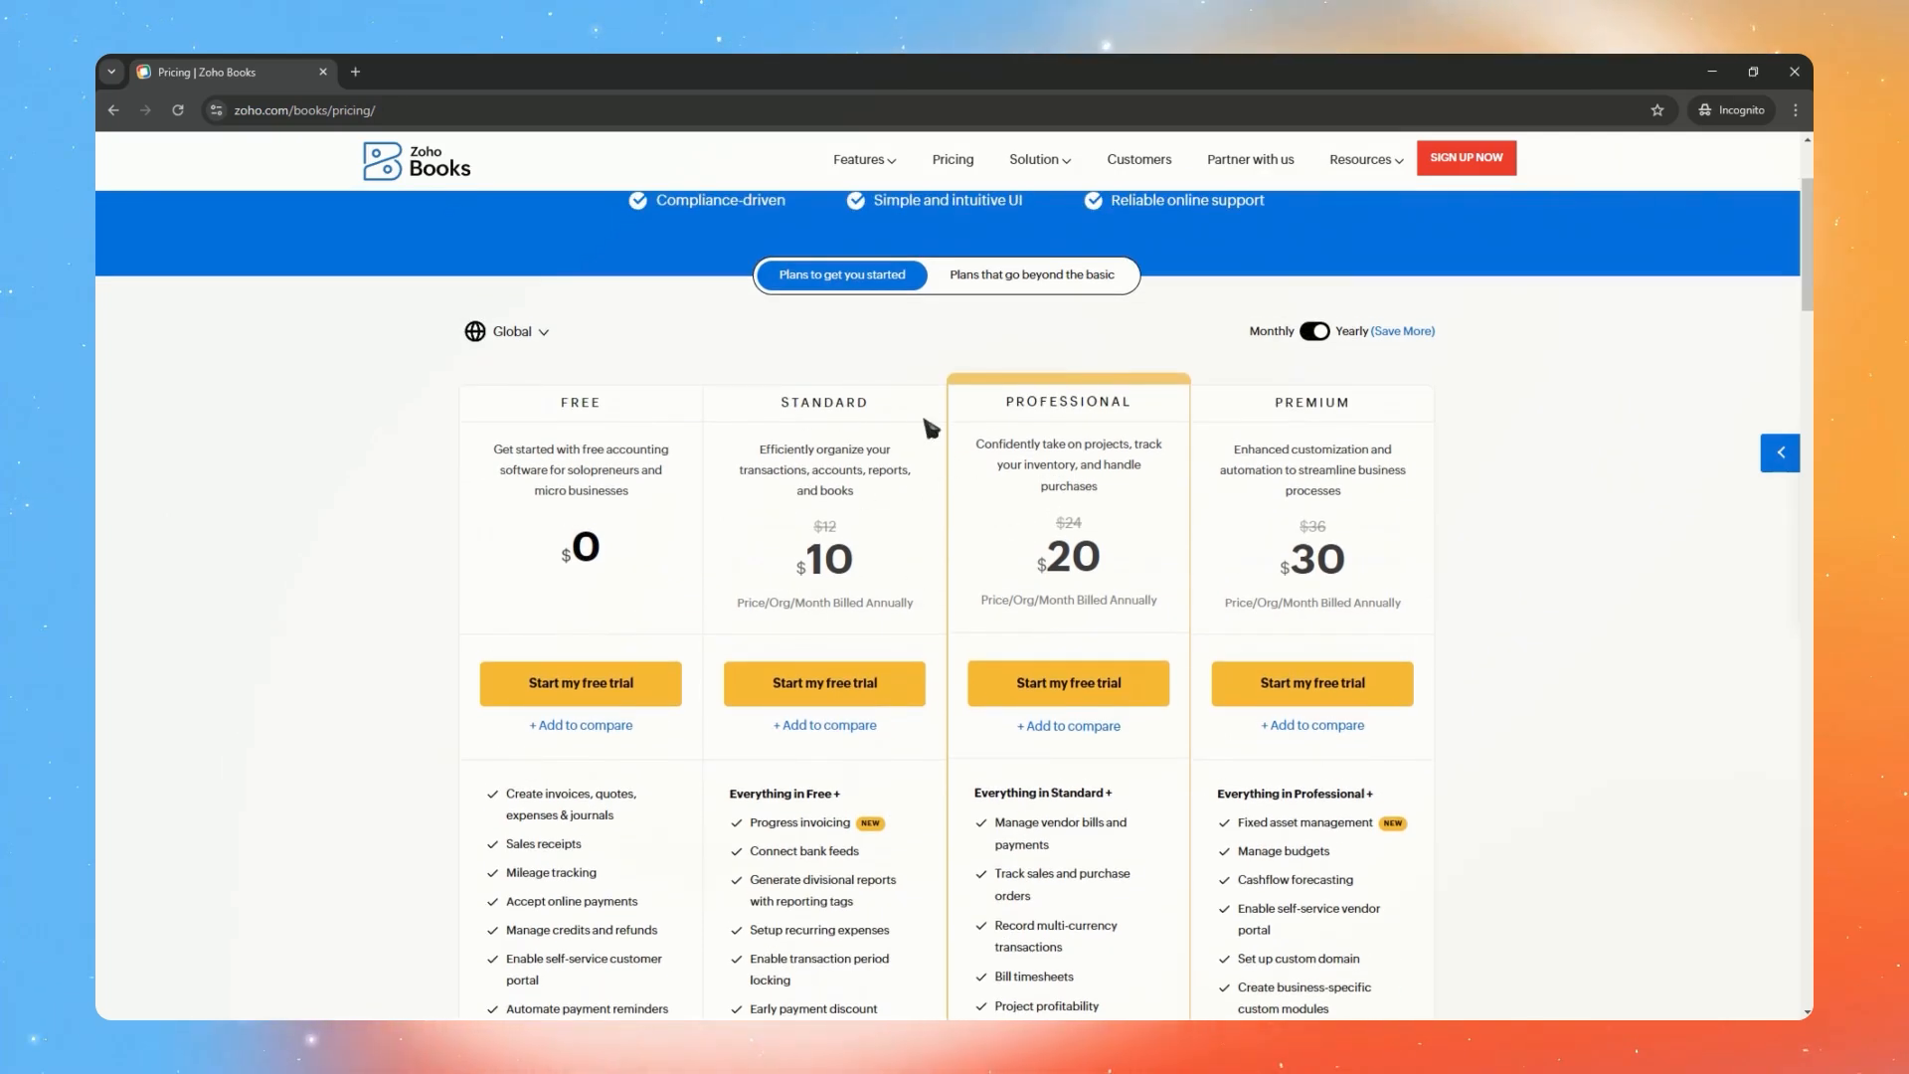
scroll(835, 534, "down", 2)
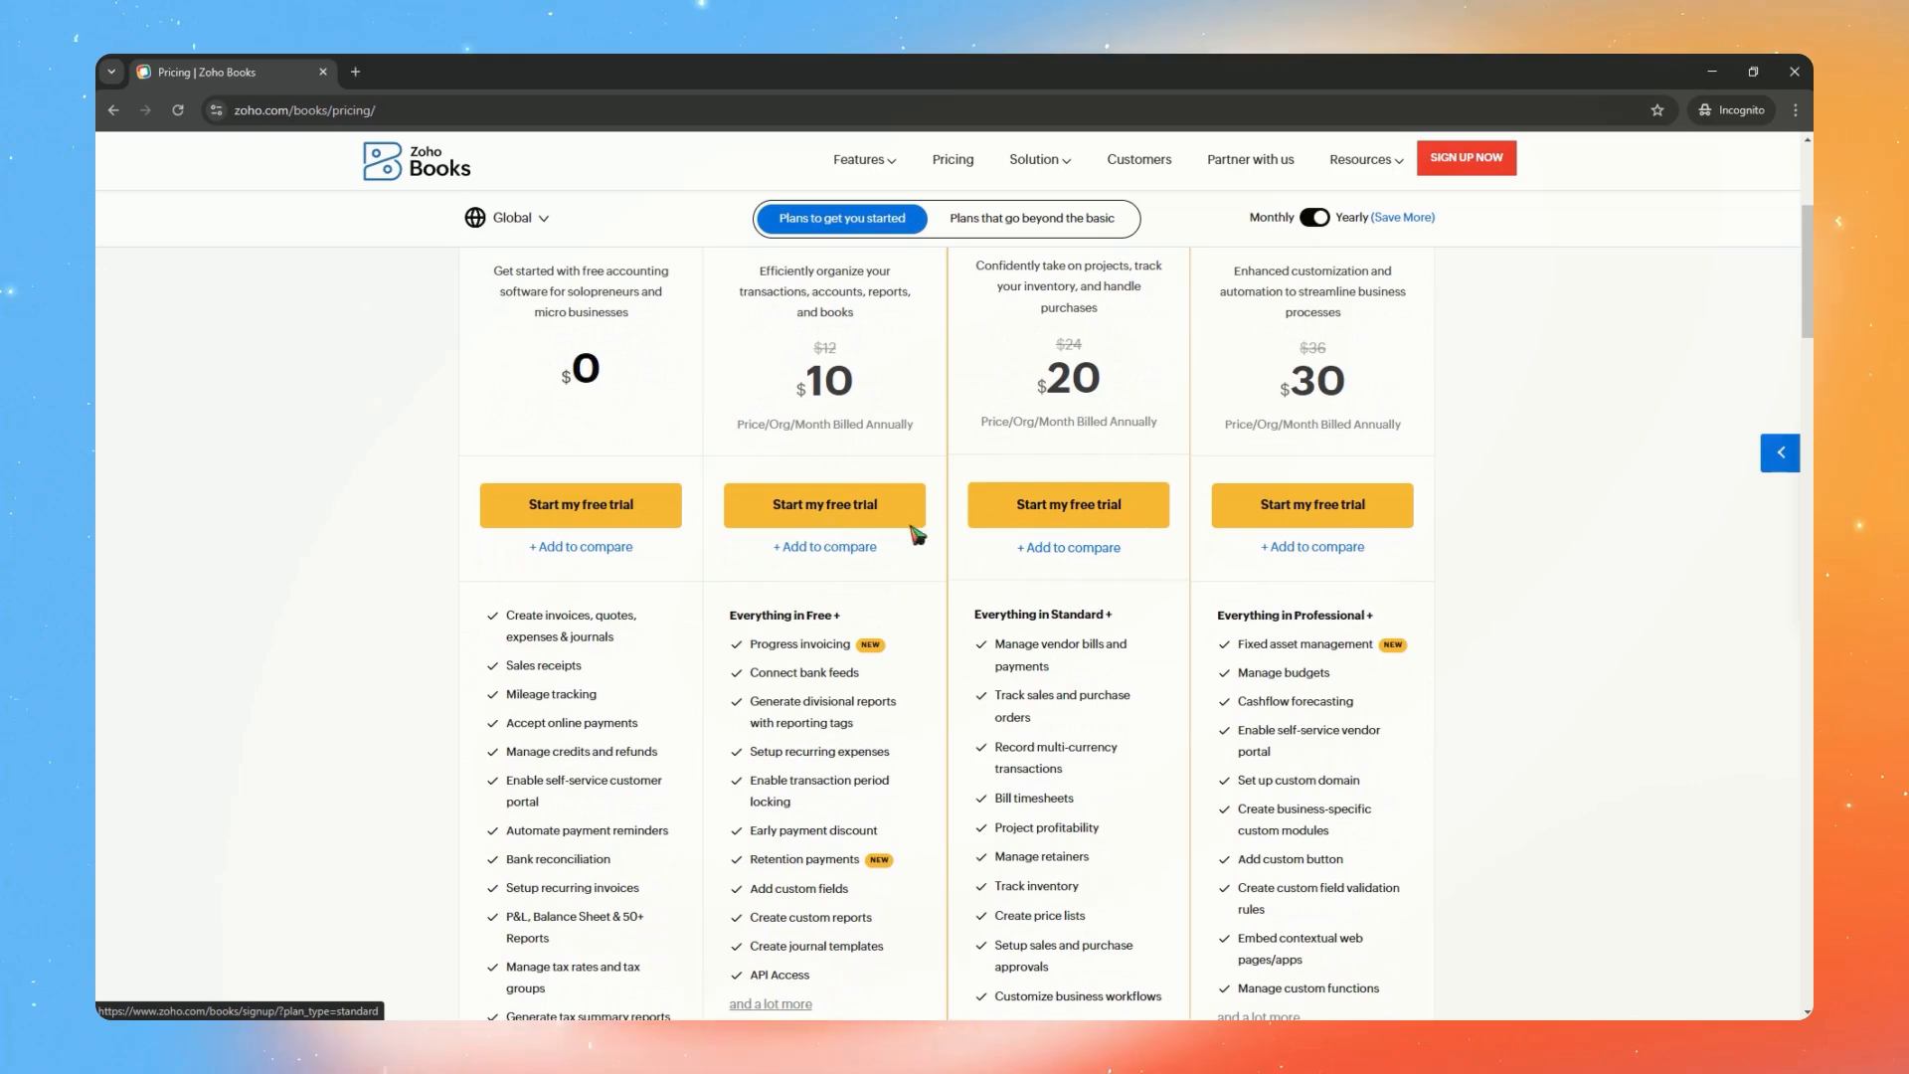
scroll(845, 536, "down", 1)
scroll(845, 429, "up", 3)
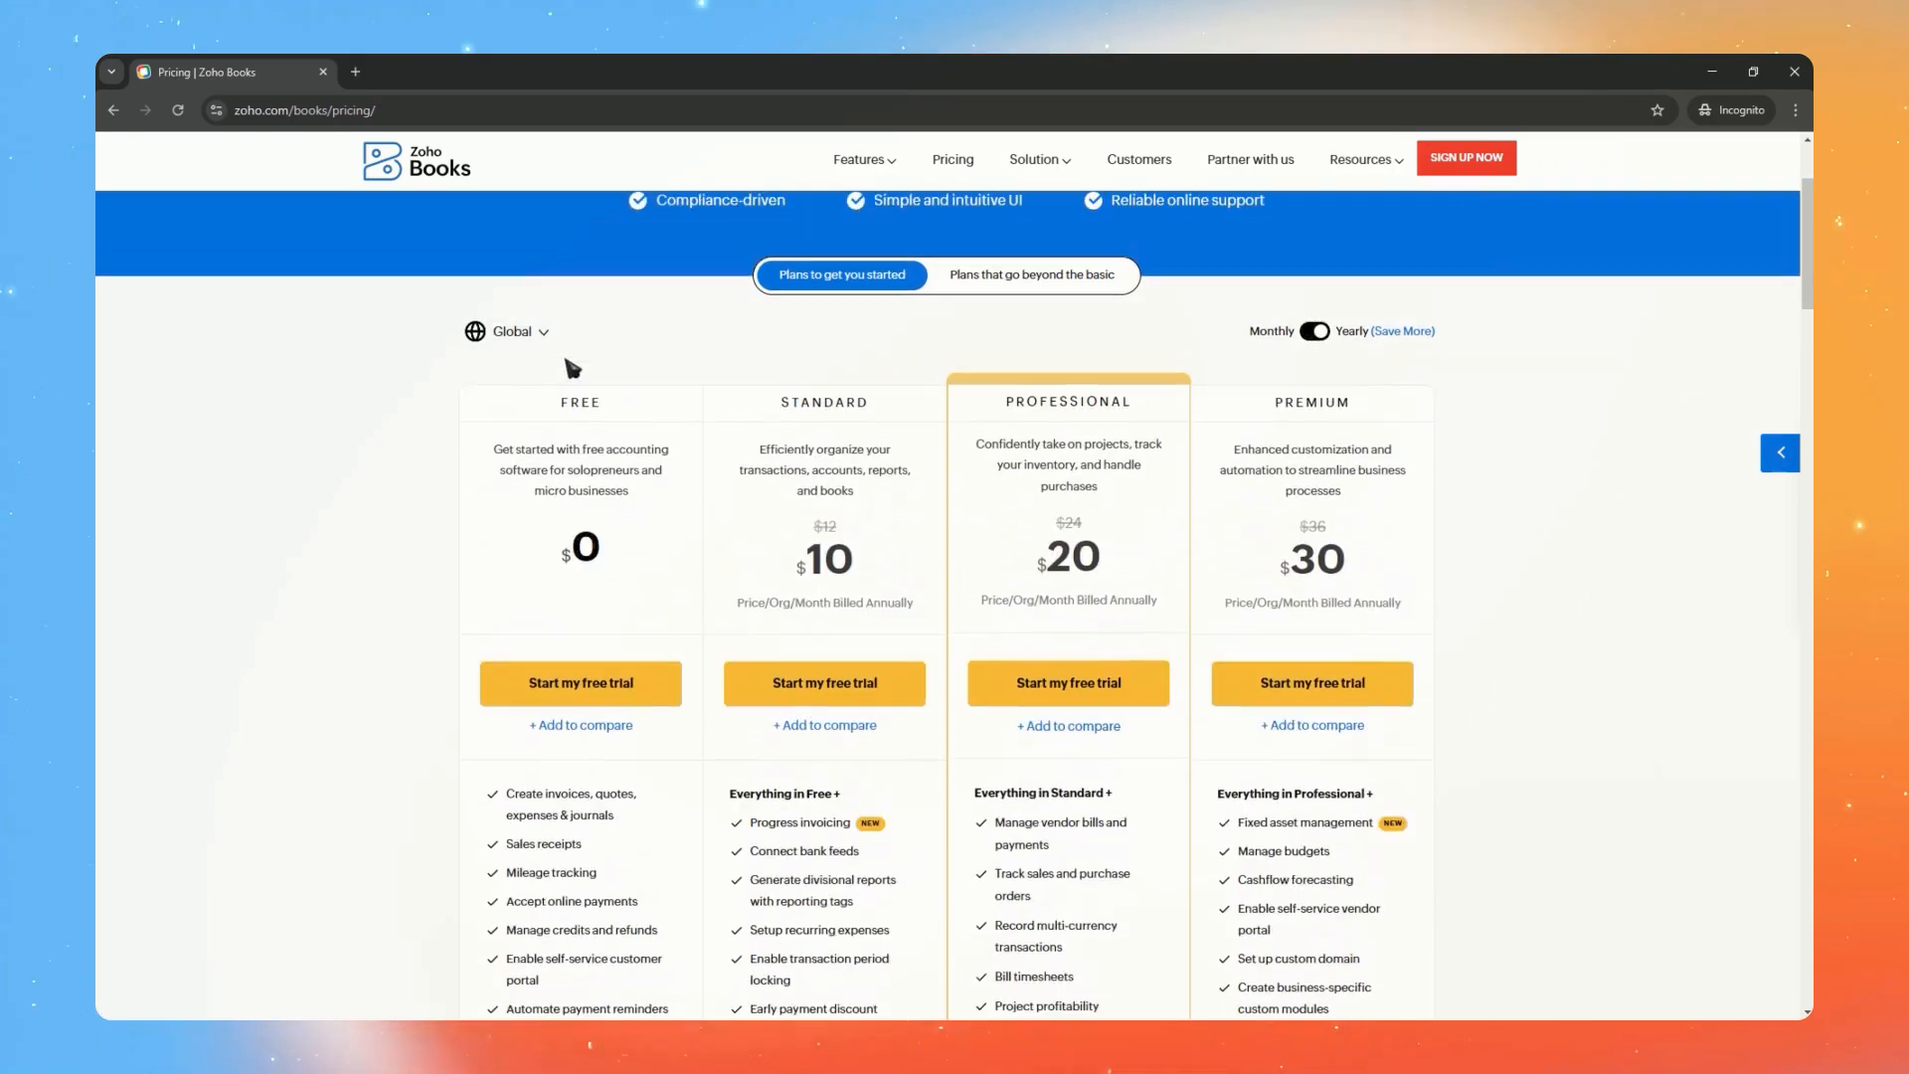
Examine the Free plan's description, price and feature list, plus the prices of the Standard and Premium plans
left_click_drag(560, 402, 623, 507)
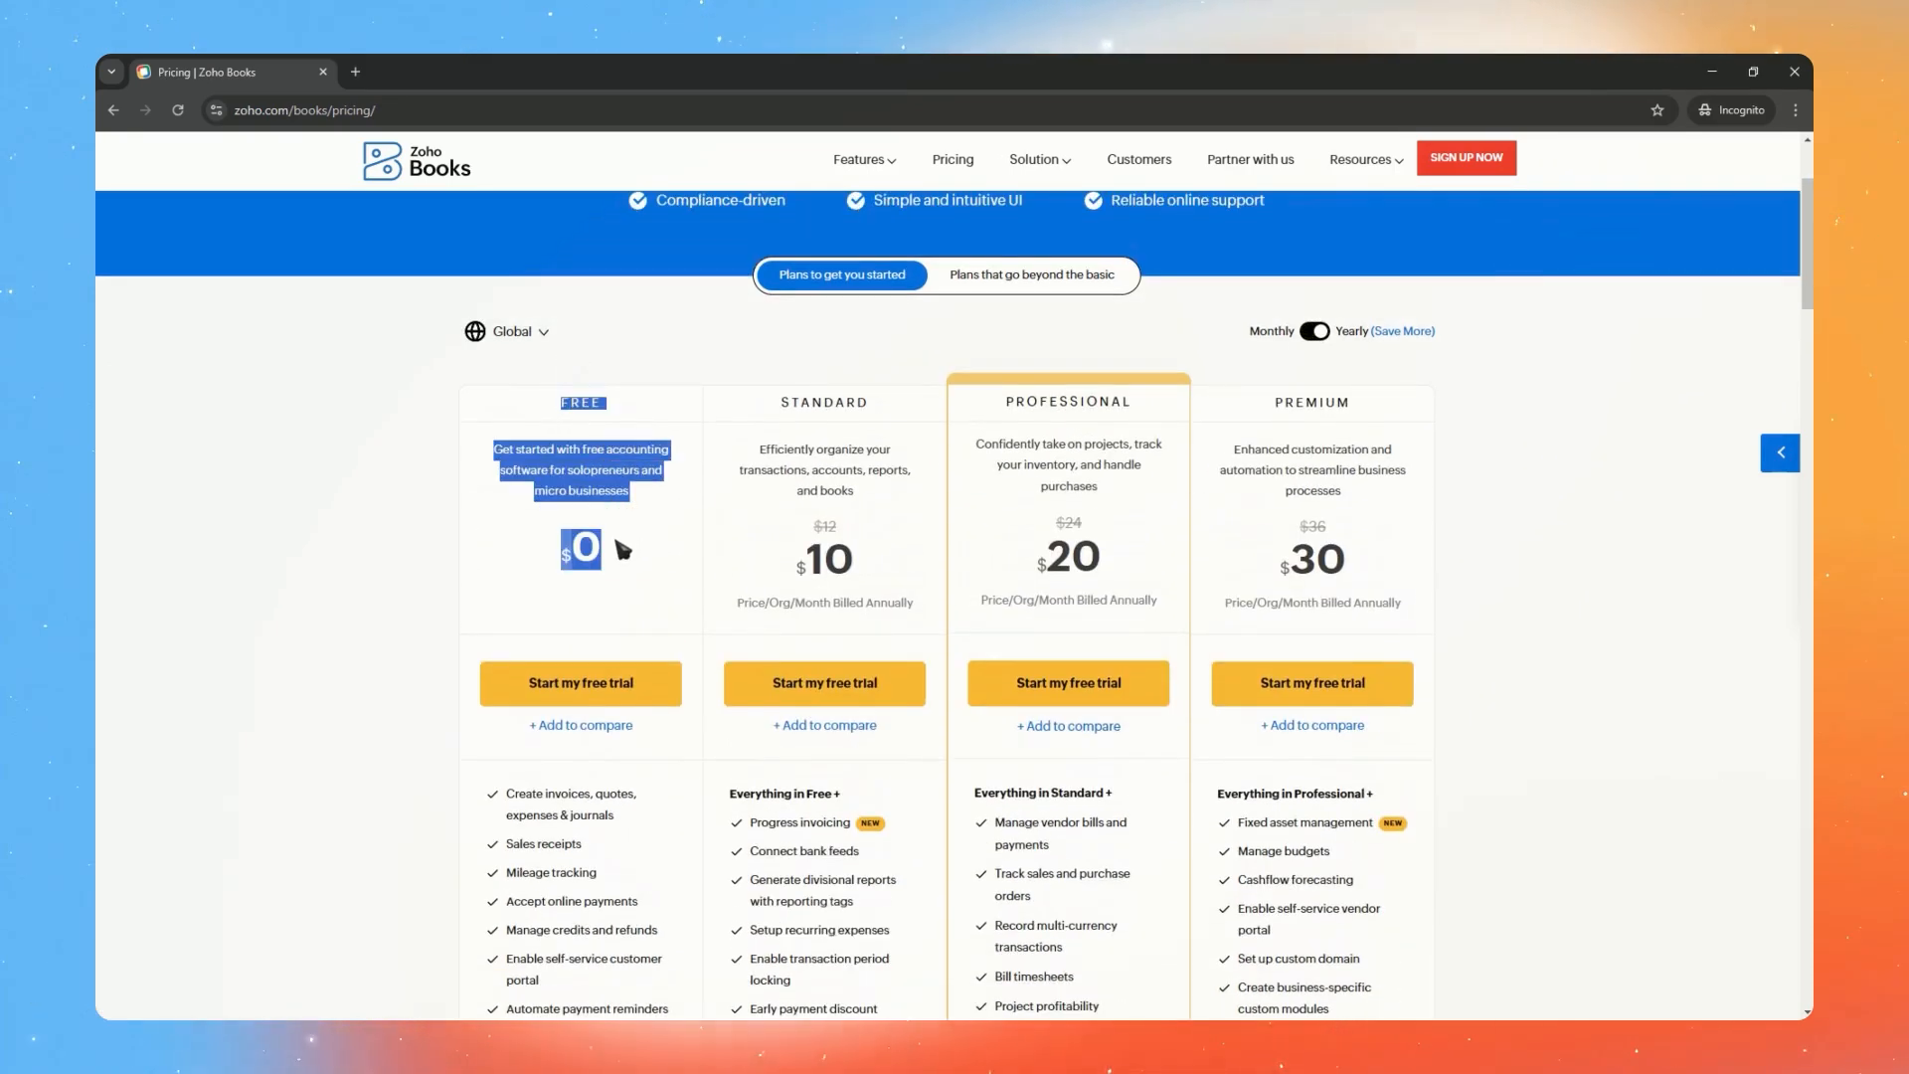
left_click(674, 587)
scroll(597, 626, "down", 5)
left_click_drag(490, 349, 630, 712)
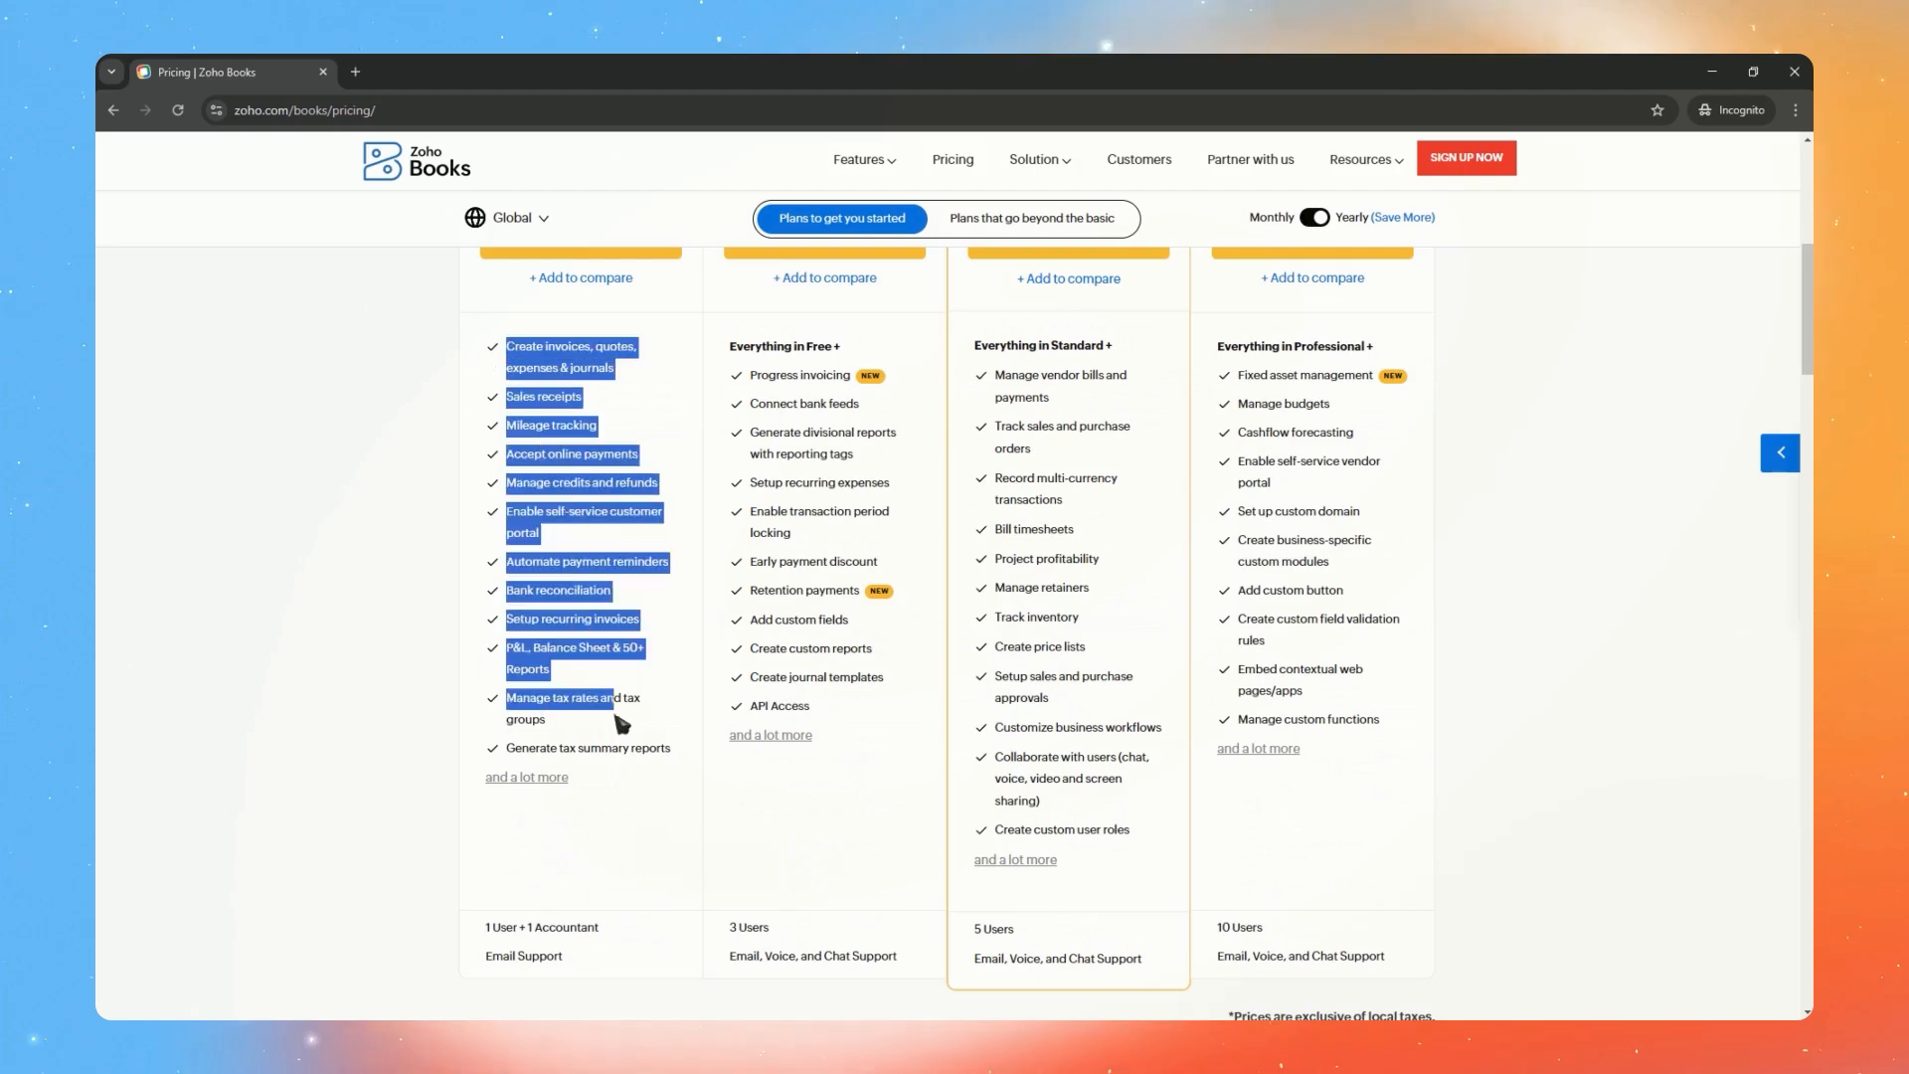
scroll(642, 693, "up", 3)
scroll(641, 693, "up", 1)
left_click_drag(781, 313, 865, 479)
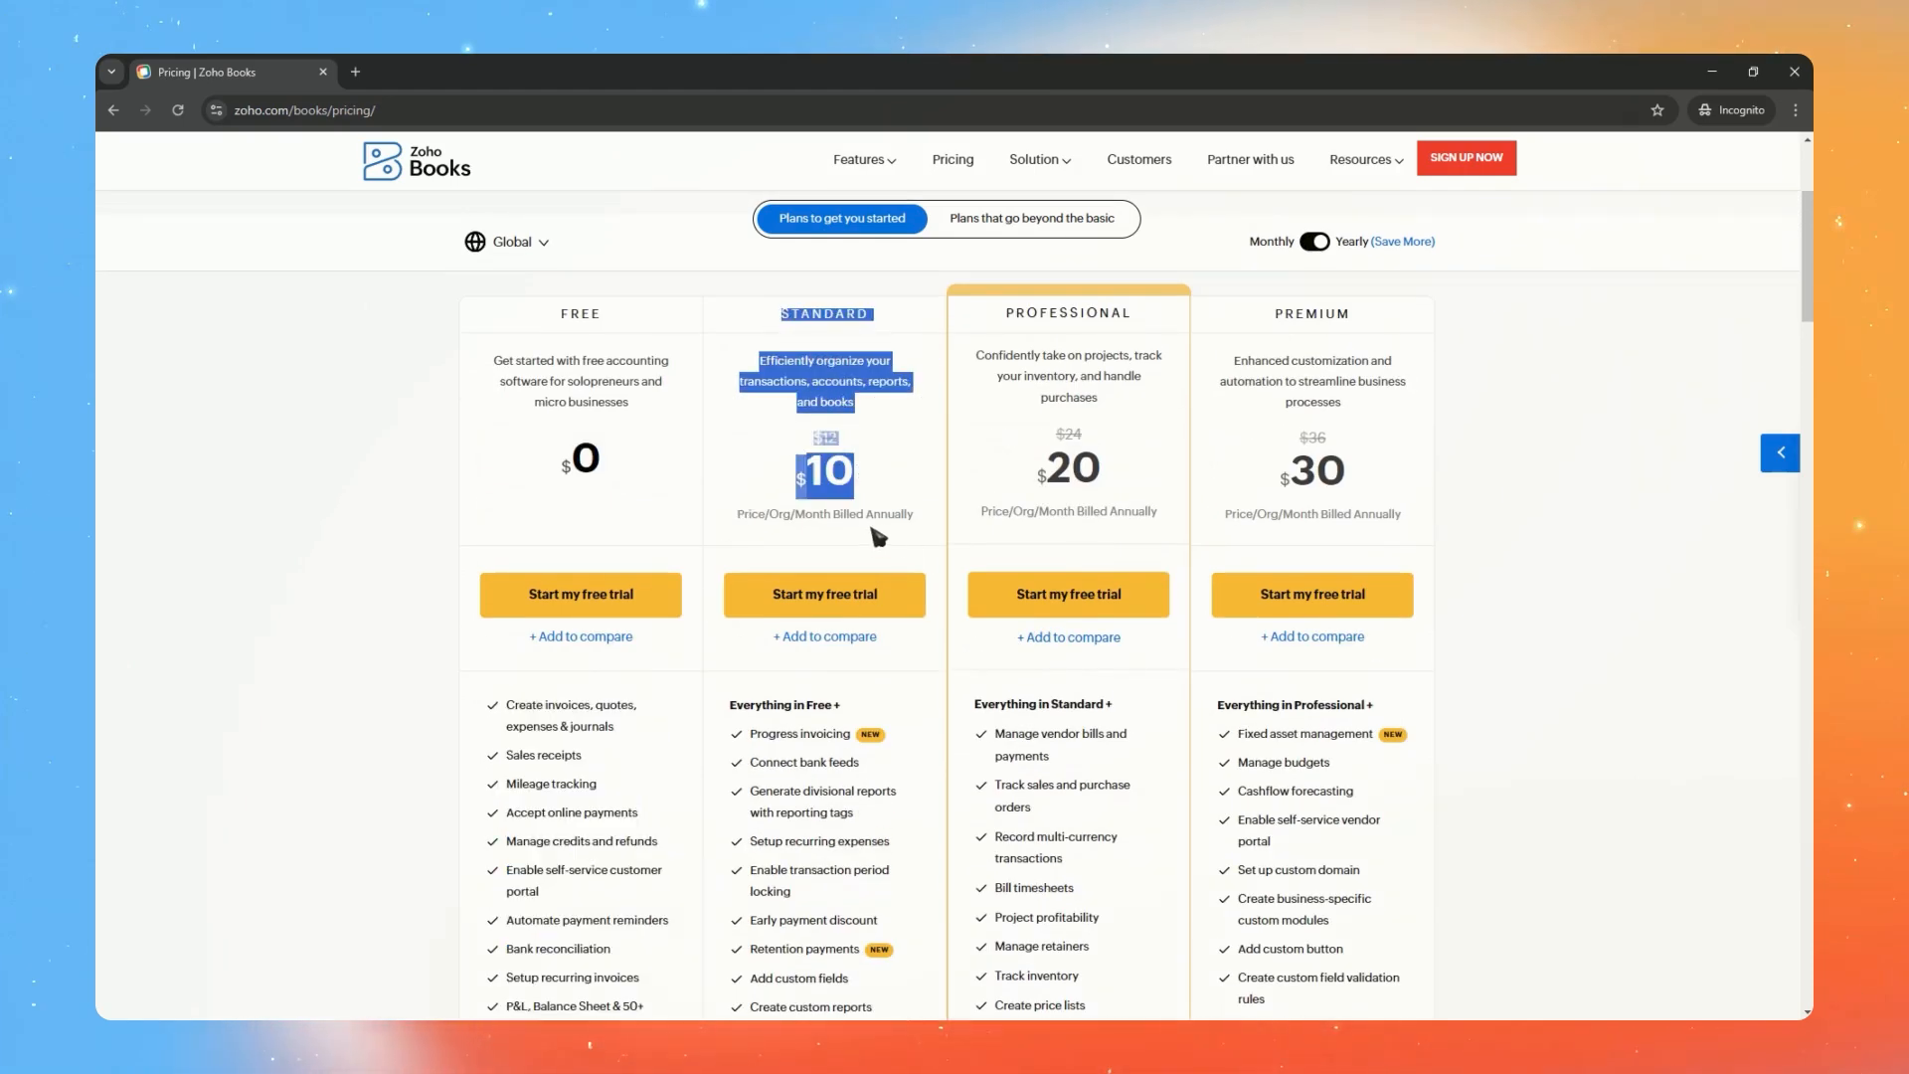
left_click(861, 515)
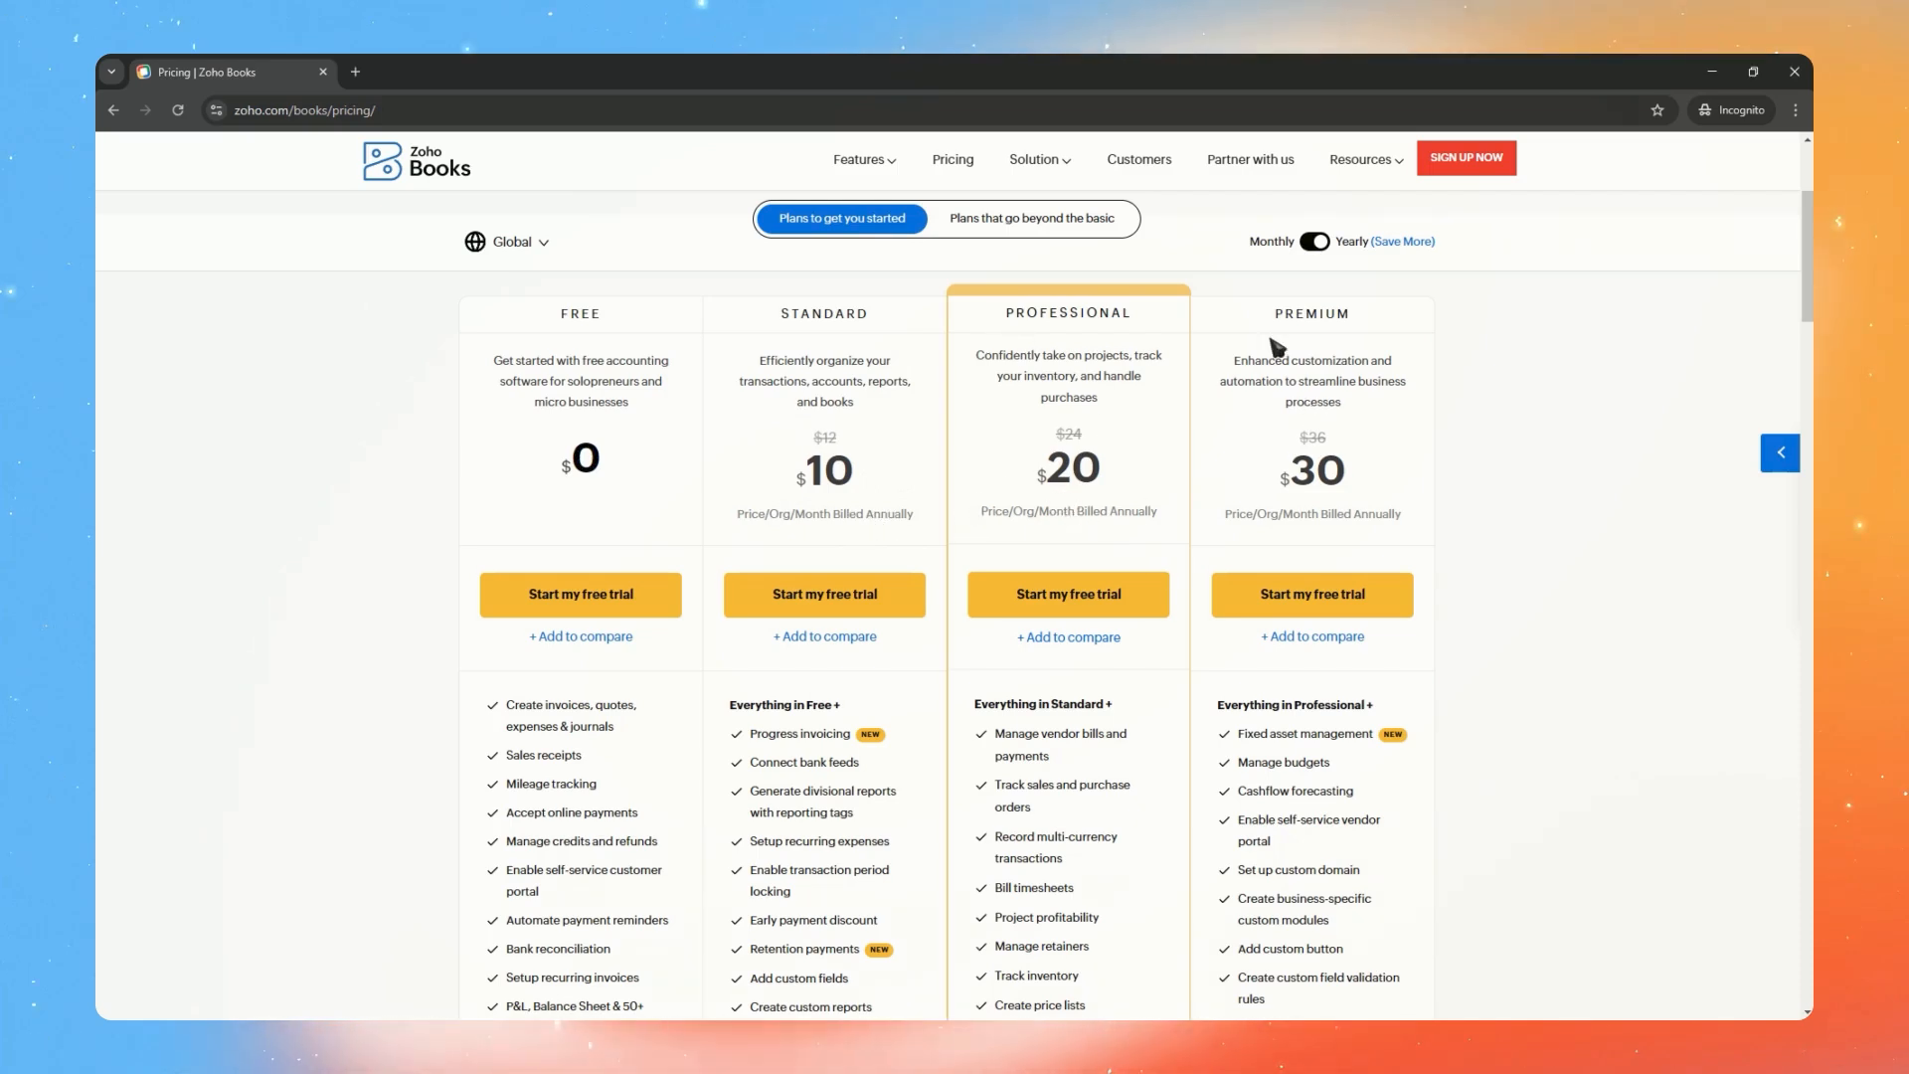
left_click_drag(1276, 446, 1352, 483)
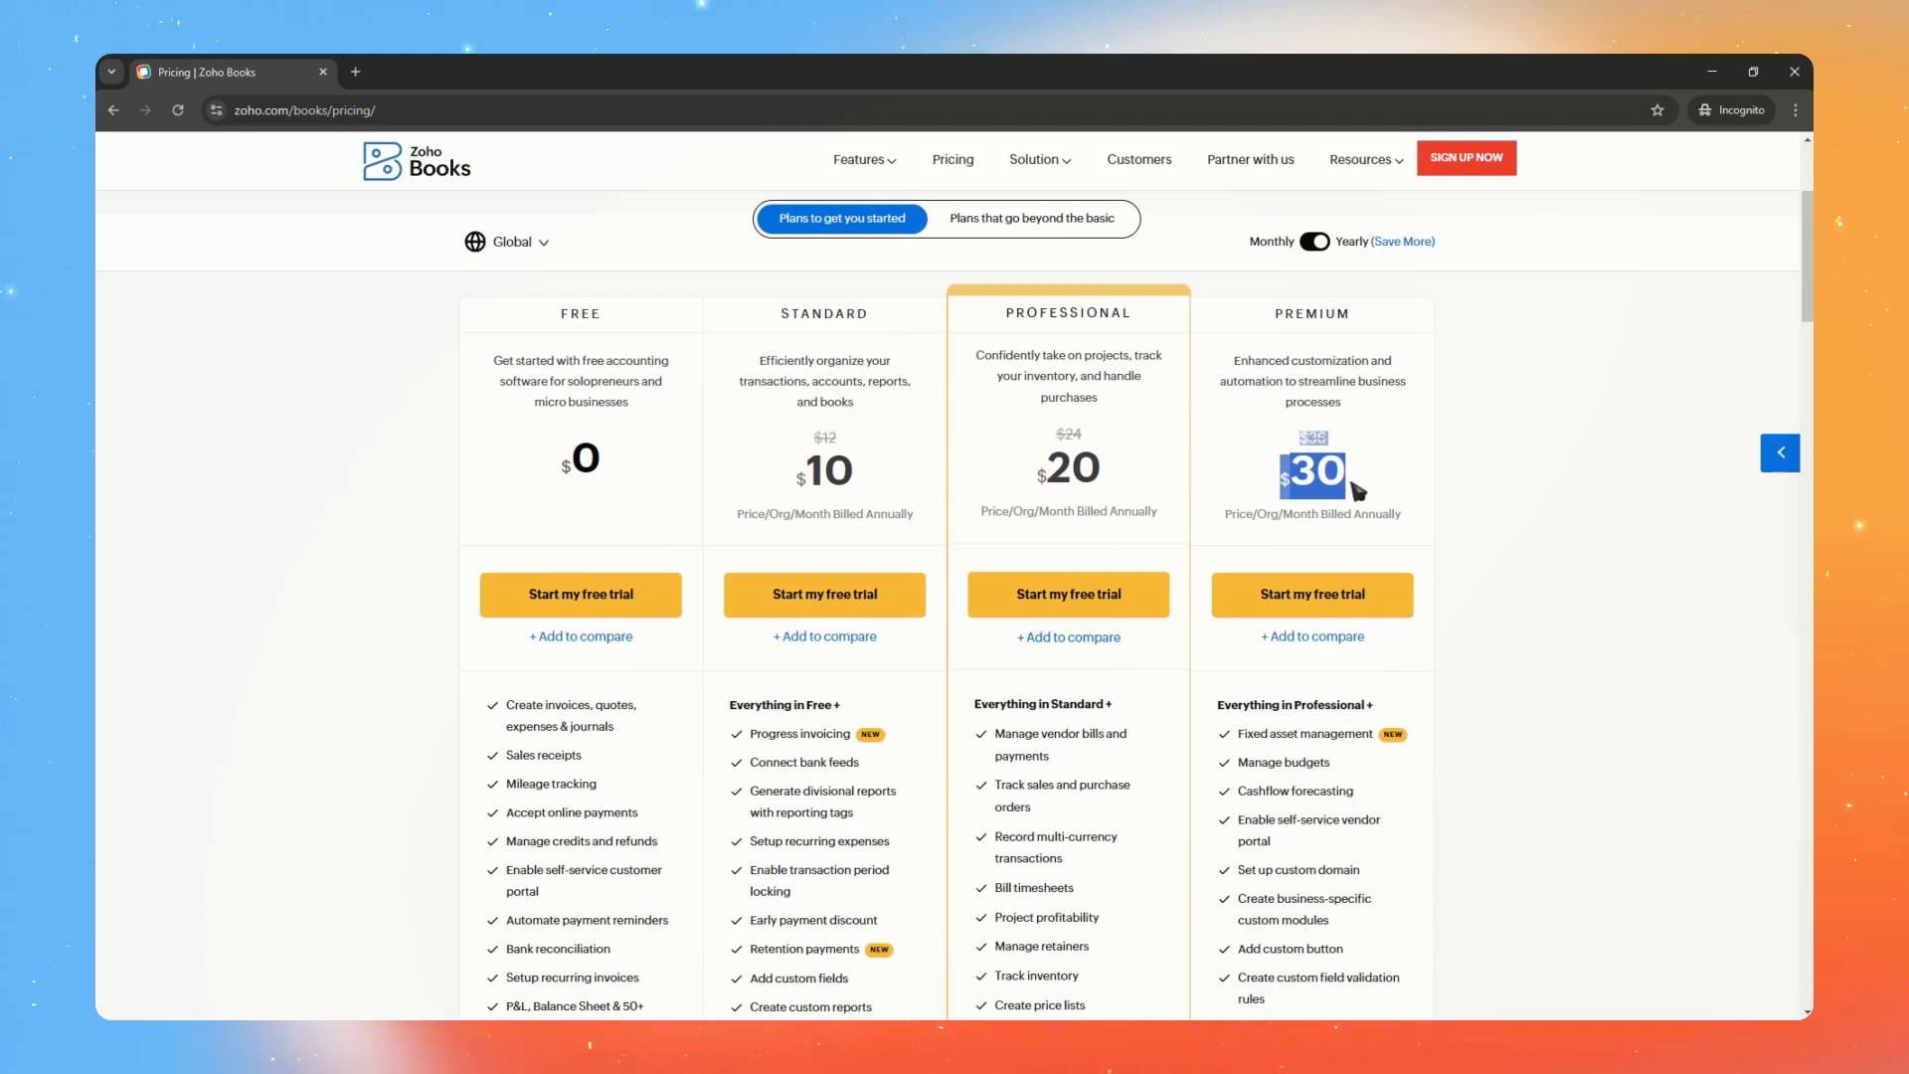
left_click(1363, 483)
Review the Standard plan's added features and compare the number of users included in each plan
scroll(1170, 571, "down", 3)
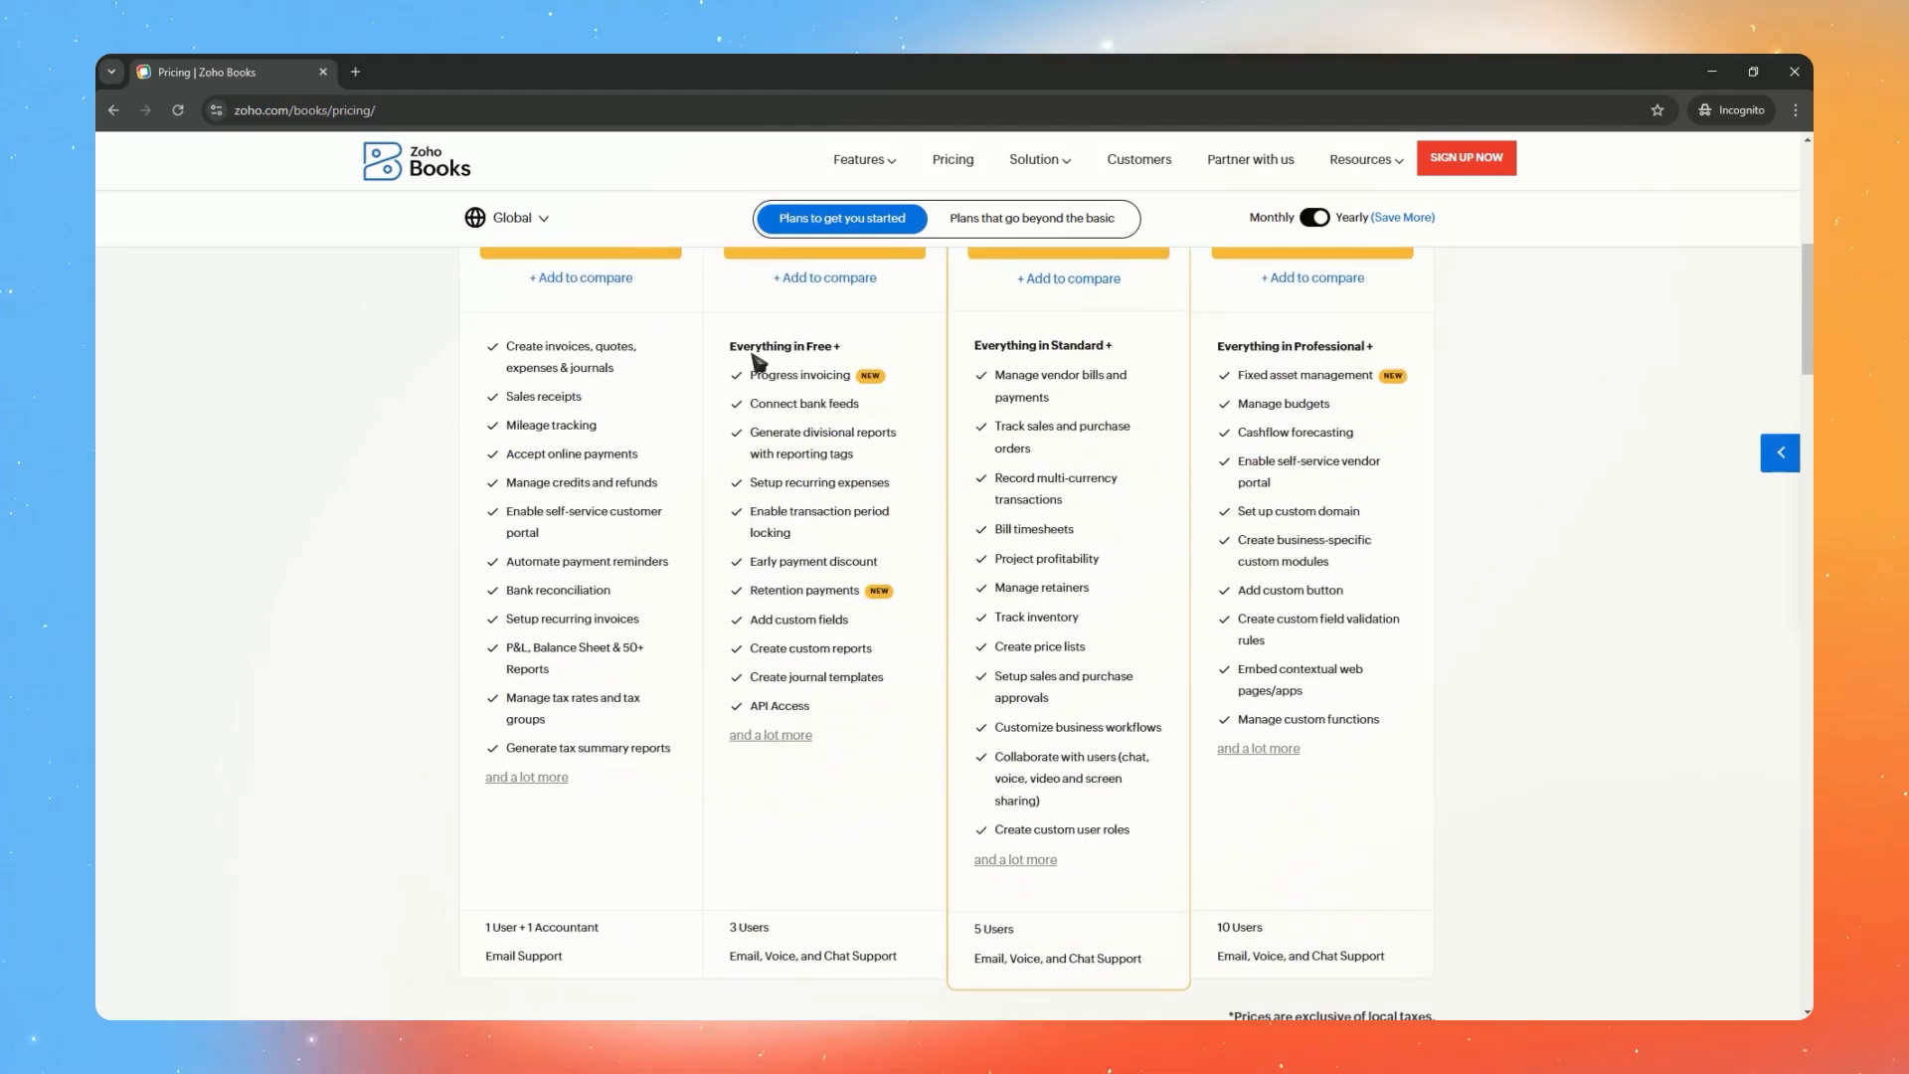
left_click_drag(734, 344, 910, 708)
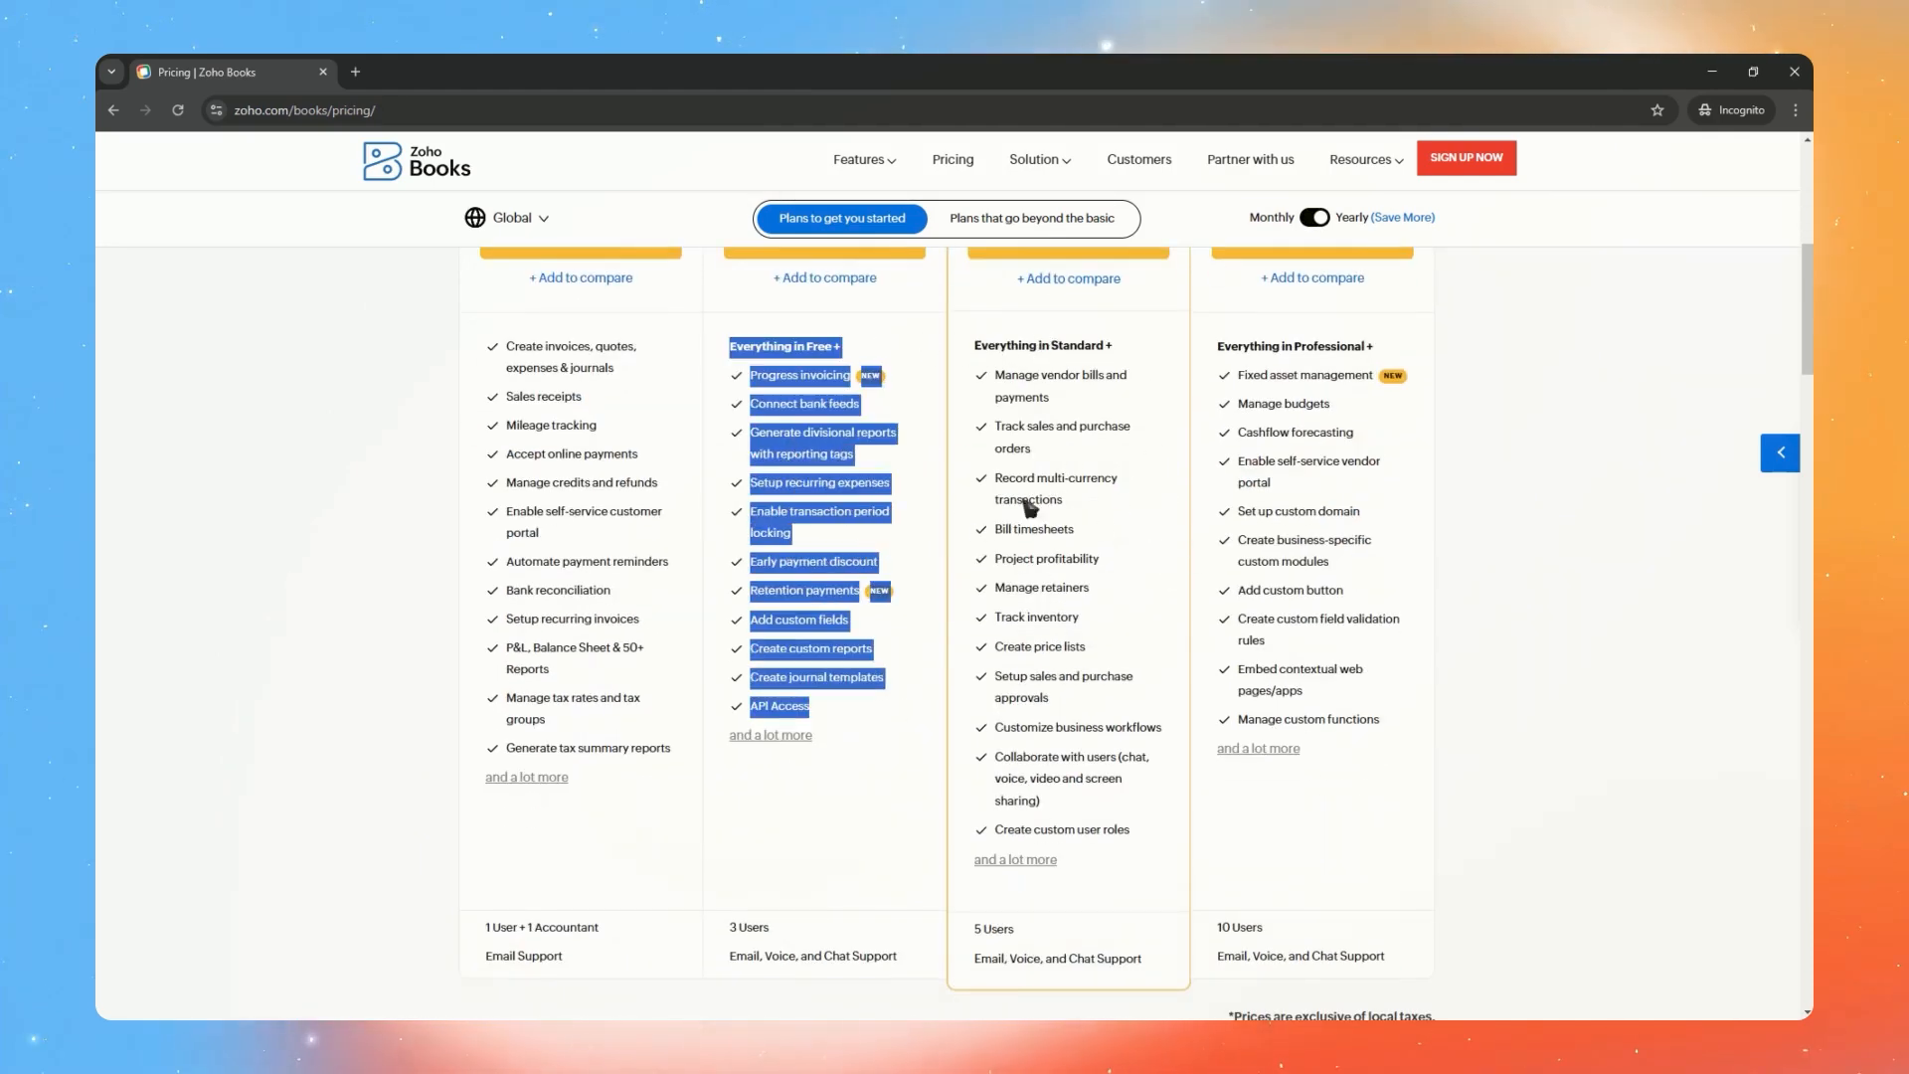
scroll(1071, 870, "down", 2)
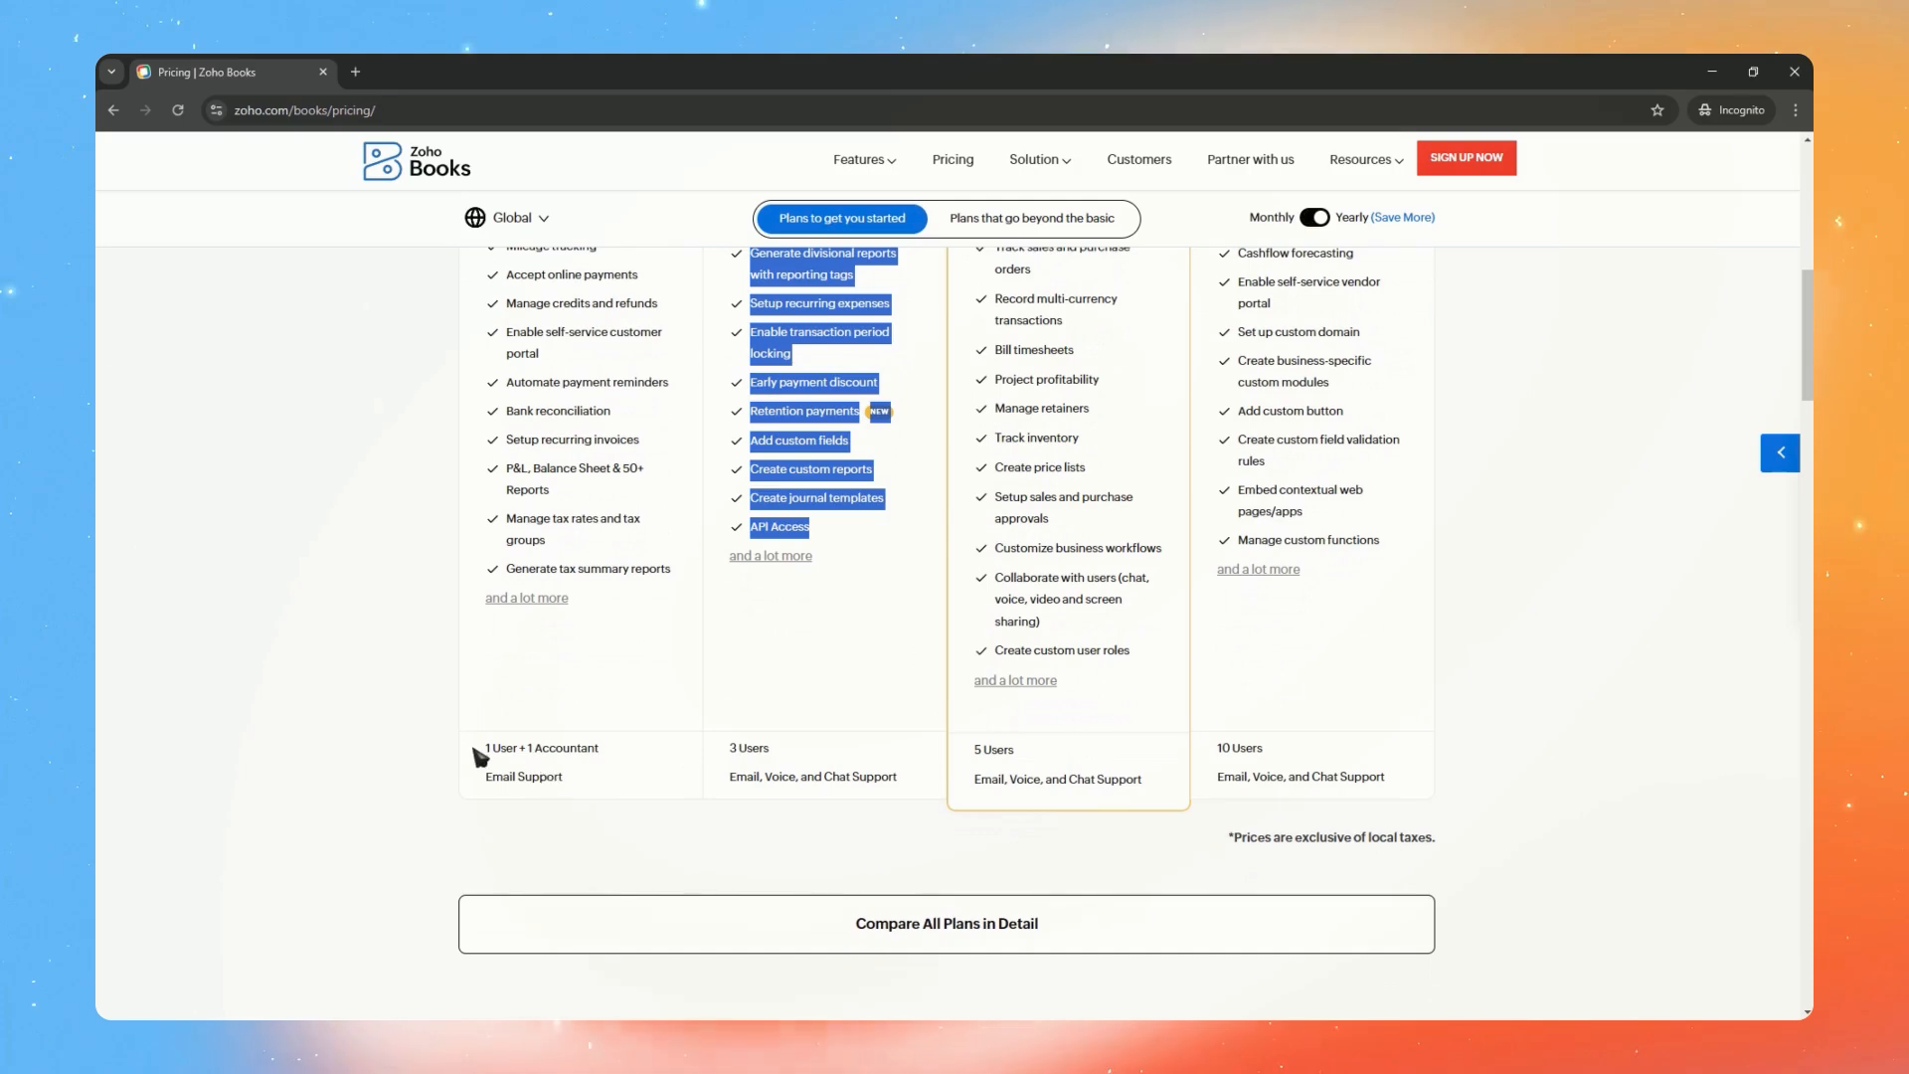
left_click_drag(474, 748, 583, 756)
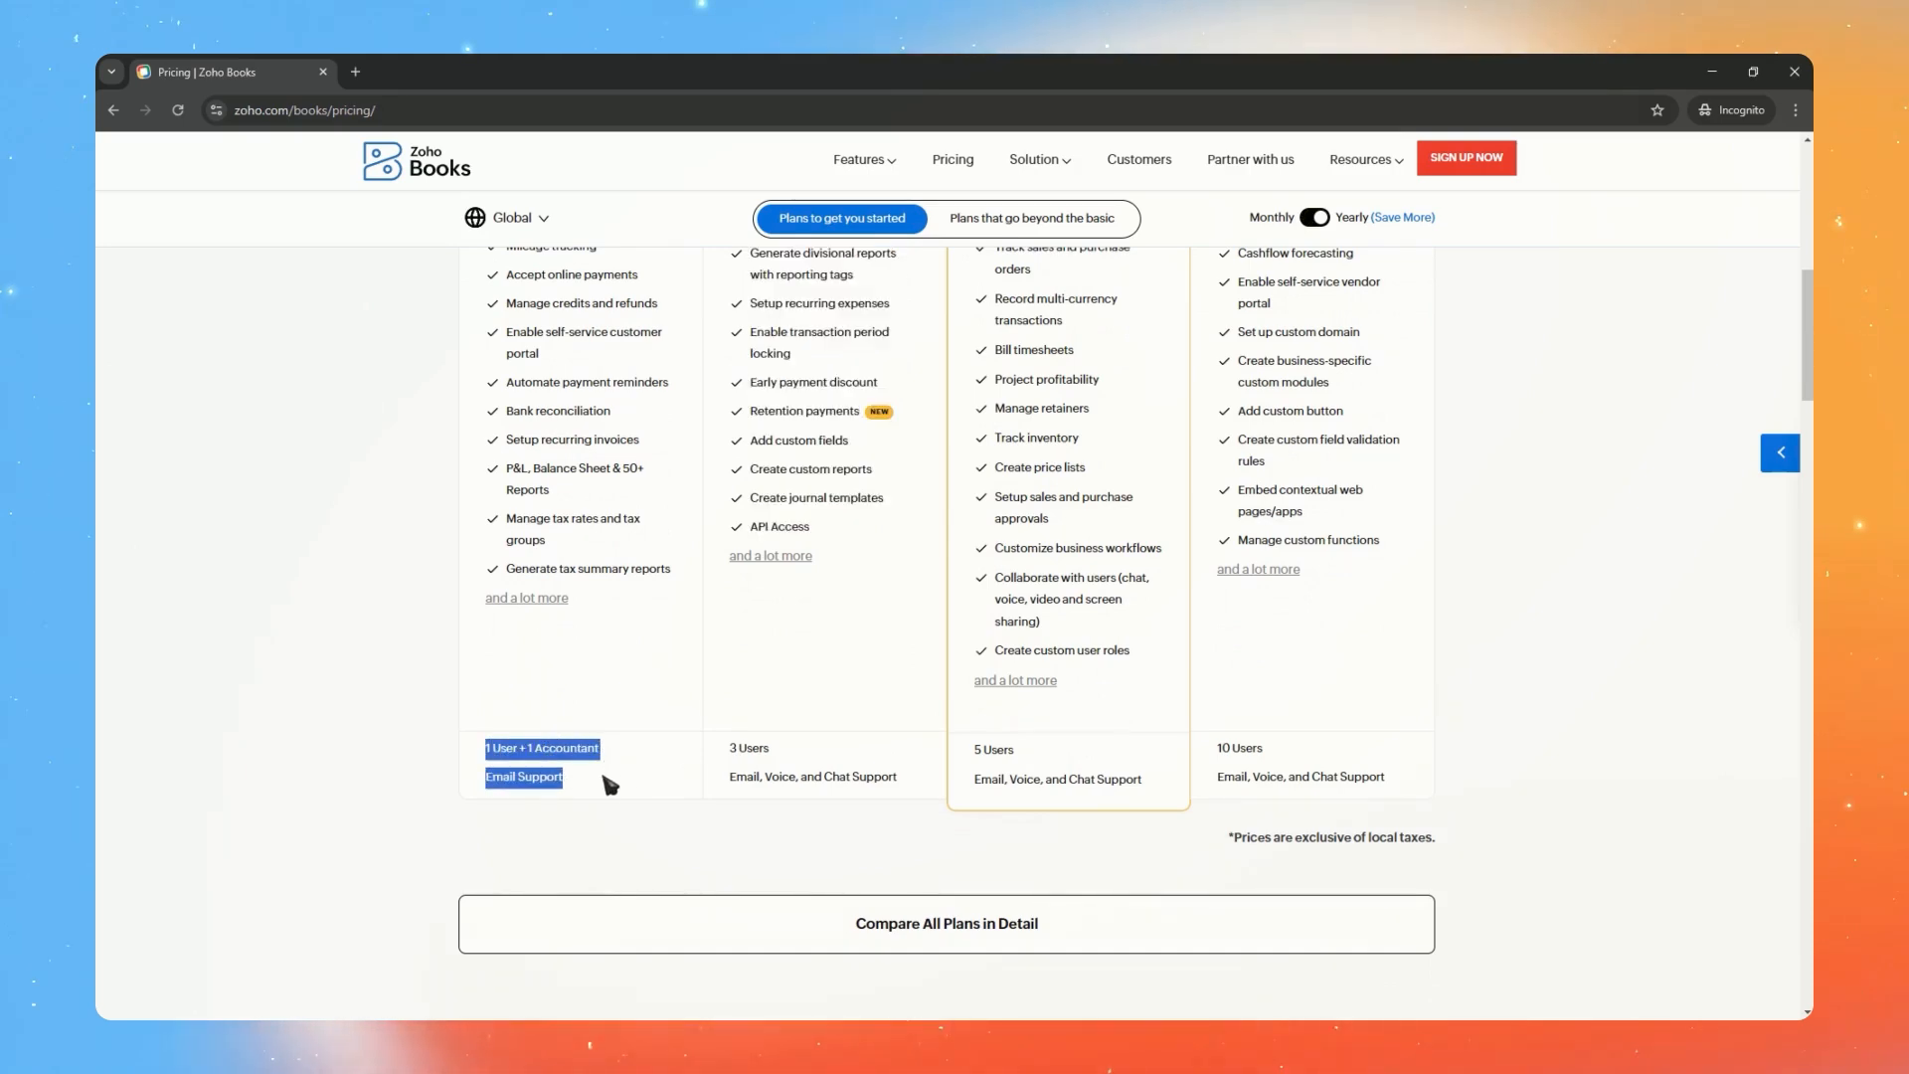
scroll(624, 621, "up", 5)
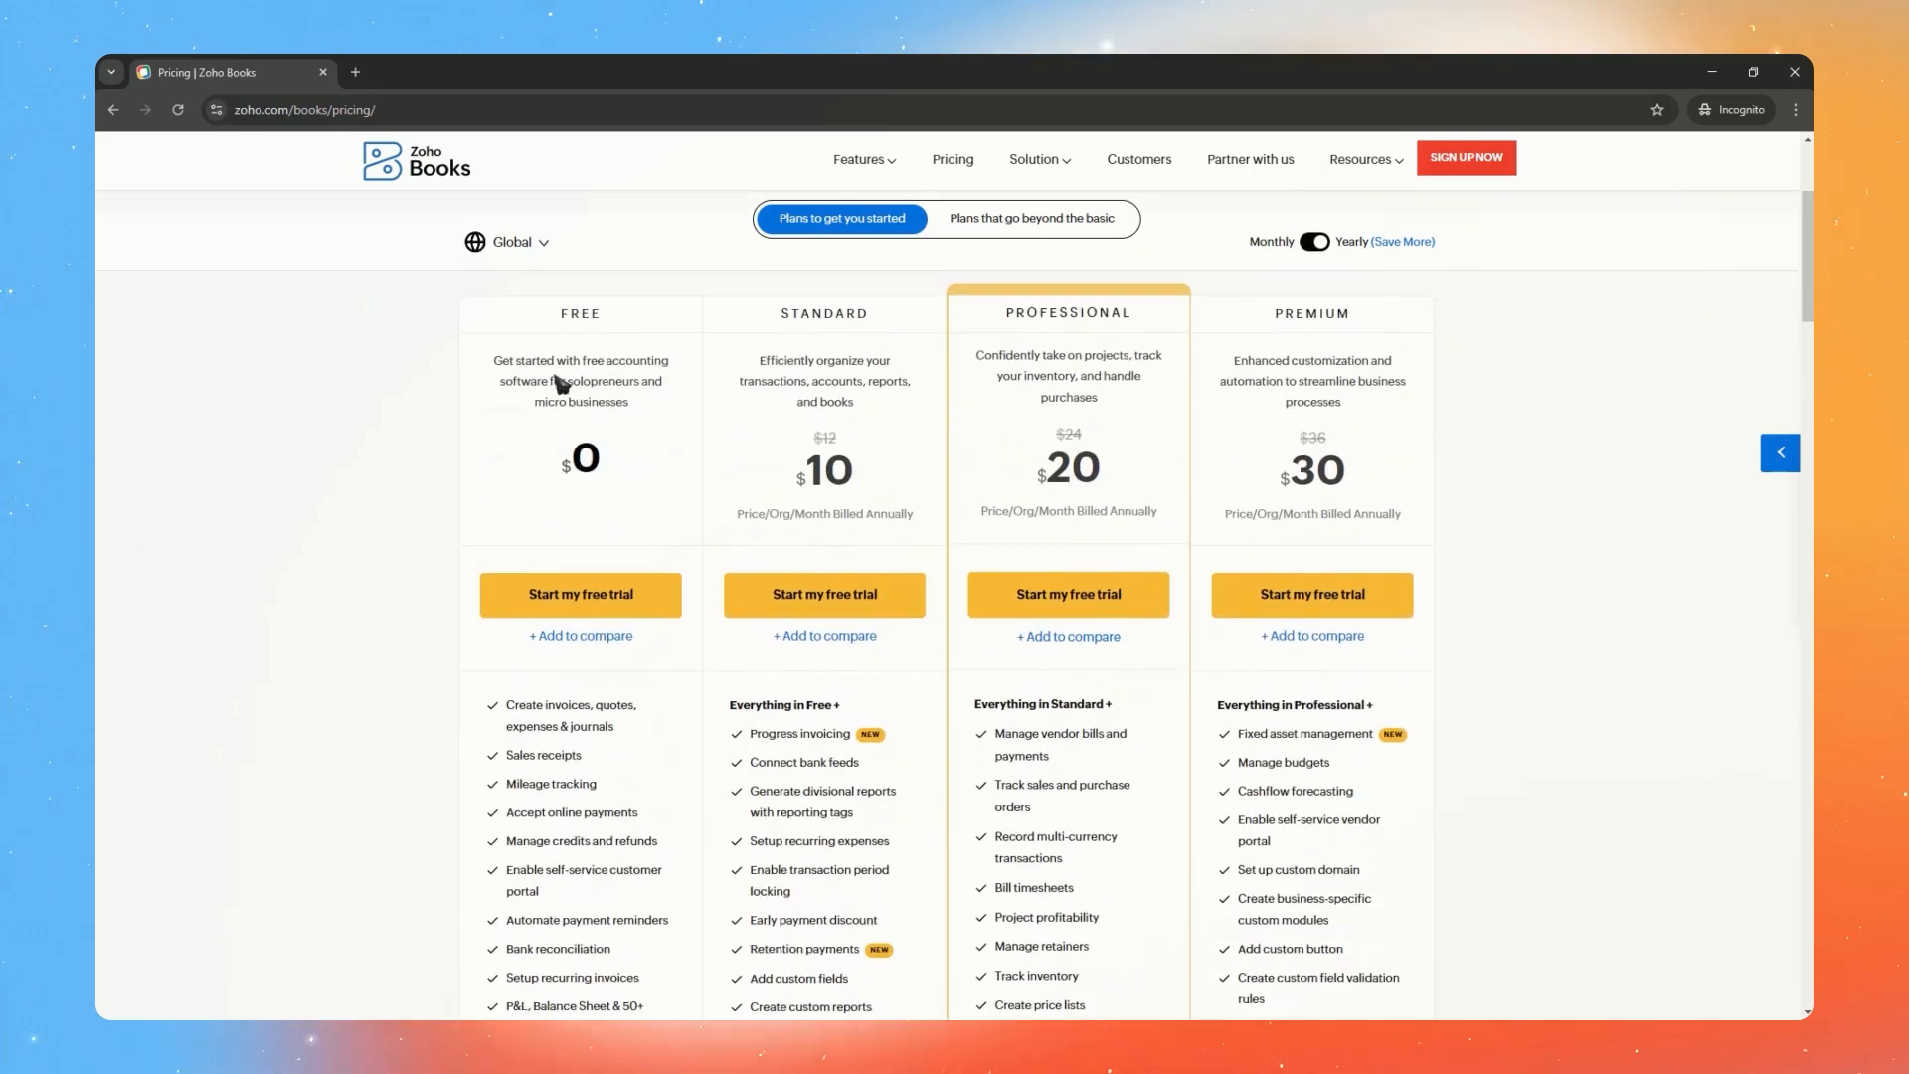
scroll(559, 383, "down", 5)
scroll(623, 586, "up", 2)
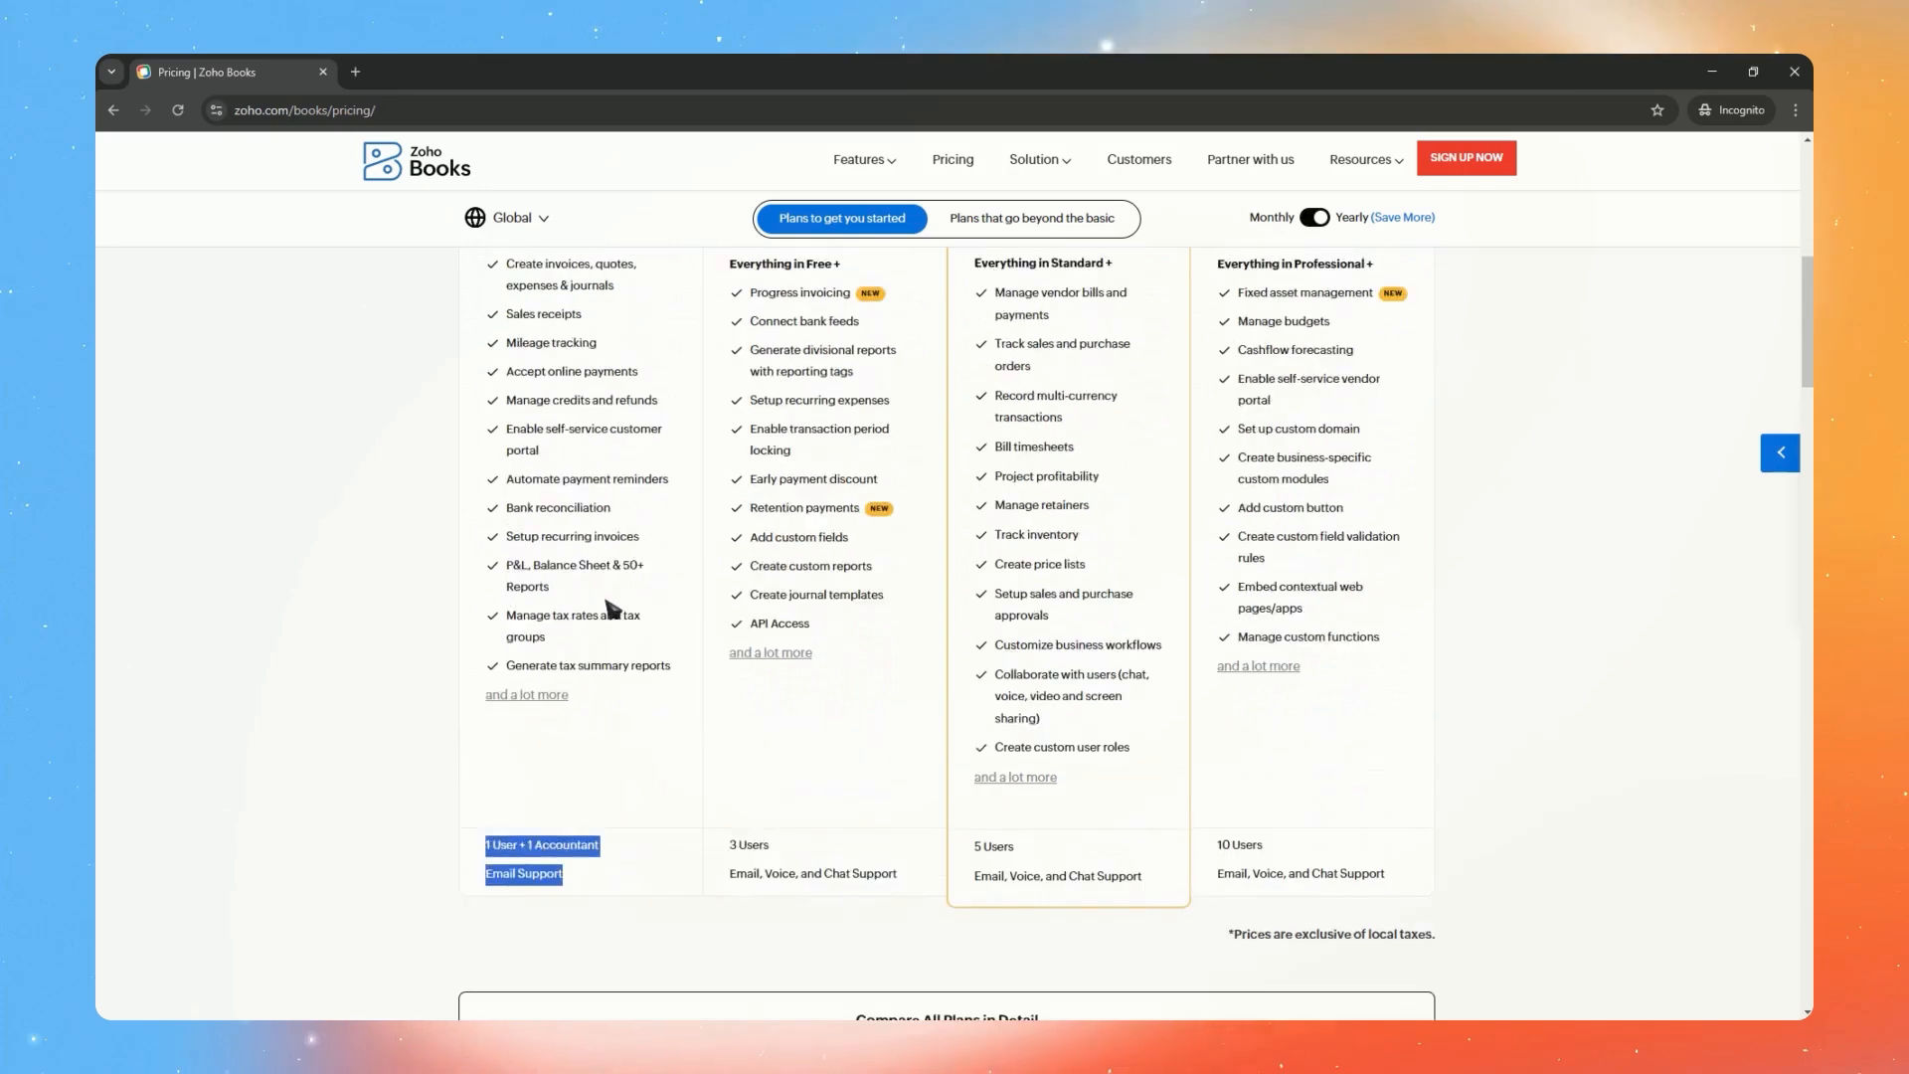
scroll(617, 617, "down", 1)
left_click_drag(728, 839, 744, 840)
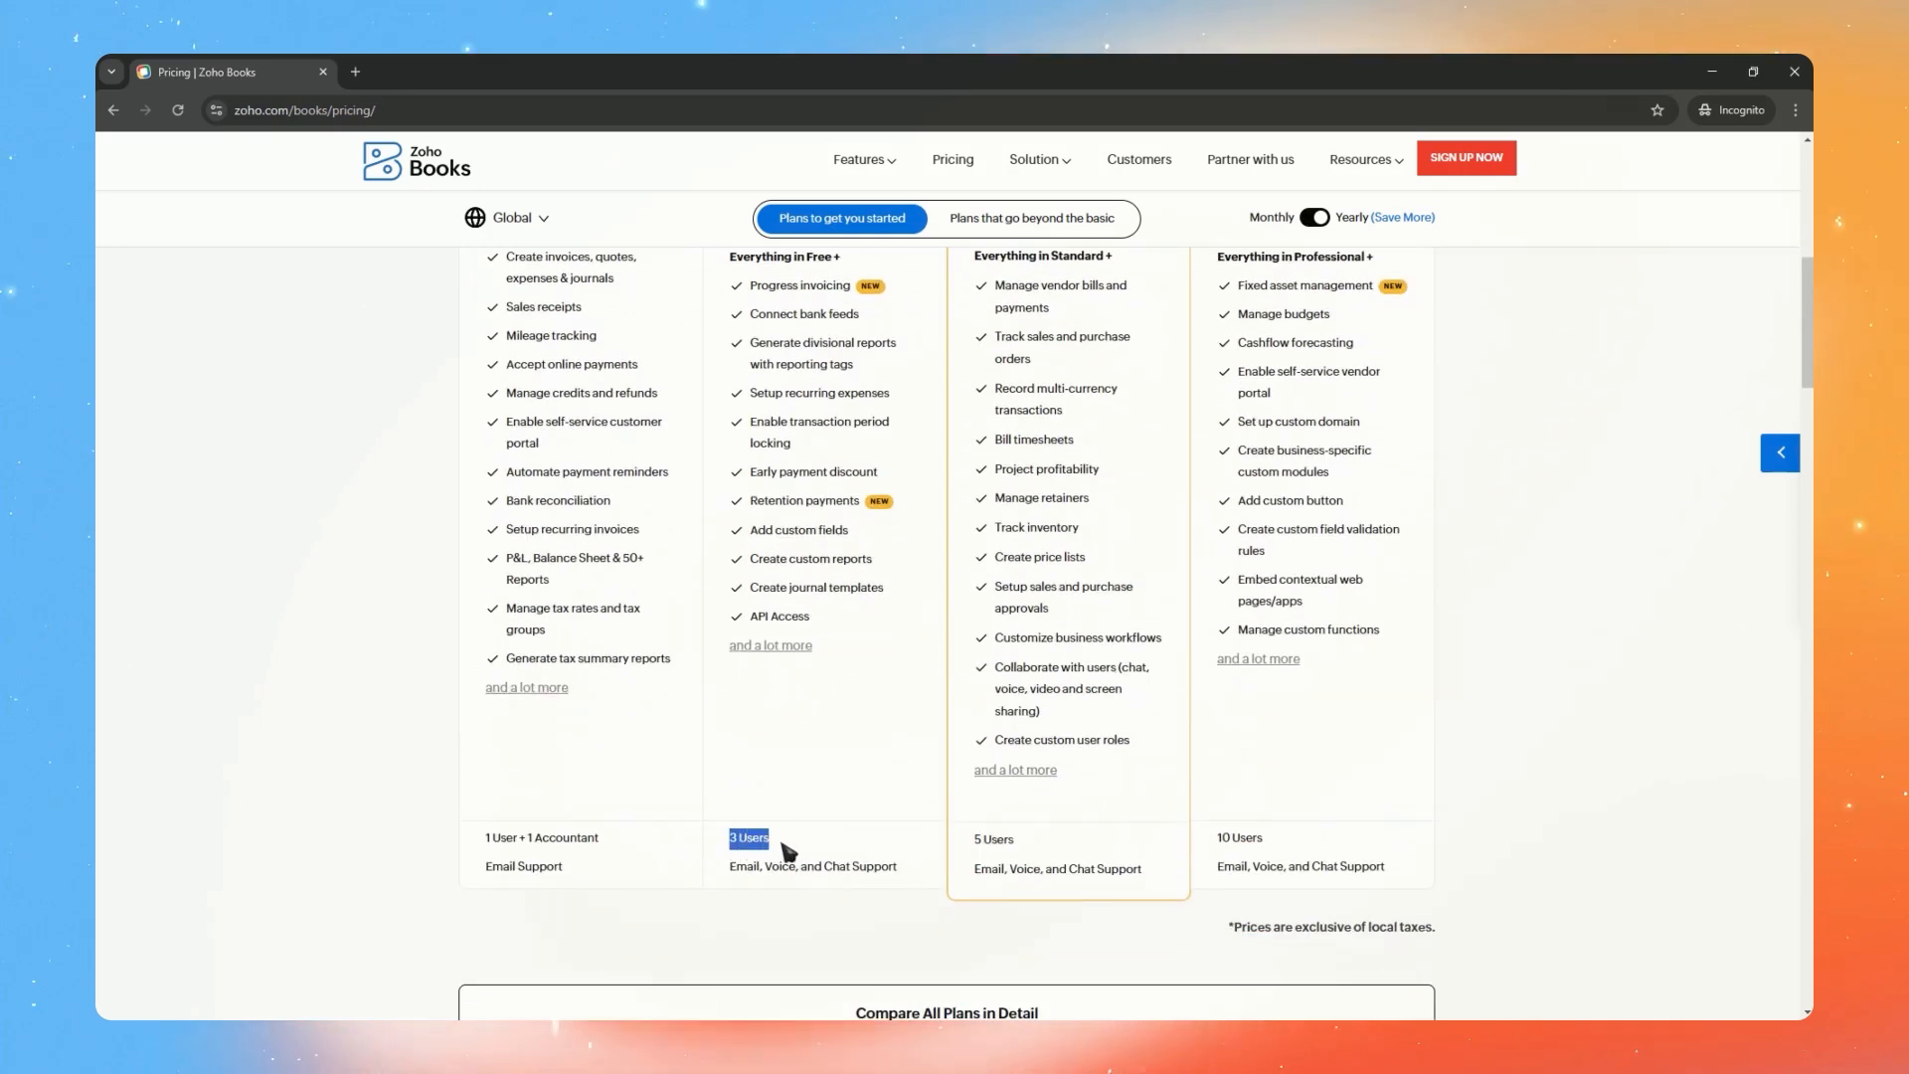
left_click_drag(1018, 846, 1226, 843)
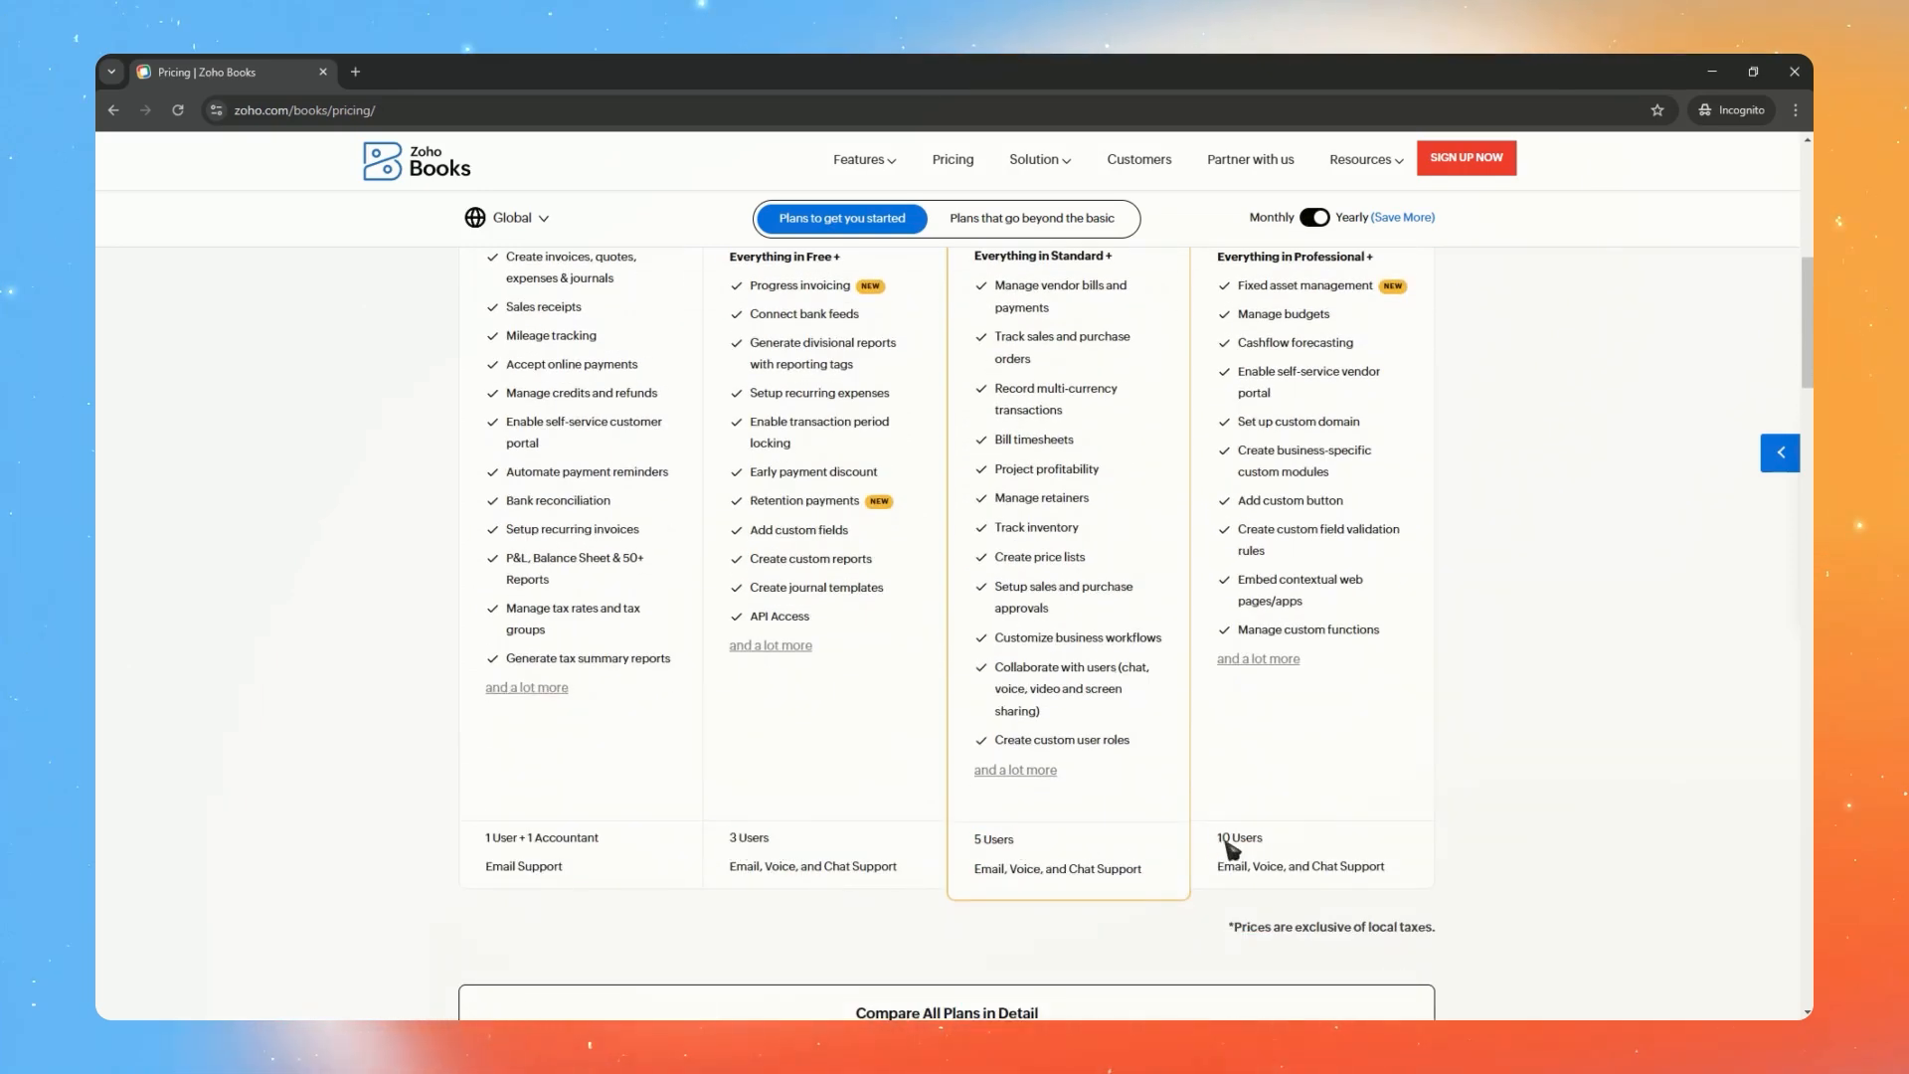
scroll(1086, 657, "down", 3)
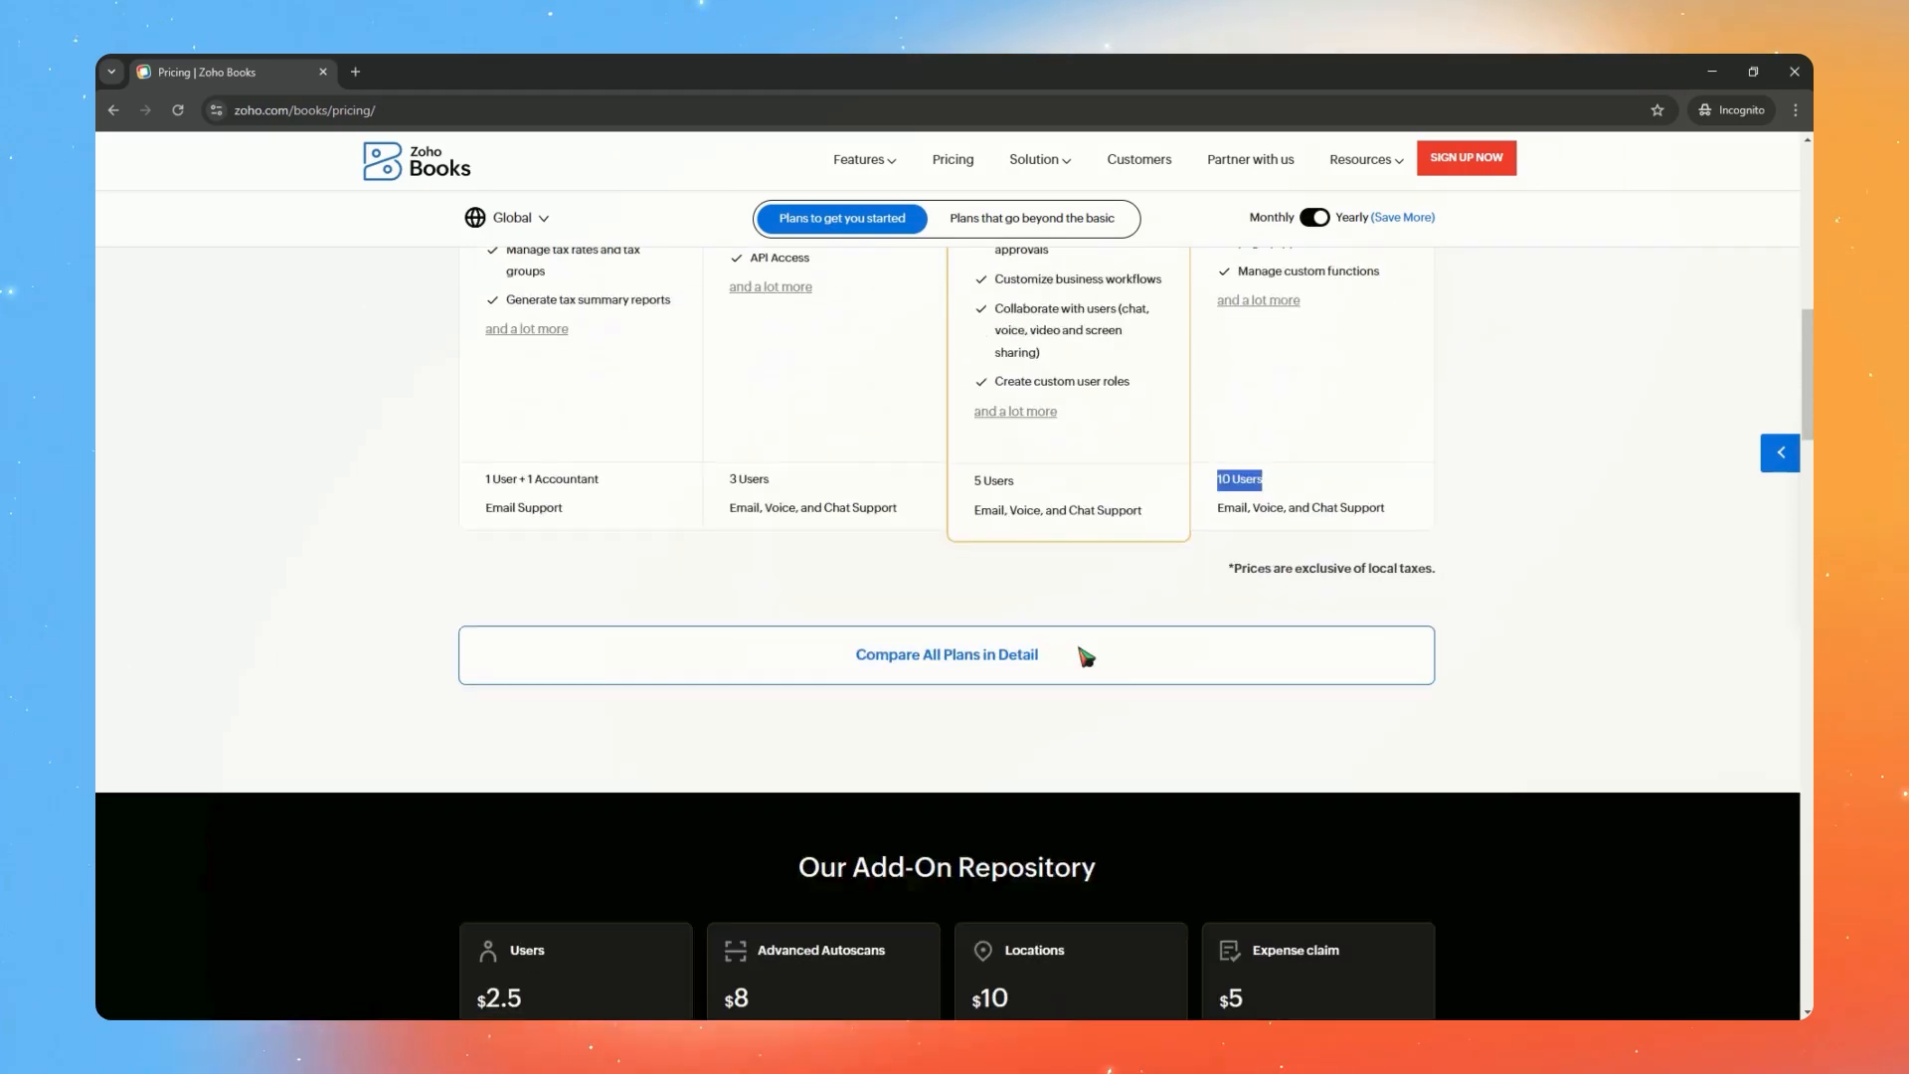
Open the detailed comparison of all plans and look through its users, locations and sales rows
left_click(930, 674)
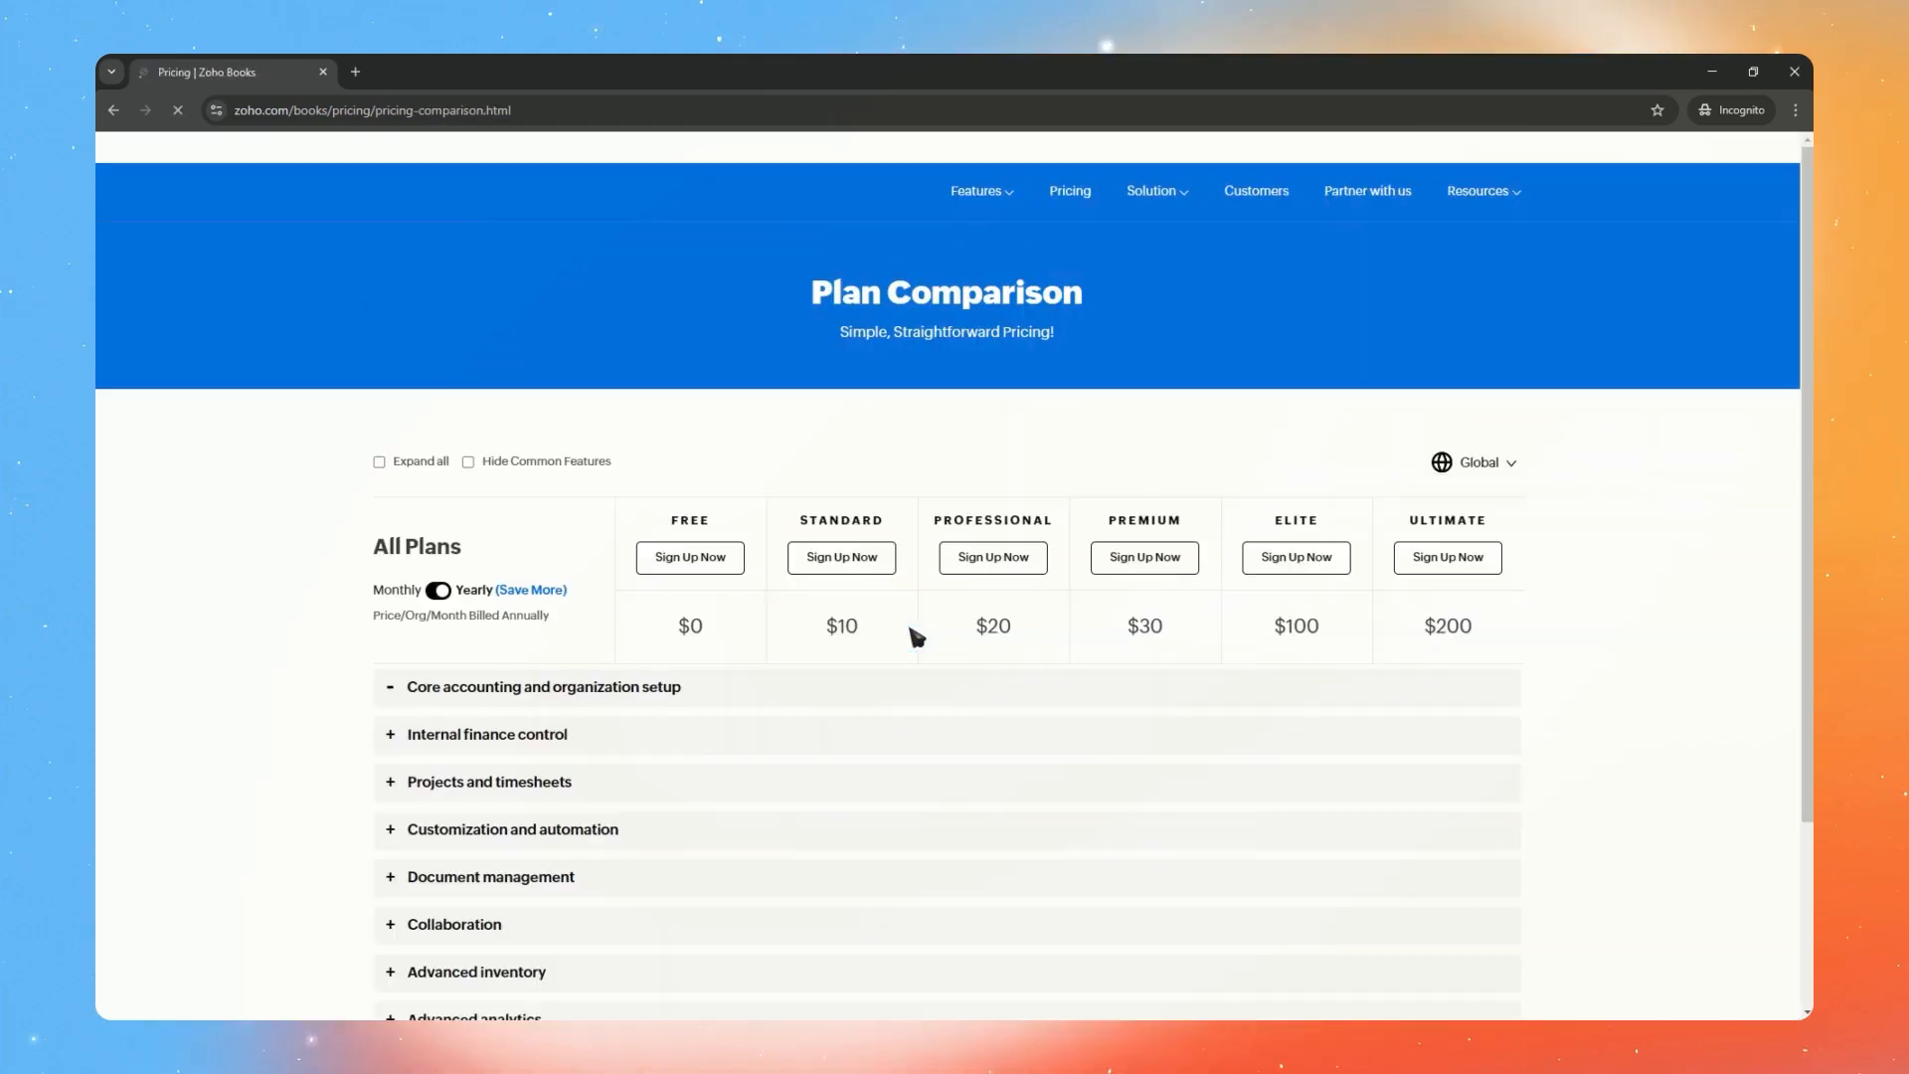
scroll(925, 641, "down", 4)
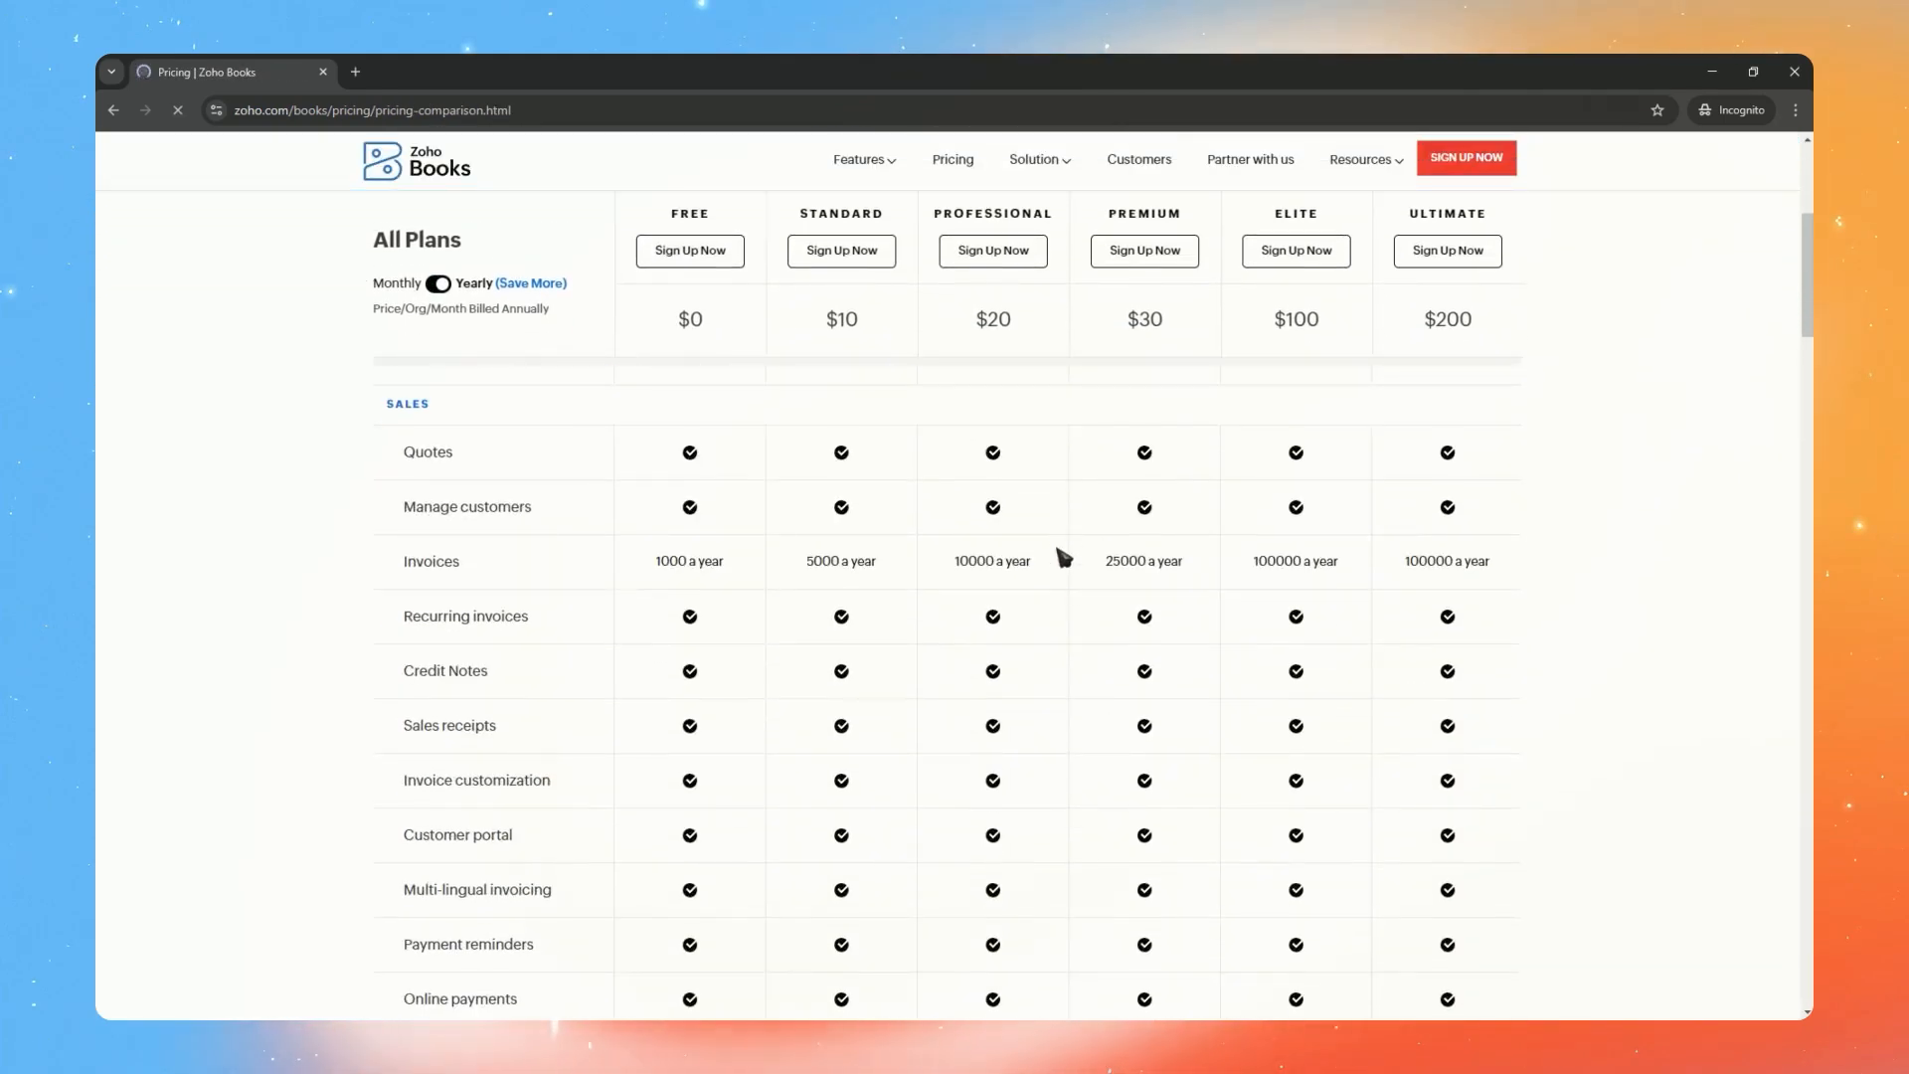
scroll(1064, 566, "up", 3)
scroll(1093, 586, "down", 3)
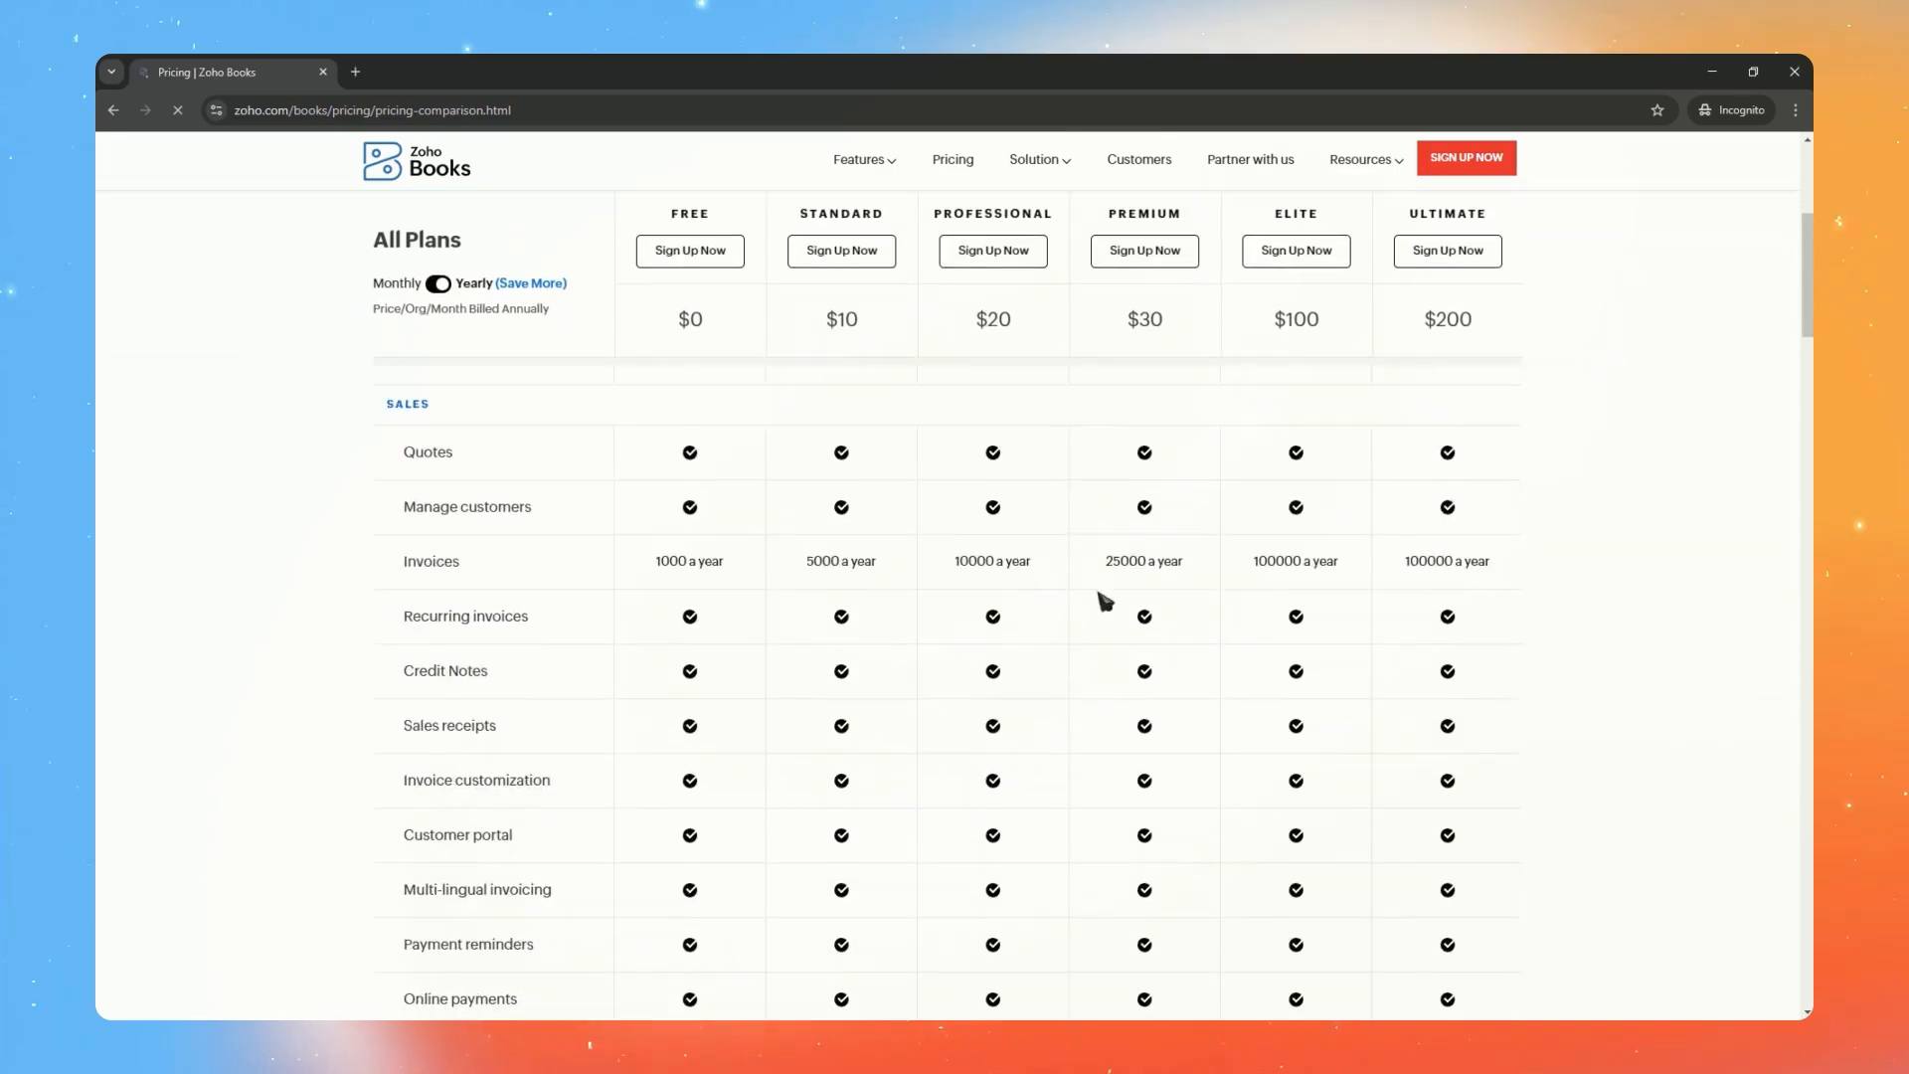
scroll(1133, 477, "up", 2)
scroll(1243, 527, "down", 2)
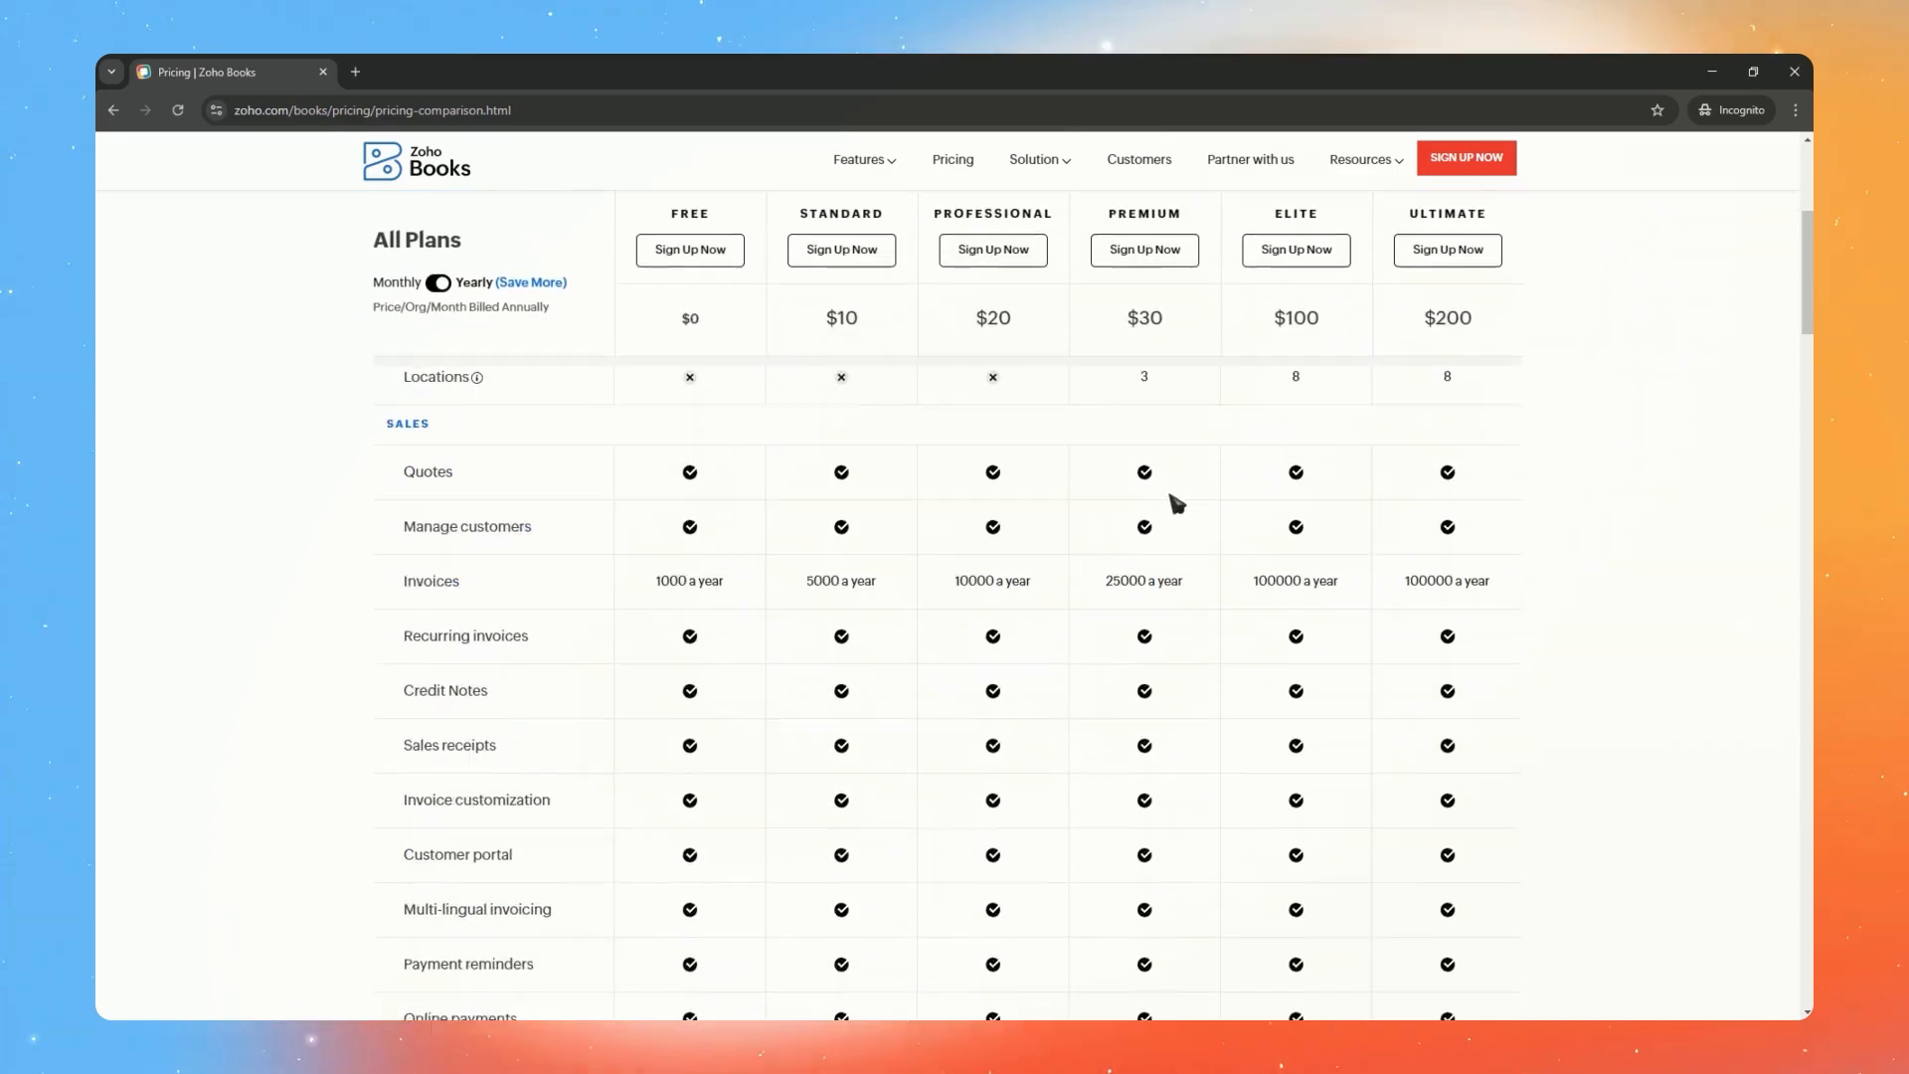
Examine the Elite and Ultimate plans' prices and core accounting features in the comparison table
scroll(1034, 611, "up", 5)
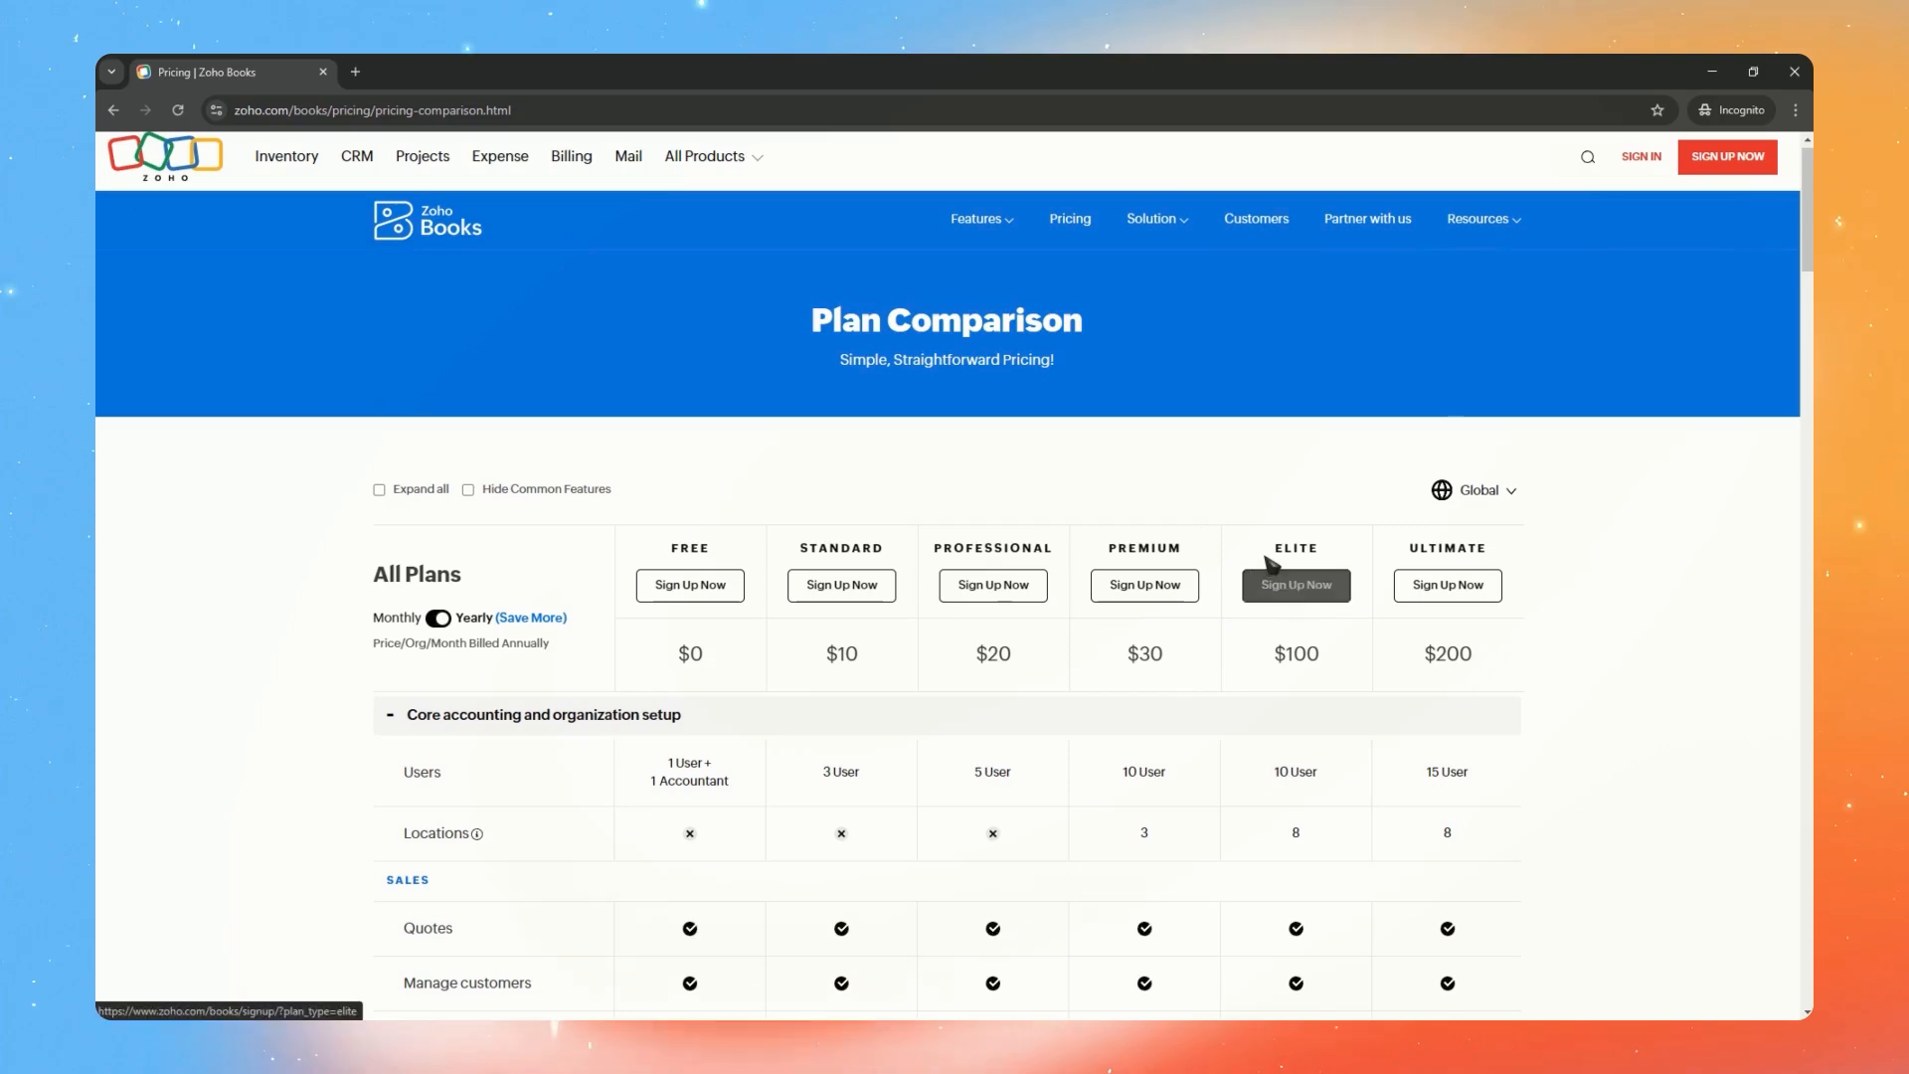
left_click_drag(1254, 552, 1482, 606)
scroll(1463, 484, "down", 2)
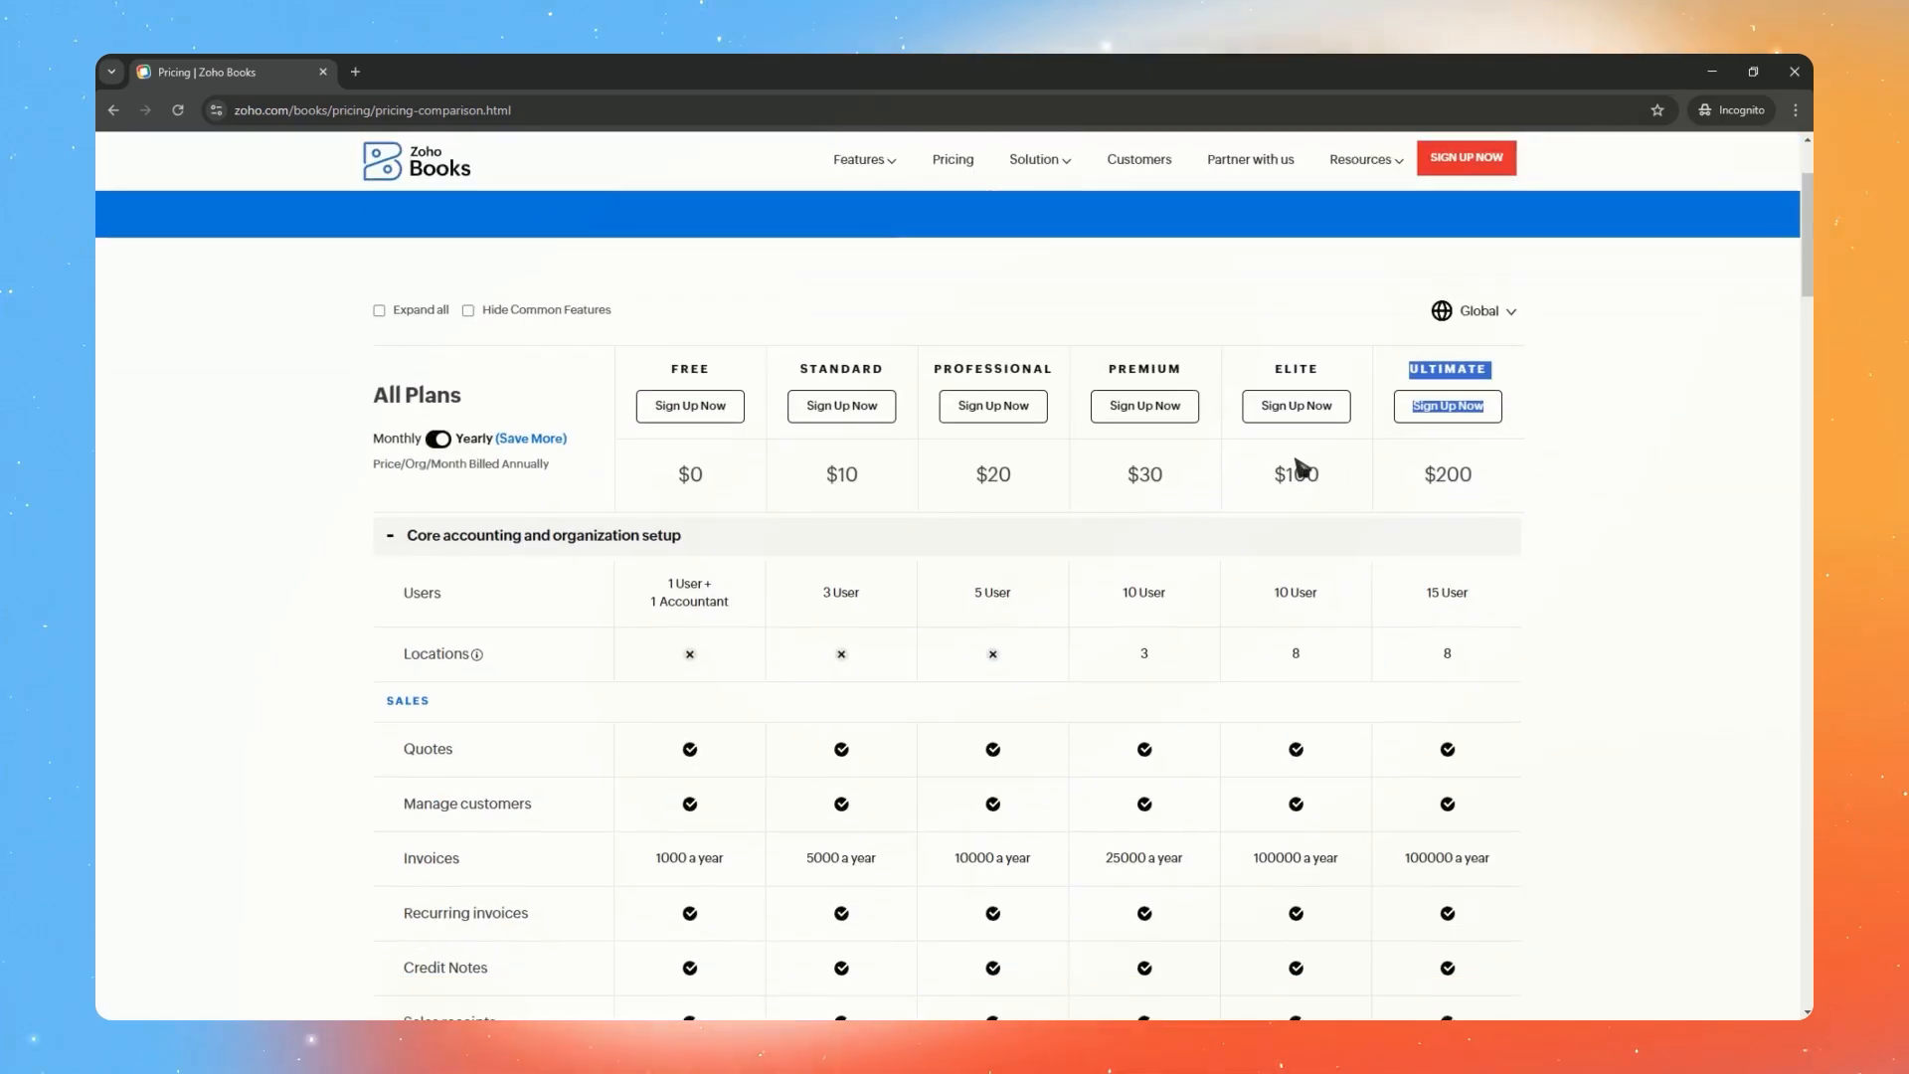
scroll(1453, 489, "down", 5)
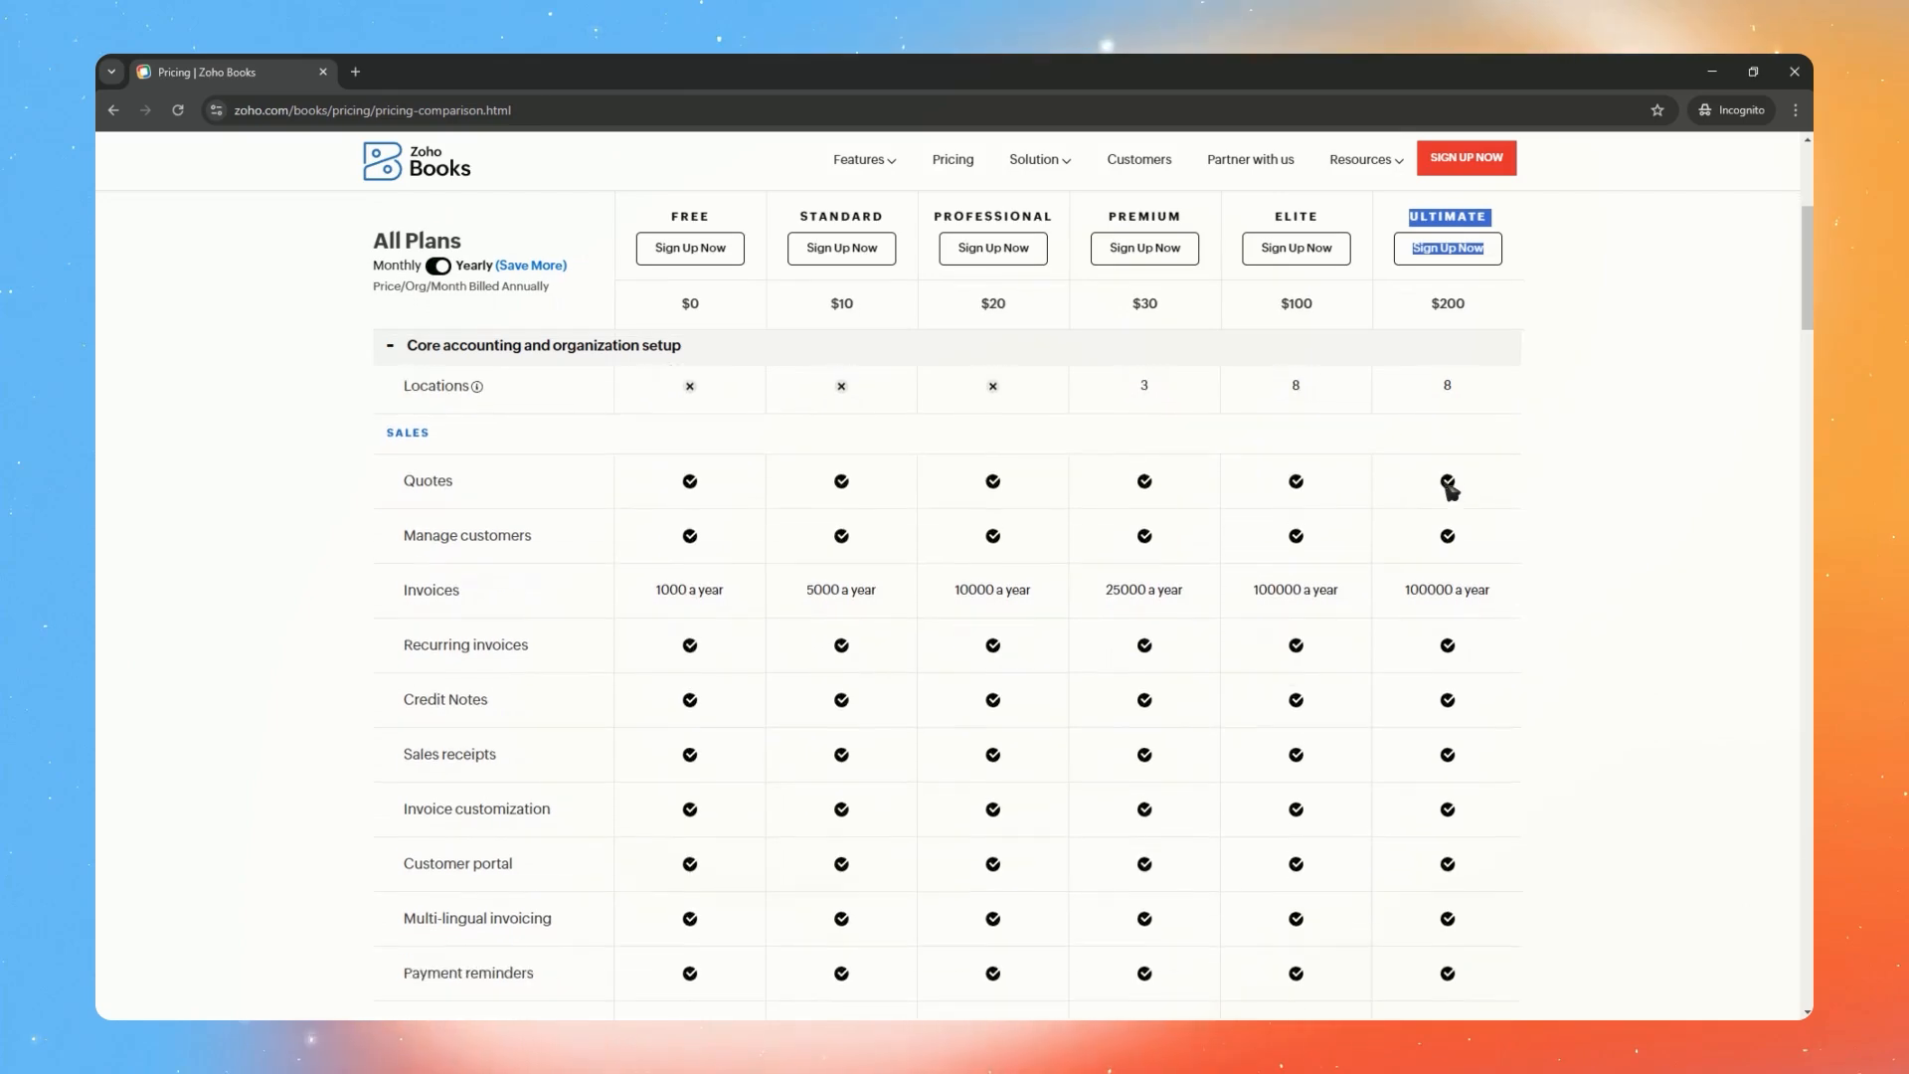
scroll(1352, 636, "up", 4)
scroll(1342, 646, "down", 5)
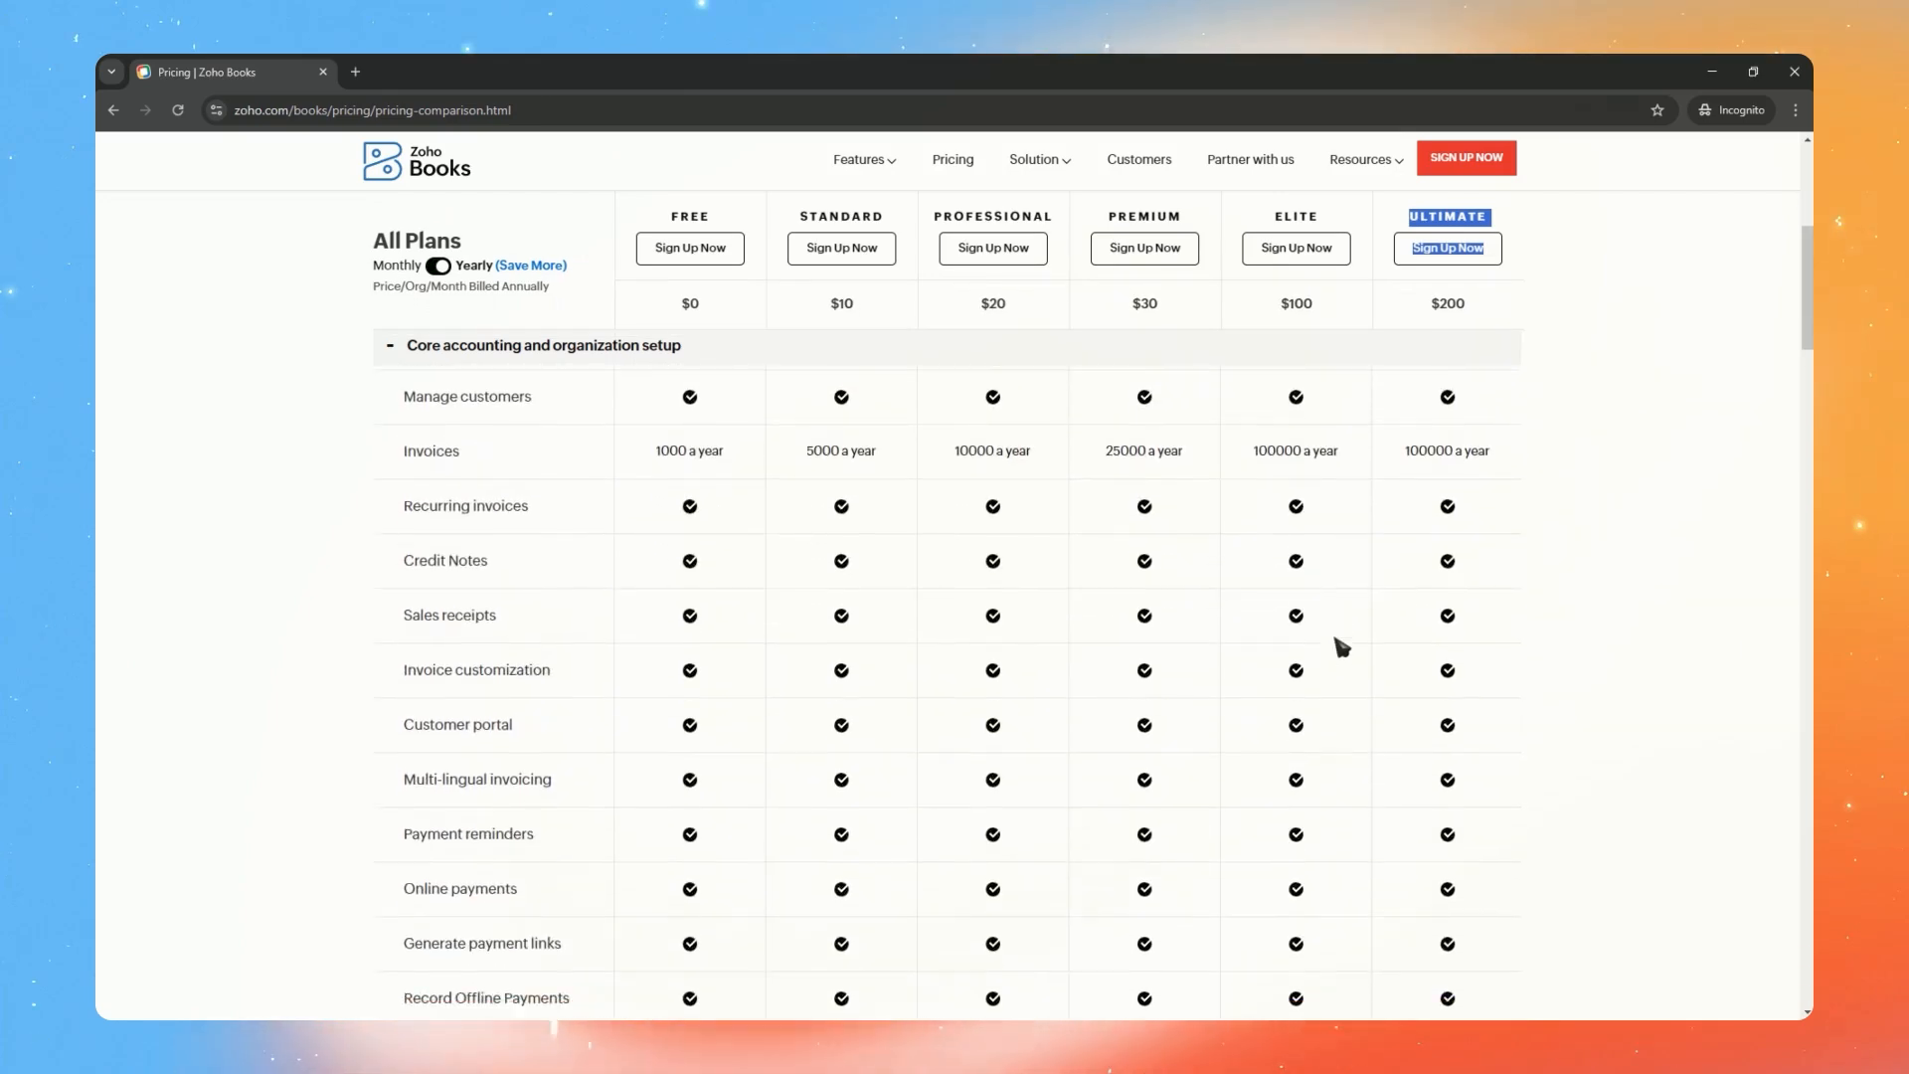
Examine the sales and purchase feature rows of the plan comparison, and return to the pricing overview
scroll(1334, 642, "down", 6)
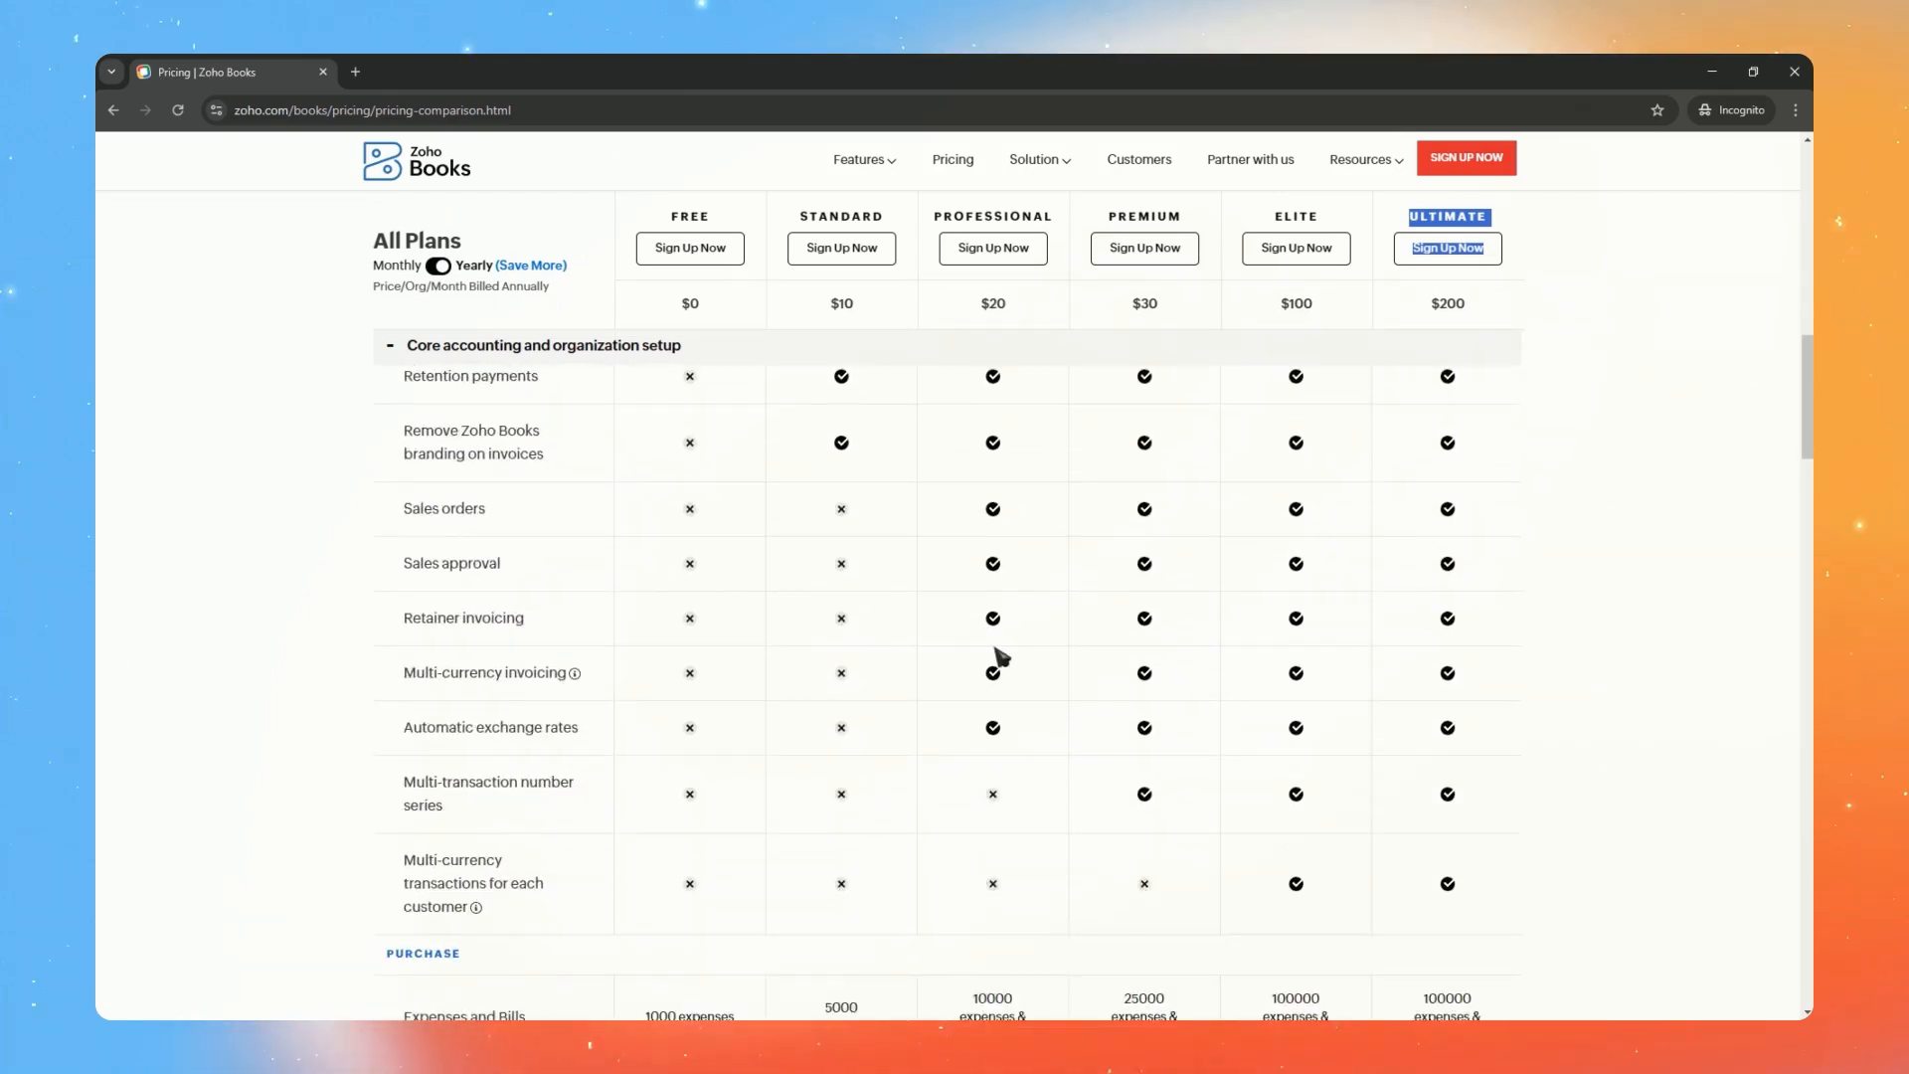
scroll(999, 646, "down", 8)
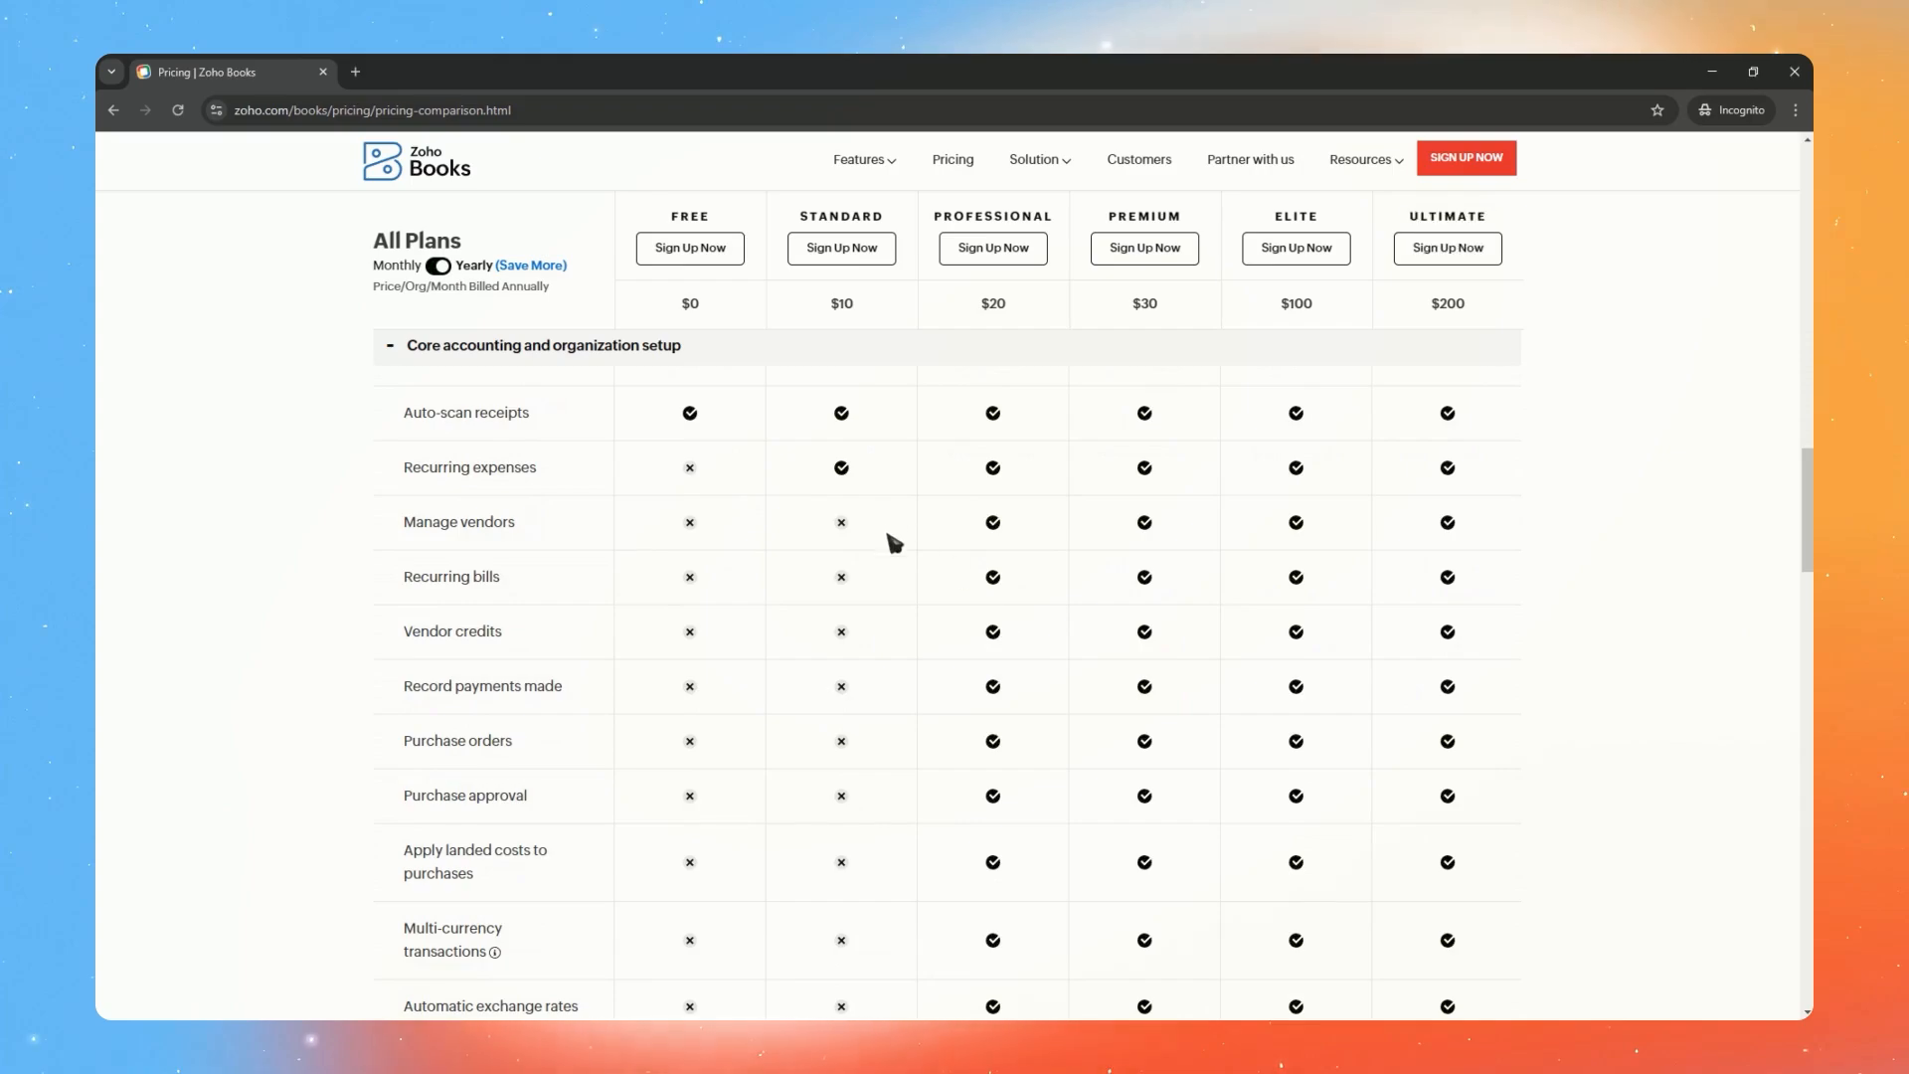
key("alt+Left")
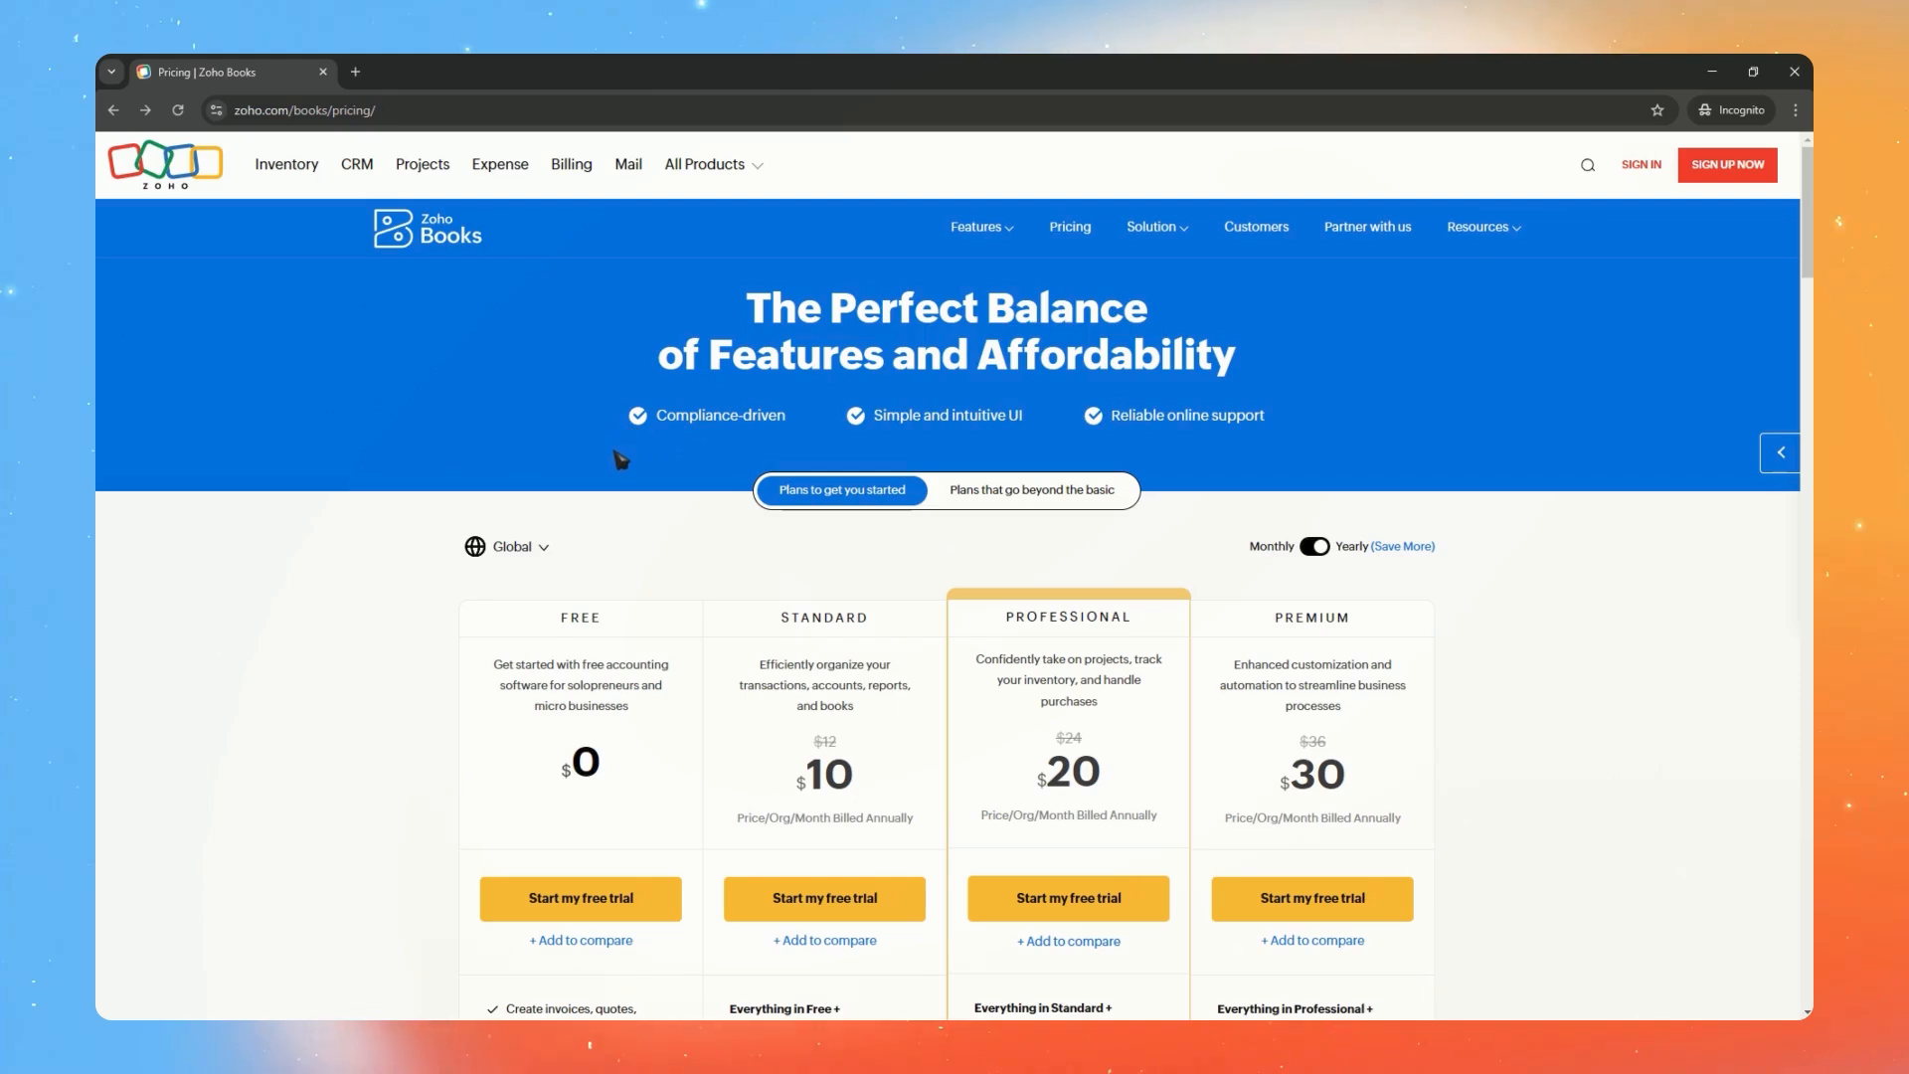
Open the Zoho Books sign-up form and go to its email address and password fields
left_click(1738, 174)
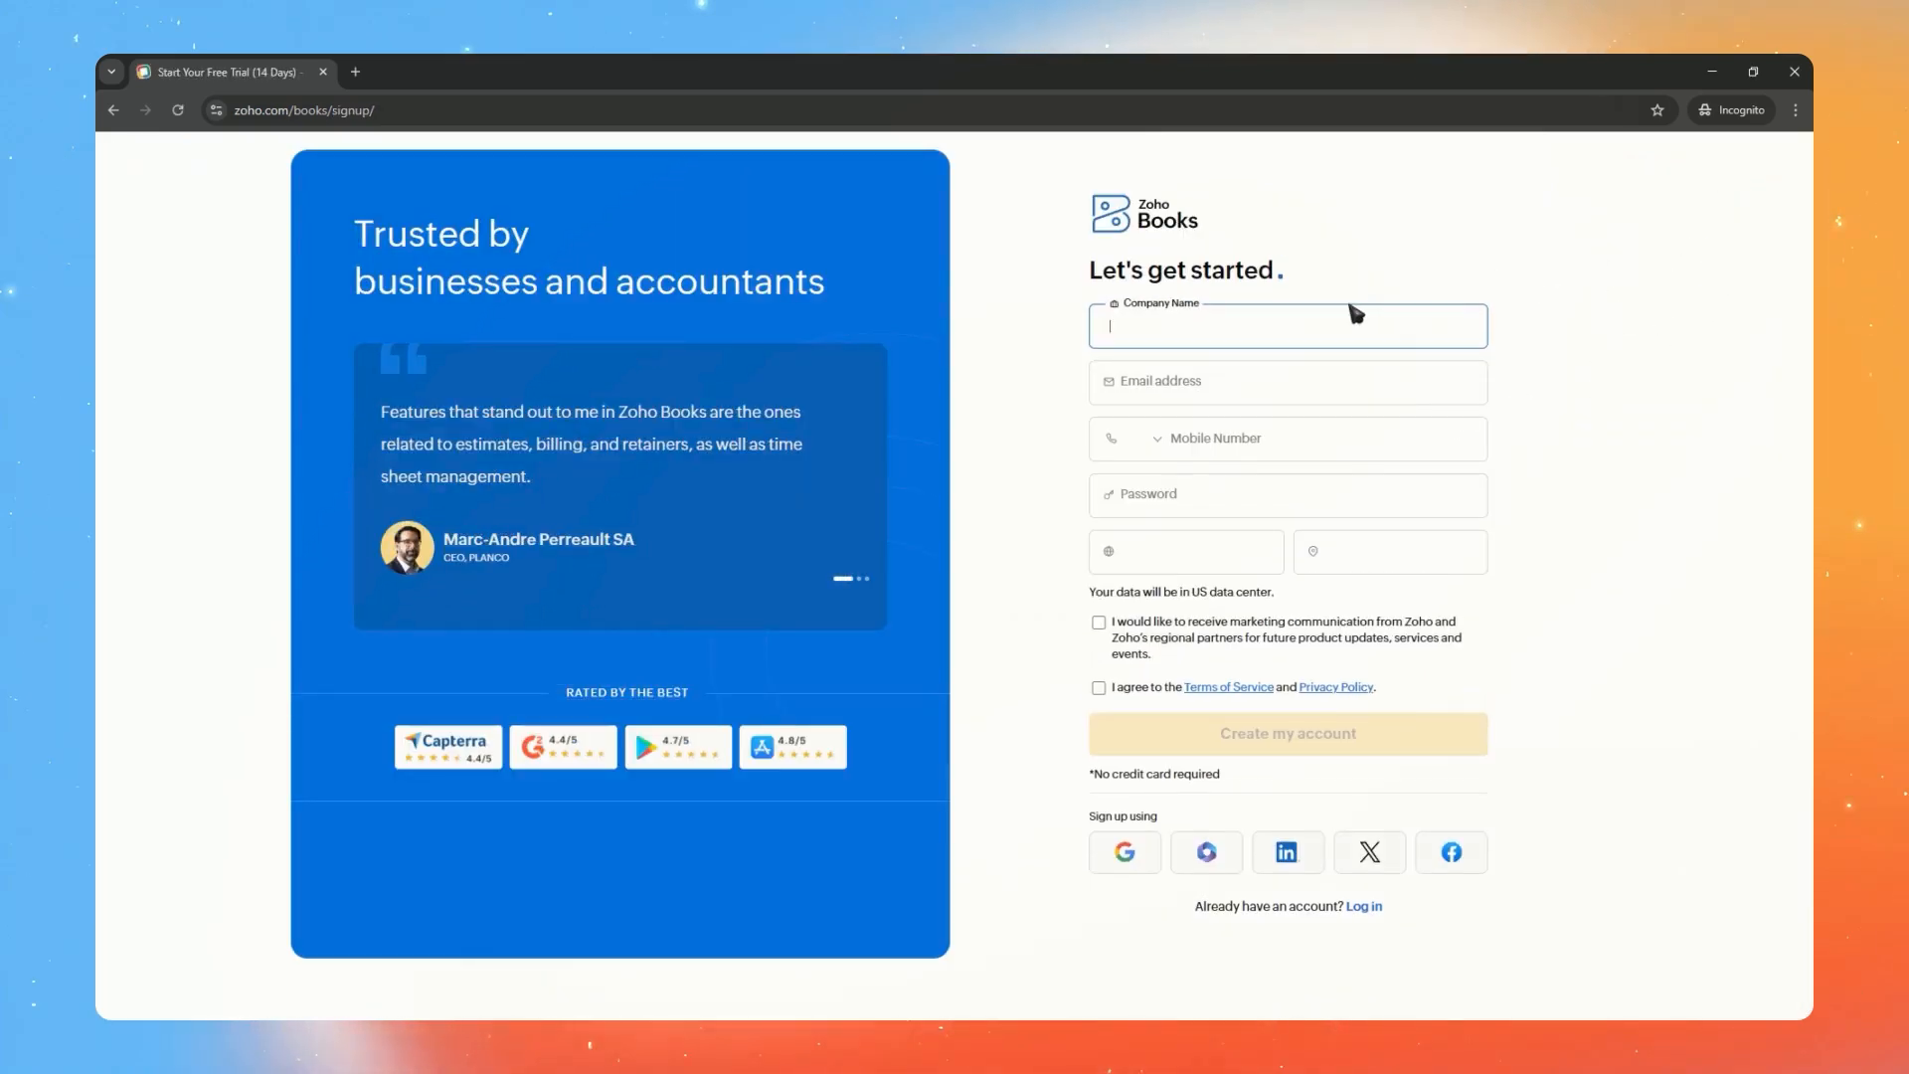
left_click(1229, 390)
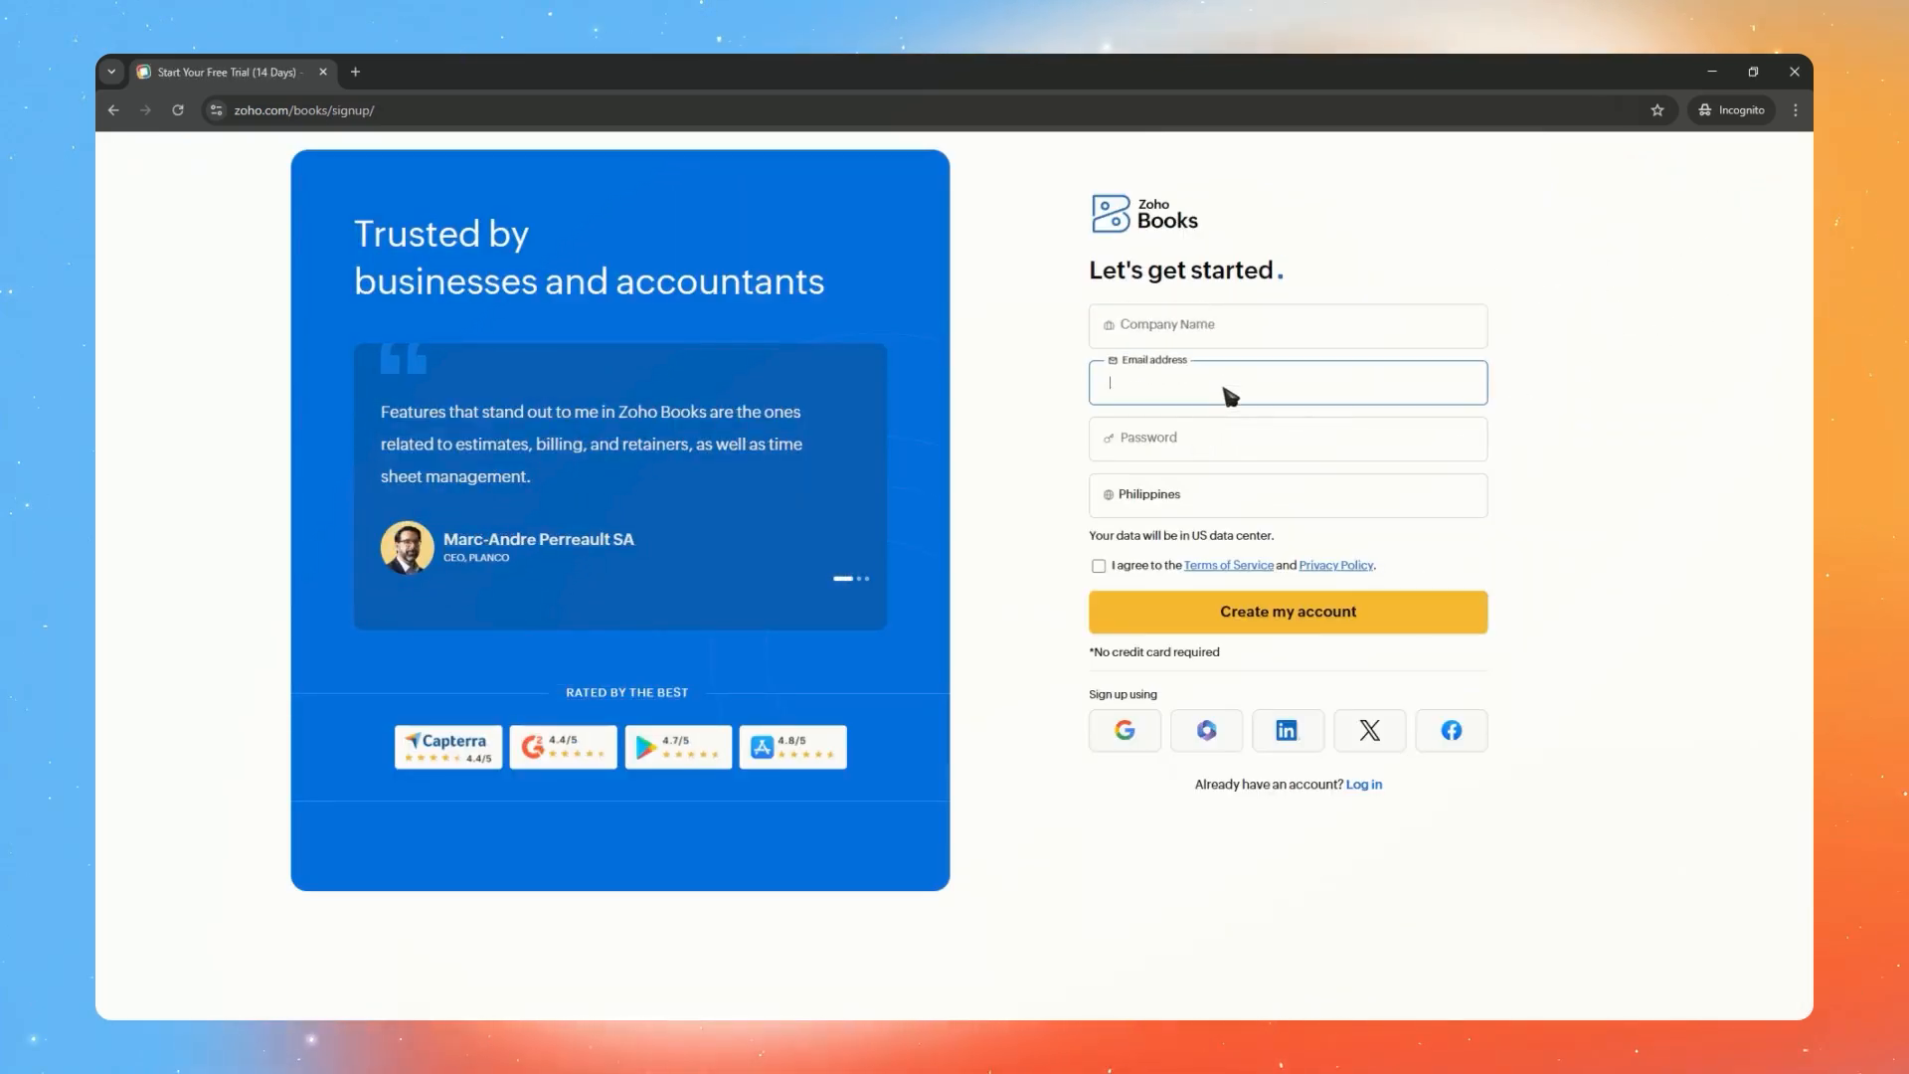
left_click(1221, 445)
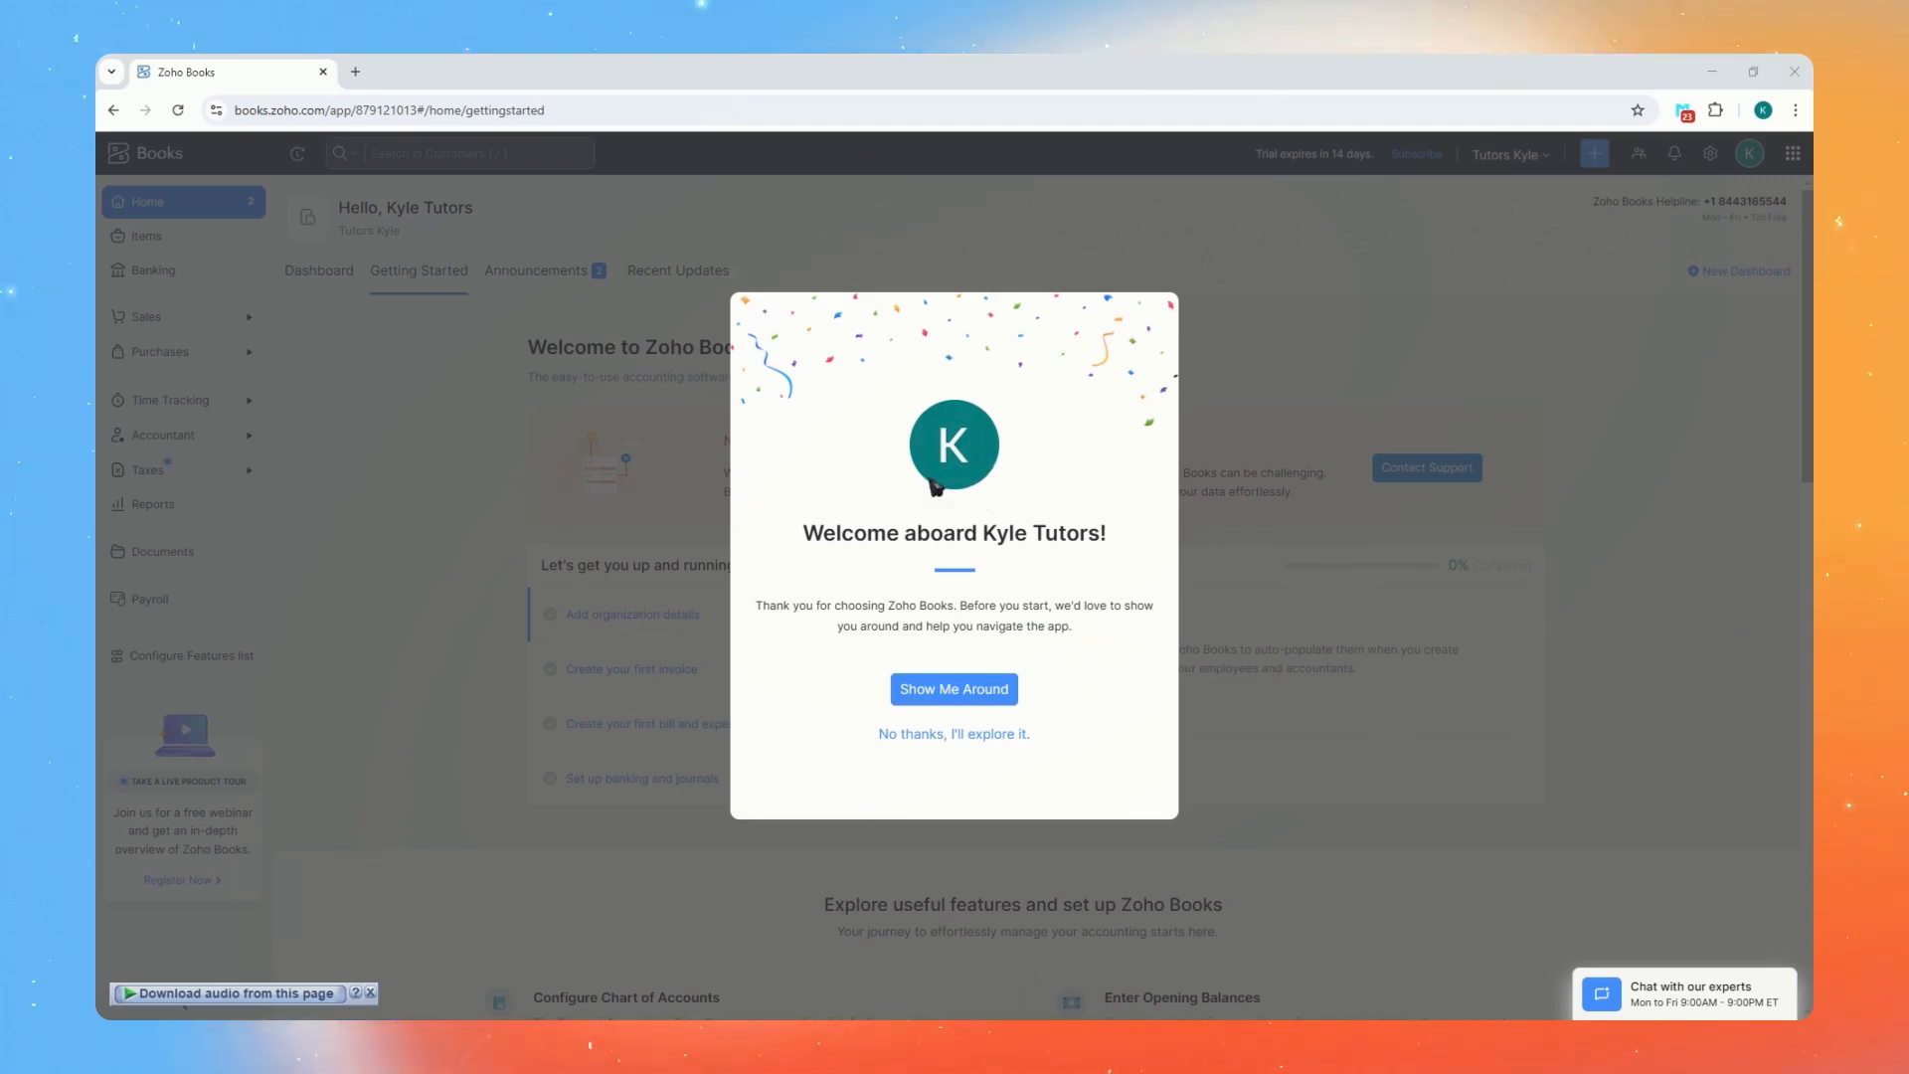
Dismiss the welcome message, declining the guided tour to explore alone
left_click_drag(813, 540, 1117, 541)
left_click(1094, 674)
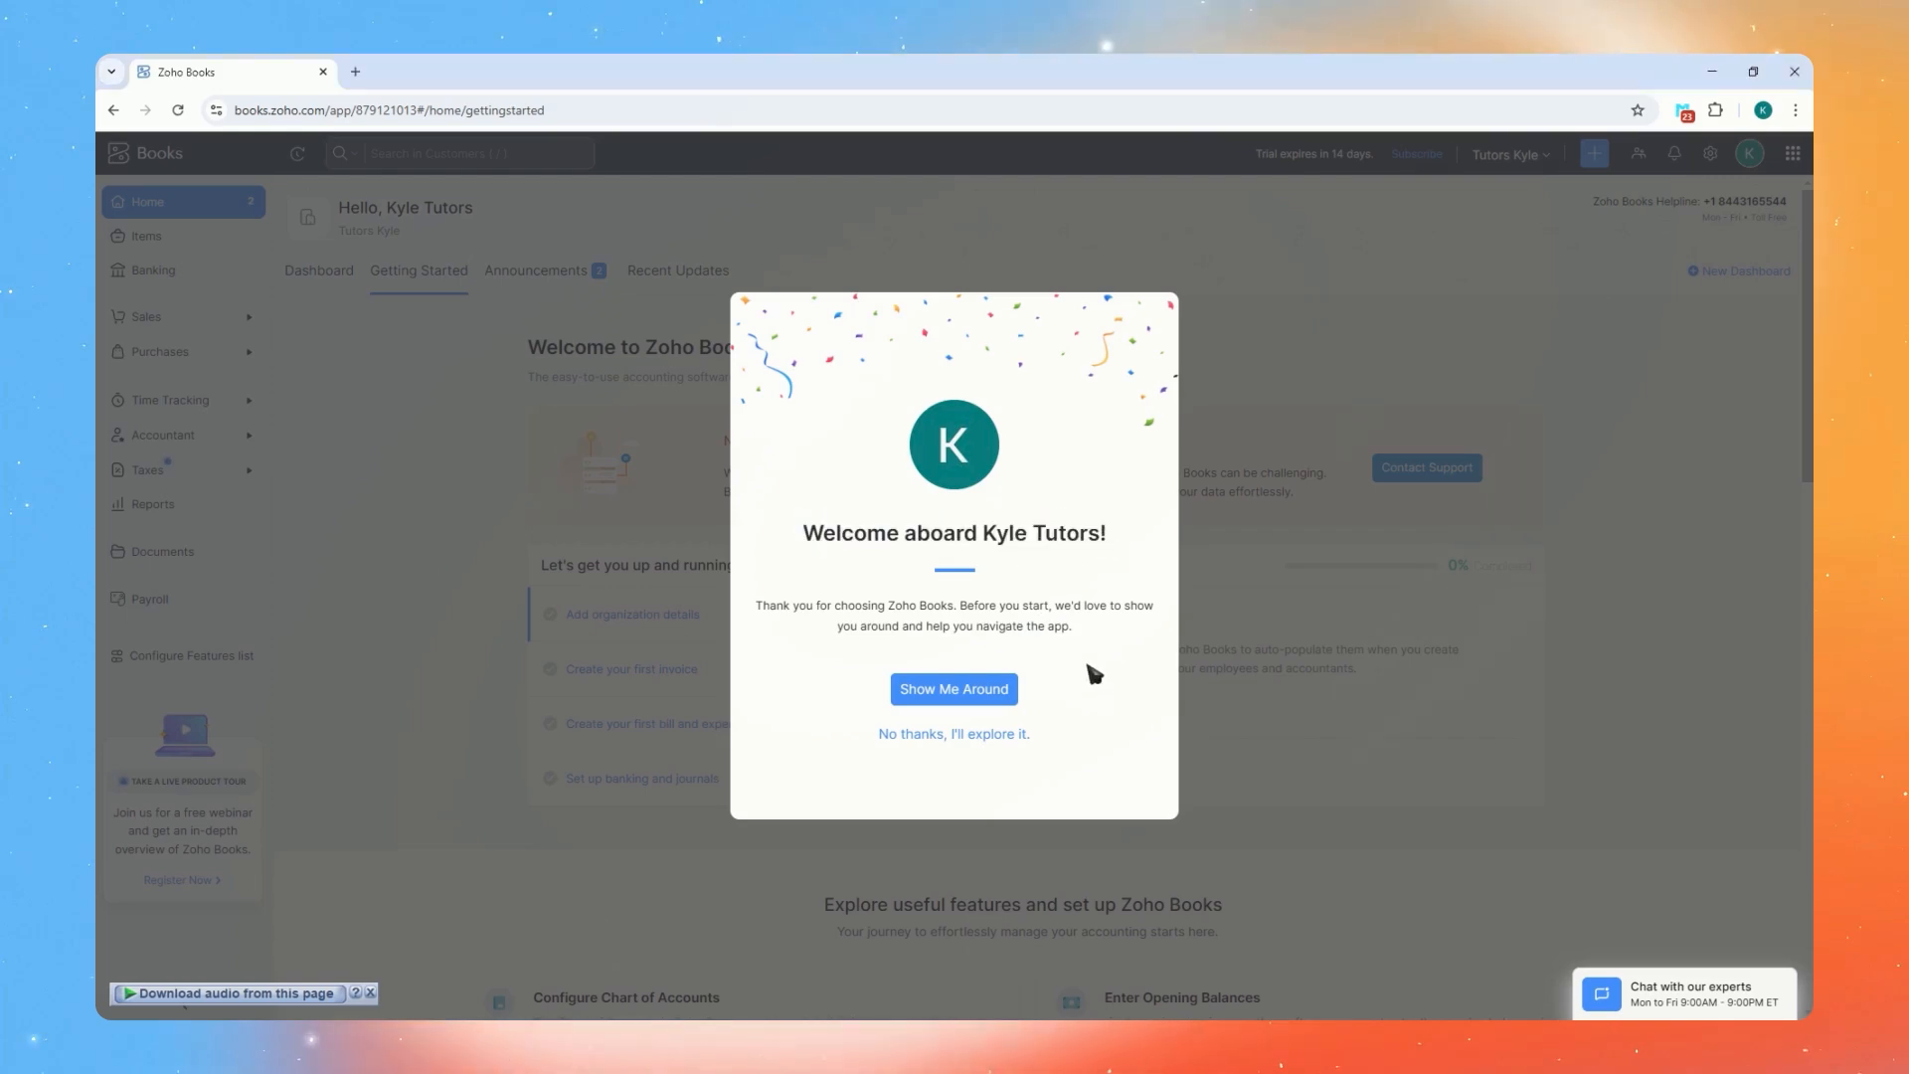
left_click(925, 735)
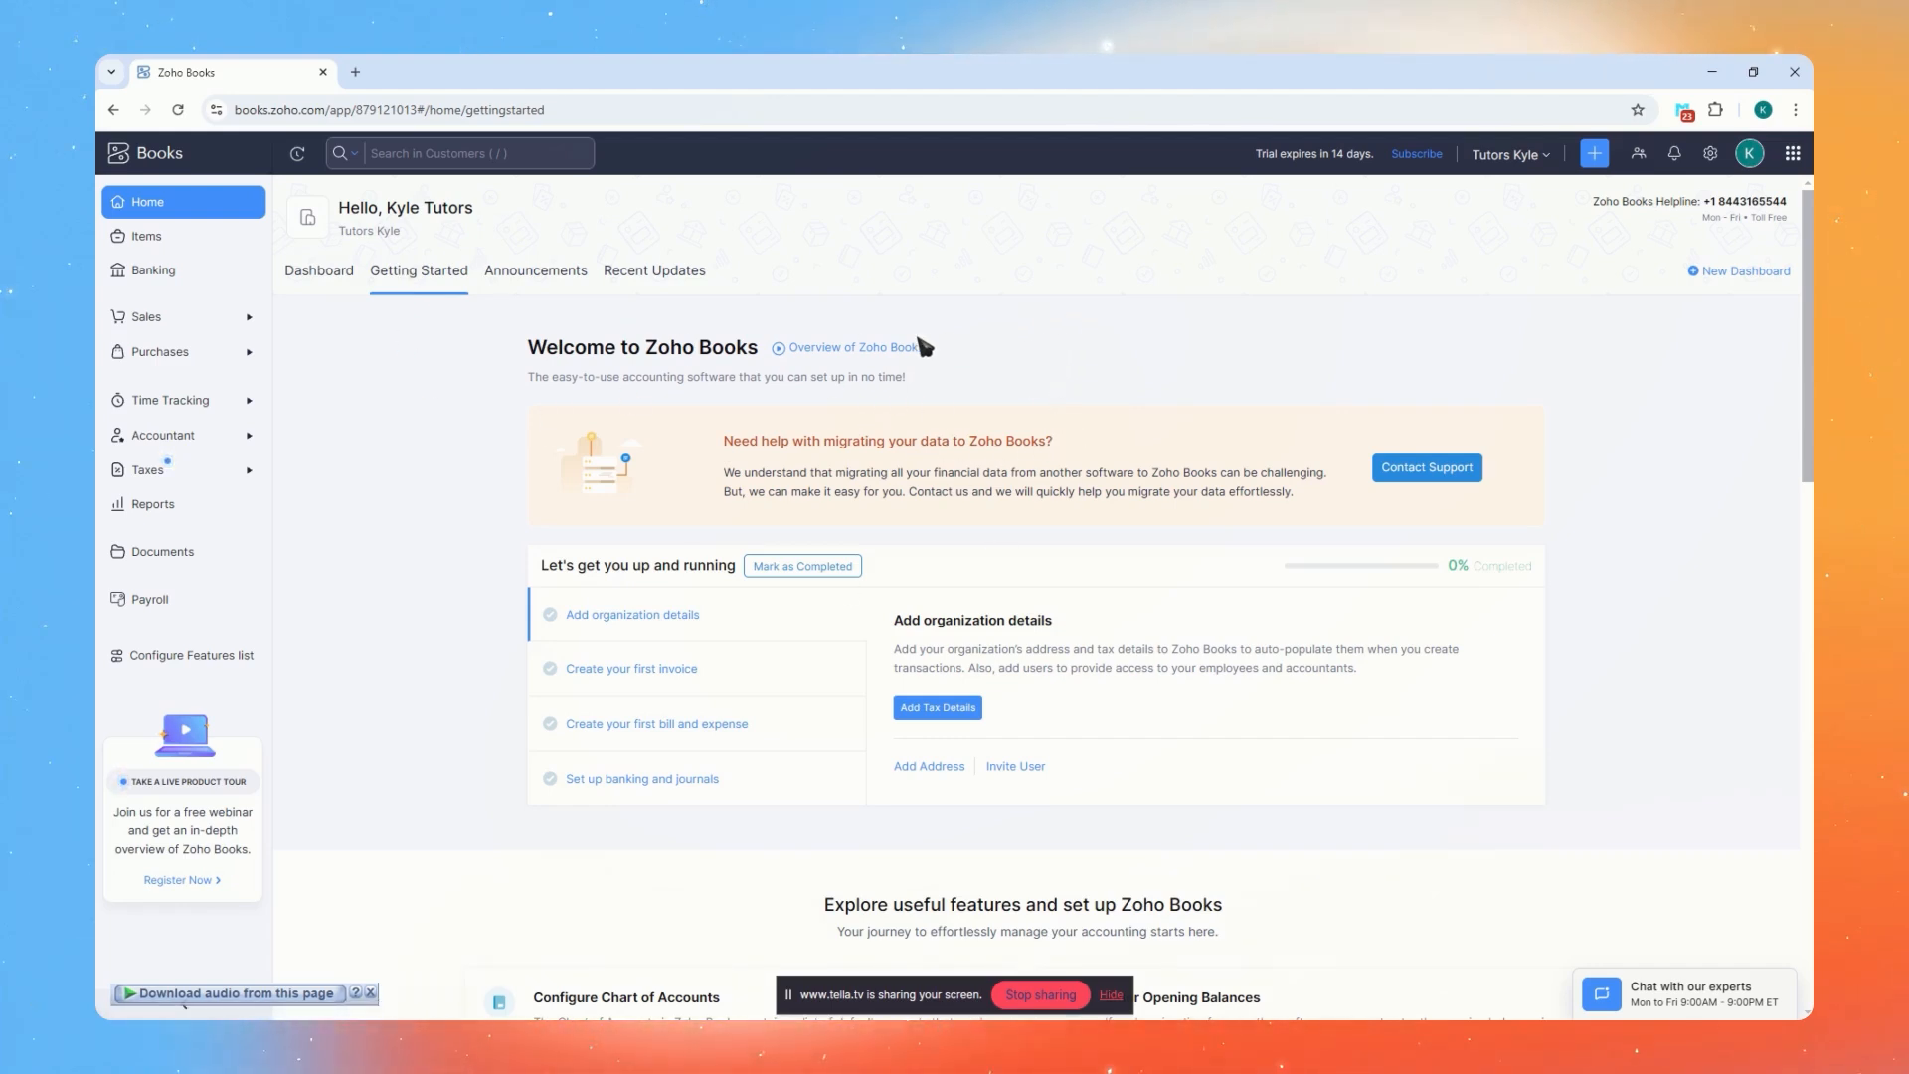
Look through the getting-started tasks for organization details, invoices, bills and expenses, and banking, and open the page for adding bank accounts
scroll(924, 346, "down", 1)
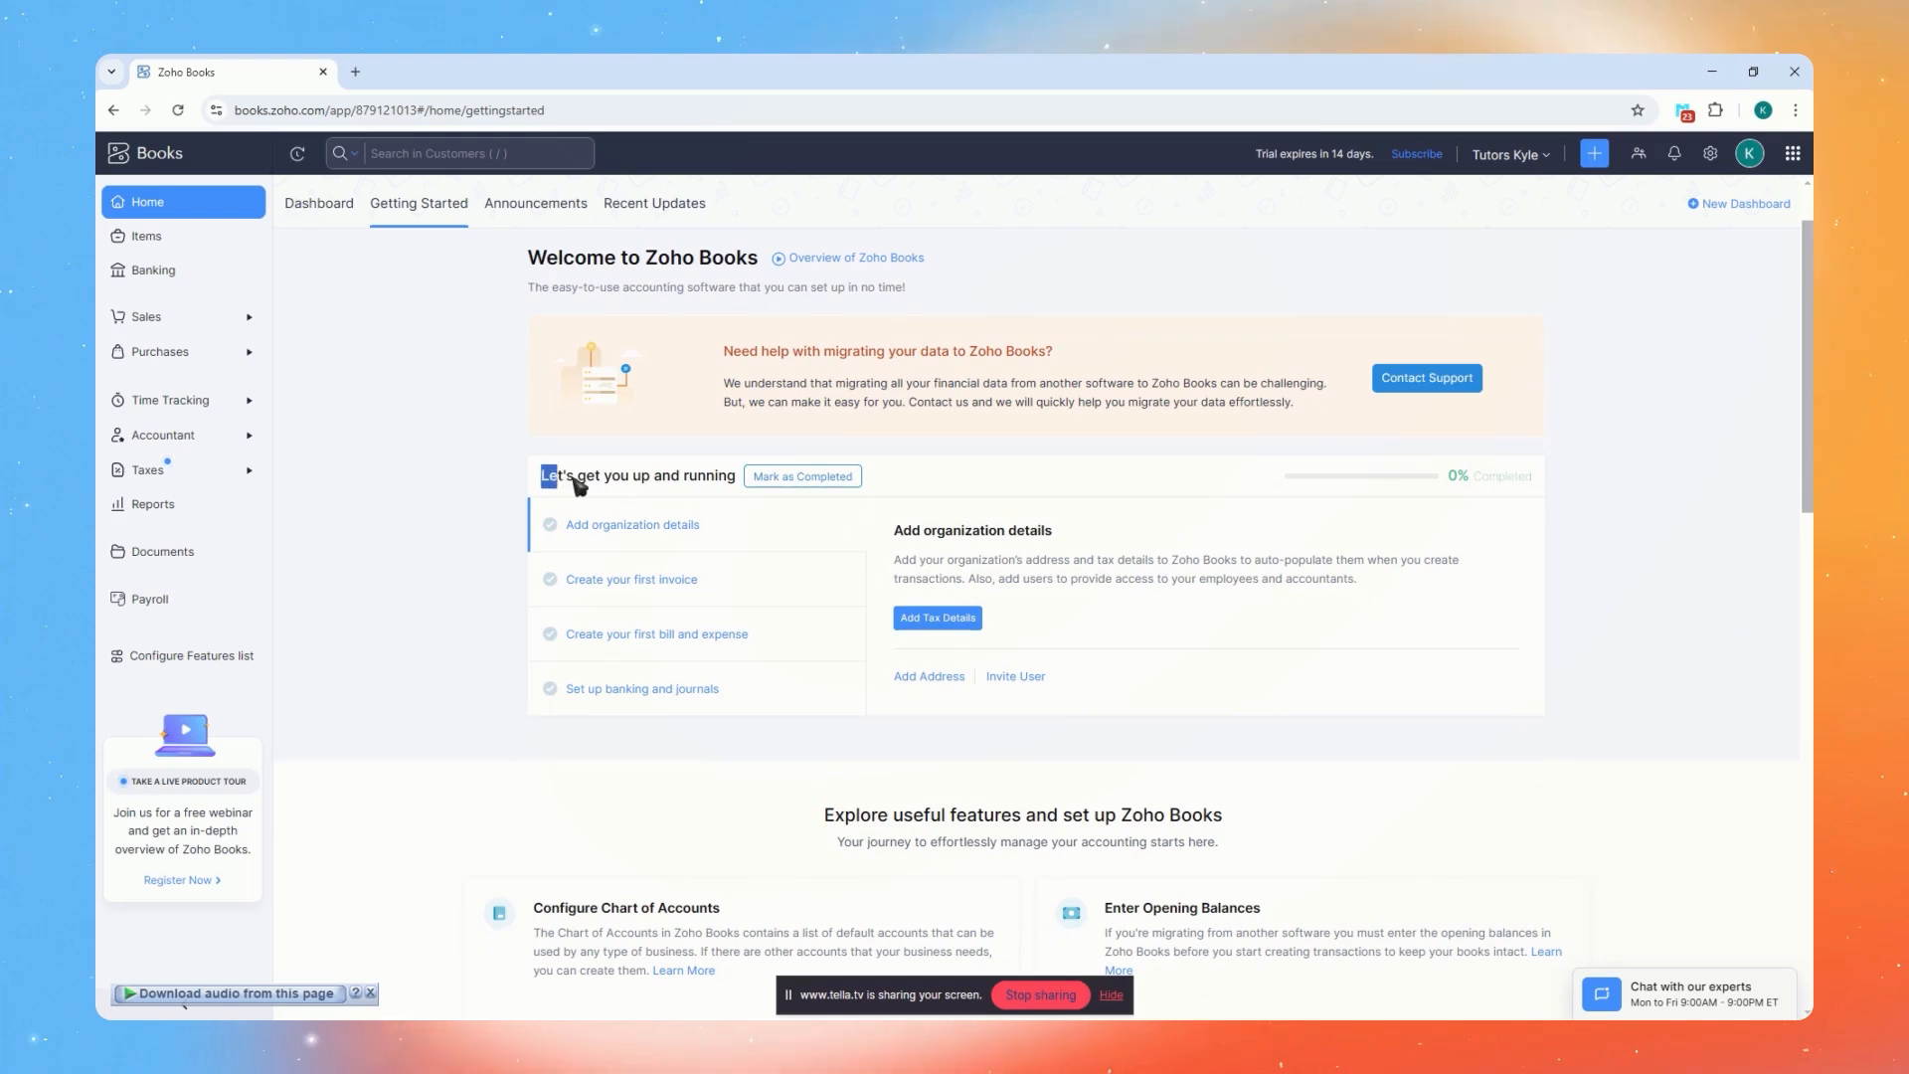
left_click_drag(580, 485, 647, 479)
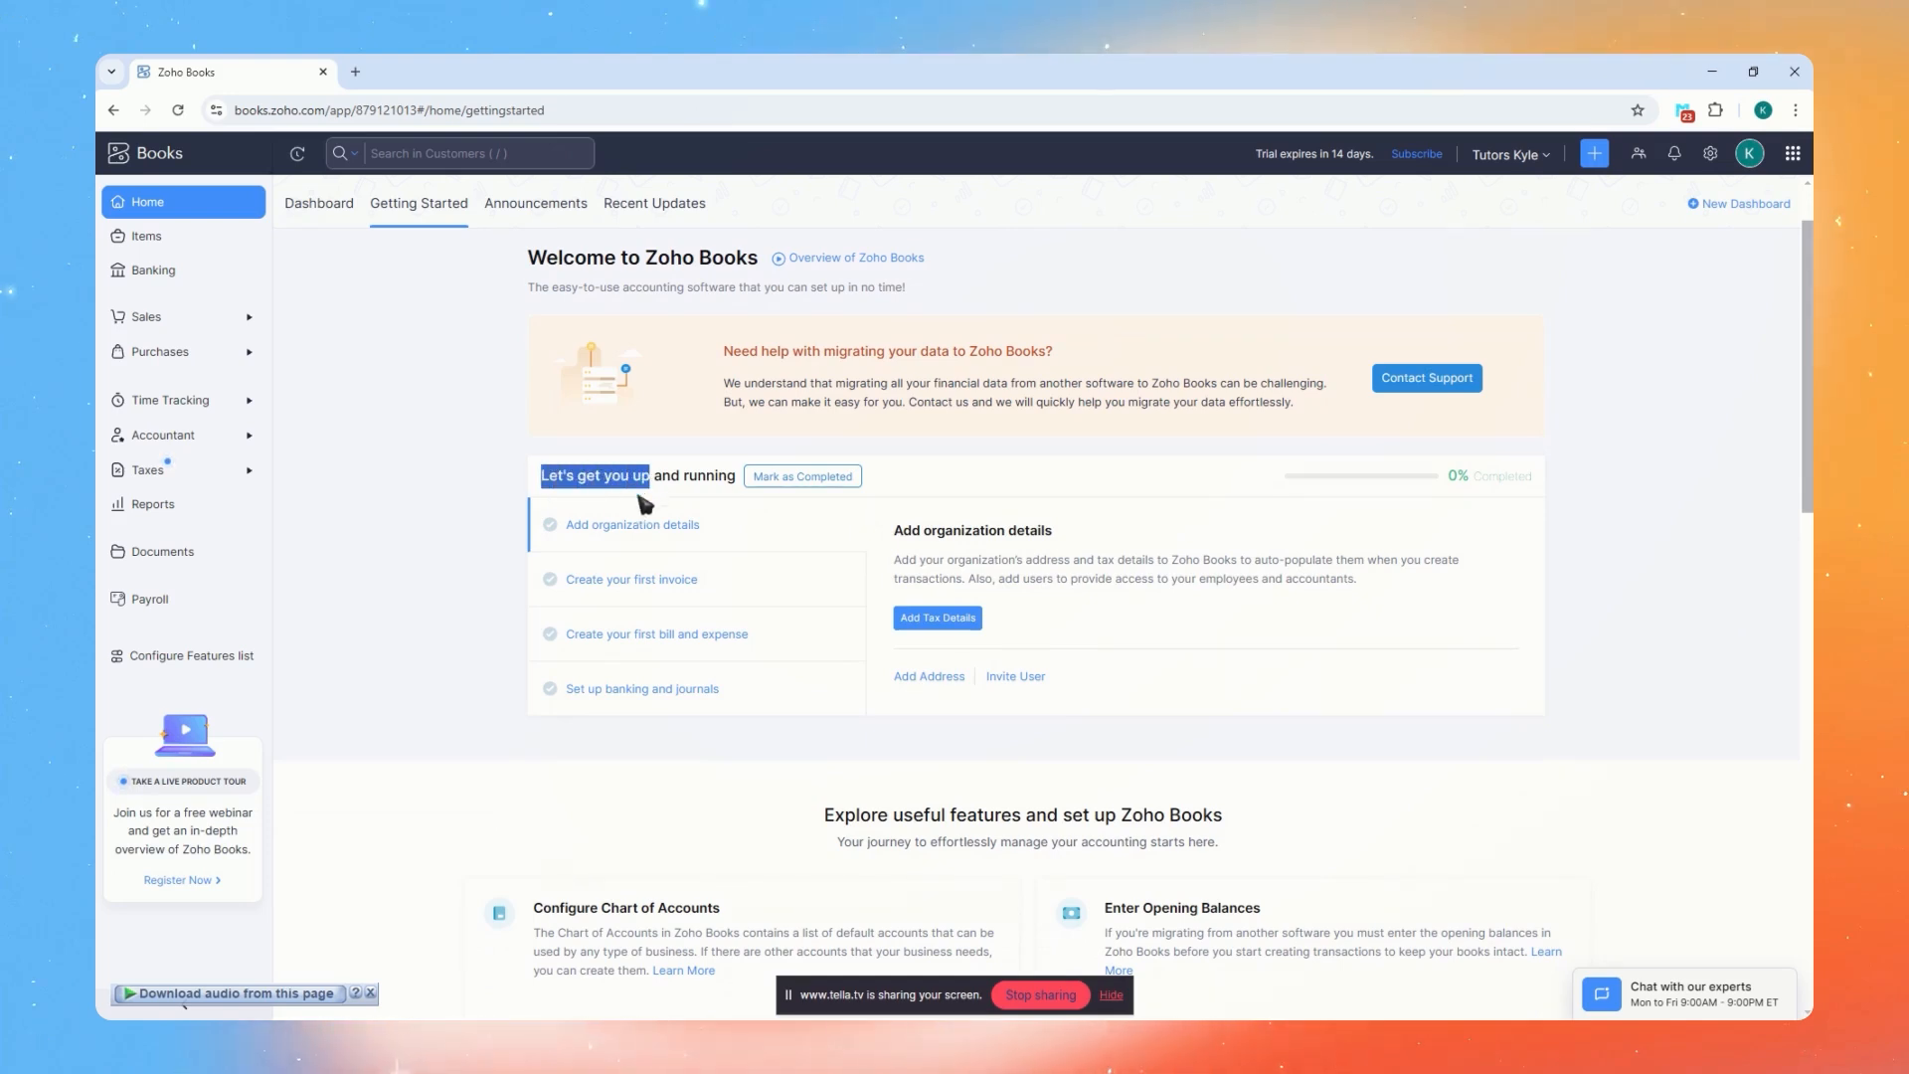
left_click(482, 499)
scroll(492, 502, "up", 1)
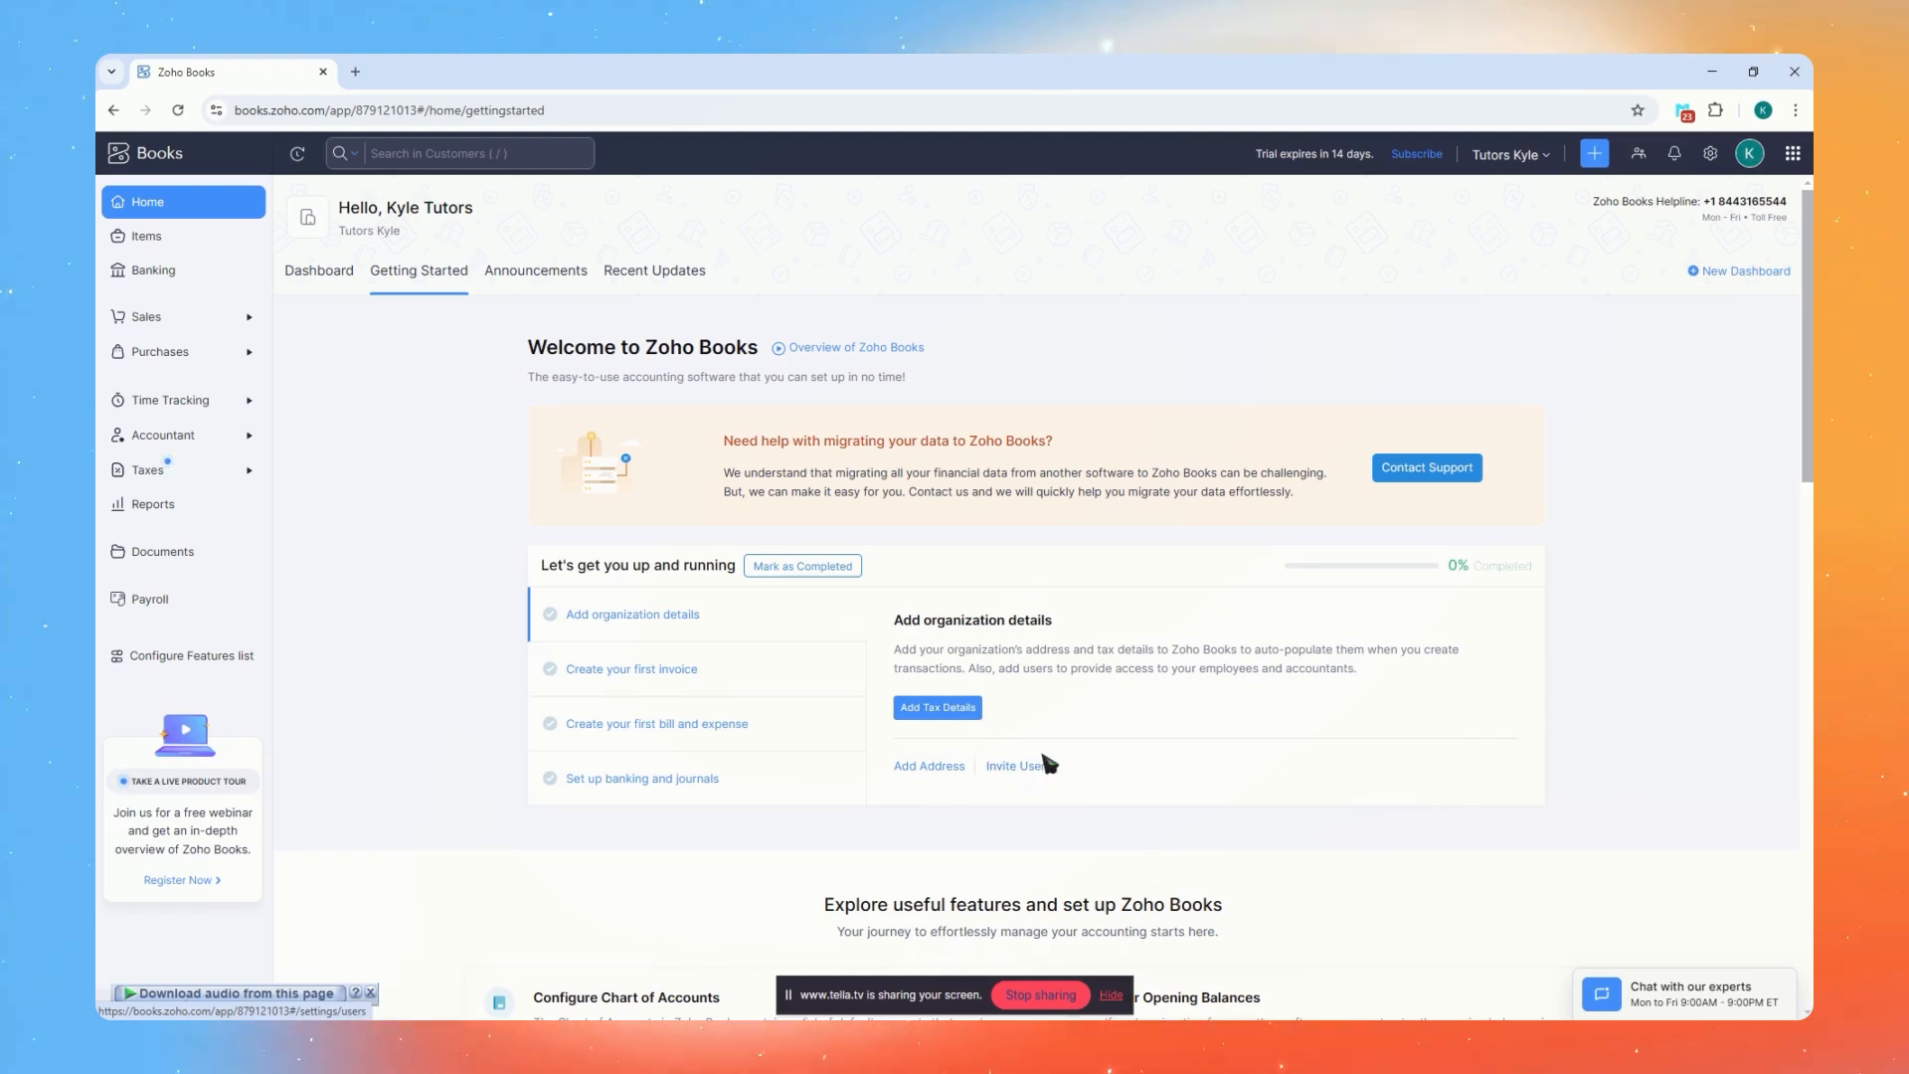
left_click(682, 675)
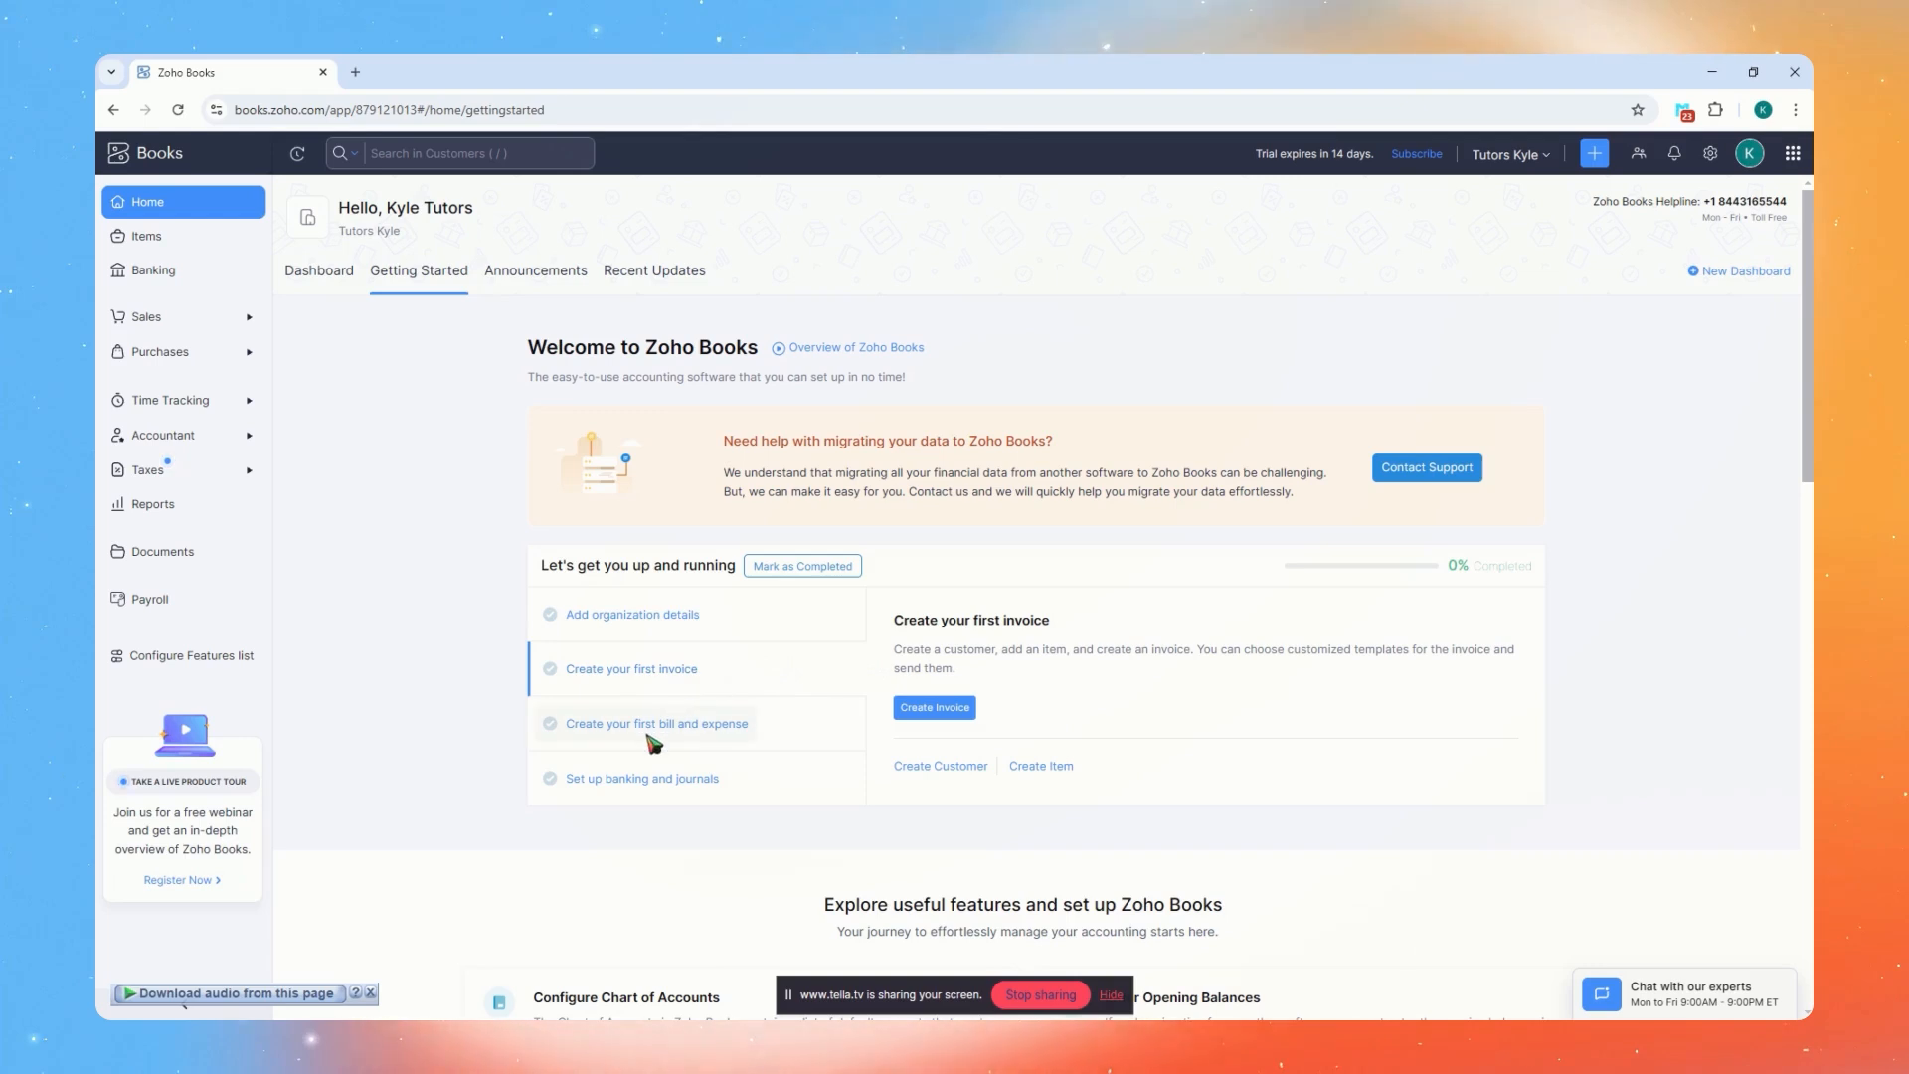
left_click(740, 724)
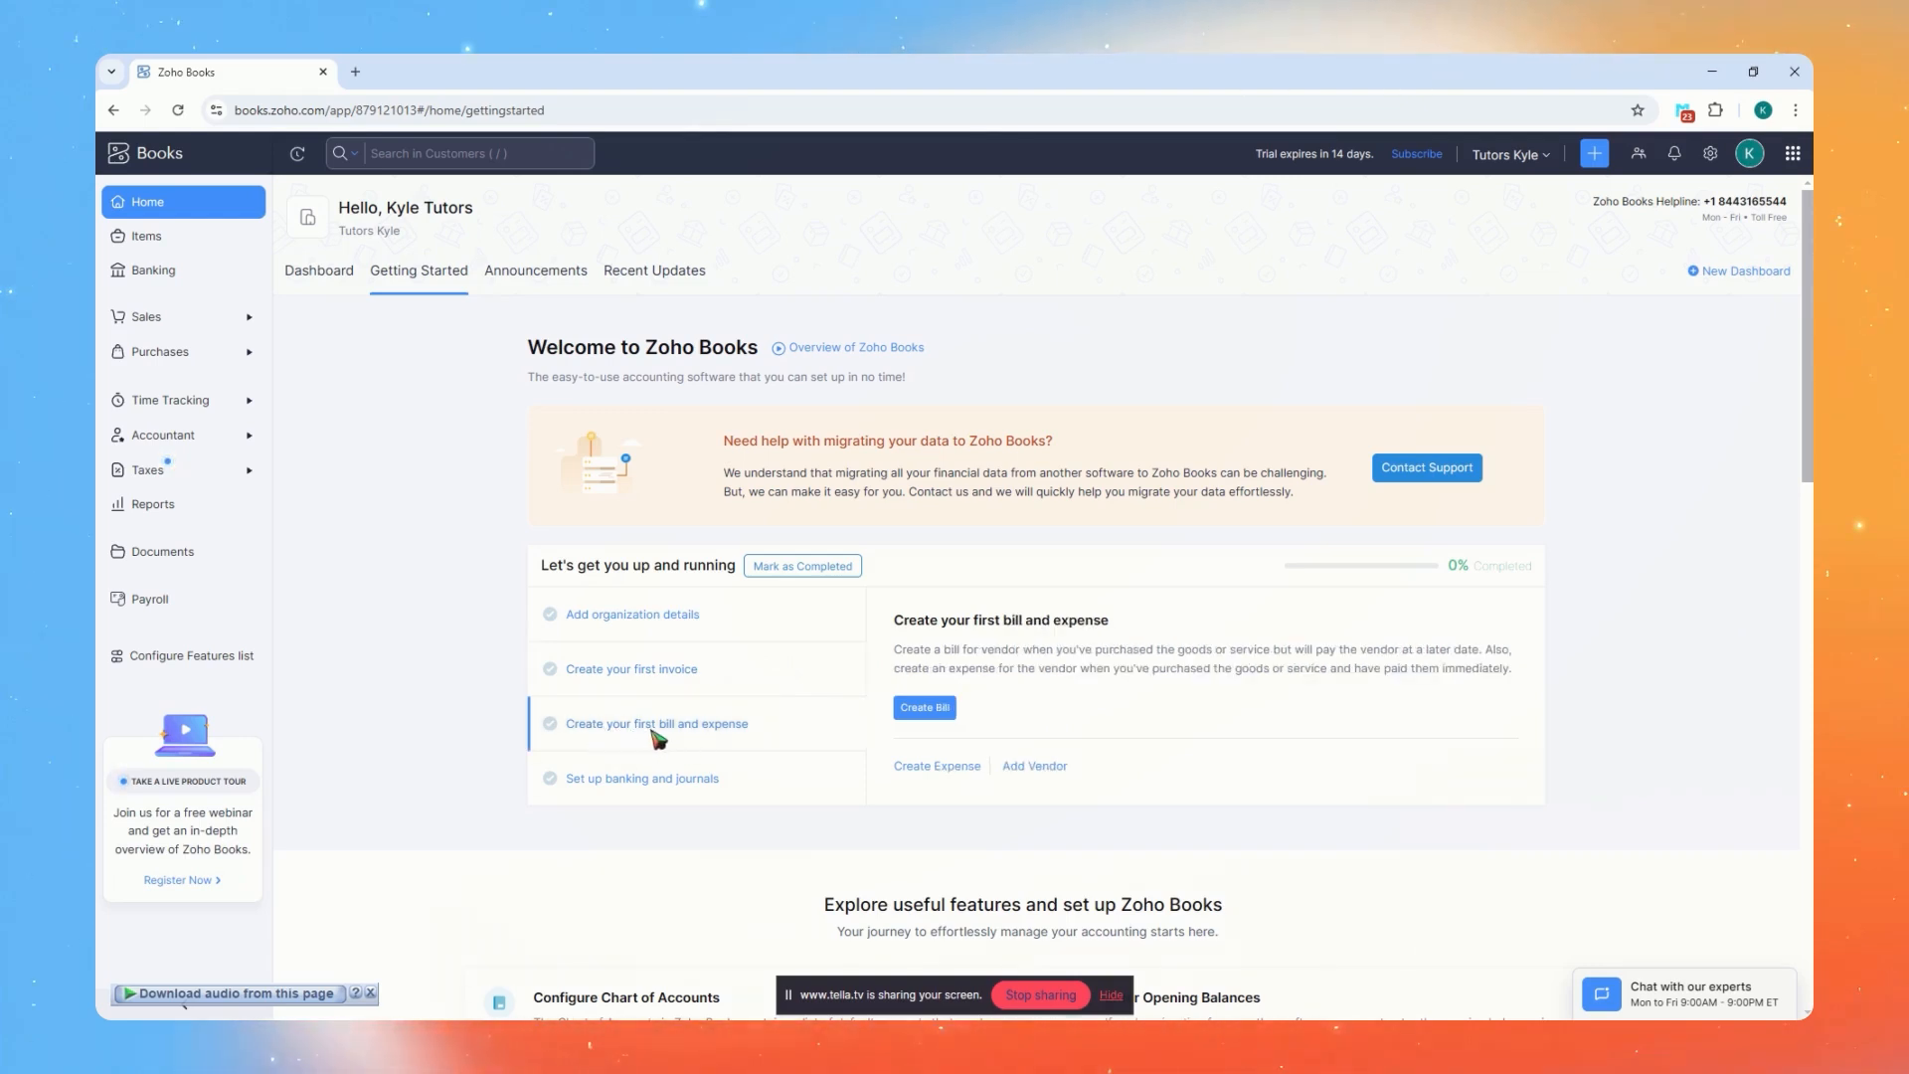
left_click(619, 785)
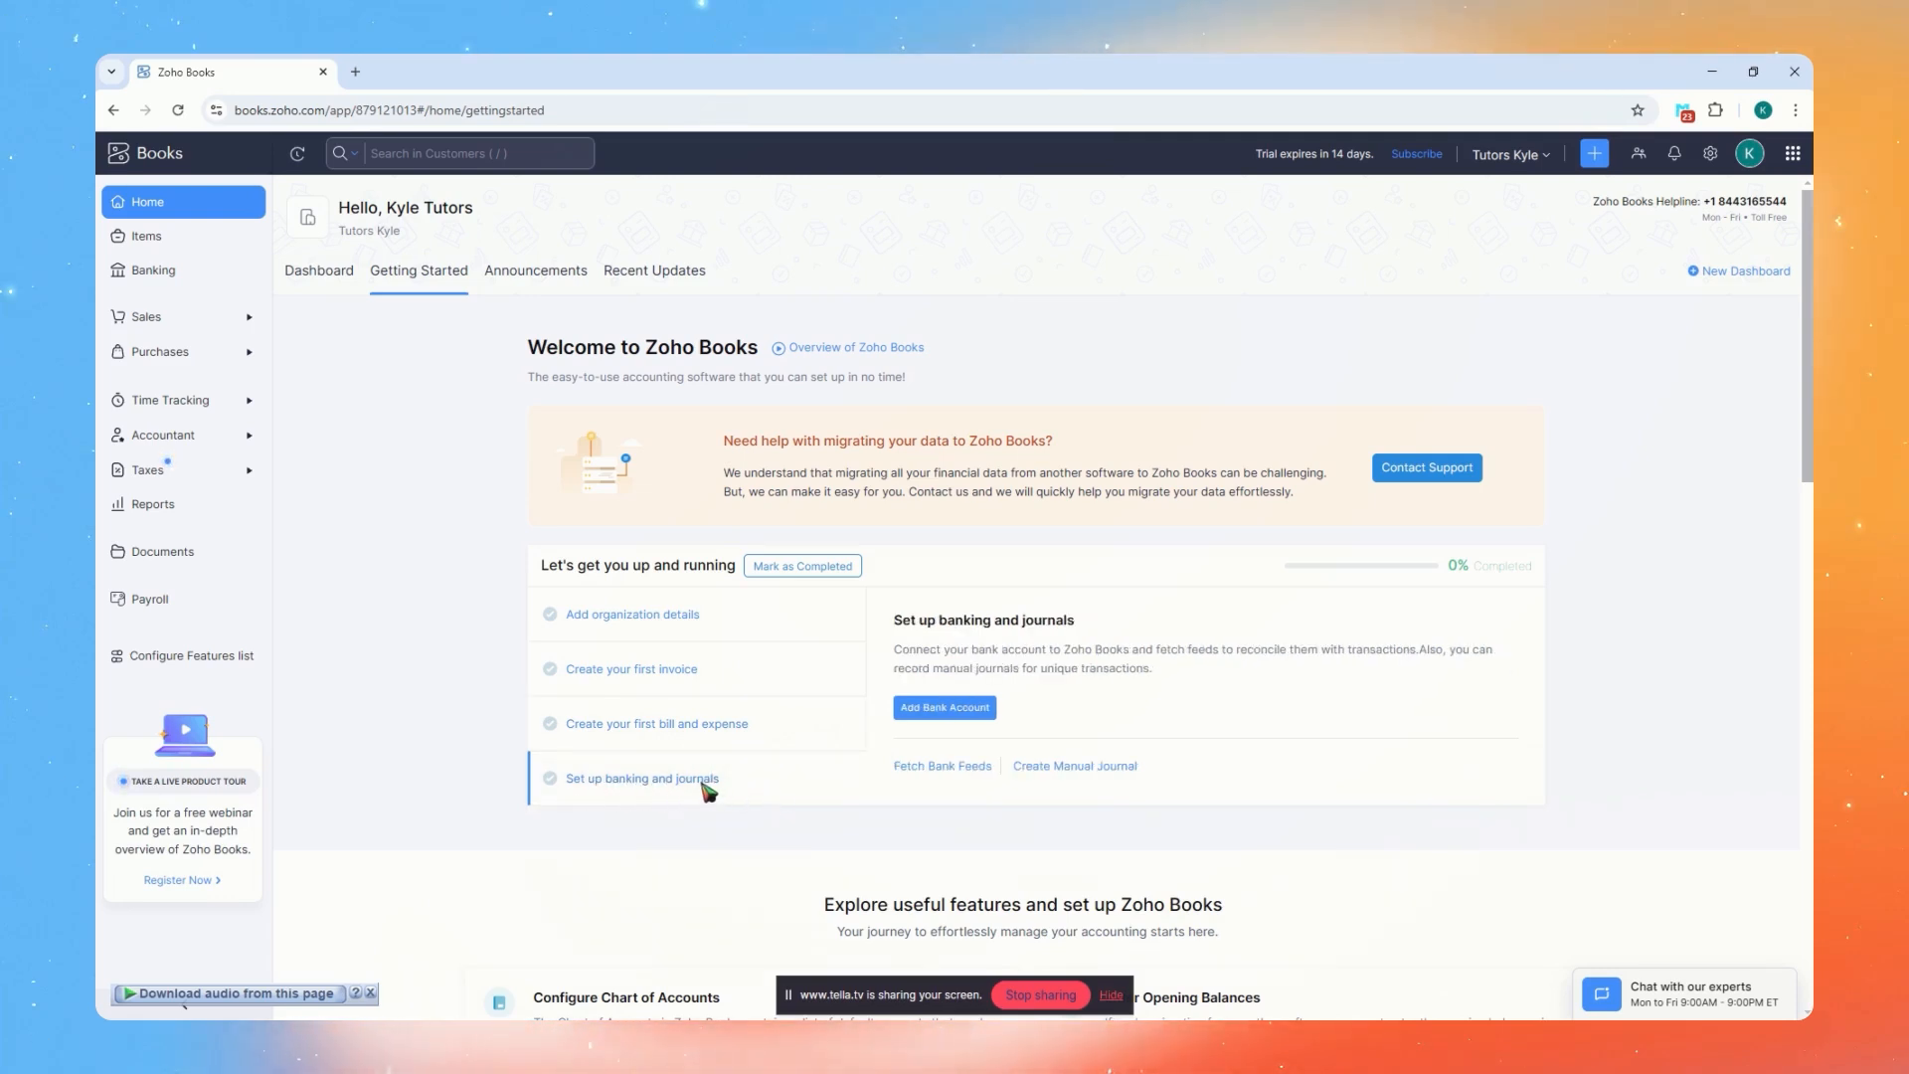
left_click(943, 710)
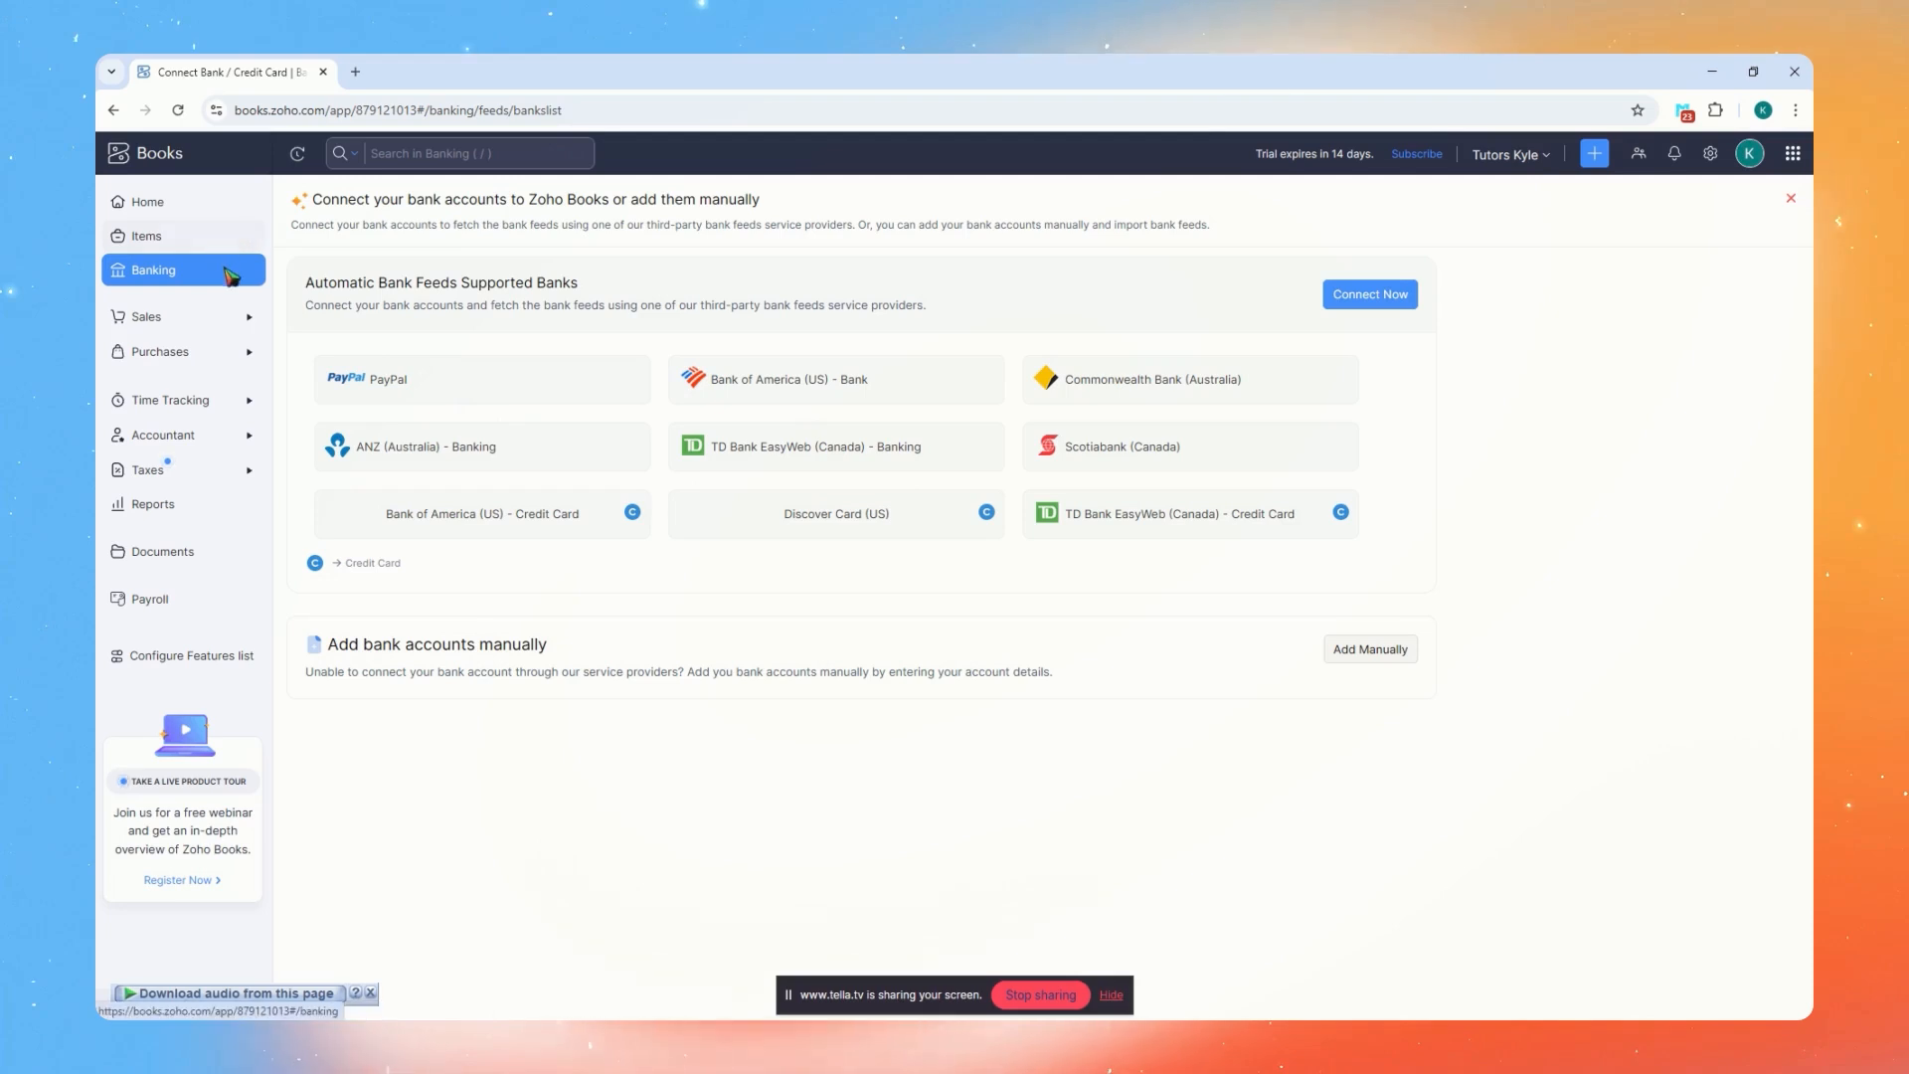
Go to the home dashboard and review its receivables, payables, cash flow, income and expense sections
left_click(189, 204)
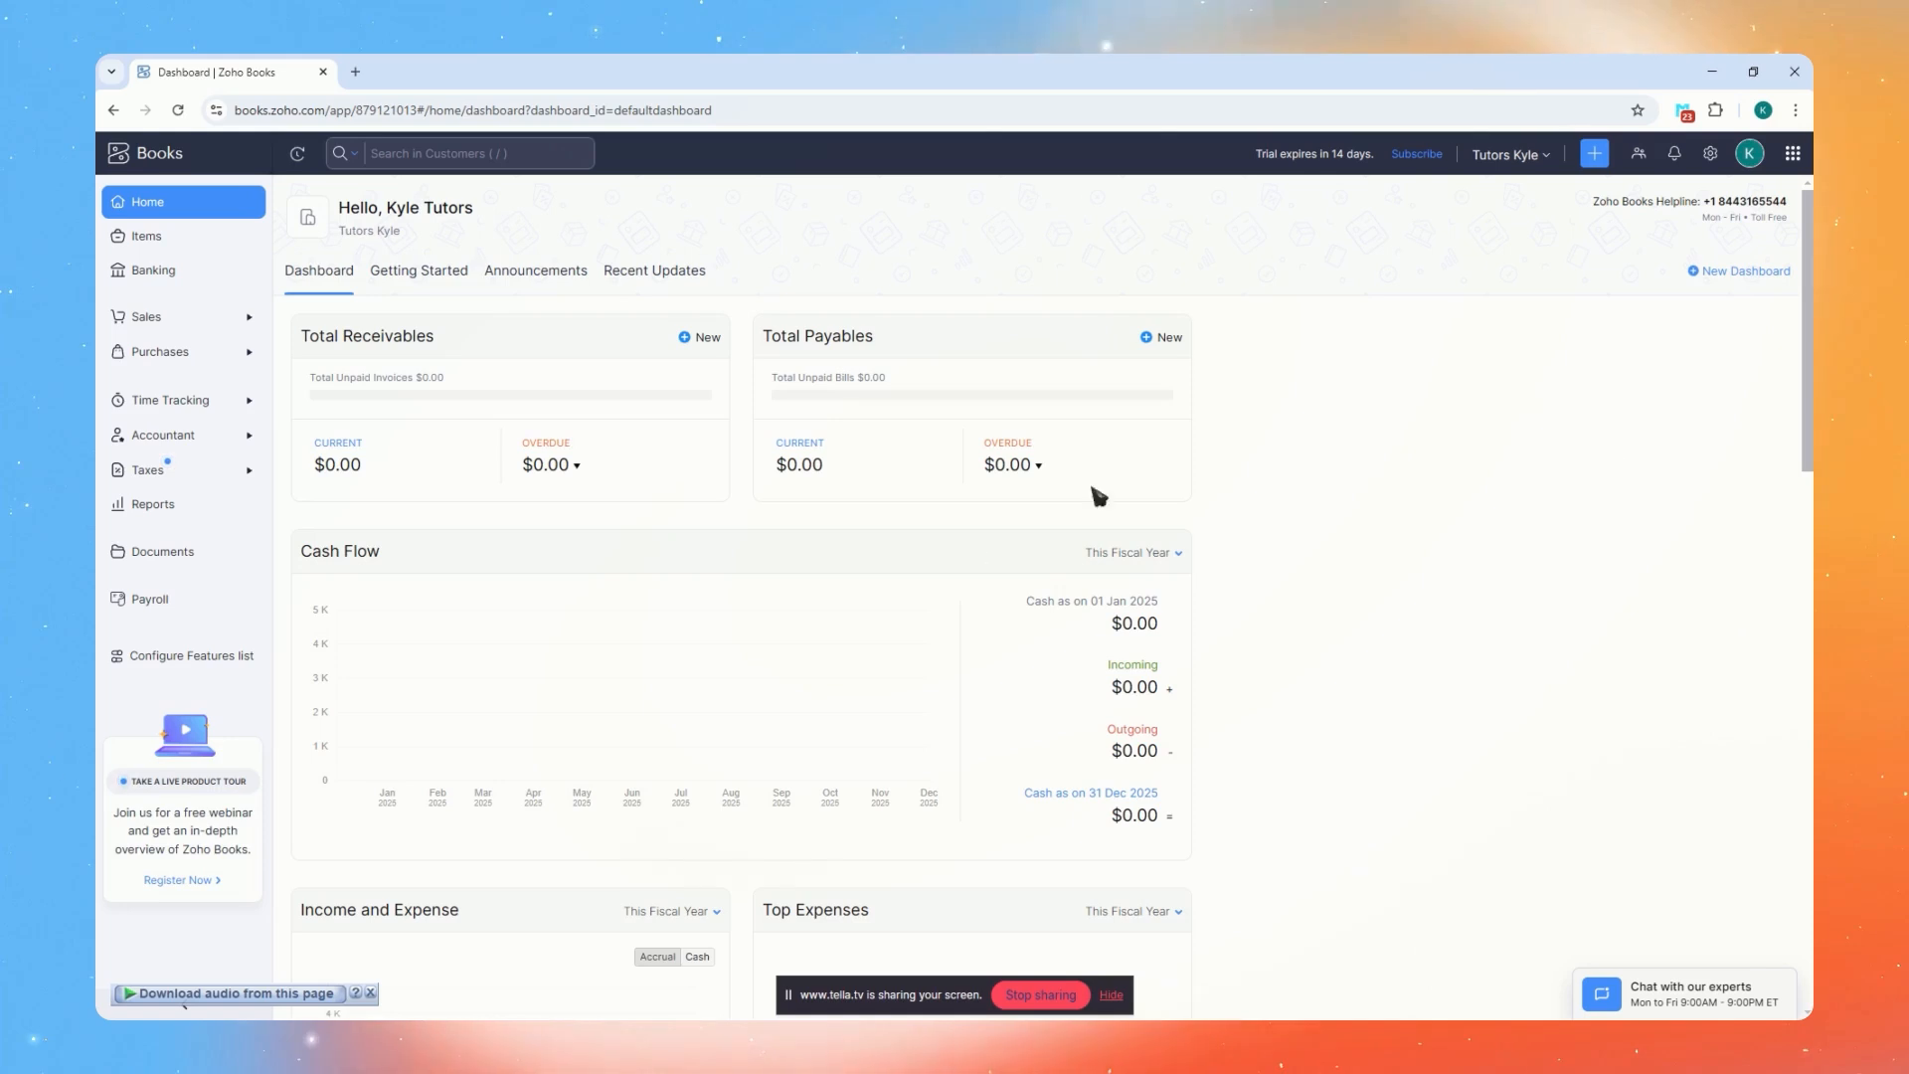
scroll(1091, 699, "down", 3)
scroll(1114, 615, "down", 3)
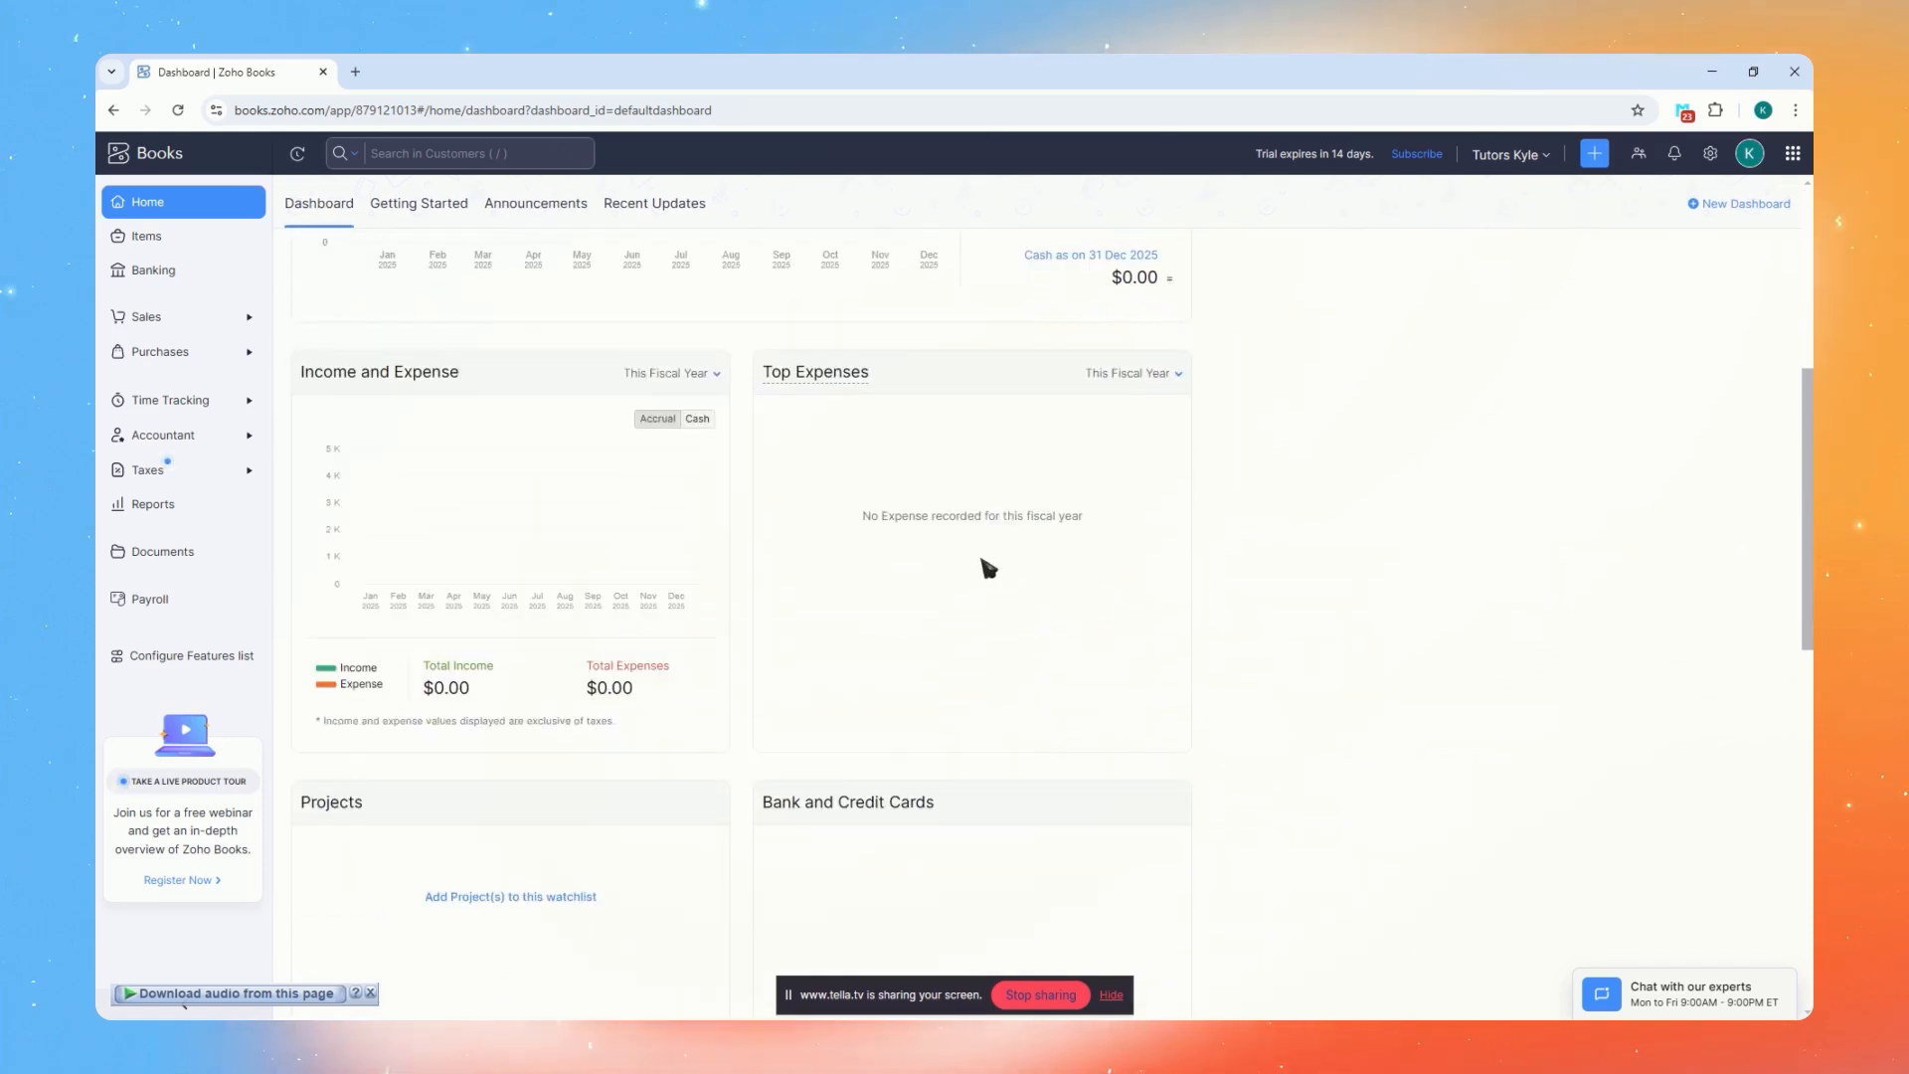
scroll(988, 568, "down", 2)
scroll(1077, 601, "up", 8)
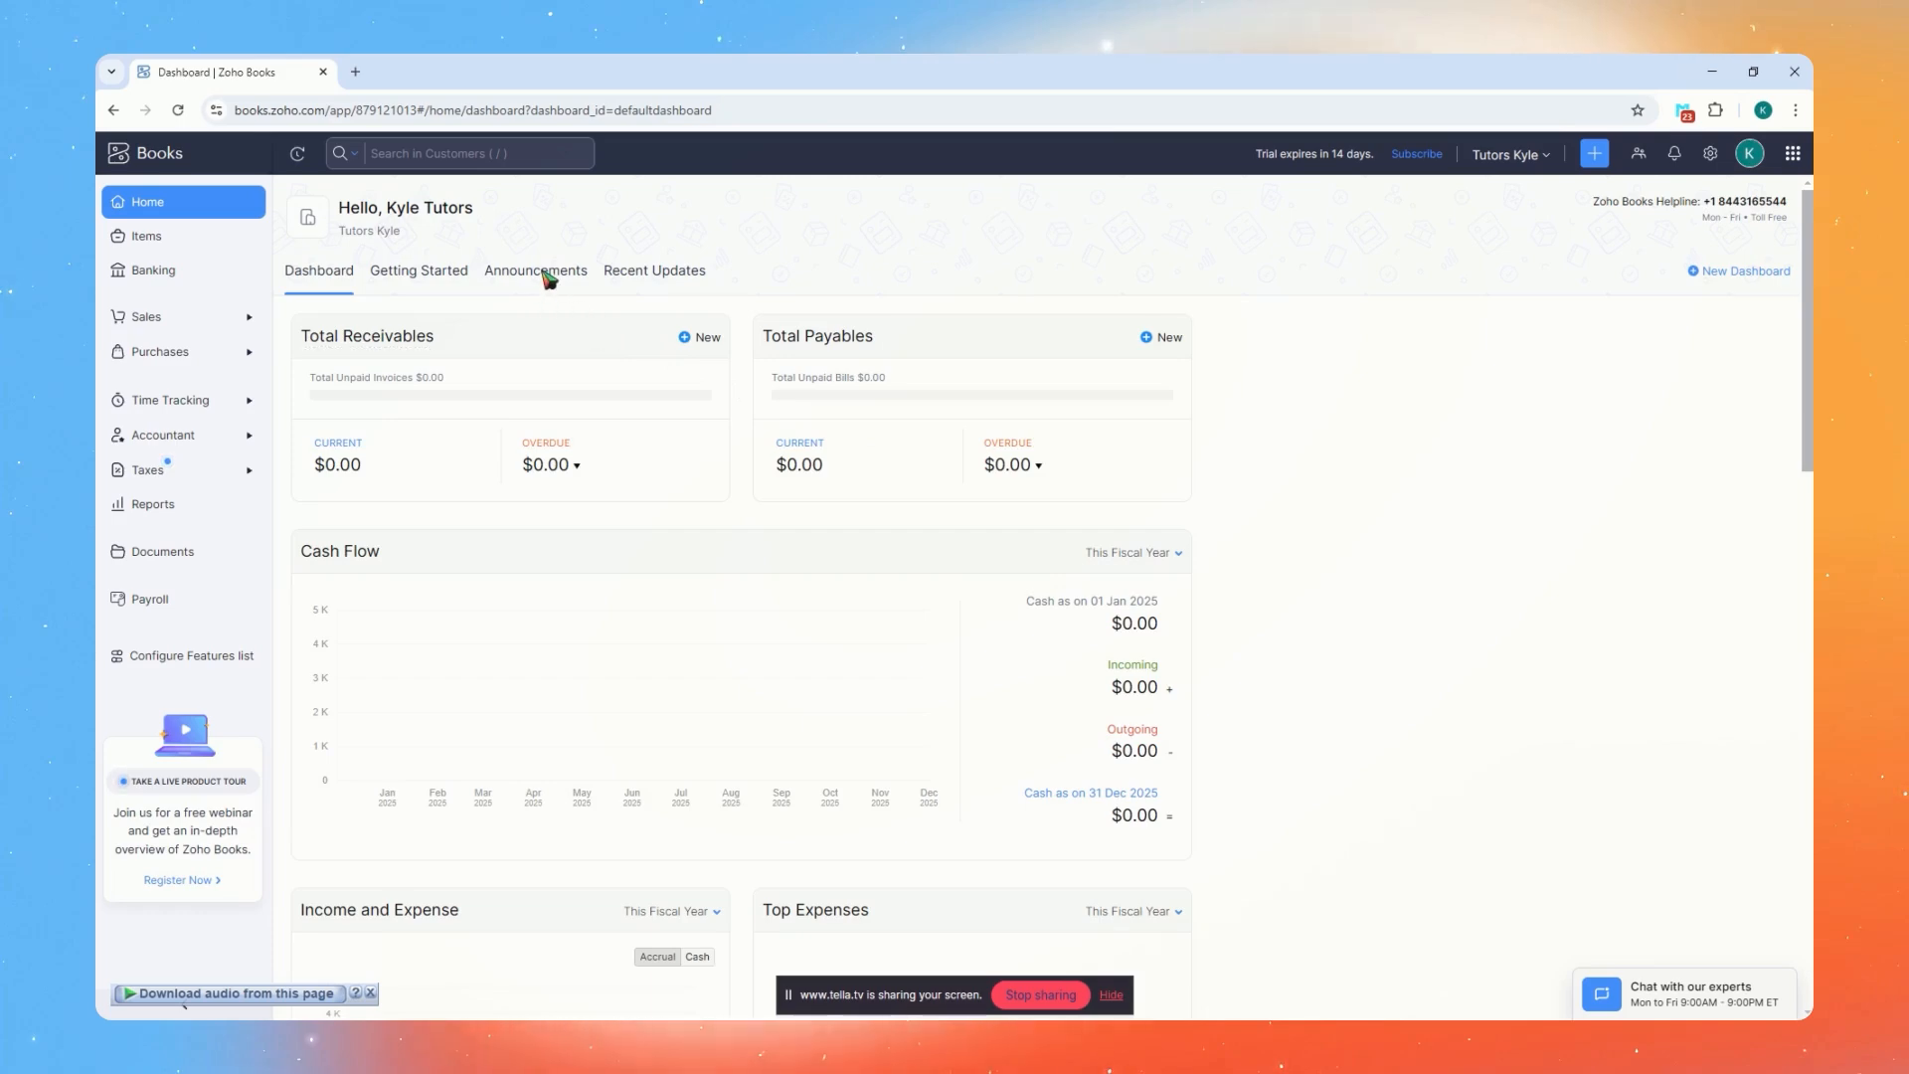
View the home page's announcements and recent updates, and return to the dashboard
left_click(547, 279)
left_click(686, 274)
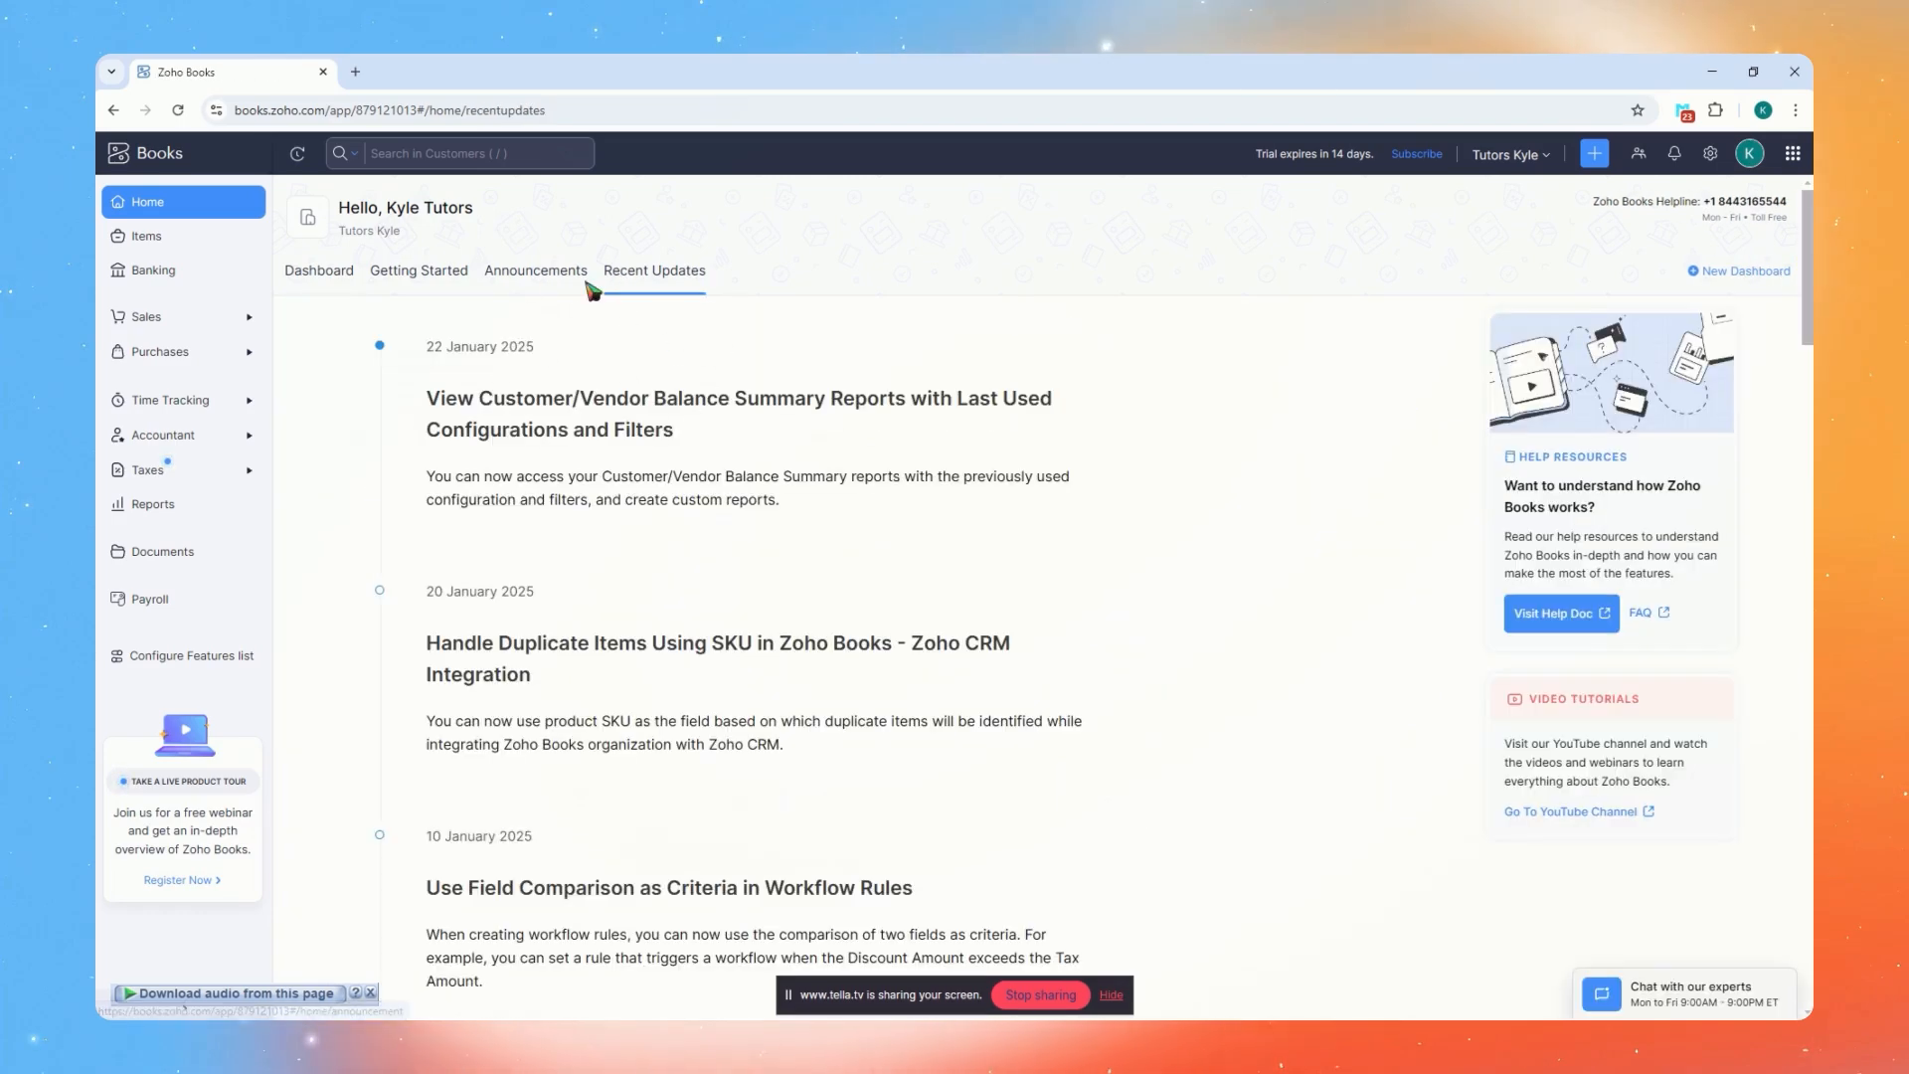
left_click(507, 274)
left_click(648, 273)
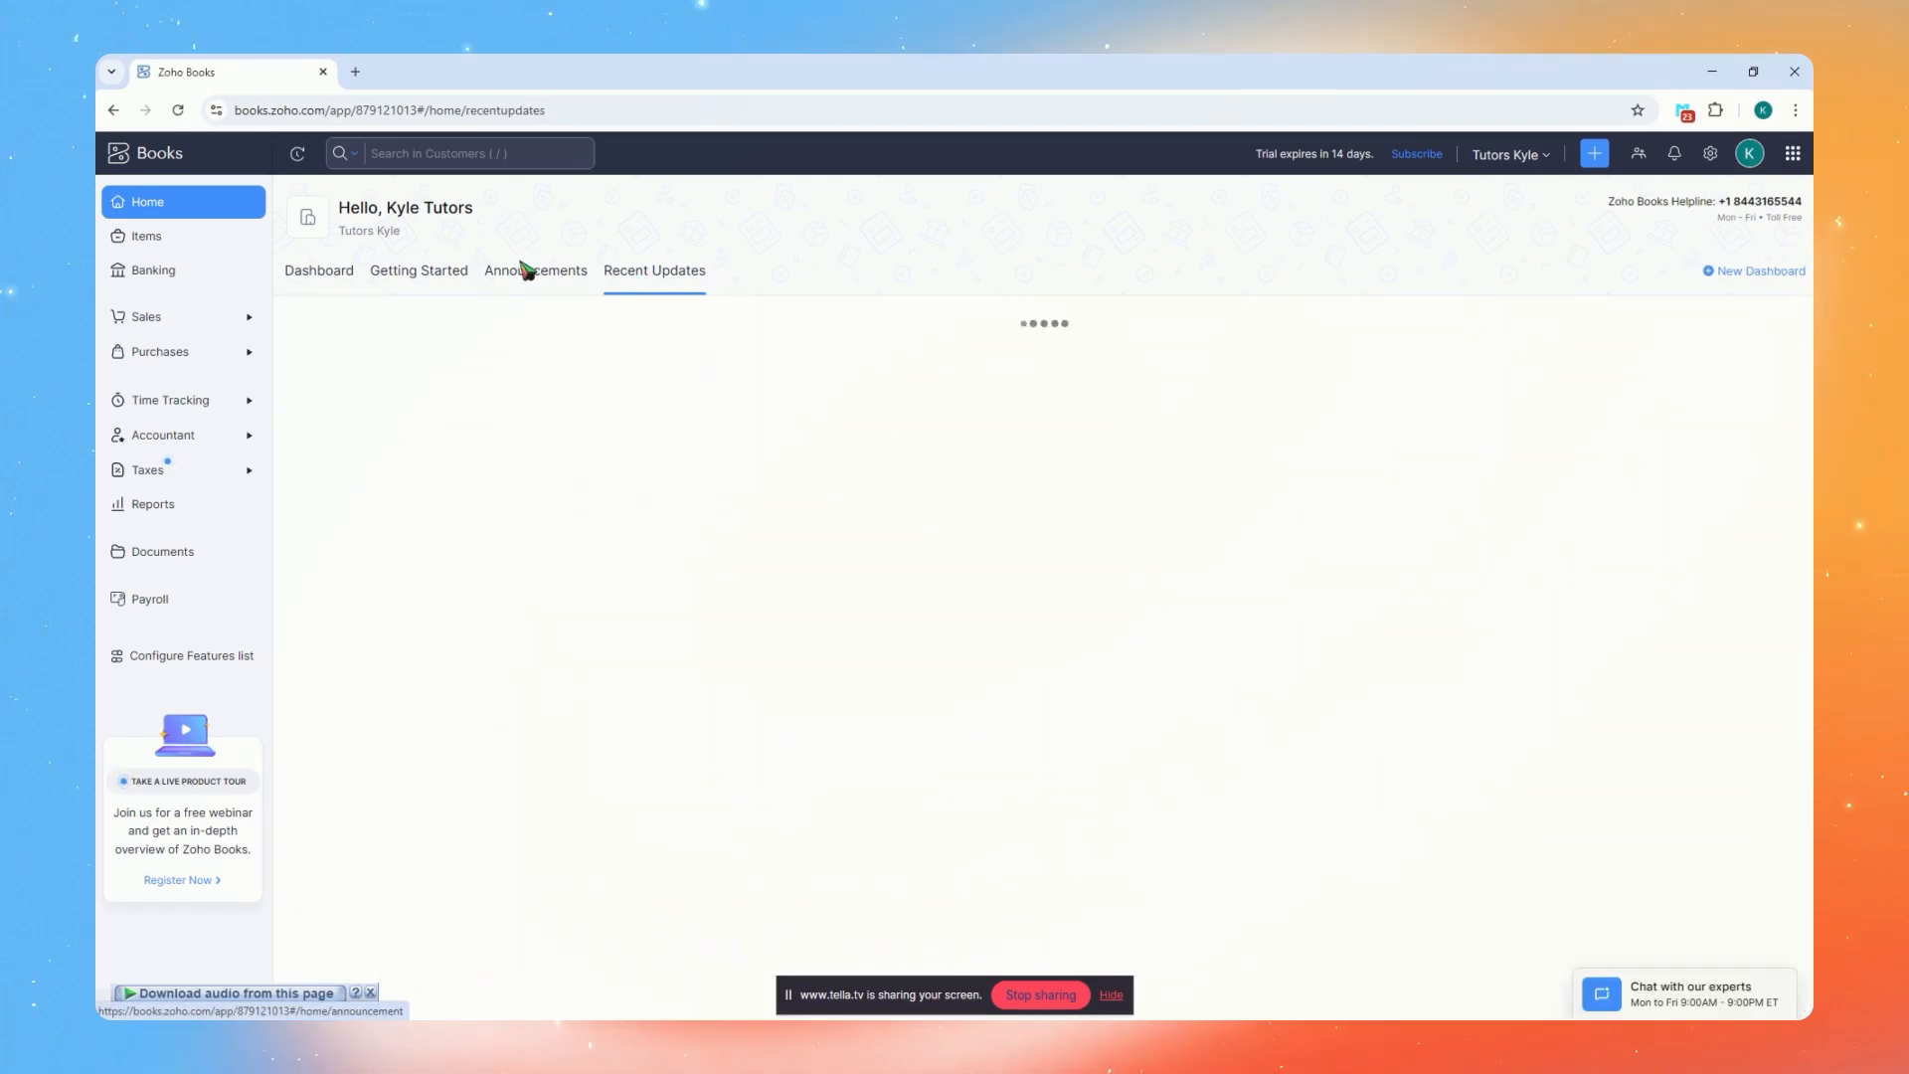
left_click(524, 271)
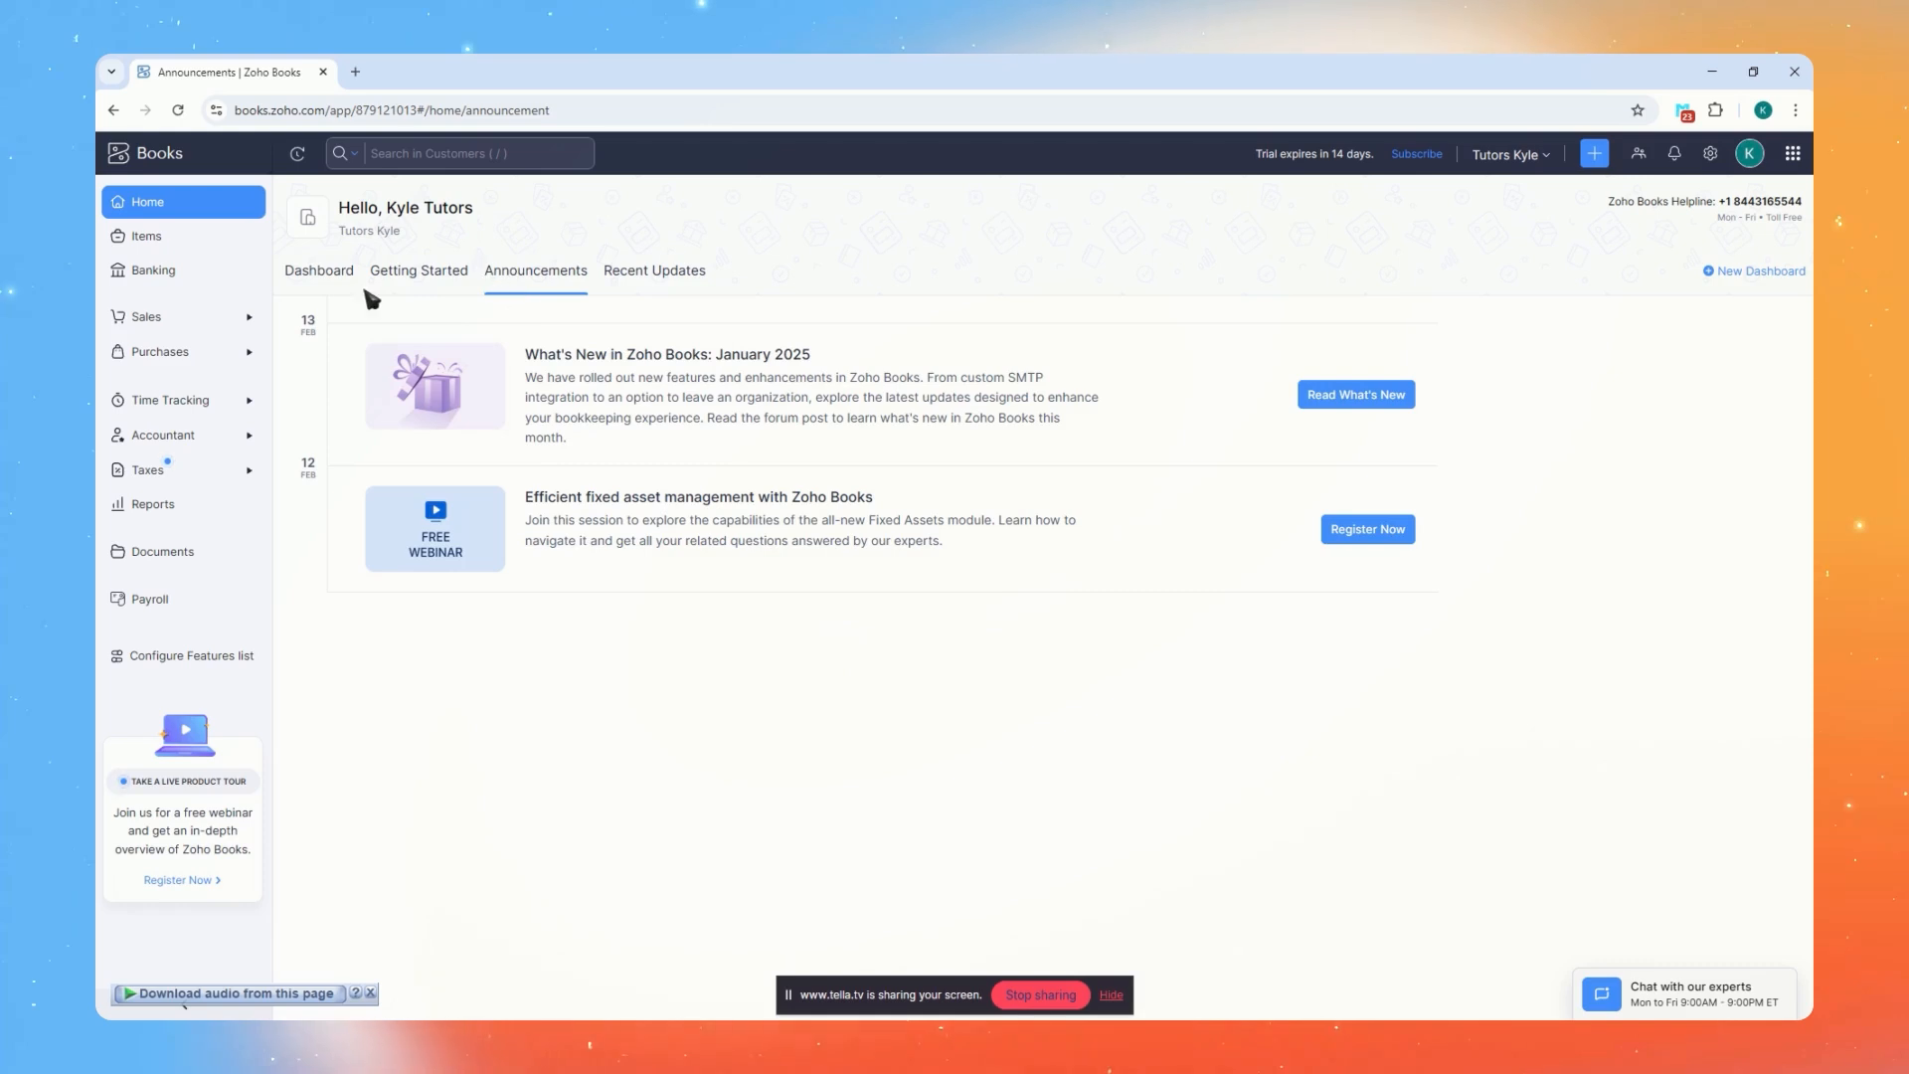
left_click(324, 276)
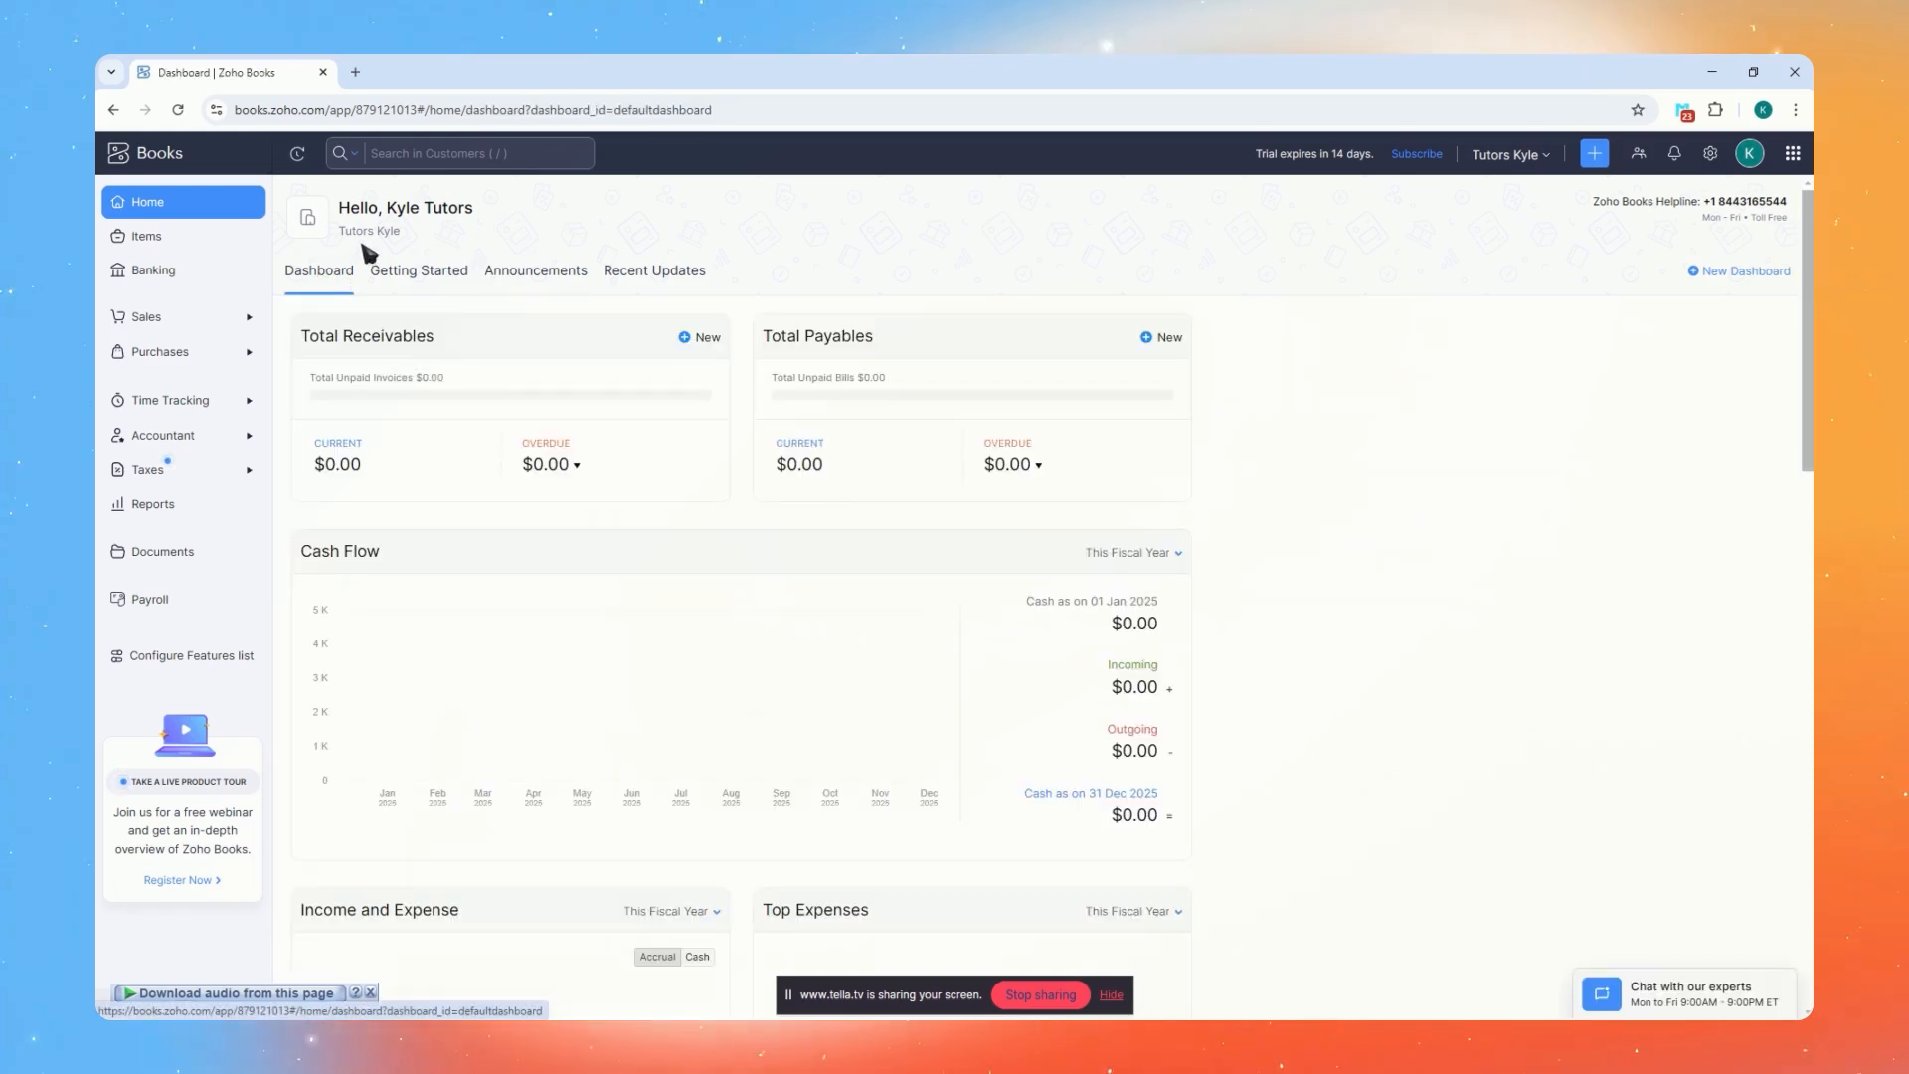
Start a new item, set its type to Service and name it Tutorial
left_click(147, 234)
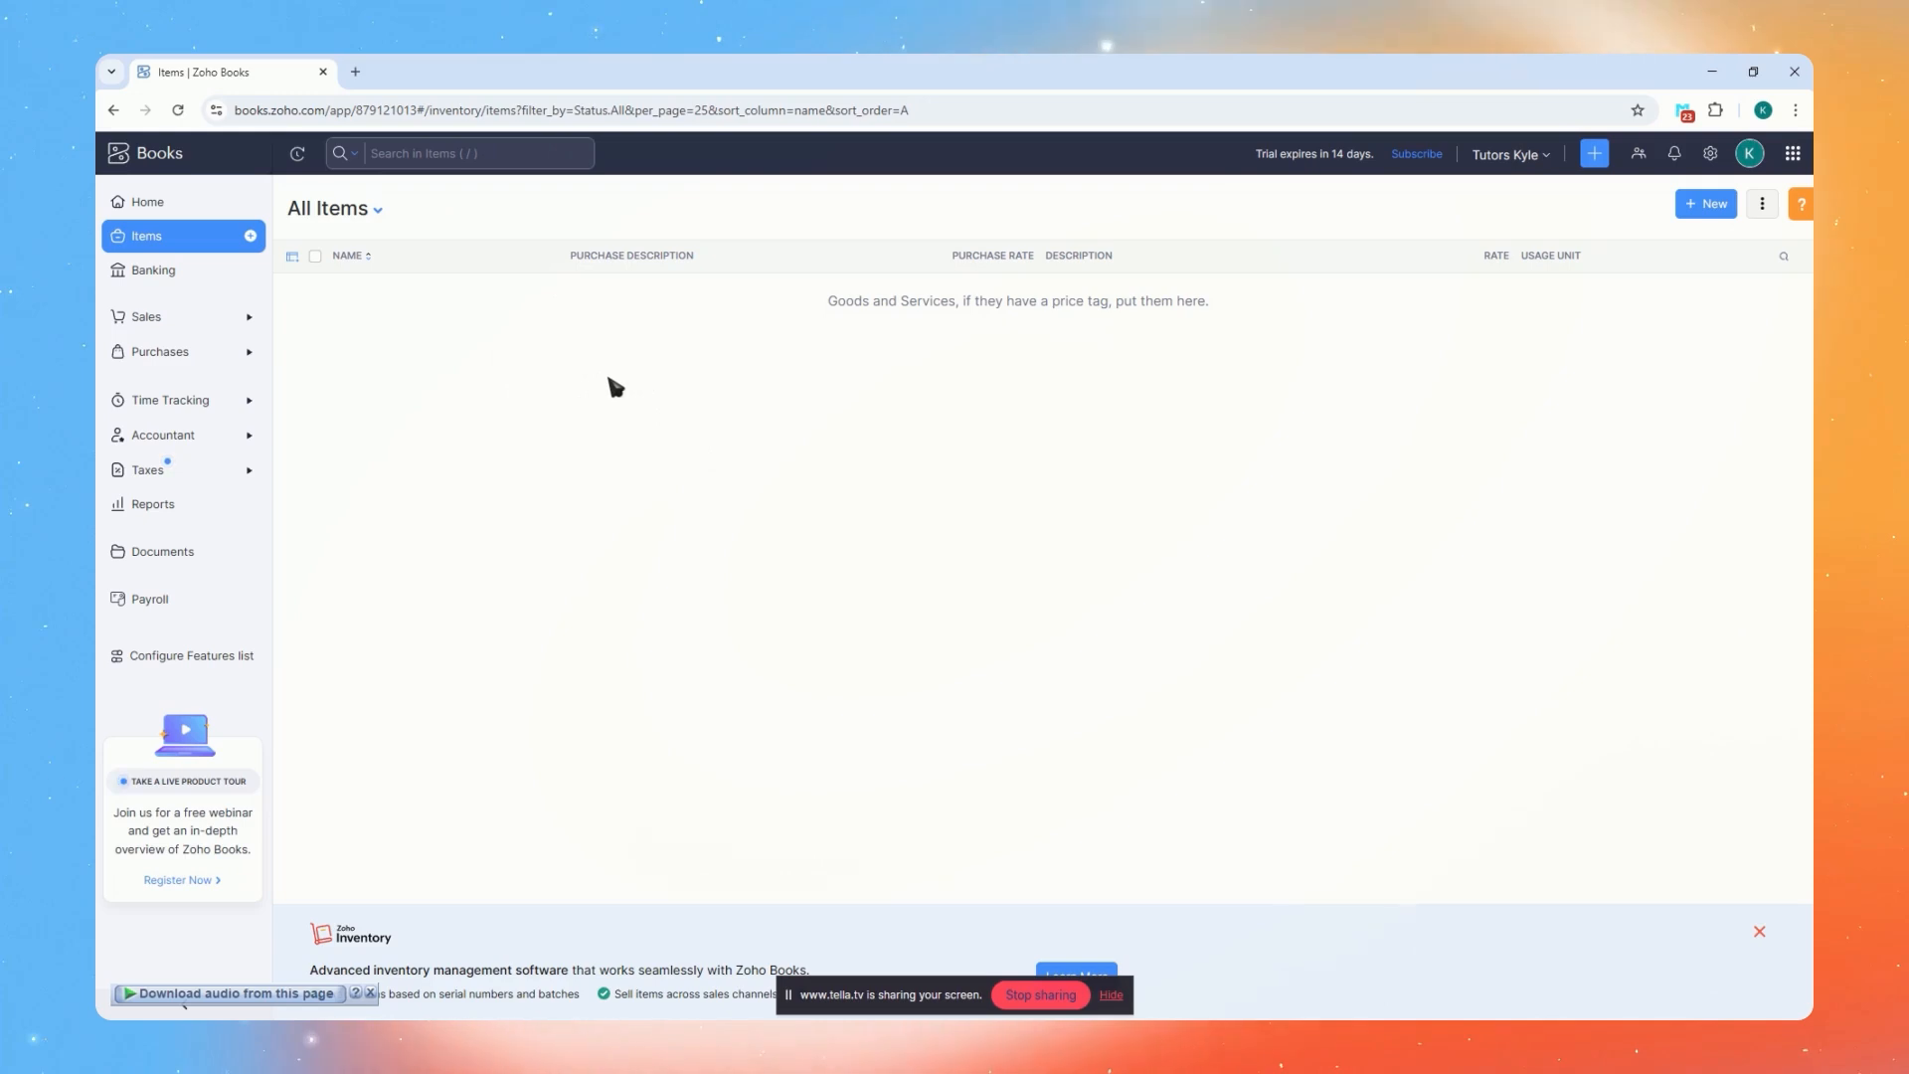
left_click(1707, 207)
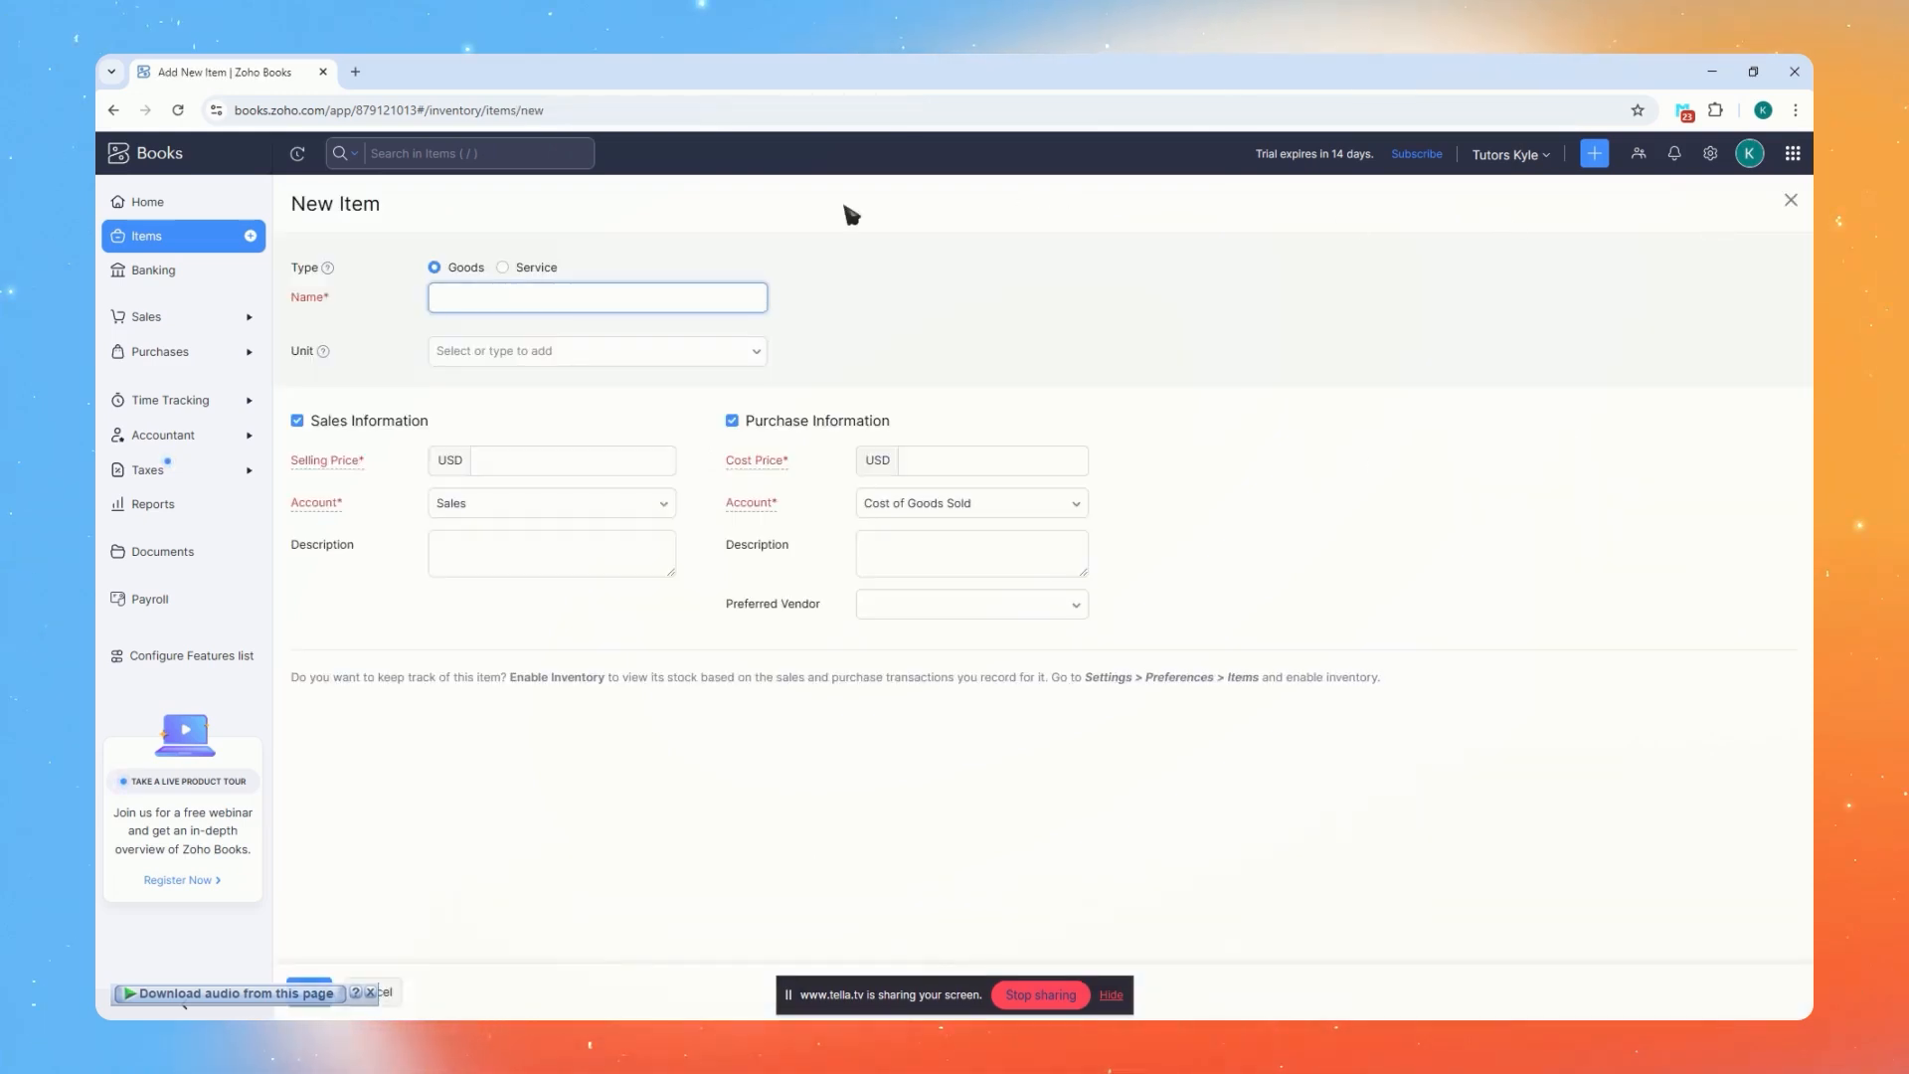
left_click_drag(292, 268, 330, 268)
left_click(644, 238)
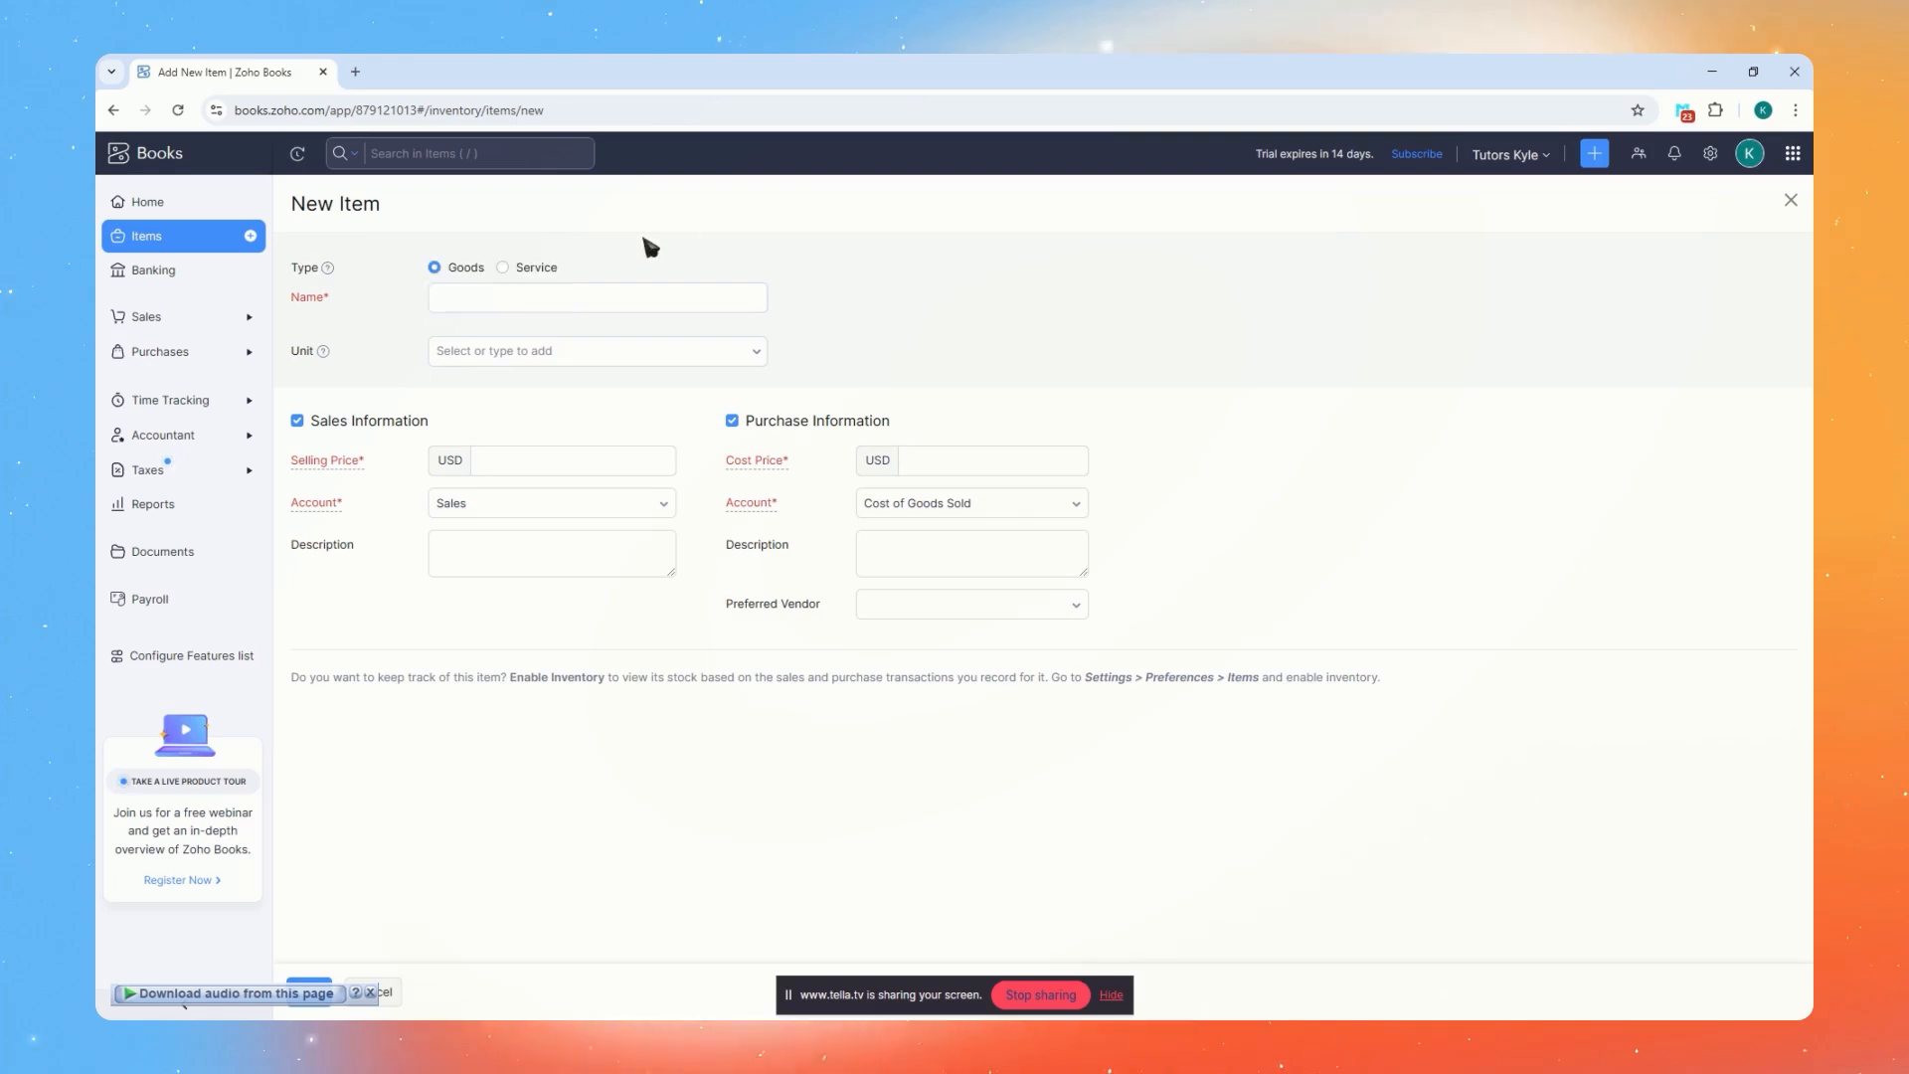
left_click(505, 269)
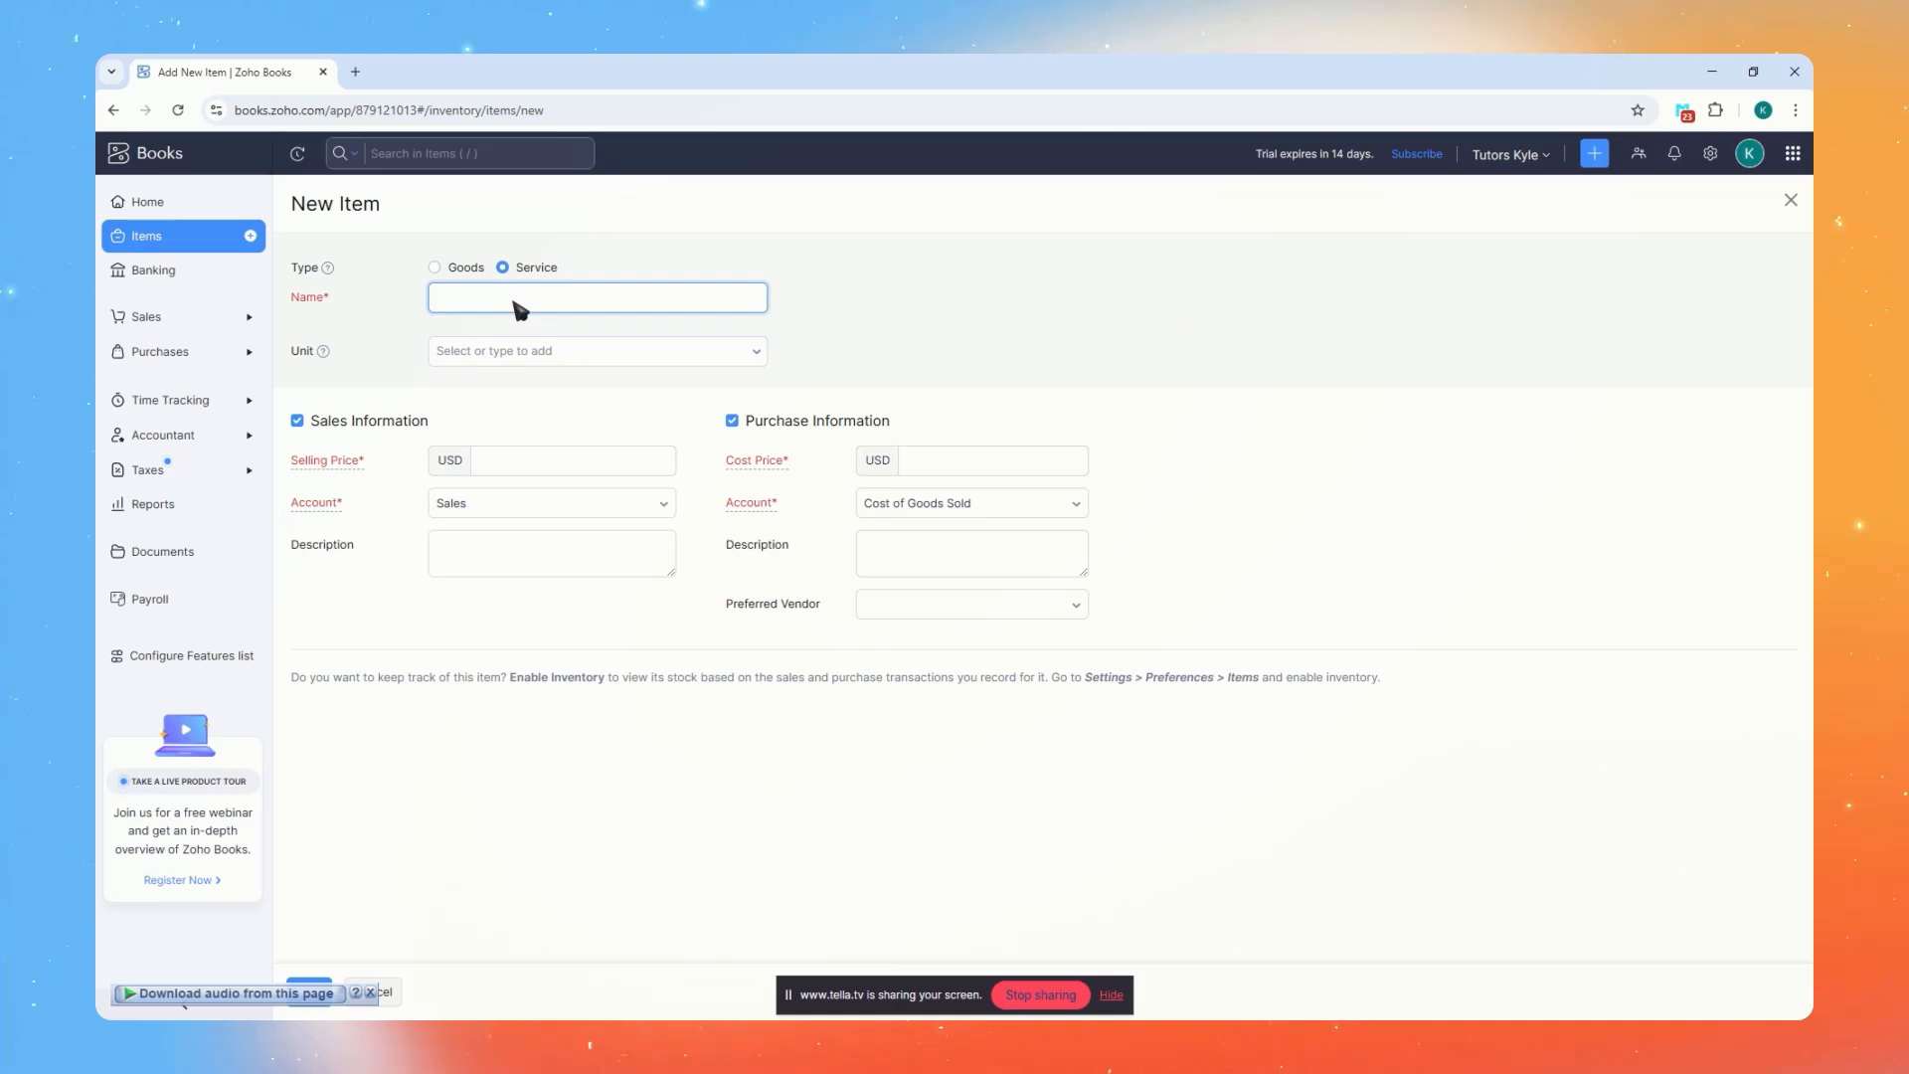
type("Tutorial")
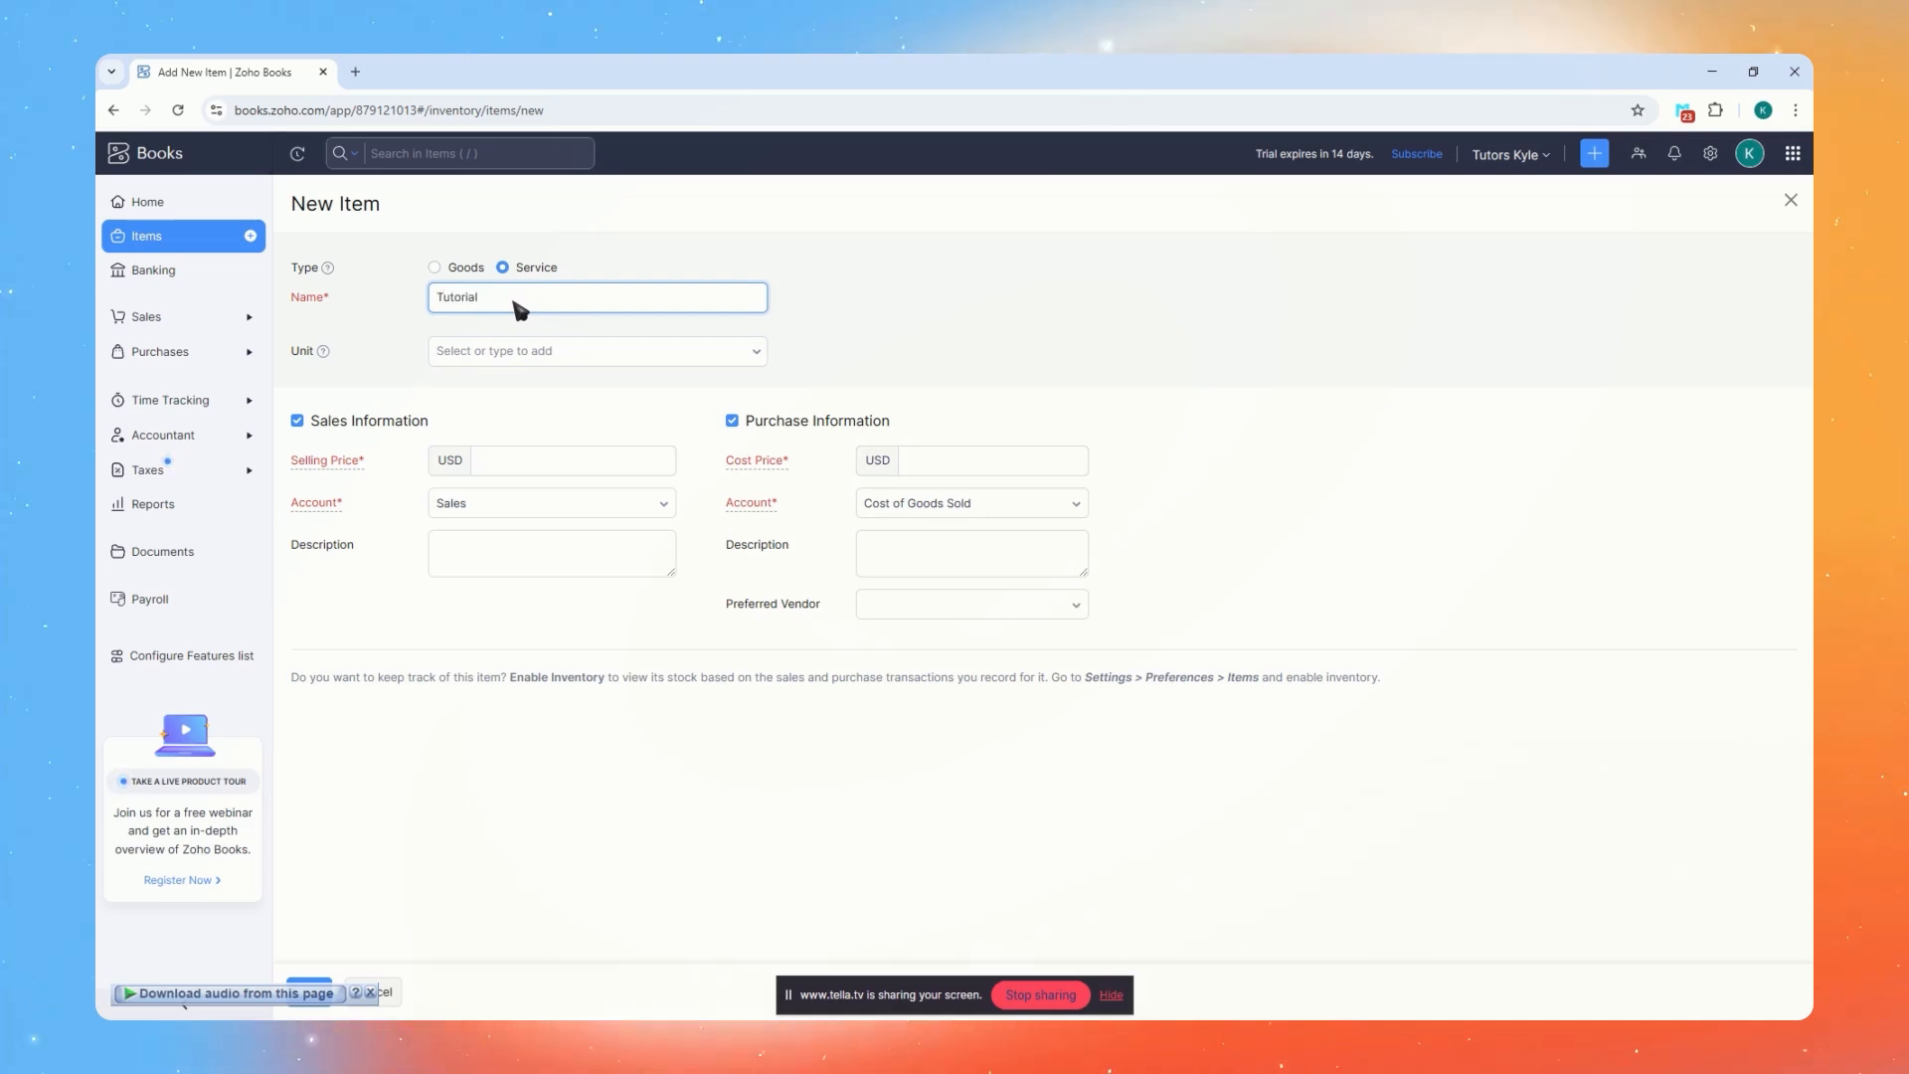
Browse the available units for the item without choosing one, and check its selling price field and currency
left_click(530, 352)
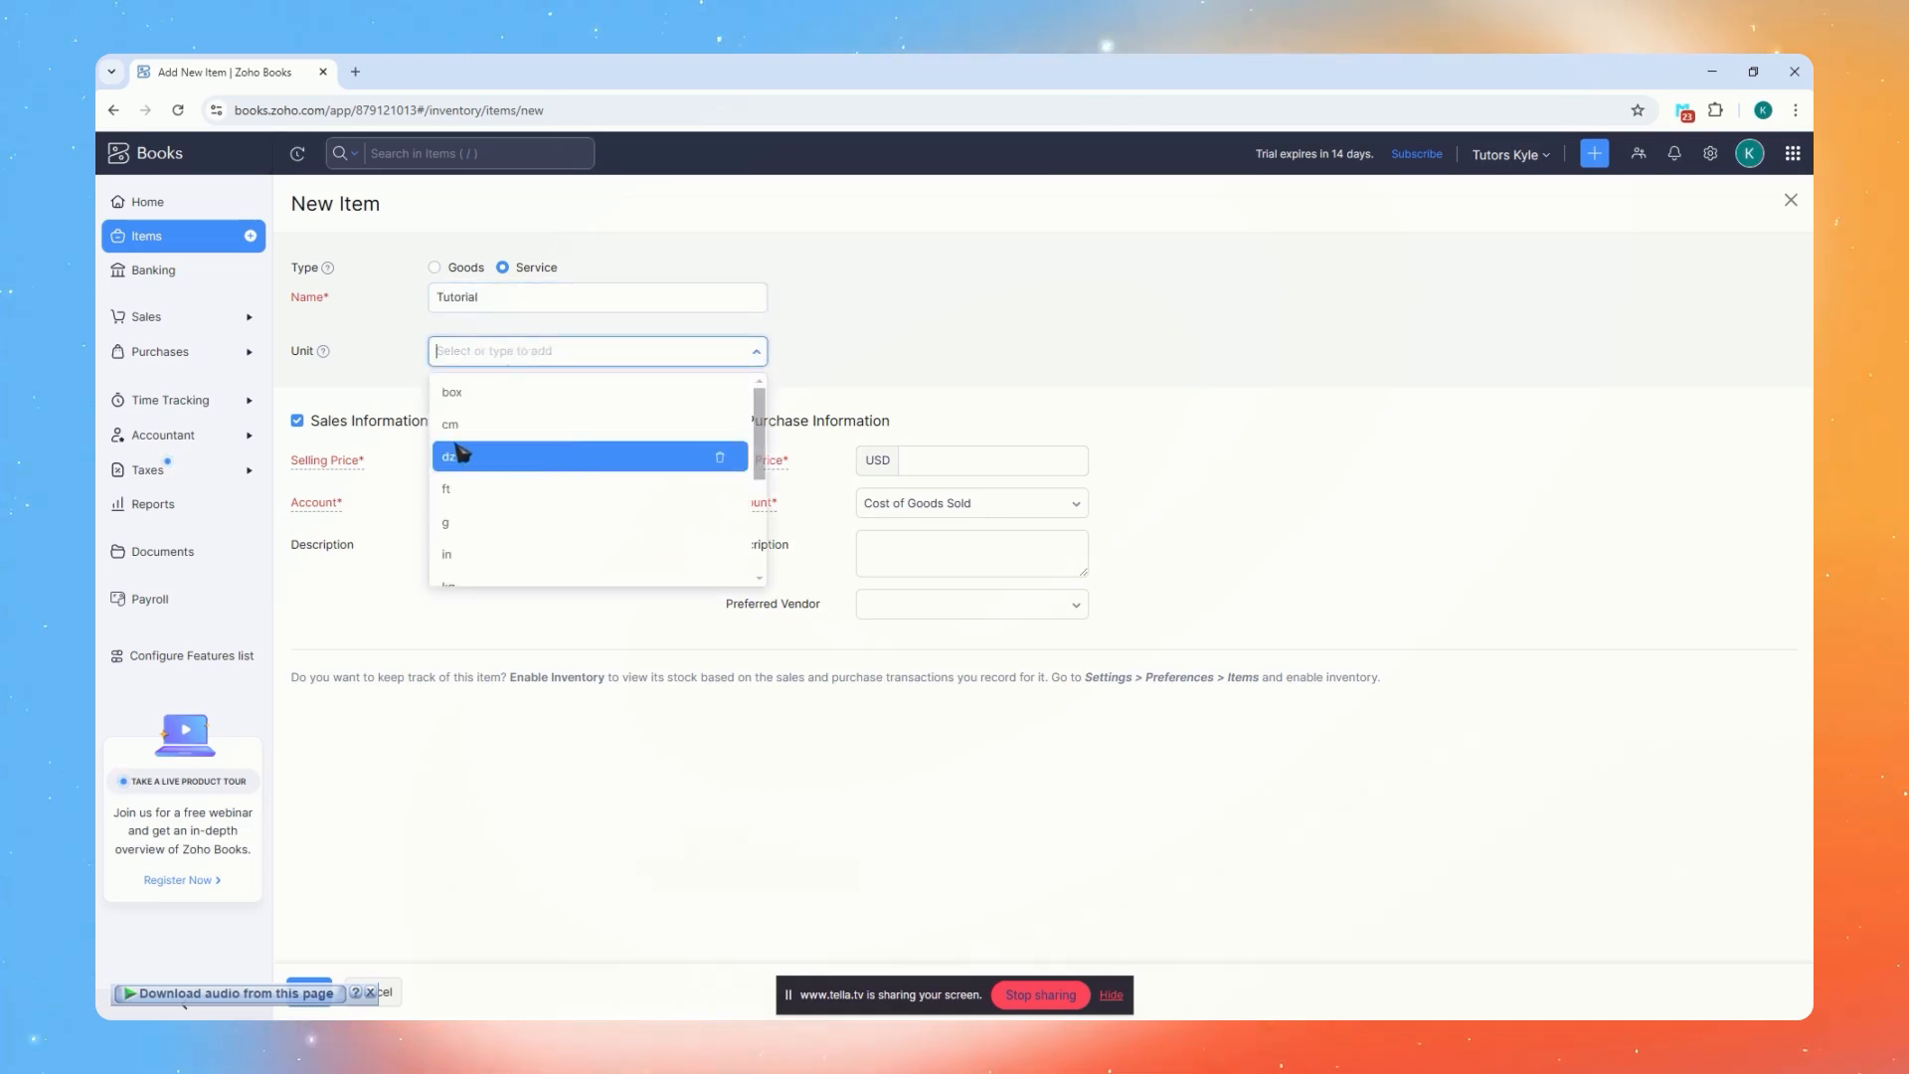
scroll(652, 469, "down", 3)
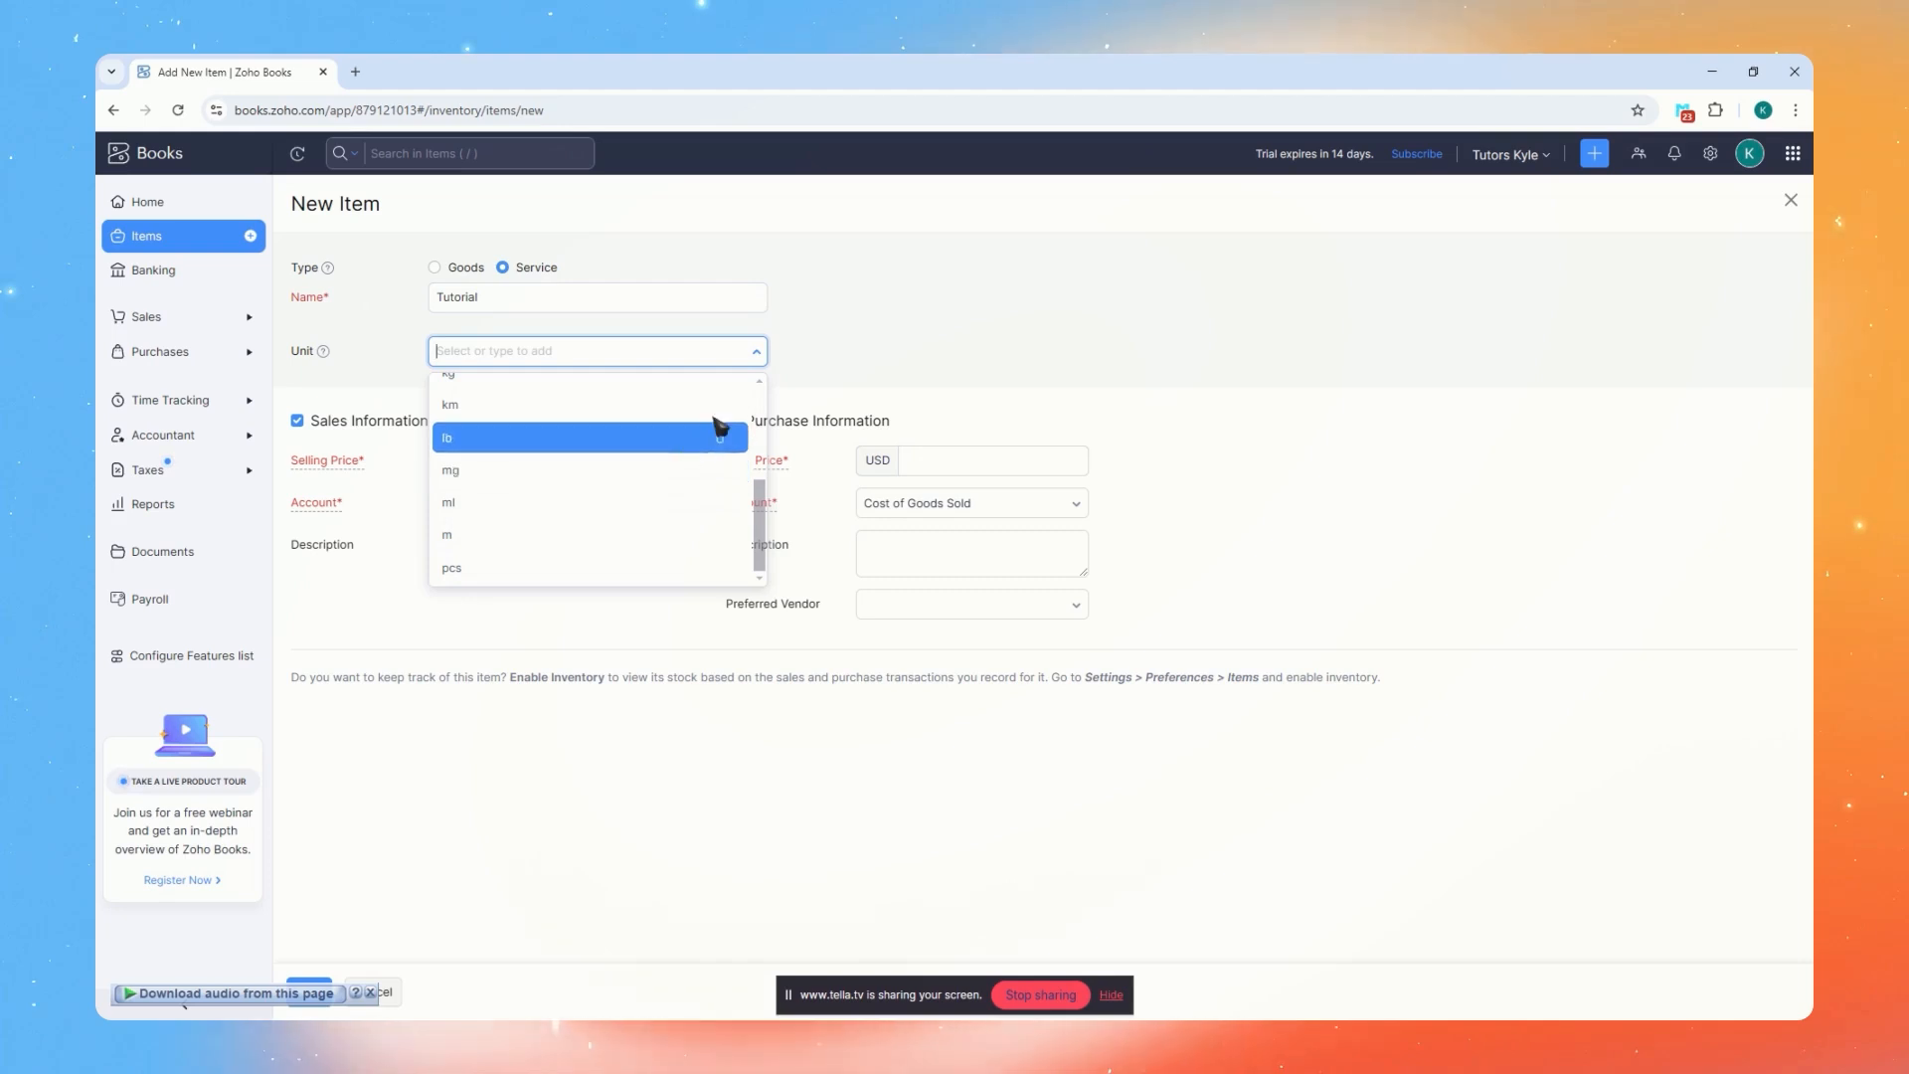
left_click(863, 312)
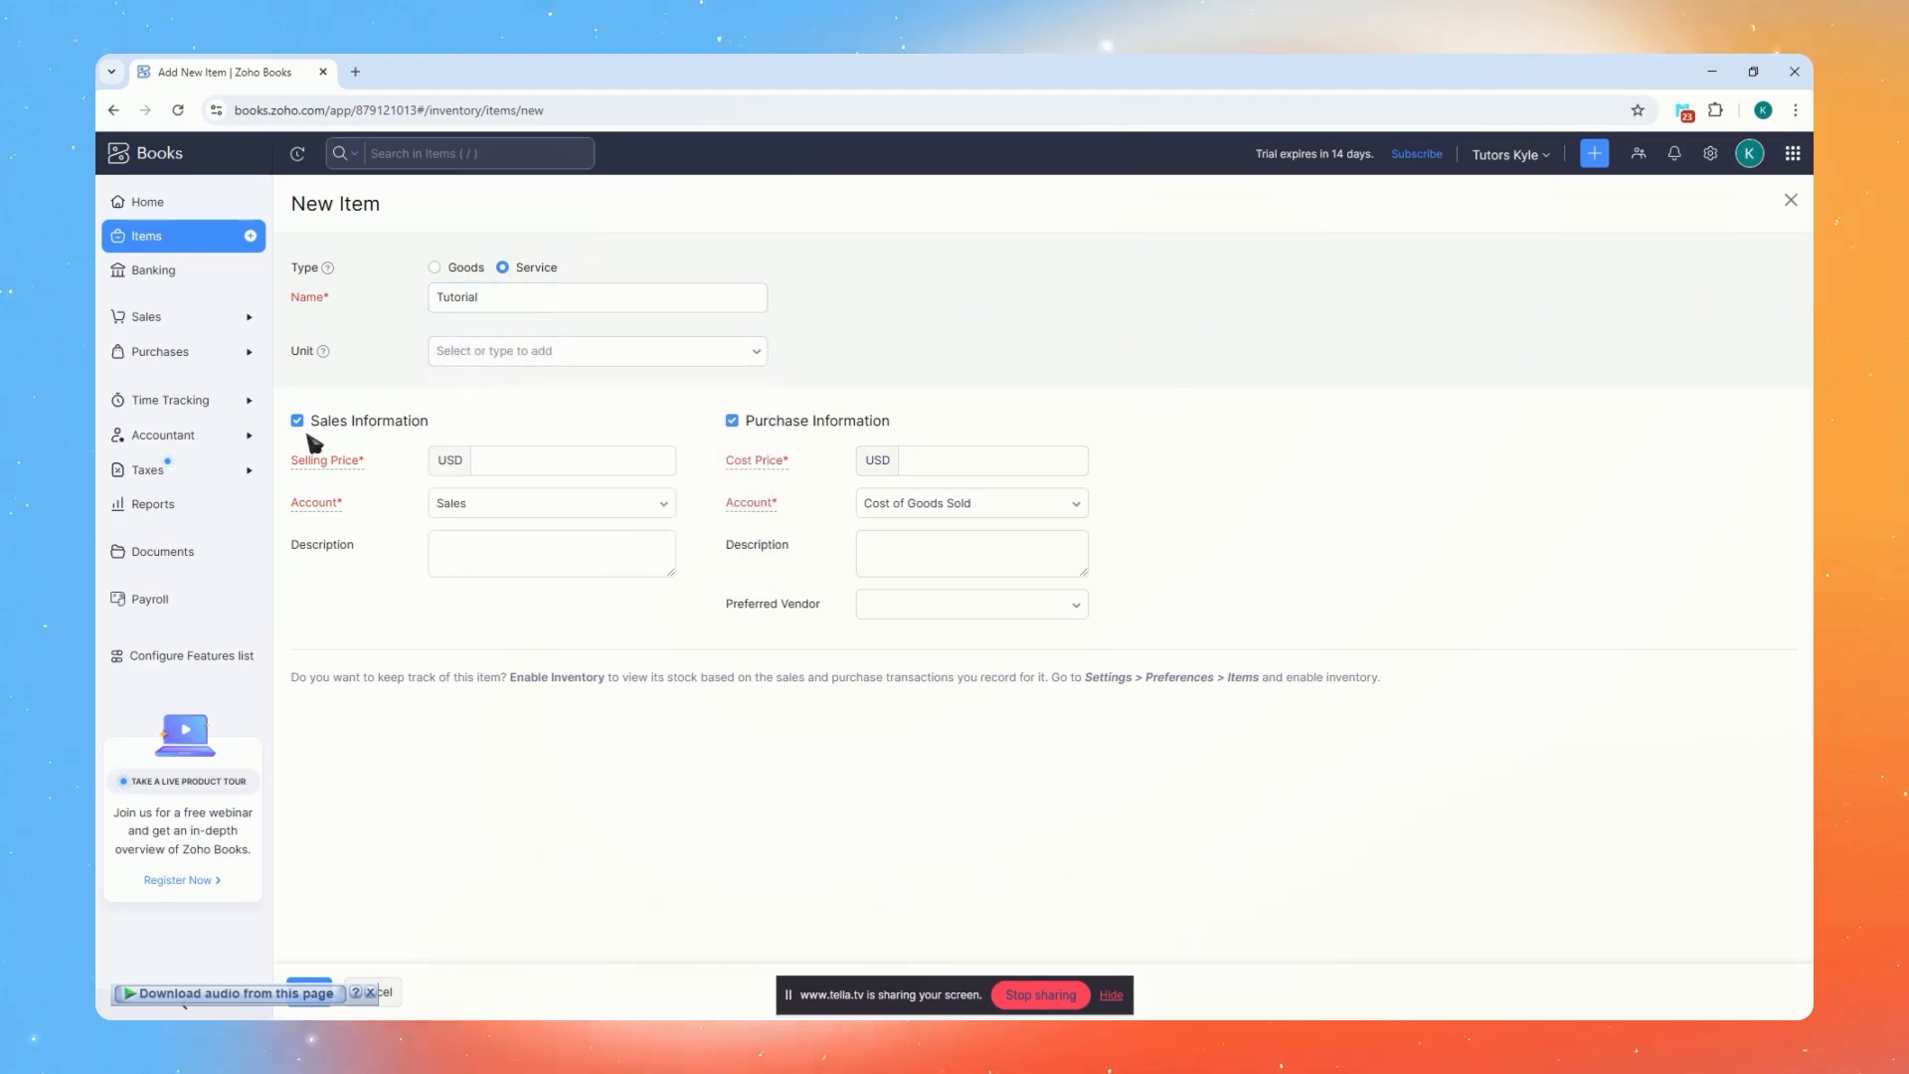
mouse_move(338, 469)
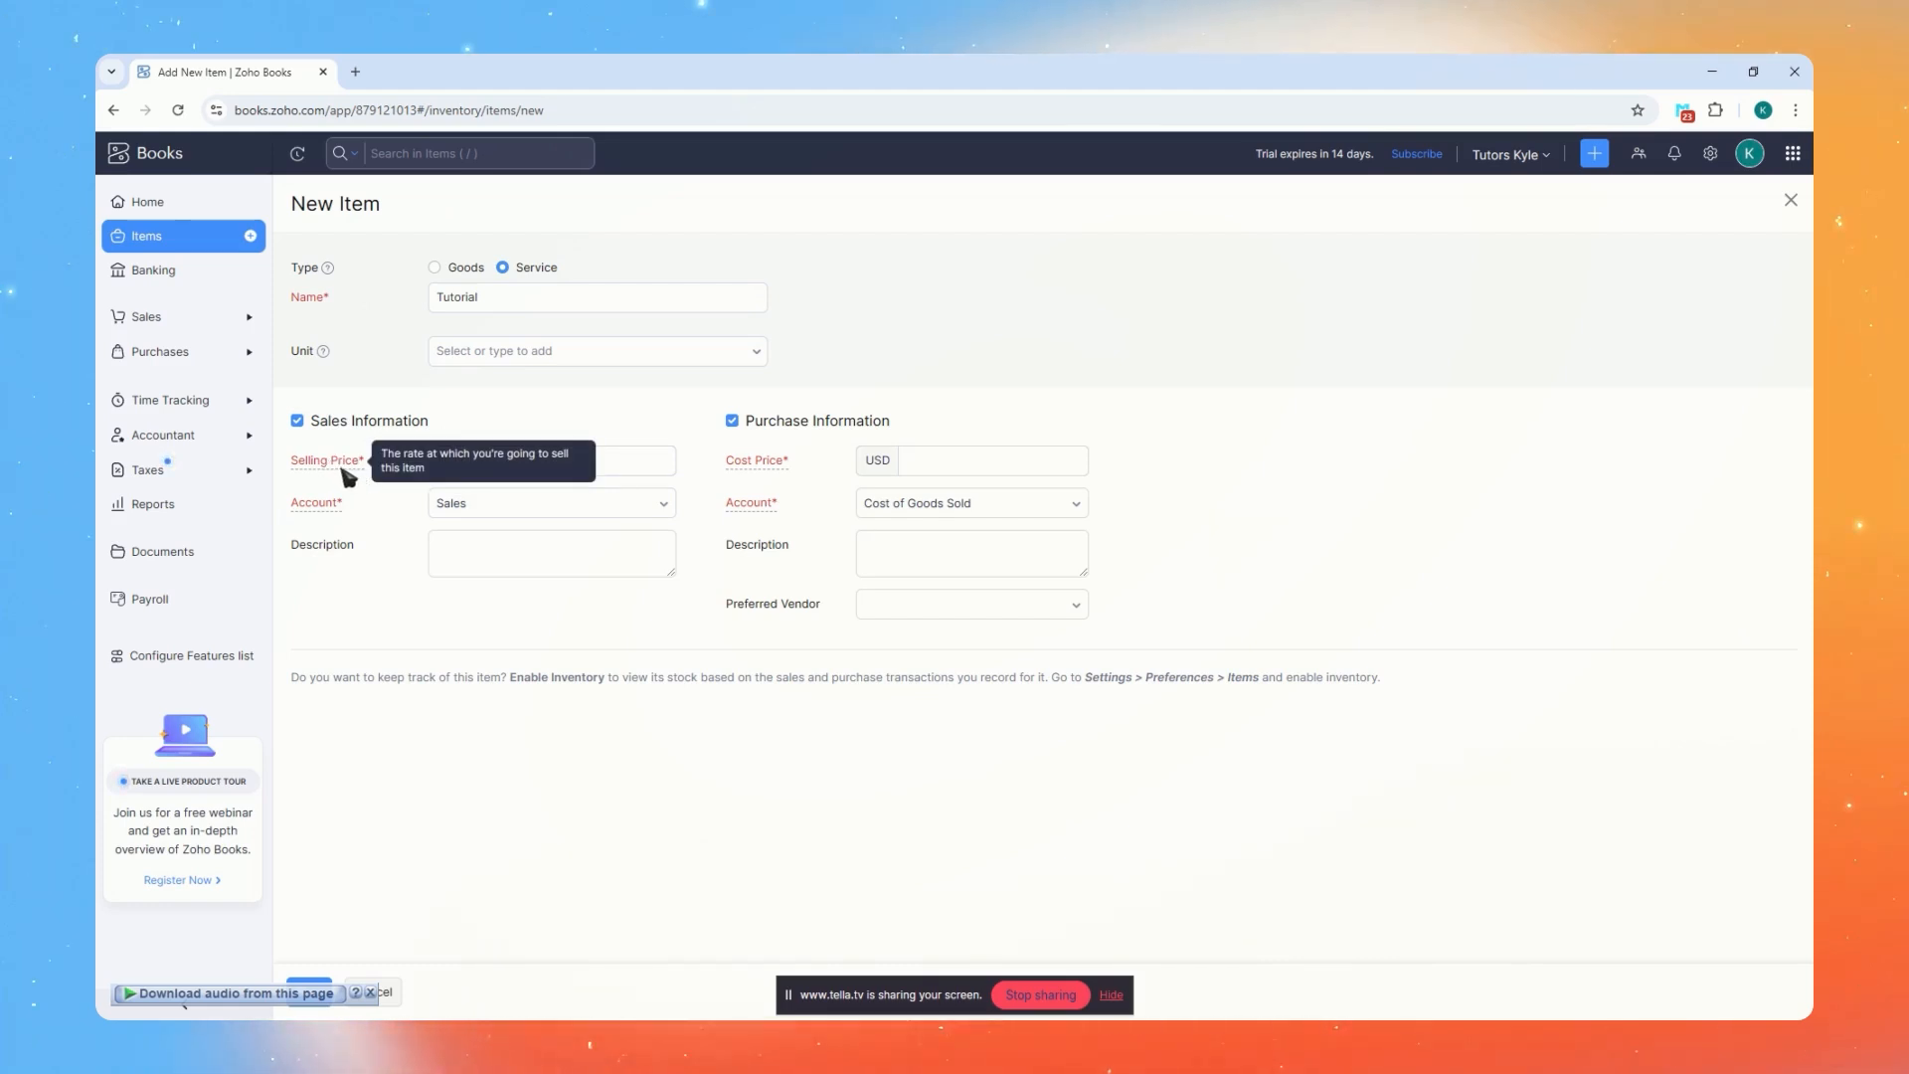
left_click(554, 469)
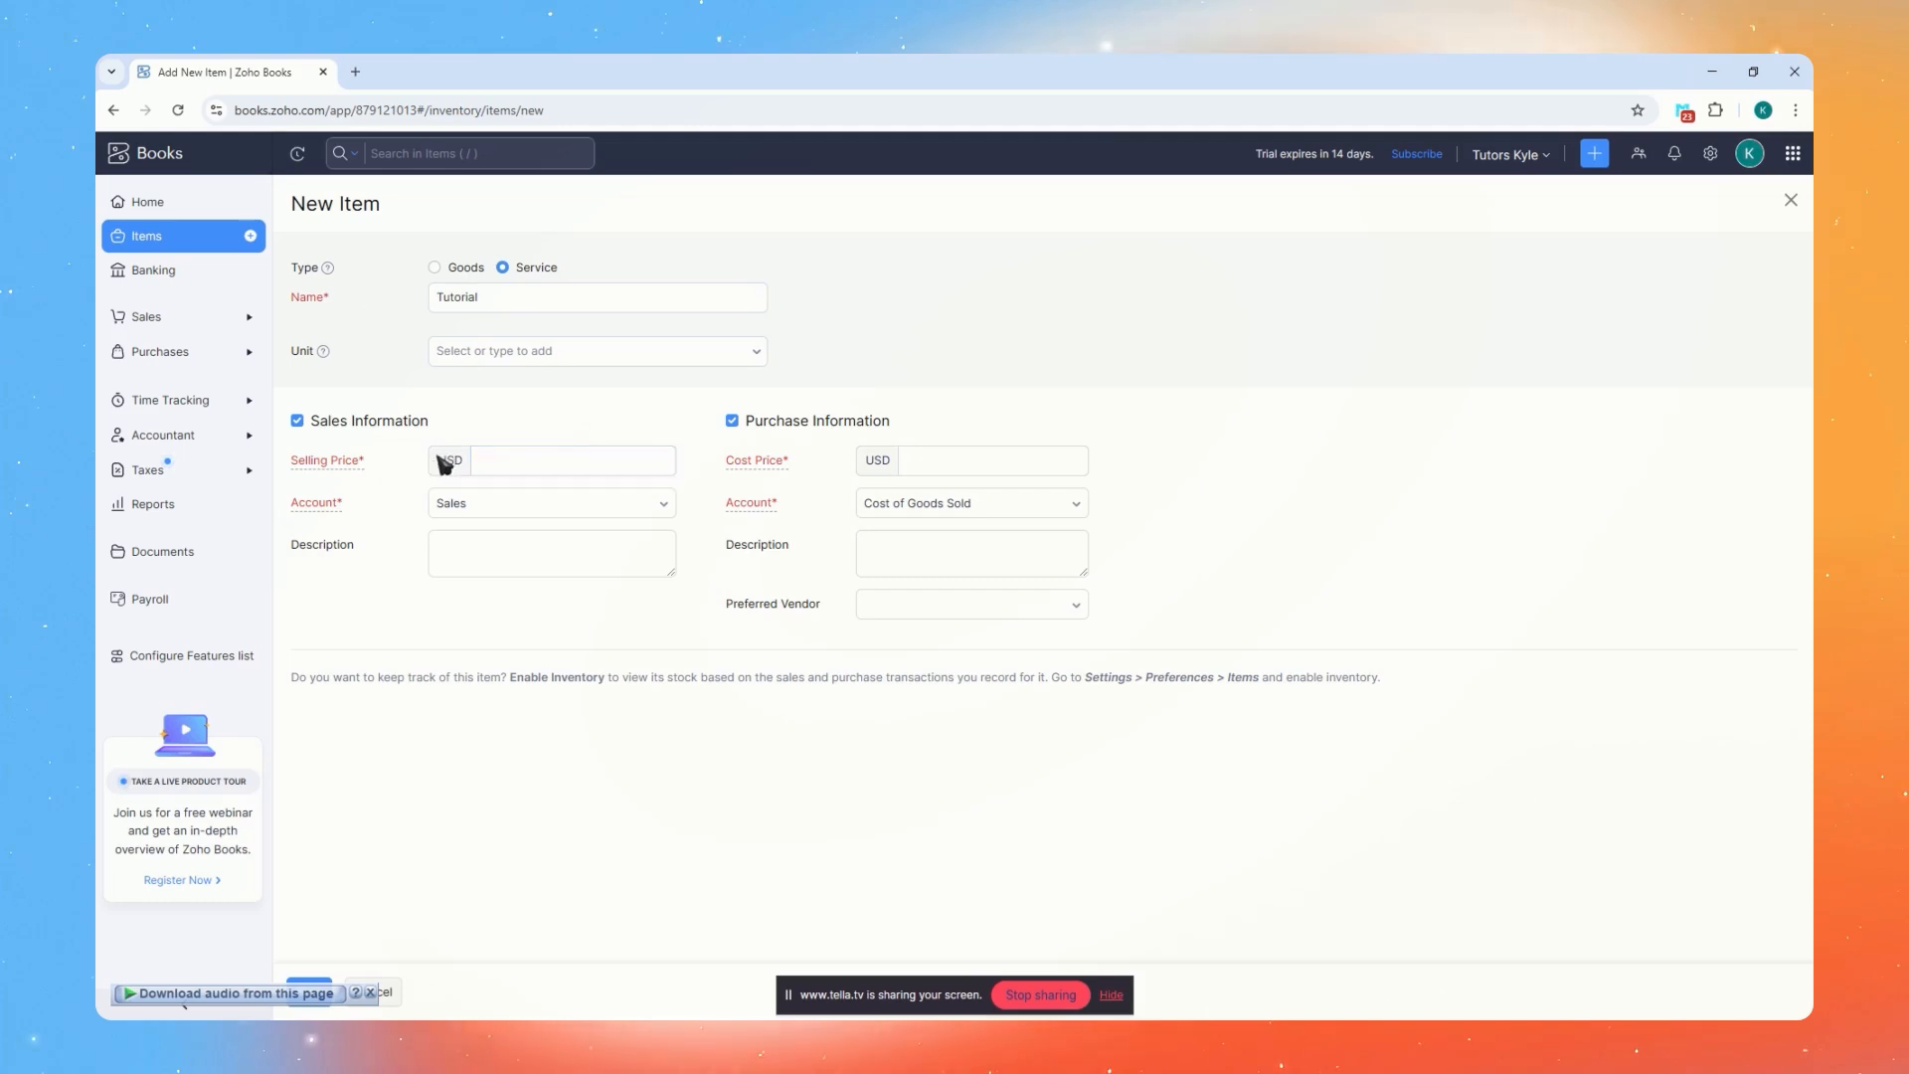
left_click_drag(439, 458, 463, 460)
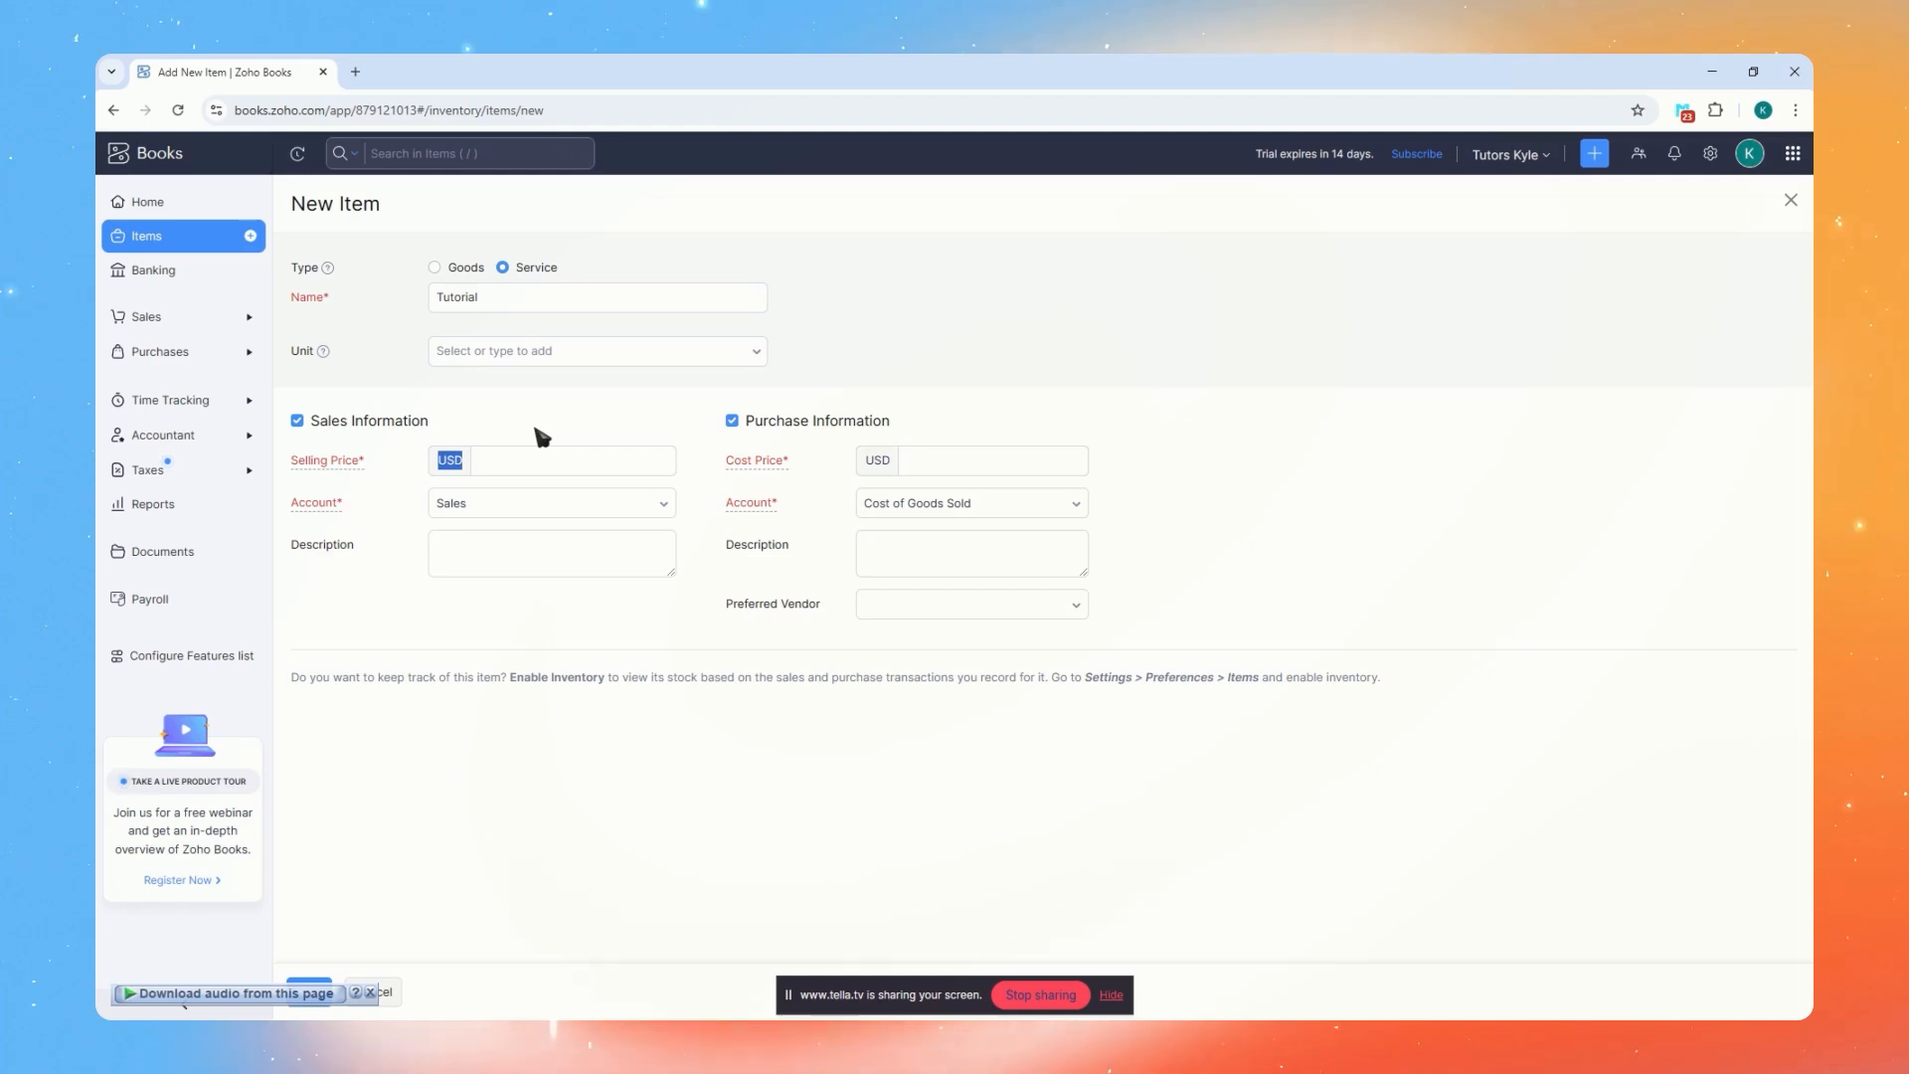
Duplicate the browser tab with the new item form and switch to the copy
right_click(251, 80)
left_click(338, 243)
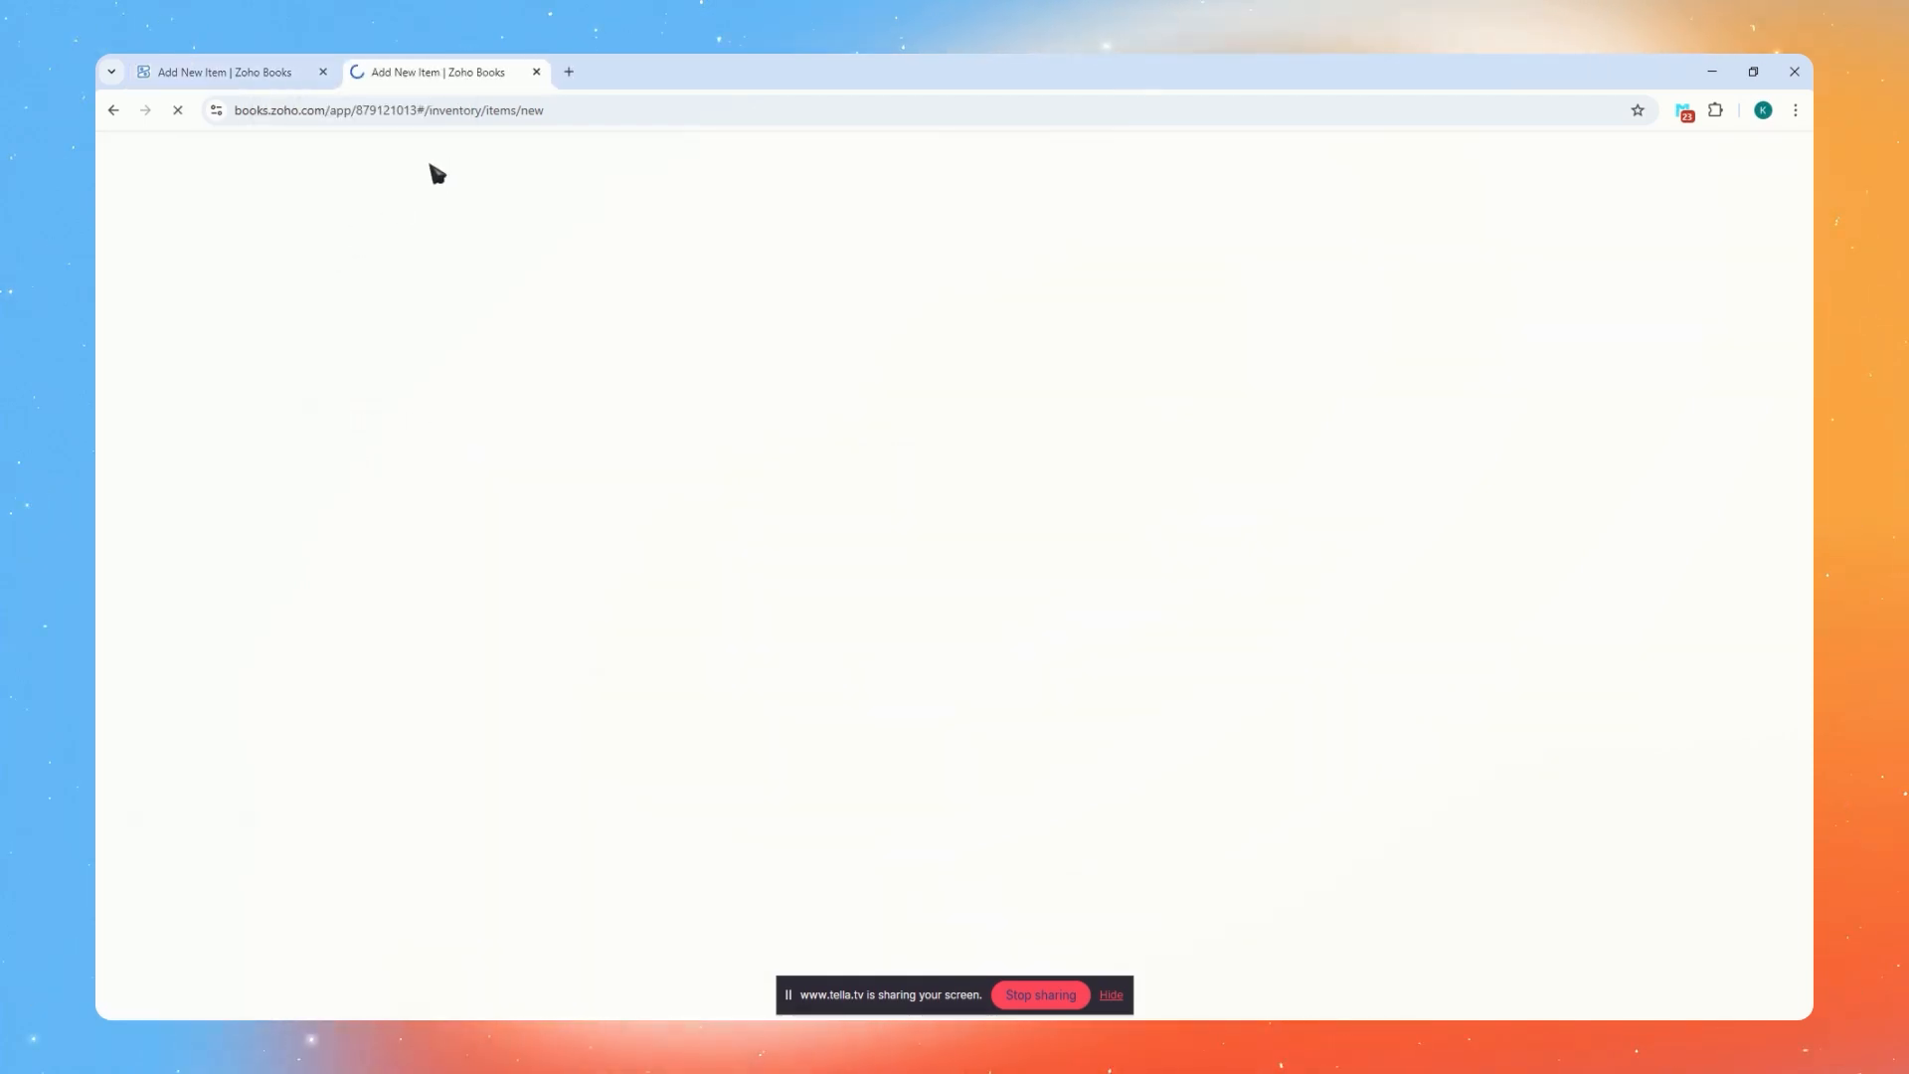
left_click(277, 69)
left_click(410, 73)
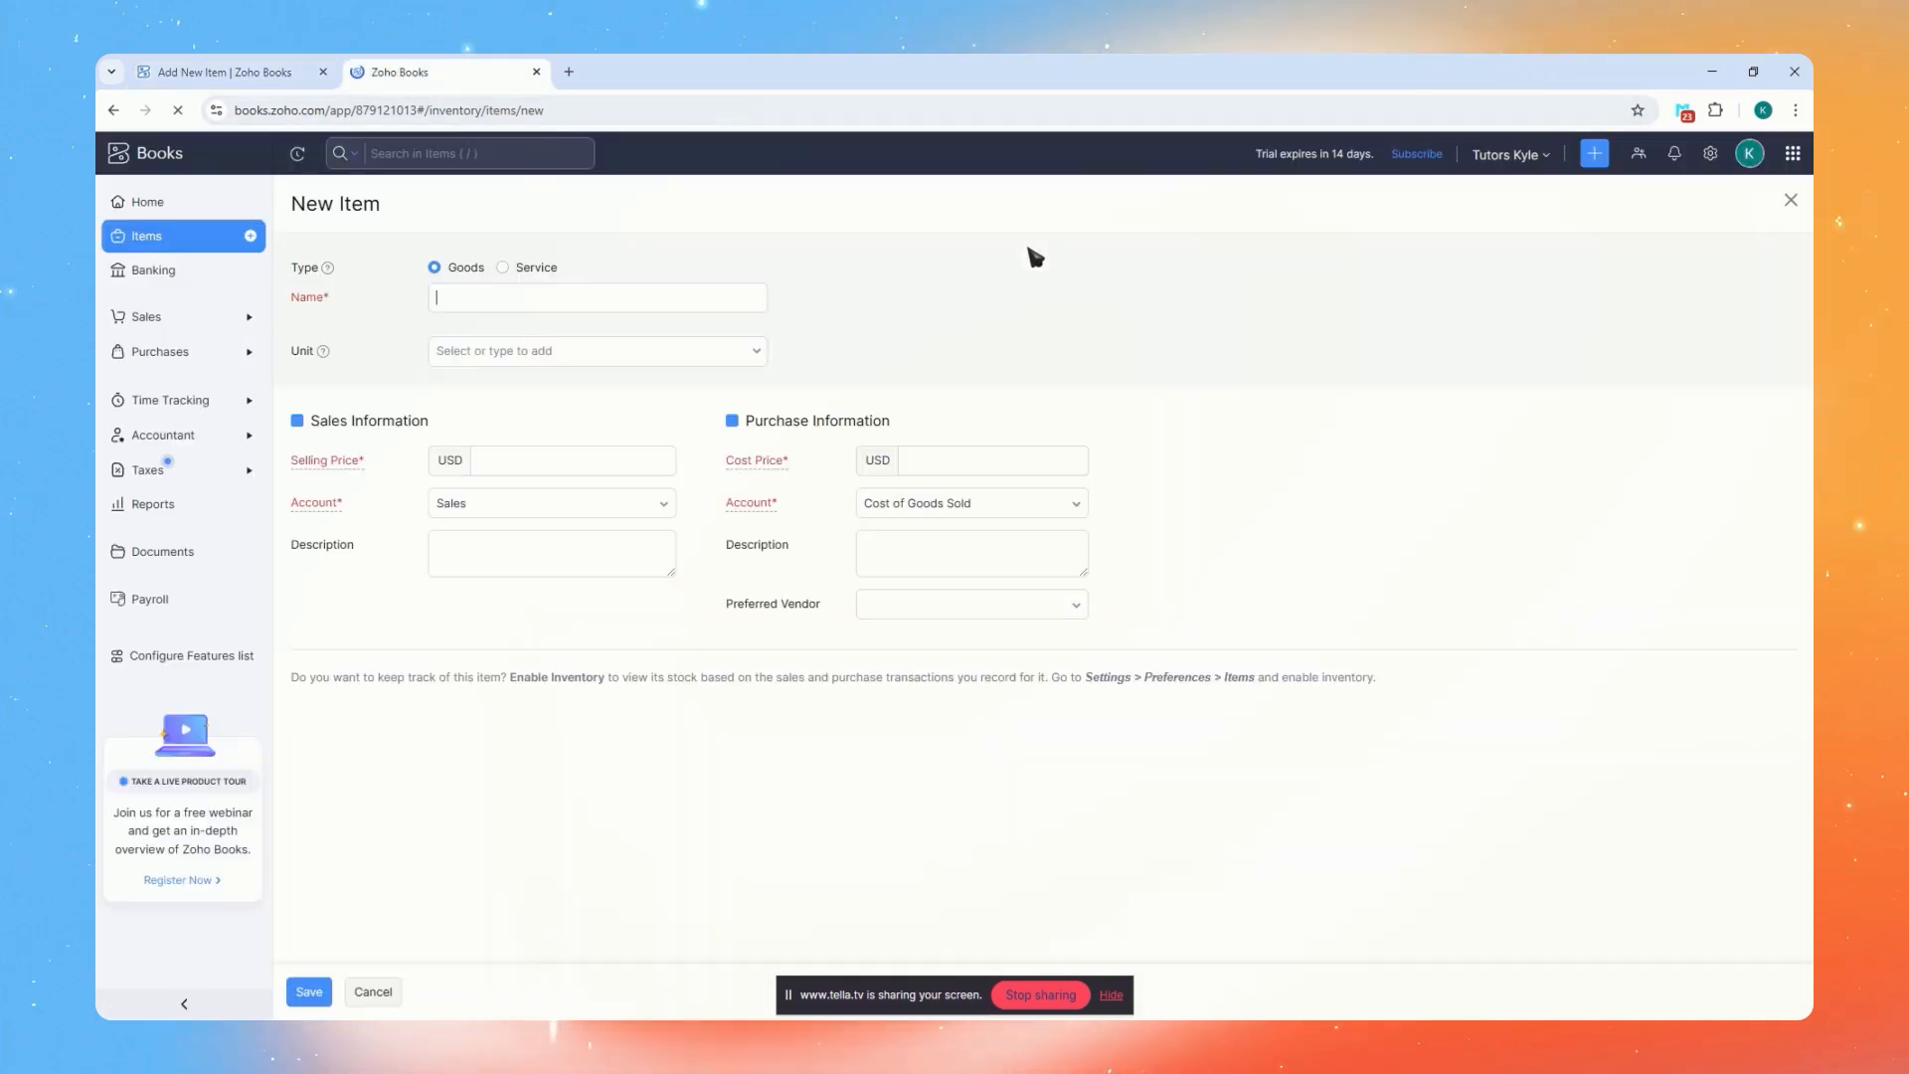
Leave the blank item form, discarding its changes, search all settings for currency and open the organization profile's Base Currency result
left_click(1710, 154)
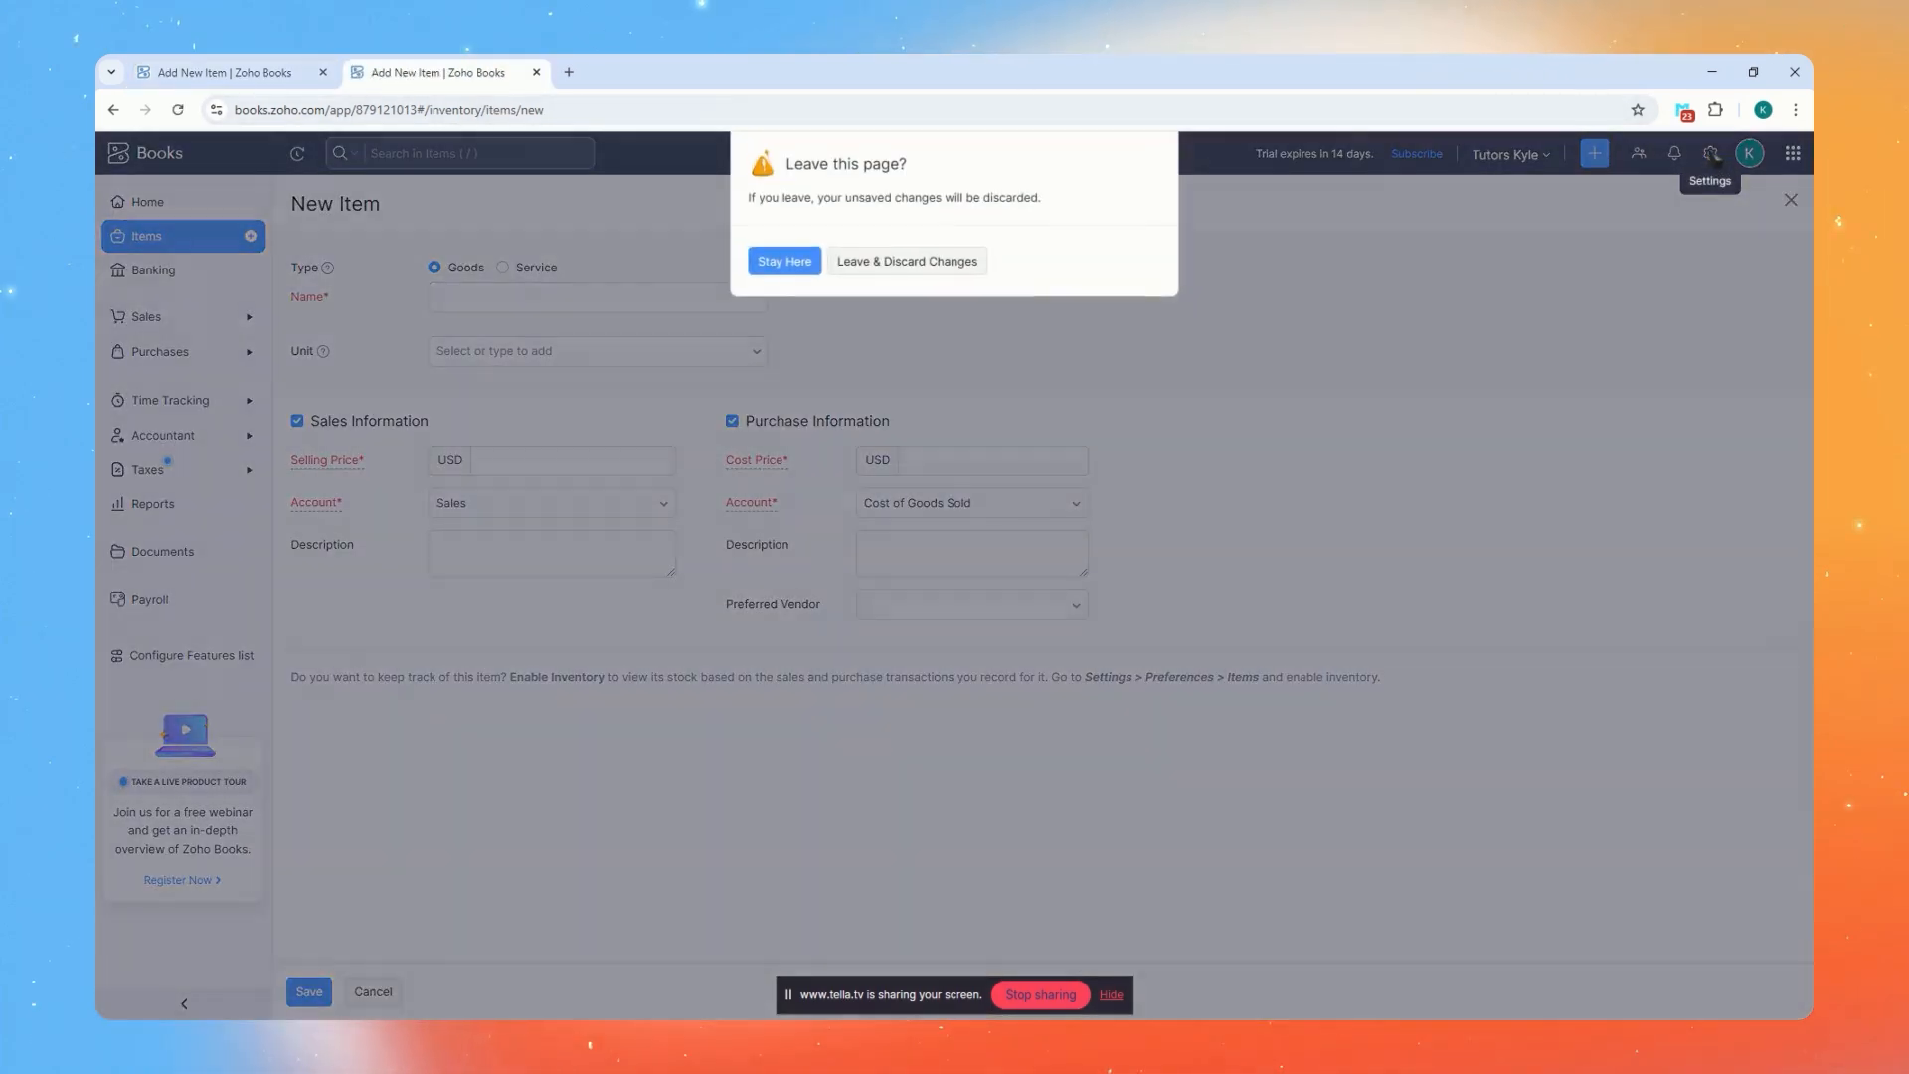
left_click(878, 265)
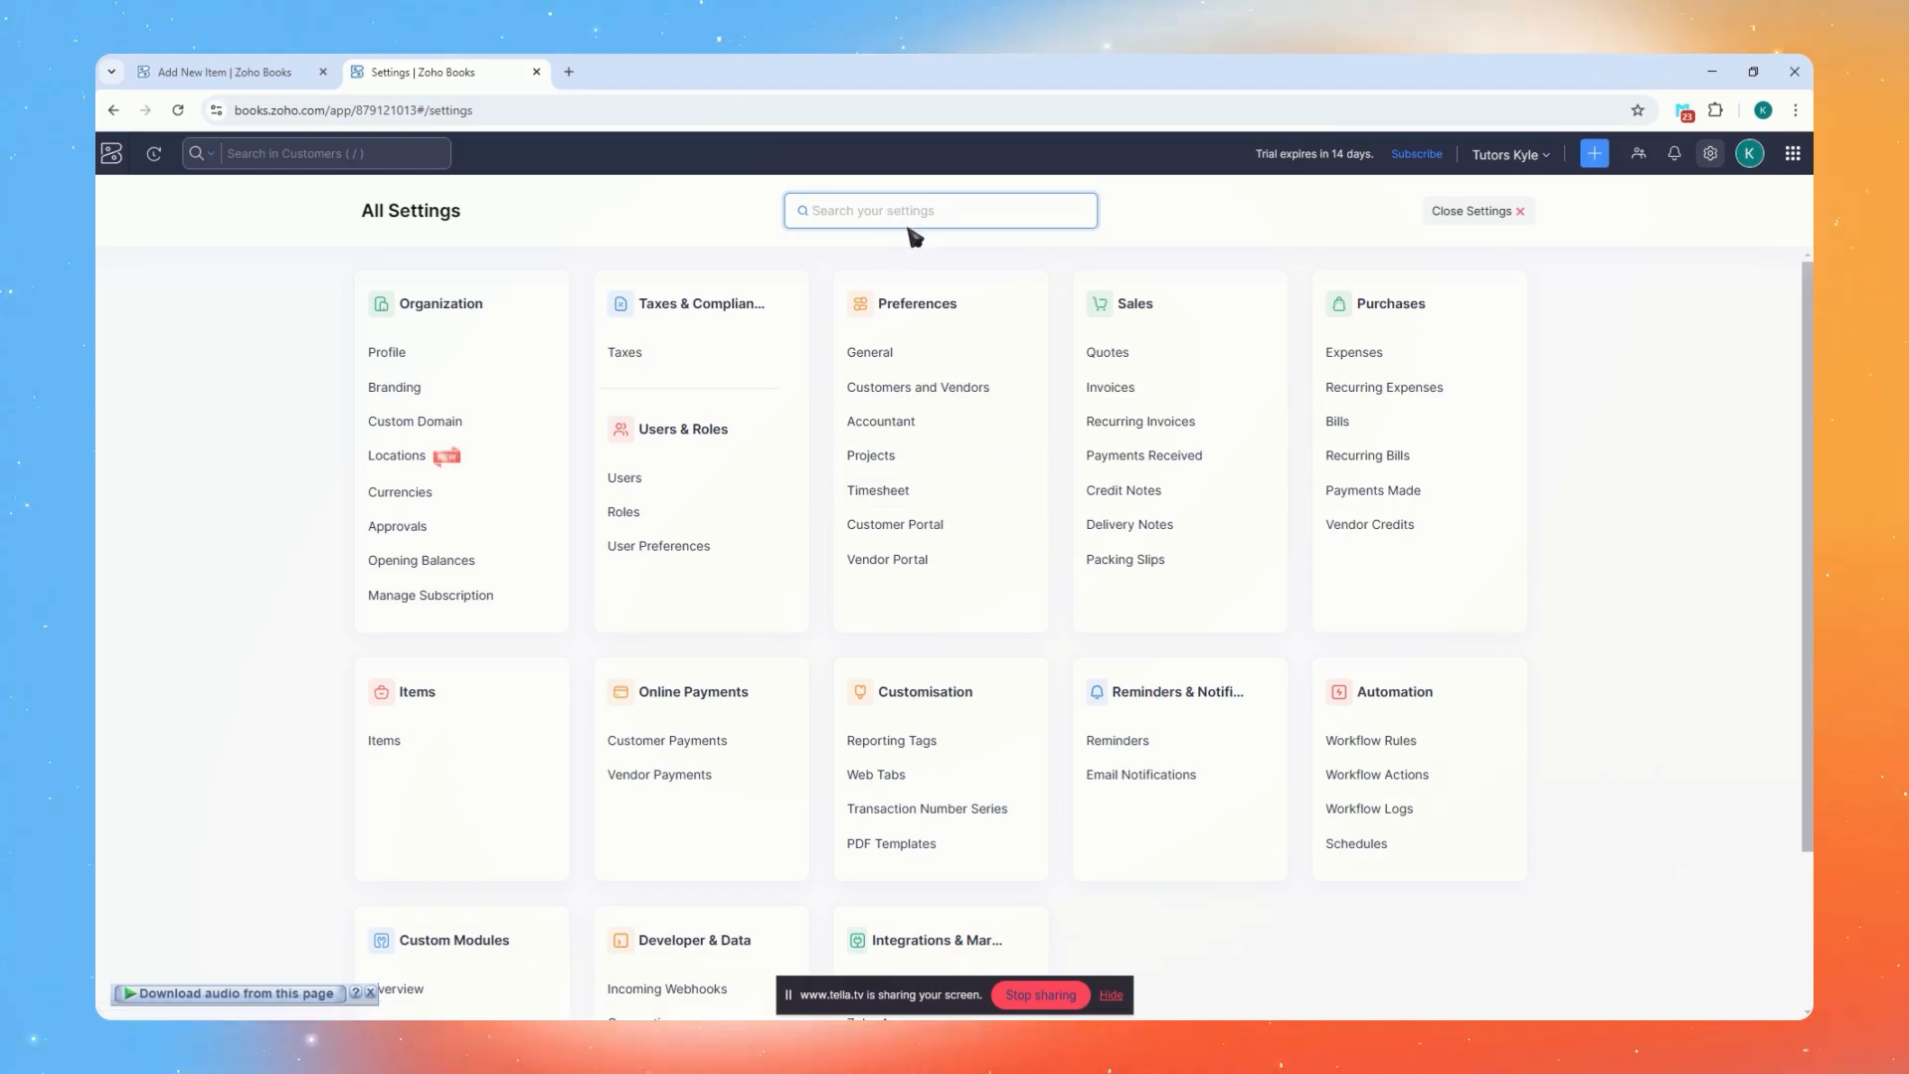
type("currency")
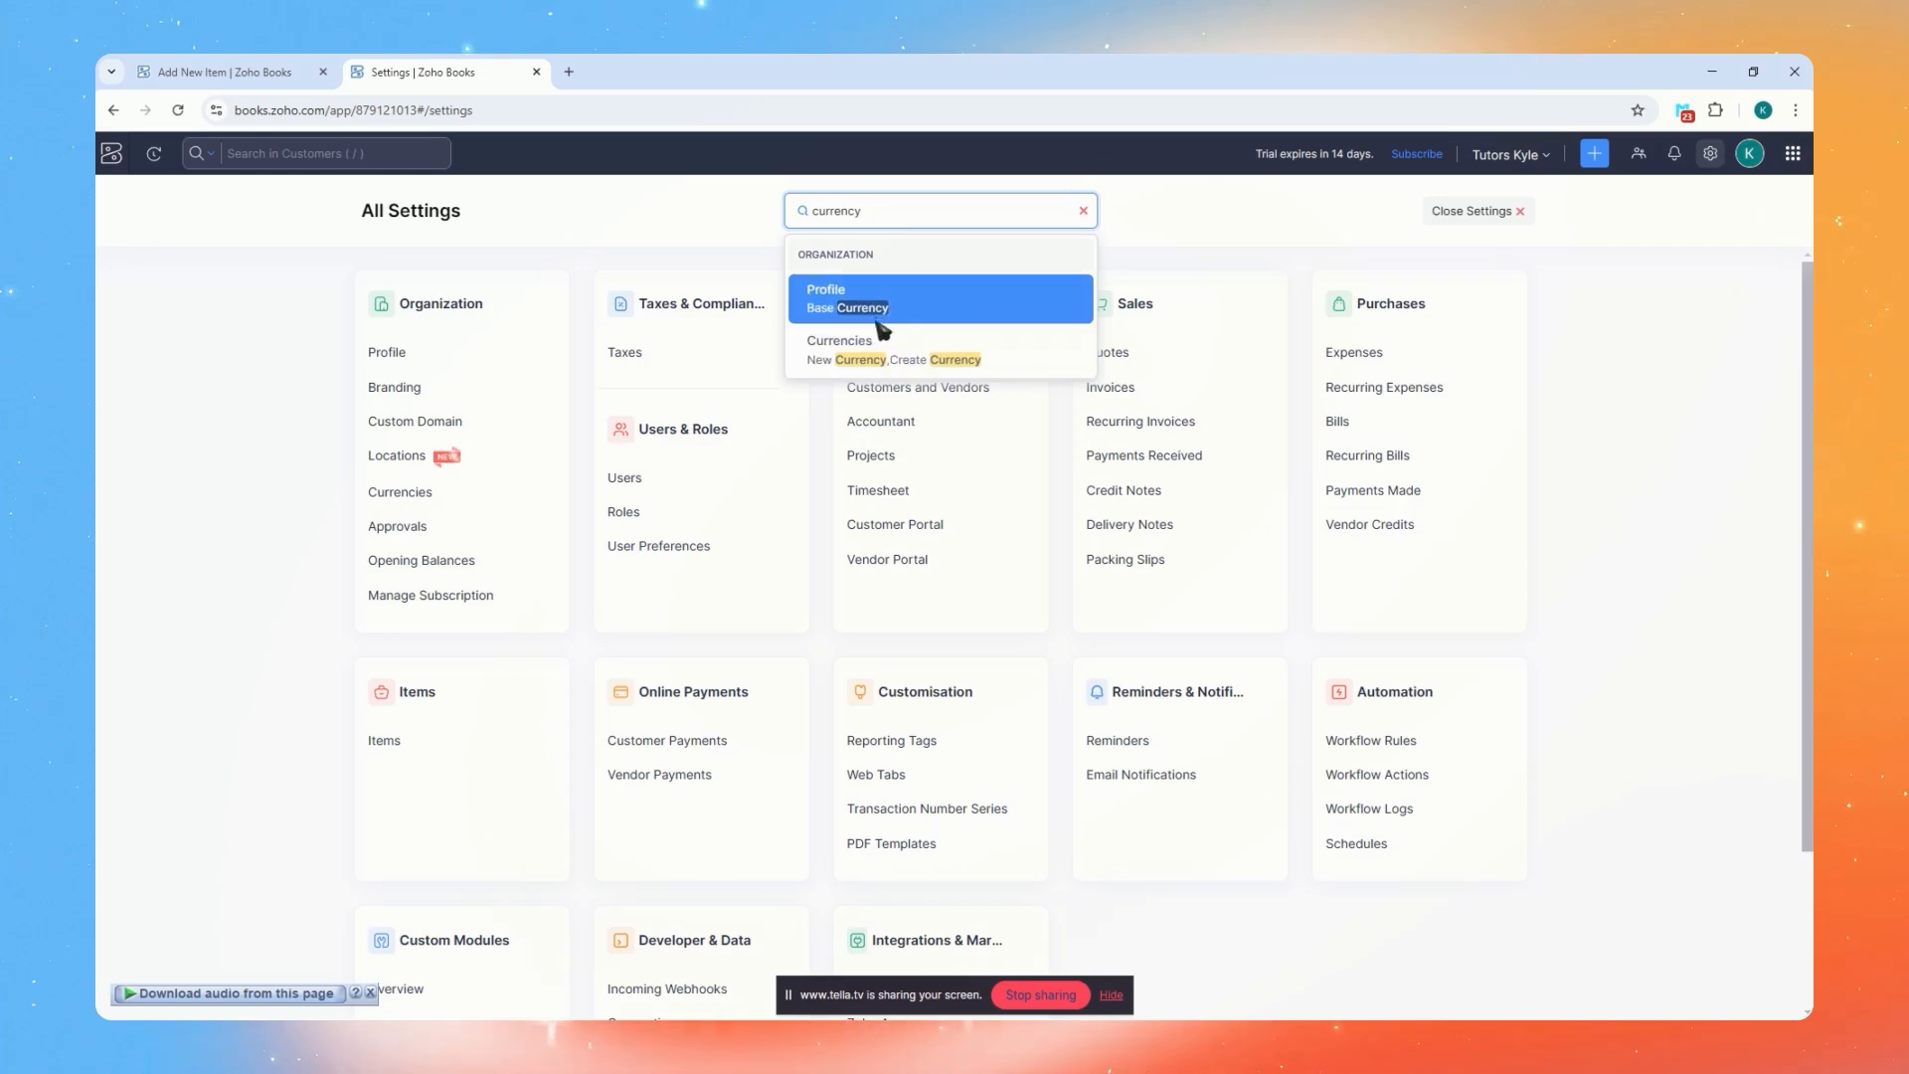
left_click(845, 304)
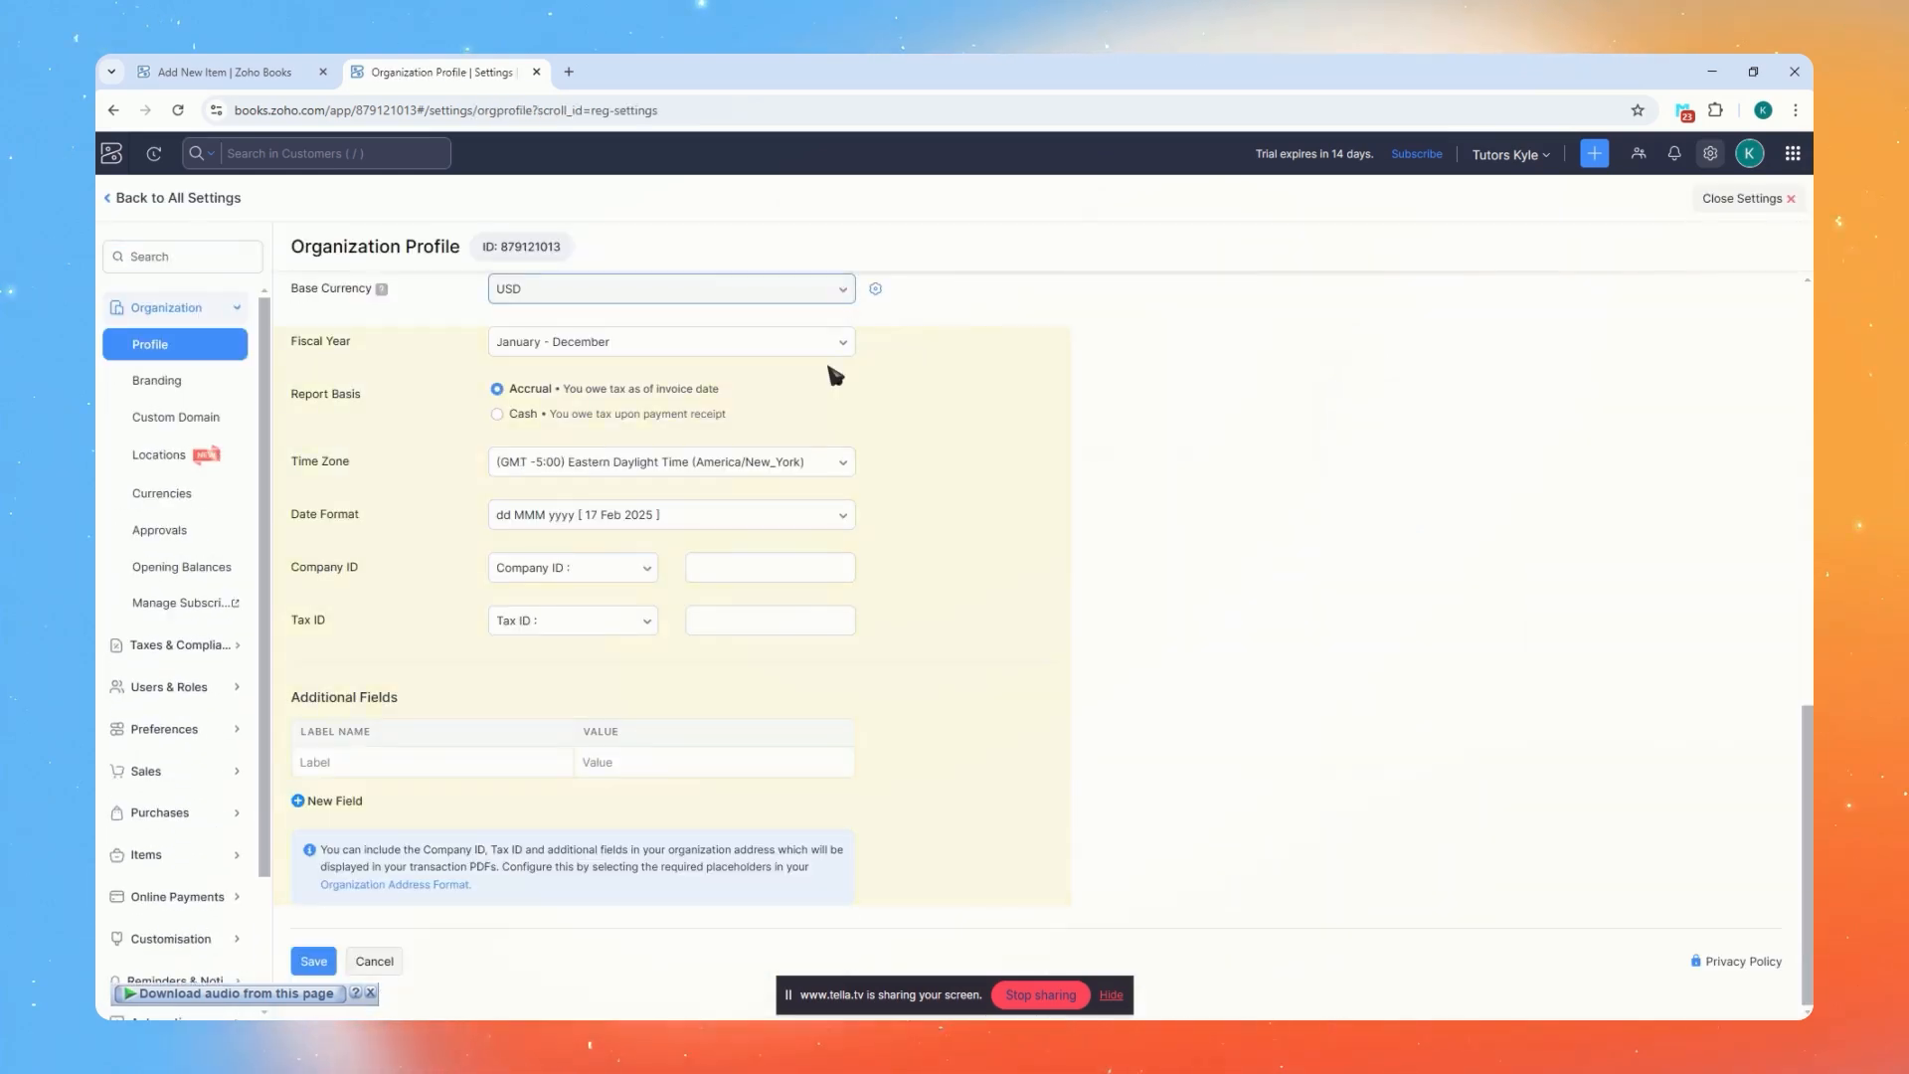
View the base currency's editing options without changing them, and close the duplicate browser tab
scroll(853, 423, "up", 2)
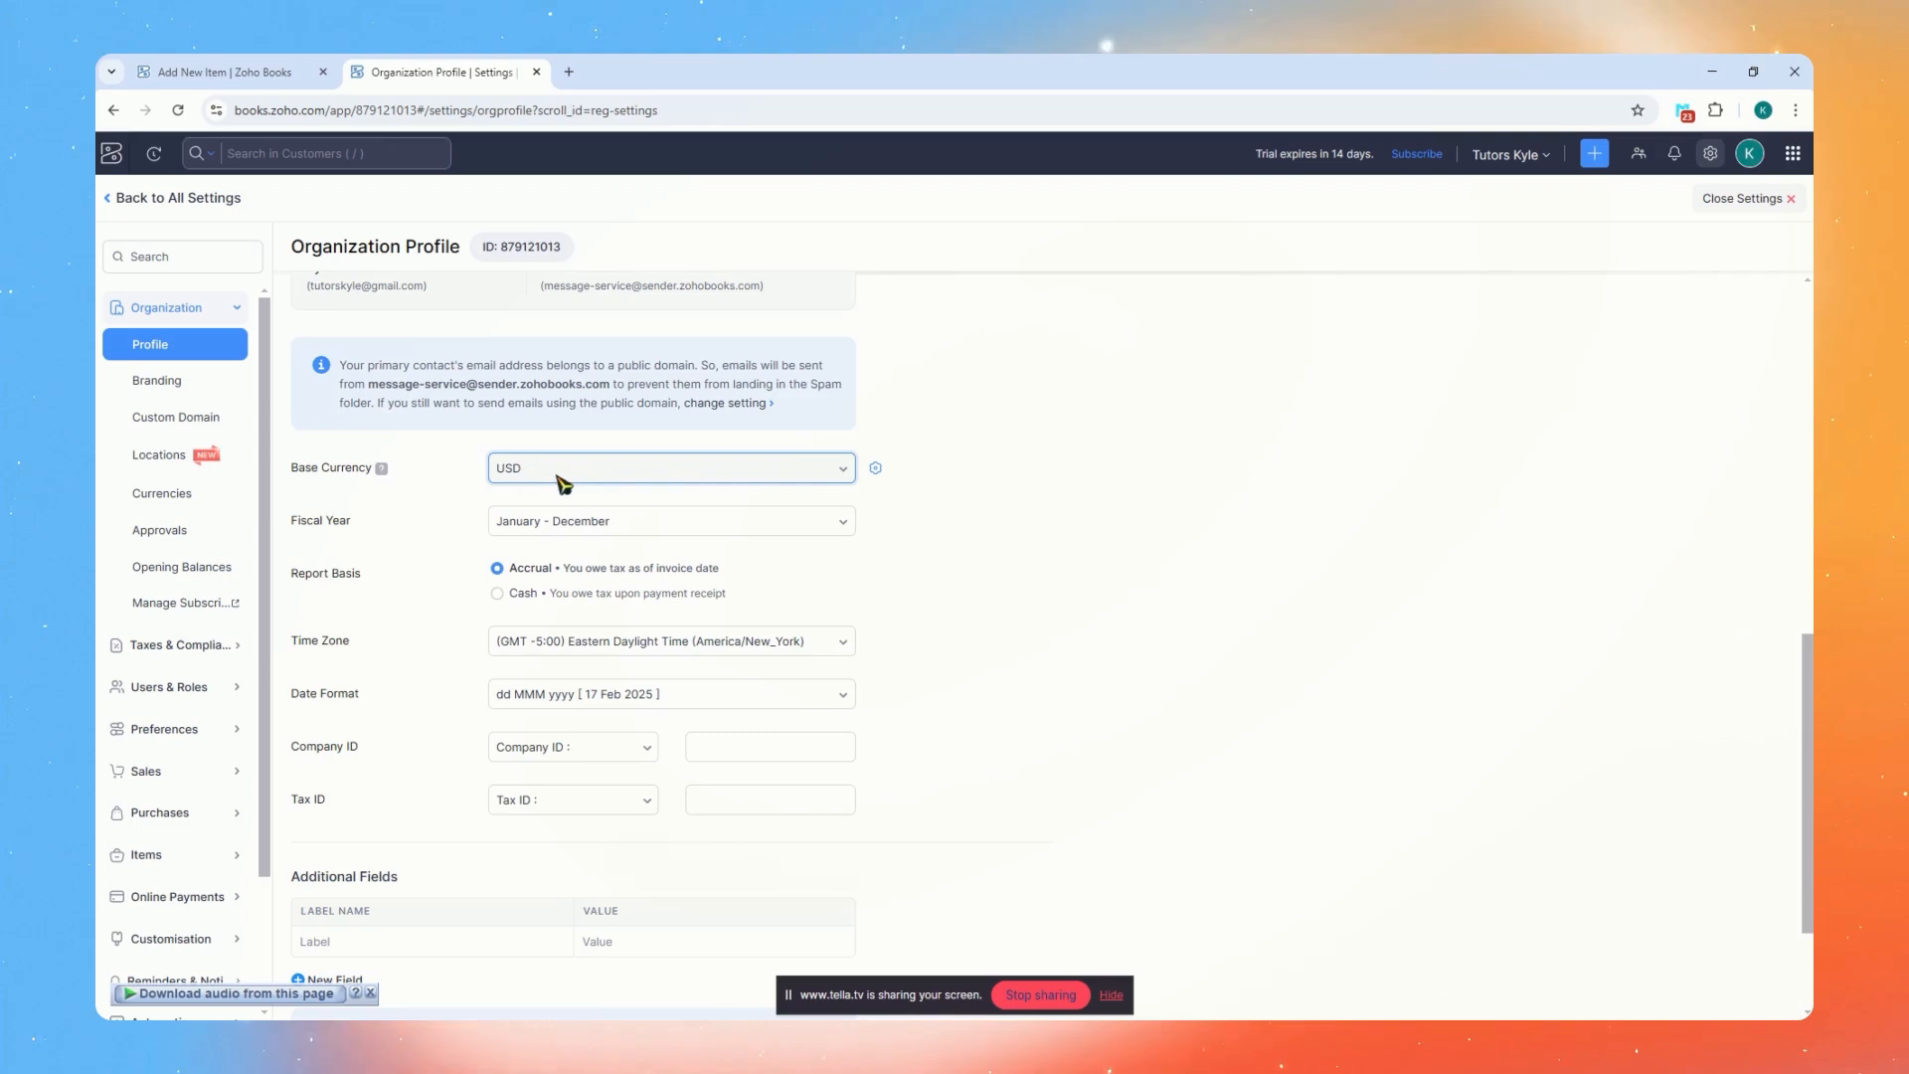
left_click(876, 469)
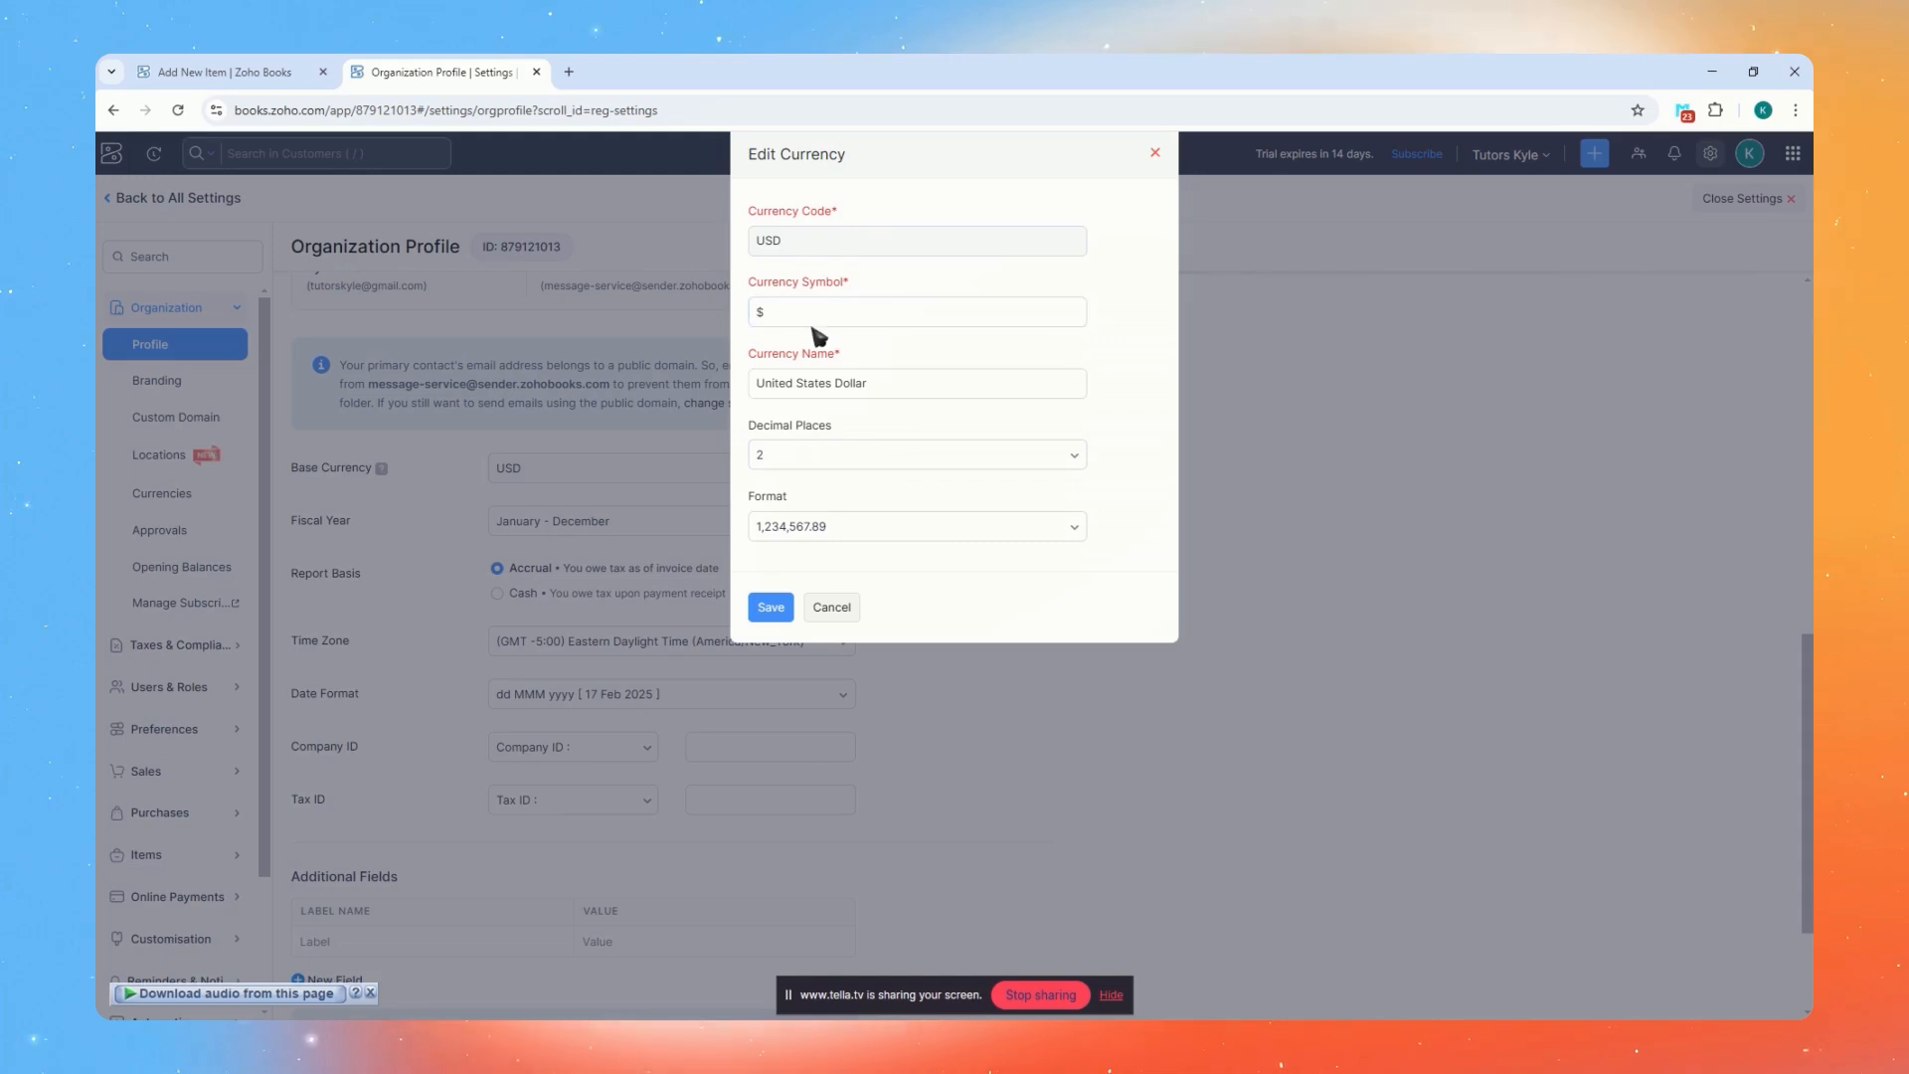
left_click(536, 72)
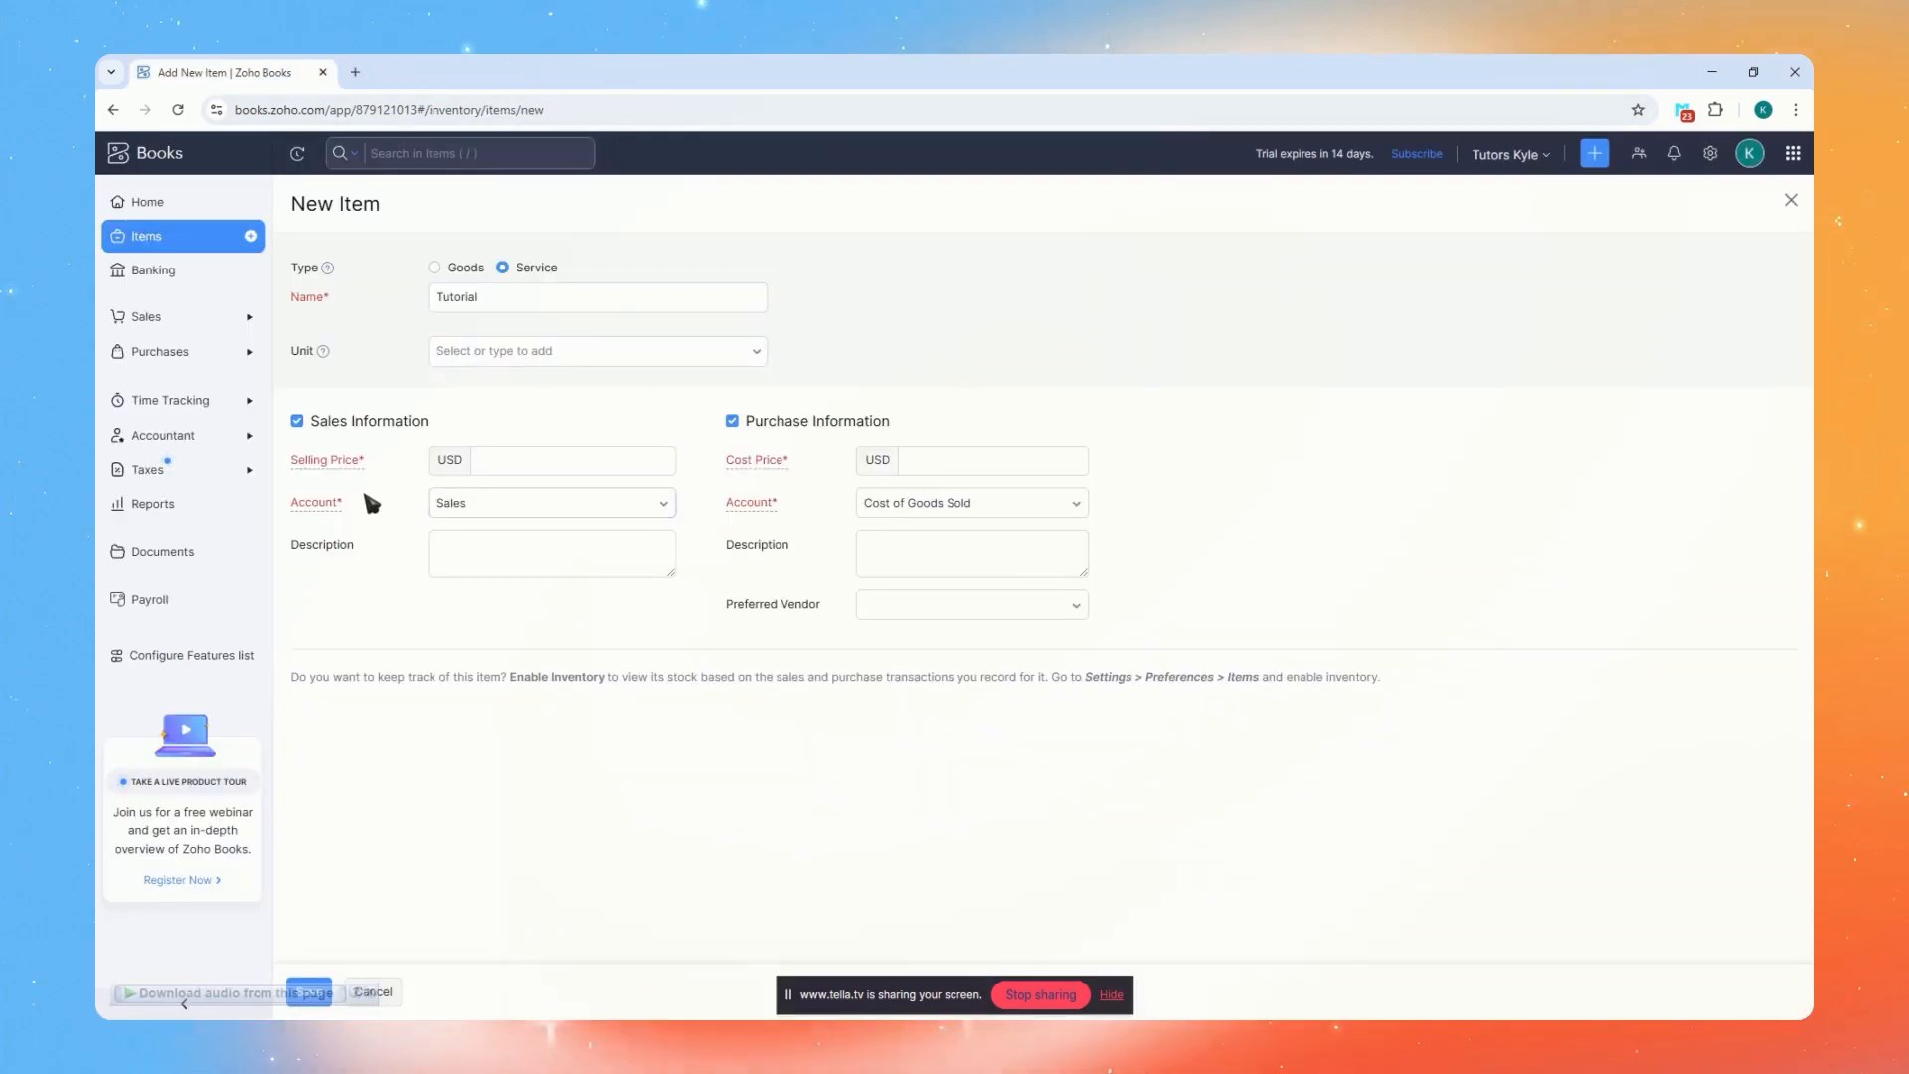
Set the Tutorial item's selling price to 15 USD, keep Sales as the sales account and enter the sales description "tutorial"
left_click(572, 463)
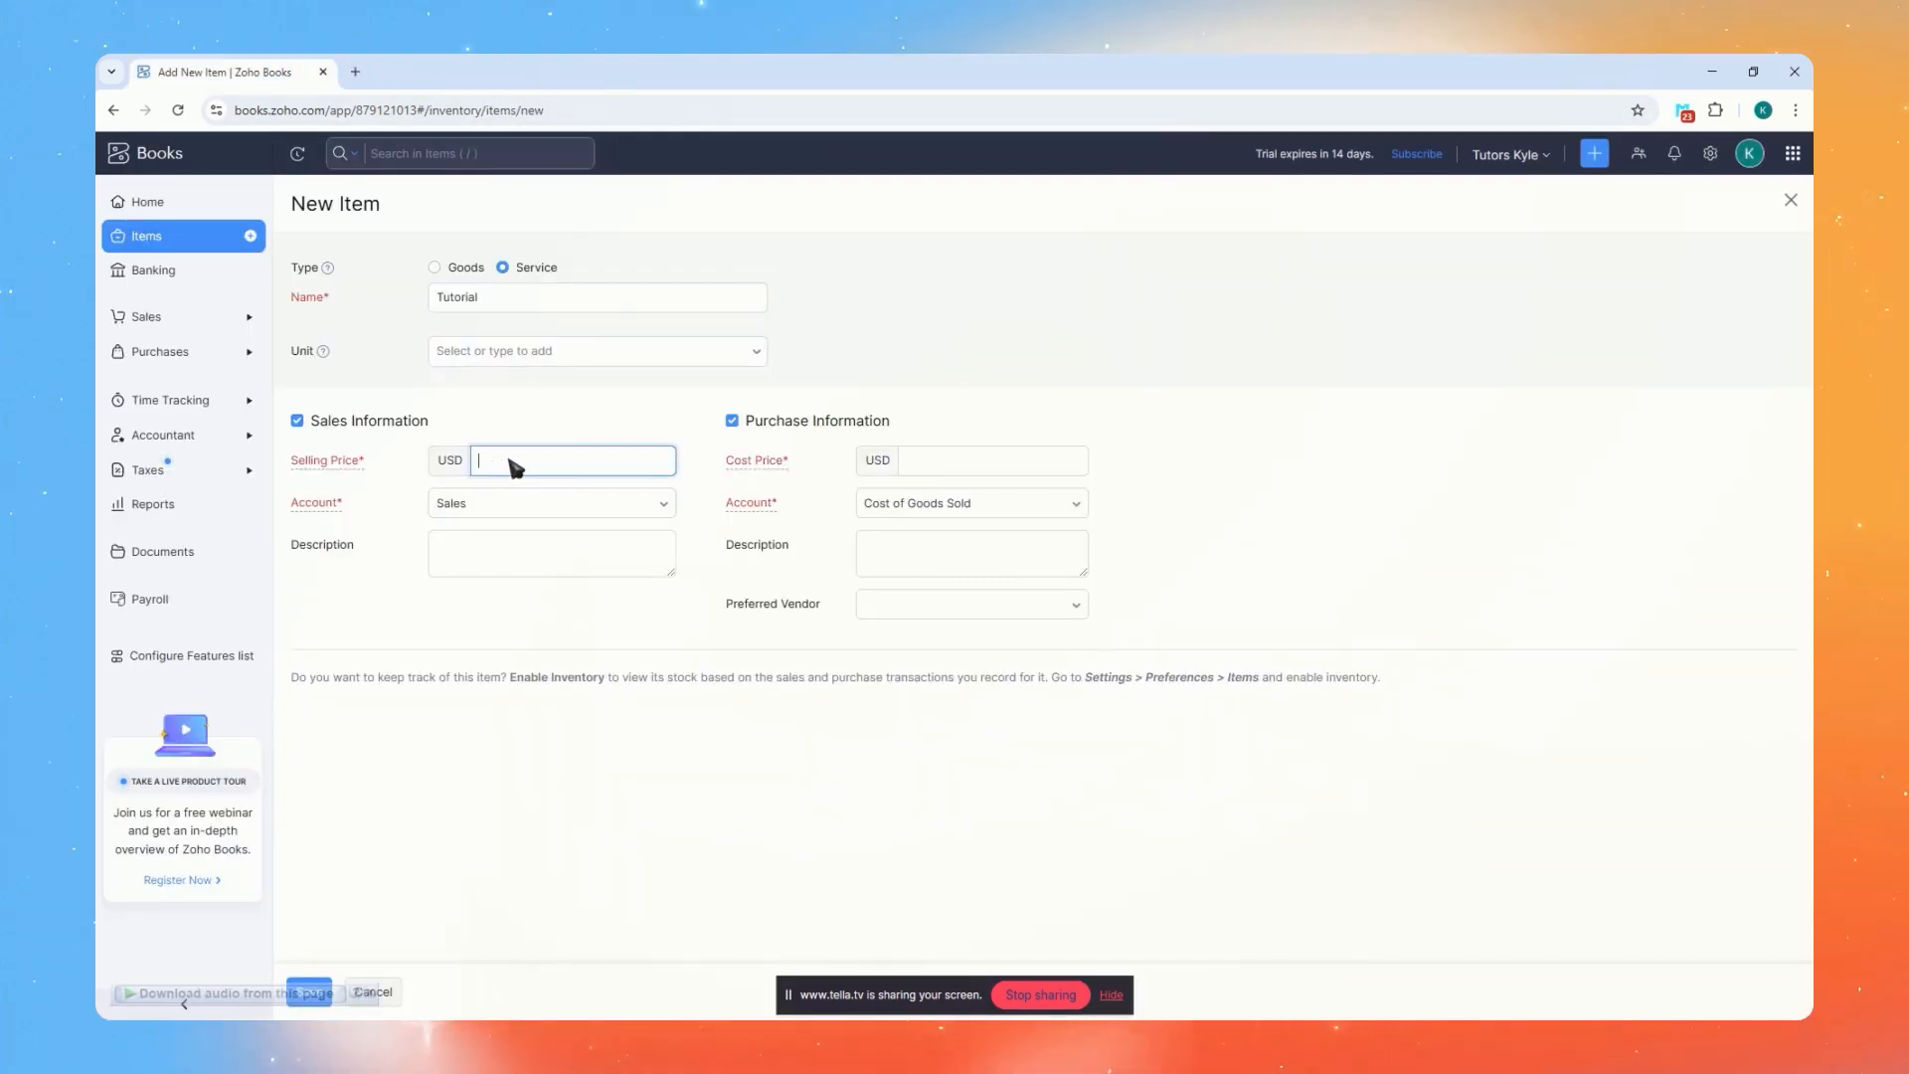
left_click(547, 515)
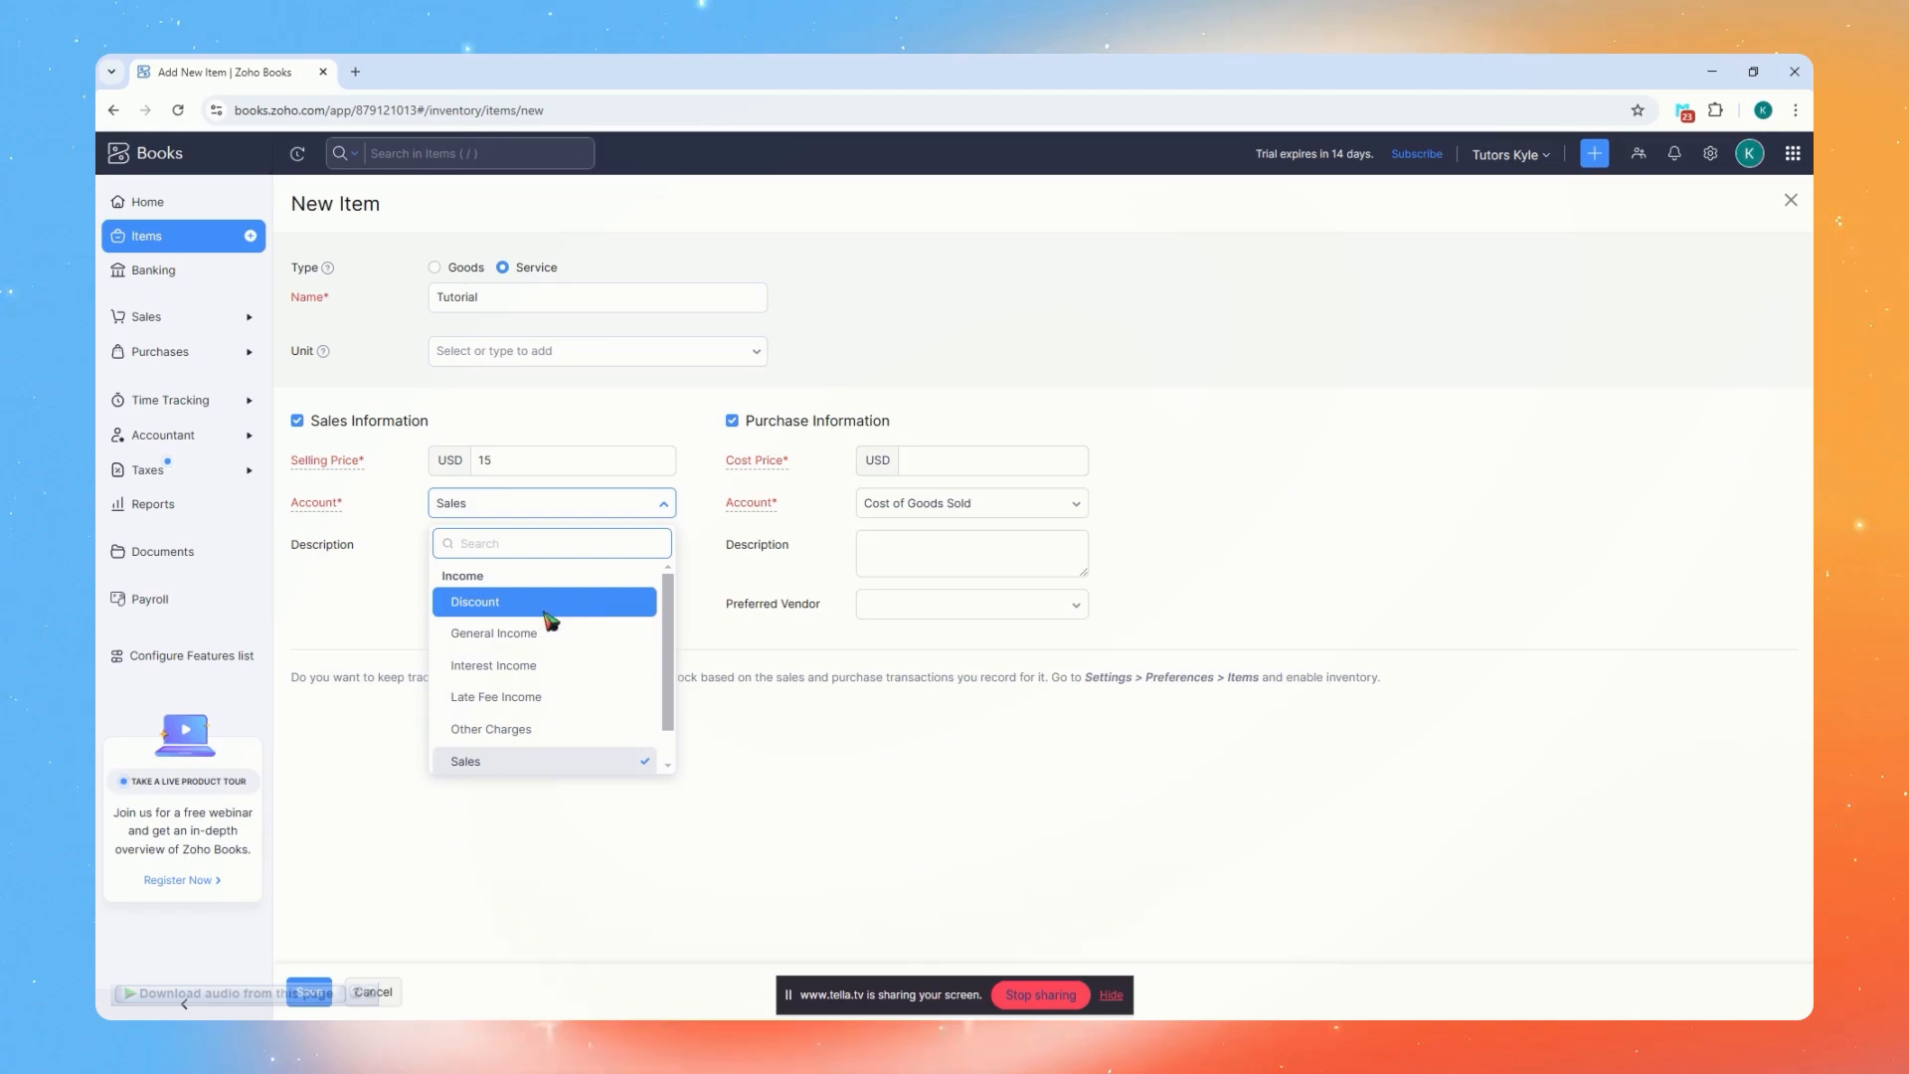
scroll(549, 621, "down", 1)
left_click(552, 726)
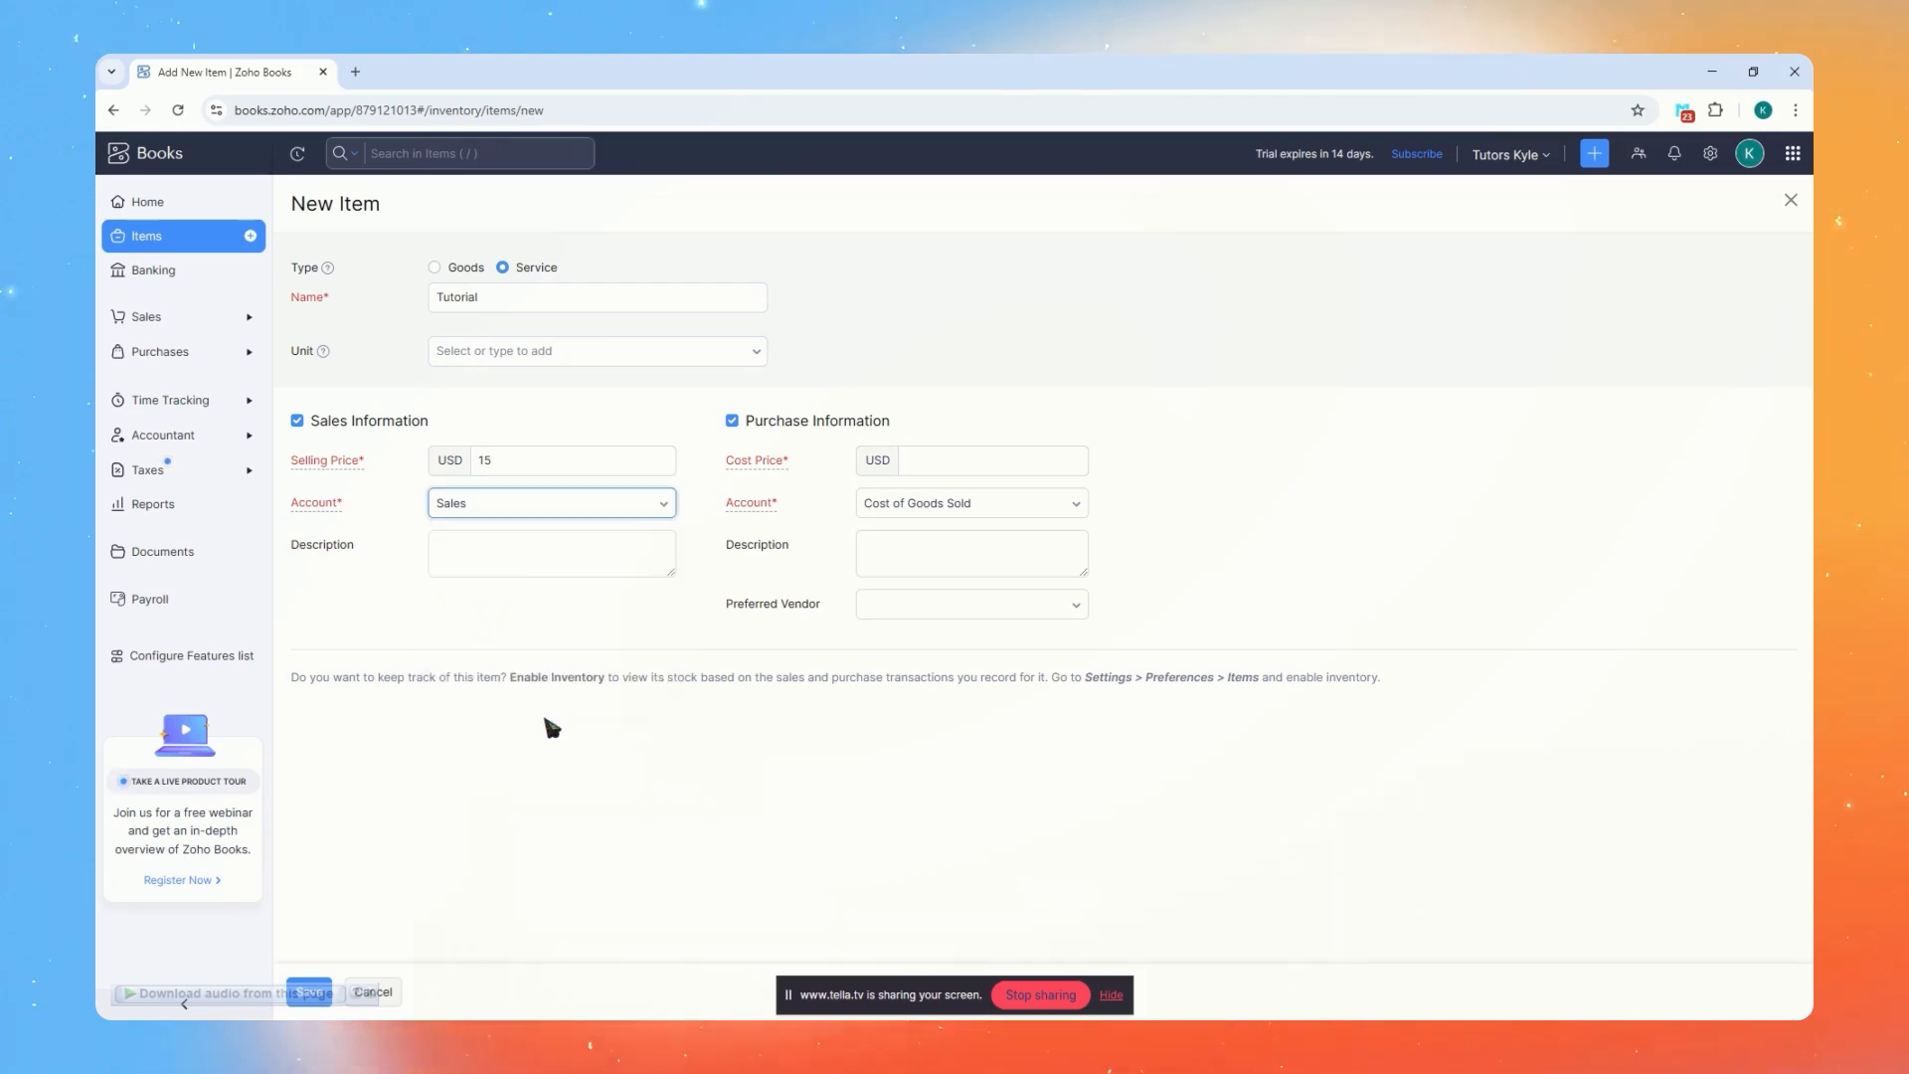
left_click(527, 556)
type("tutorial")
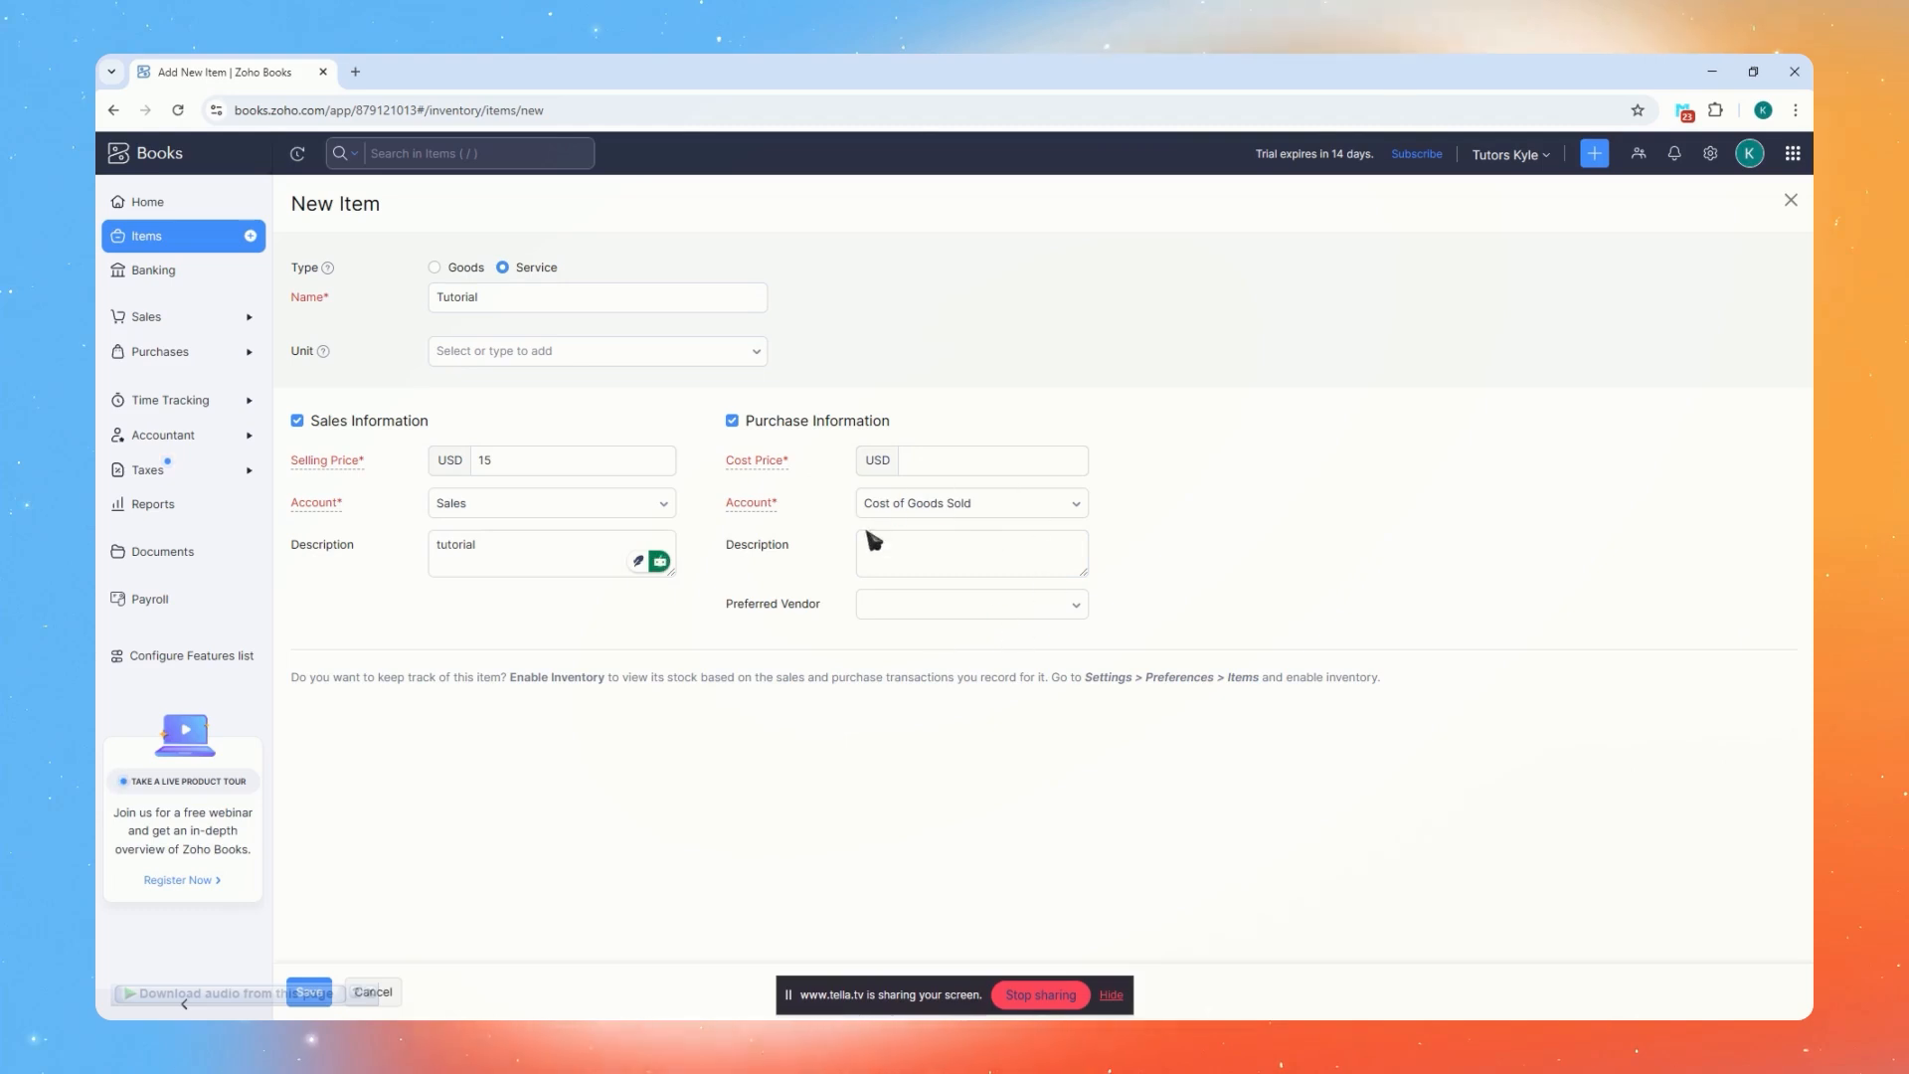
Switch the item's purchase information off and on again, and set its purchase account to Office Supplies
left_click(733, 420)
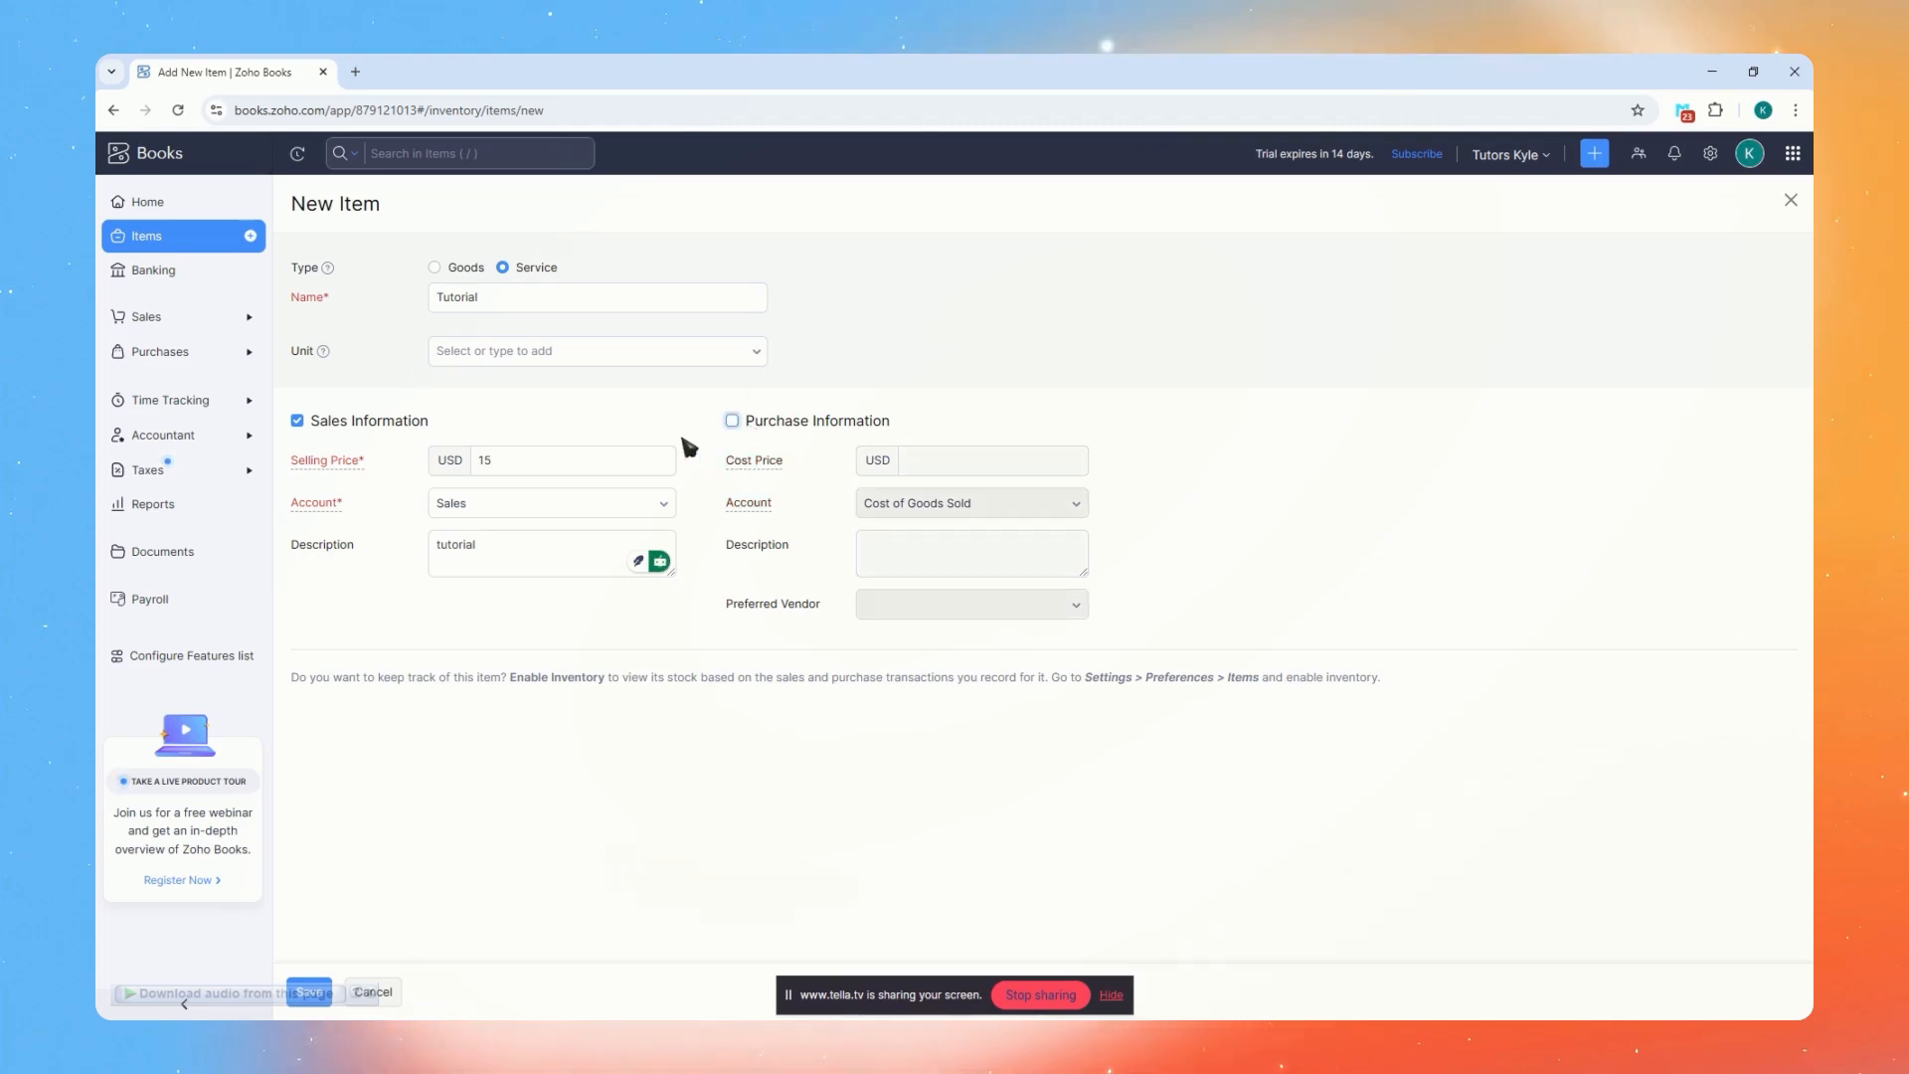
left_click(733, 421)
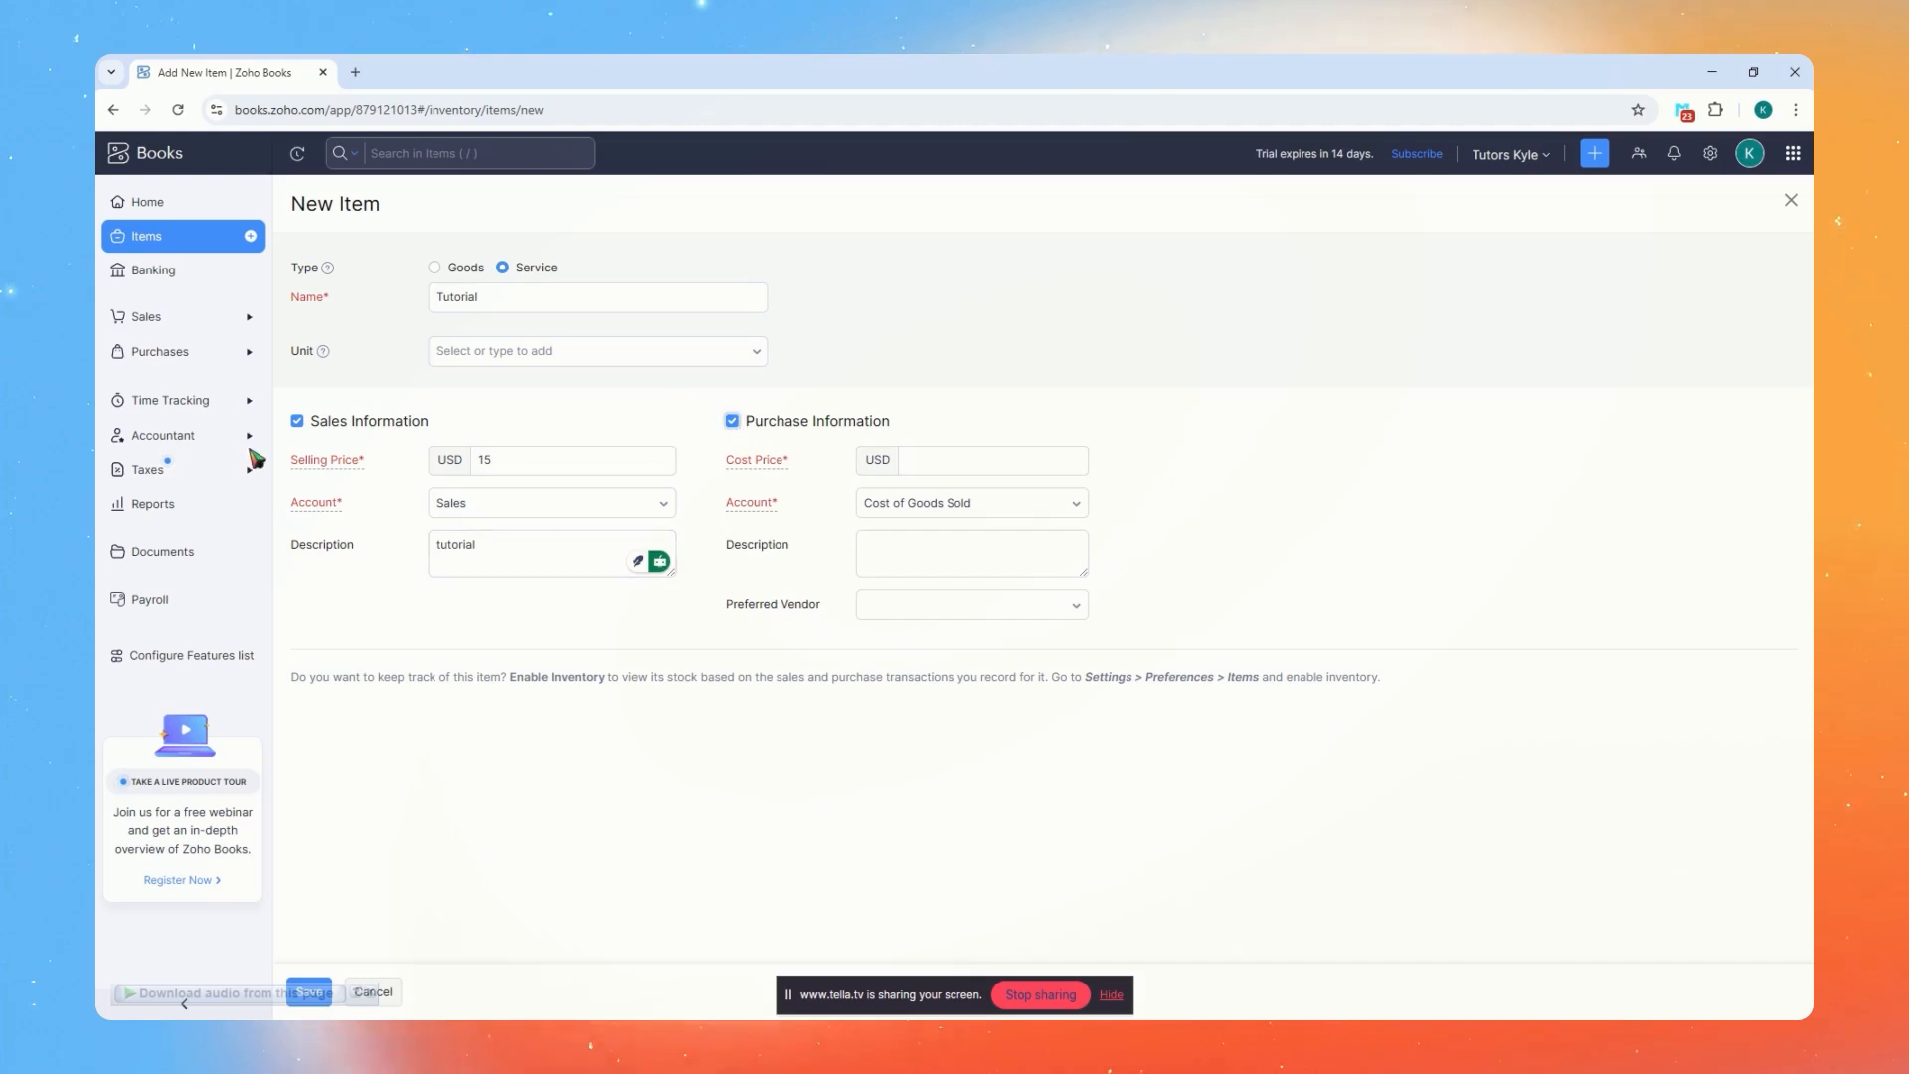
left_click(900, 503)
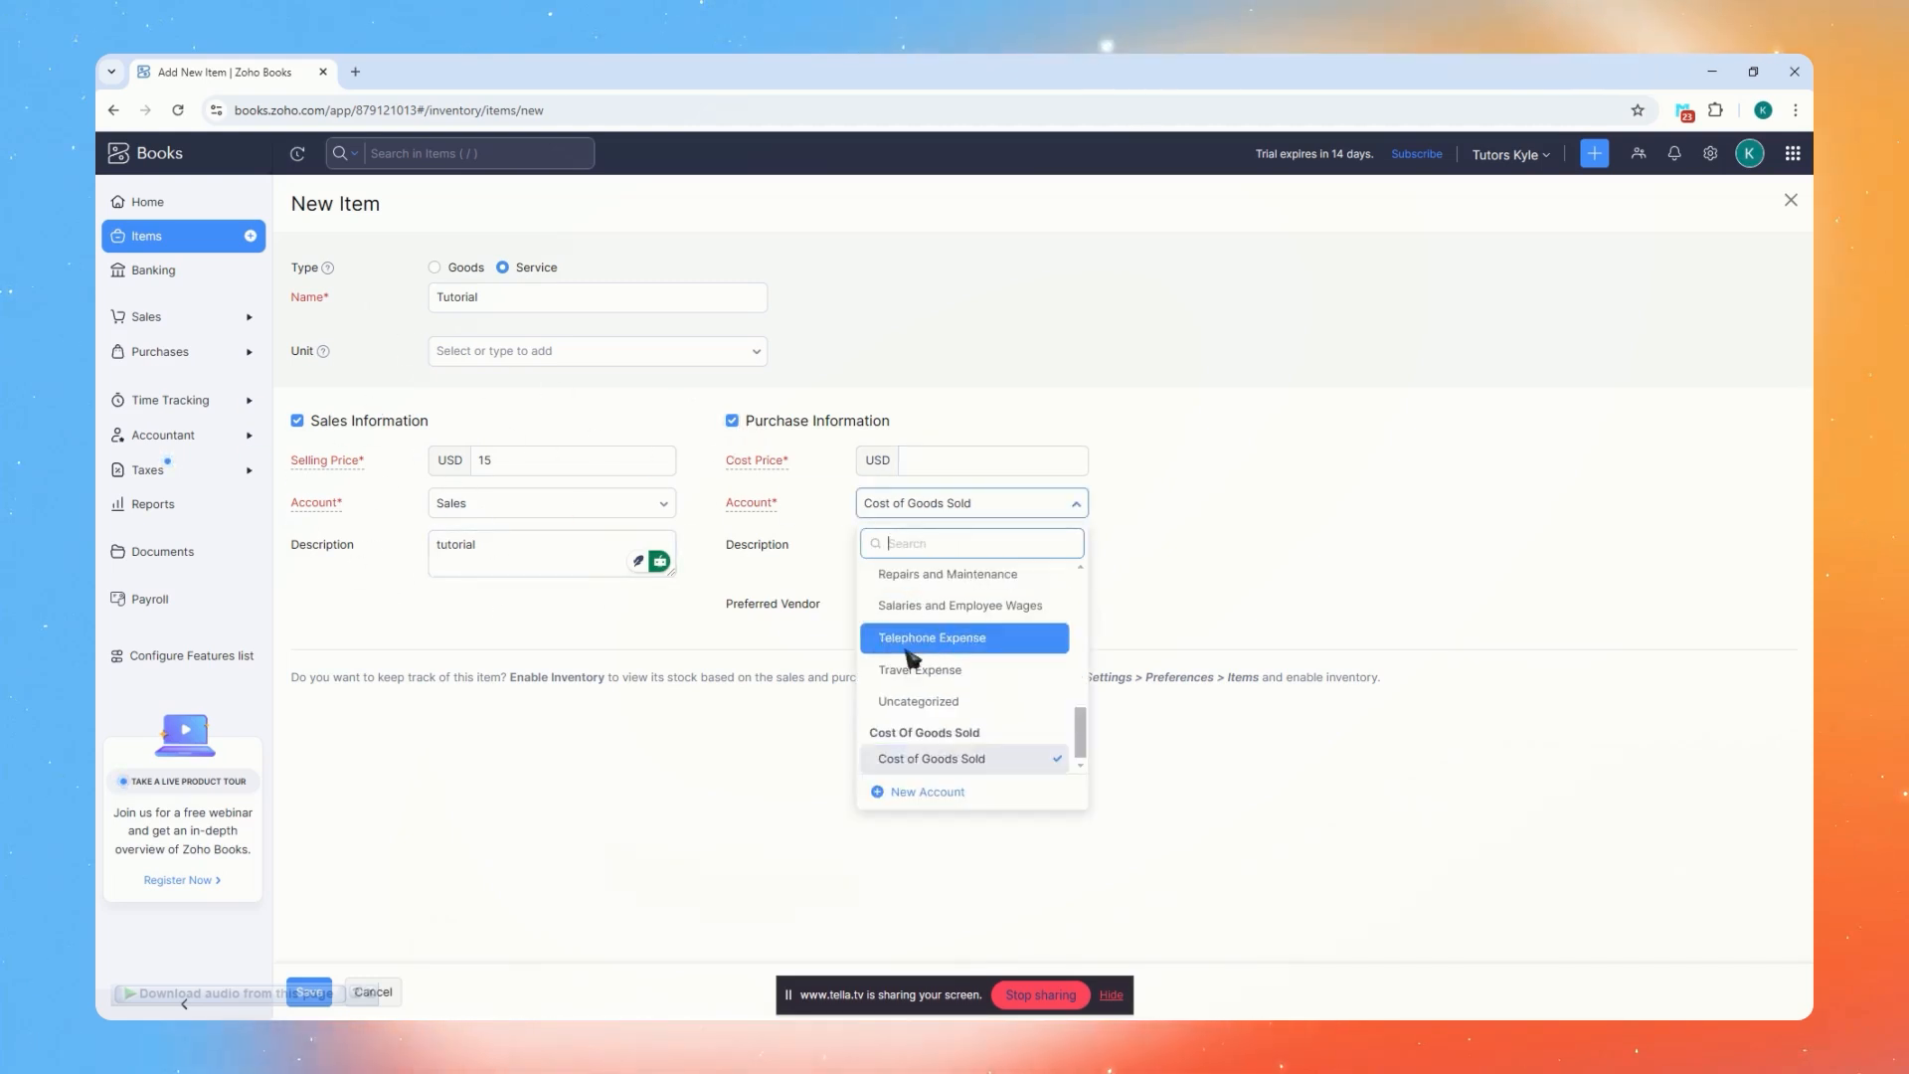
scroll(942, 677, "up", 3)
scroll(943, 677, "up", 5)
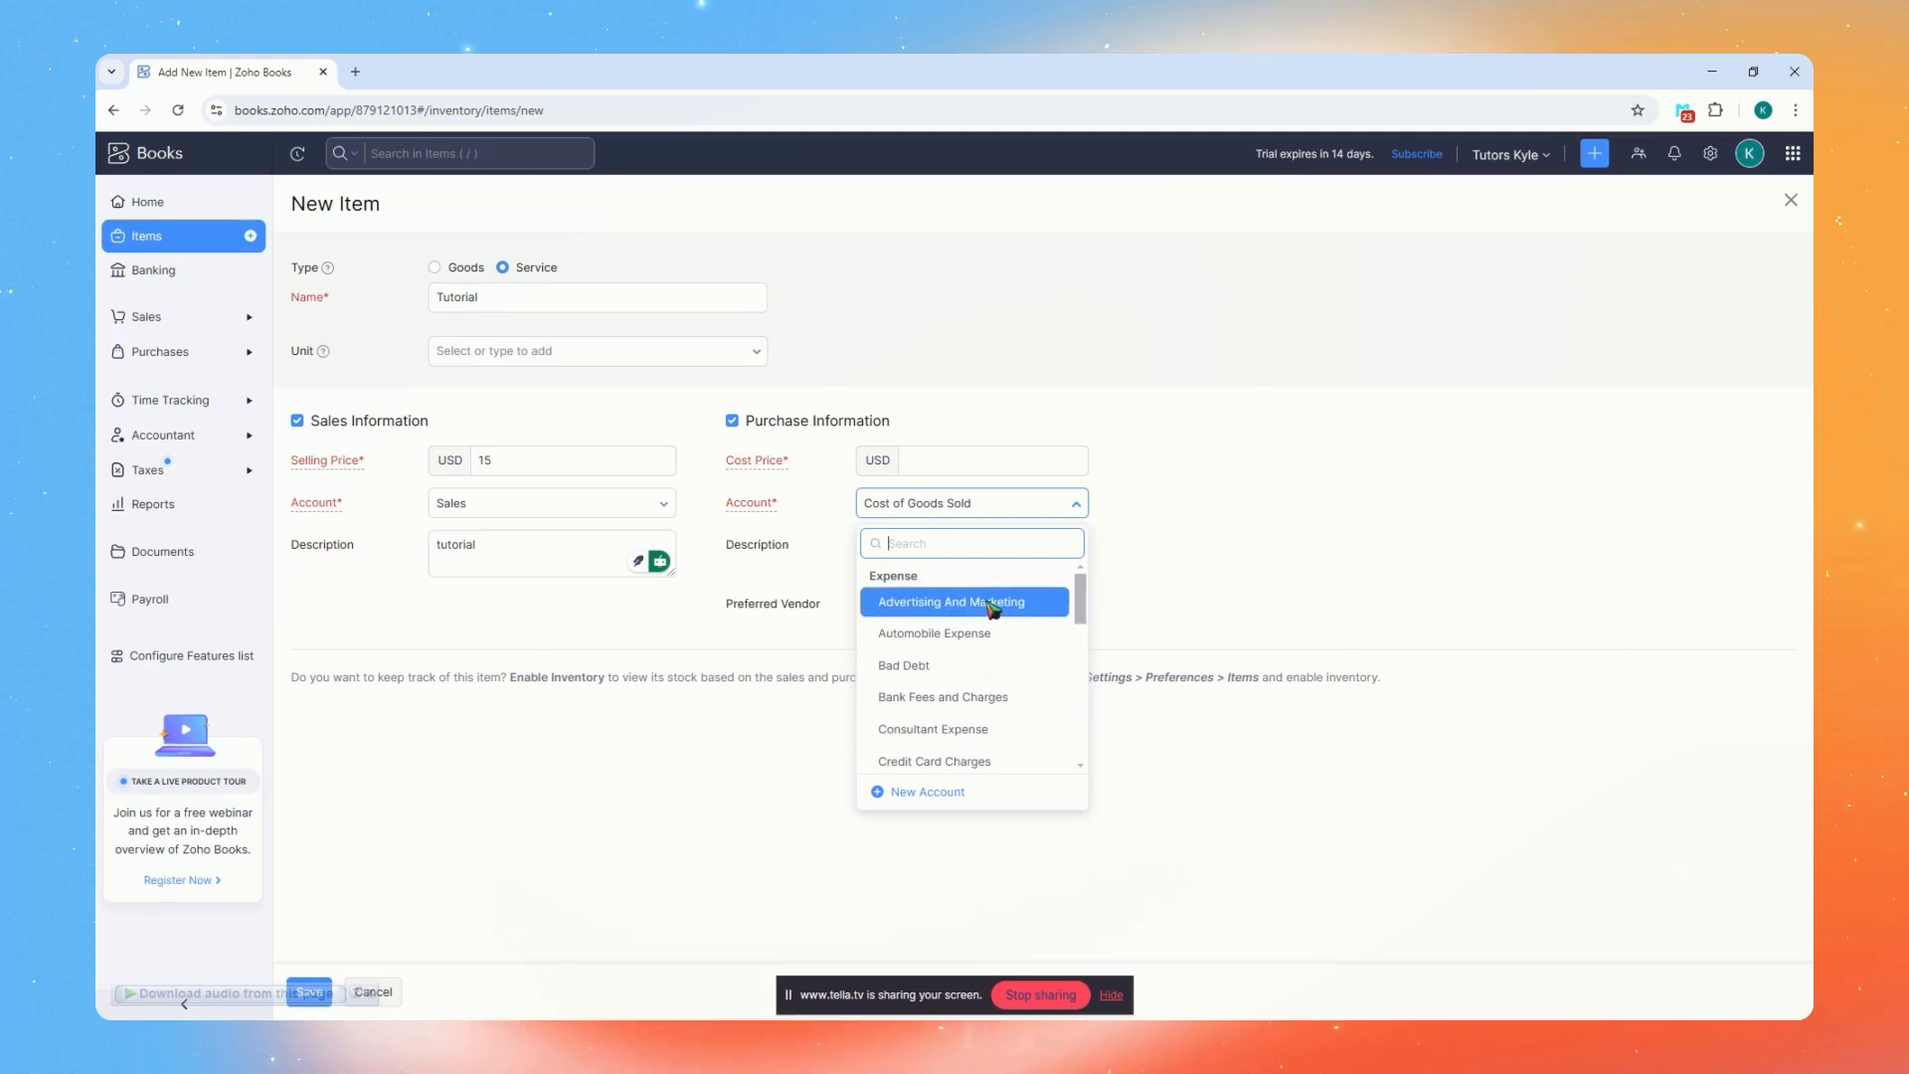
scroll(965, 611, "down", 3)
scroll(969, 637, "down", 4)
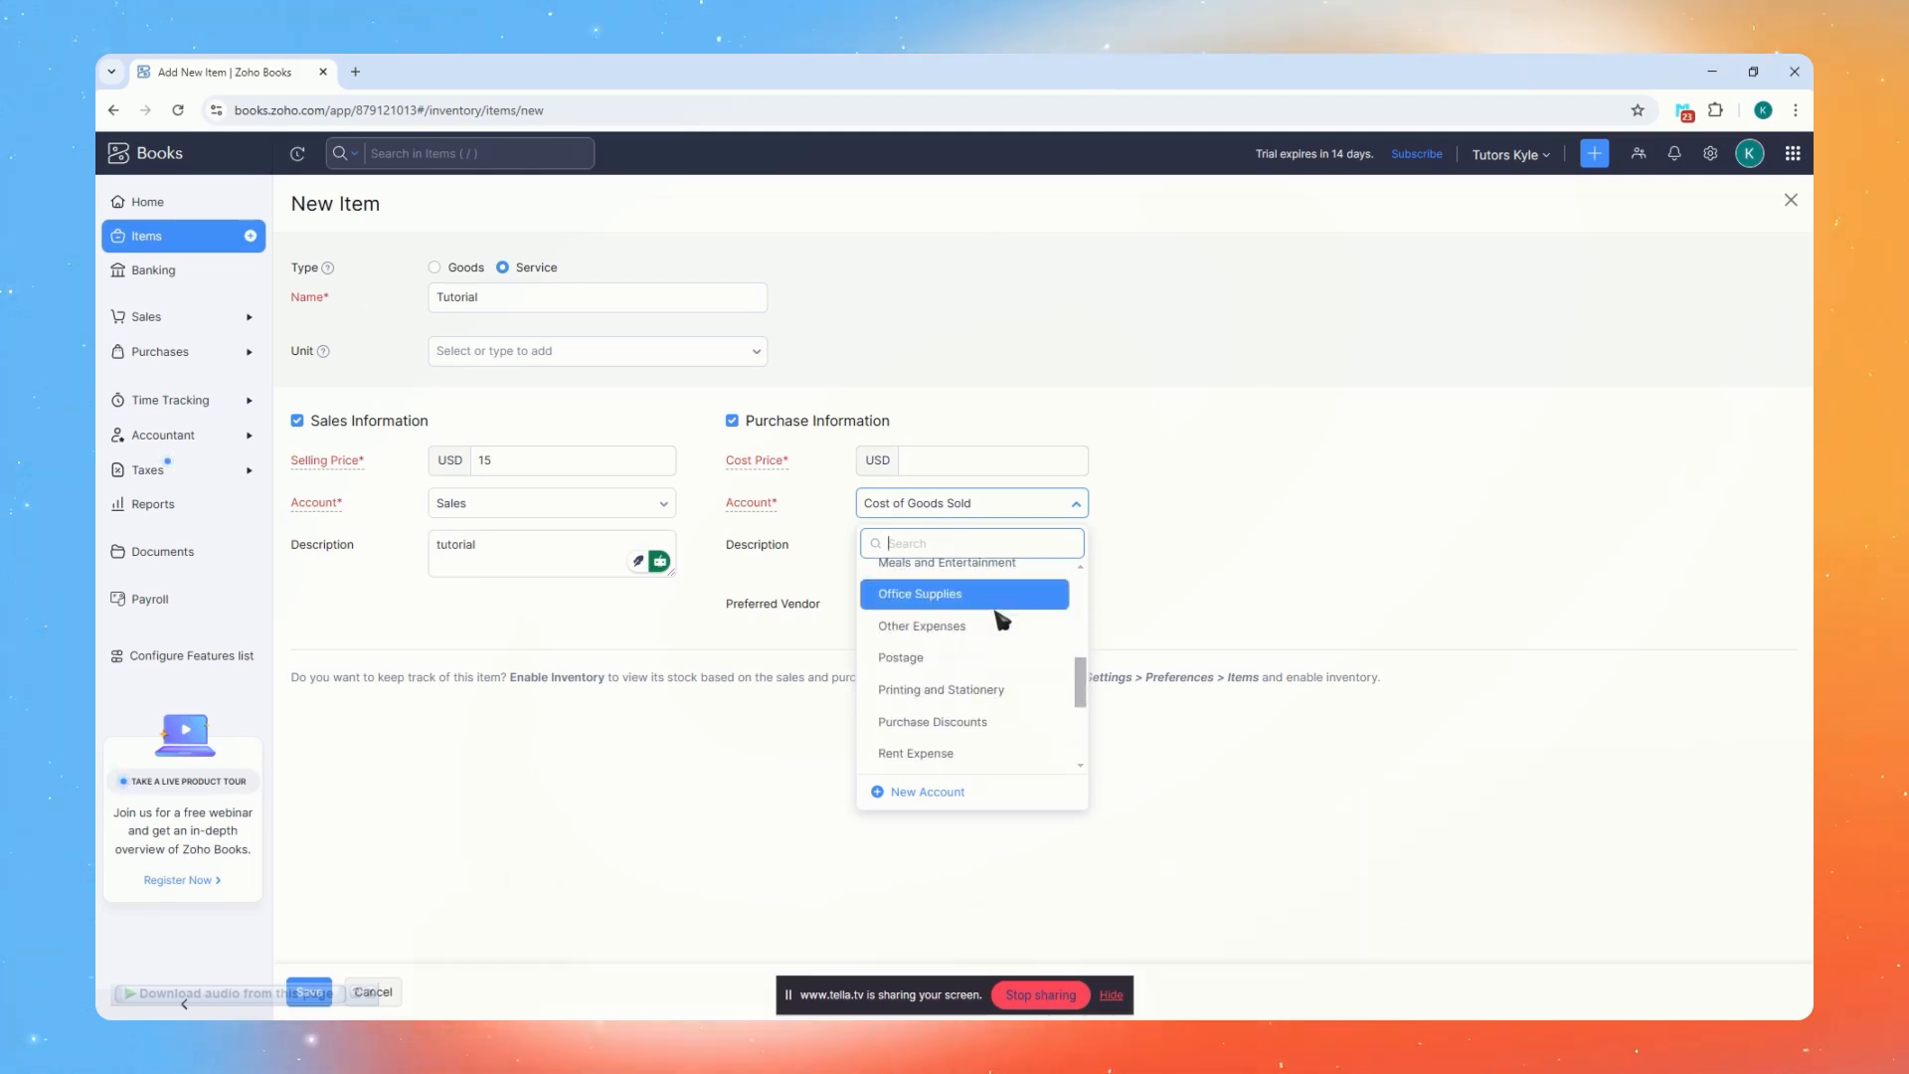
left_click(982, 597)
Set the cost price to 15 USD, leave the purchase description and preferred vendor empty, and save the item
left_click(971, 472)
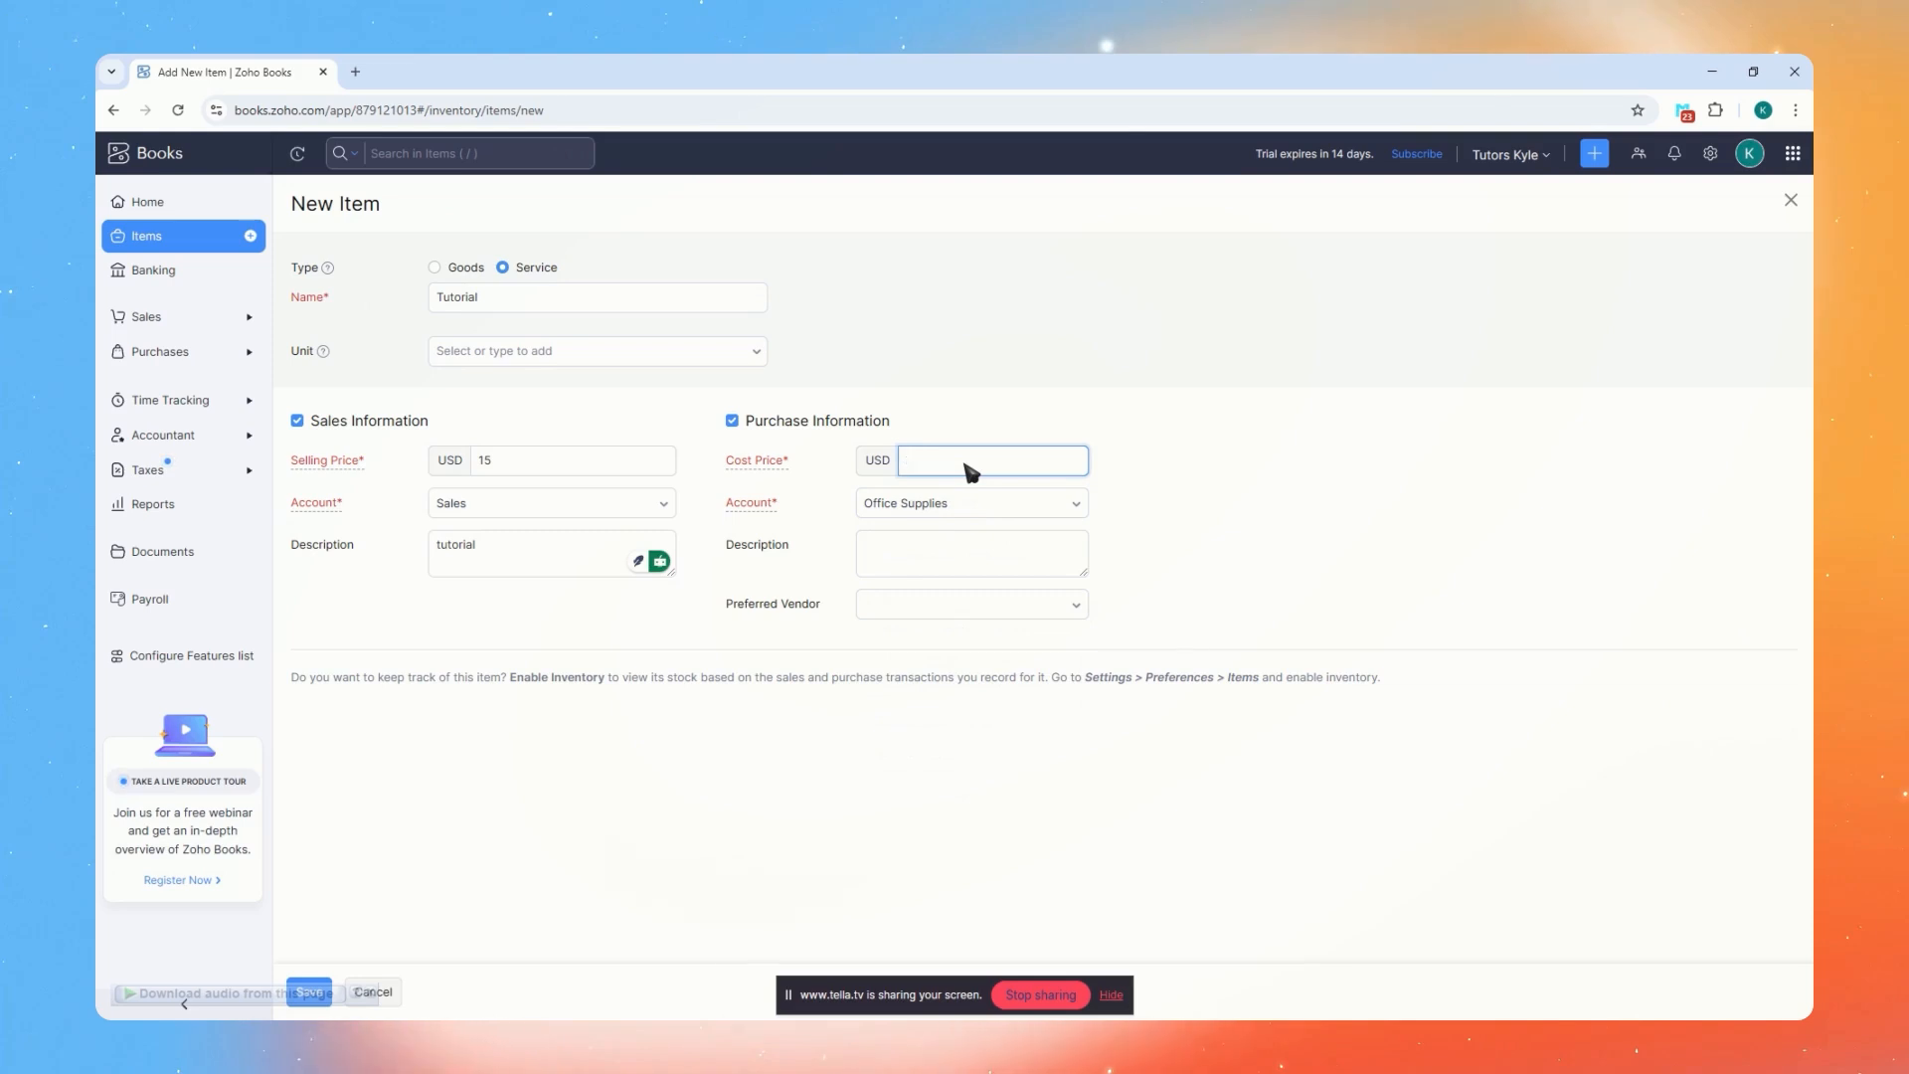
type("15")
left_click(926, 567)
left_click(895, 606)
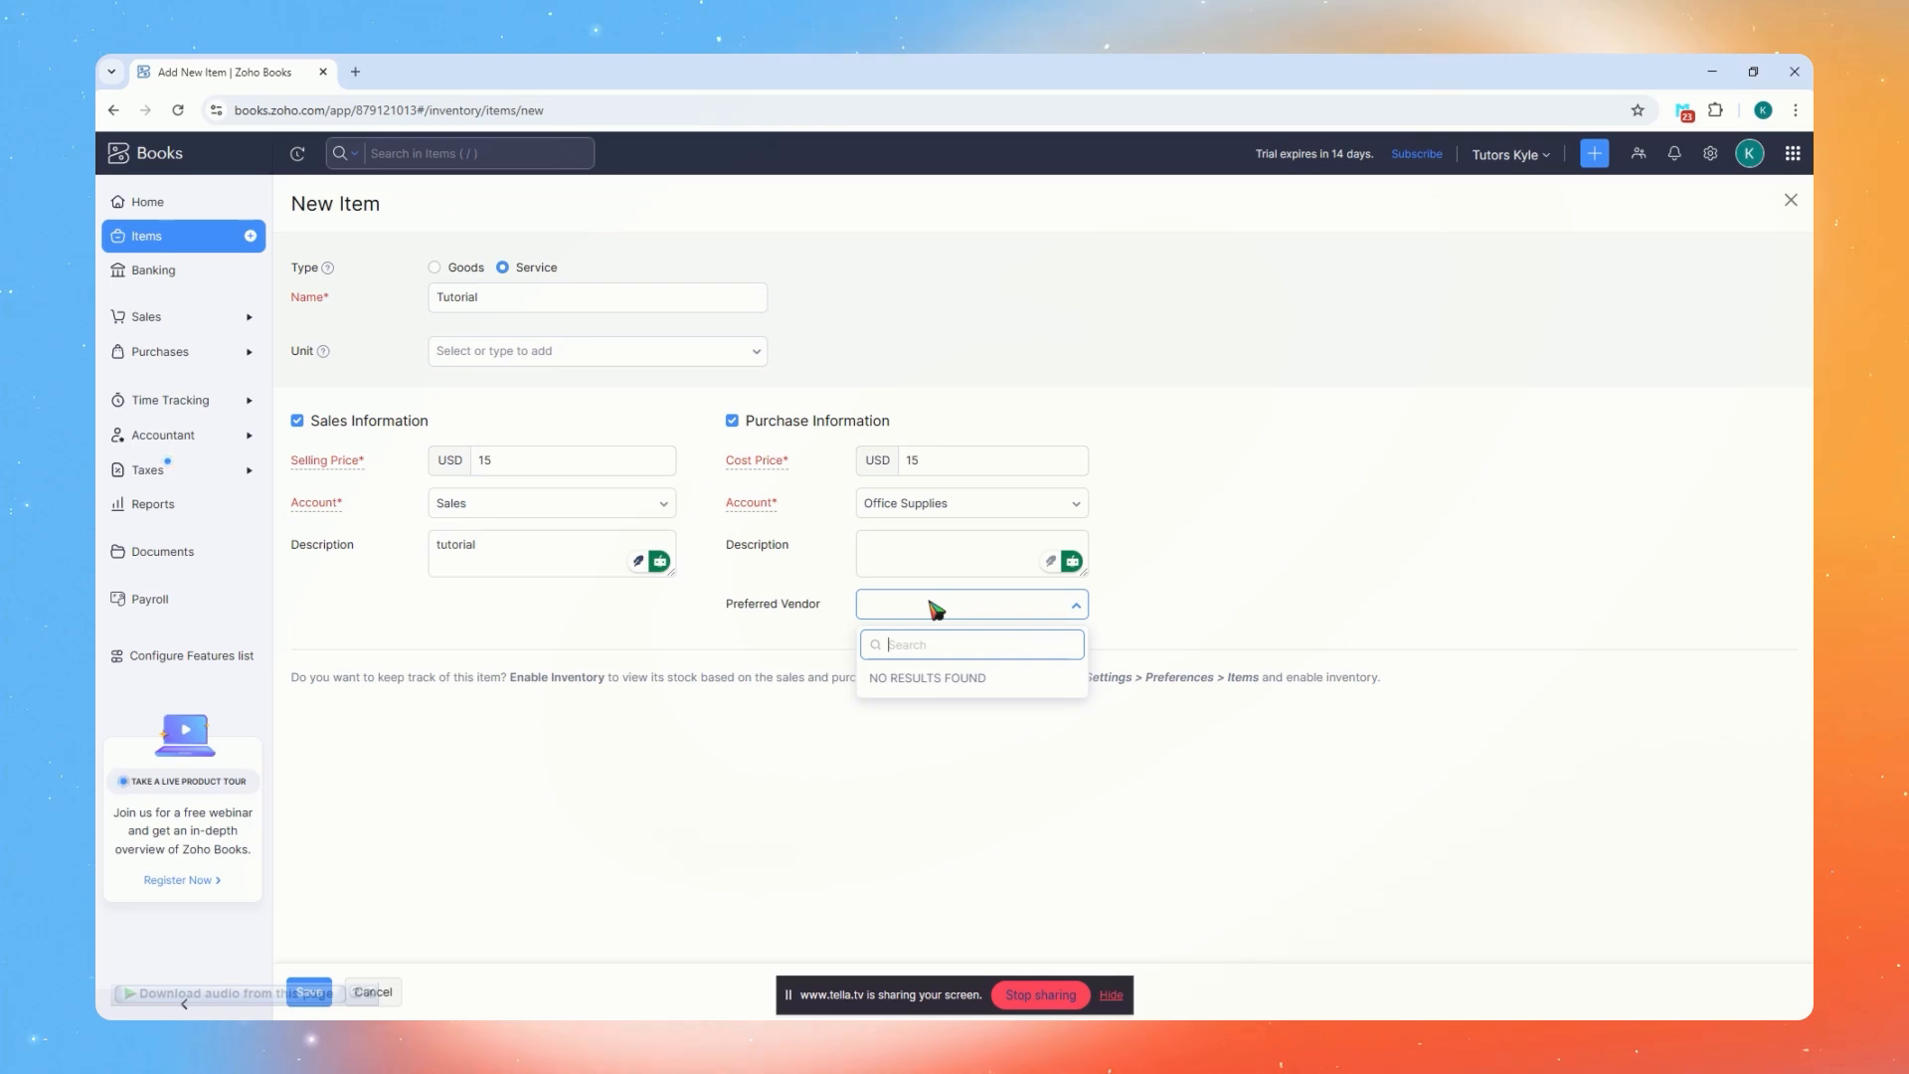
left_click(1156, 503)
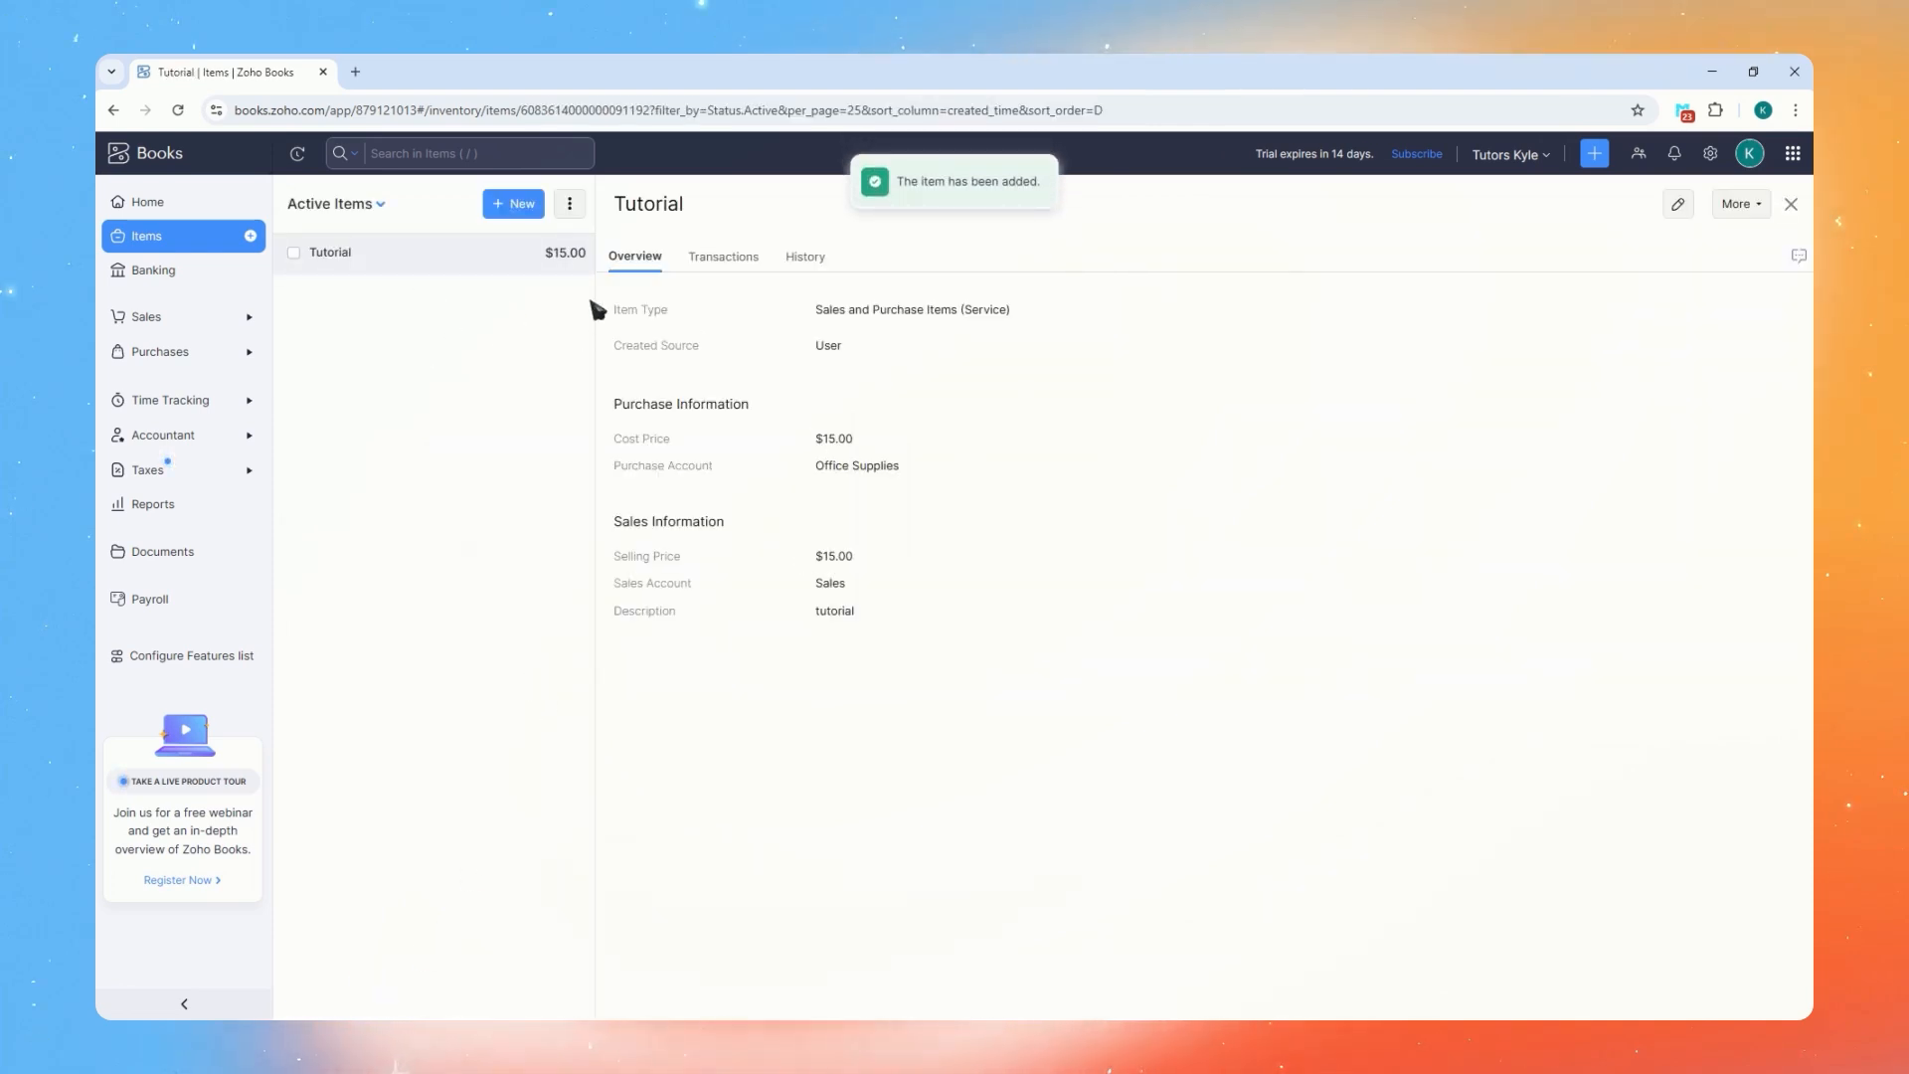
Open the banking section and view the supported banks and credit cards for connecting an account
left_click(140, 270)
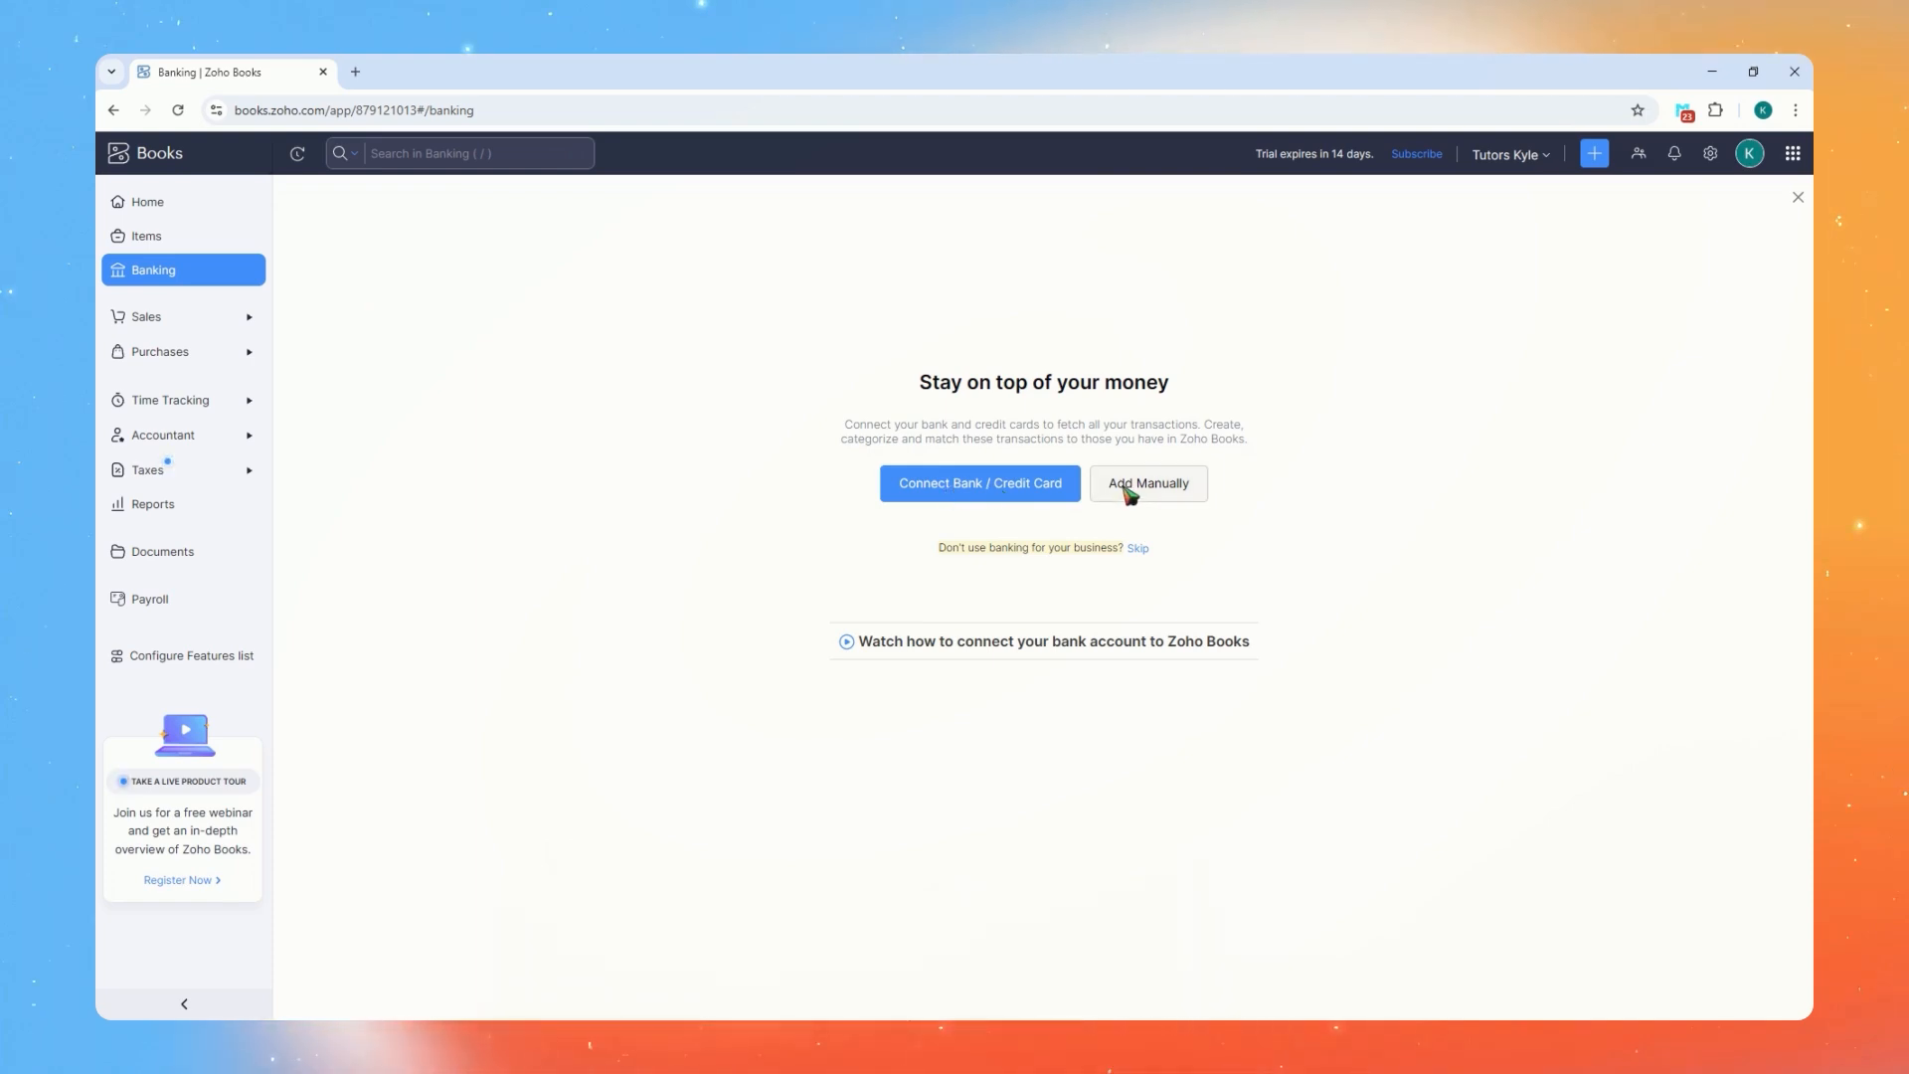
left_click(950, 487)
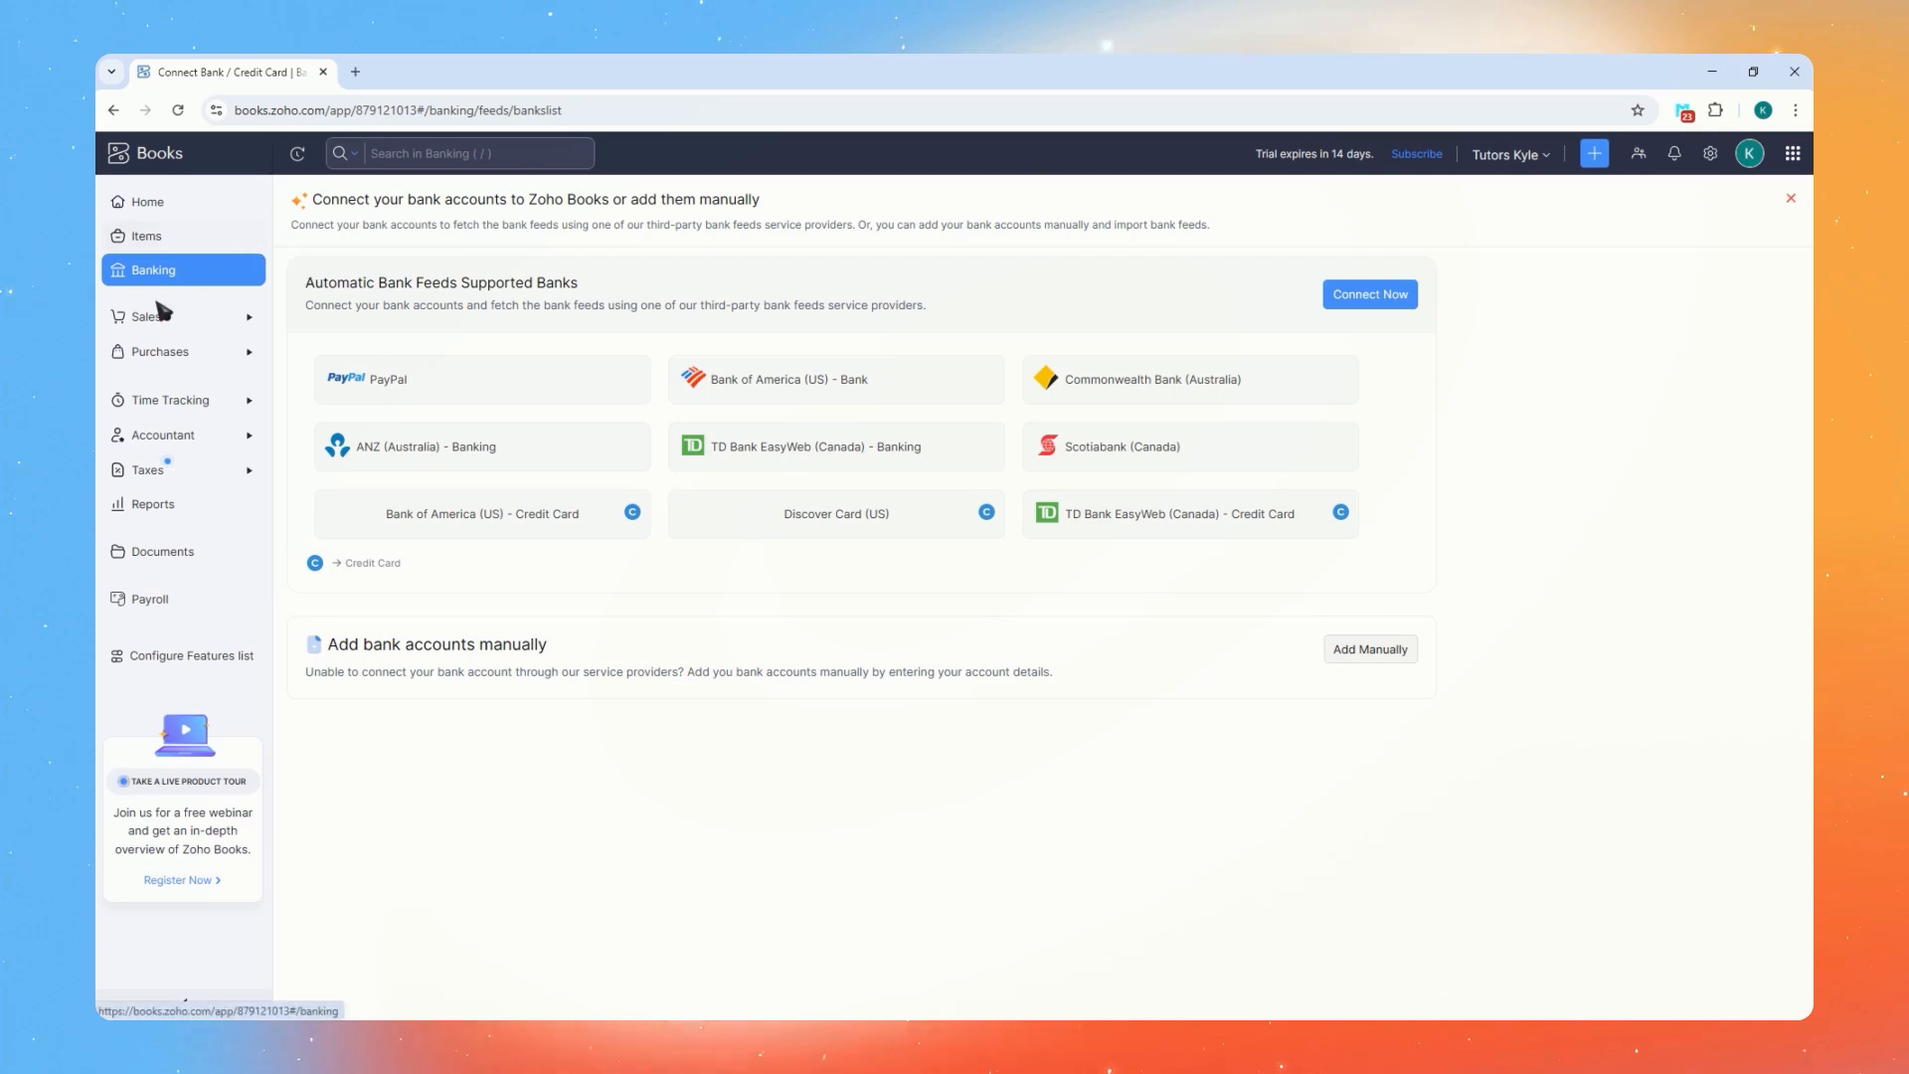
Start a new Business customer and enter "sample" as the primary contact's first name and "tutorial" as the last name
left_click(175, 324)
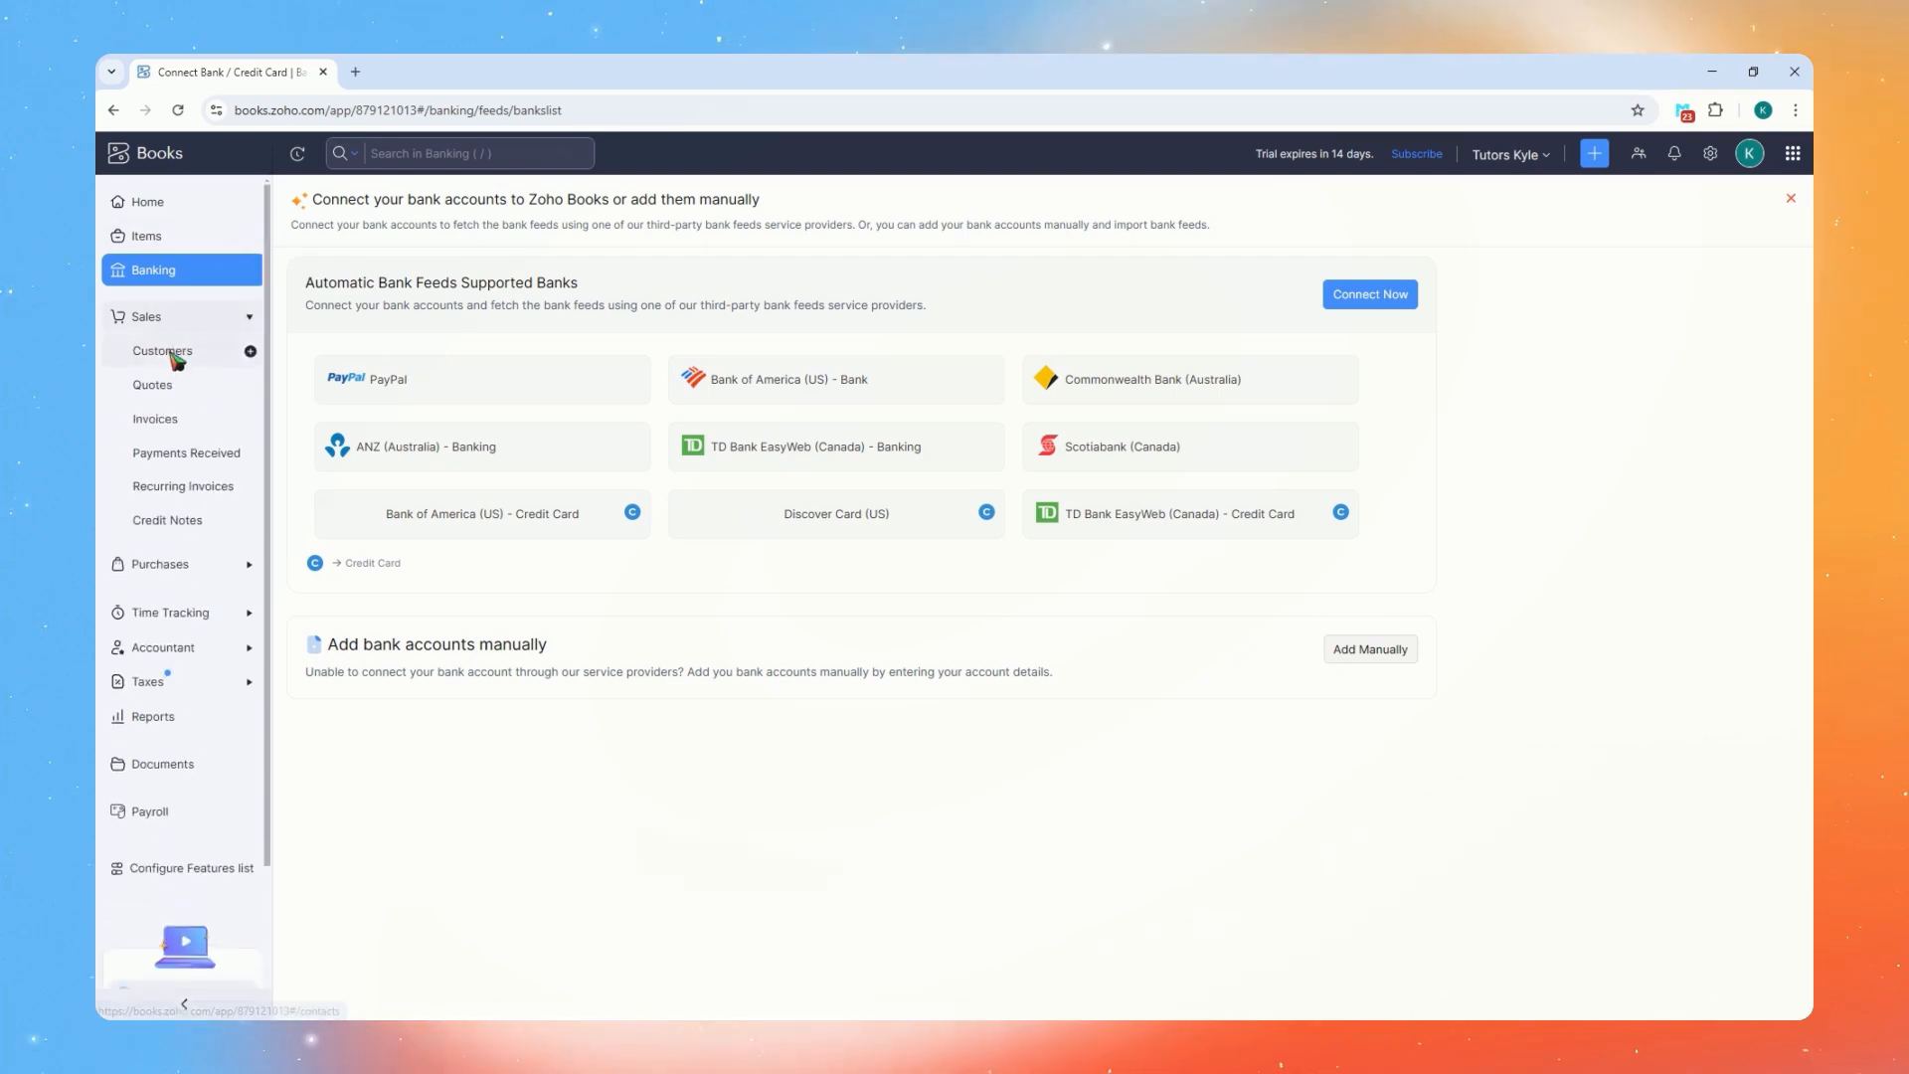
left_click(180, 355)
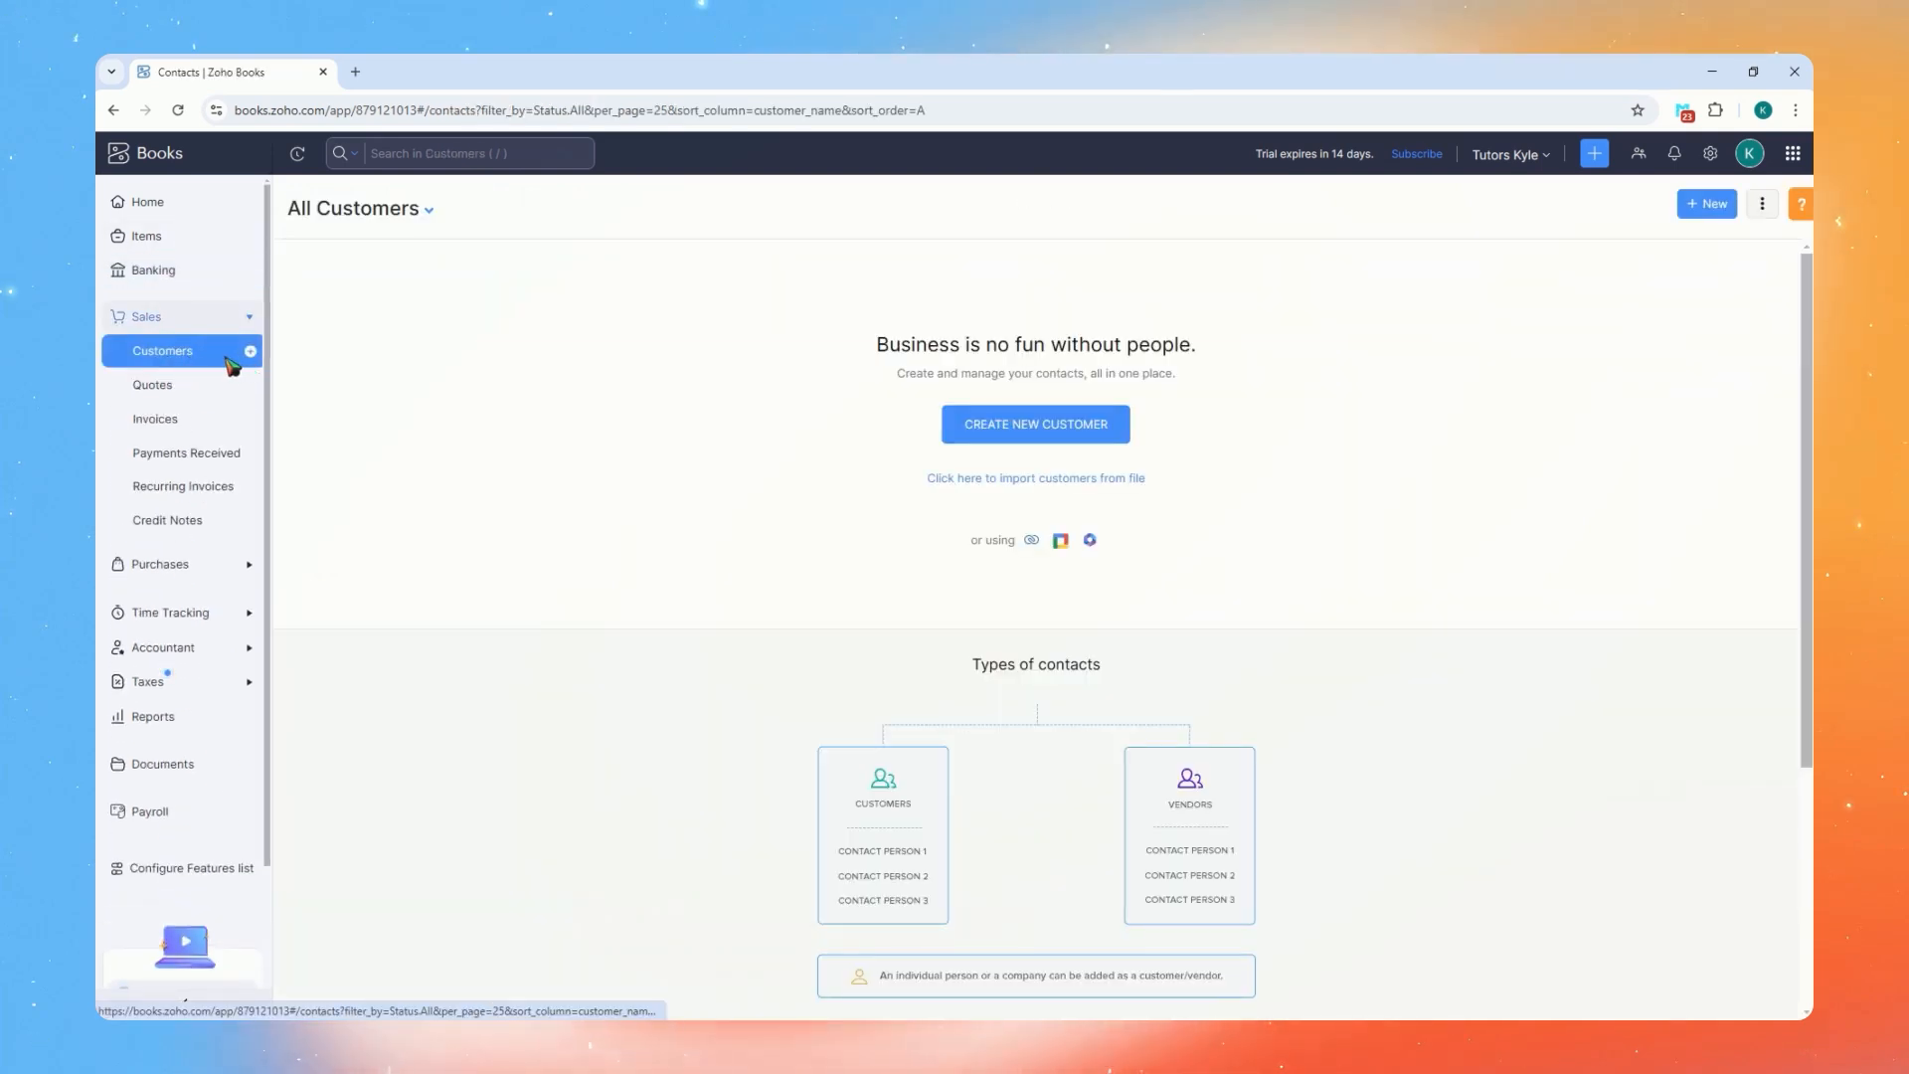
left_click(1033, 426)
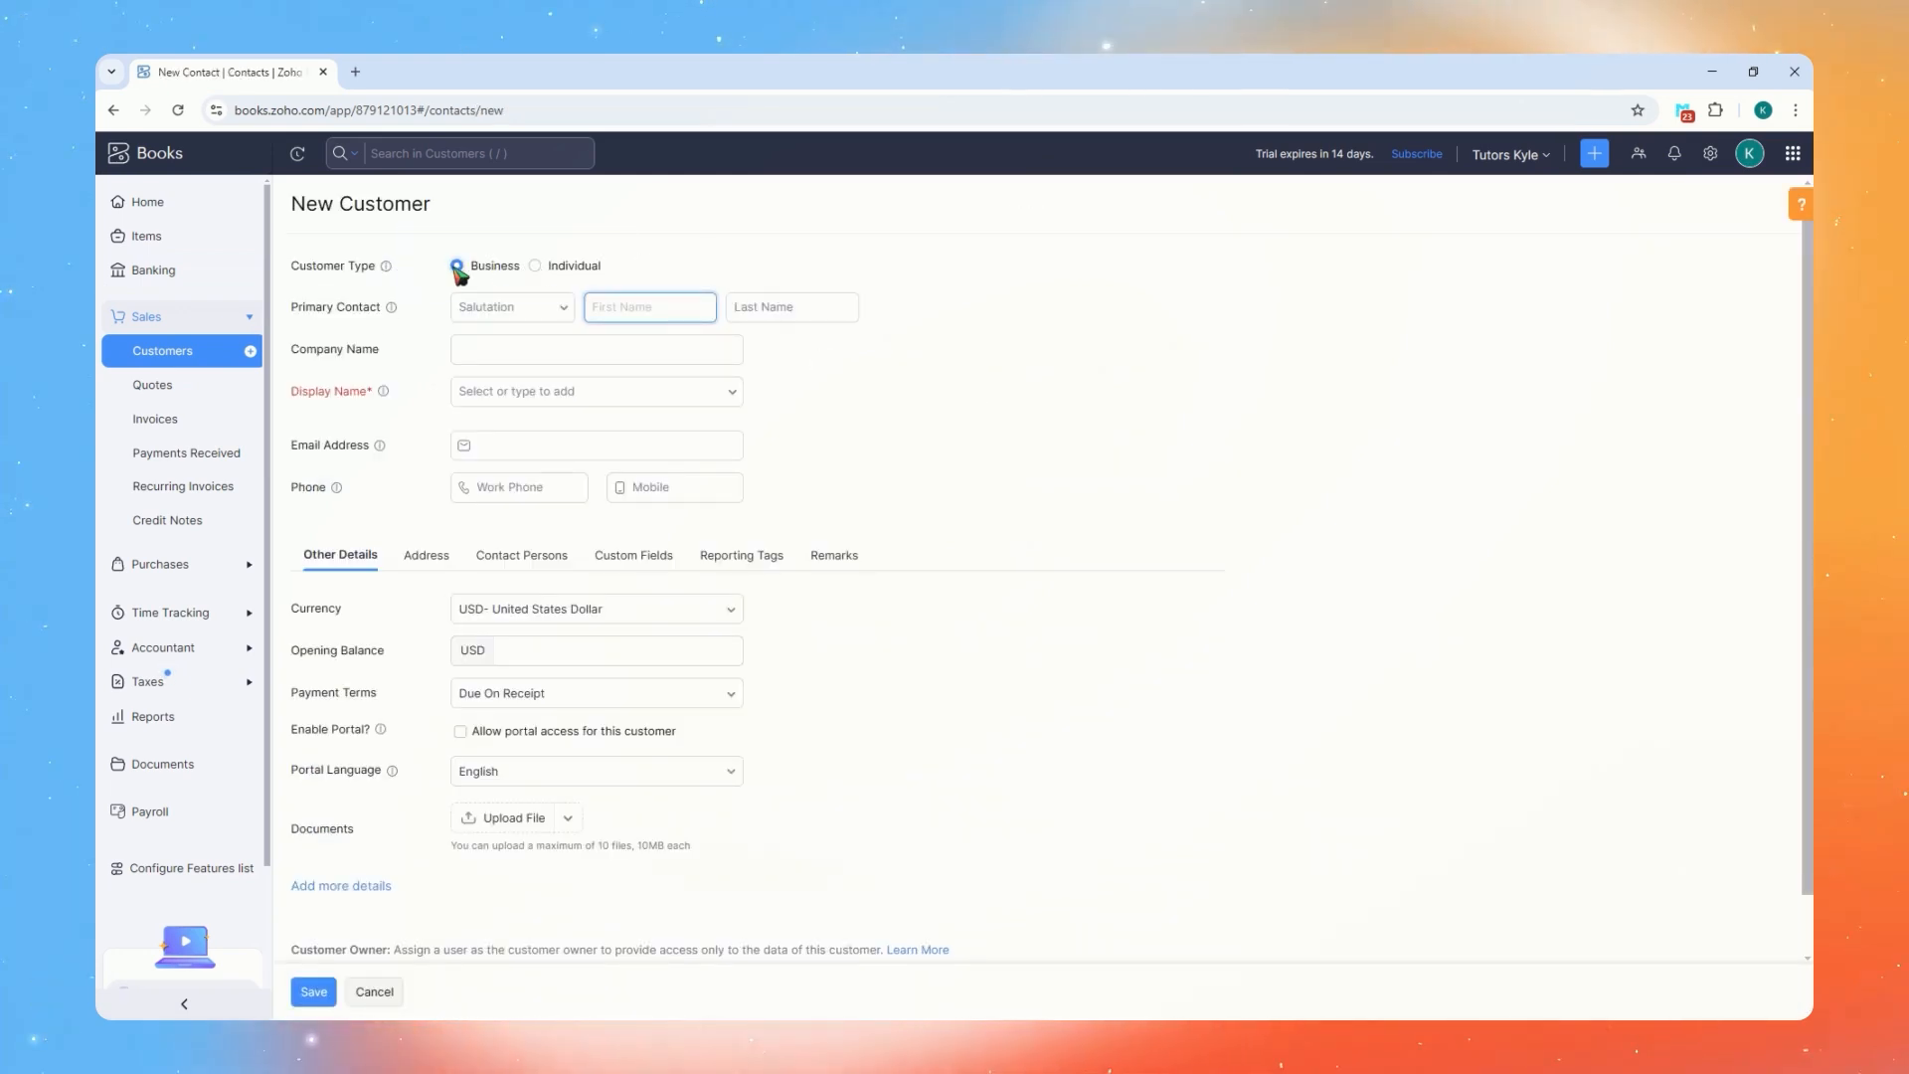
left_click(523, 311)
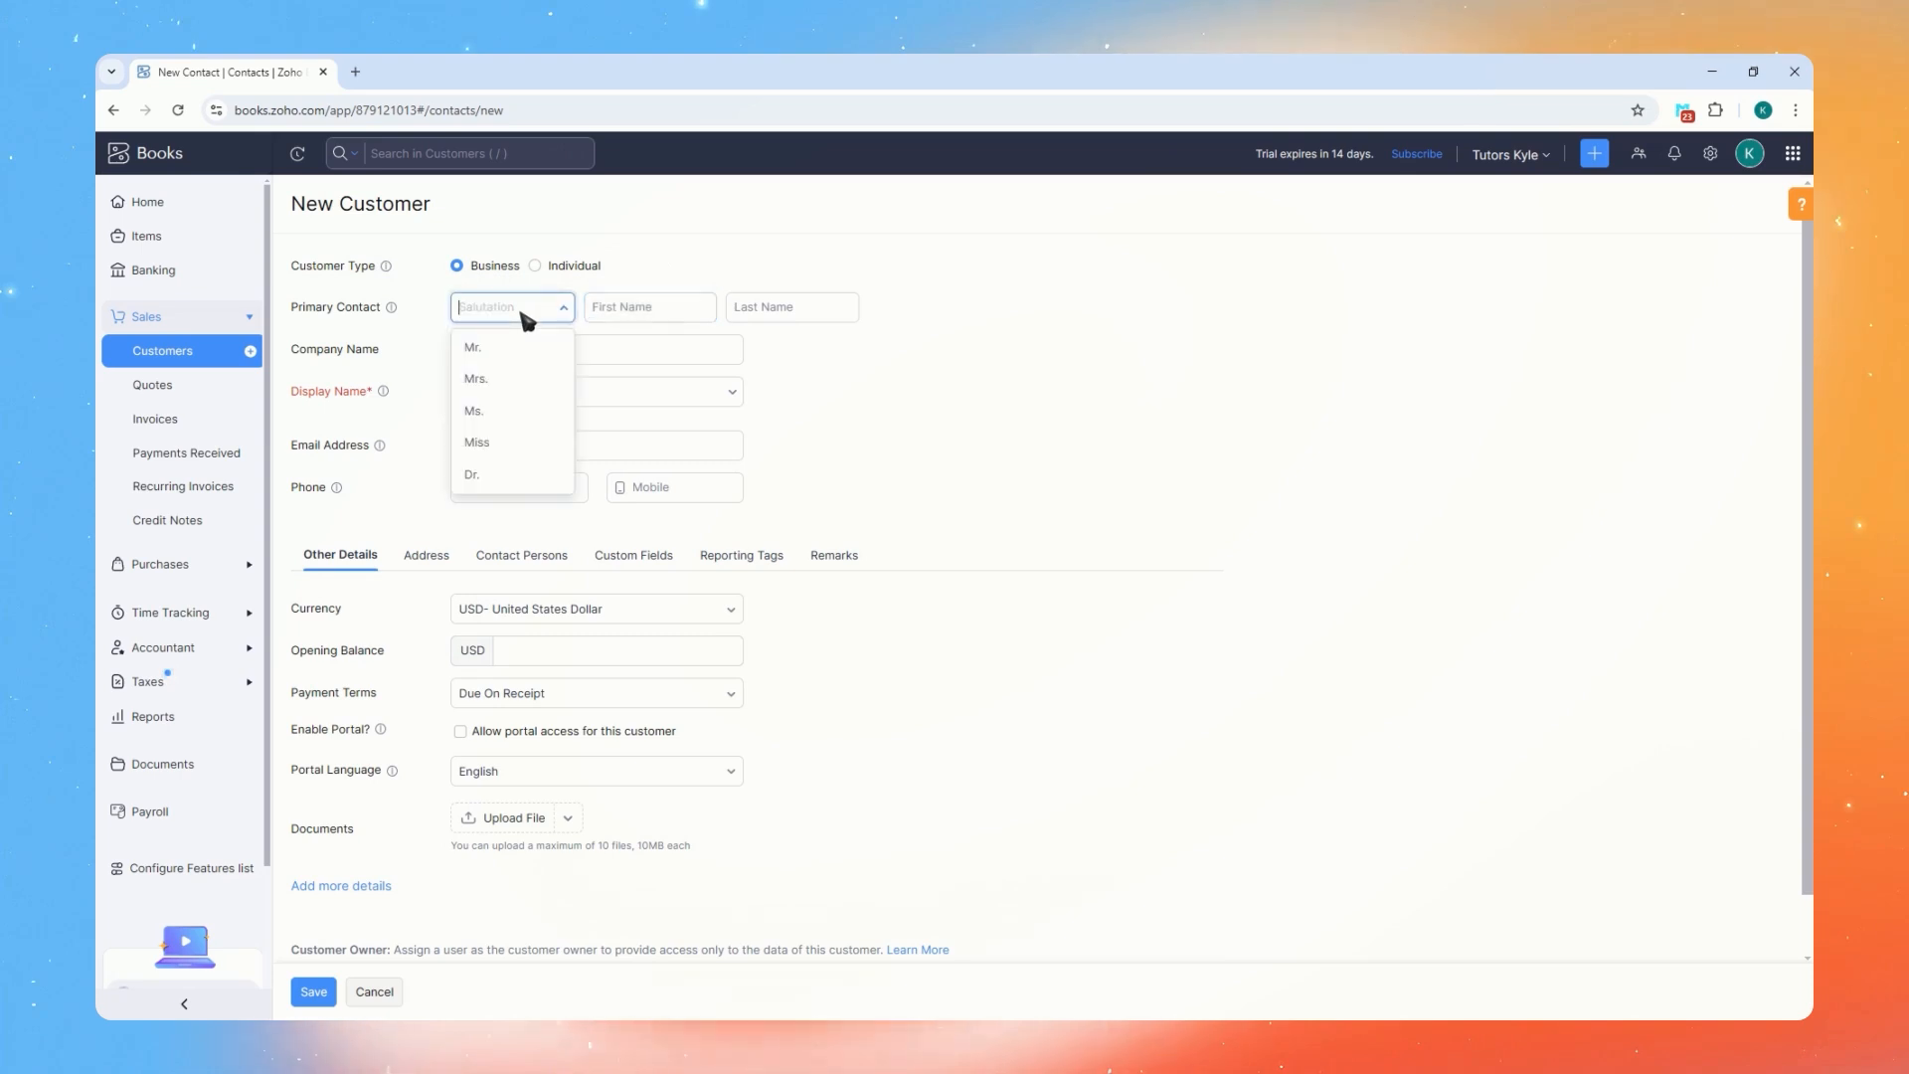
left_click(641, 306)
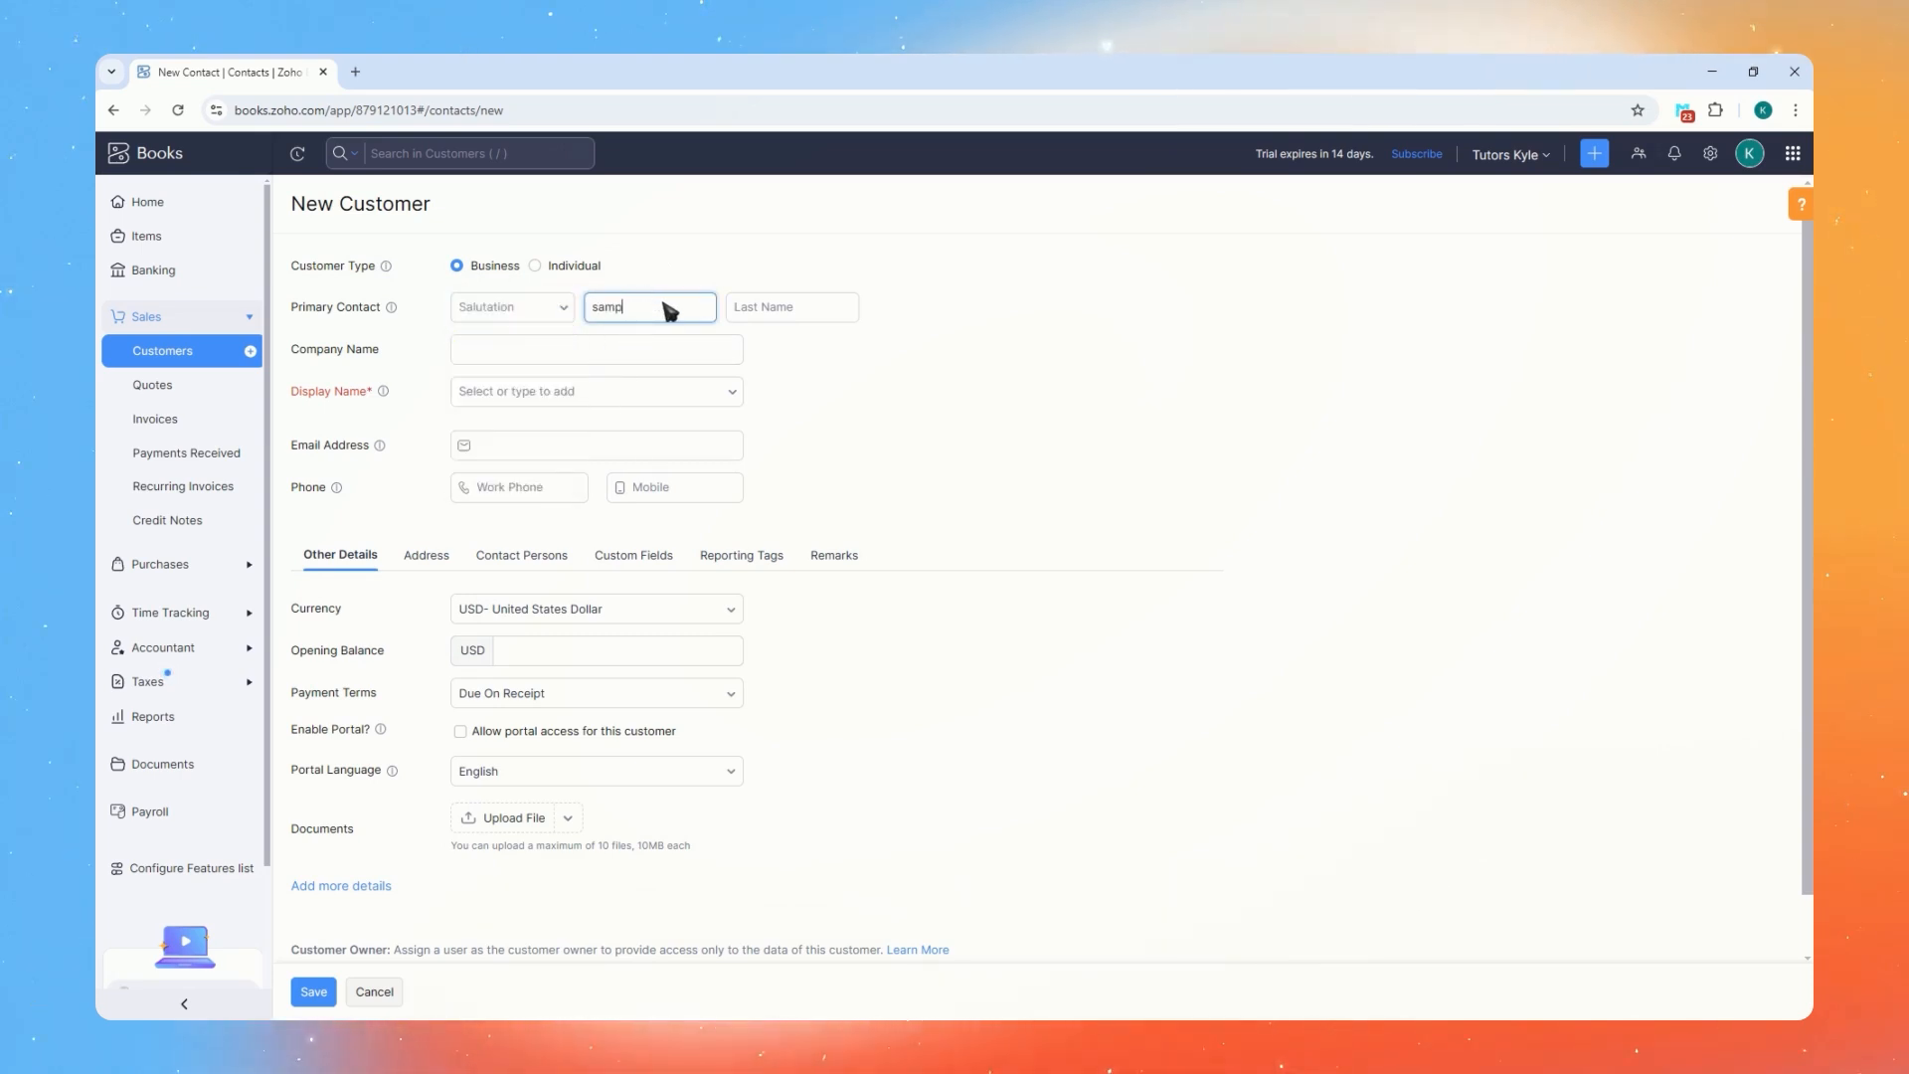
type("tu")
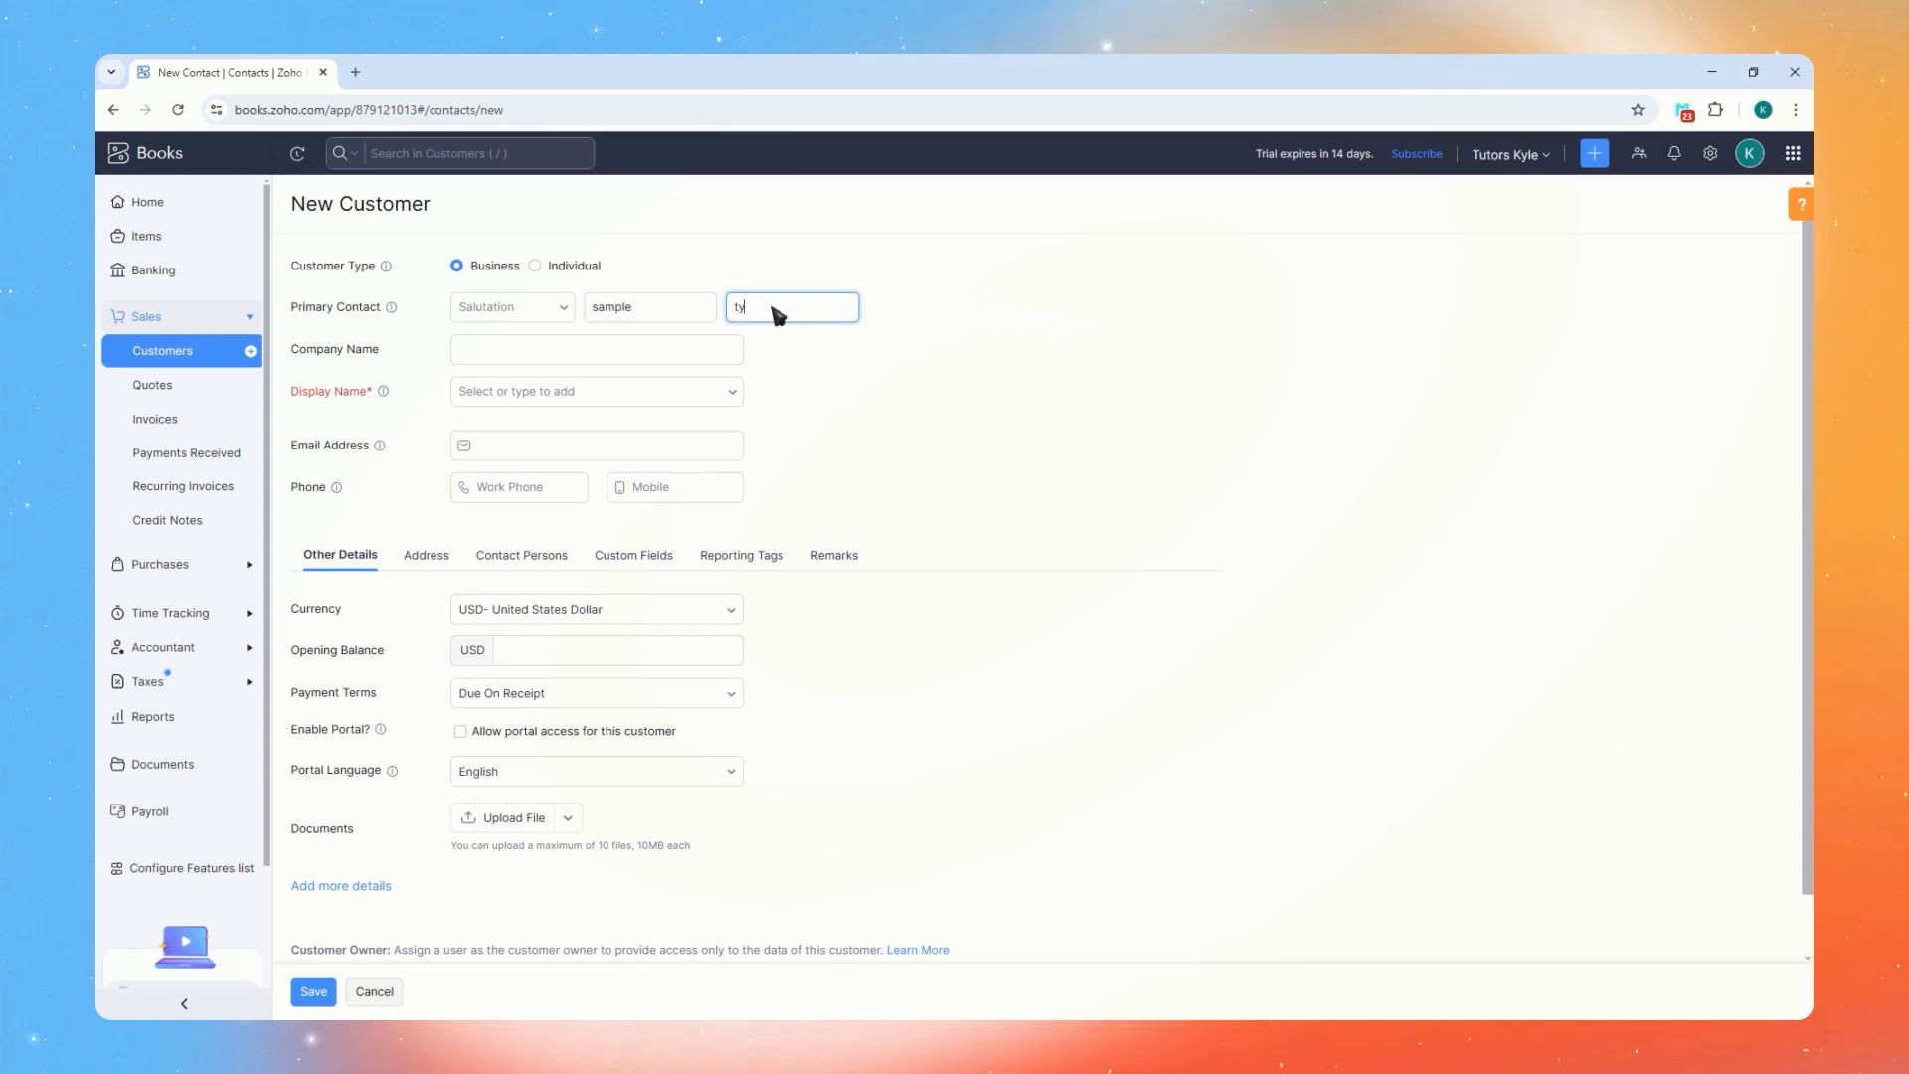
type("tor")
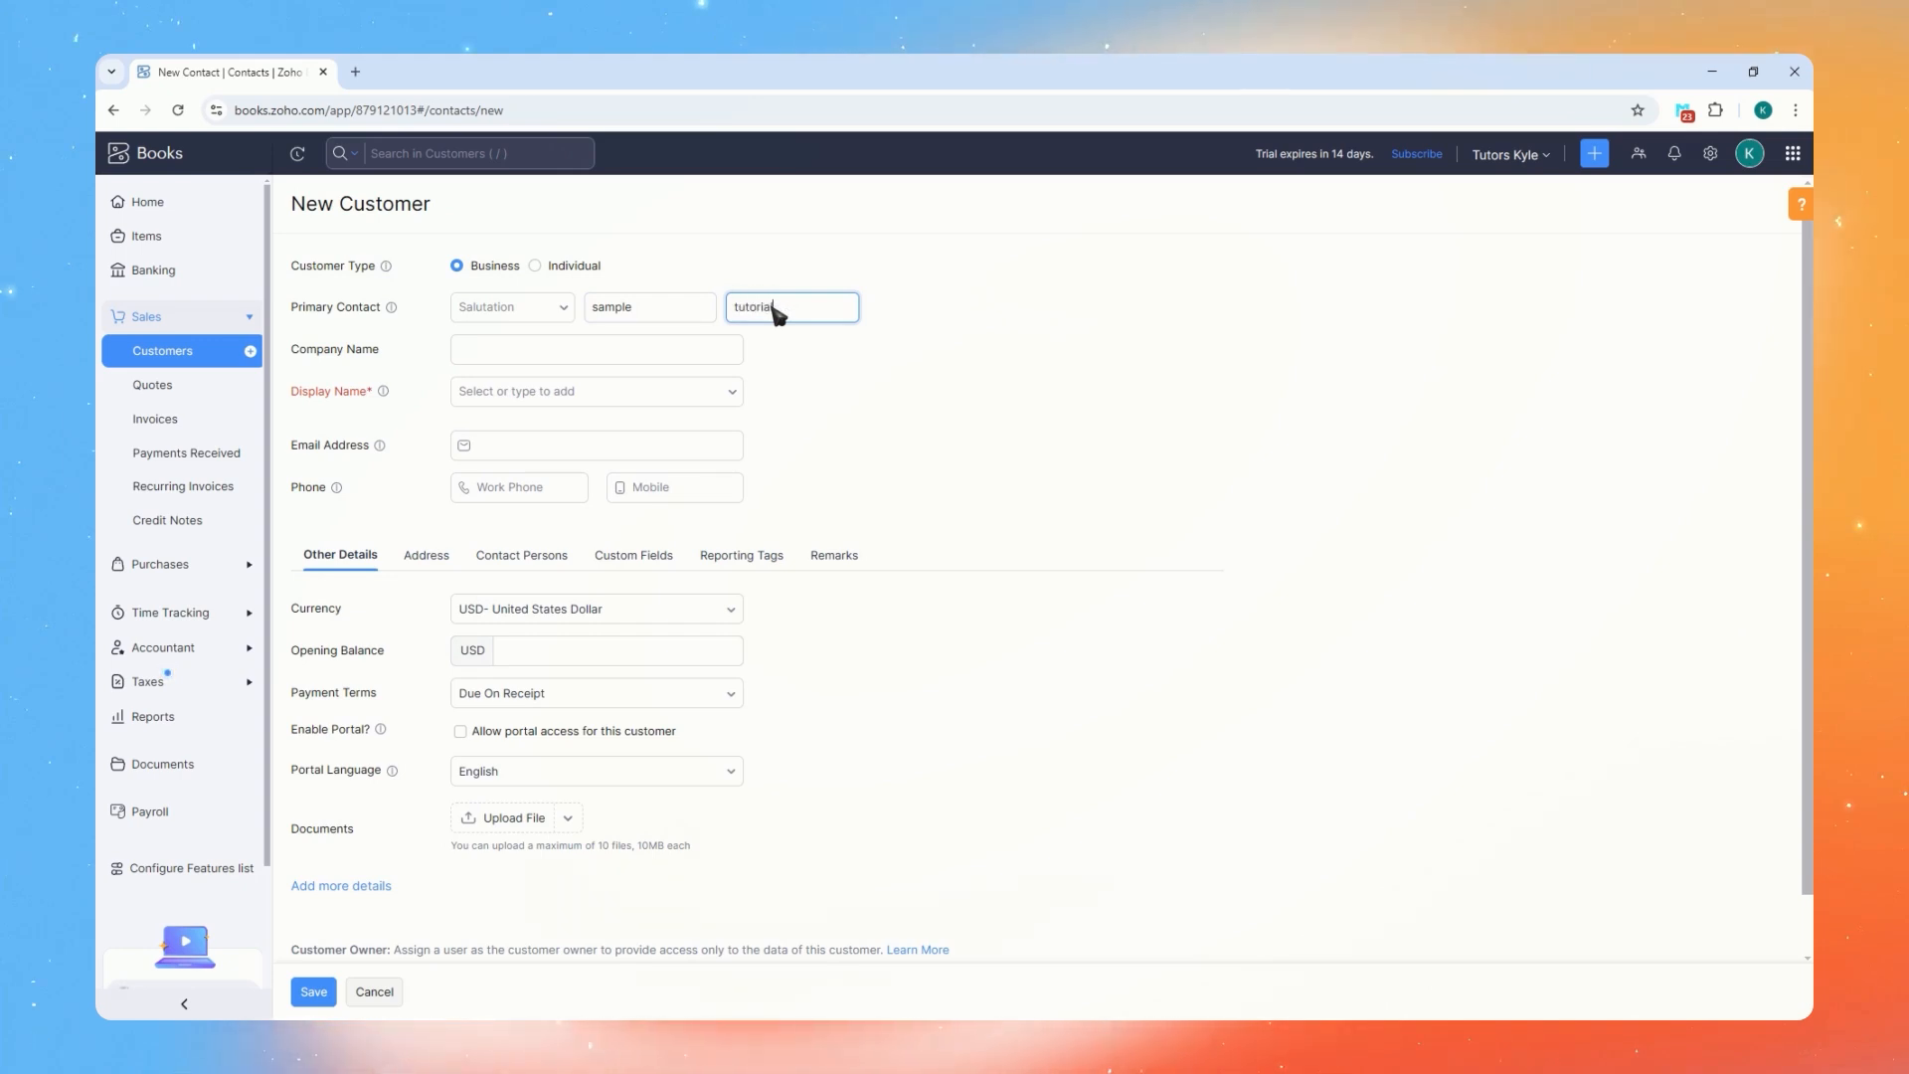
type("ial")
Choose "sample tutorial" as the customer's display name and enter "sample" as the company name
left_click(545, 349)
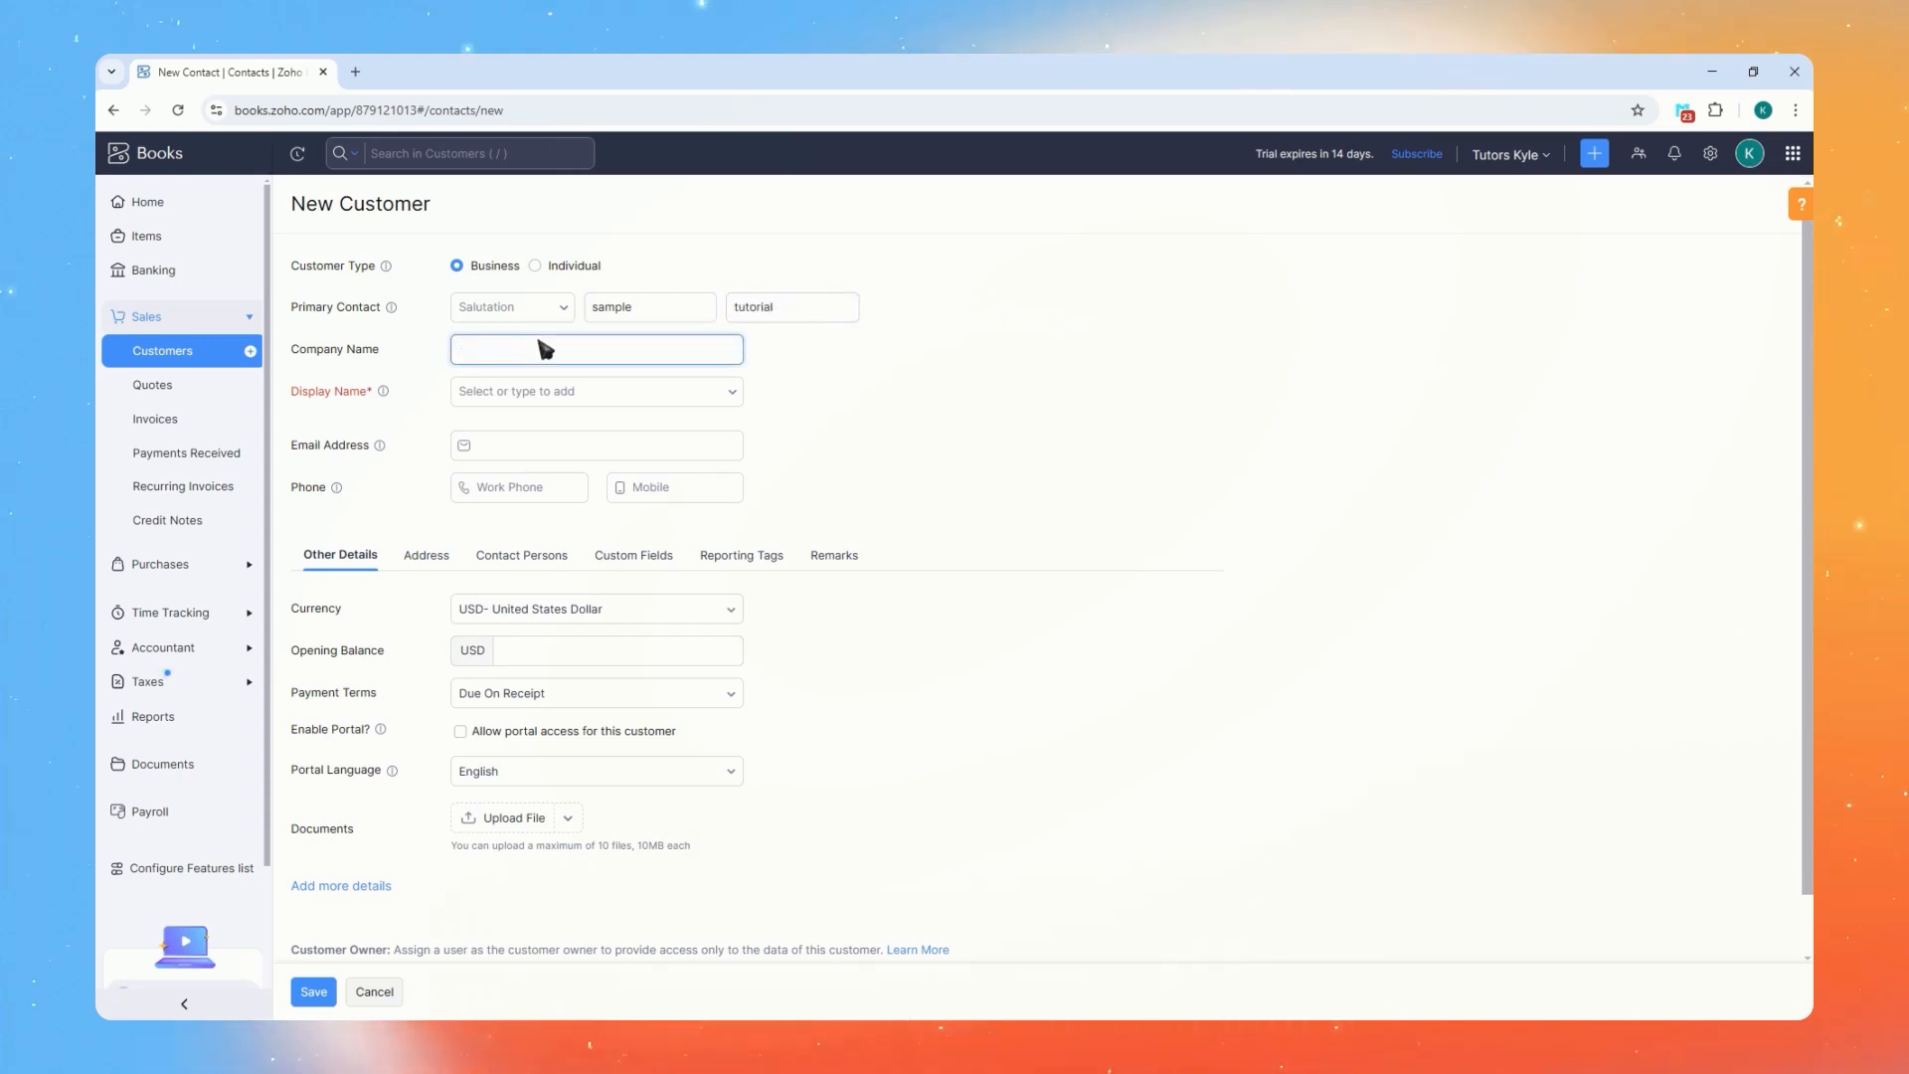
left_click(553, 390)
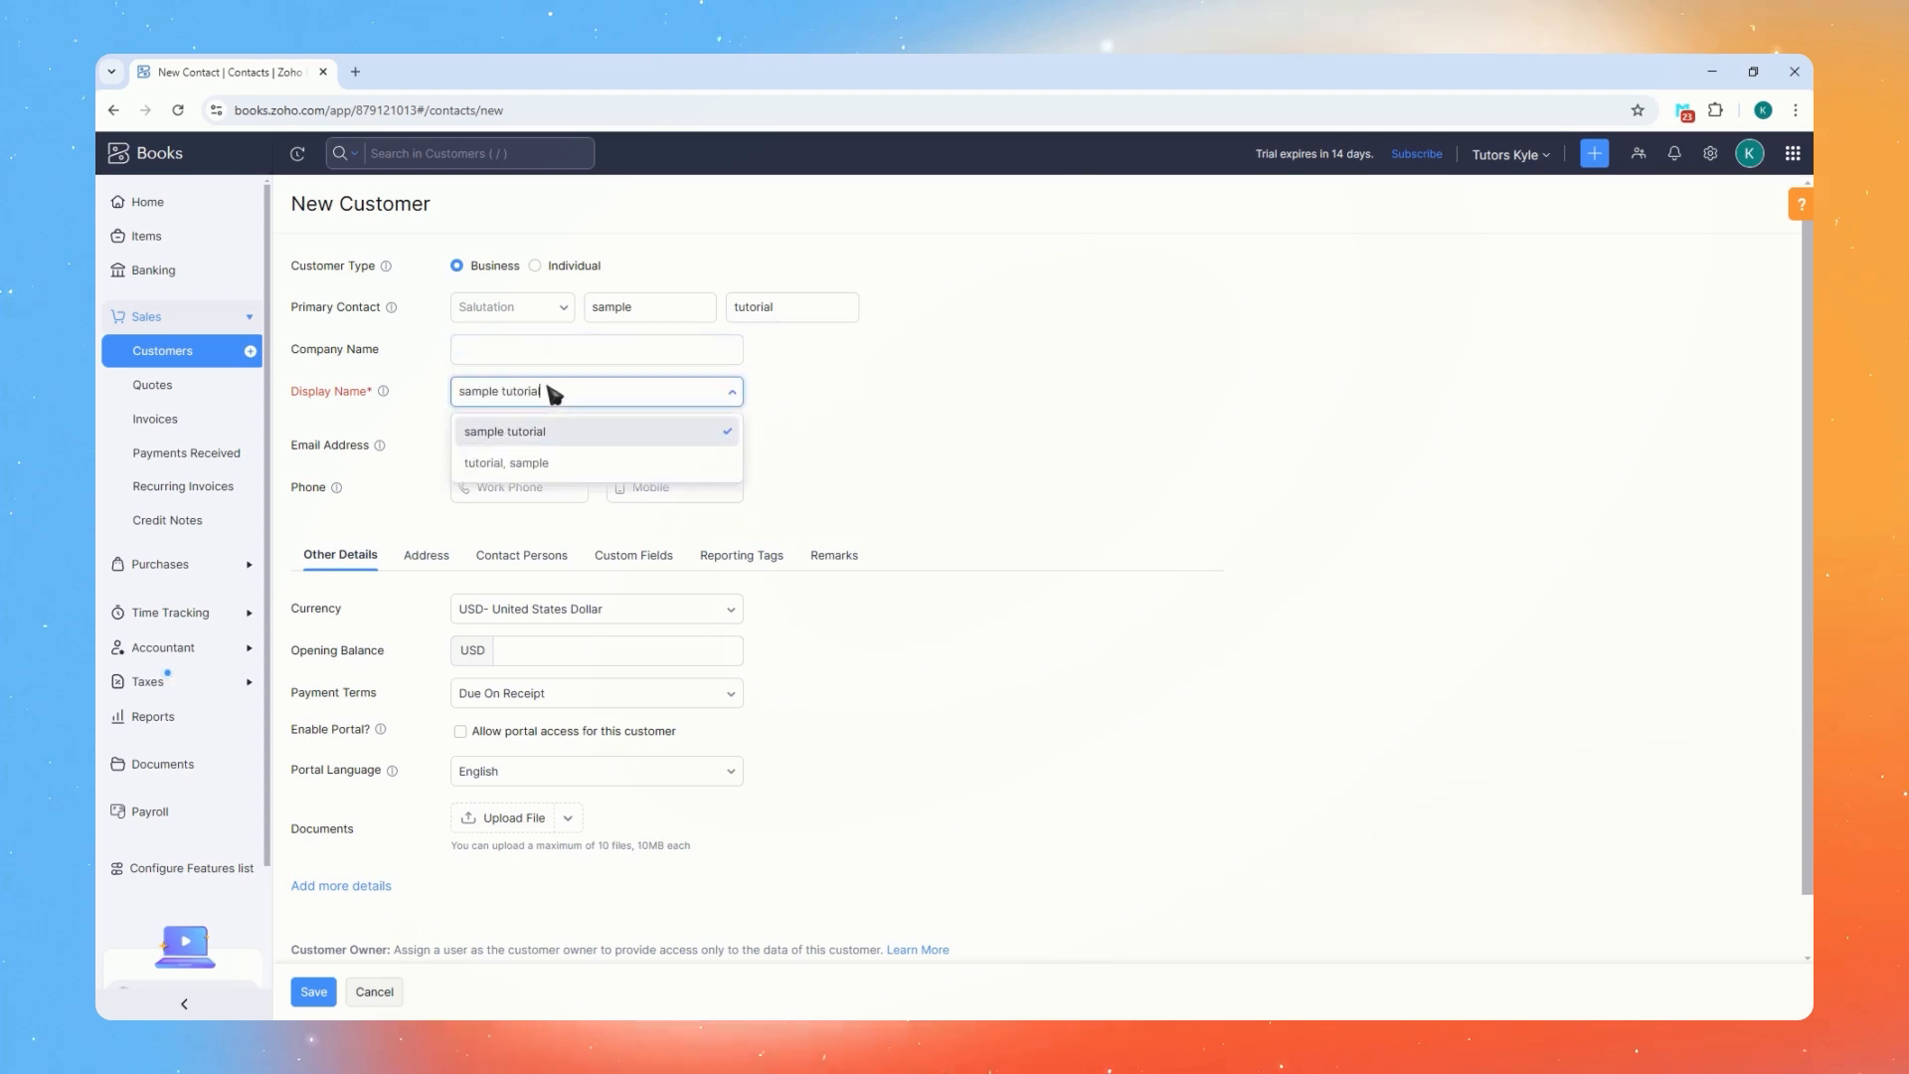
left_click(509, 432)
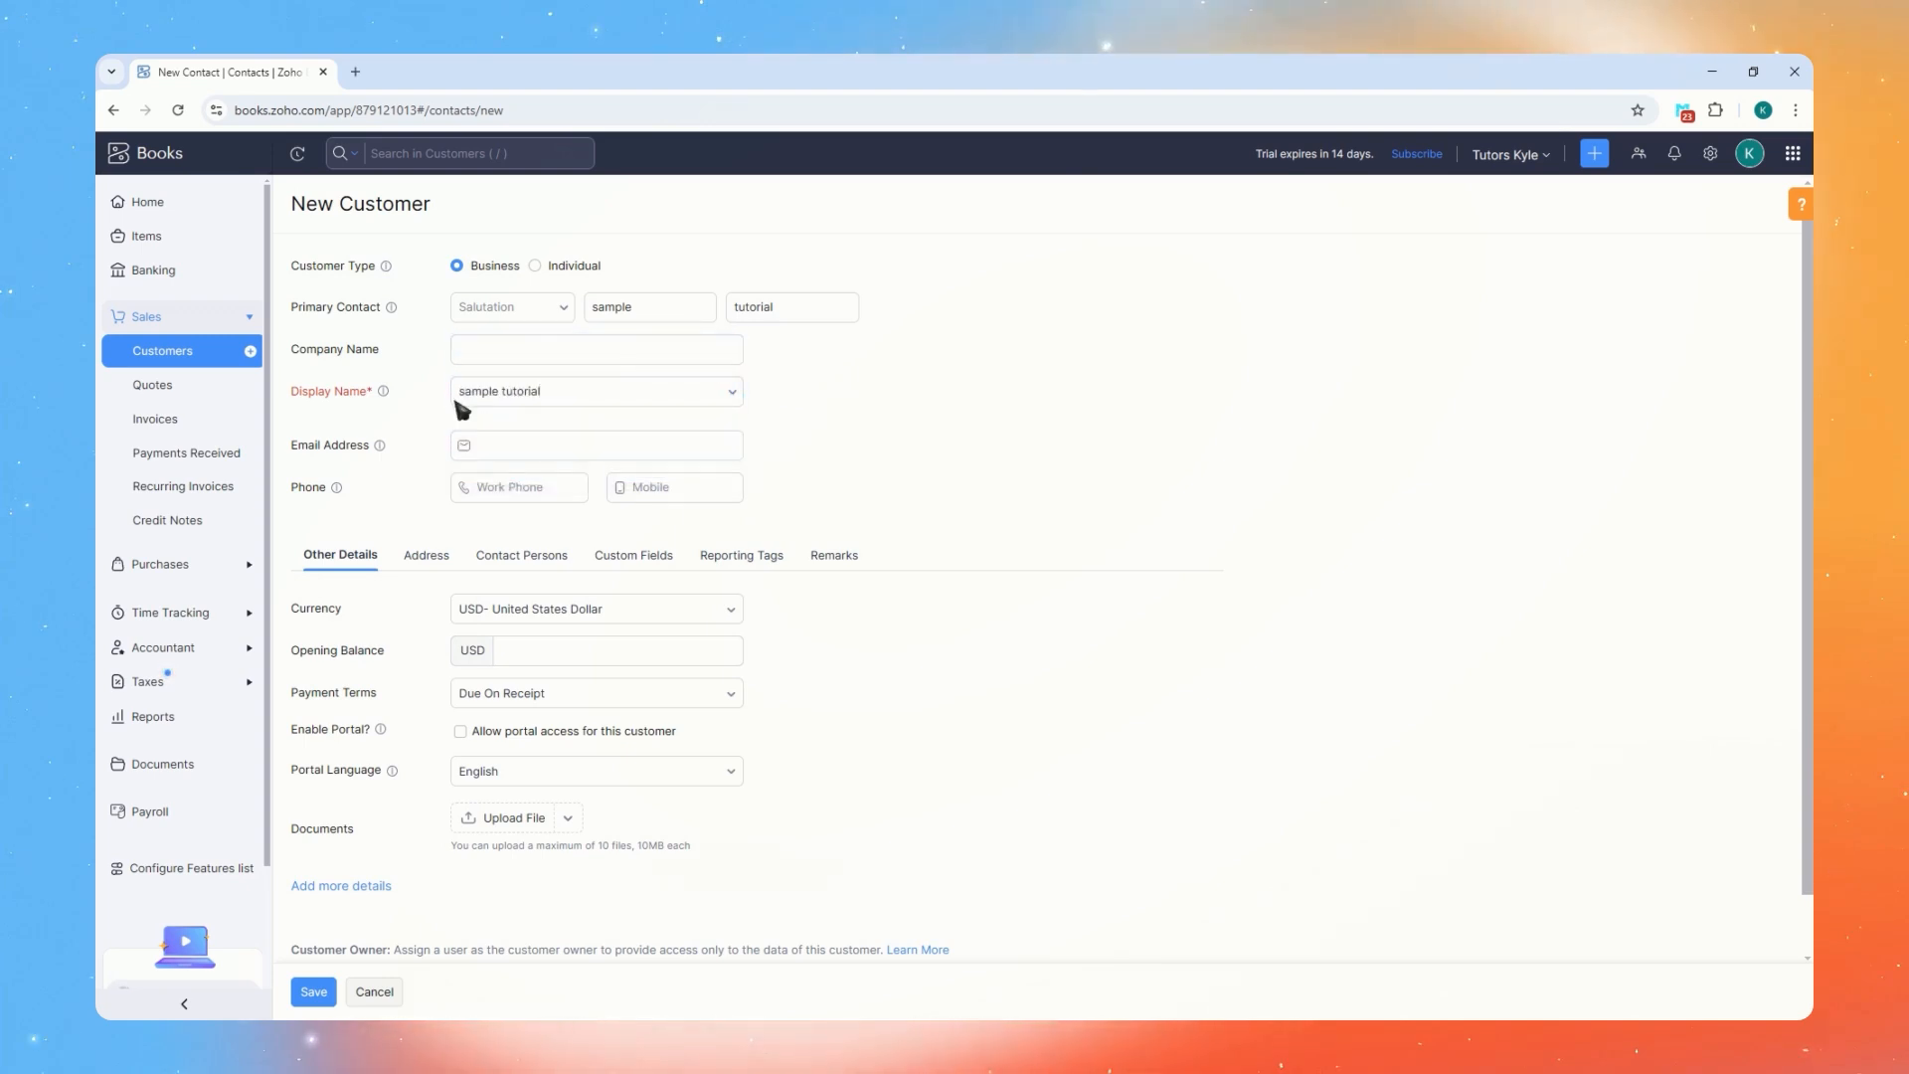
left_click(523, 350)
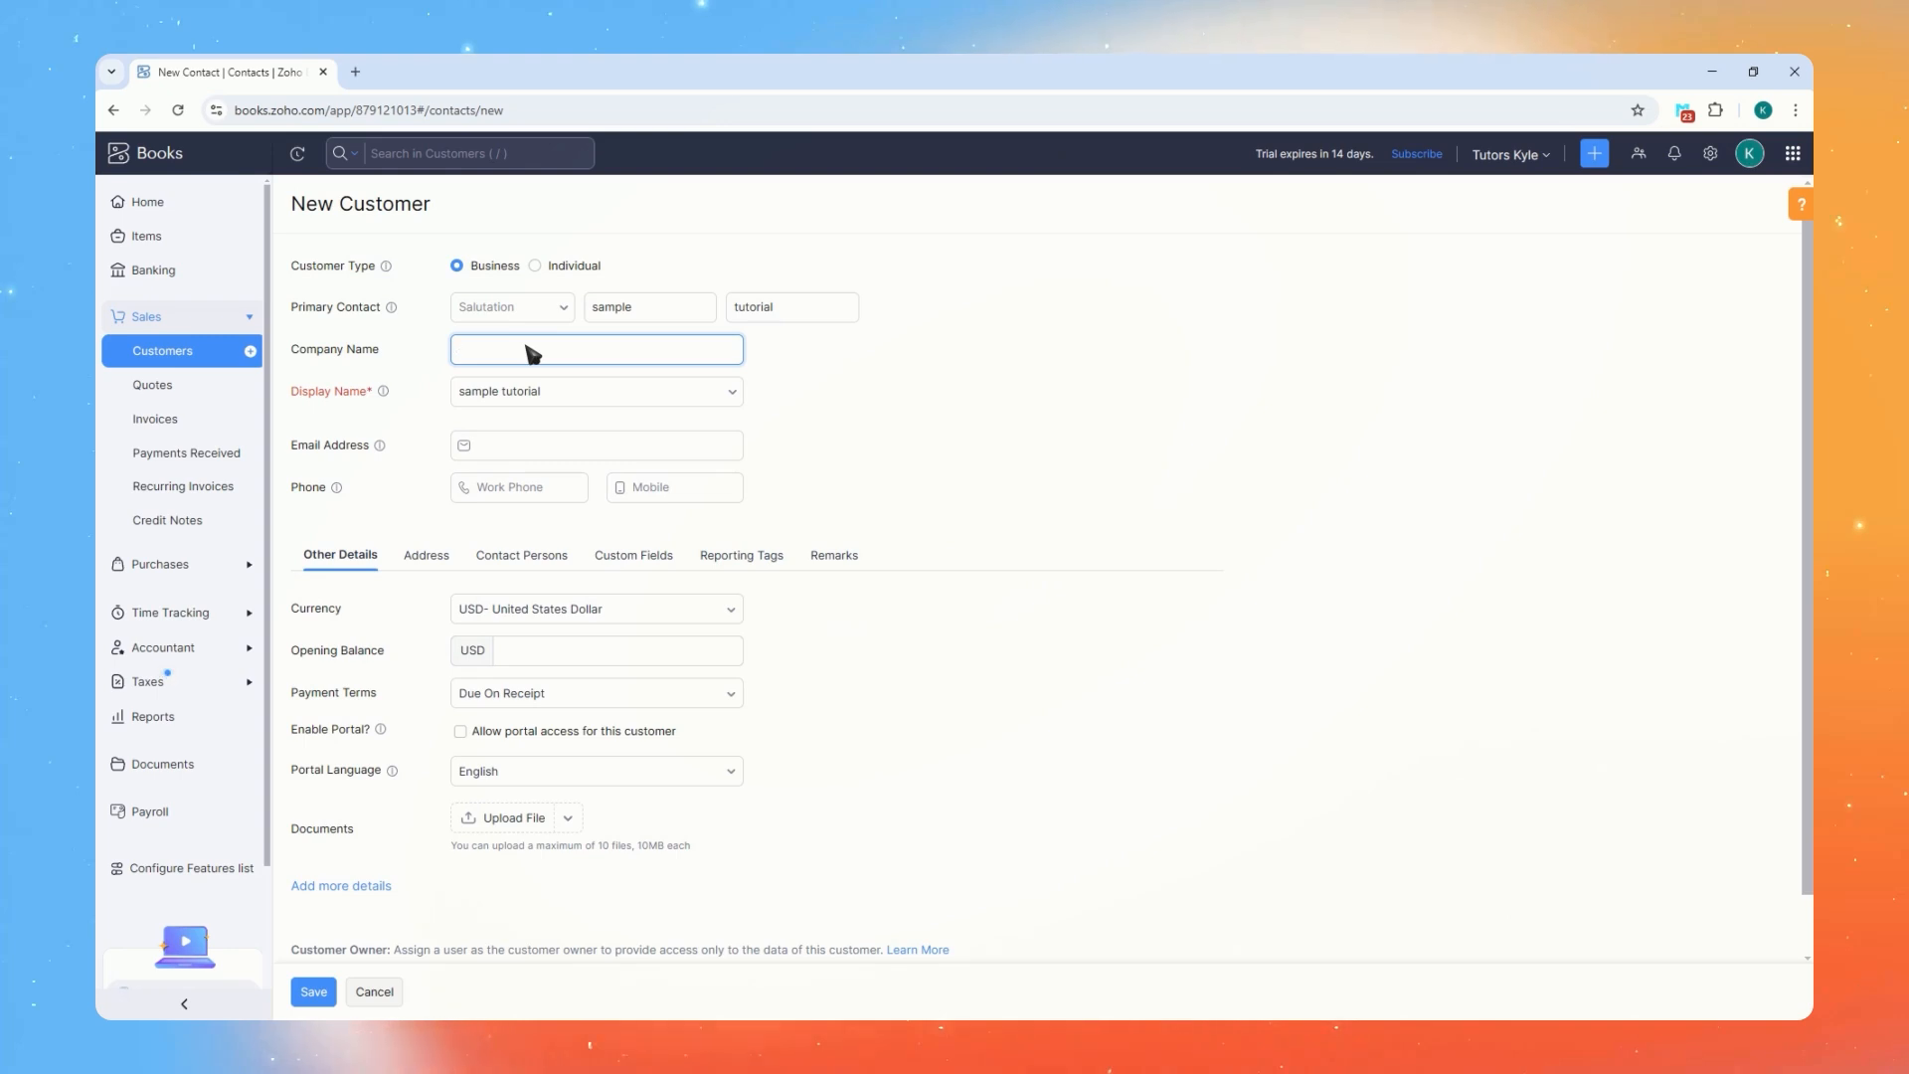
type("sample")
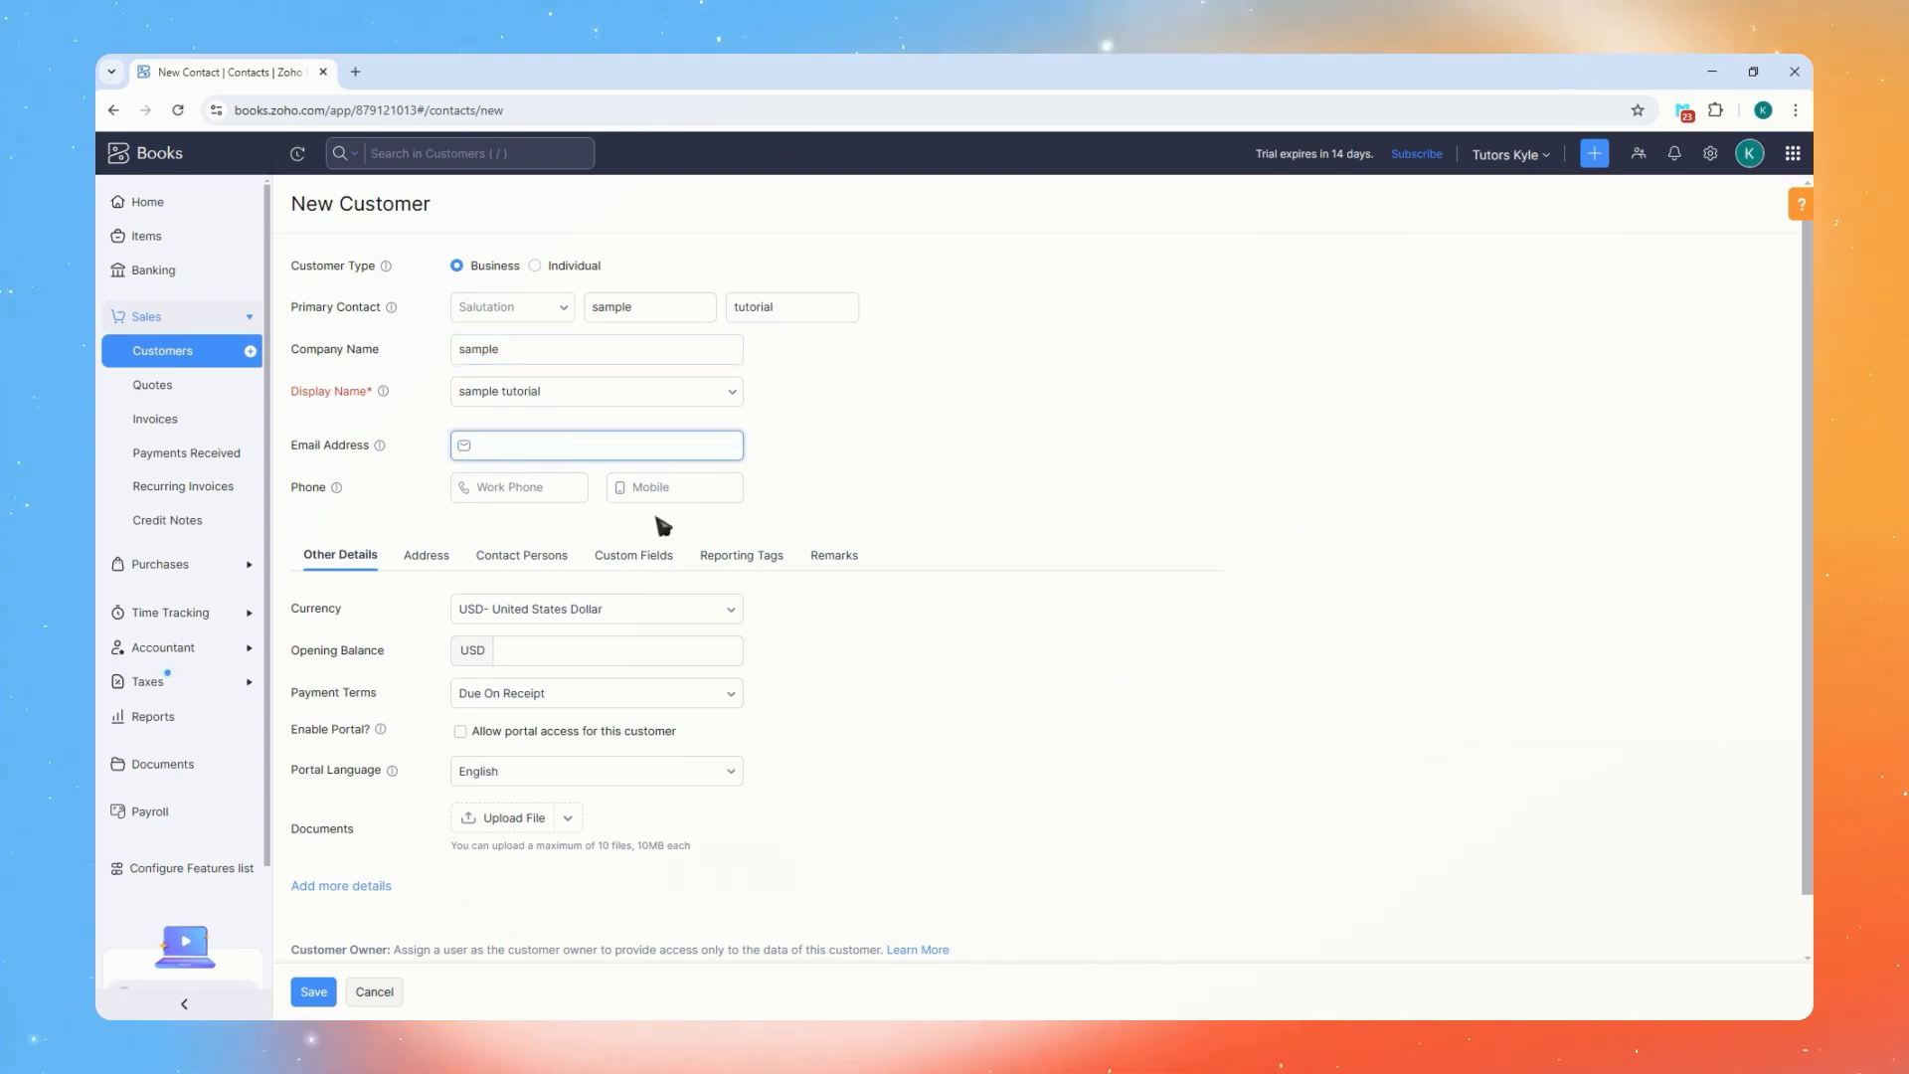
Look over the customer's email and phone fields without filling them in
left_click(505, 490)
key("Tab")
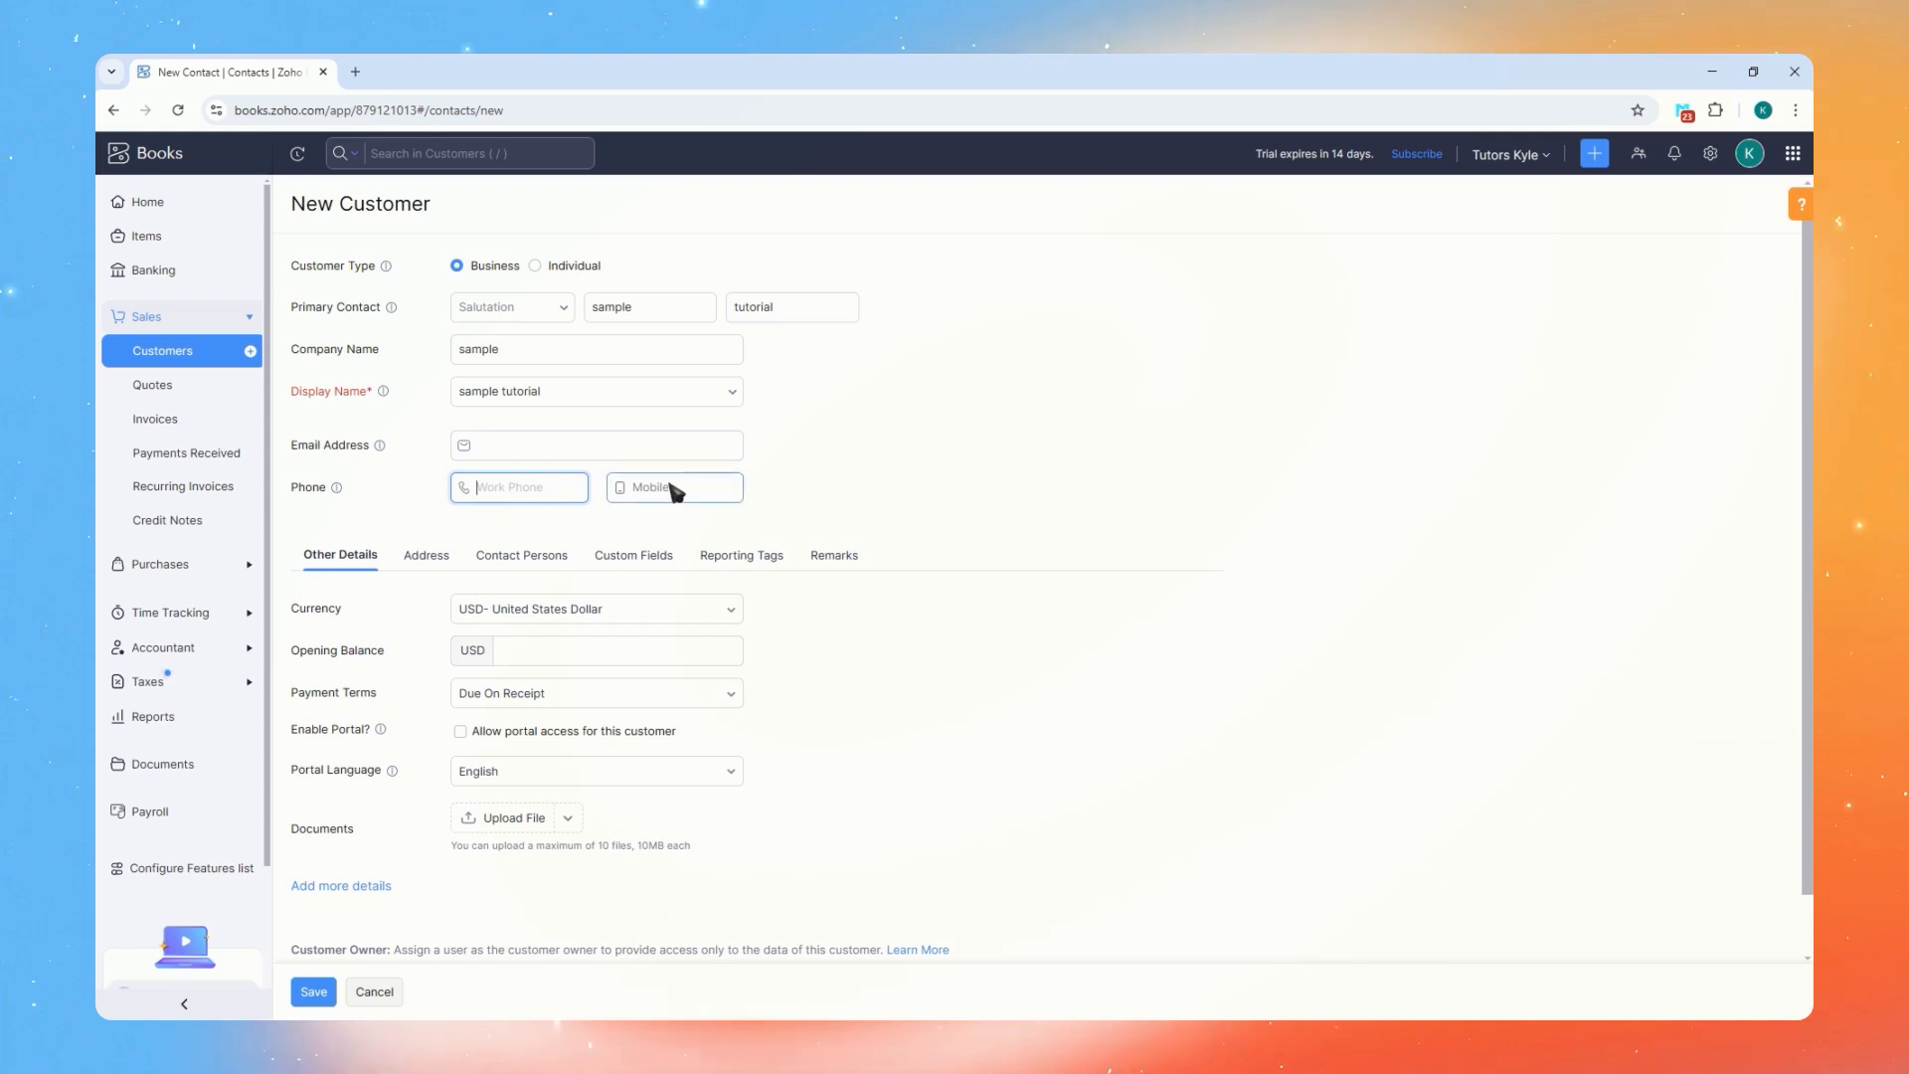
left_click(853, 452)
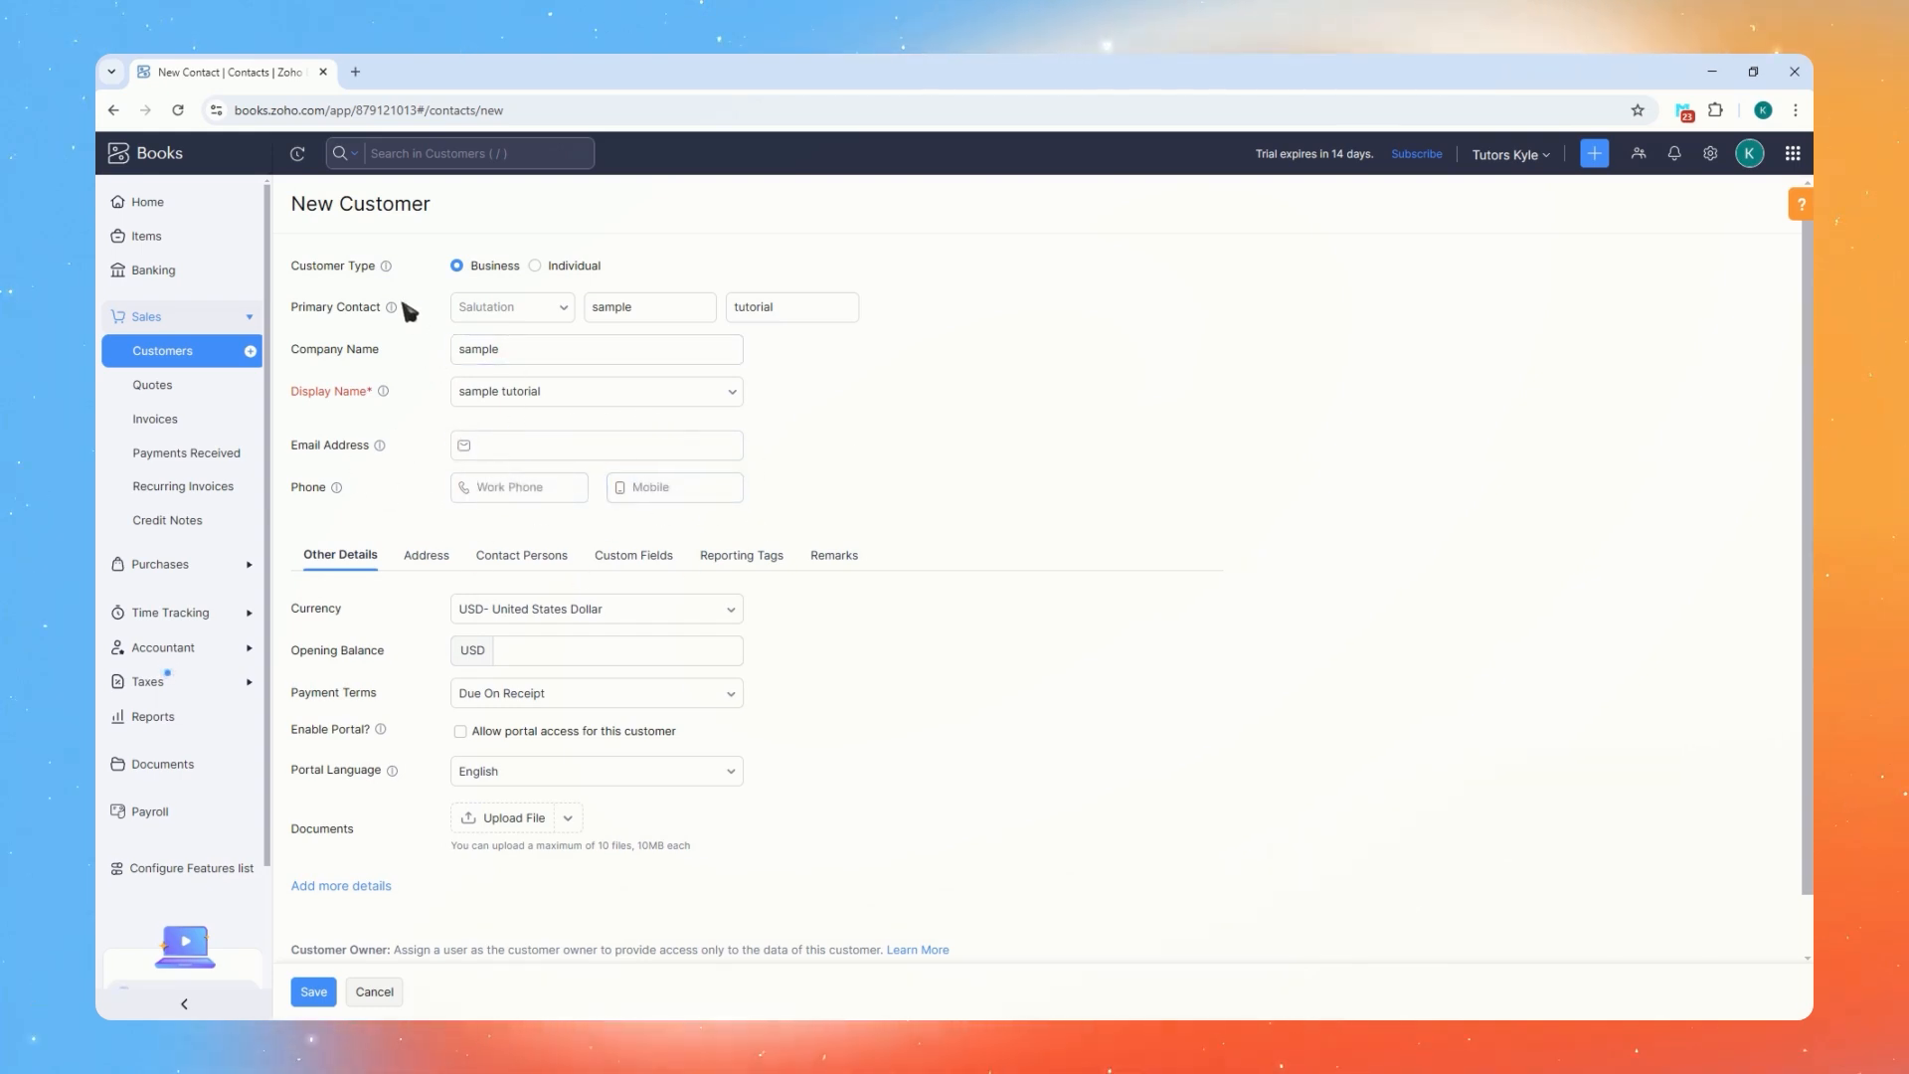
Look through the currency options in the new customer's other details, keeping US dollars
scroll(517, 487, "down", 1)
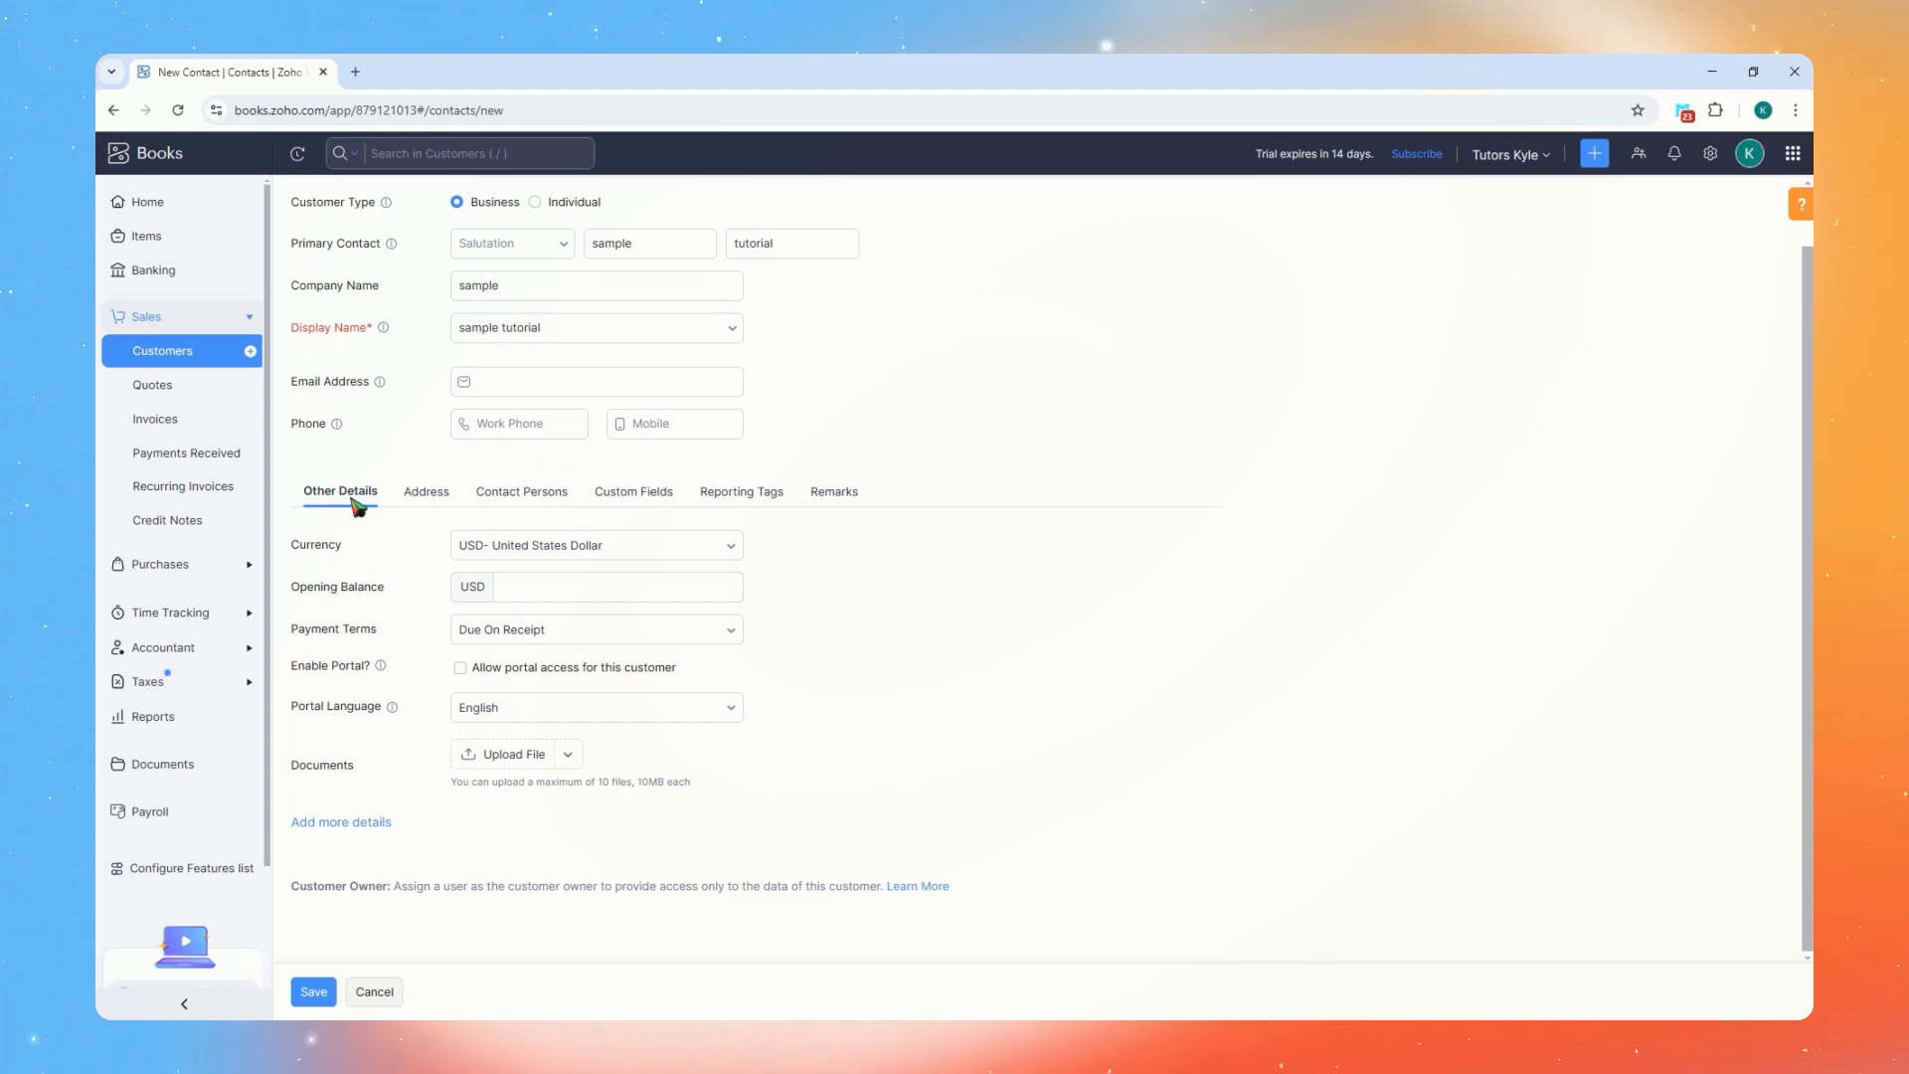
double_click(309, 545)
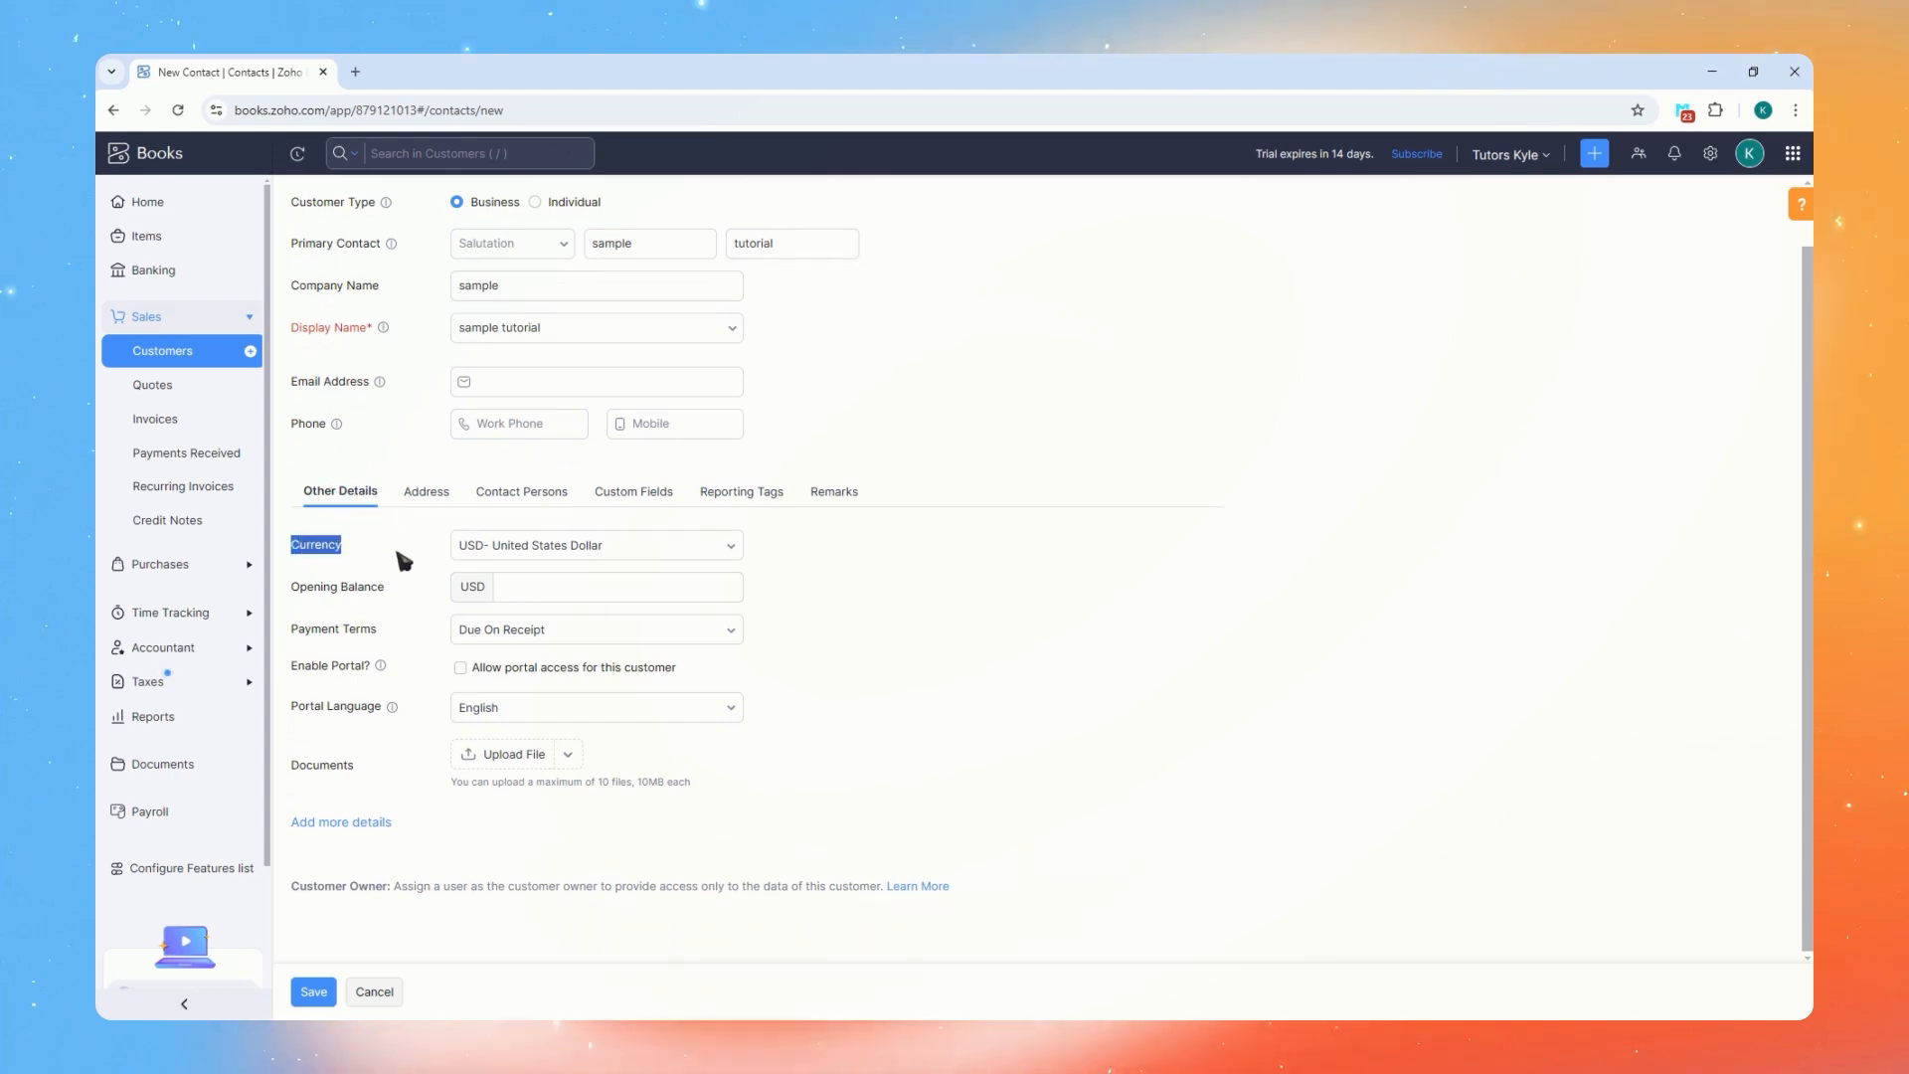
left_click(576, 549)
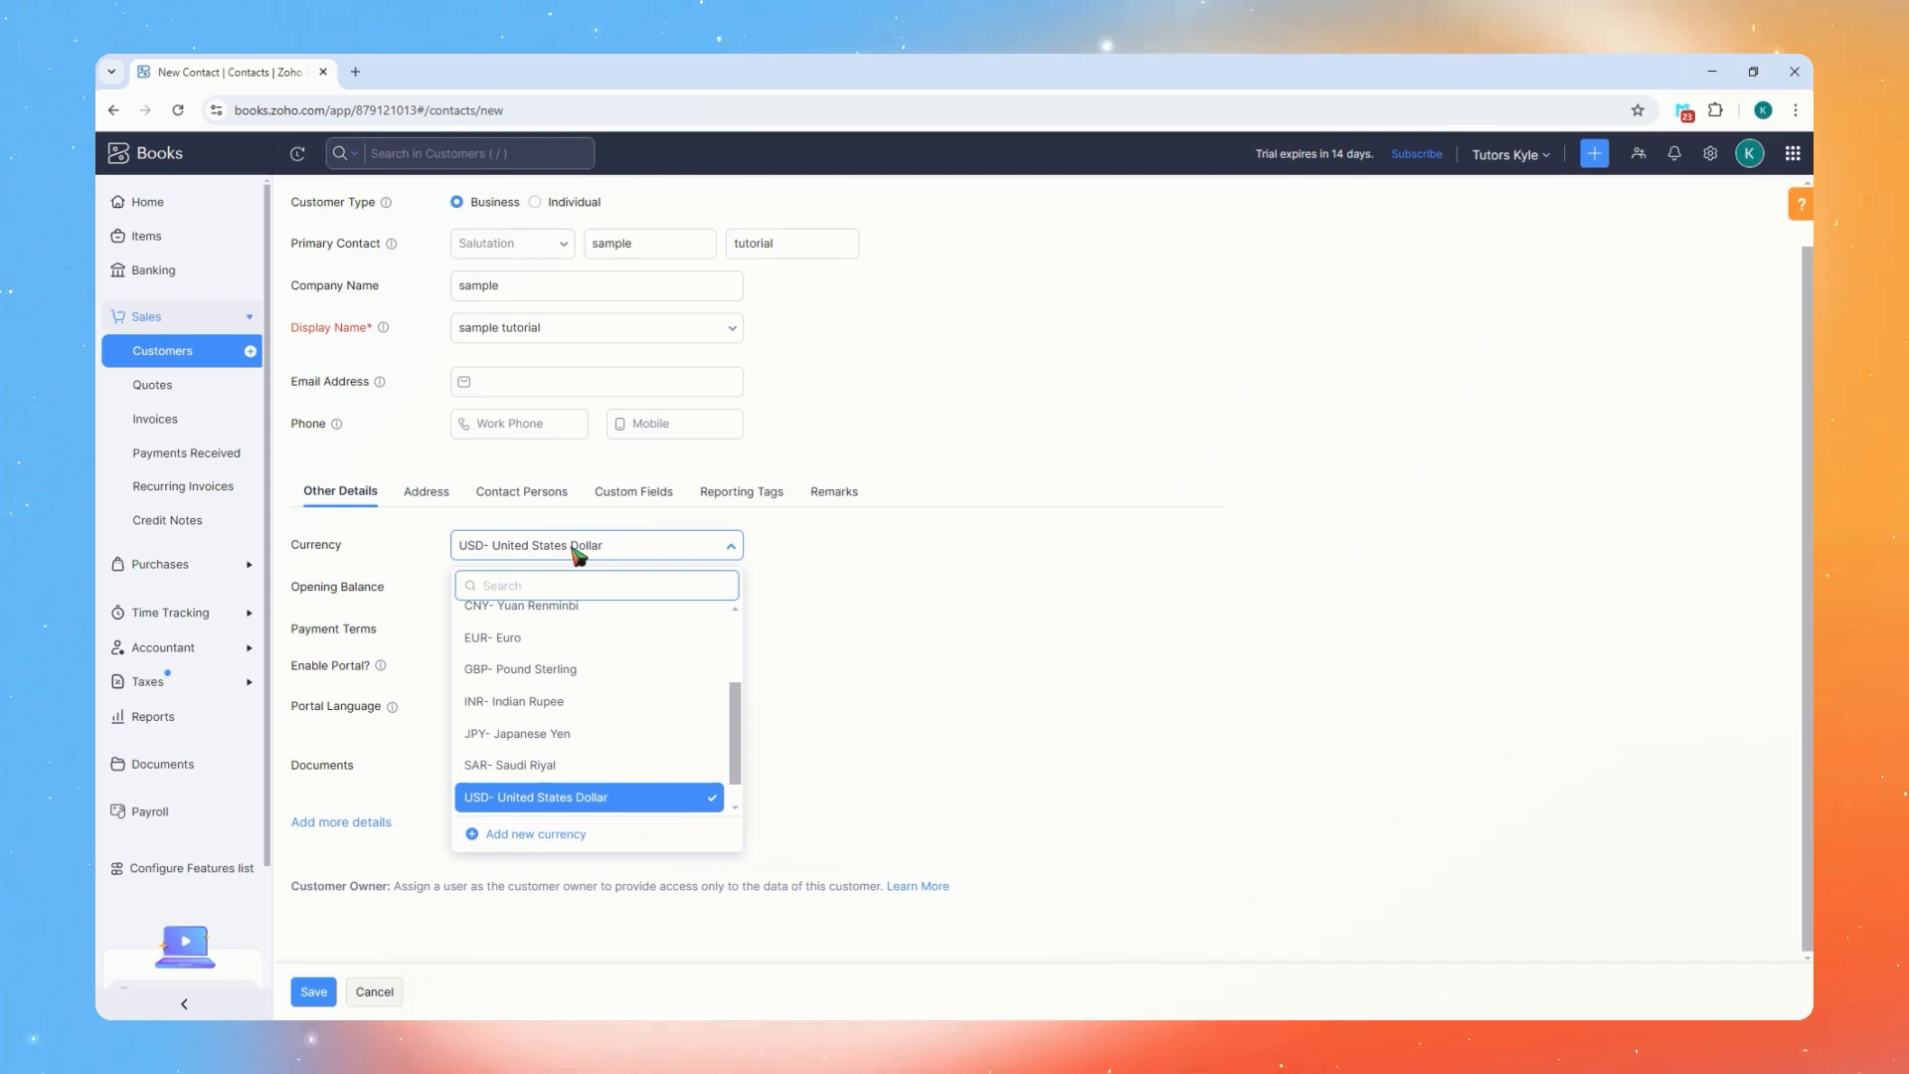
scroll(596, 686, "up", 3)
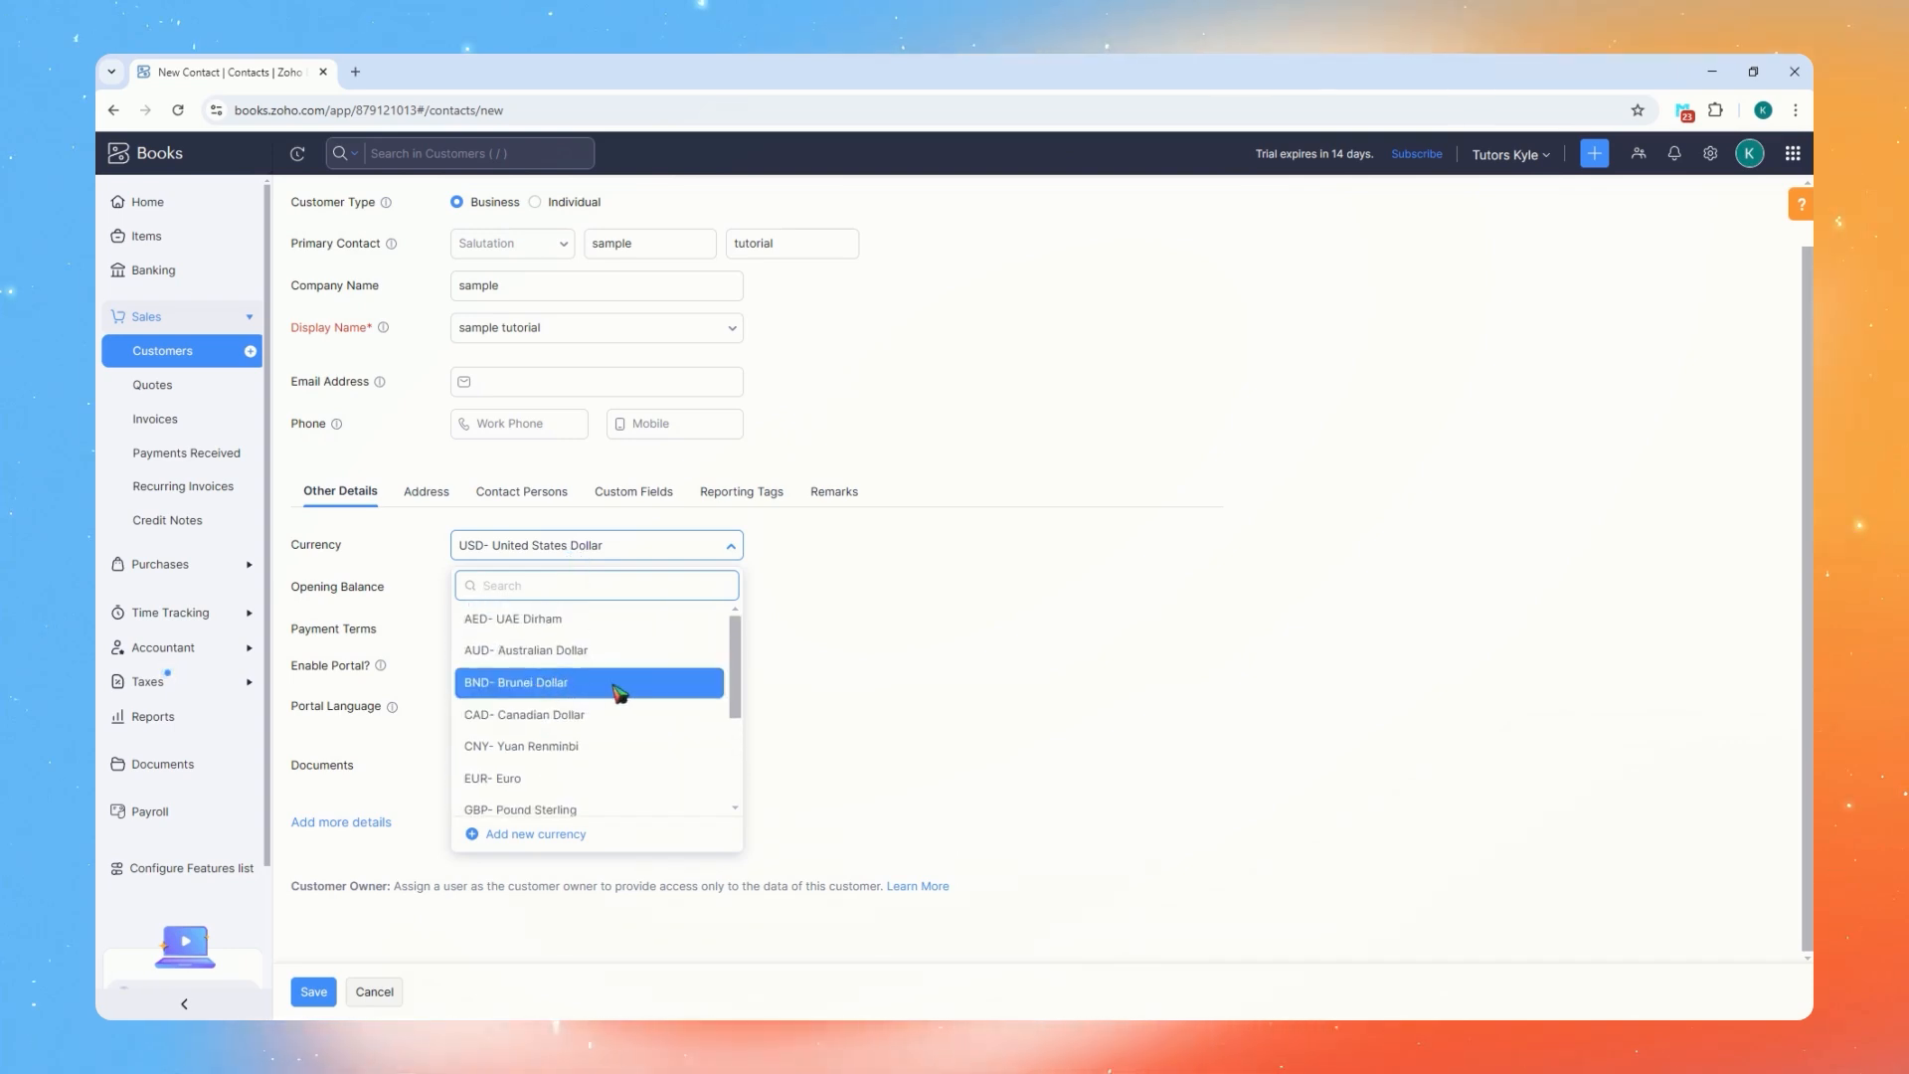
left_click(784, 637)
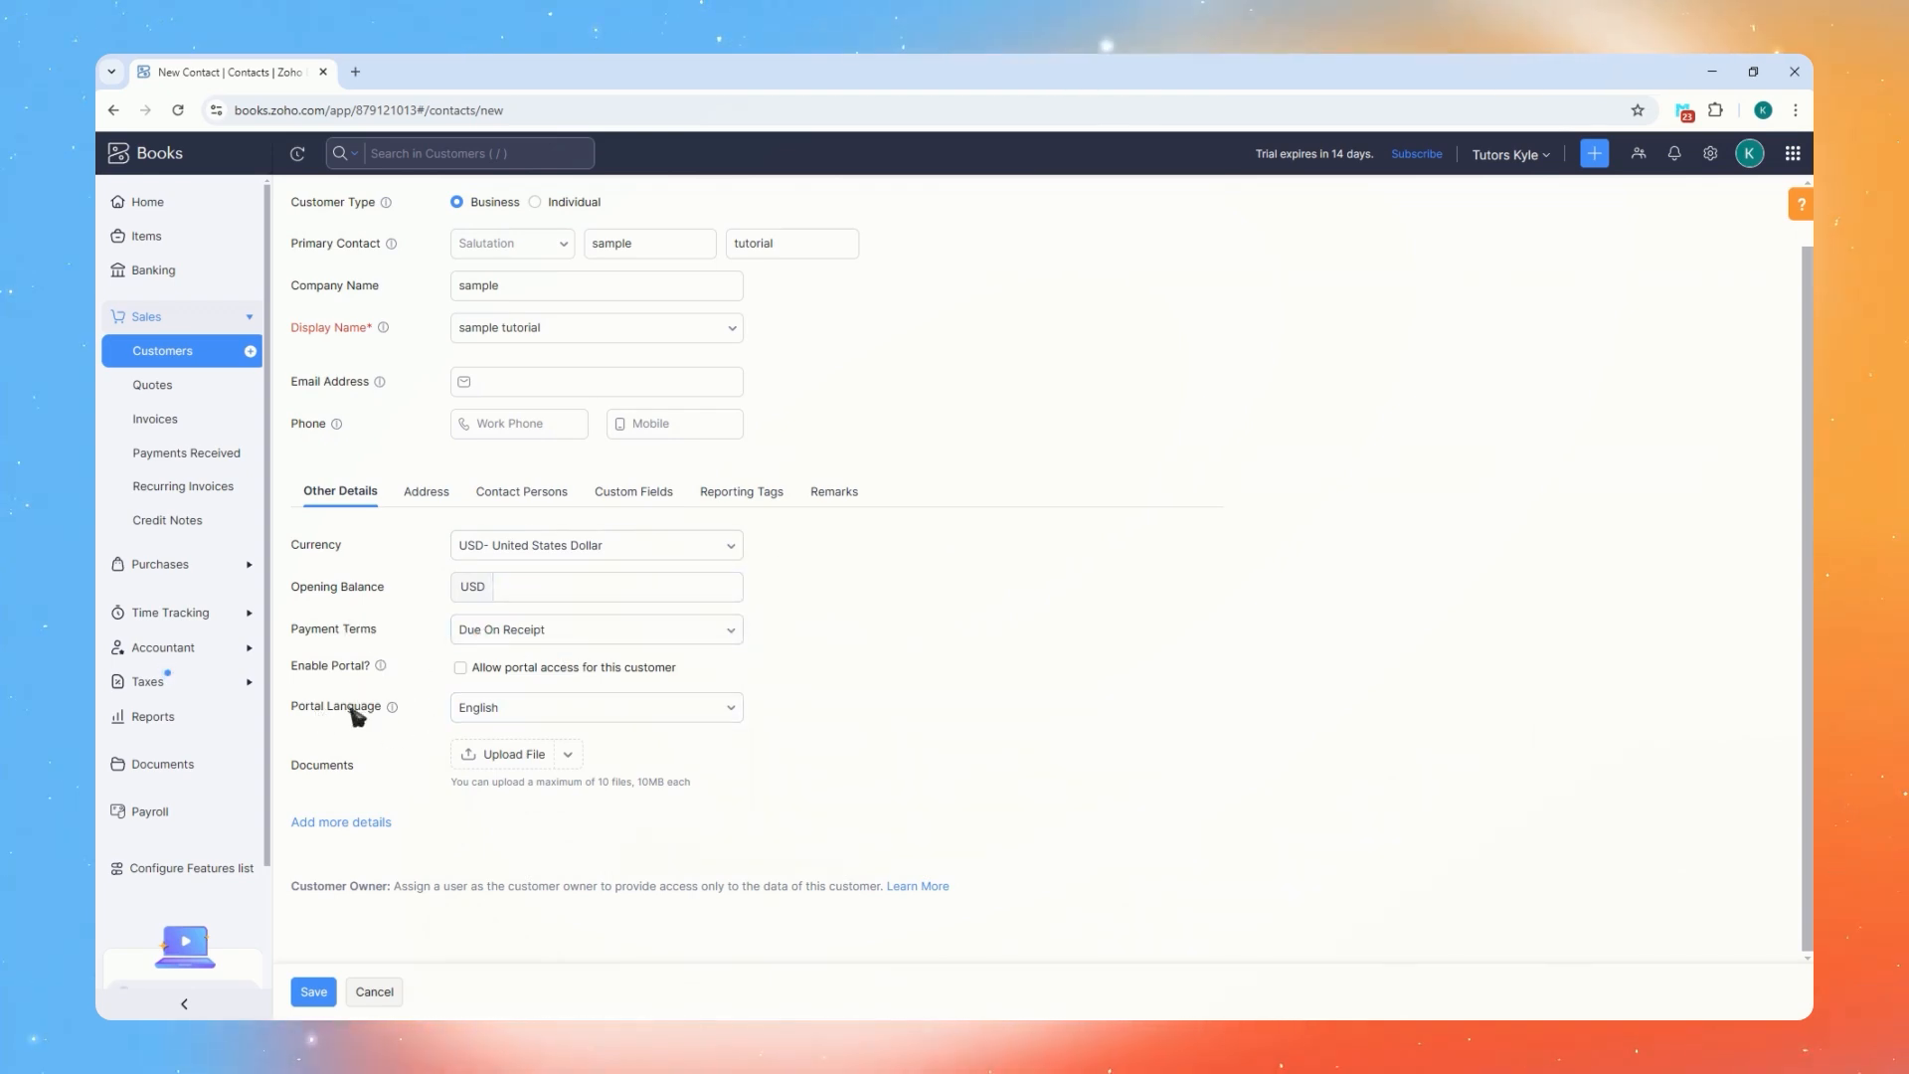
Look through the customer's address, contact persons, custom fields, reporting tags and remarks sections, and save the customer
left_click(407, 493)
left_click(521, 492)
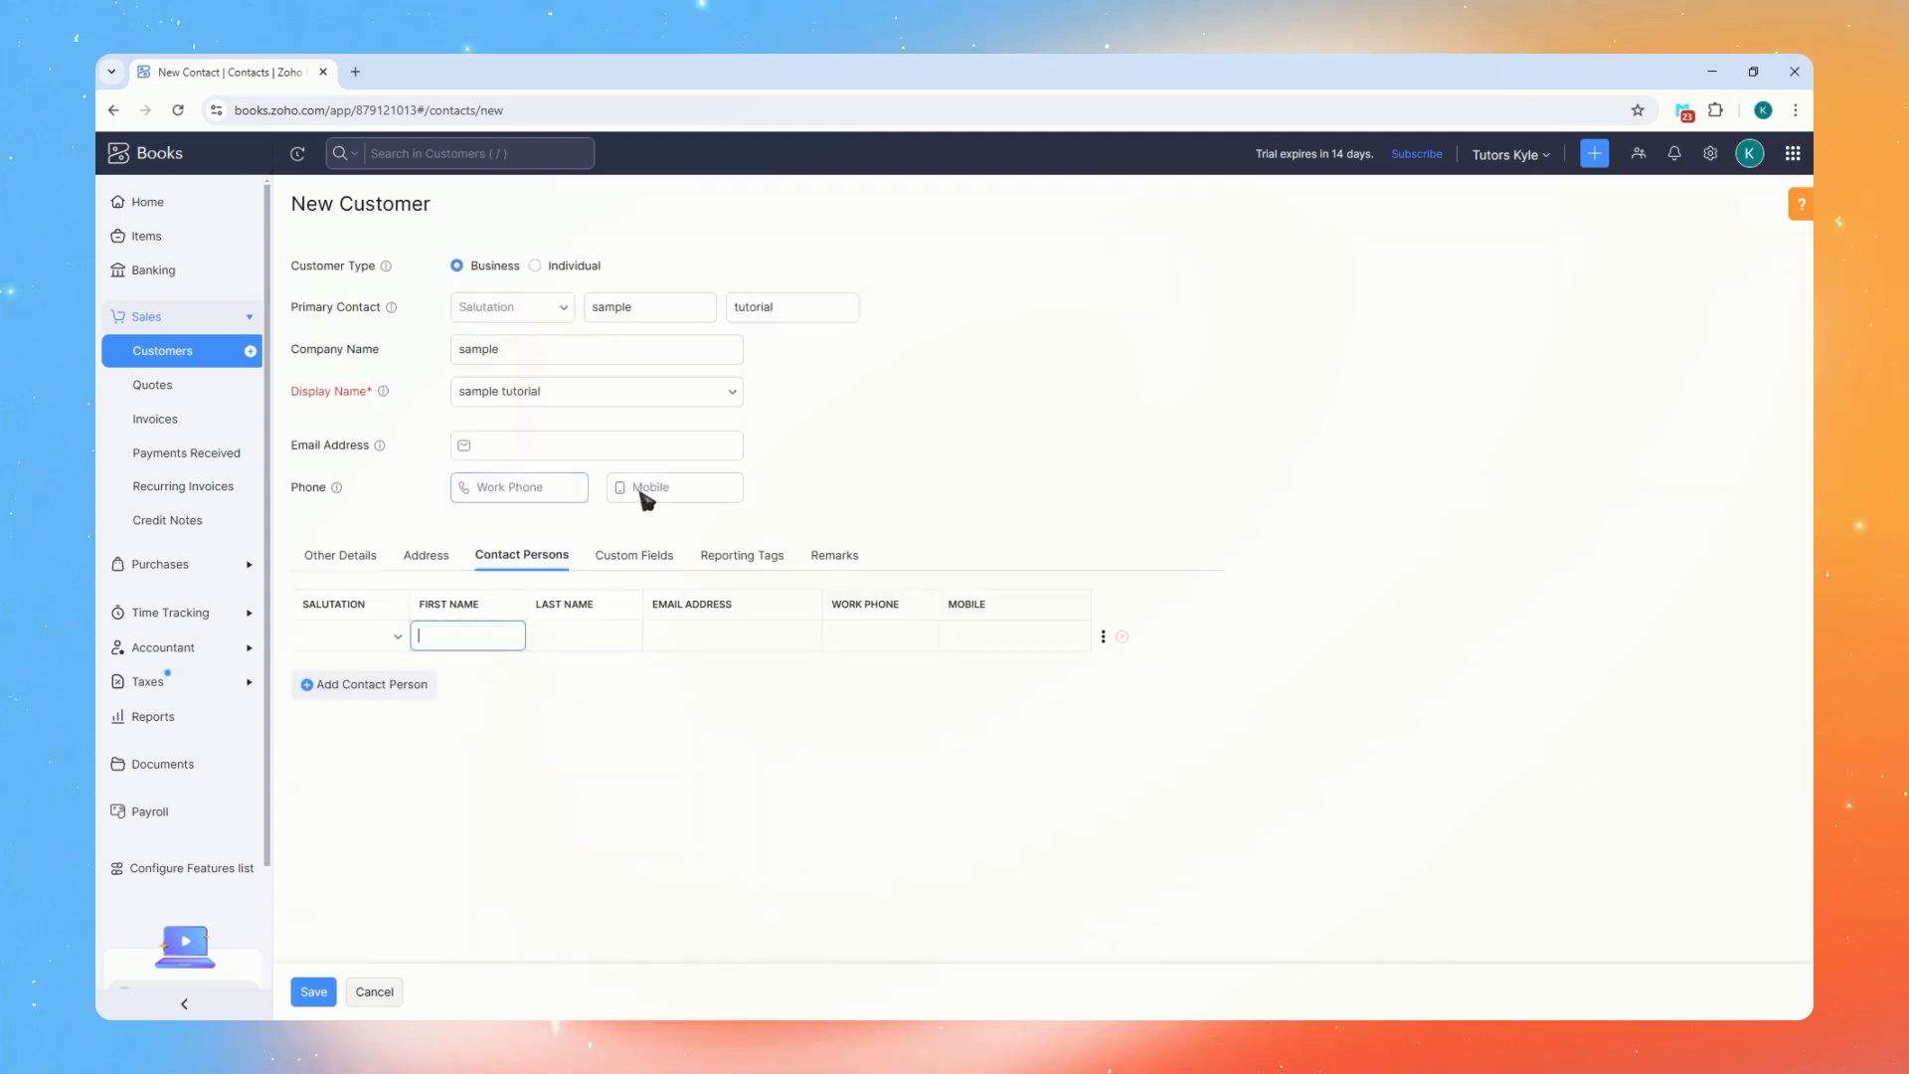
left_click(644, 558)
left_click(747, 559)
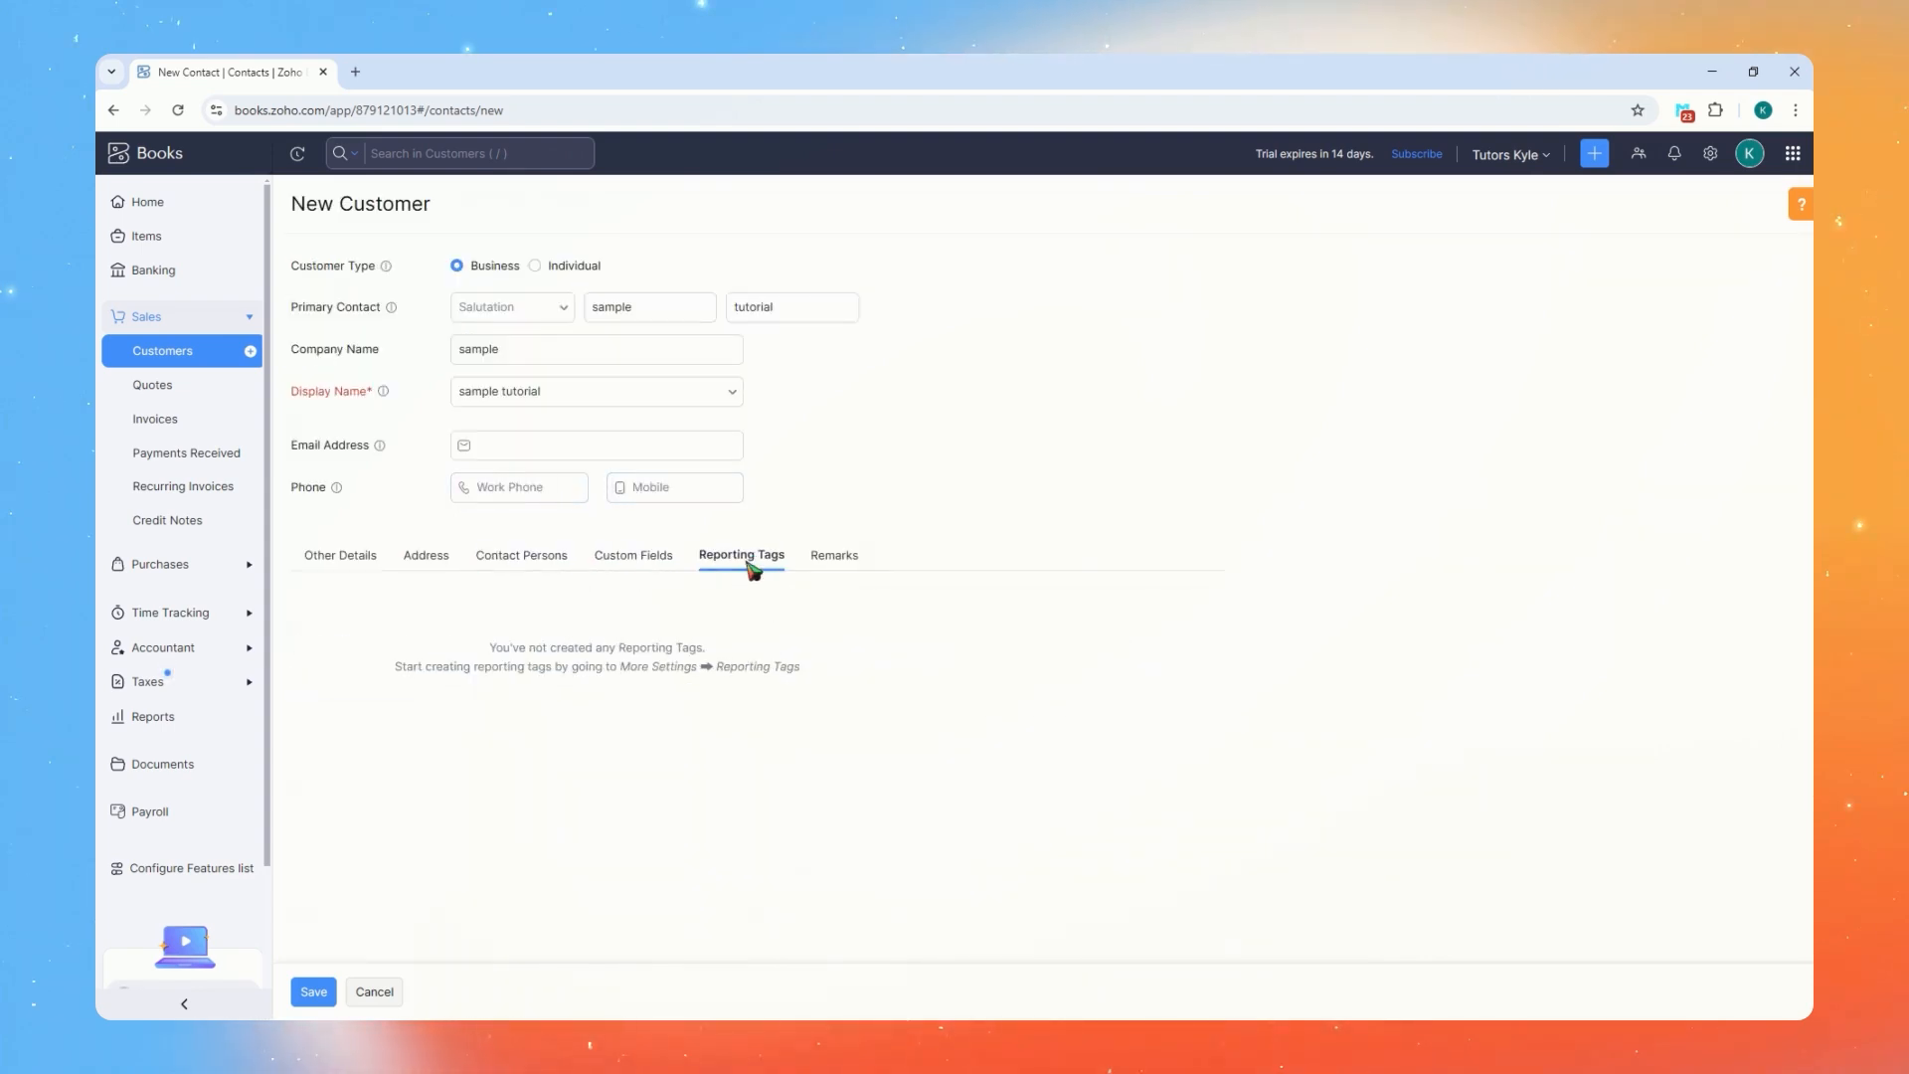
left_click(833, 555)
left_click(329, 562)
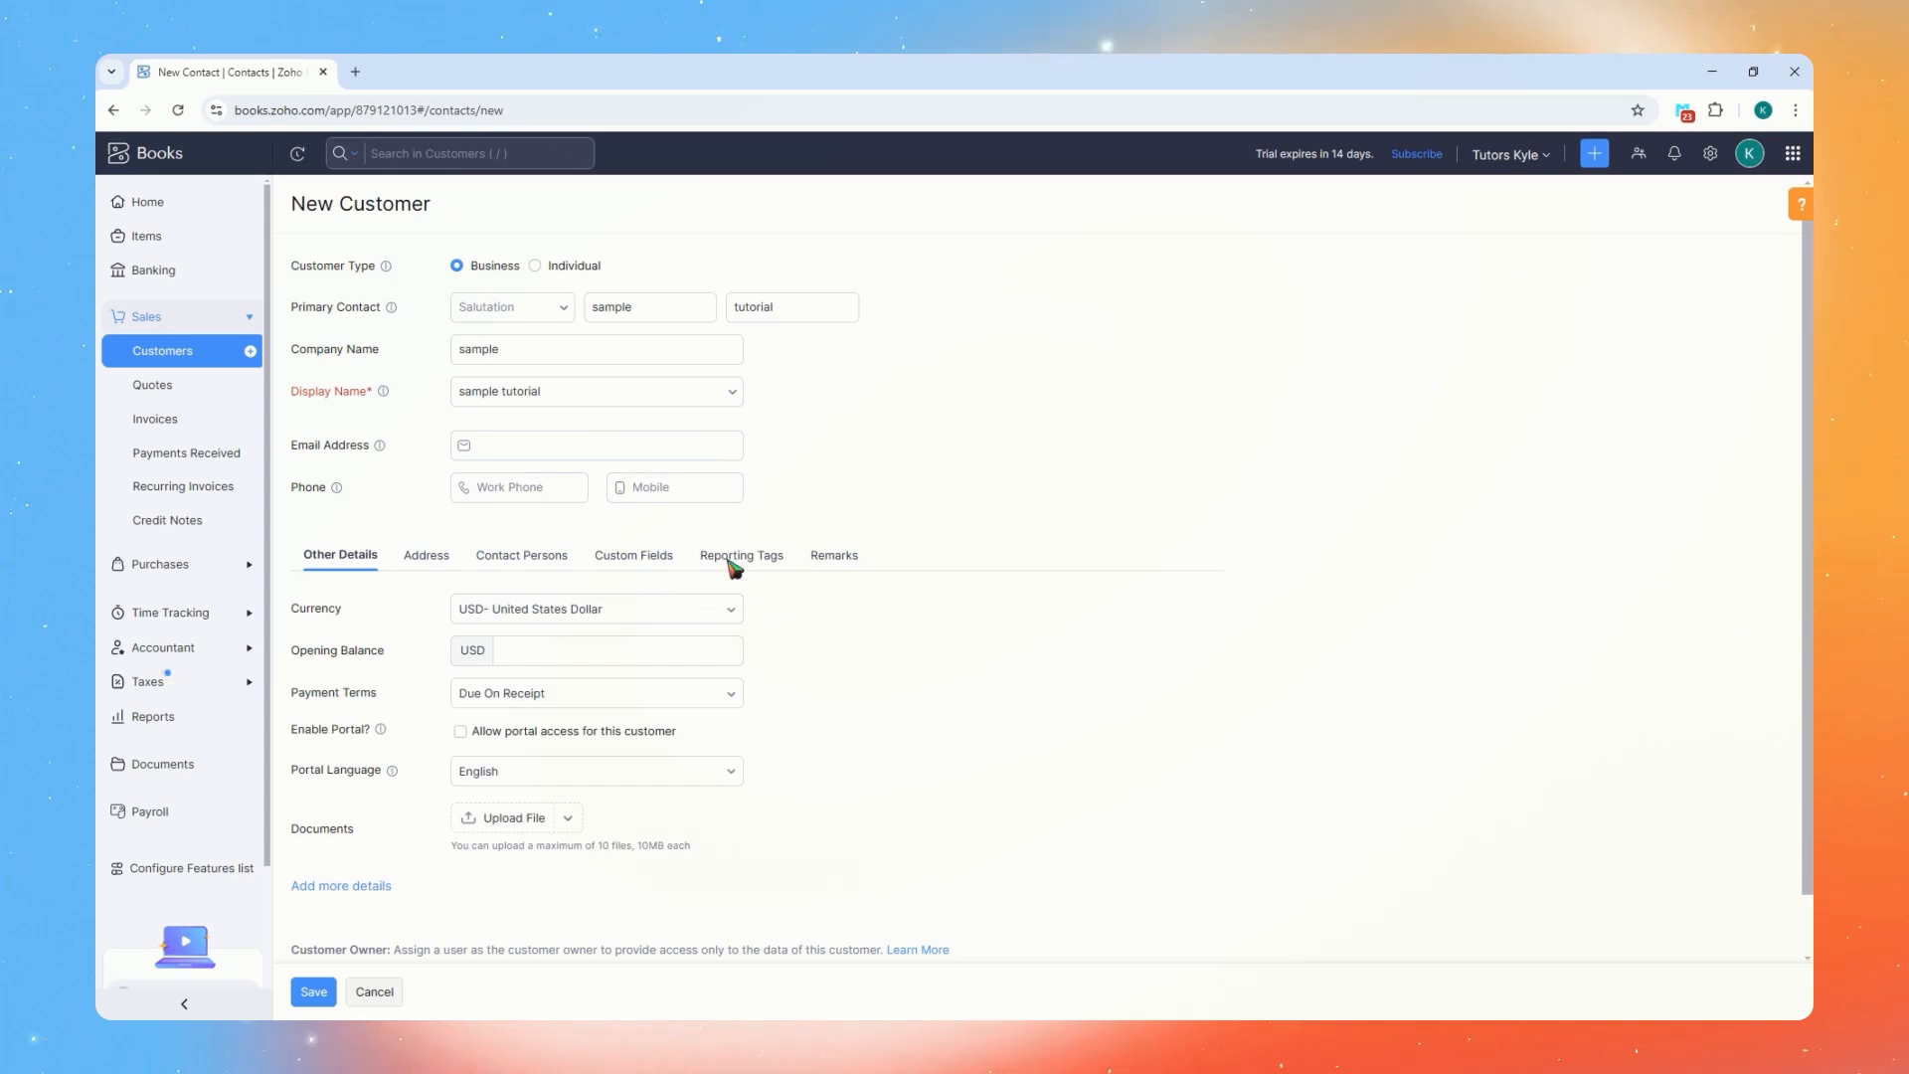
scroll(796, 559, "down", 1)
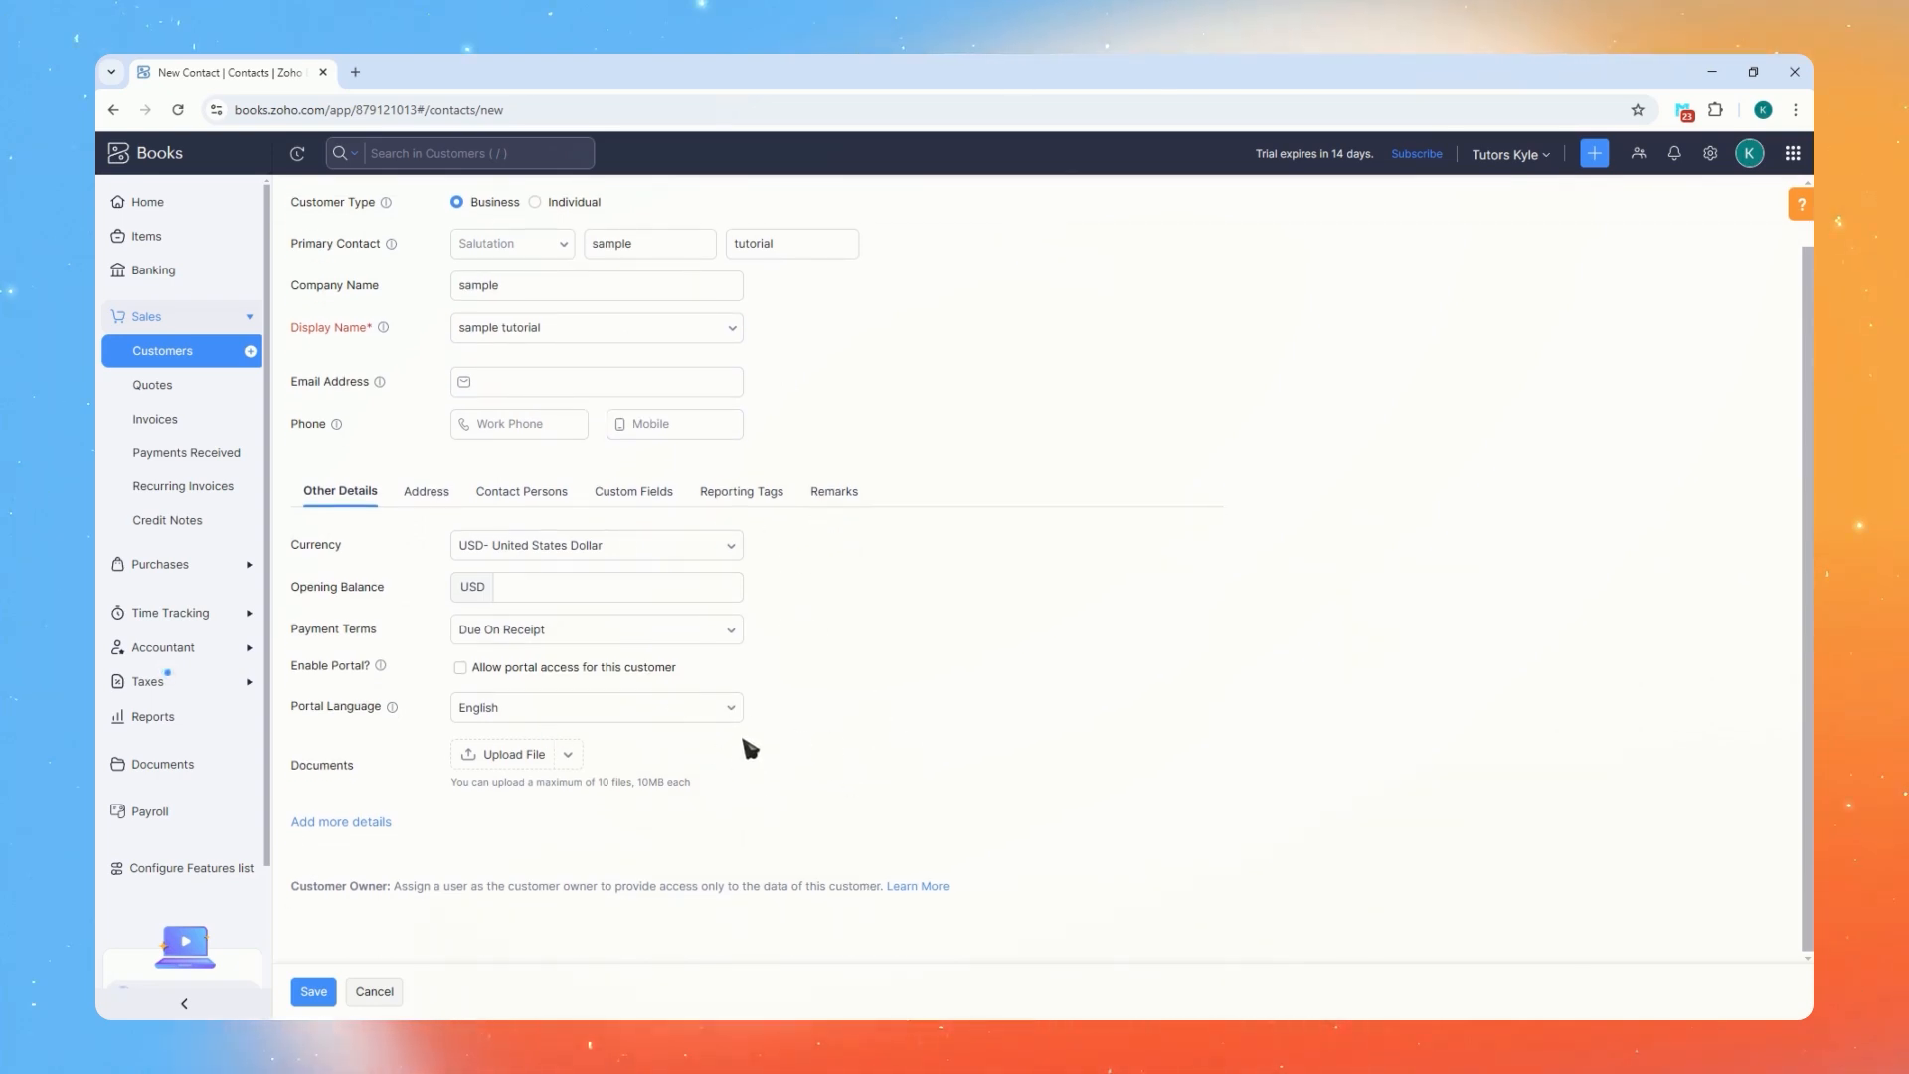
scroll(597, 528, "up", 1)
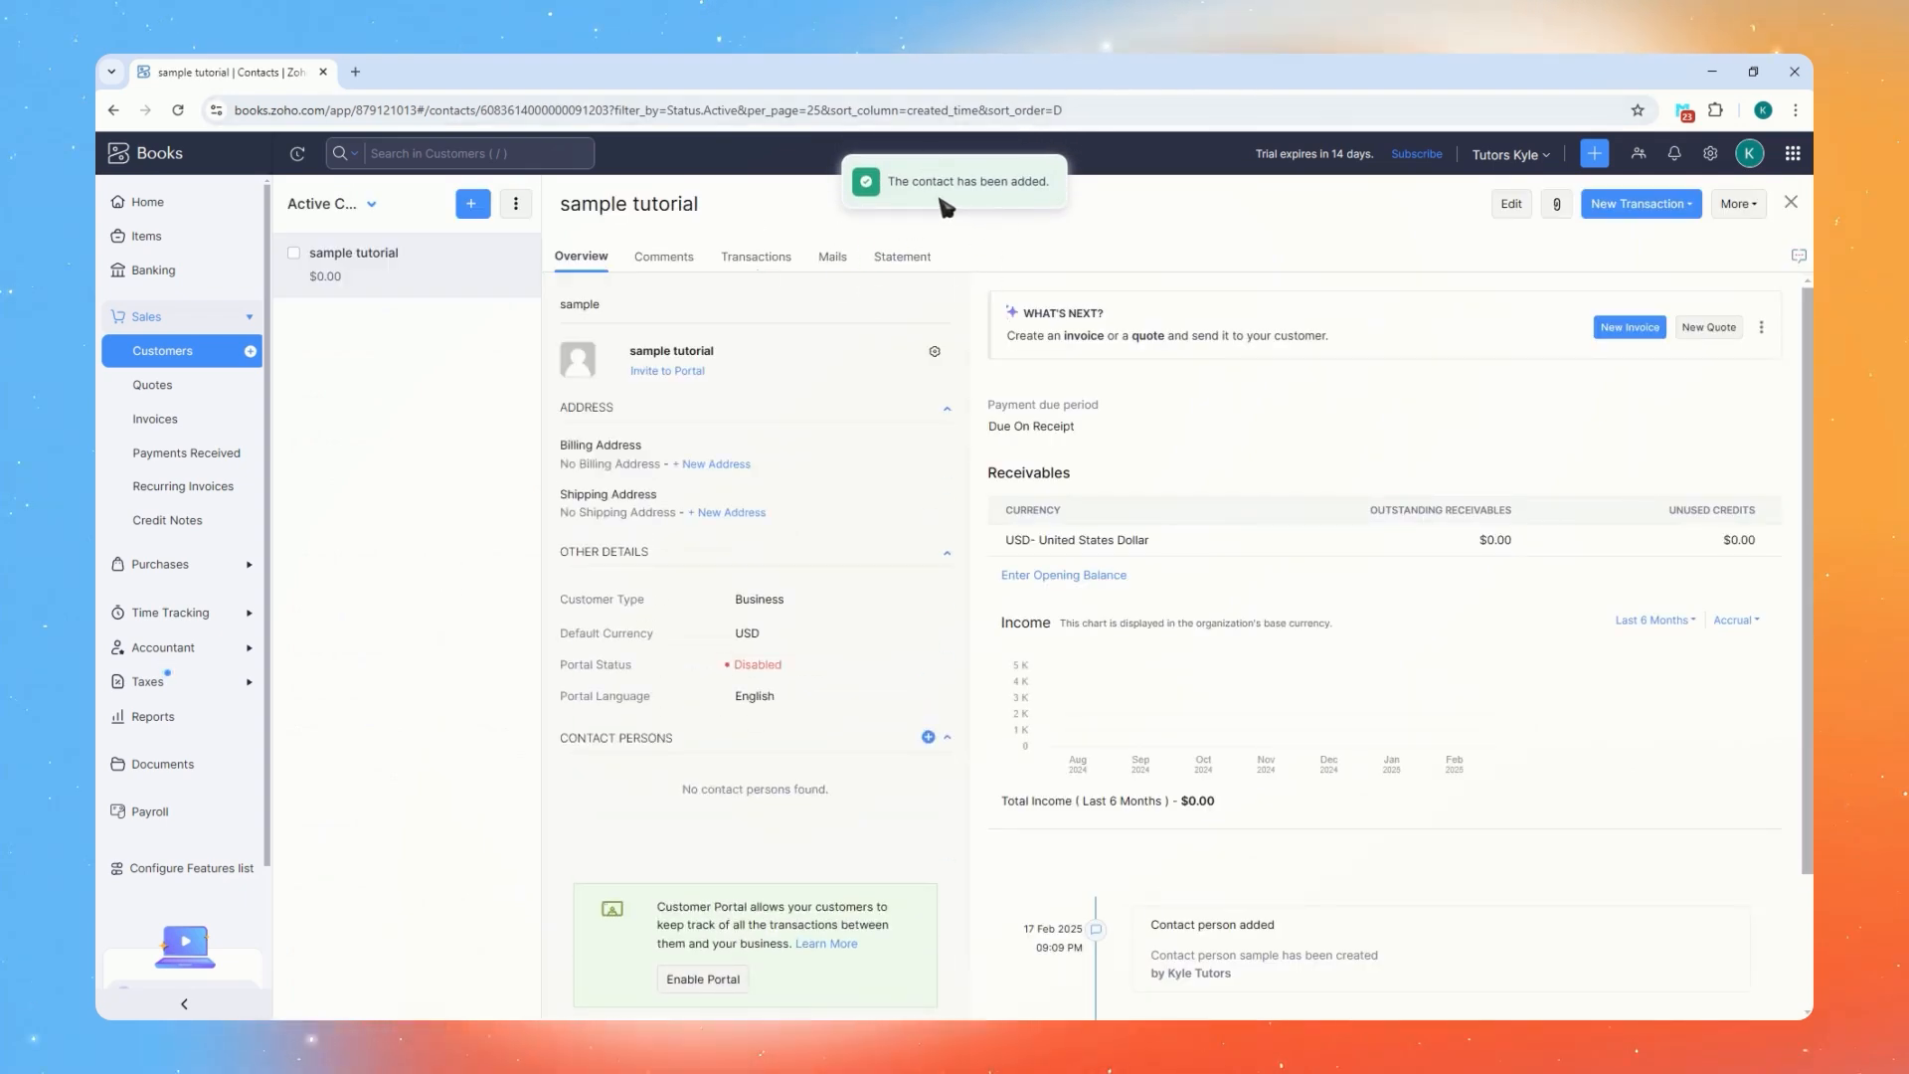
View the quotes section and start a new invoice
left_click(160, 384)
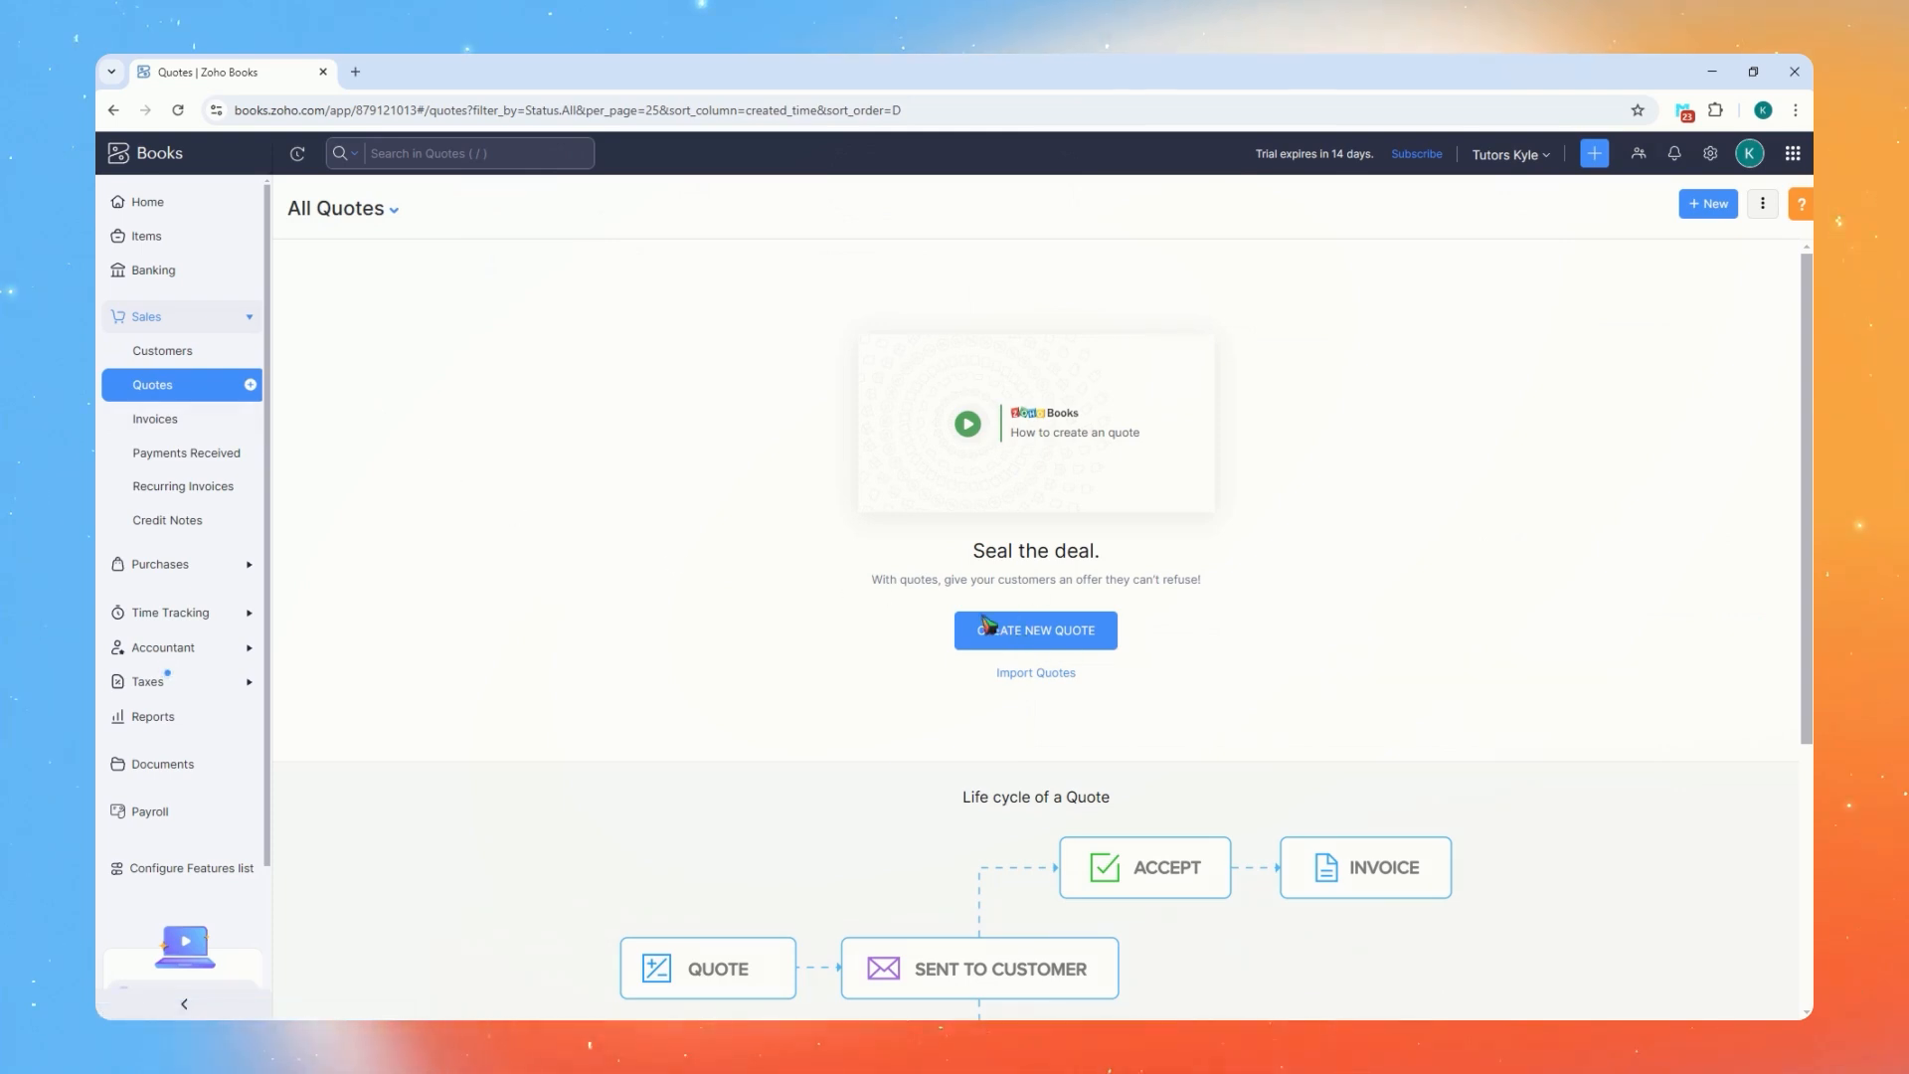
left_click(166, 418)
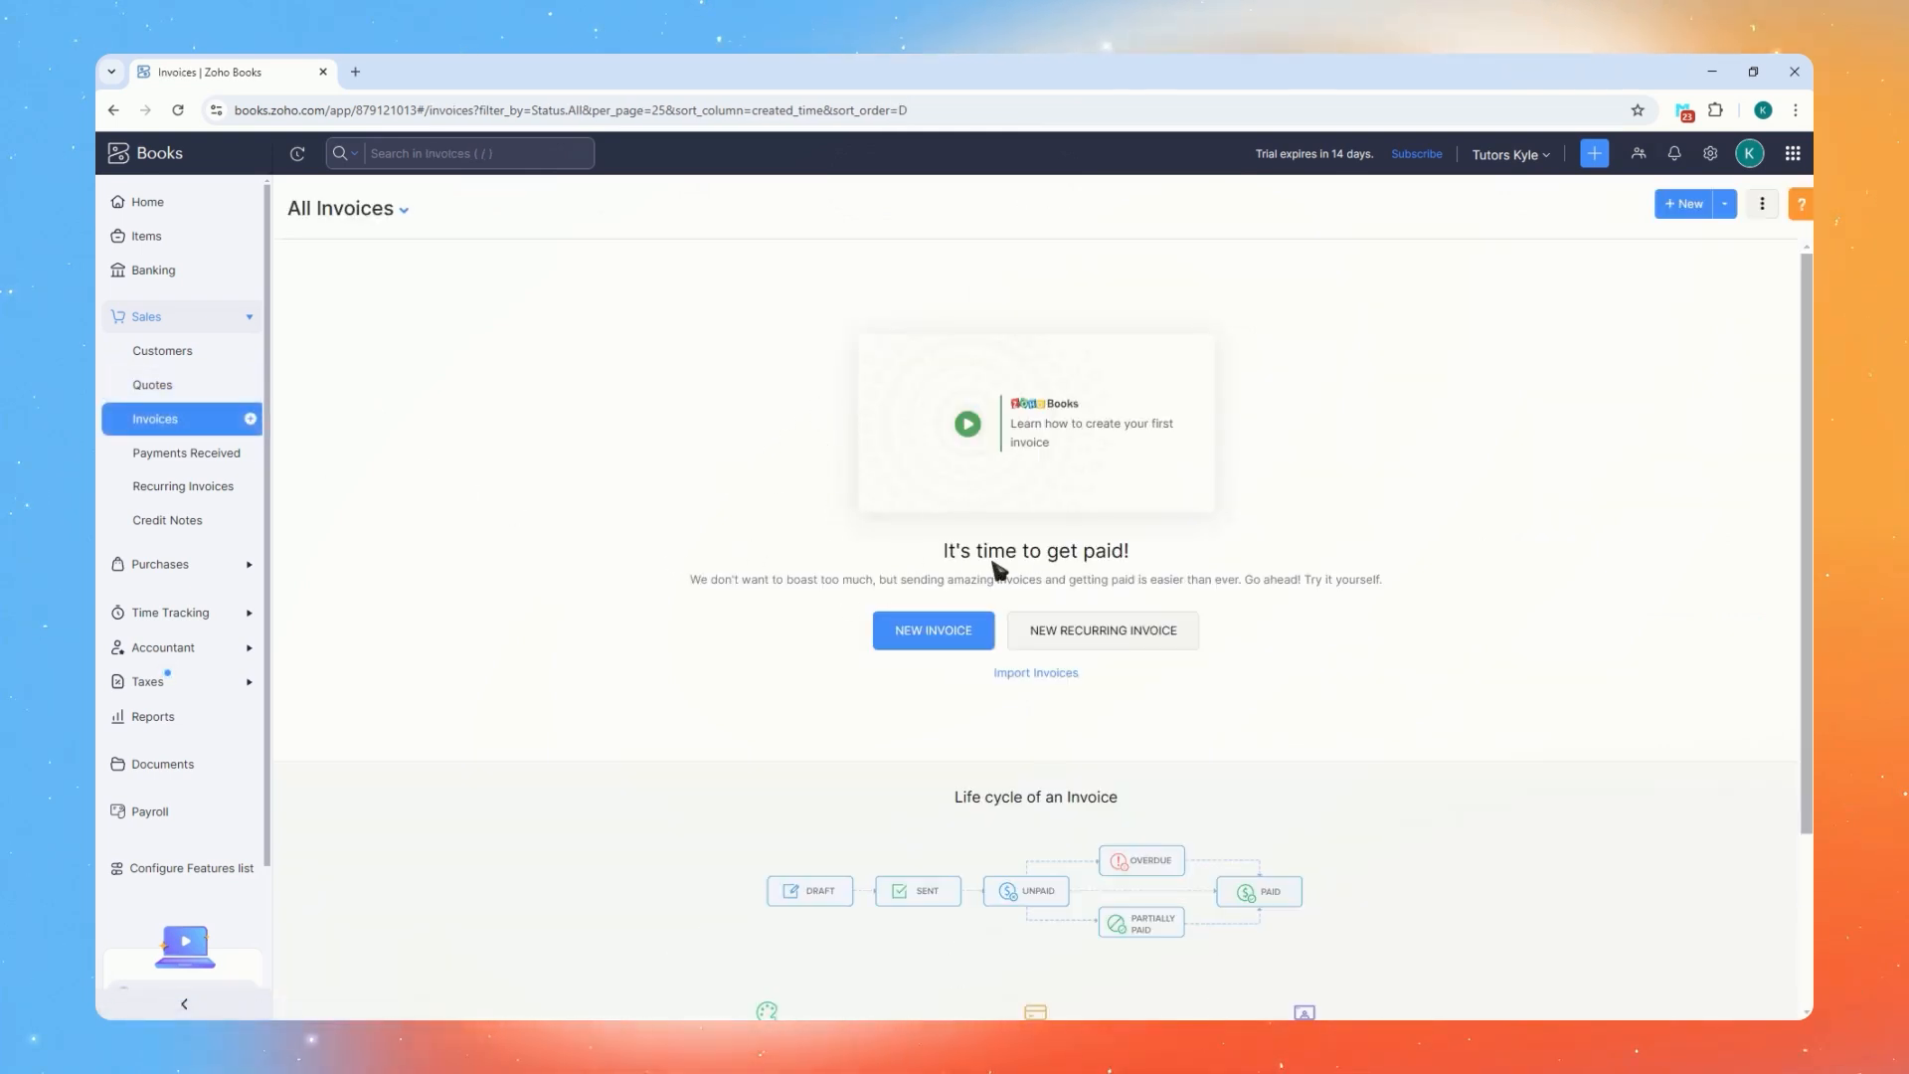
left_click(927, 642)
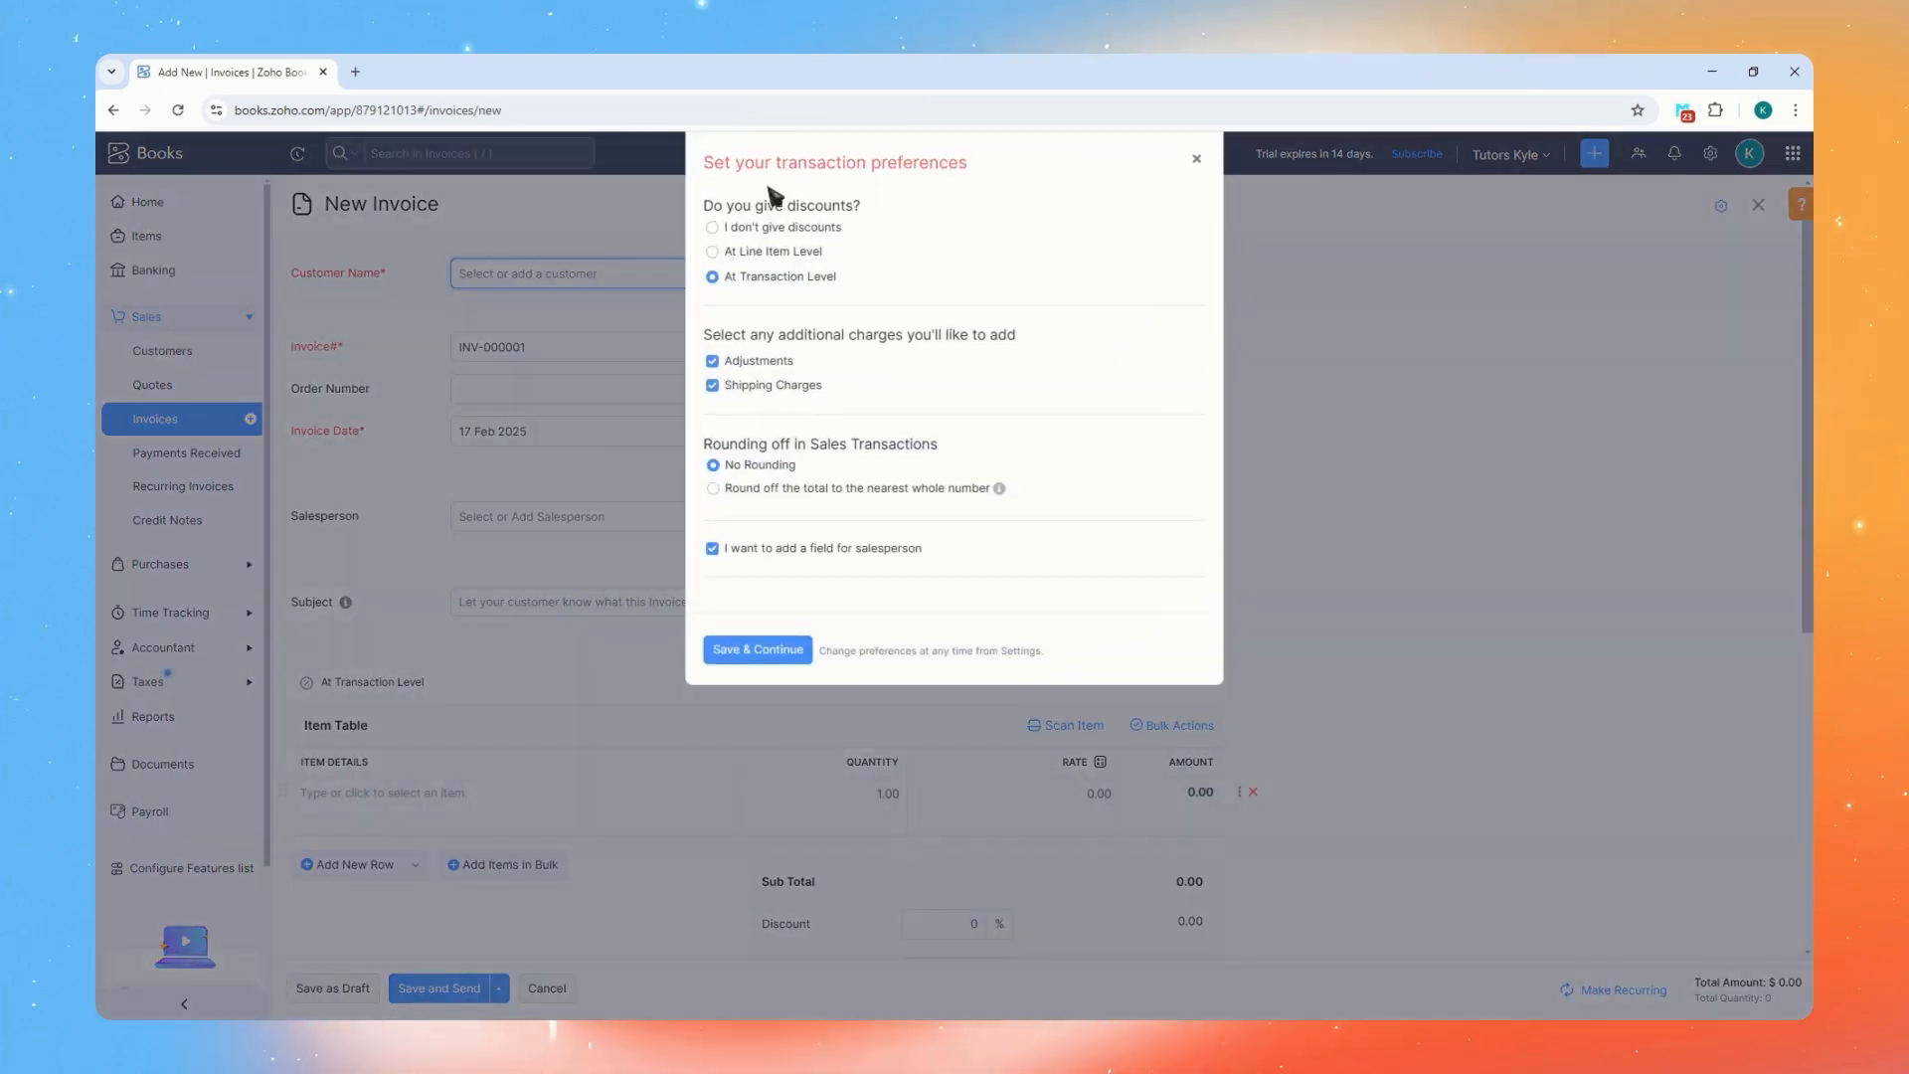
Review the transaction preferences for discounts, additional charges and rounding, and continue to the invoice form
left_click_drag(706, 165, 1023, 177)
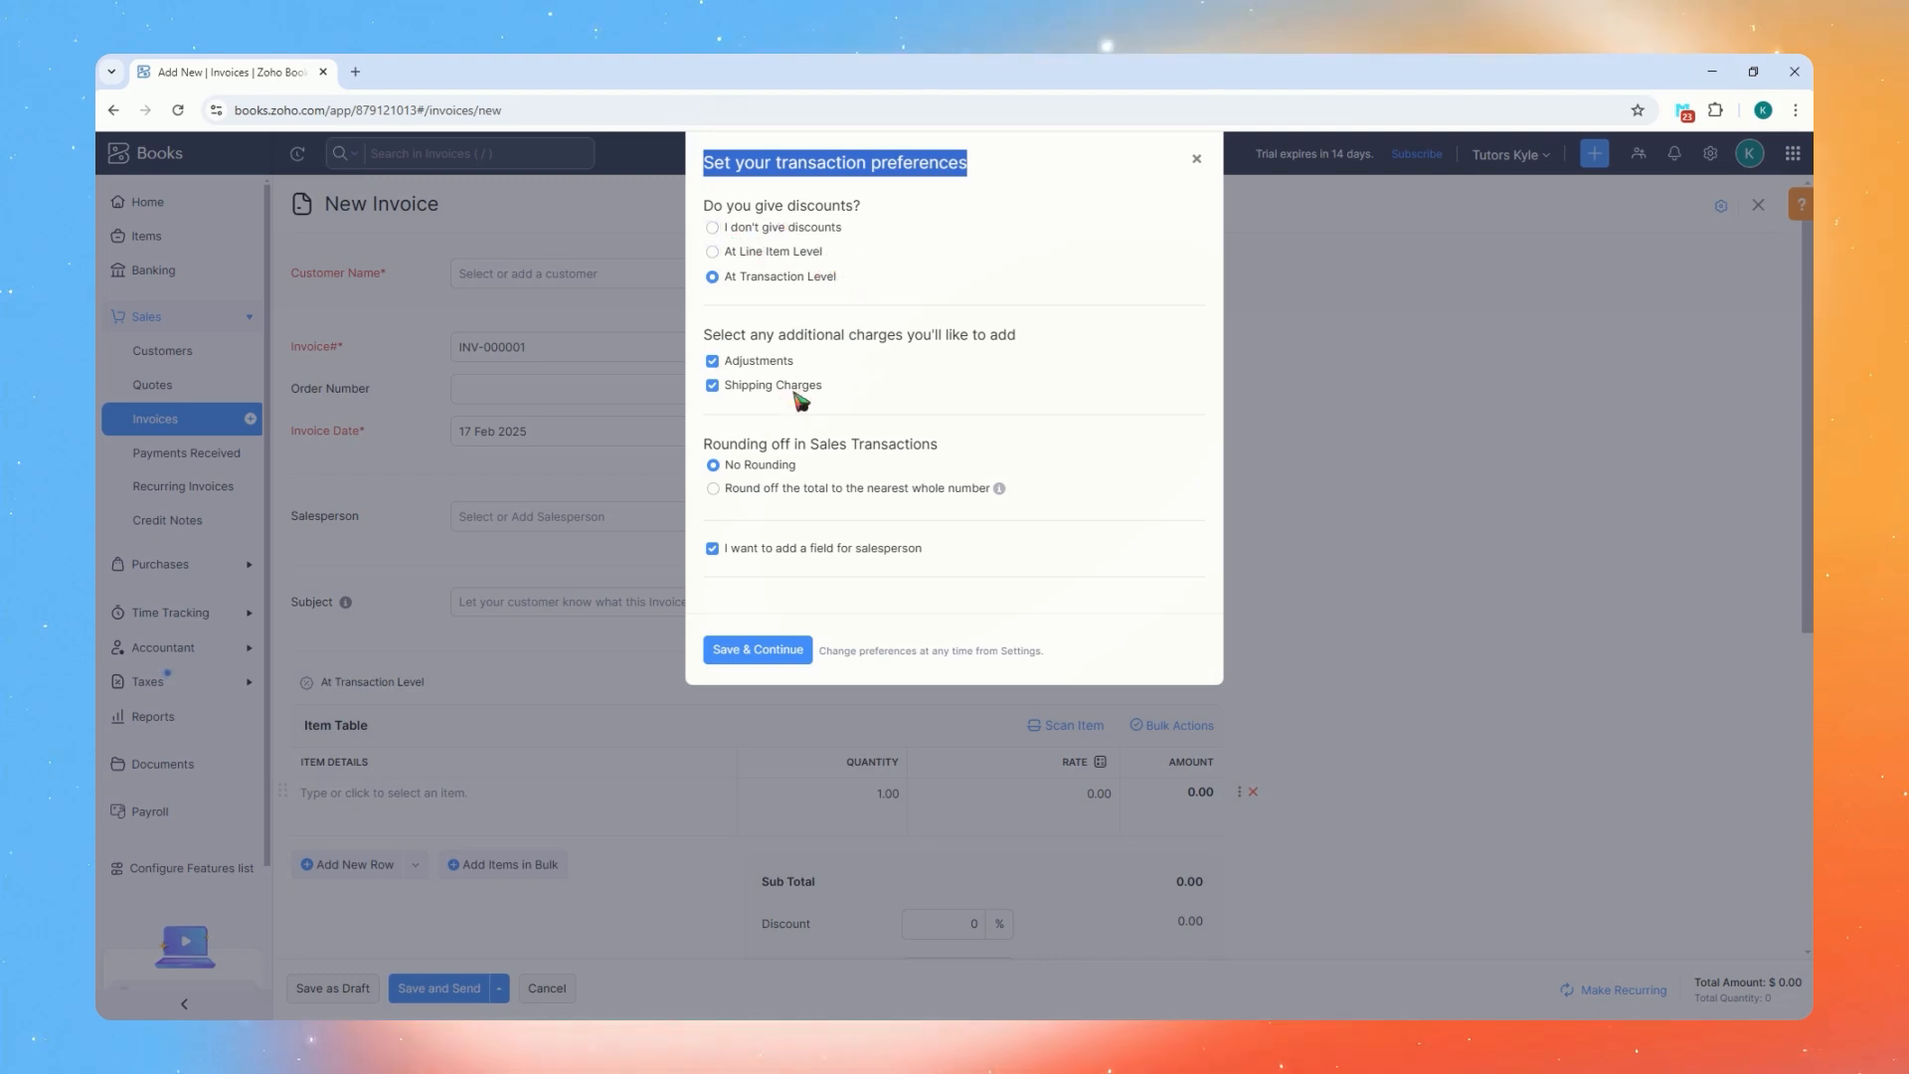
left_click_drag(693, 336, 1032, 341)
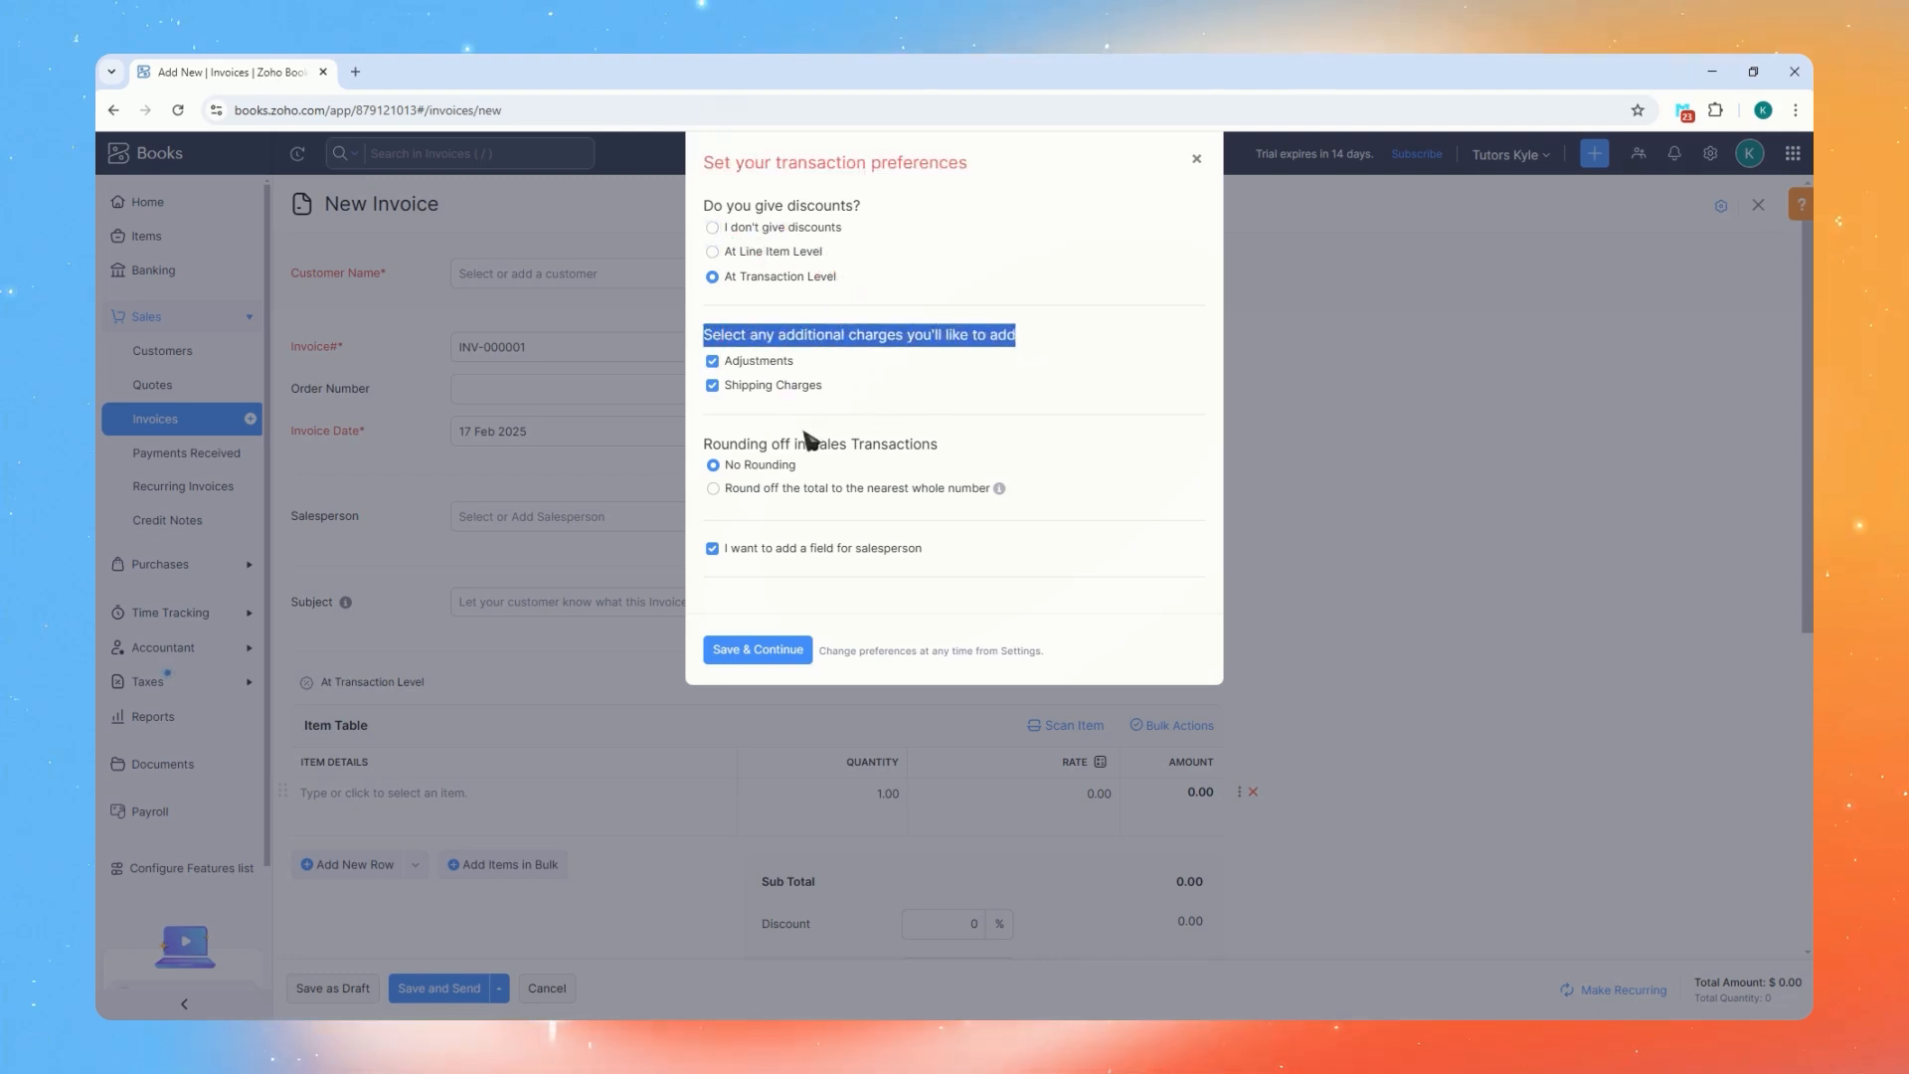
left_click_drag(710, 450, 969, 455)
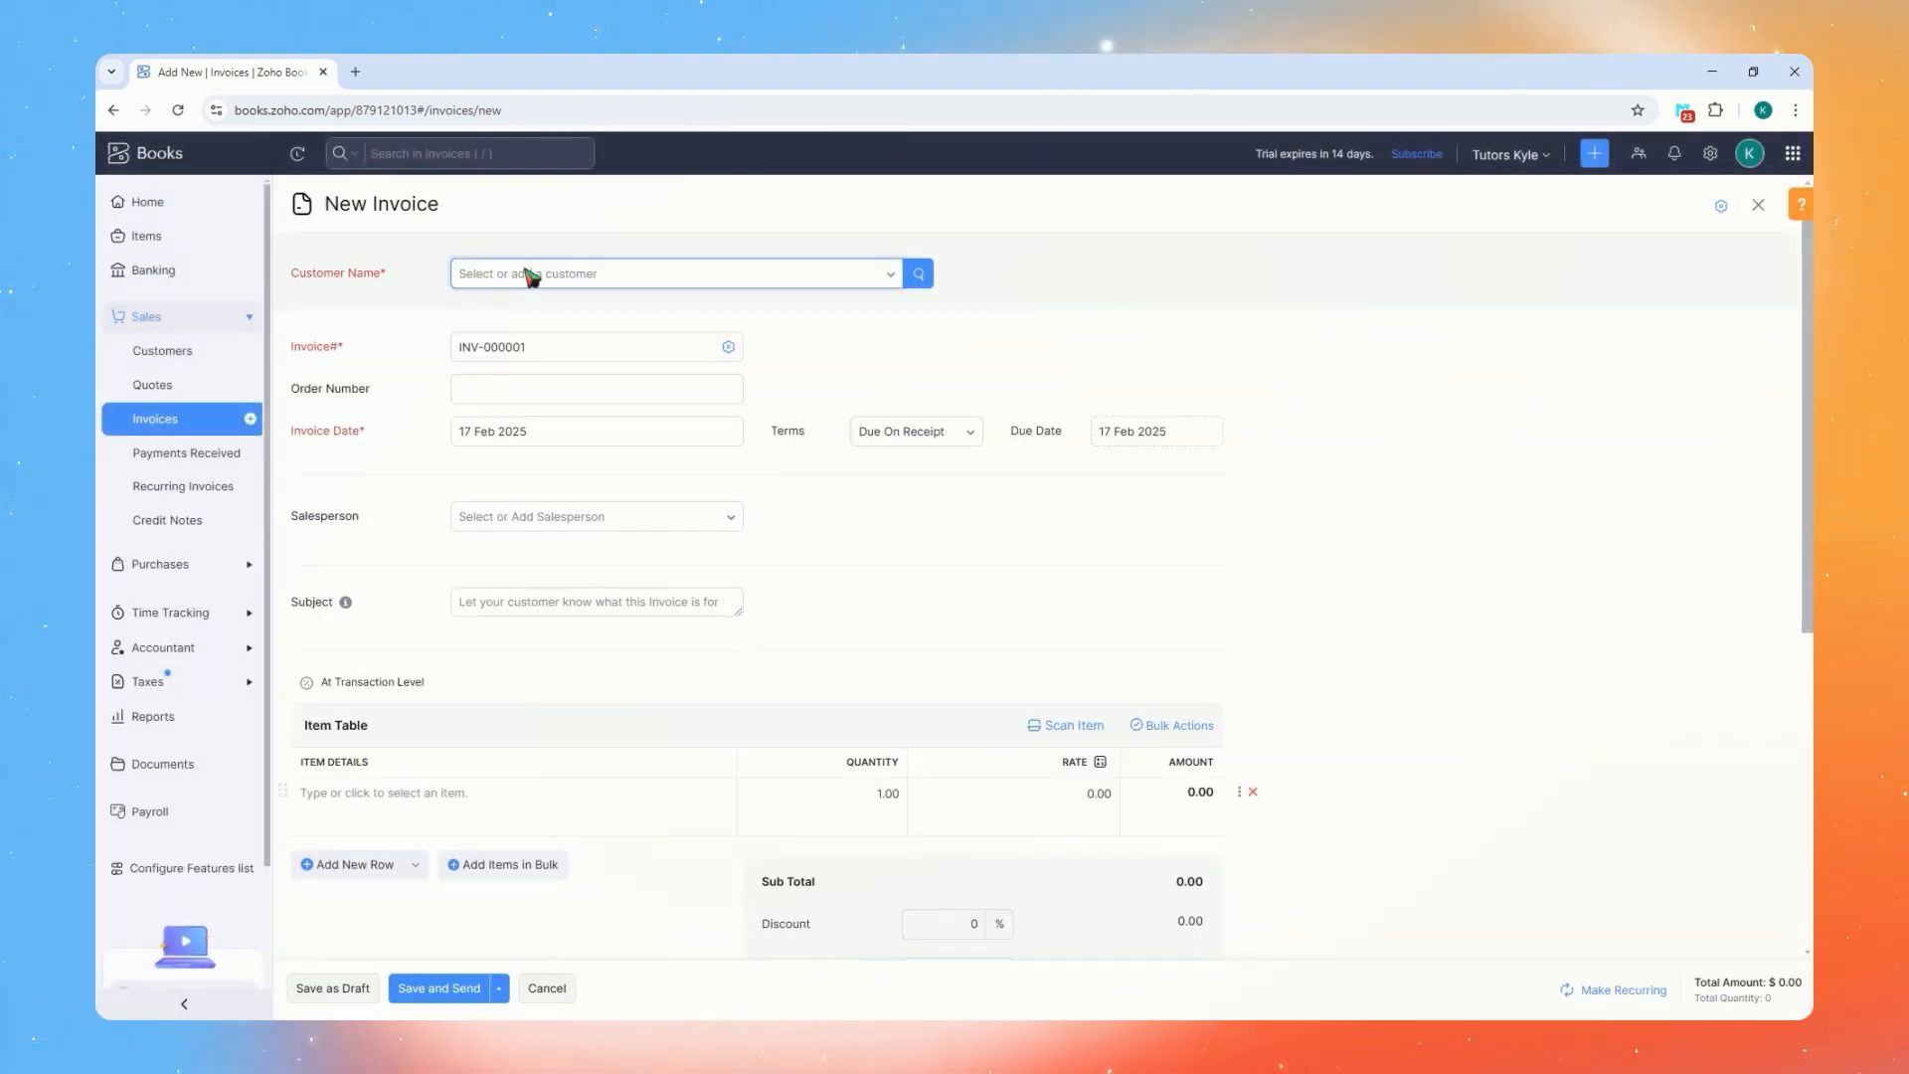
Select "sample tutorial" as the invoice's customer and check the invoice currency
left_click(530, 276)
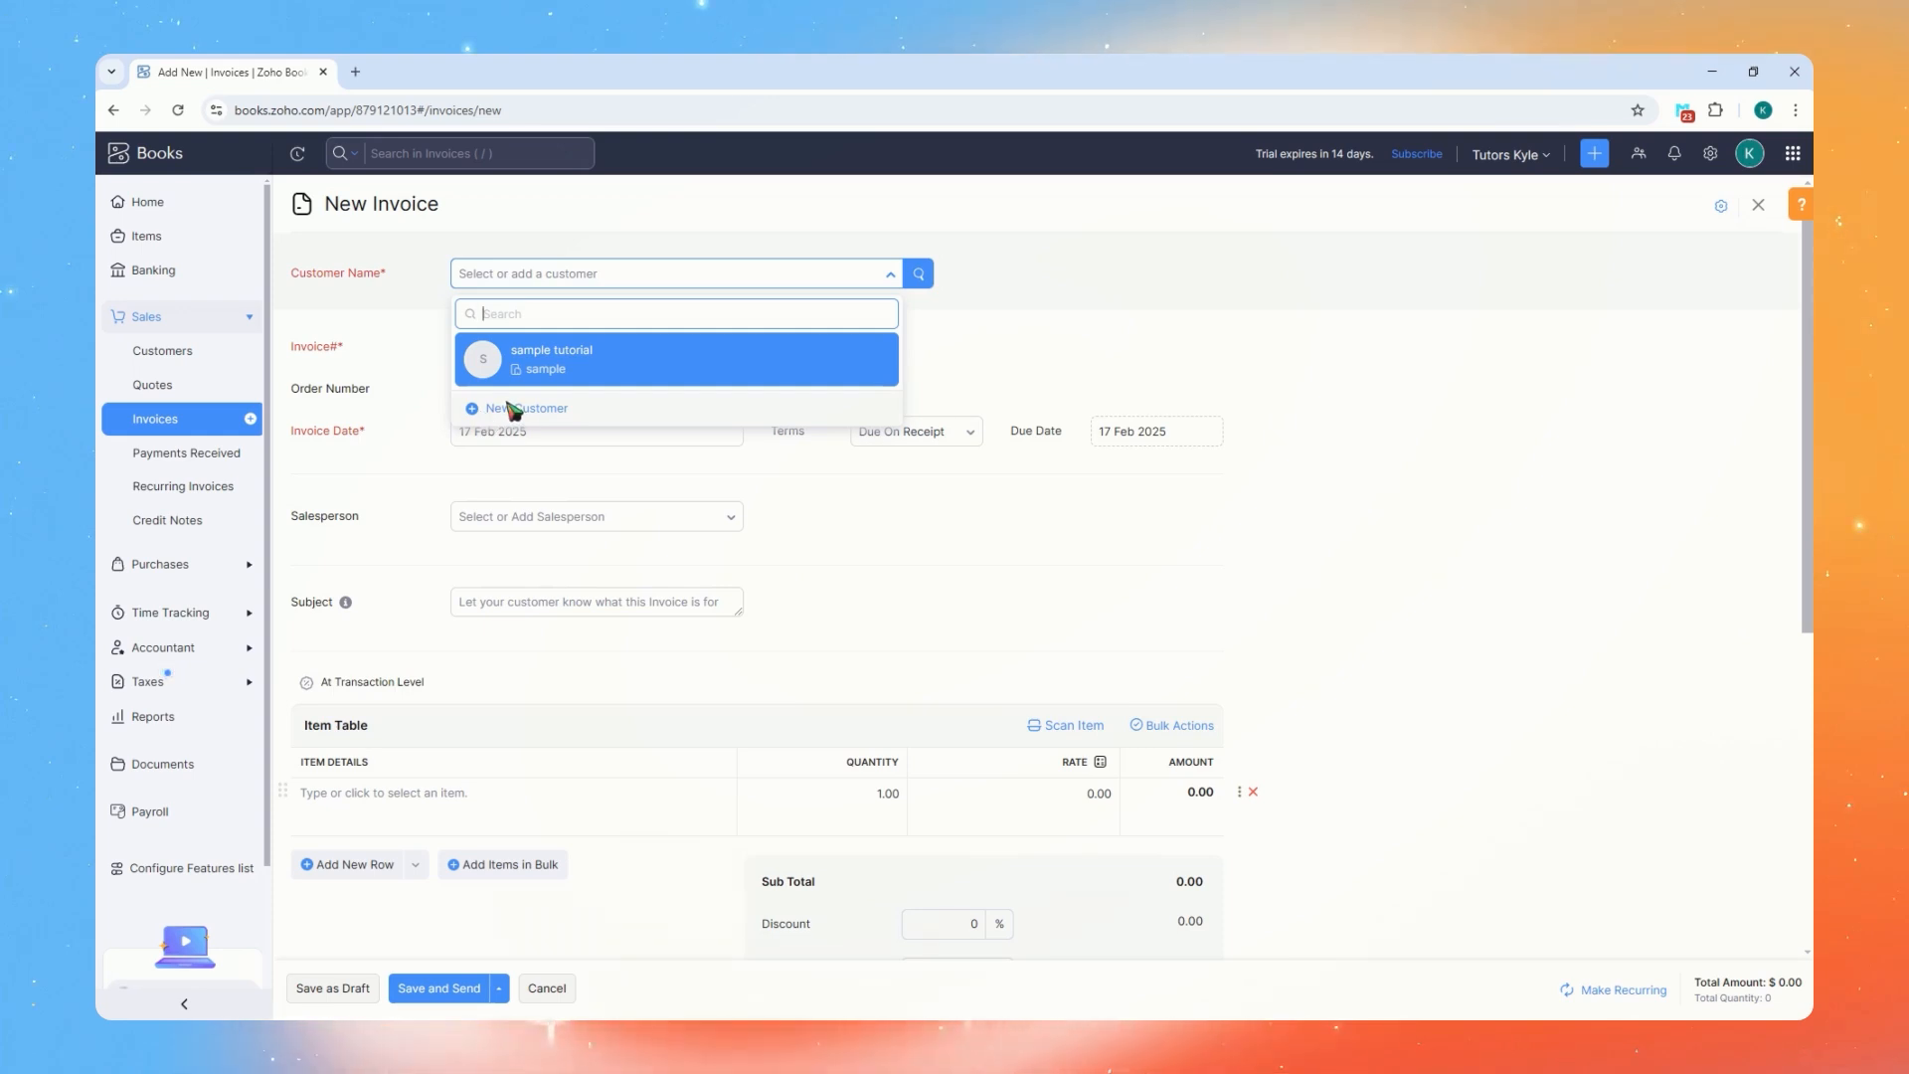
left_click(606, 366)
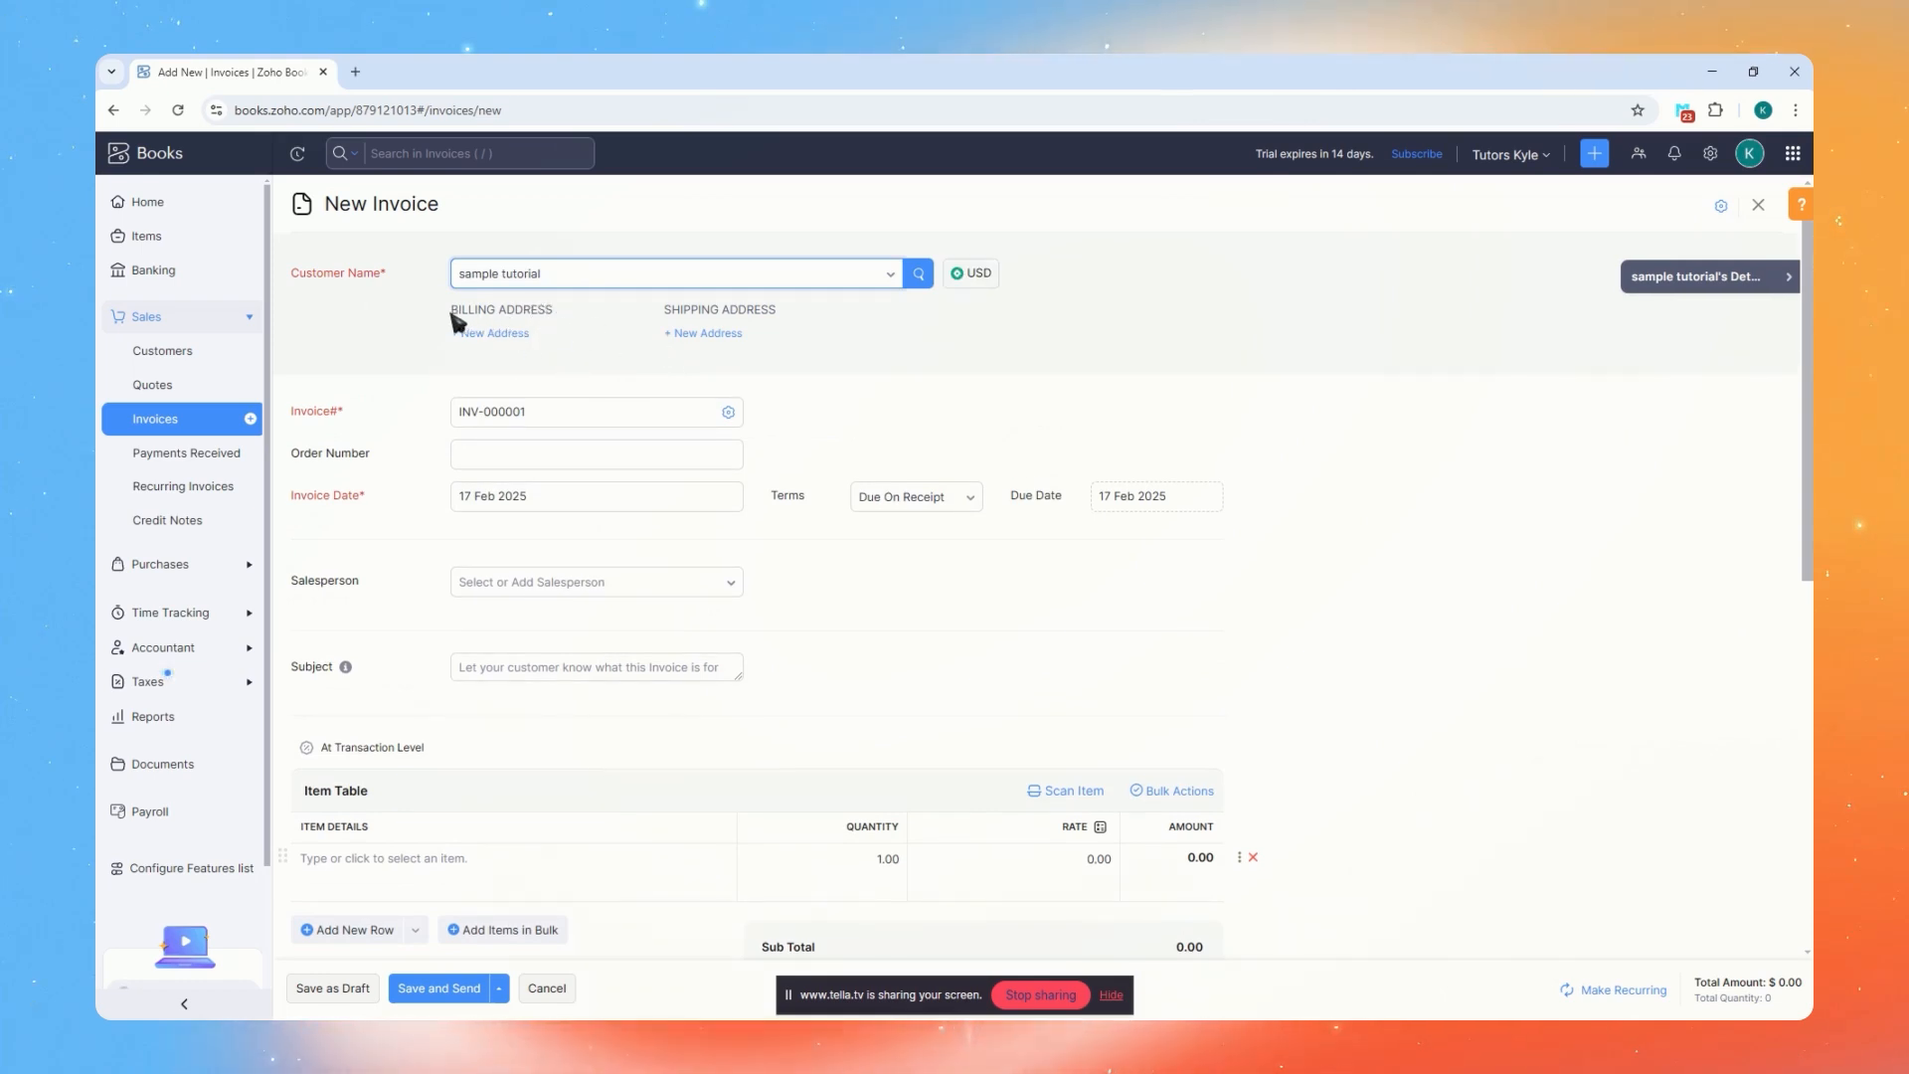
double_click(962, 277)
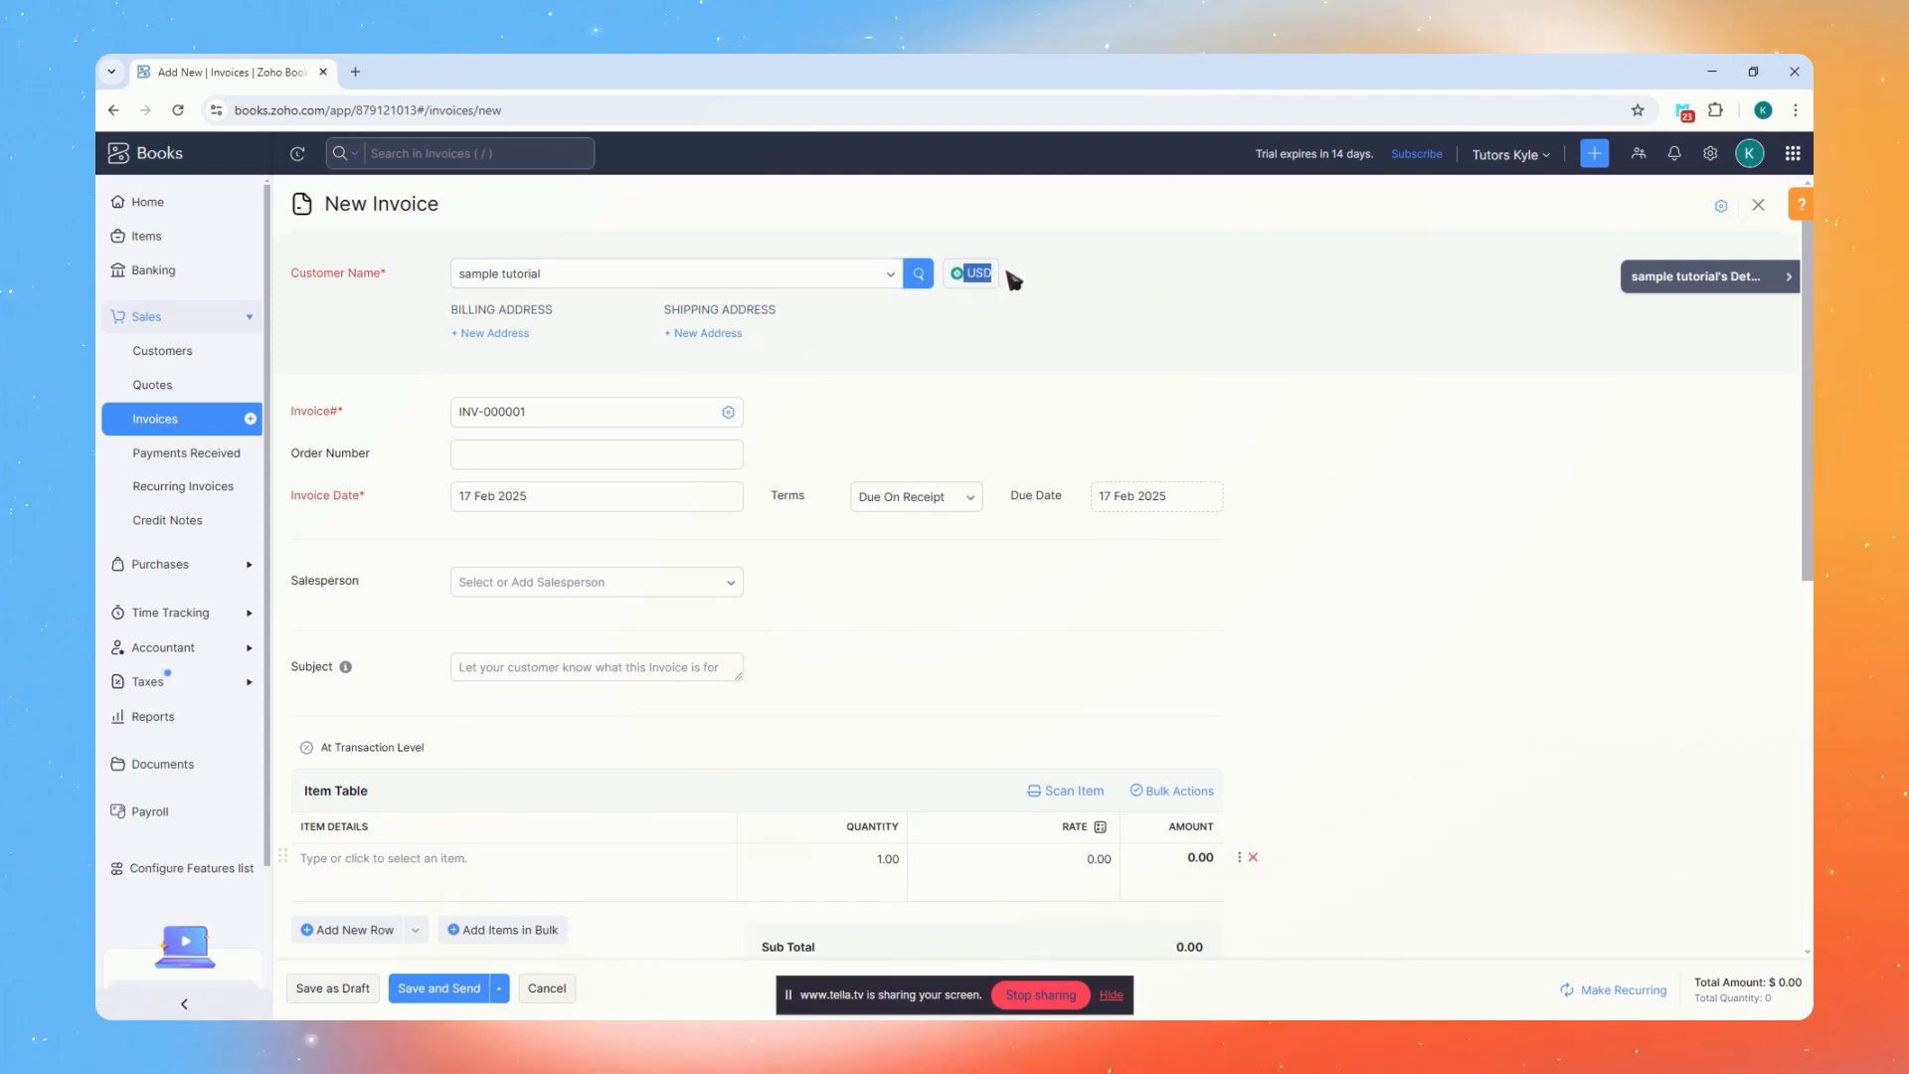
left_click(879, 334)
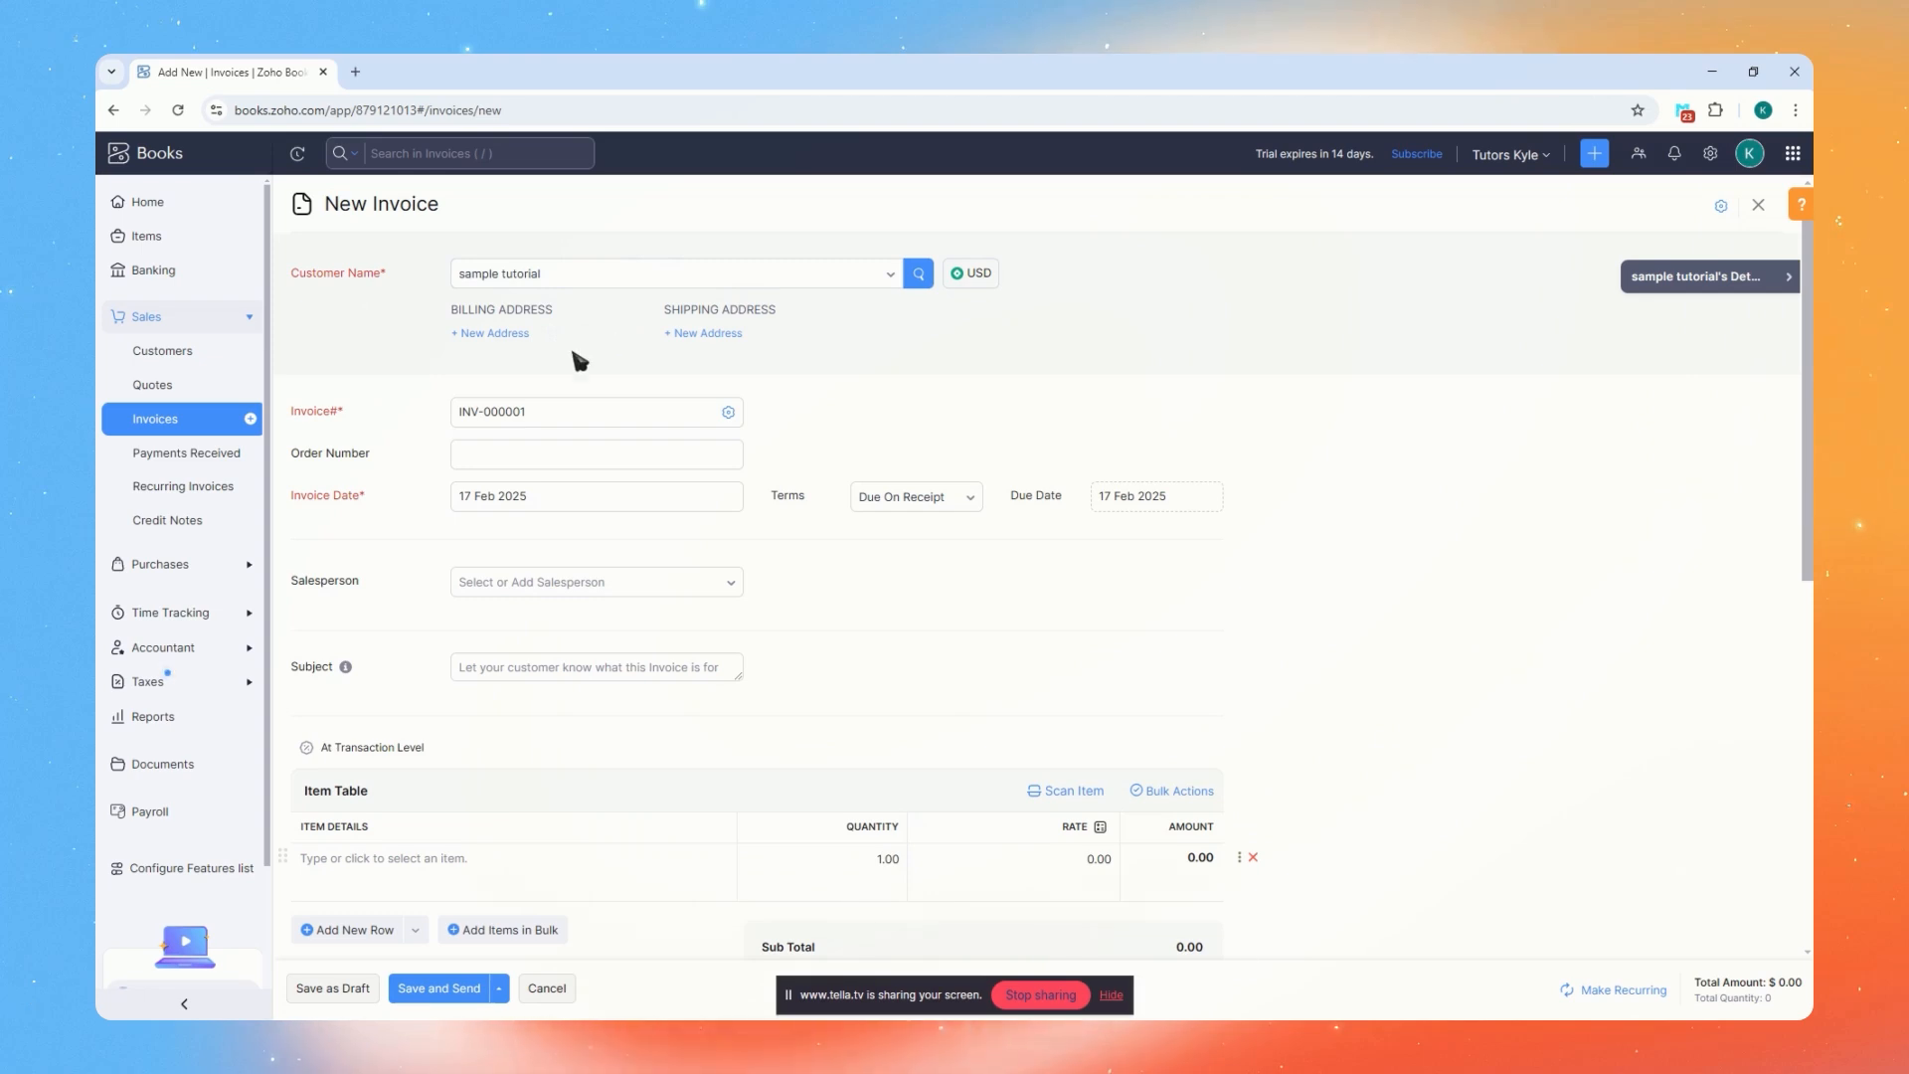
Try adding digits to the end of the invoice number, restore it, and view the invoice date calendar
left_click(682, 415)
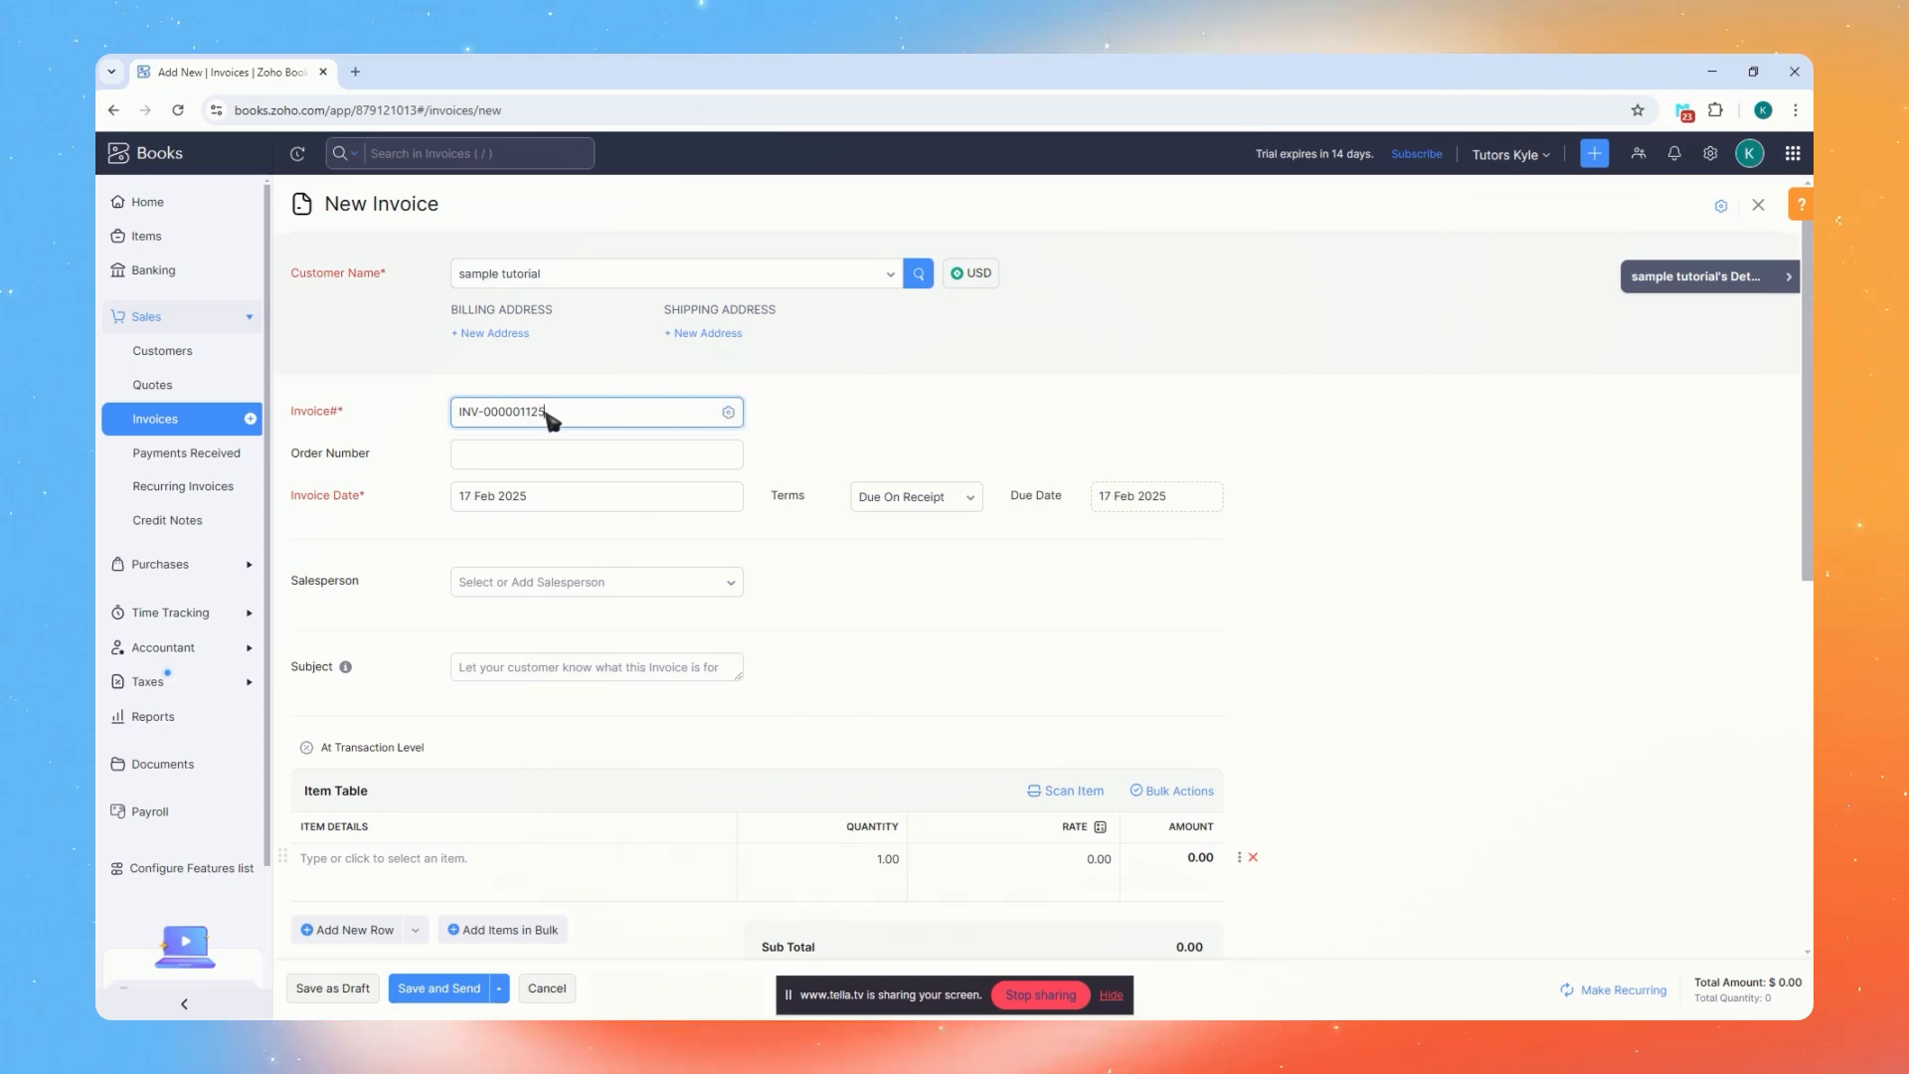
type("12")
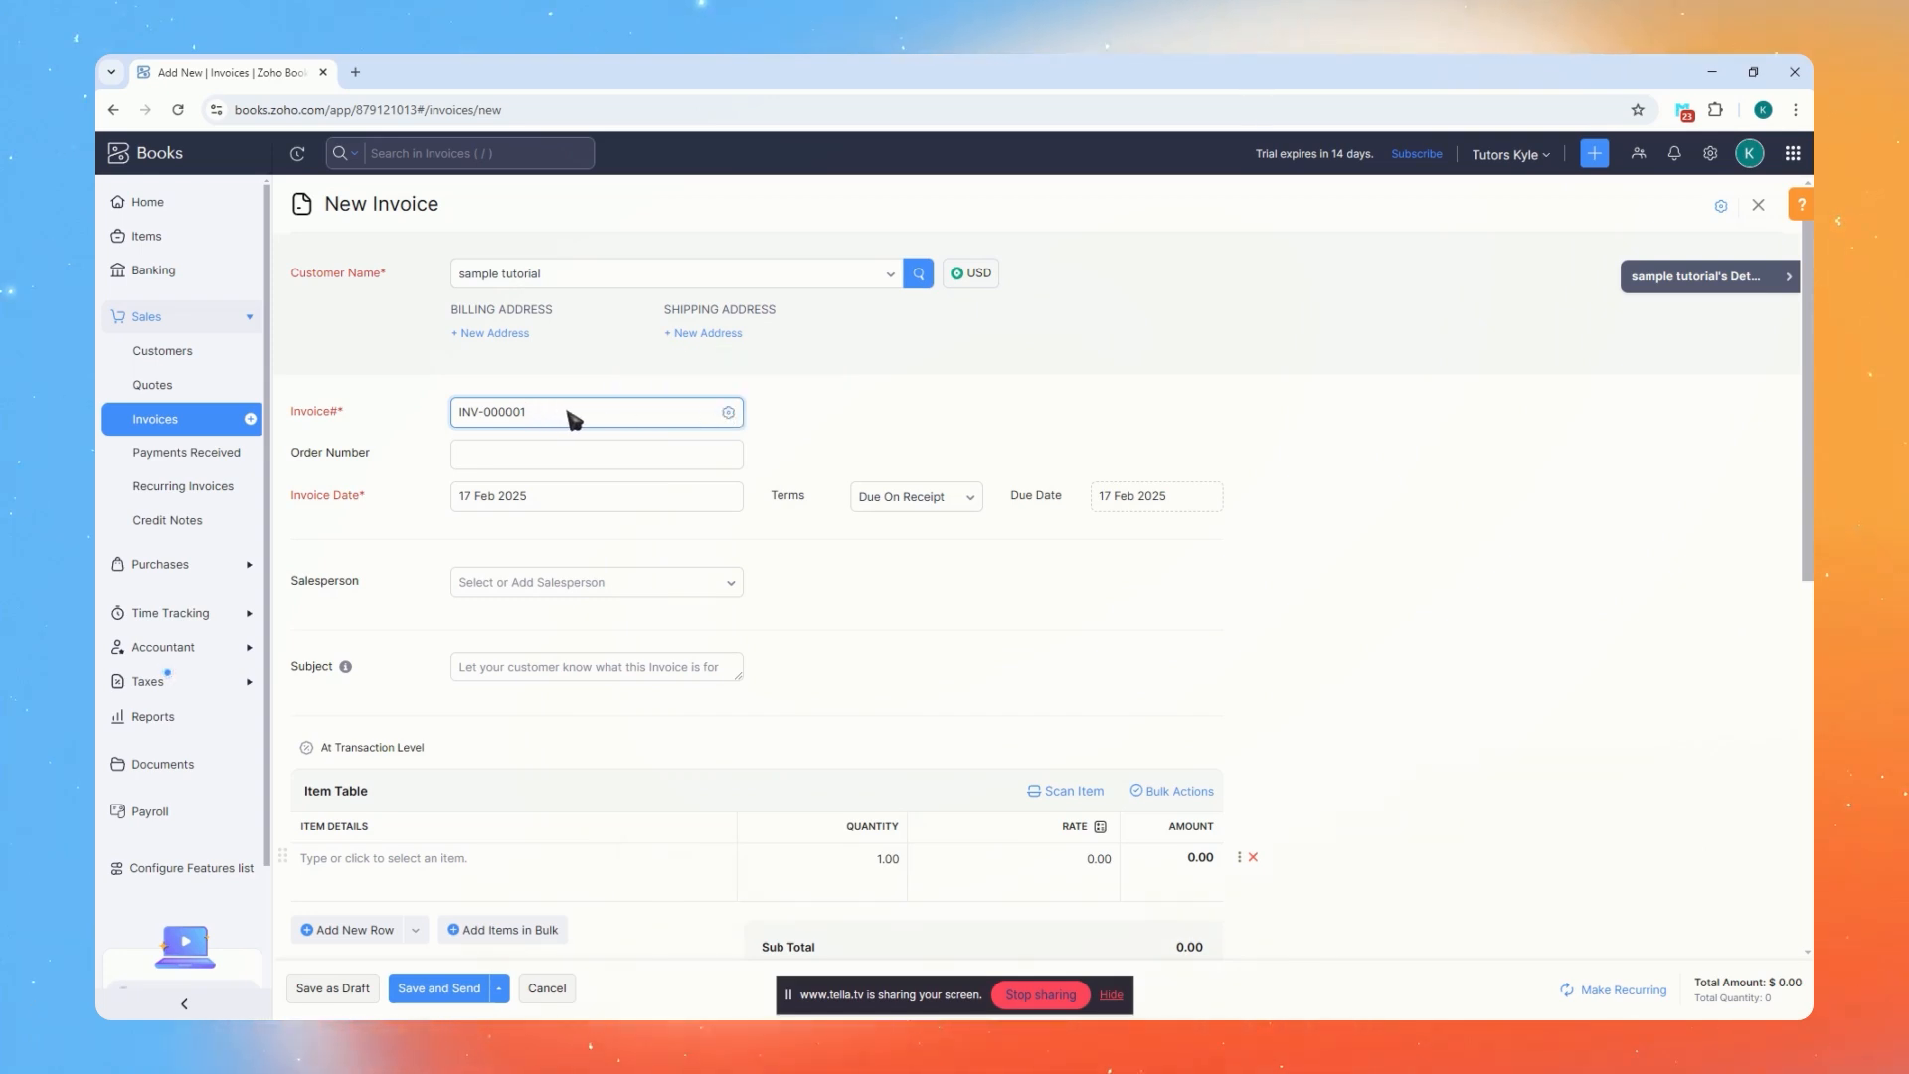
key("Tab")
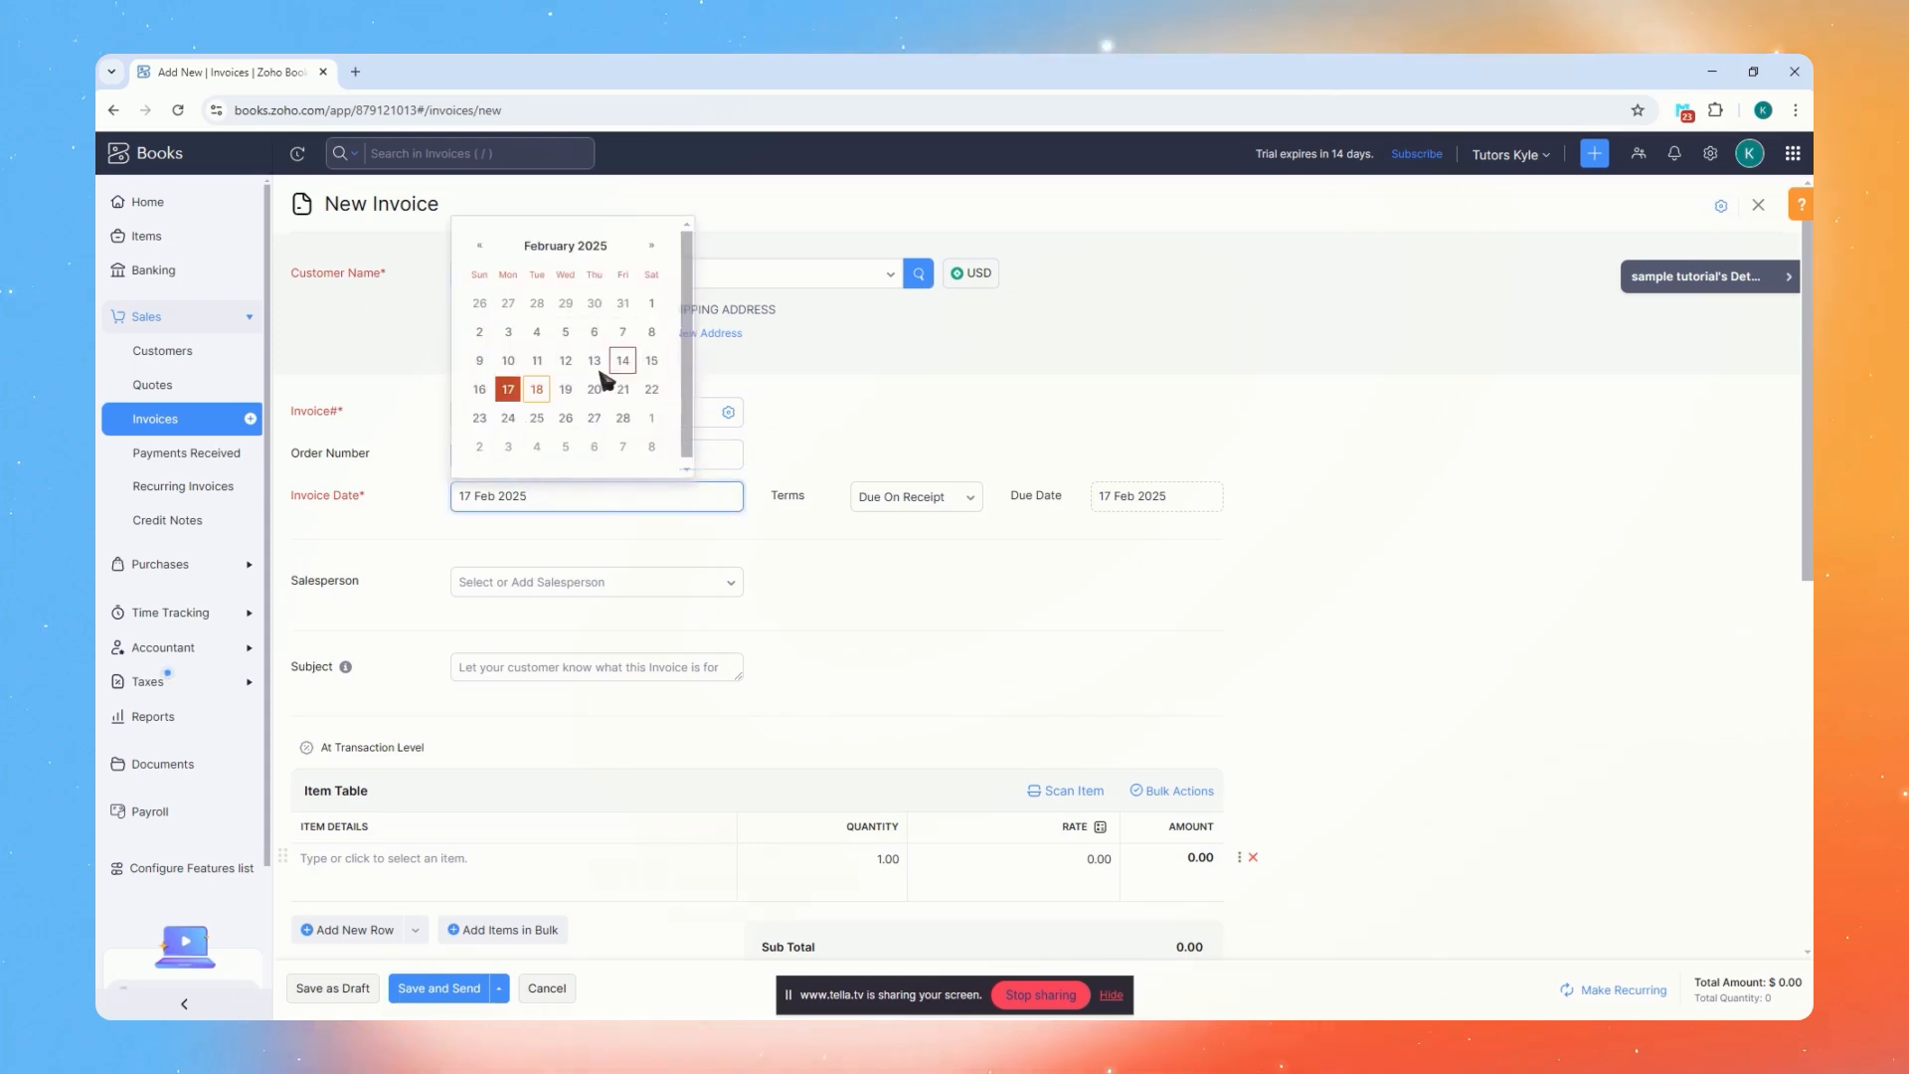
left_click(668, 525)
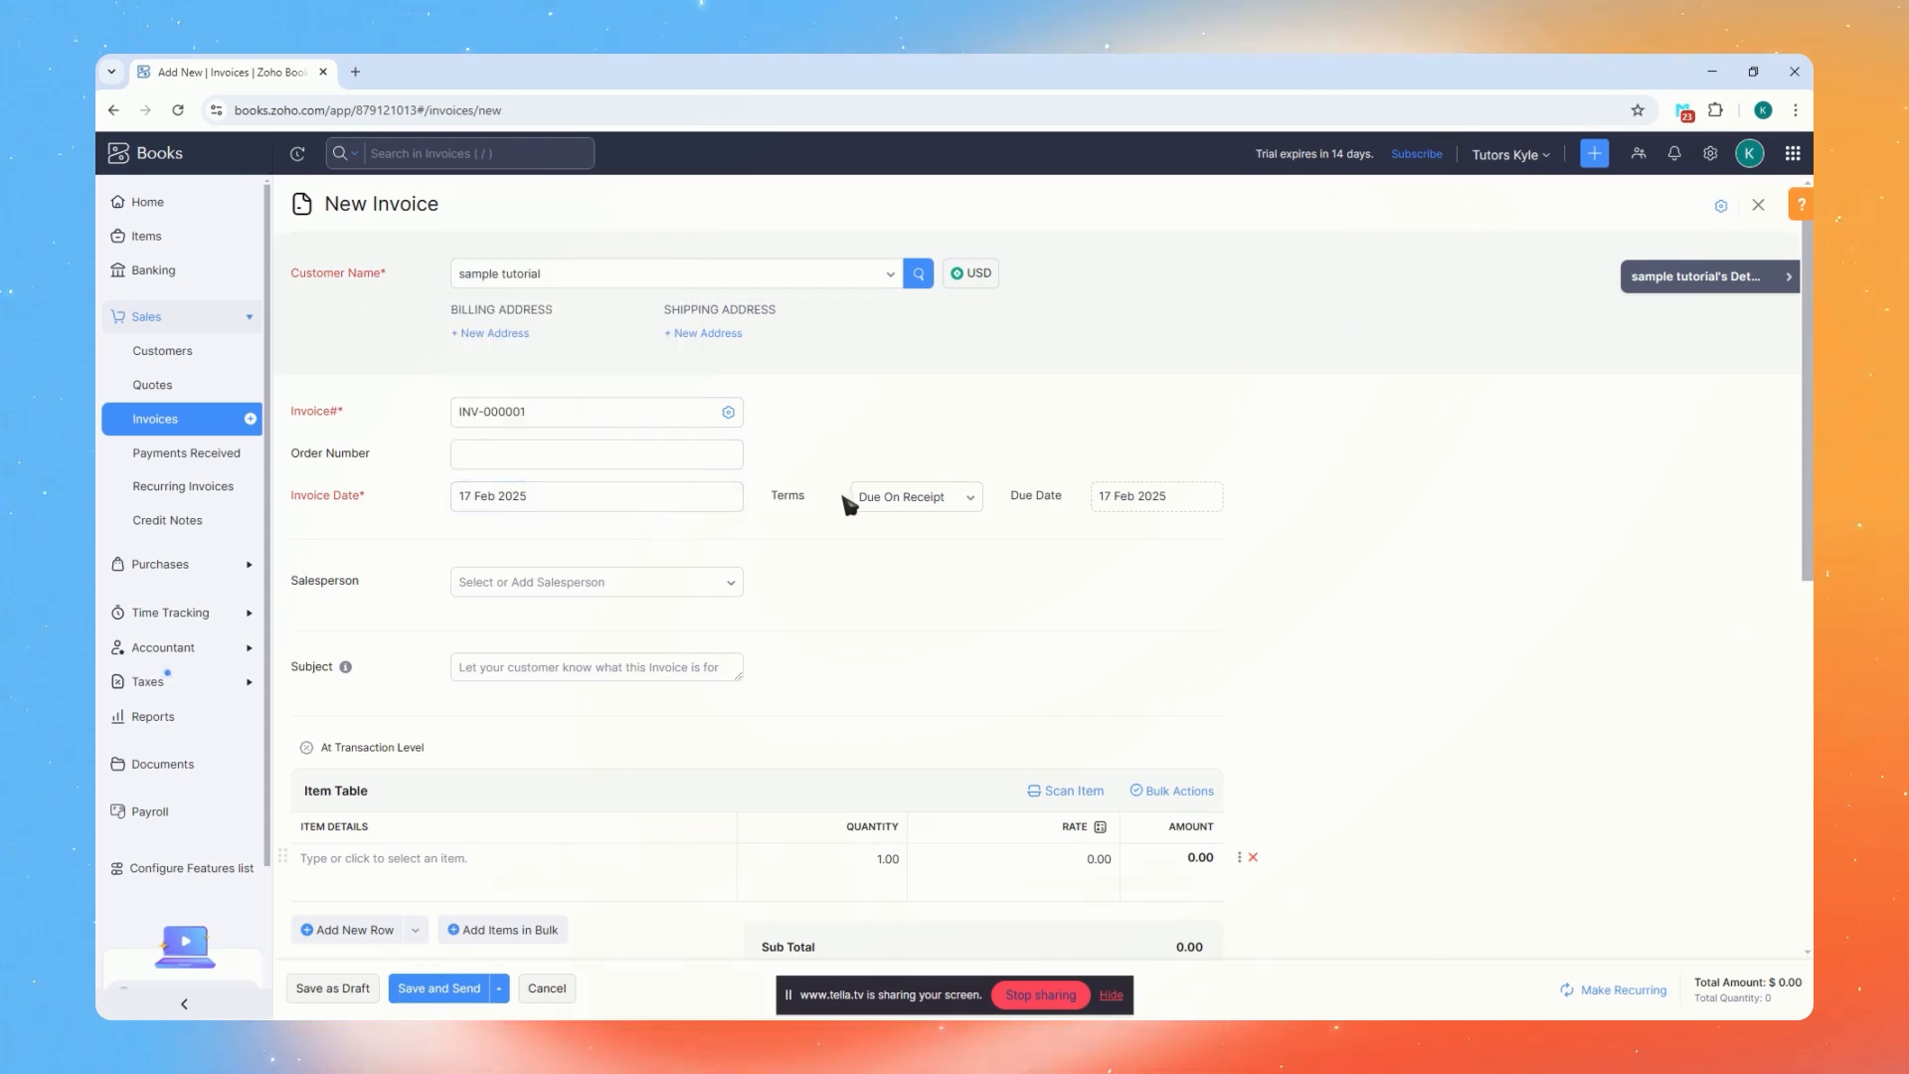
Examine the invoice's payment terms options, the payment terms configuration and the due date calendar without changing them
left_click(904, 499)
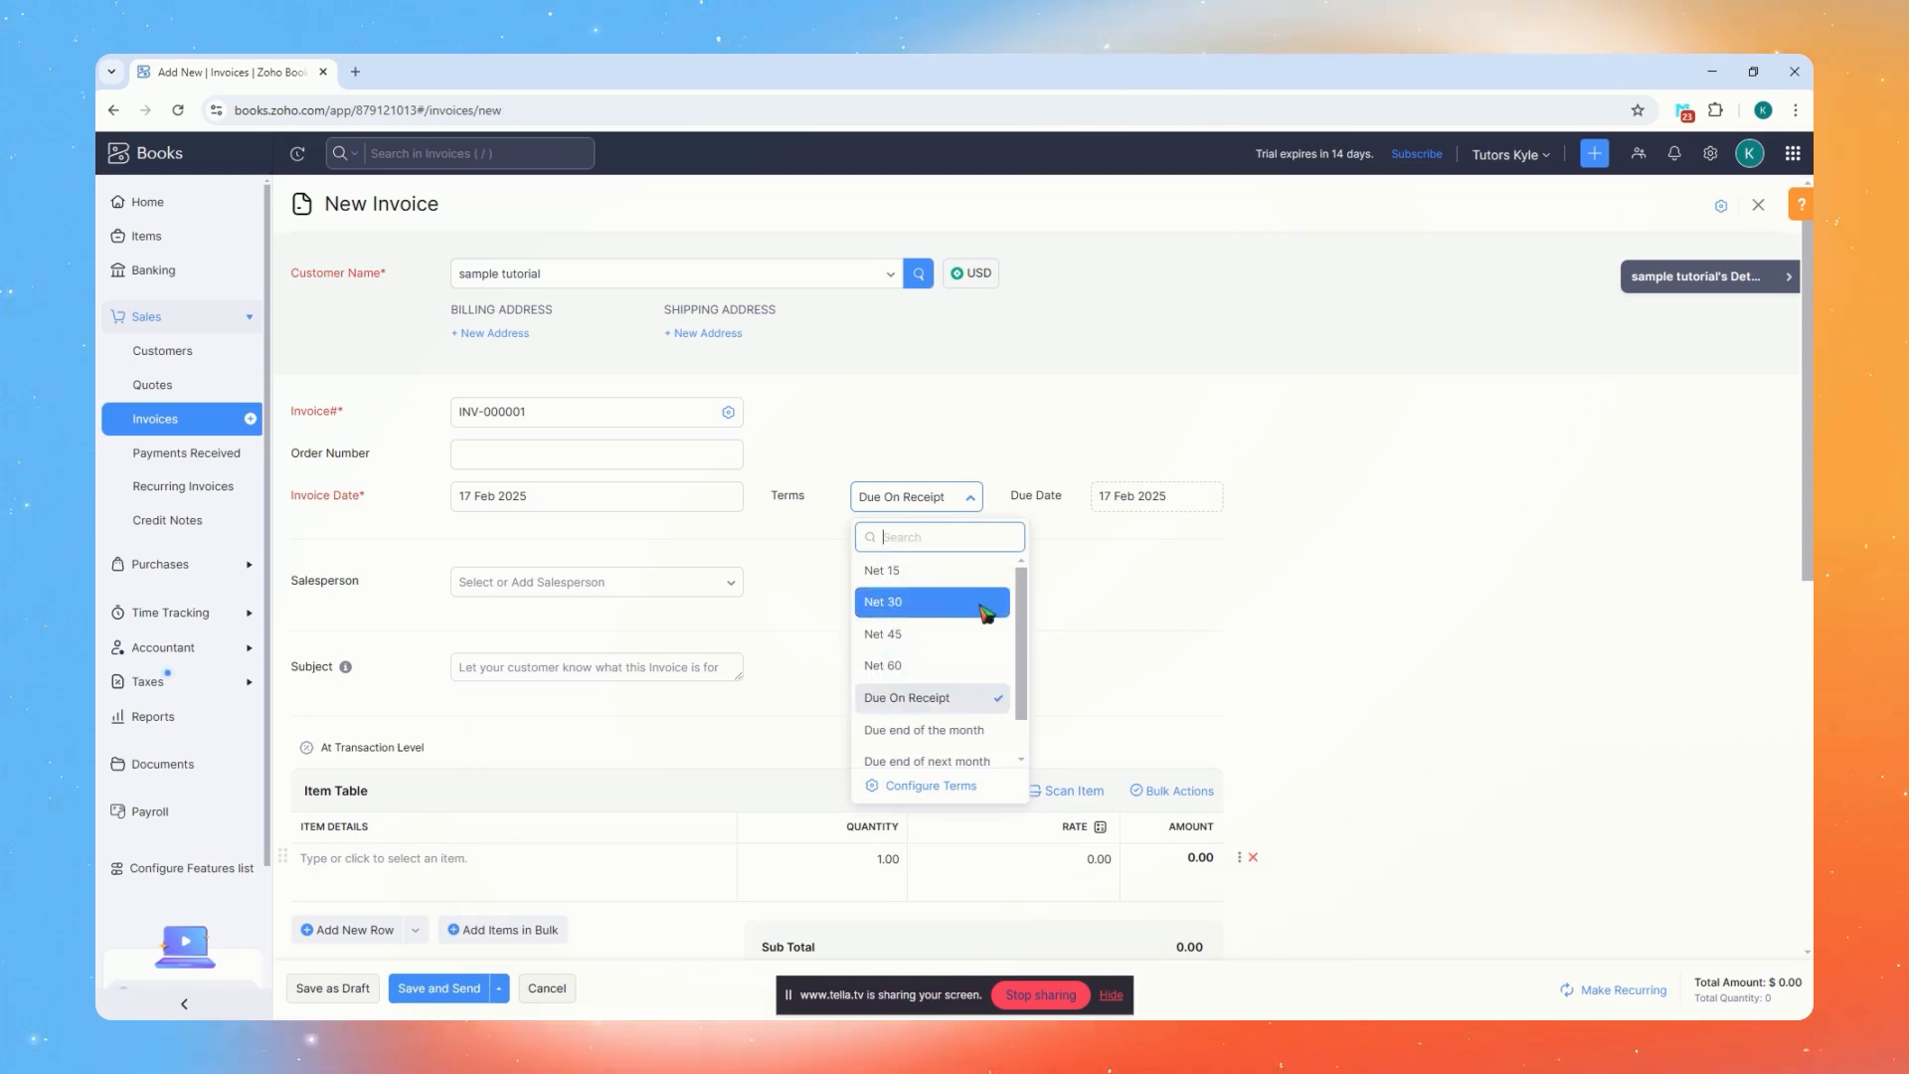
scroll(989, 626, "down", 3)
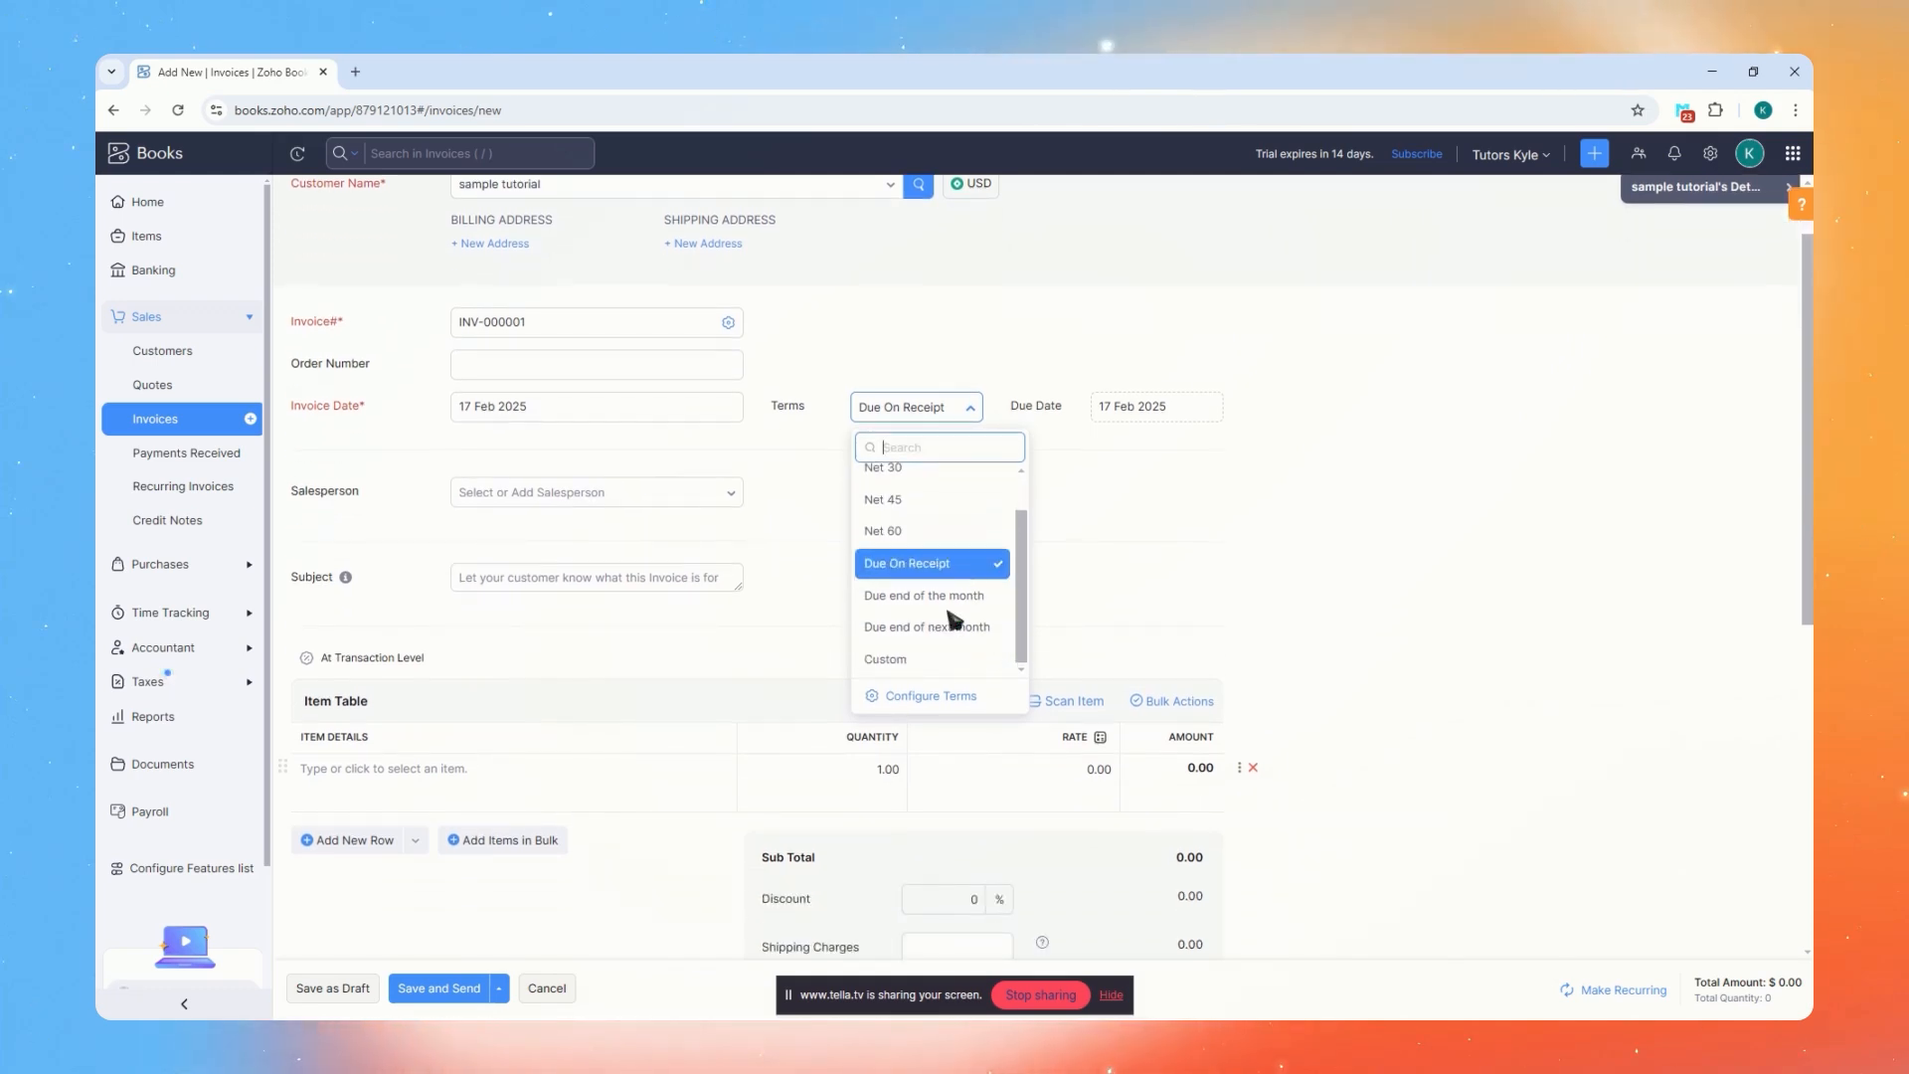
scroll(926, 572, "up", 1)
scroll(945, 626, "down", 1)
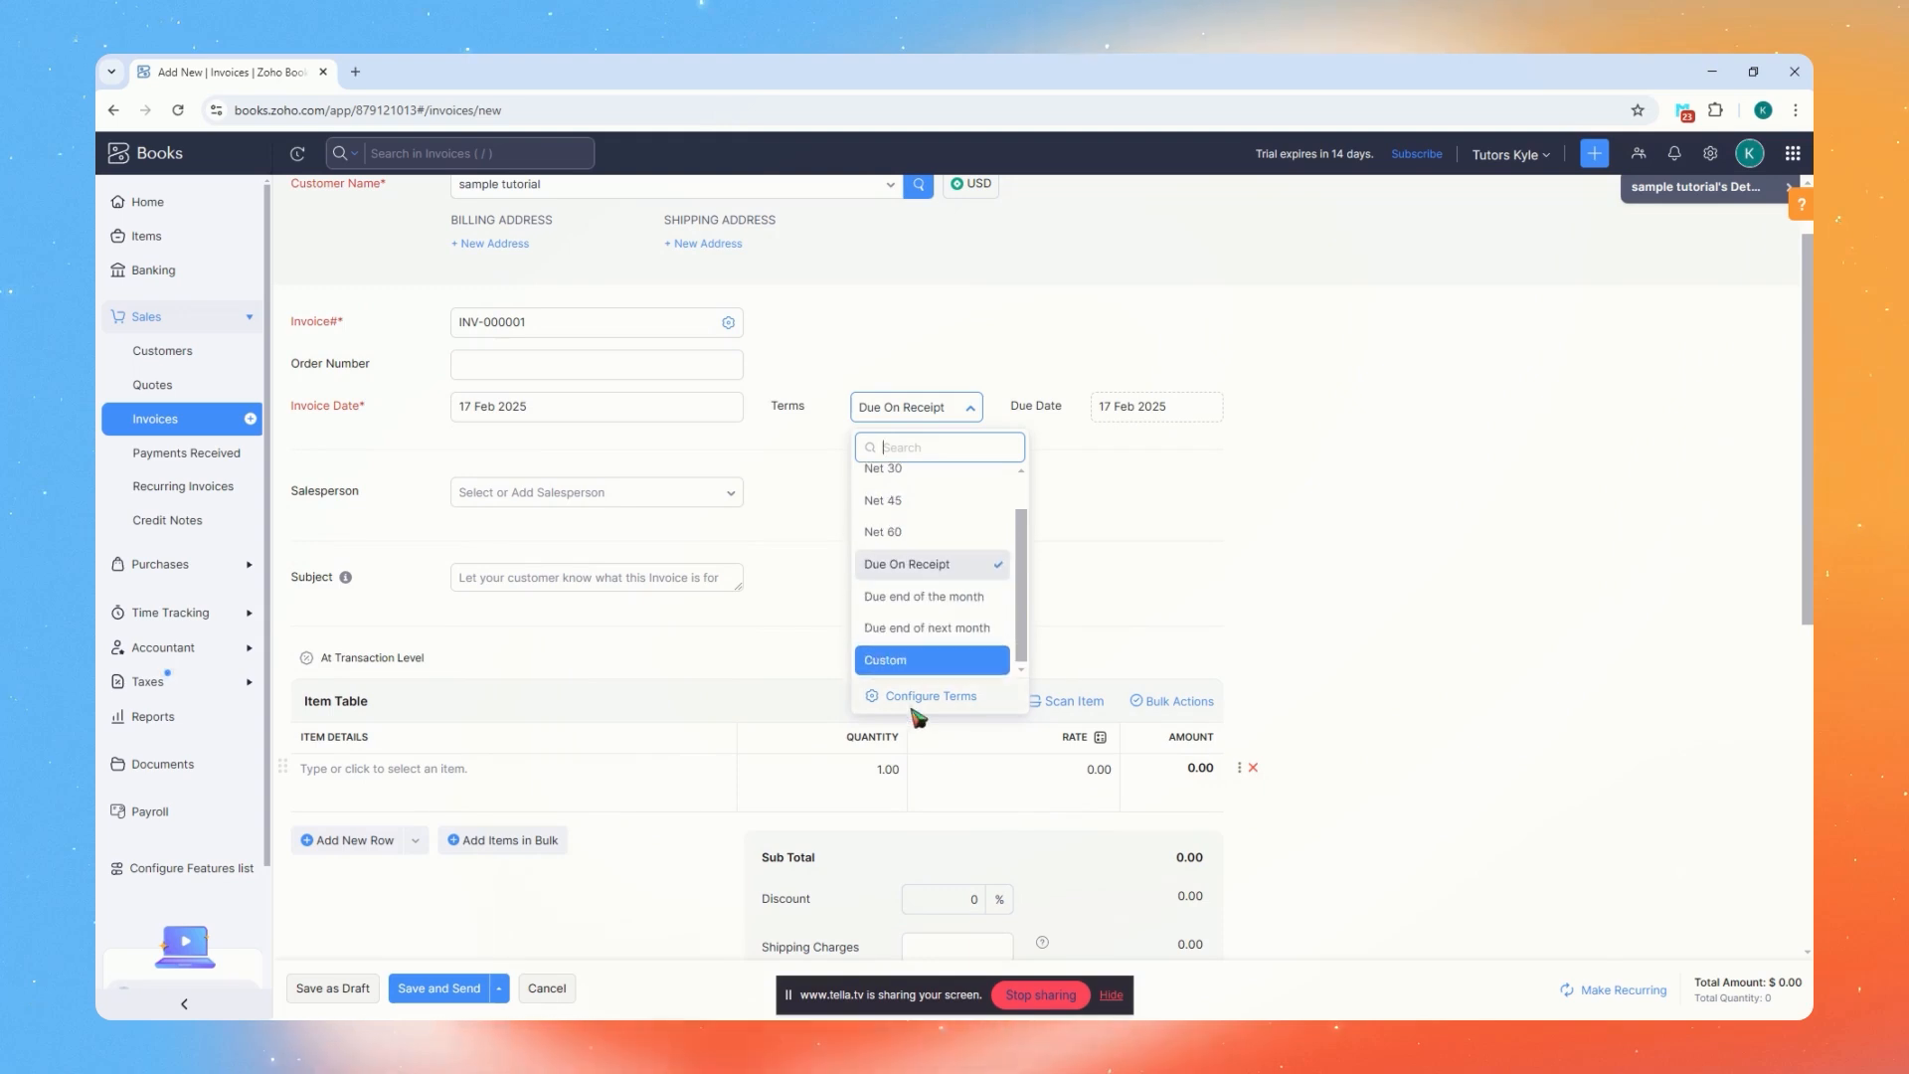
left_click(940, 699)
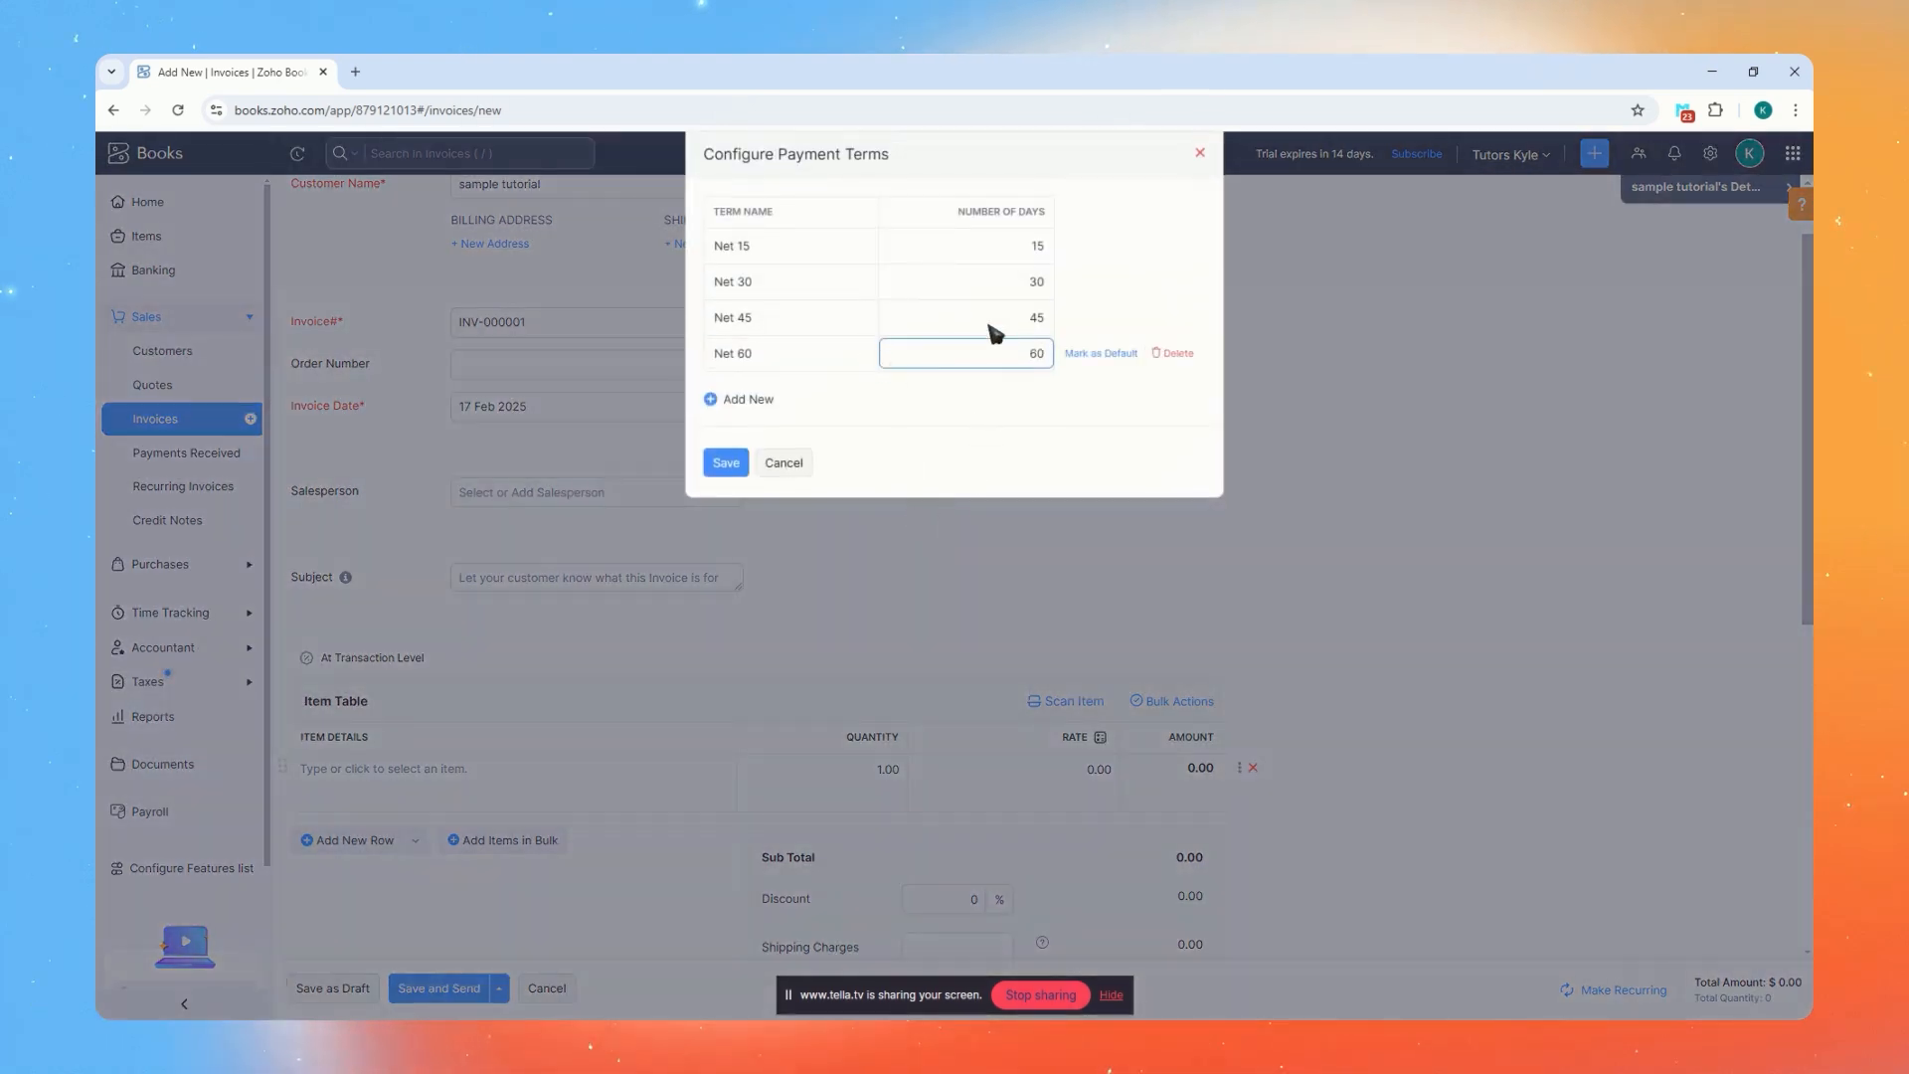
left_click(1202, 157)
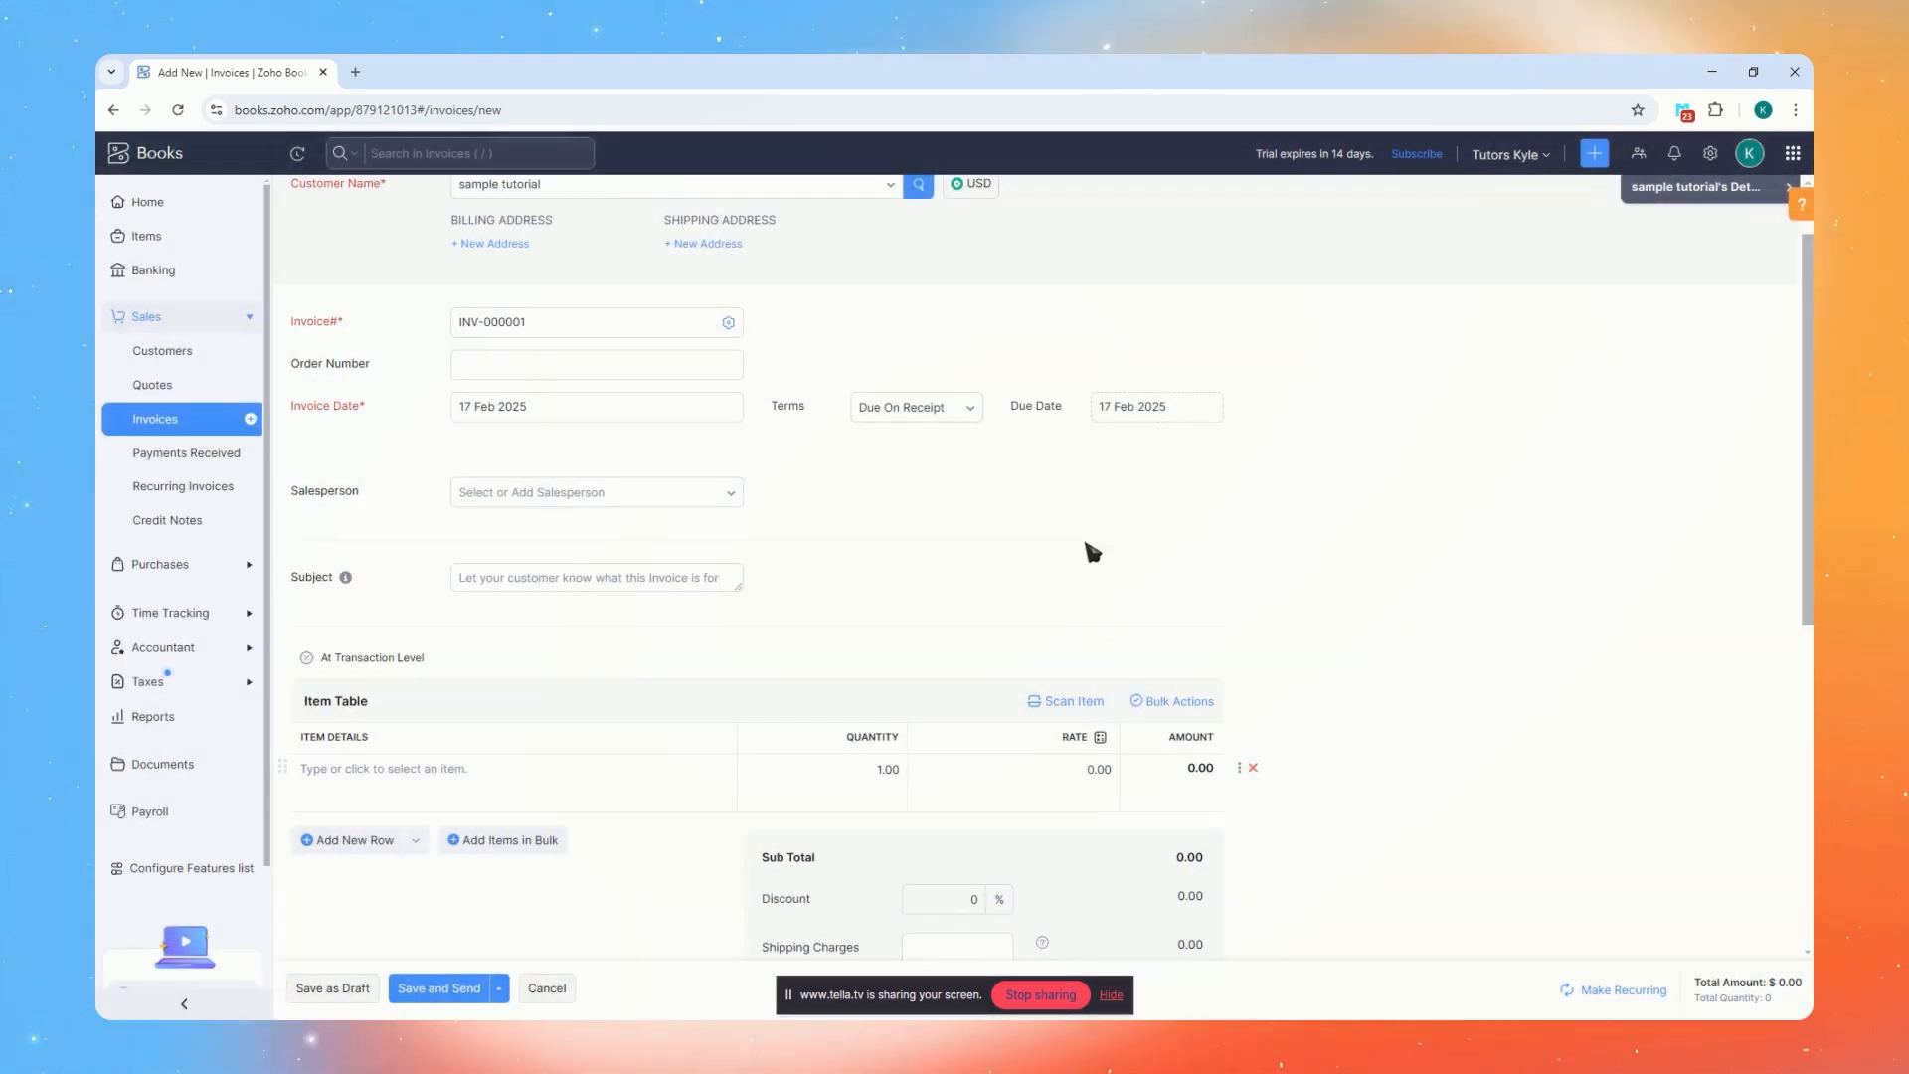
left_click(1154, 416)
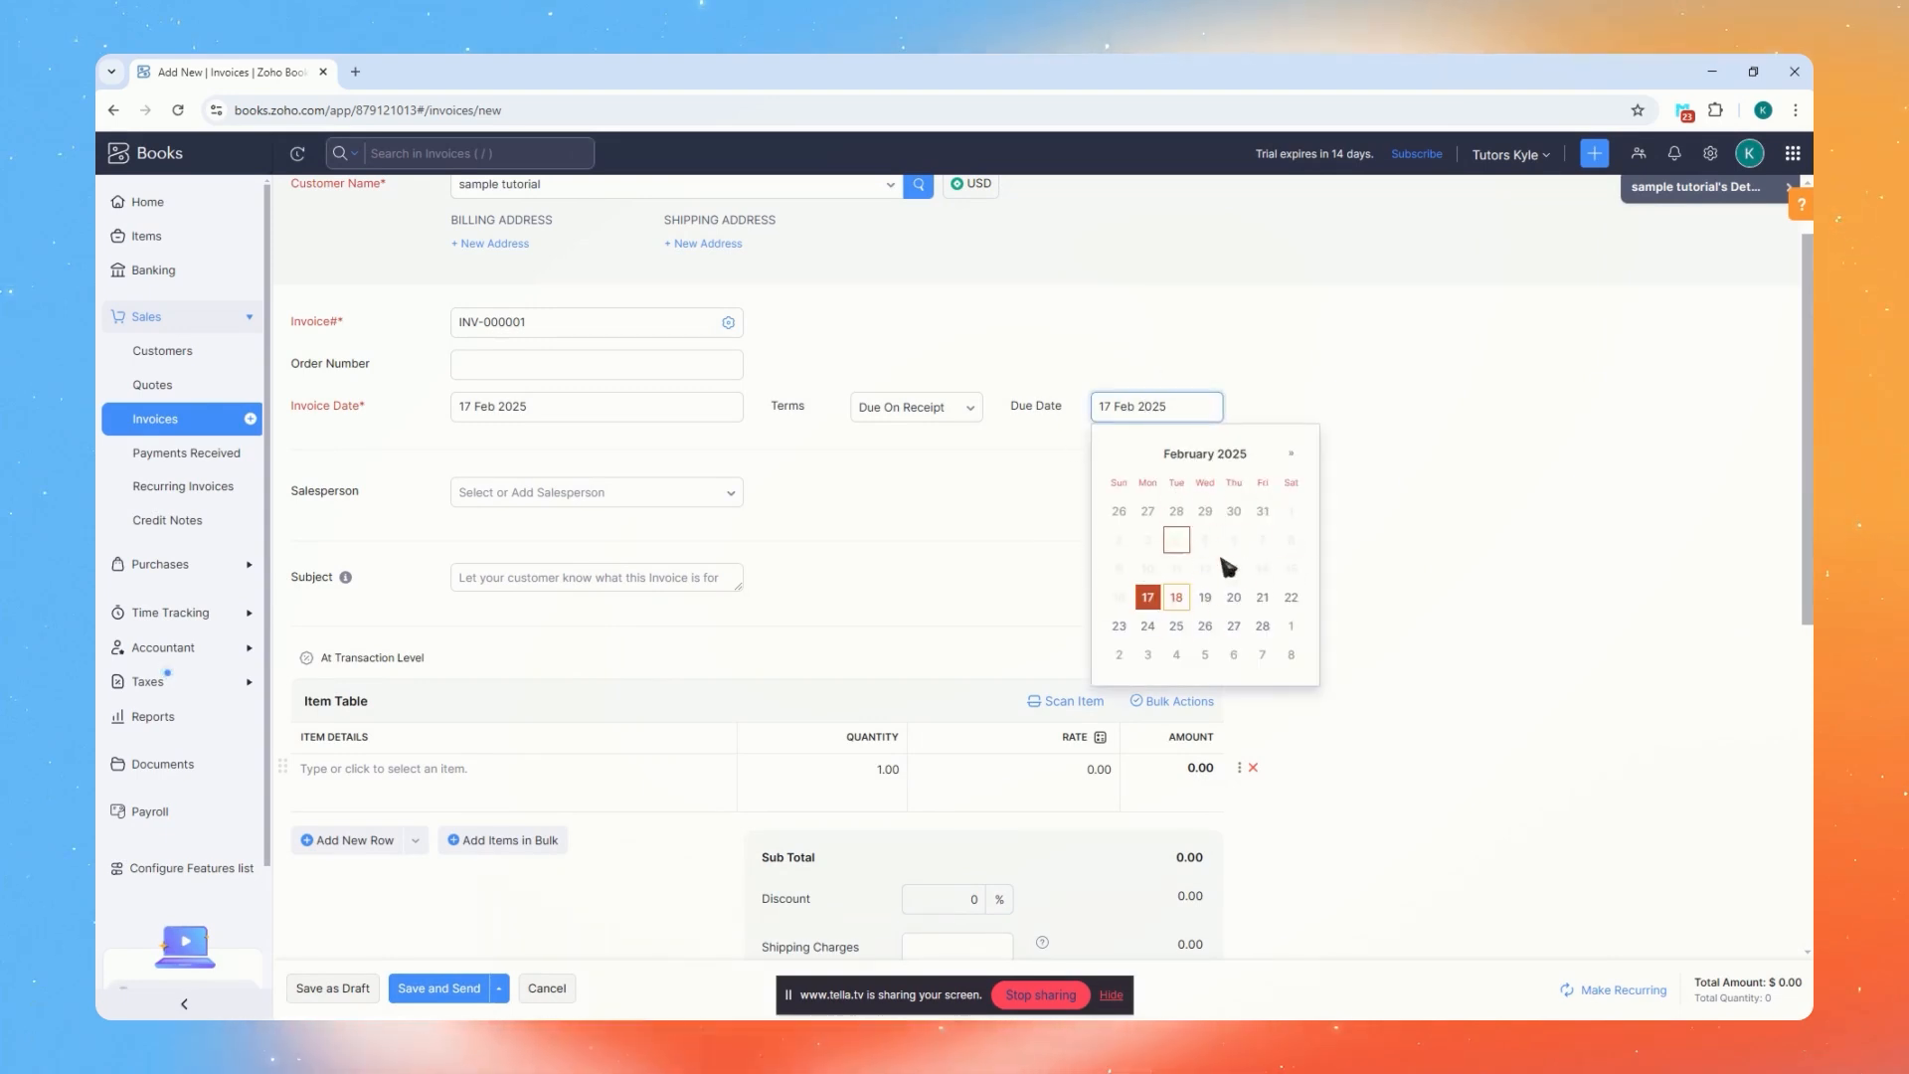
left_click(1261, 397)
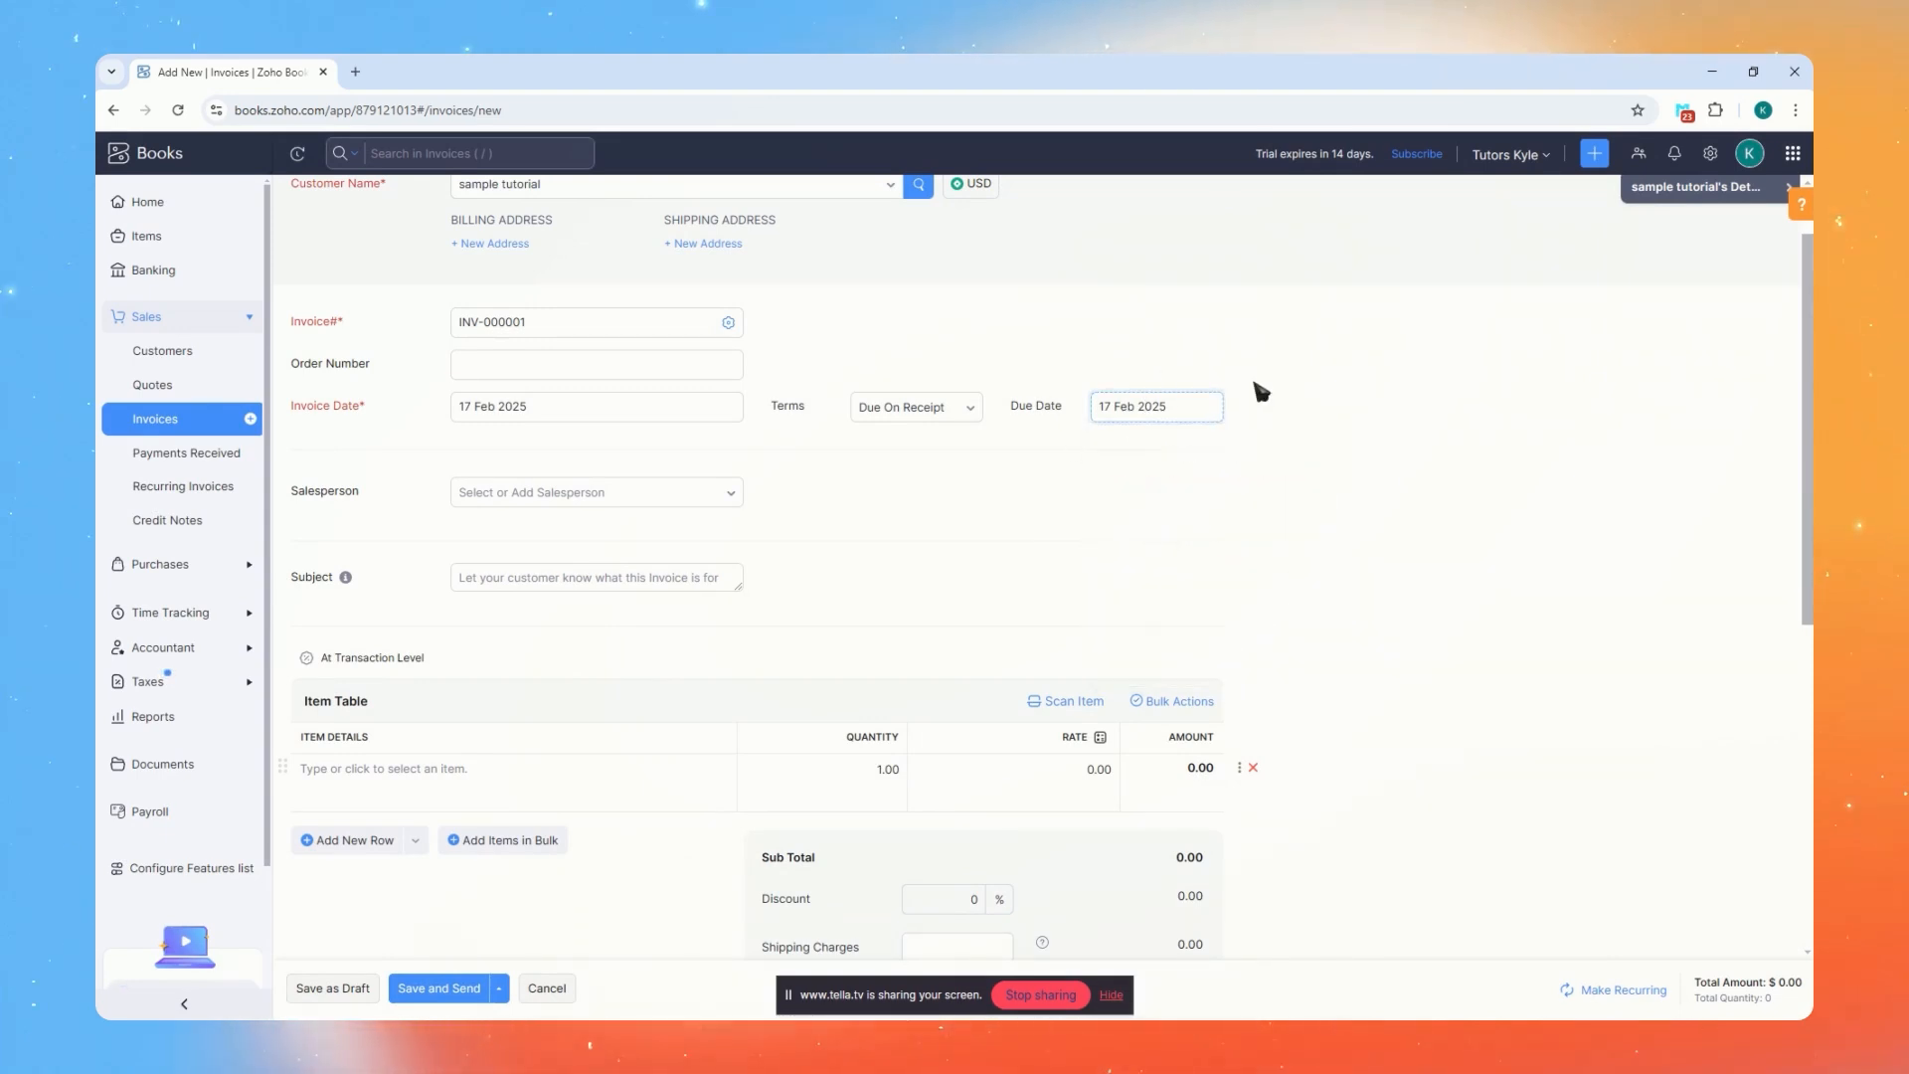
View the invoice's salesperson options and the salesperson management dialog, and close it
left_click(620, 494)
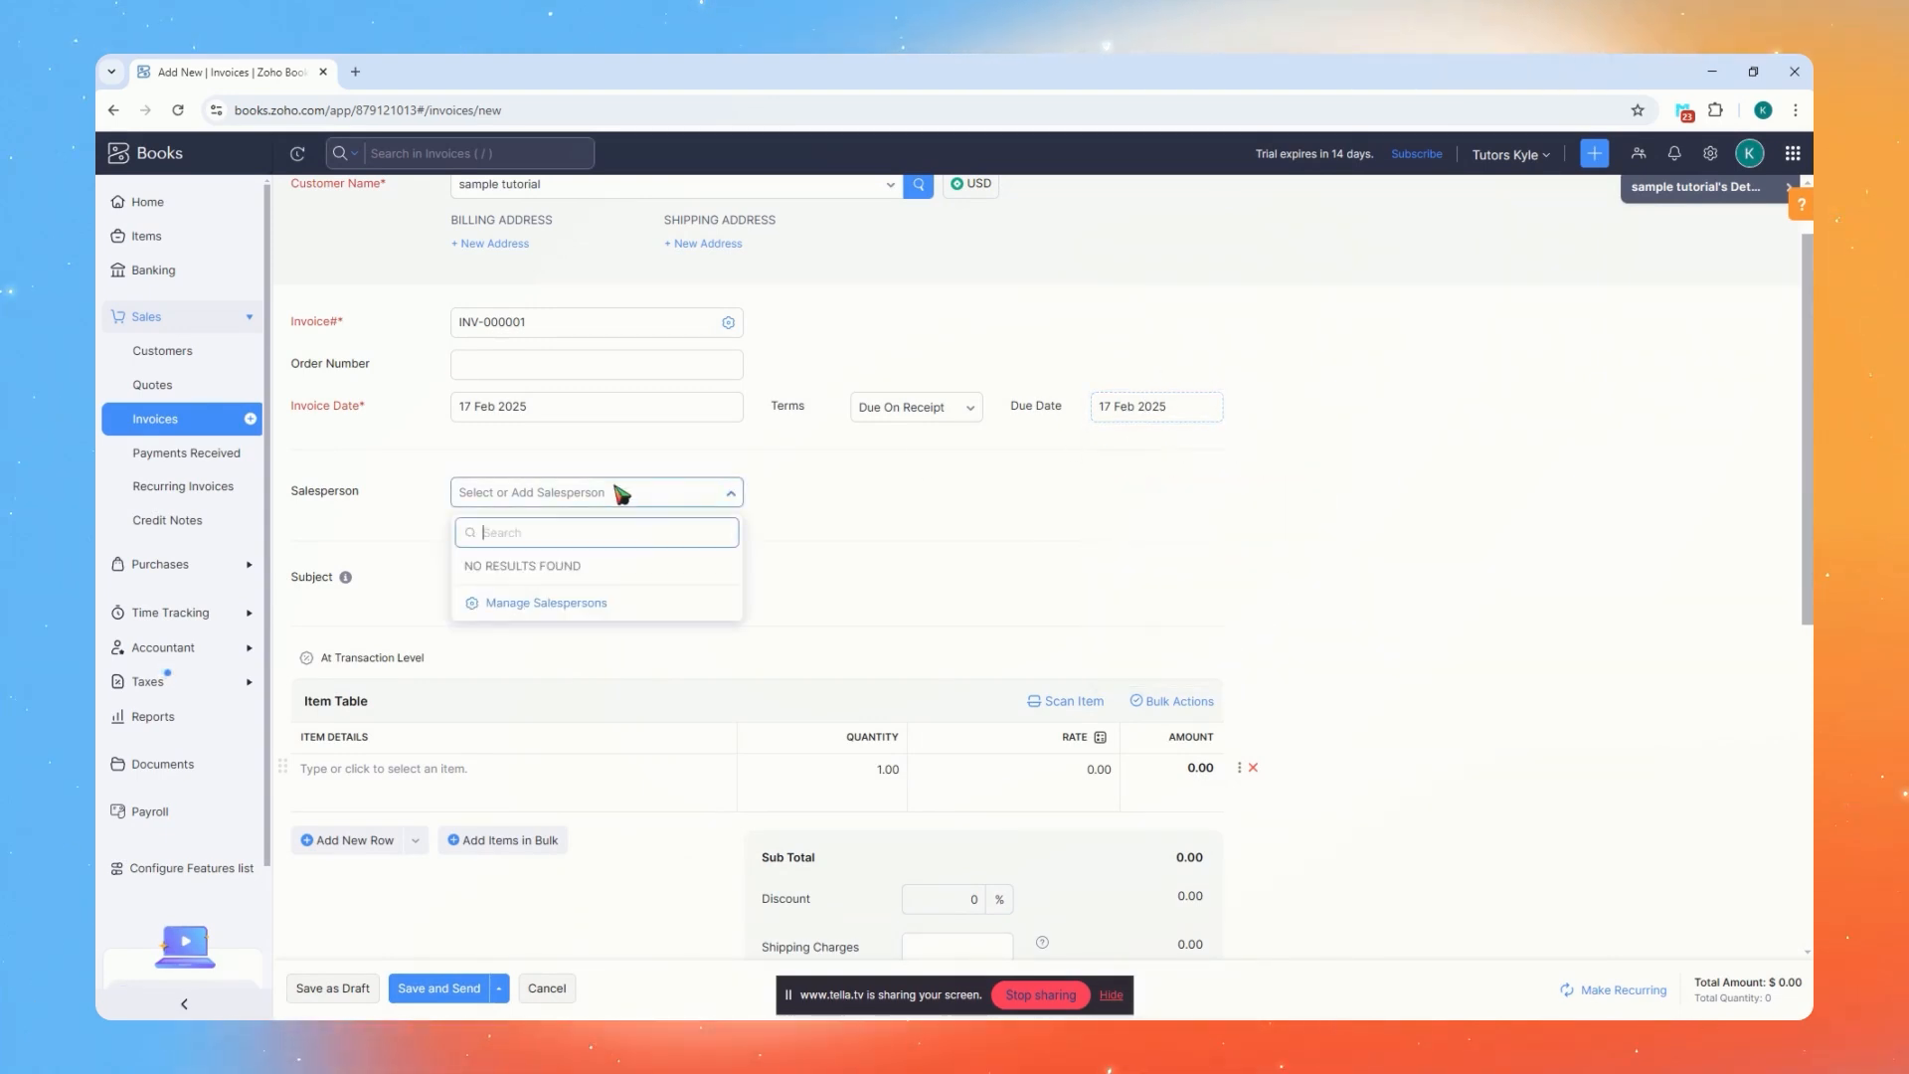
left_click(563, 603)
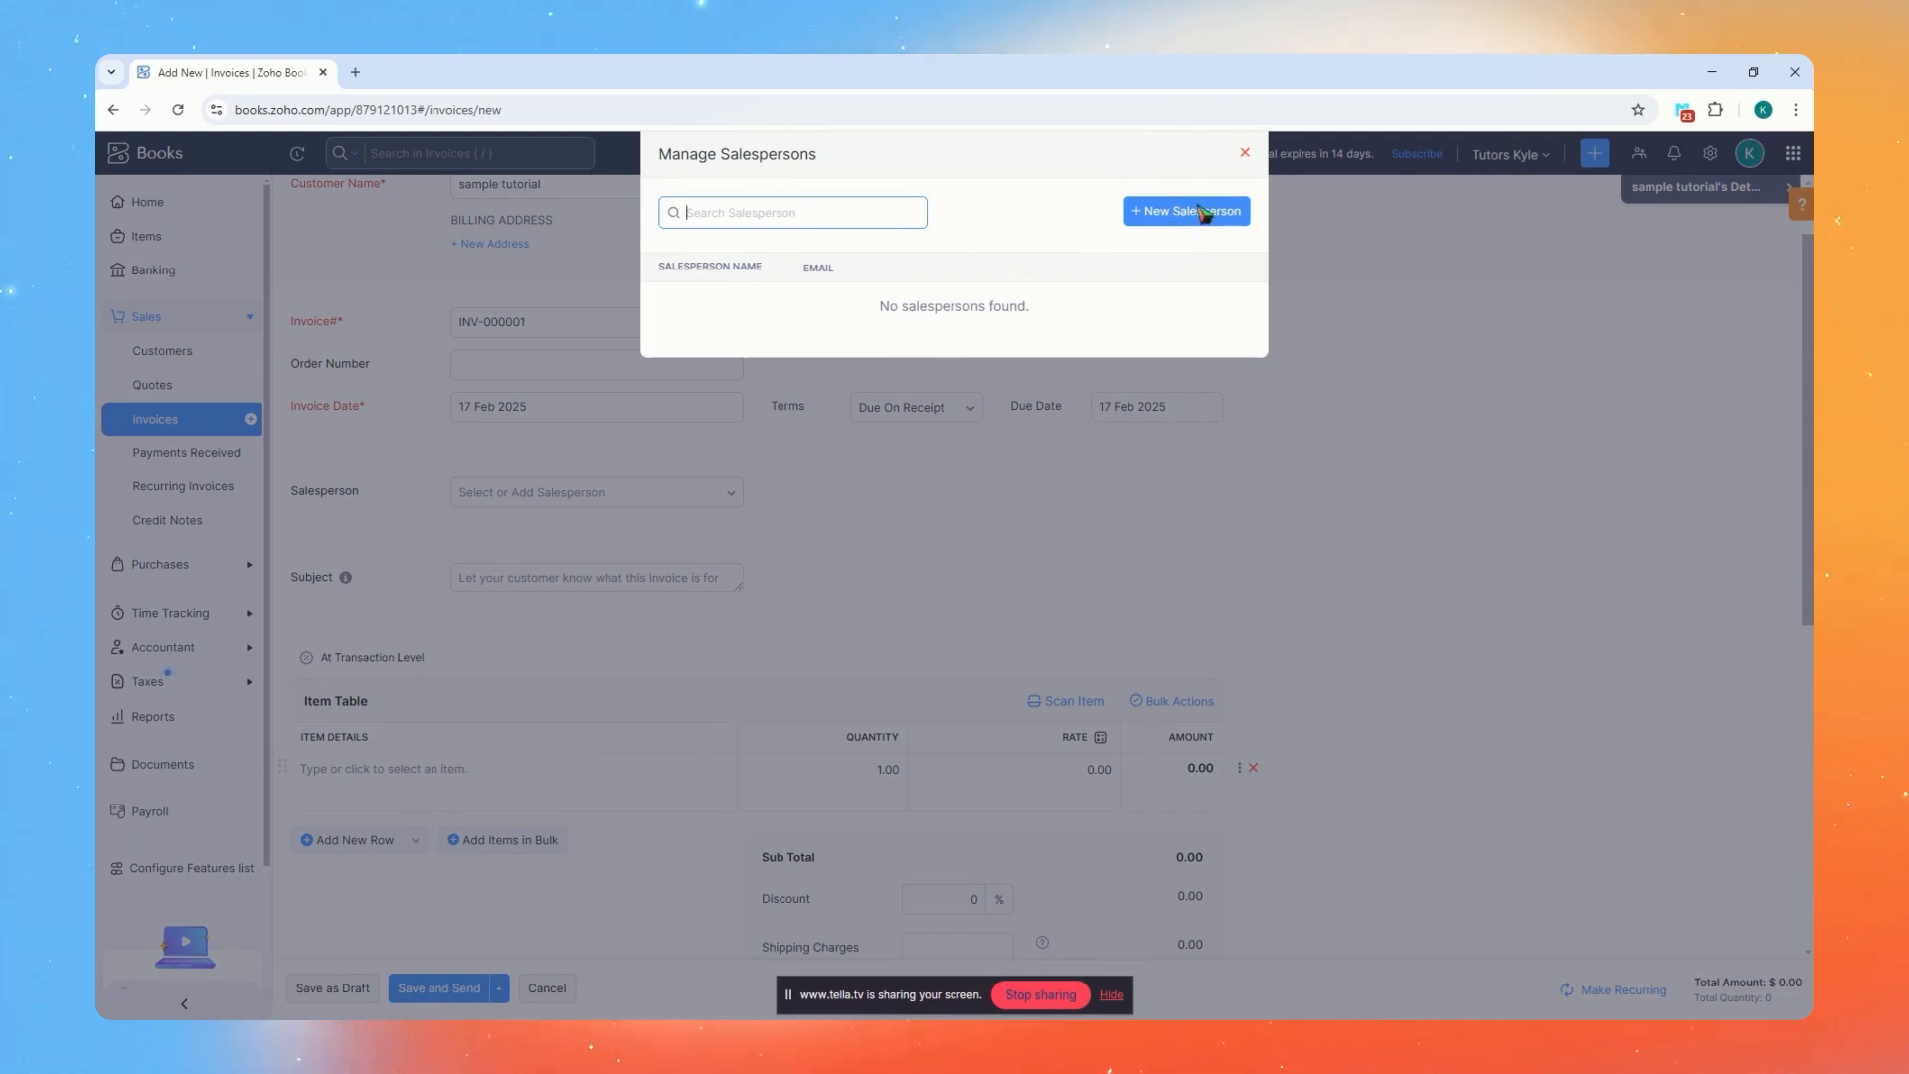
left_click(1245, 153)
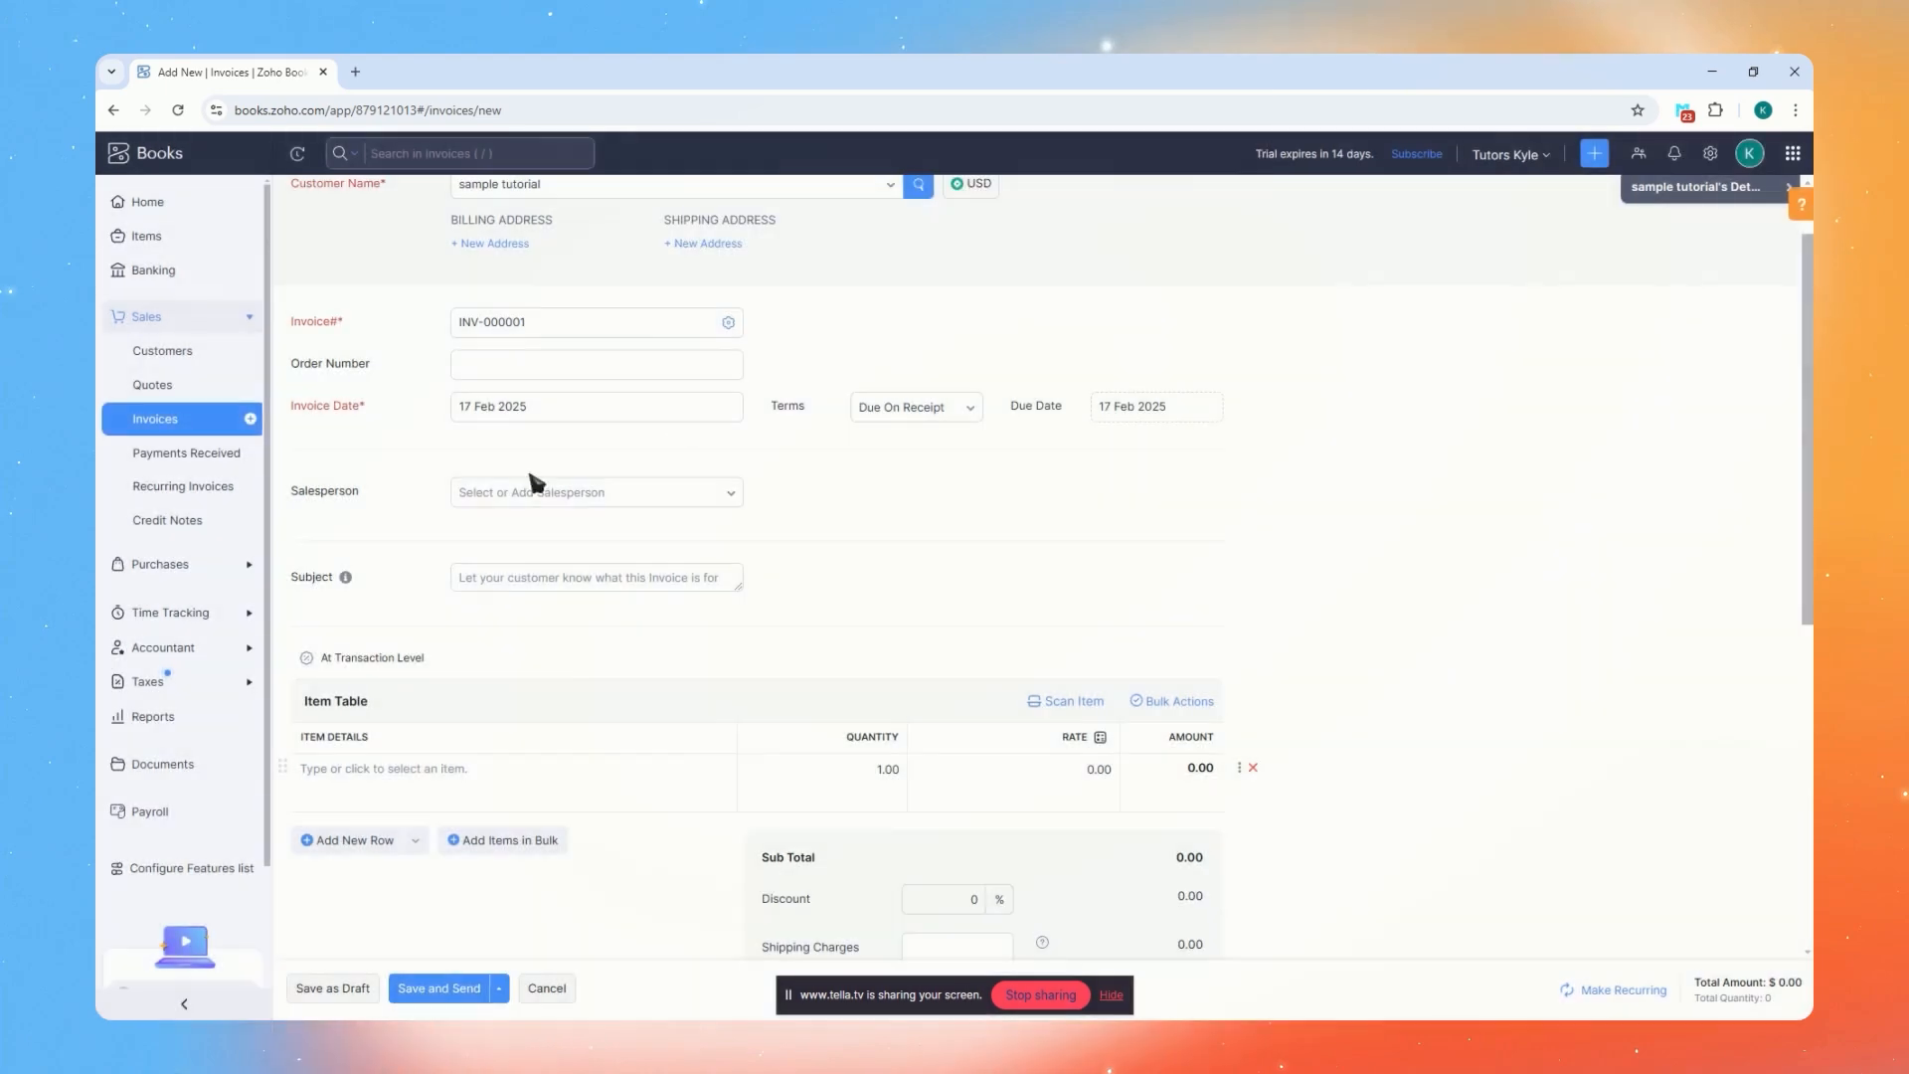
Enter "YT Tutorial" as the invoice's subject
scroll(598, 541, "down", 1)
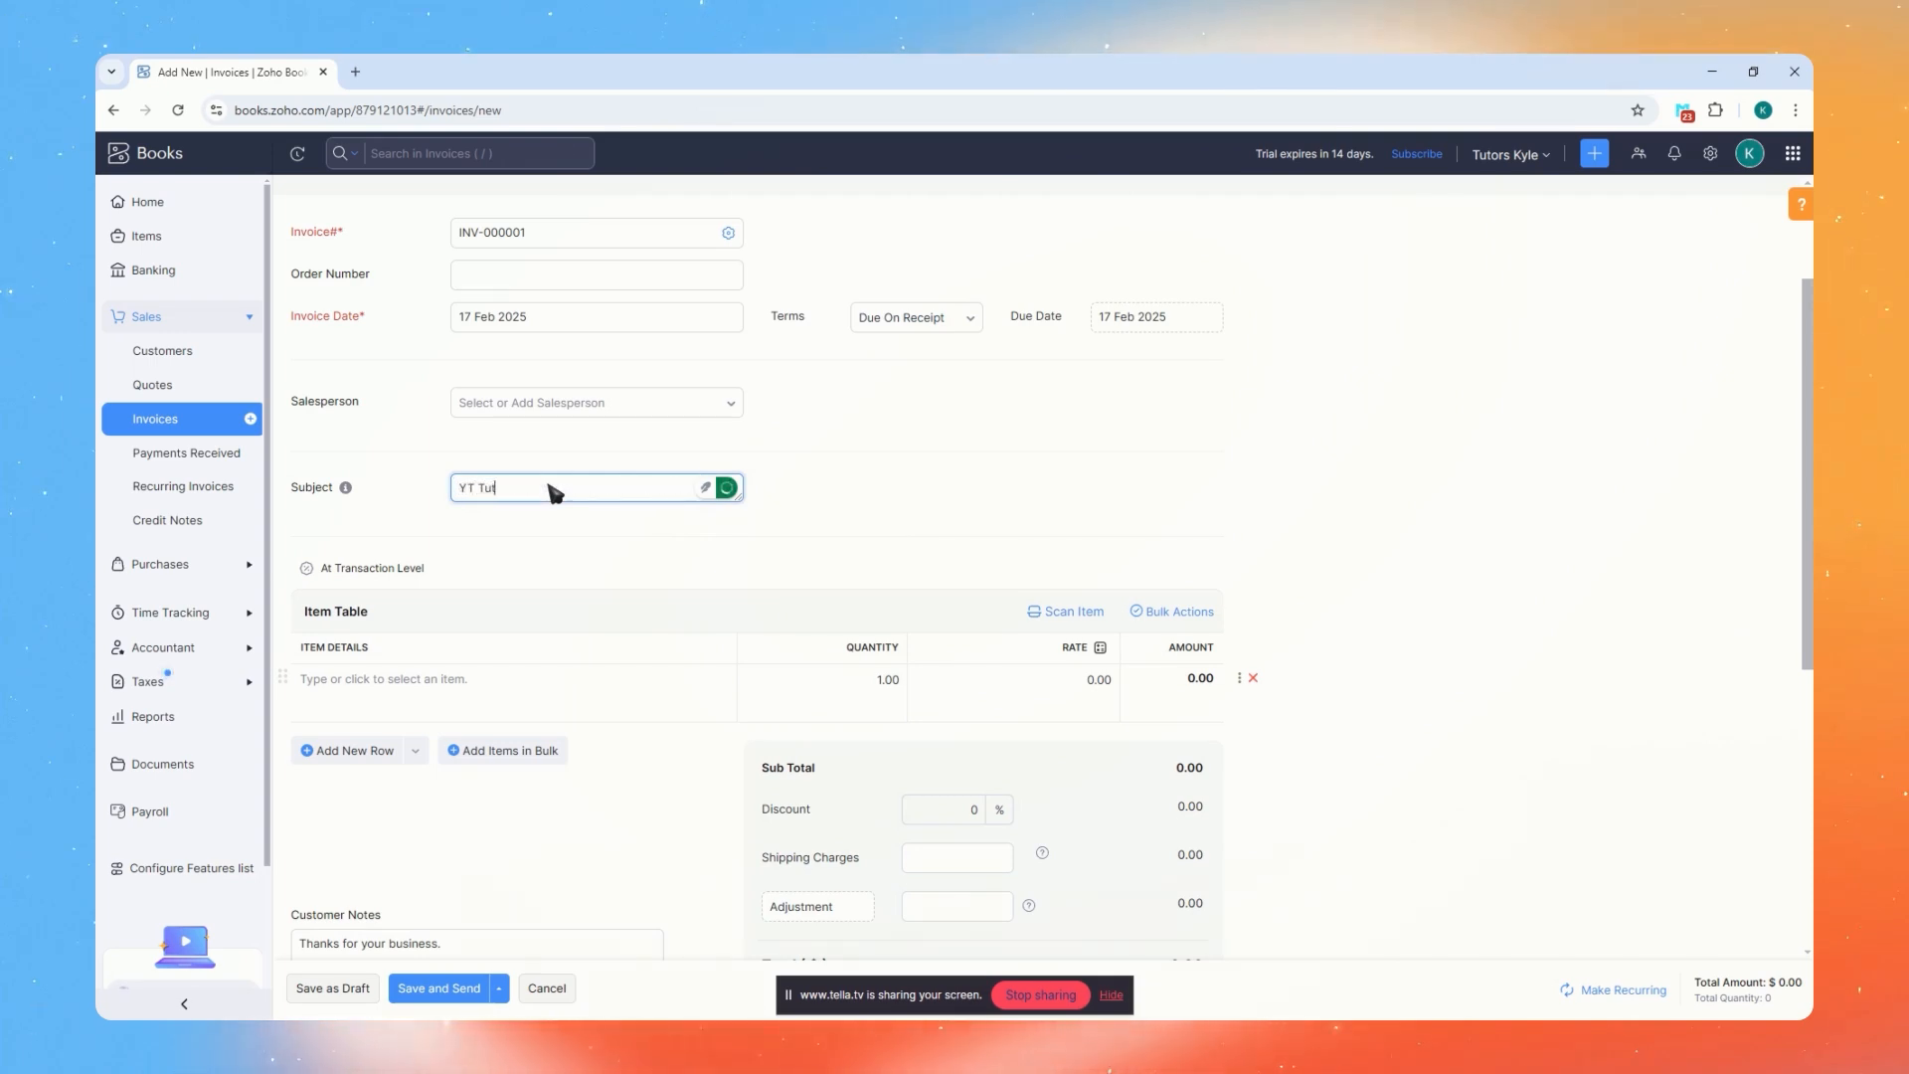
type("orial")
key("Tab")
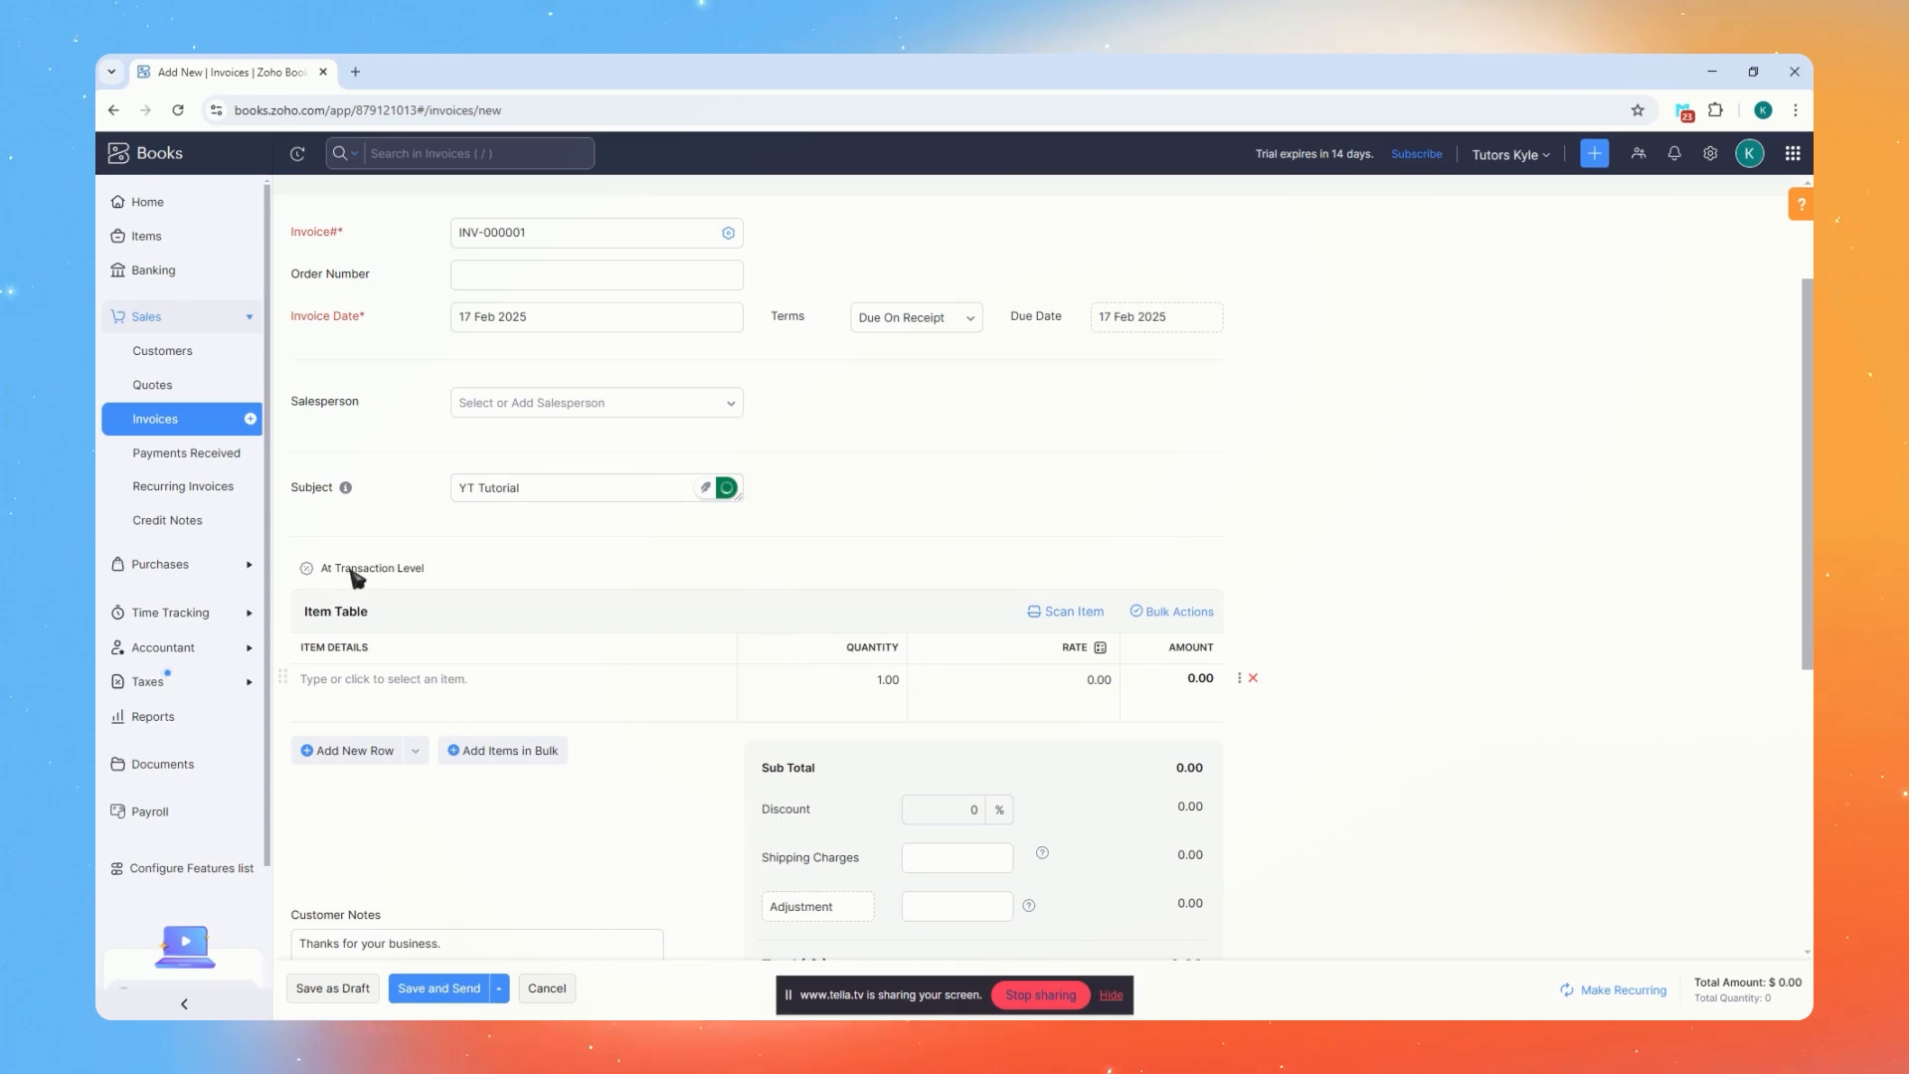
Add the Tutorial item to the first row of the invoice's item table
scroll(443, 593, "down", 1)
scroll(417, 524, "down", 1)
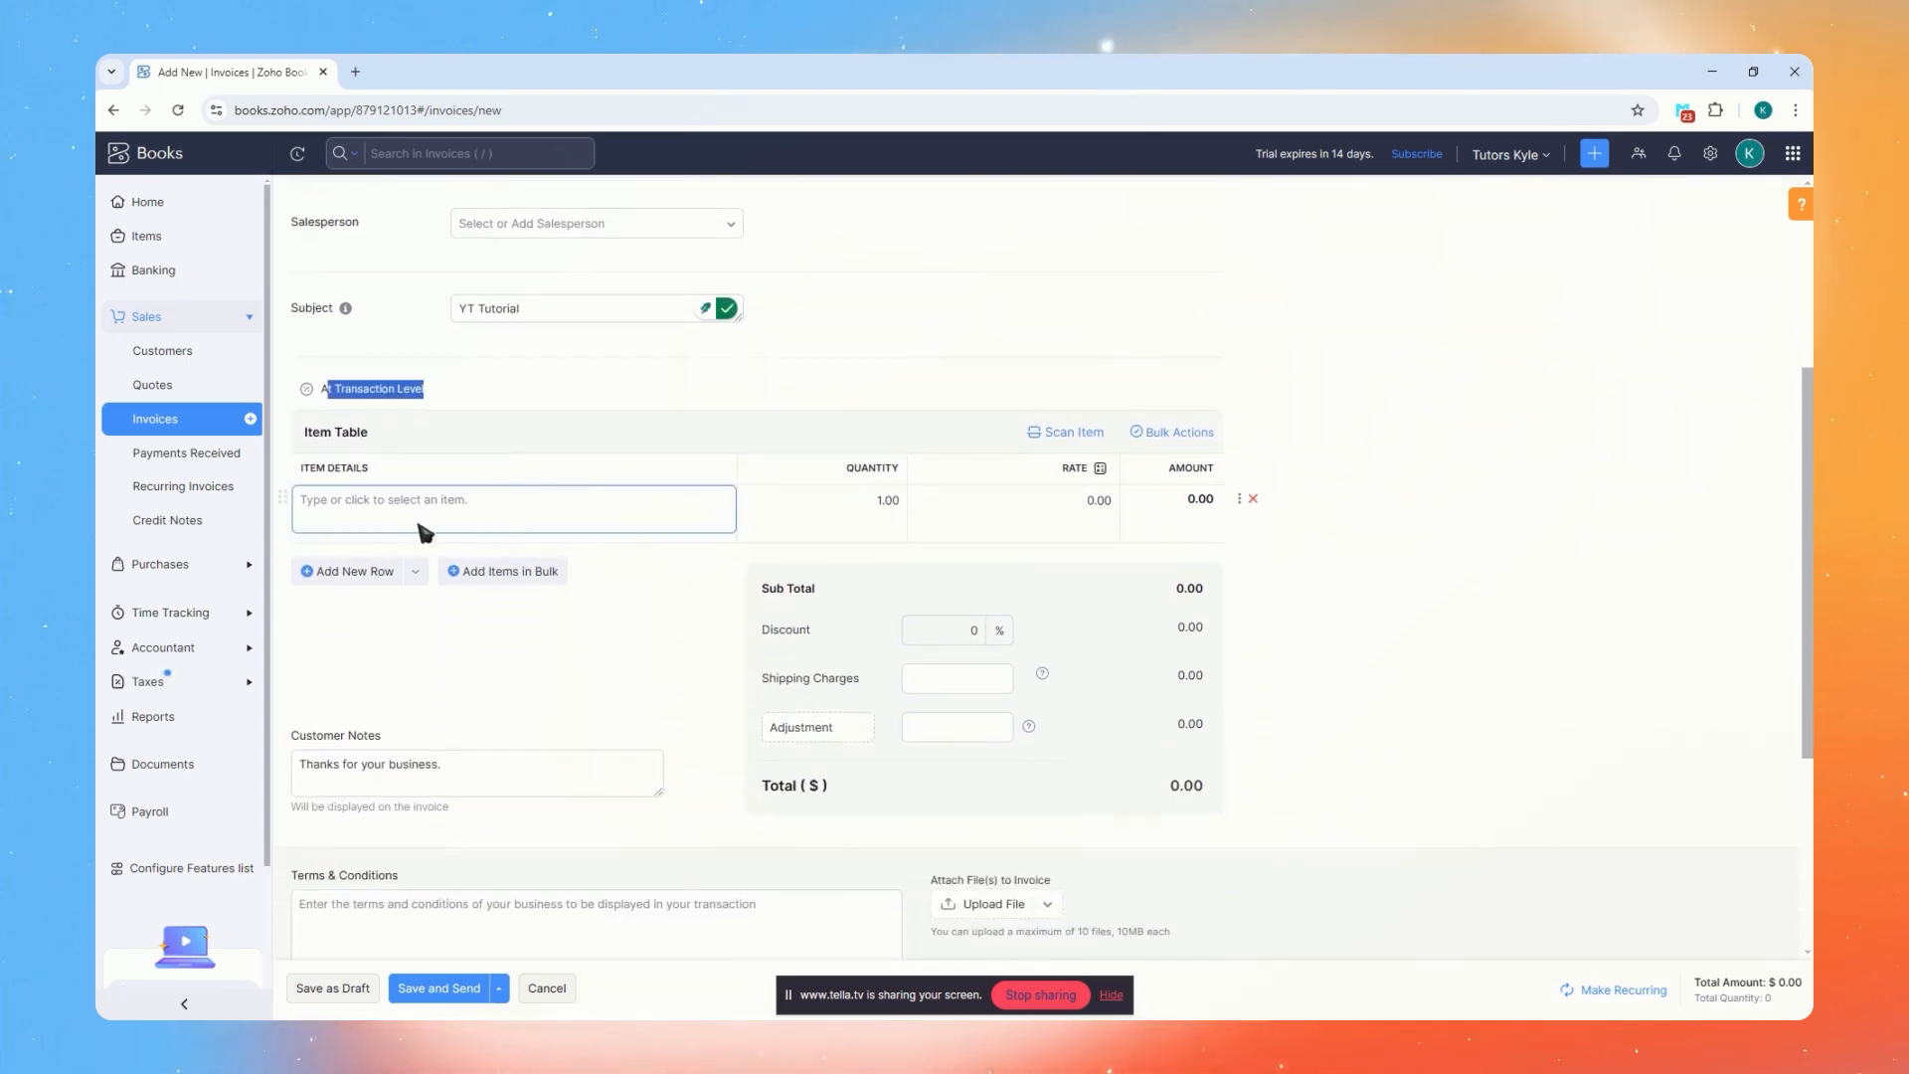
left_click(374, 502)
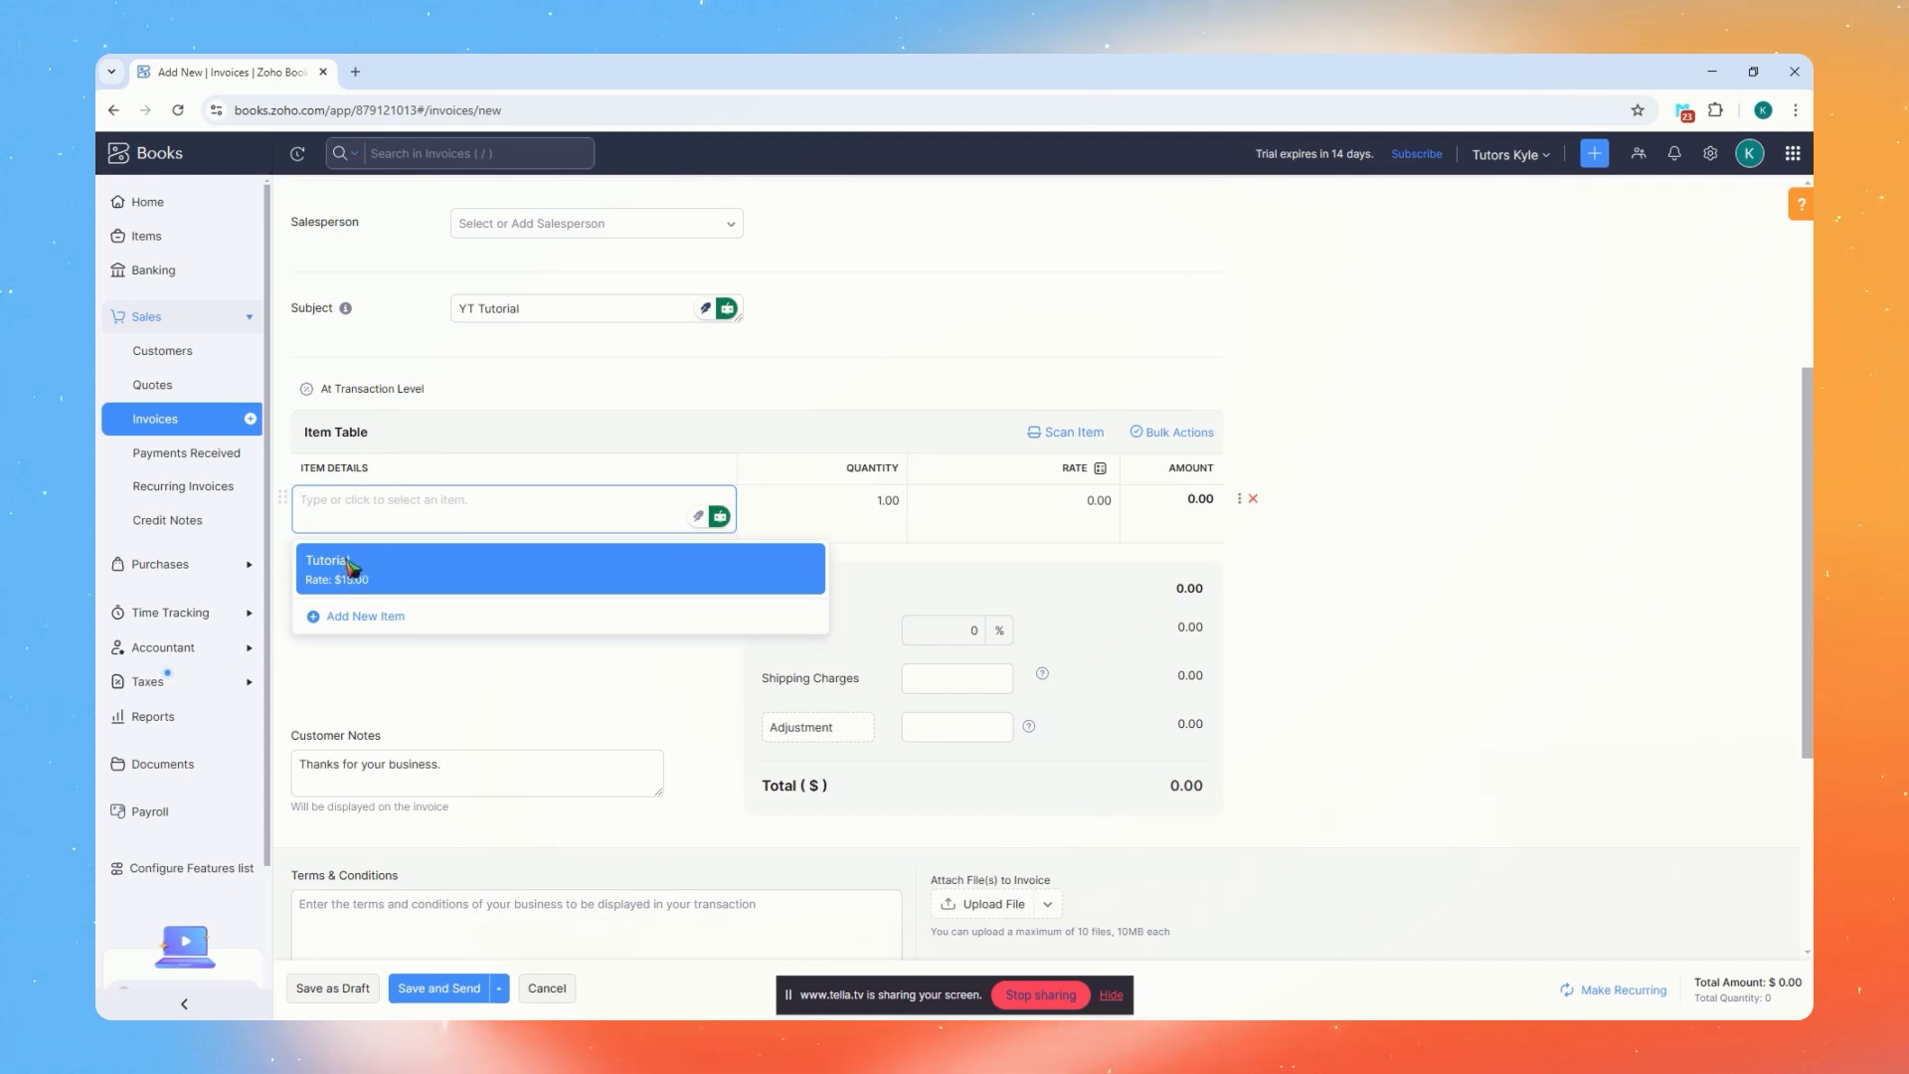
left_click(350, 567)
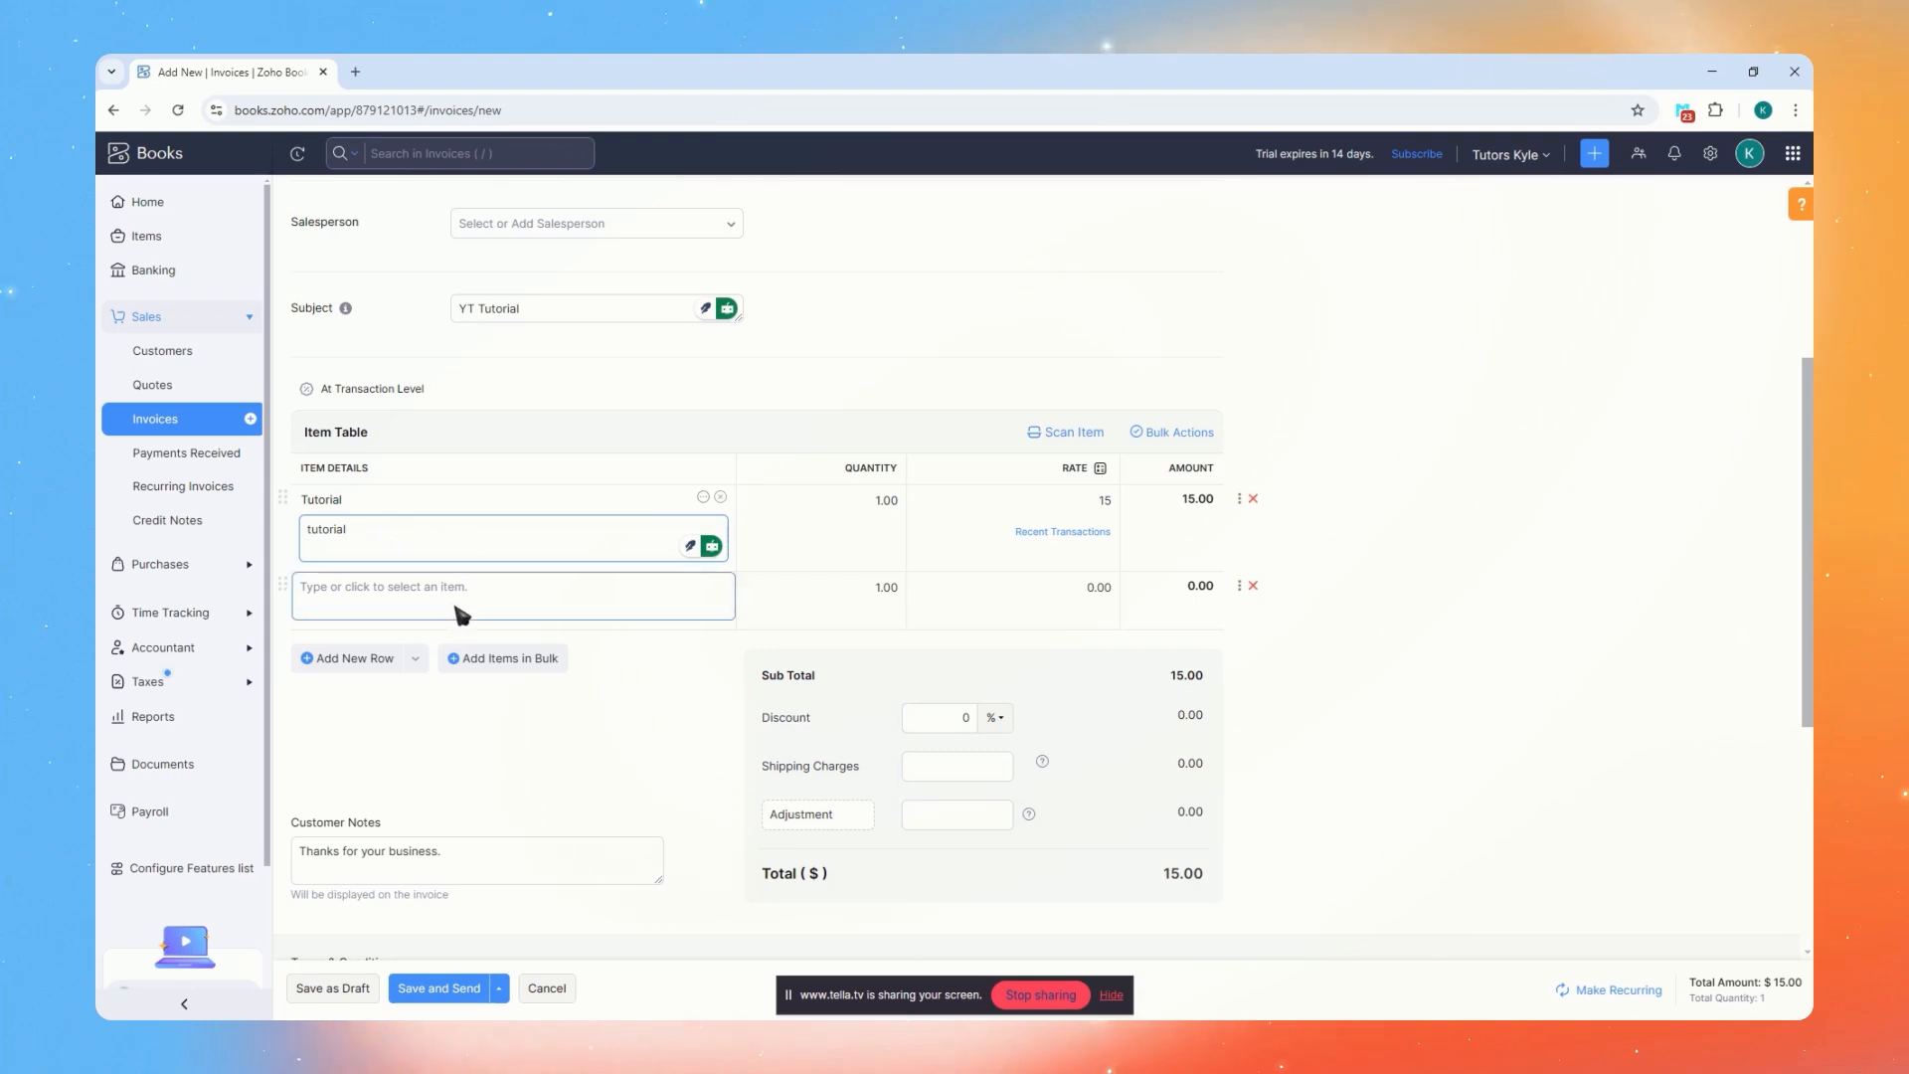
Try adding another item row and adding items in bulk, and remove the empty rows from the item table
left_click(349, 661)
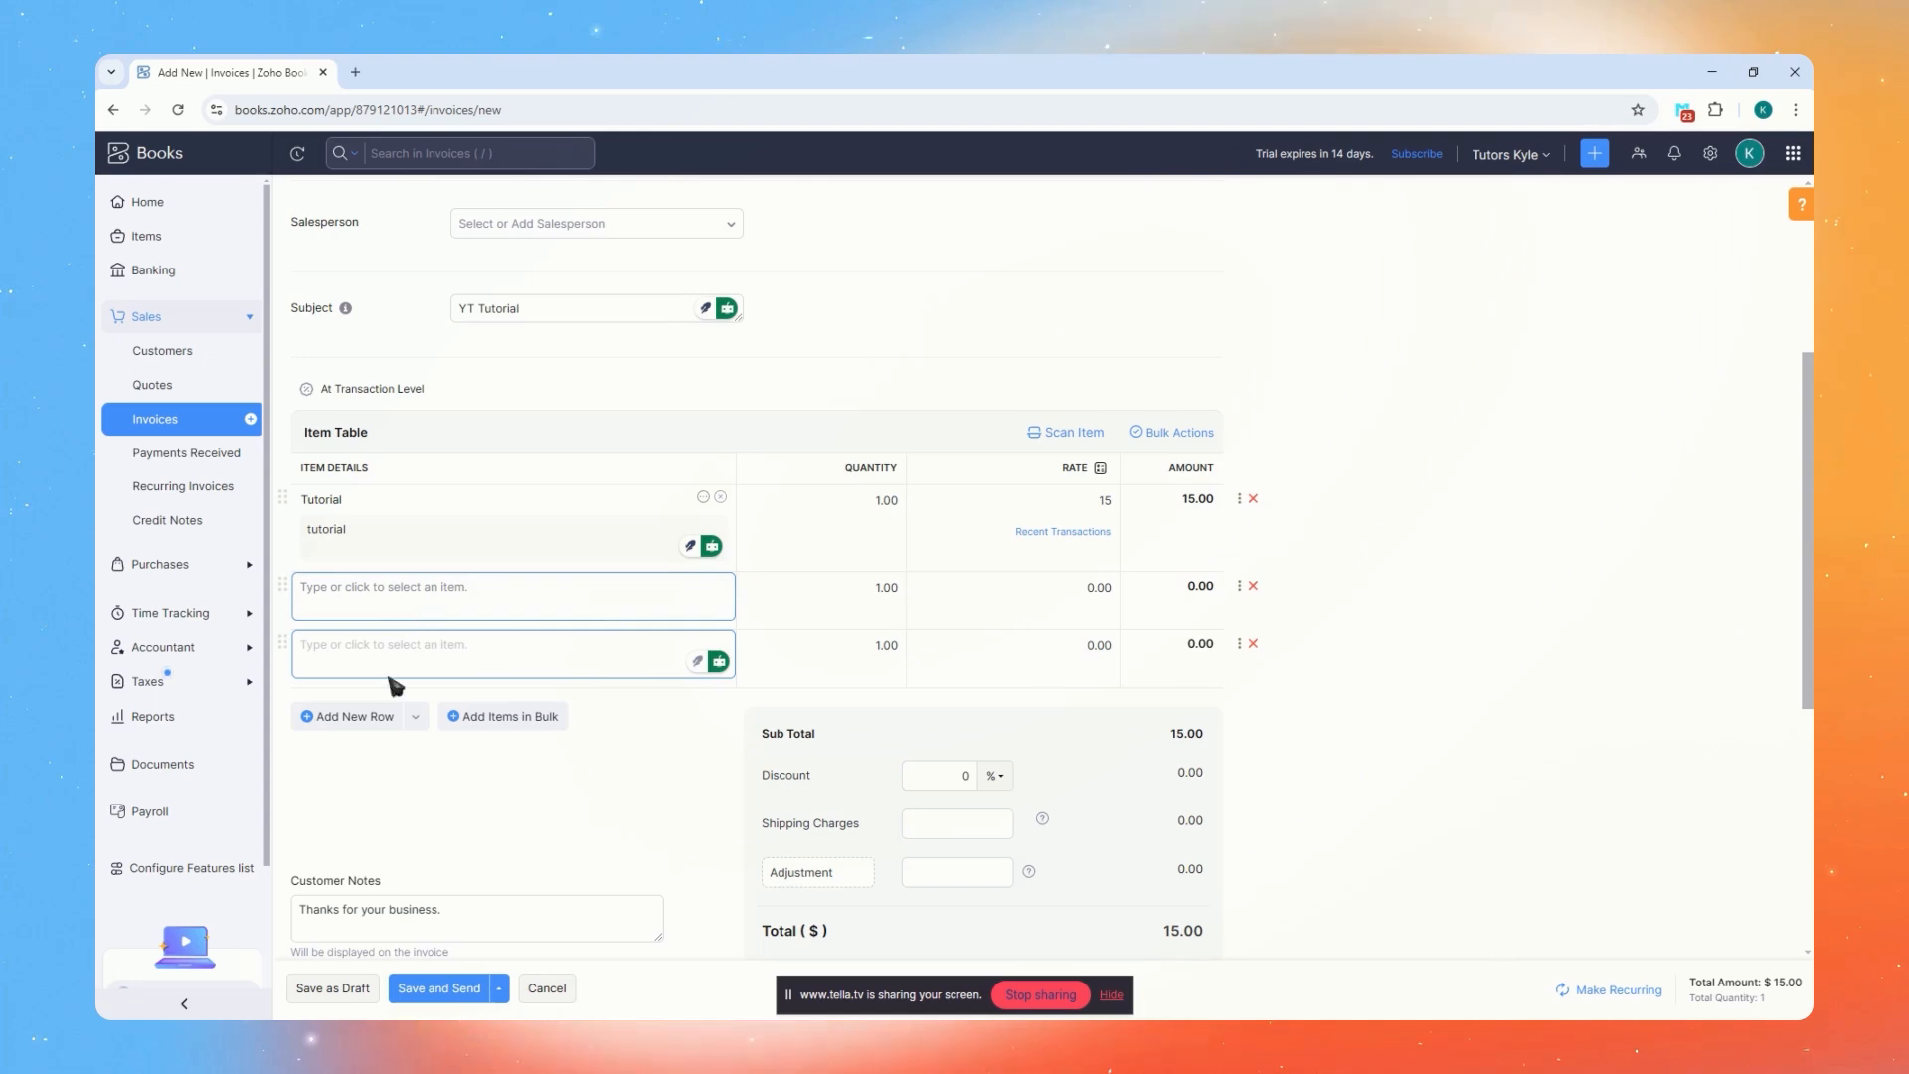
left_click(502, 717)
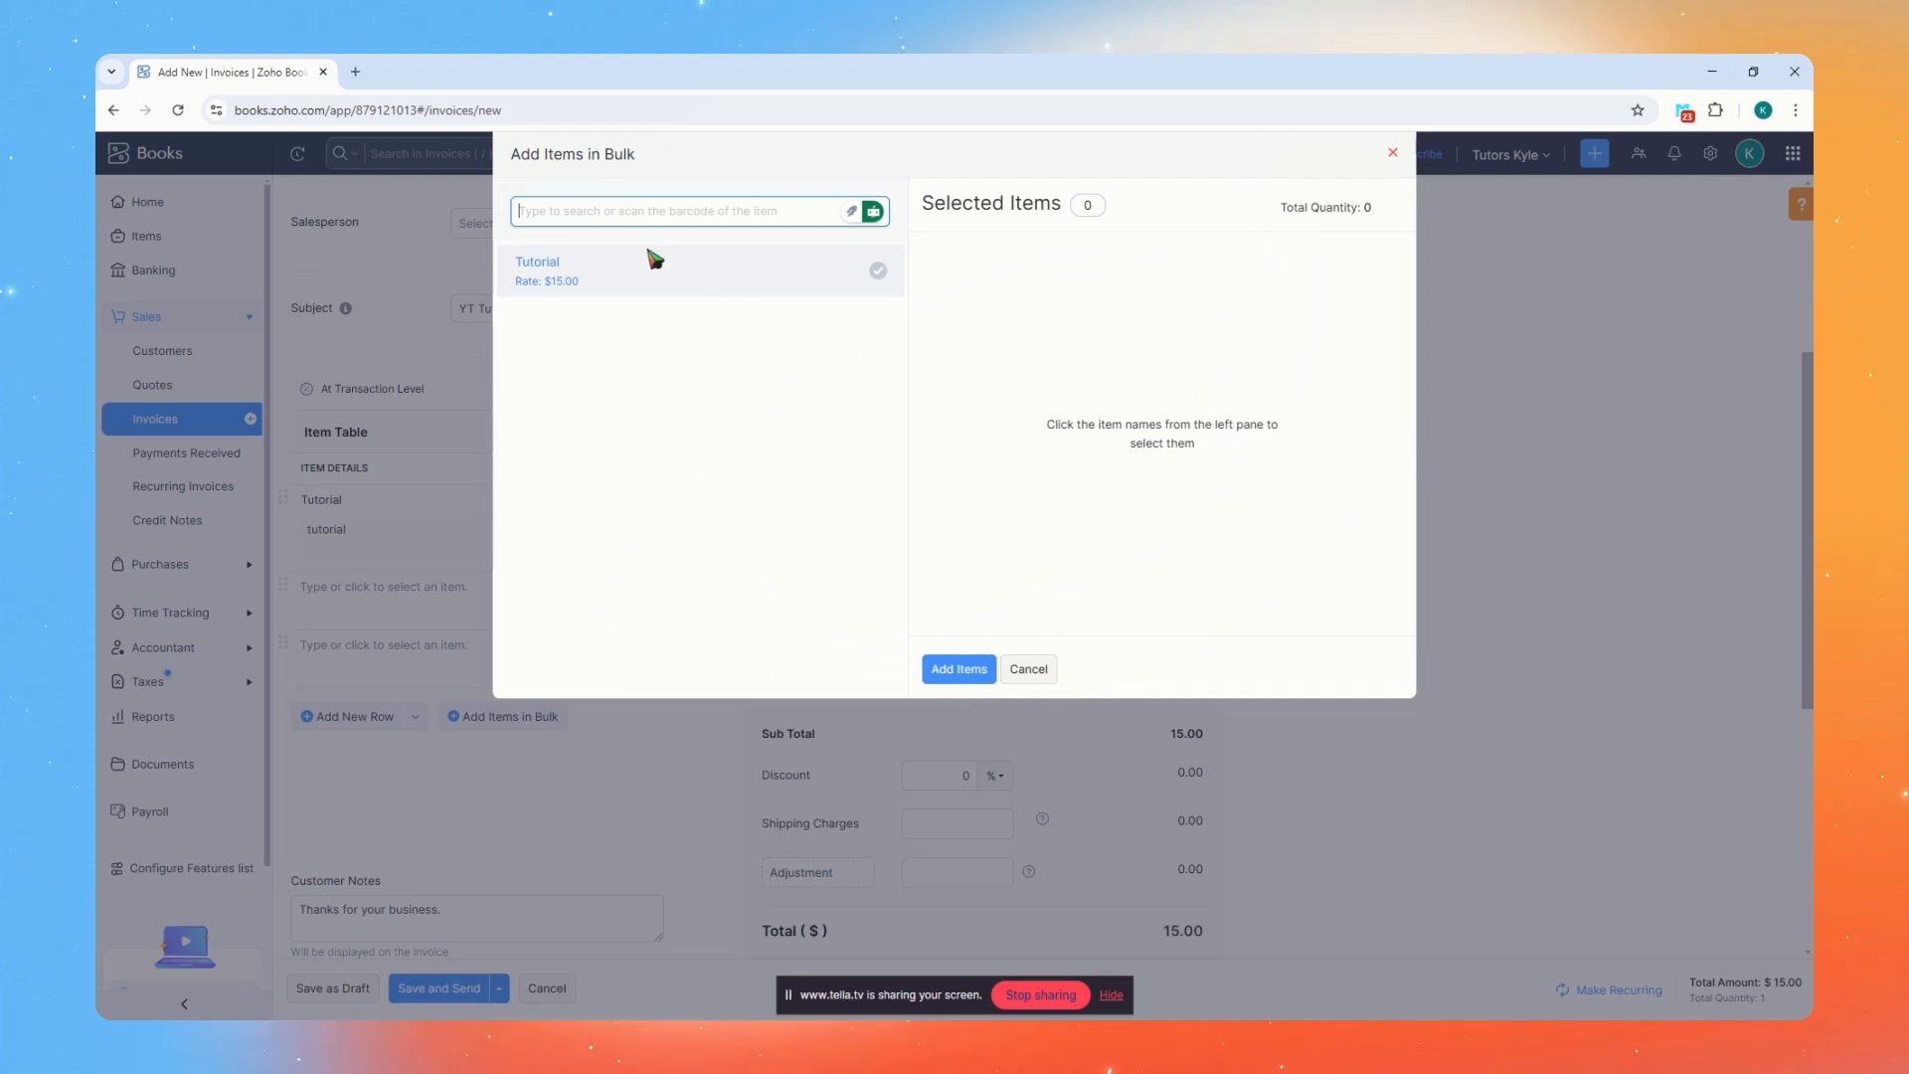
left_click(1028, 669)
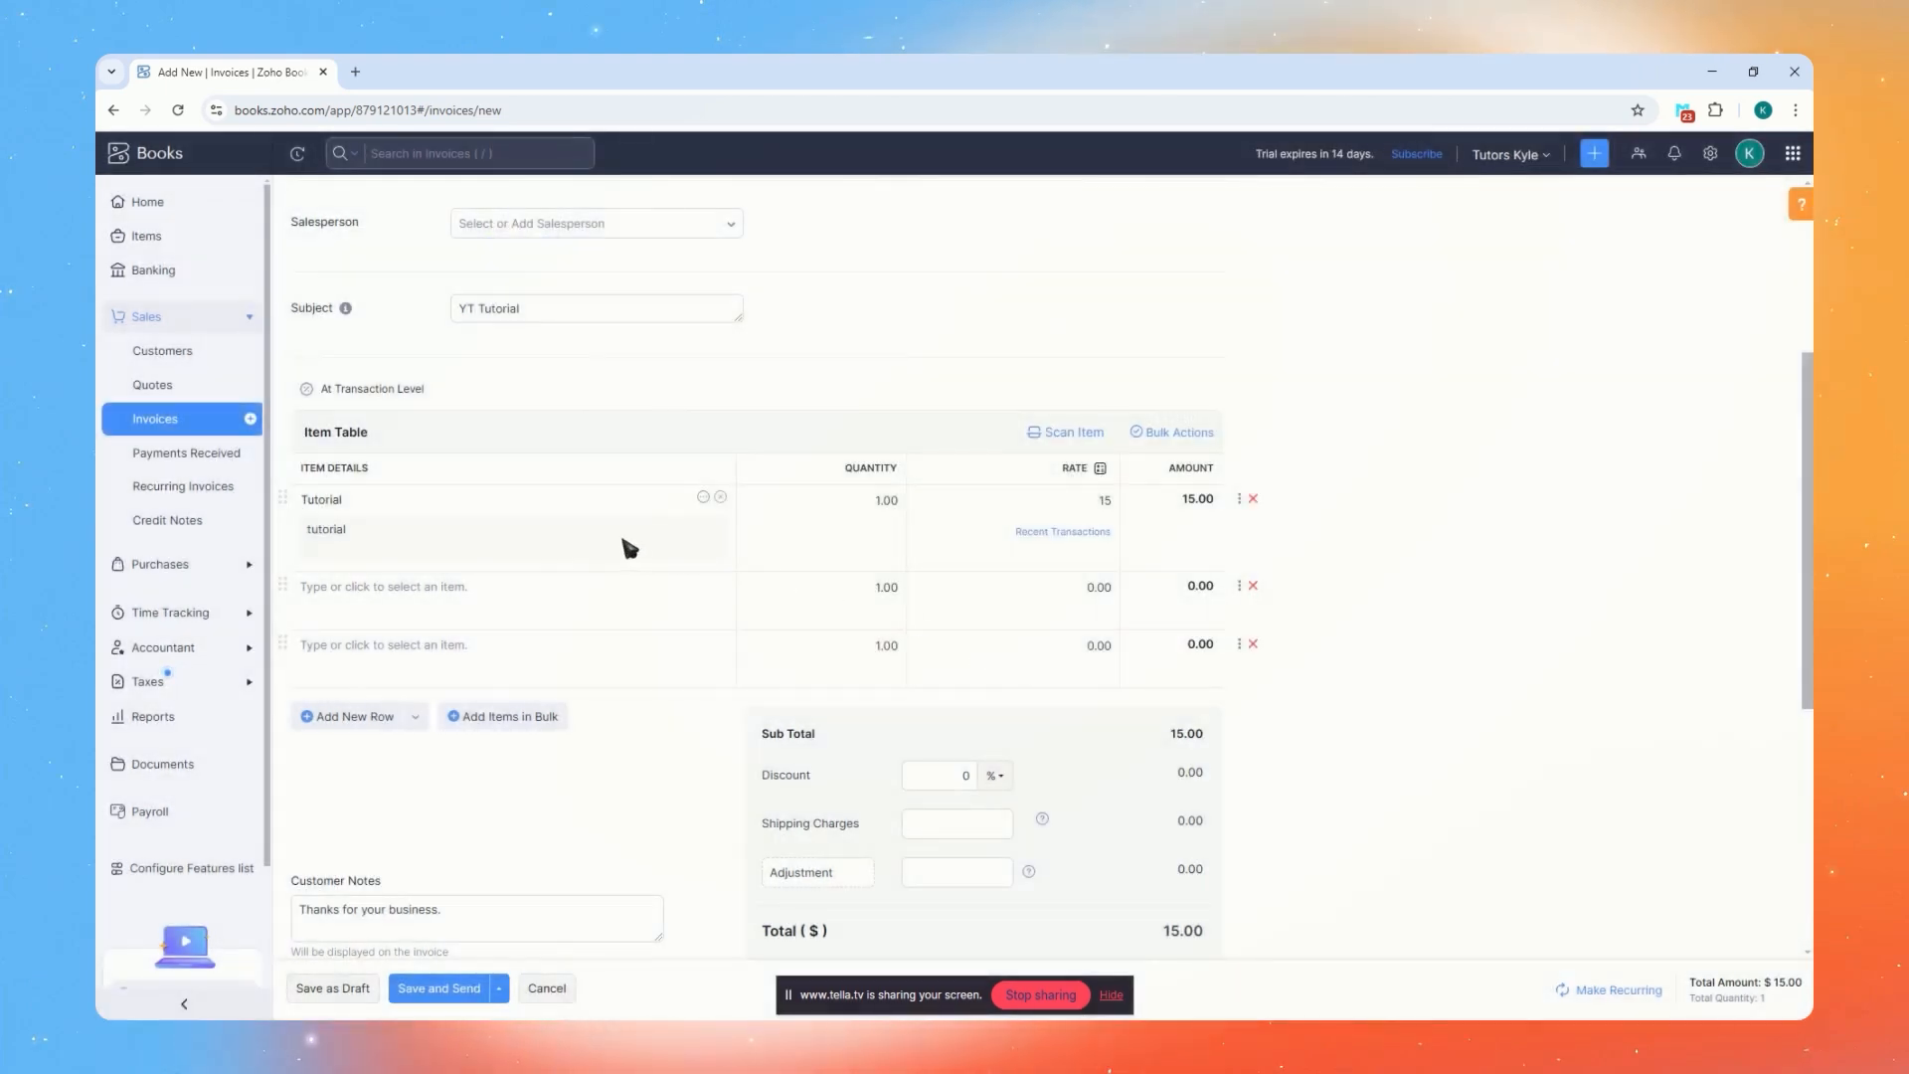
left_click(1254, 644)
left_click(1254, 585)
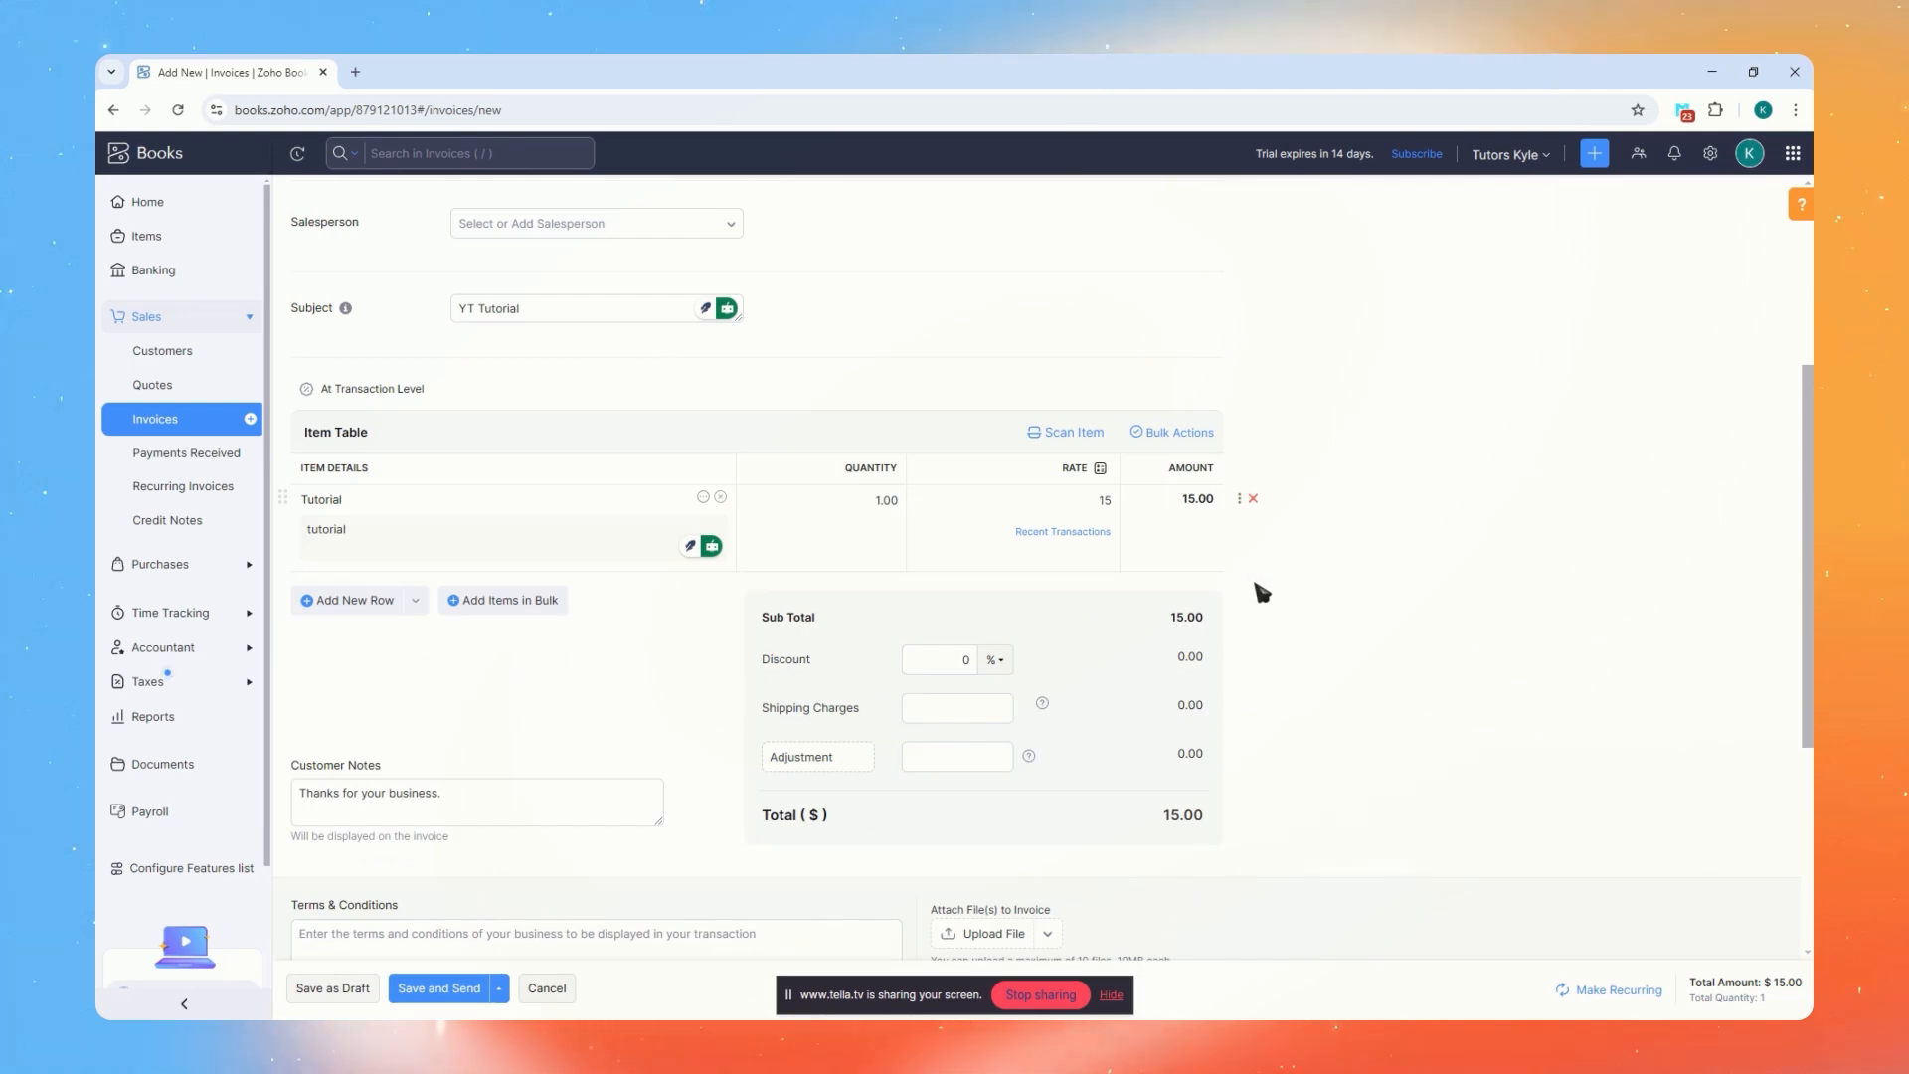
Examine the invoice's customer notes, discount, shipping charges and adjustment fields without changing them
scroll(1257, 590, "down", 1)
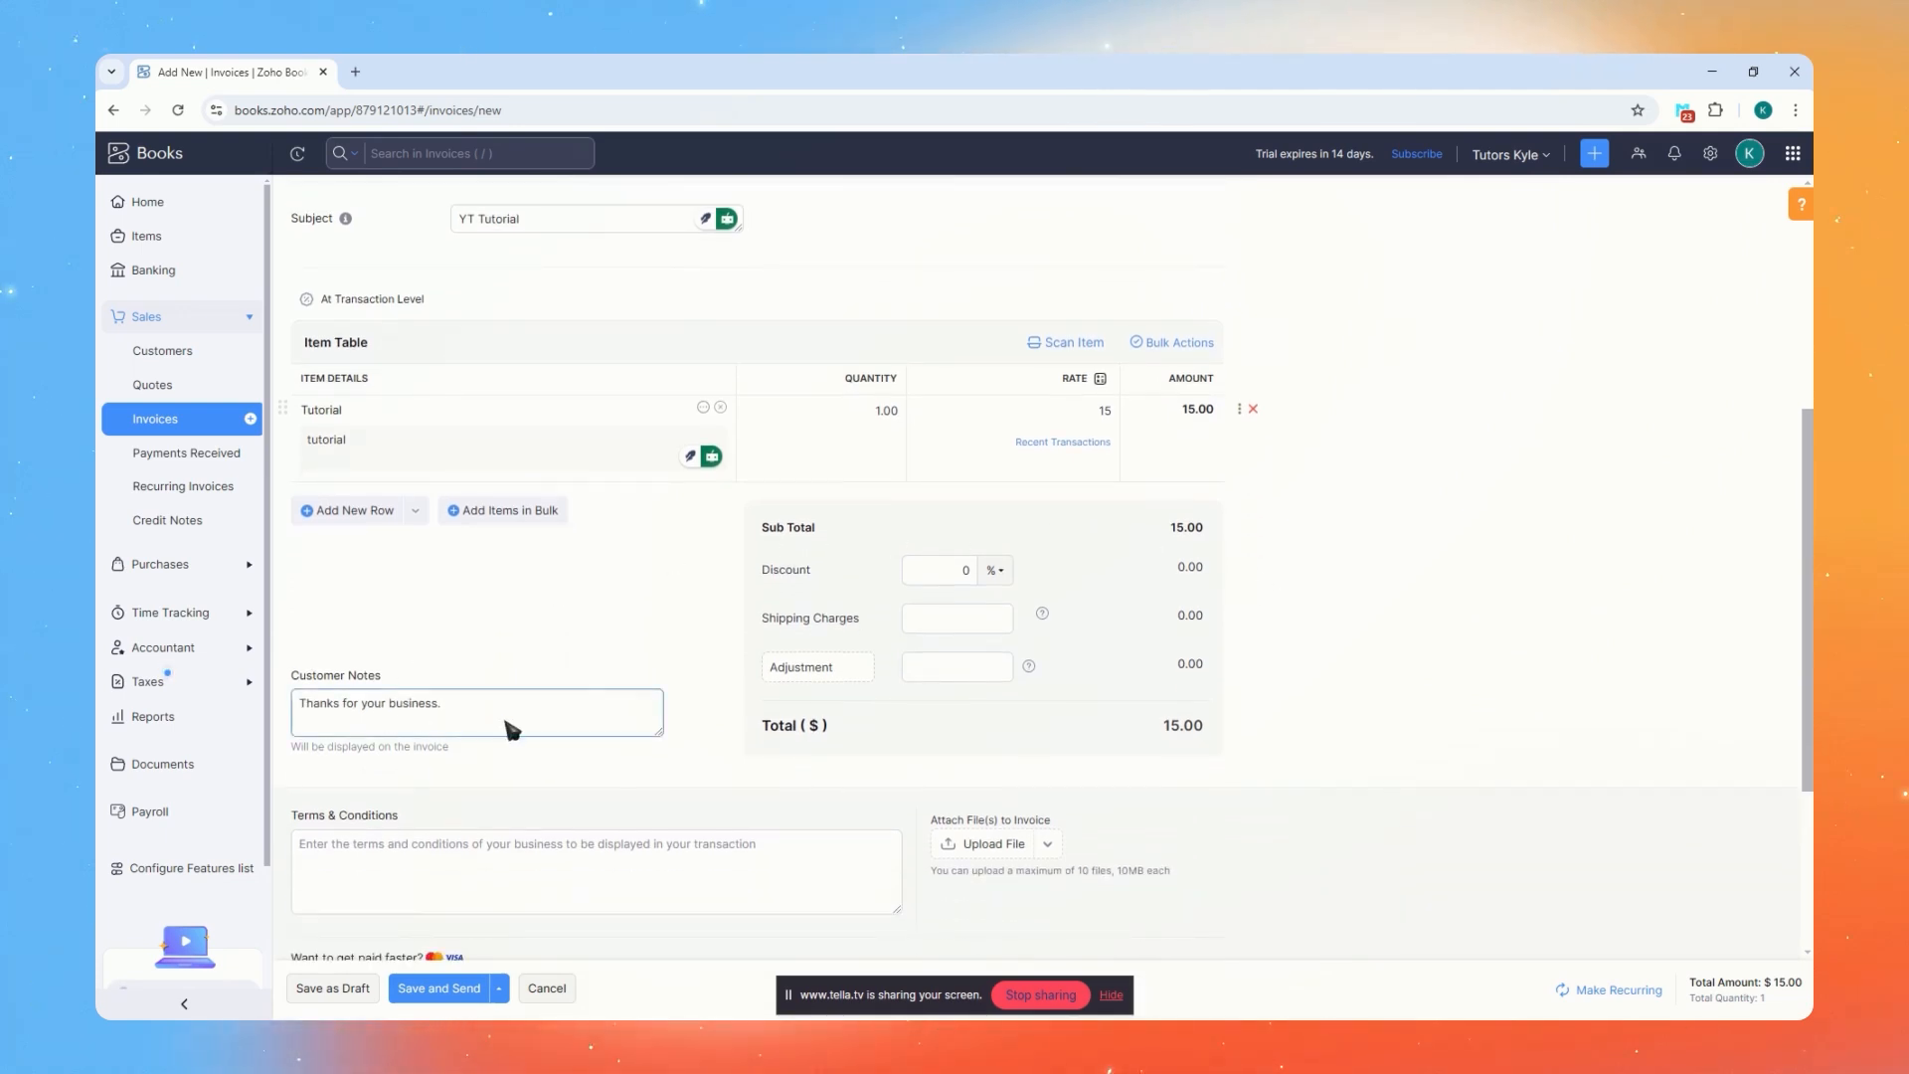
left_click_drag(510, 728, 296, 717)
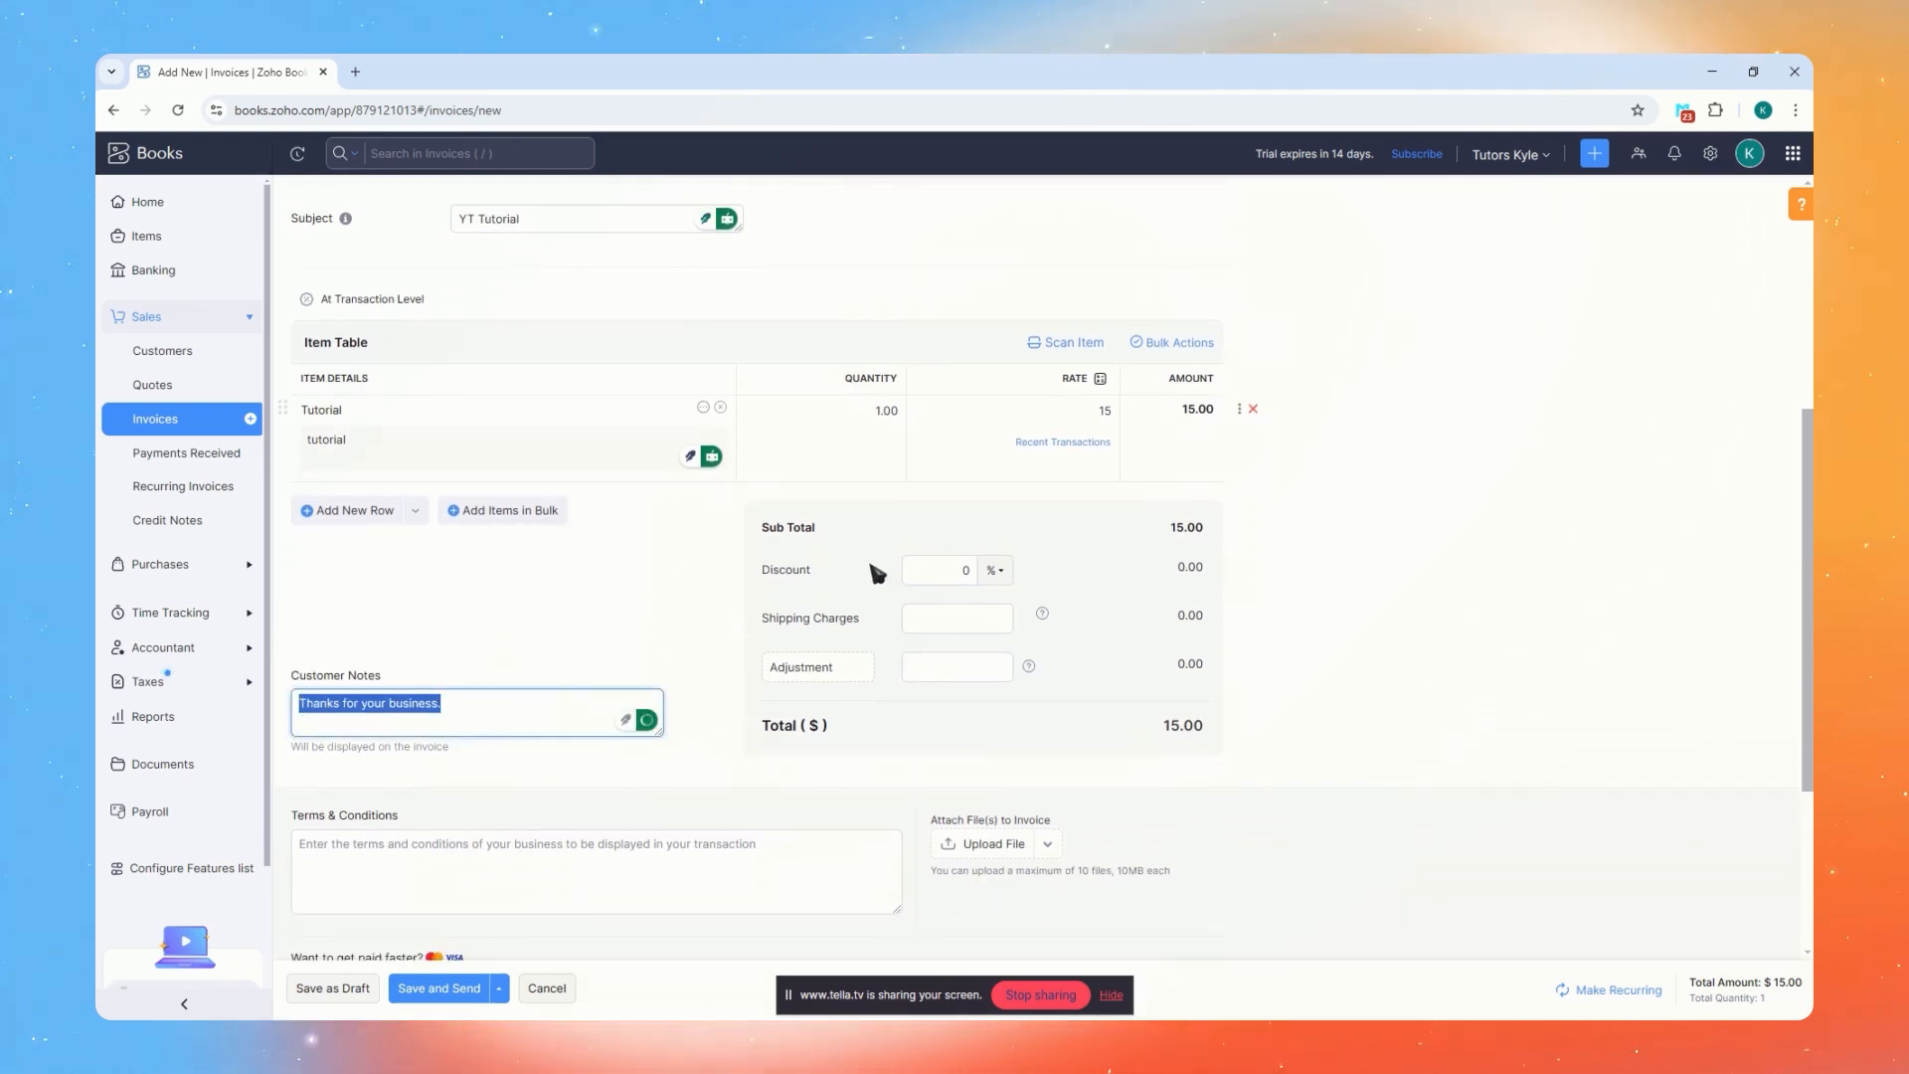
left_click(950, 570)
left_click(972, 620)
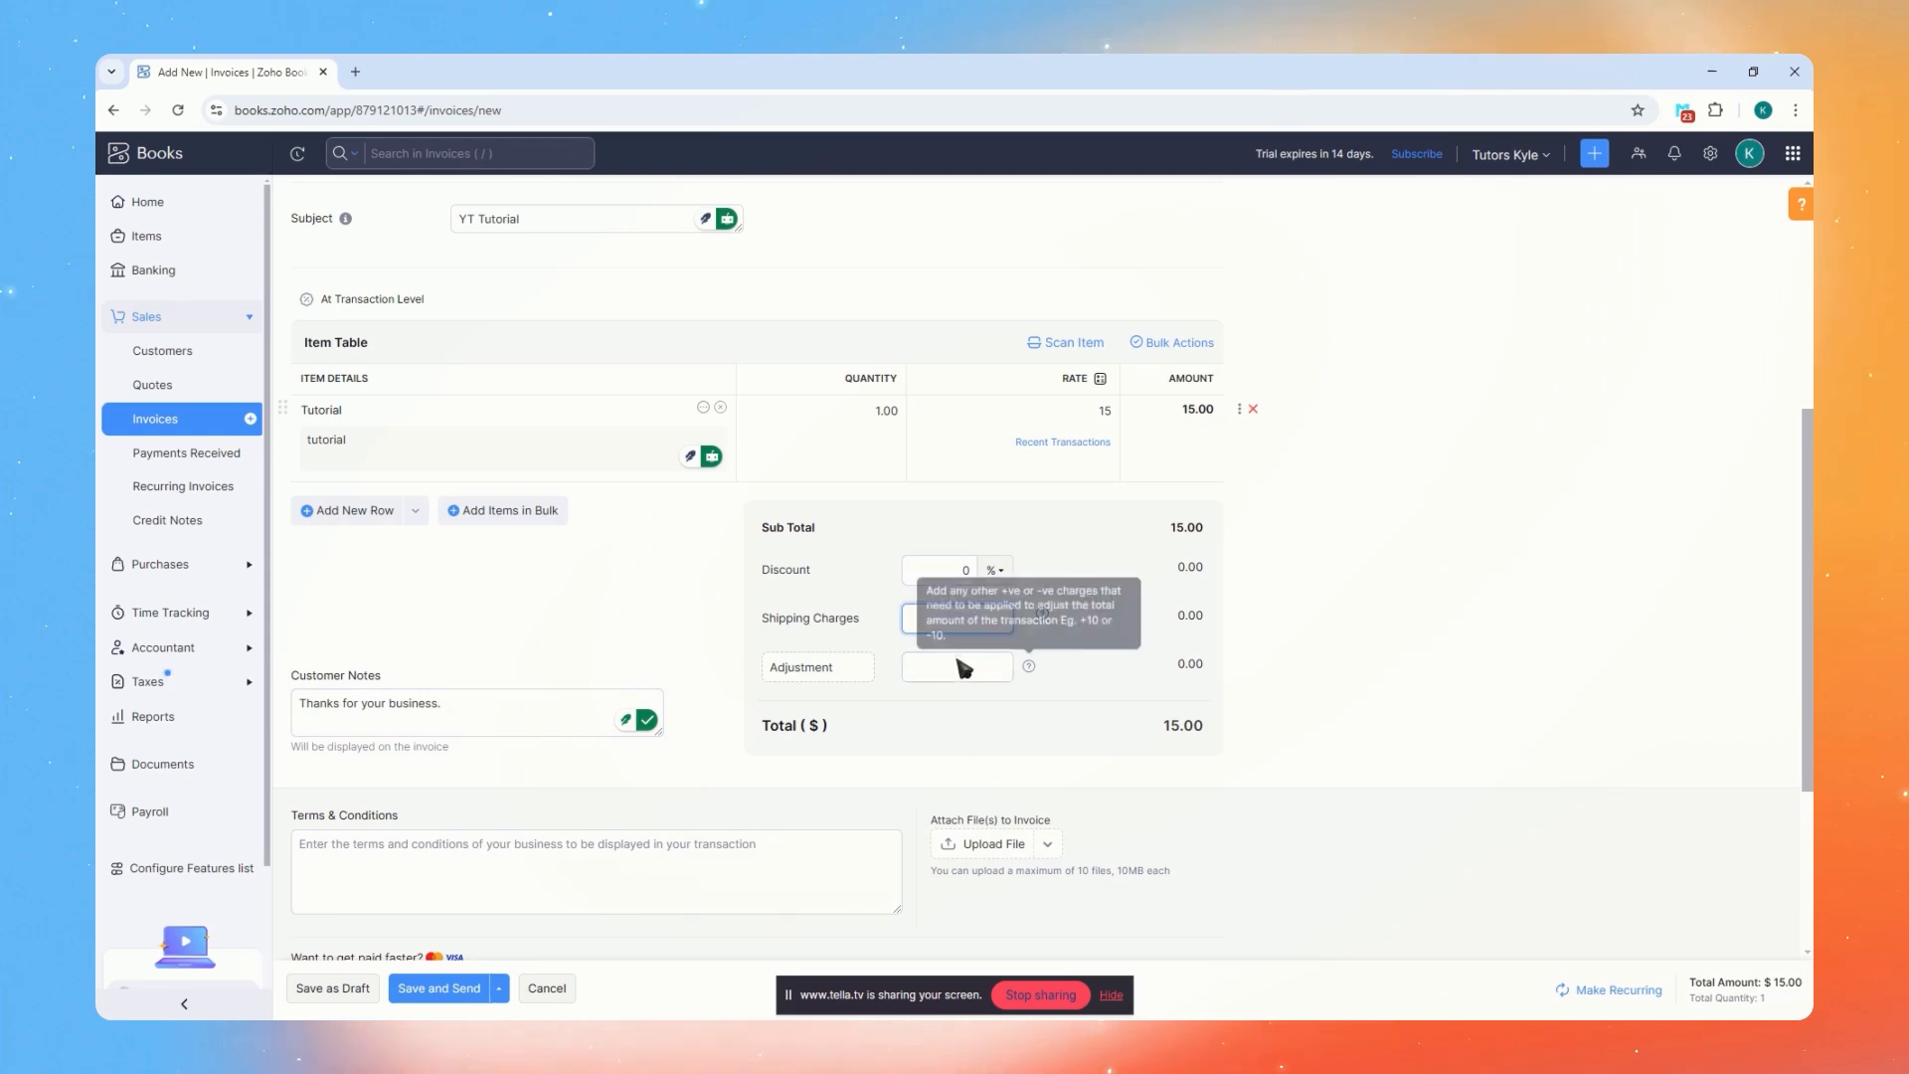
mouse_move(1044, 615)
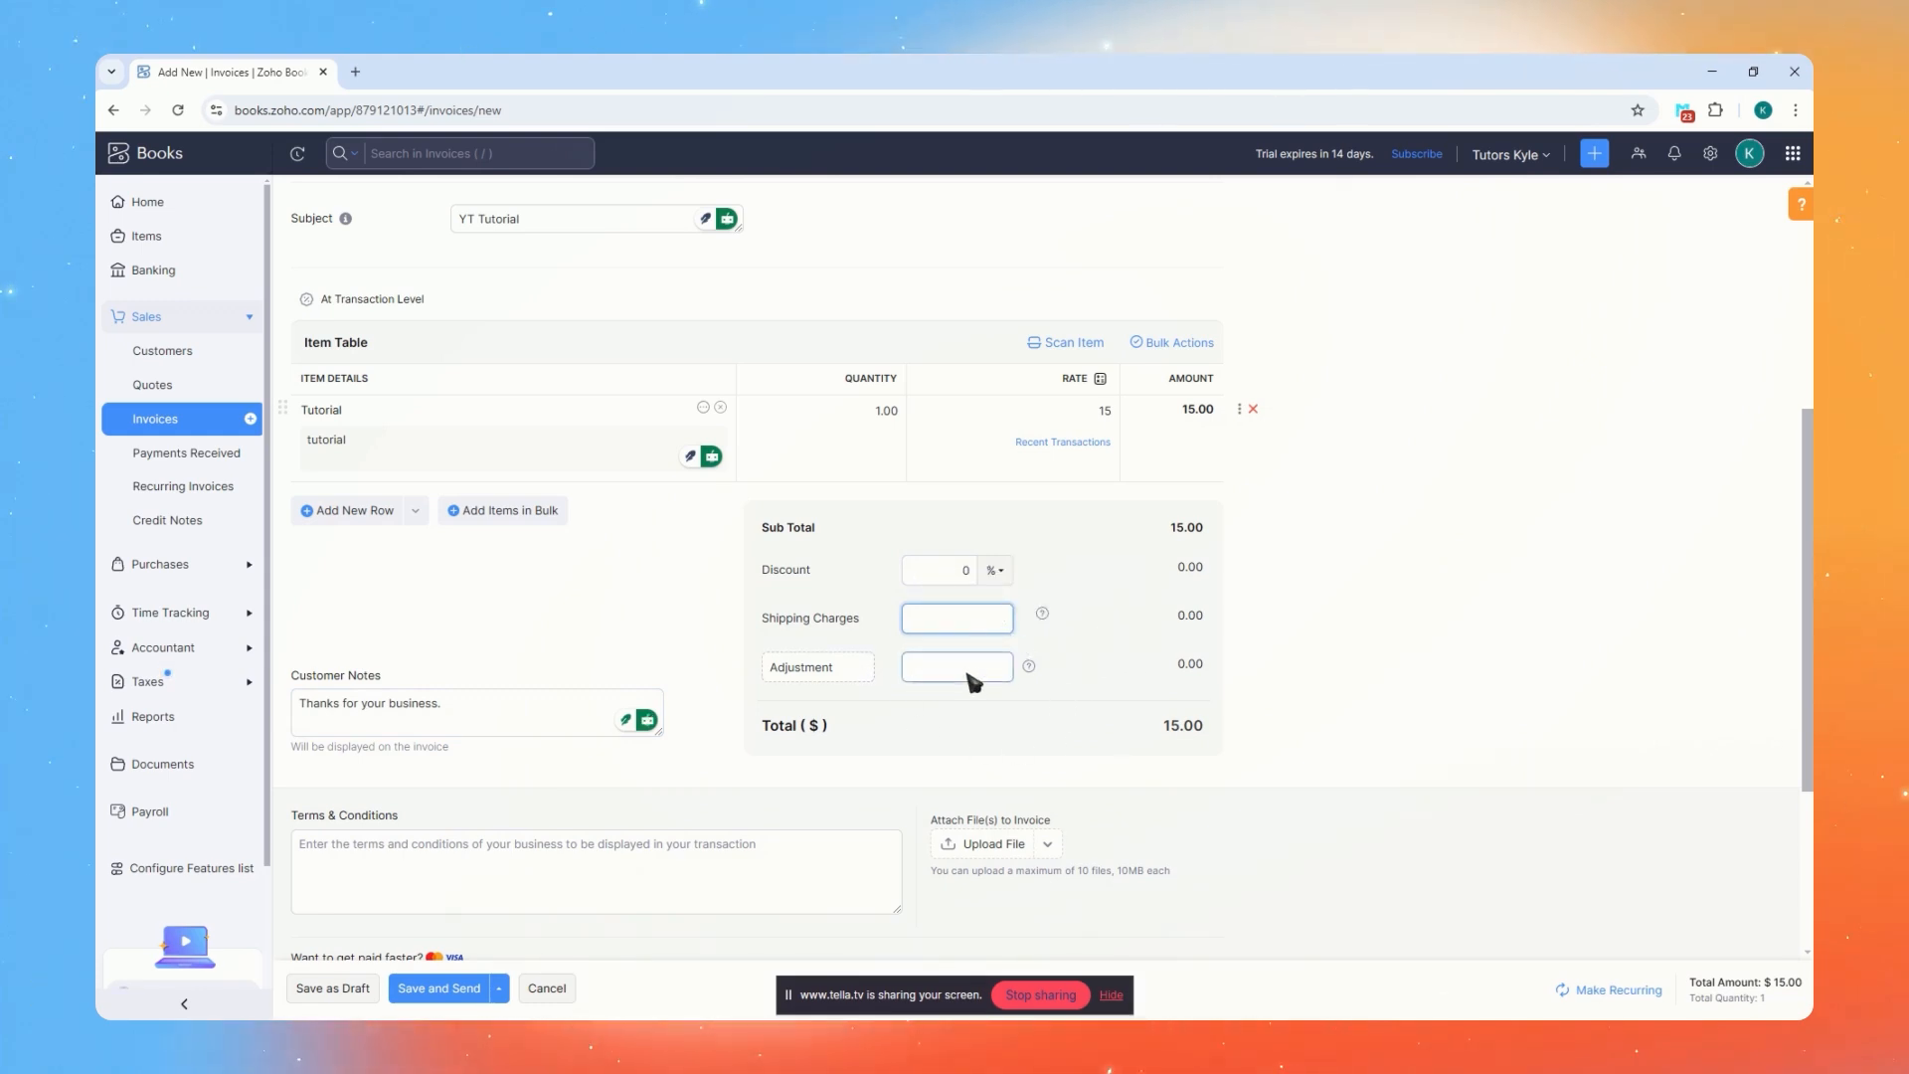
scroll(1082, 725, "down", 3)
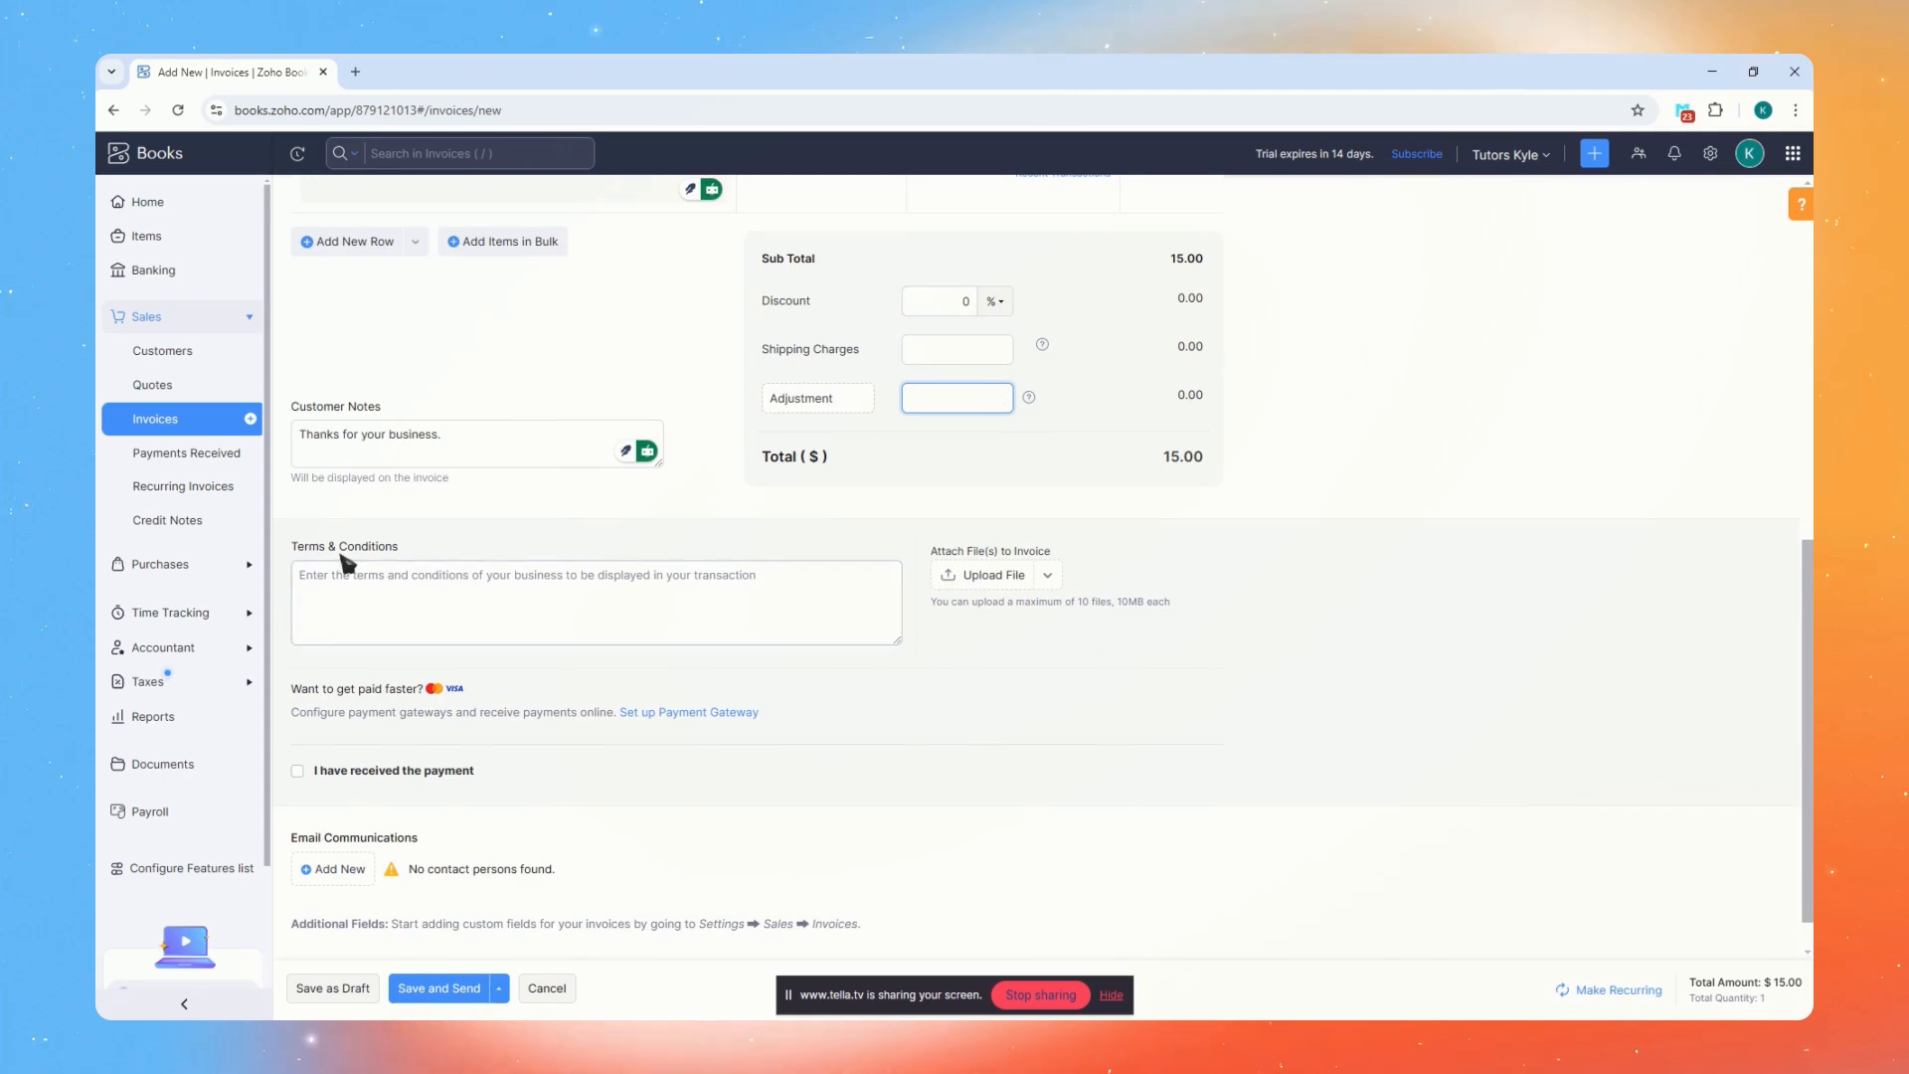
Examine the invoice's terms and conditions field and file attachment option, and review the rest of the form
left_click(325, 583)
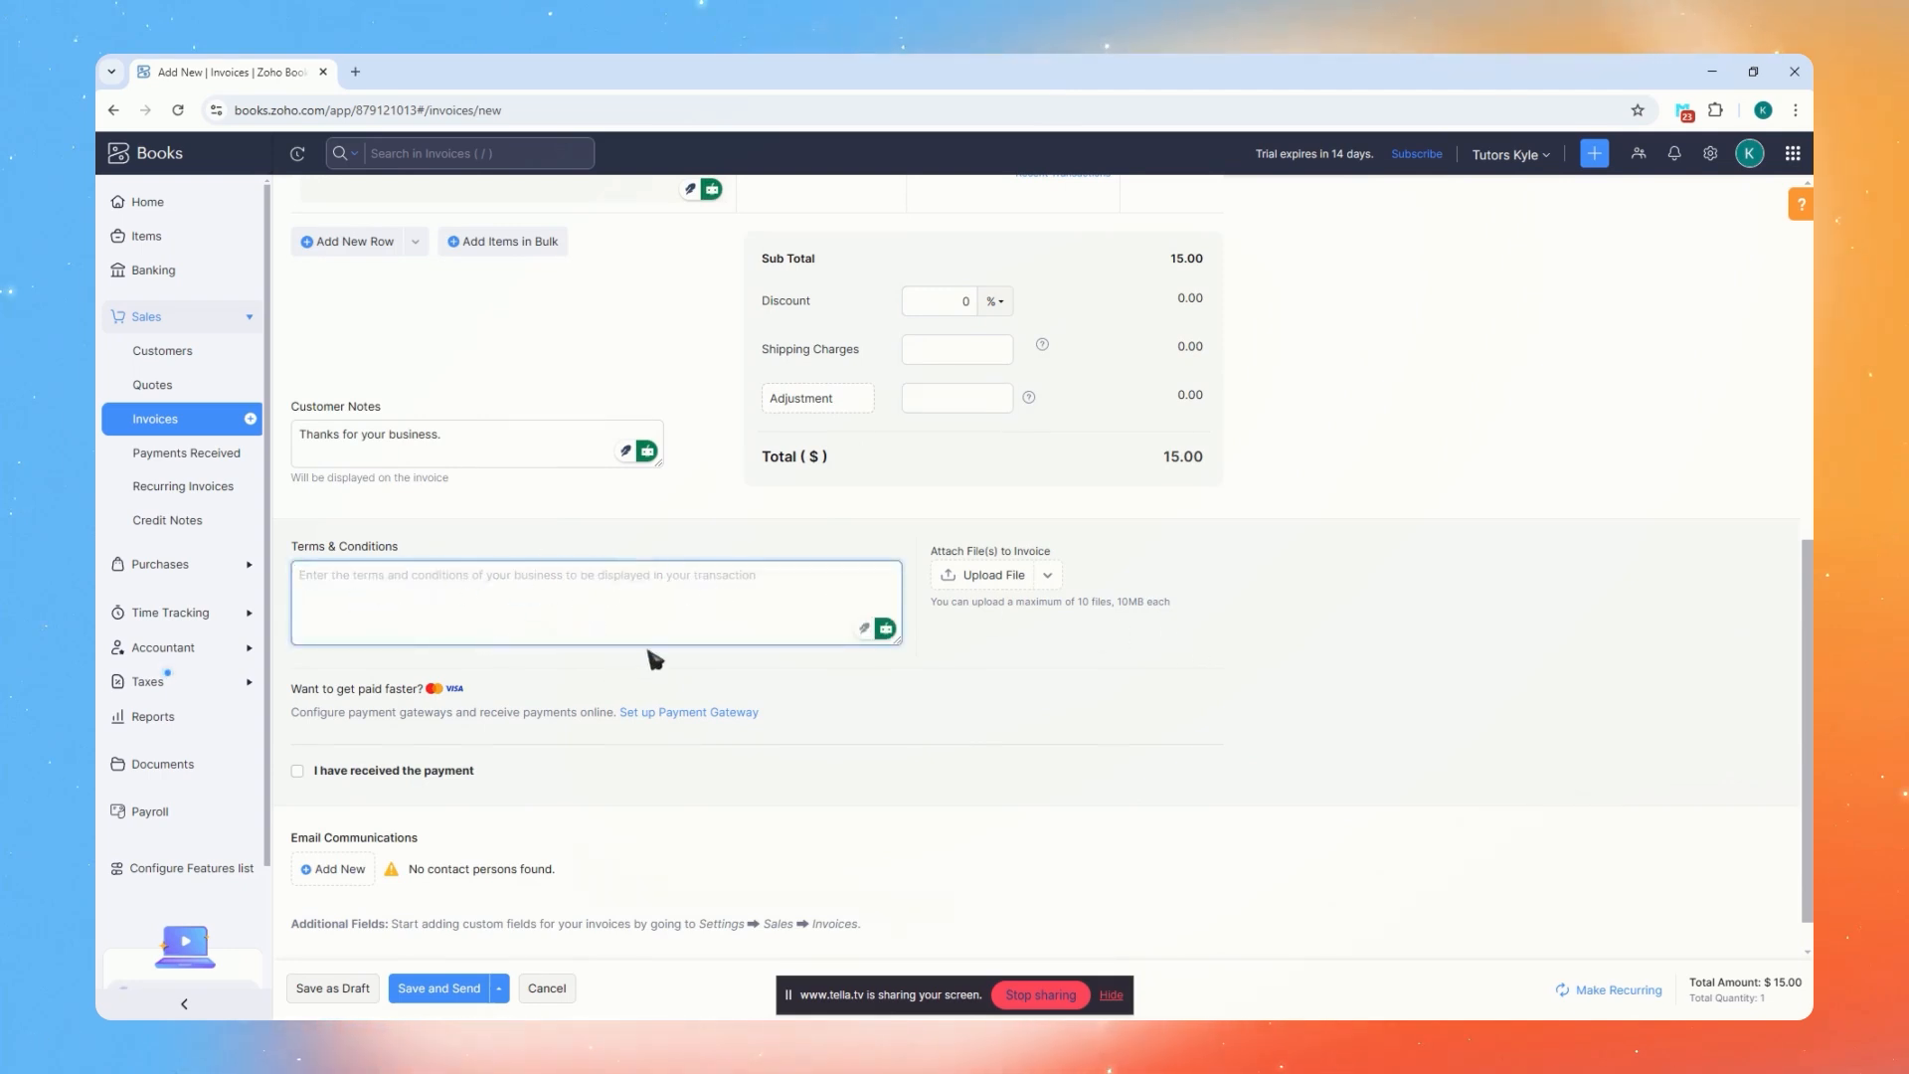
left_click_drag(936, 551, 1069, 560)
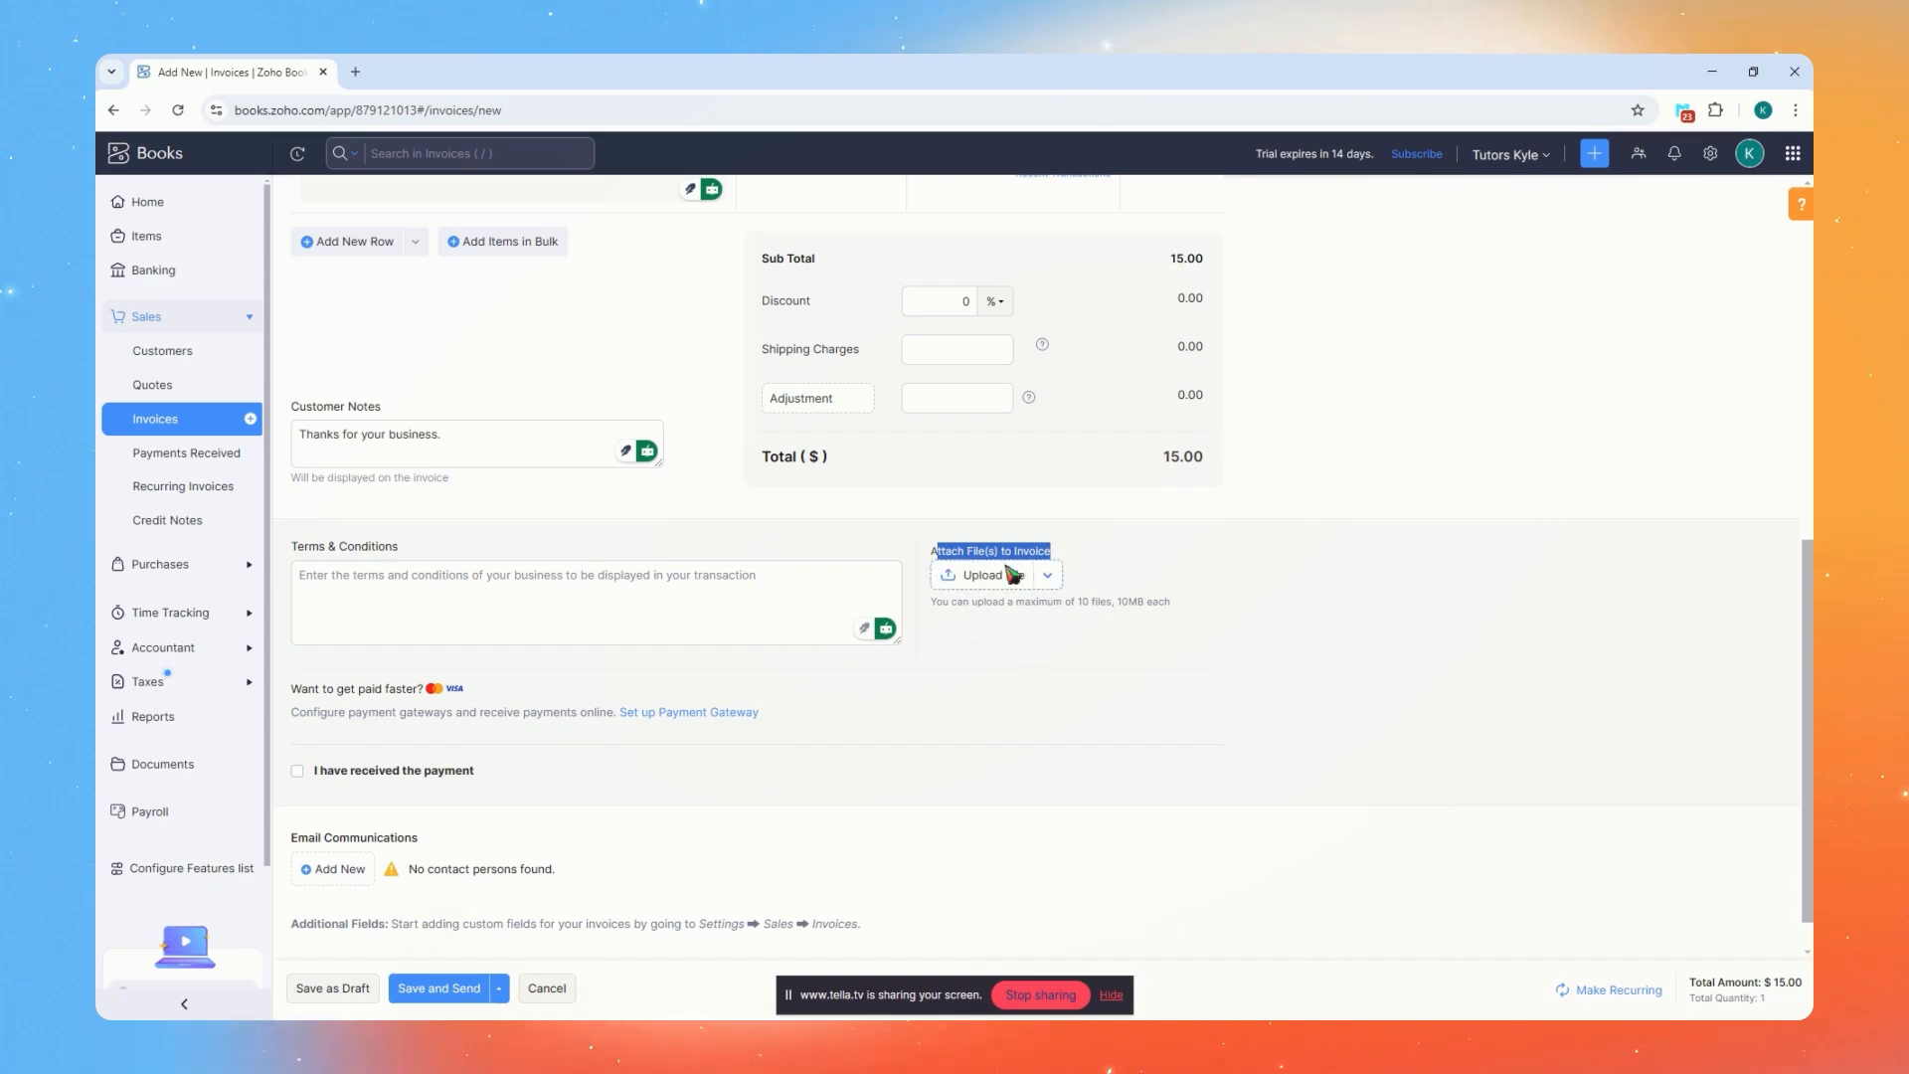
left_click(945, 688)
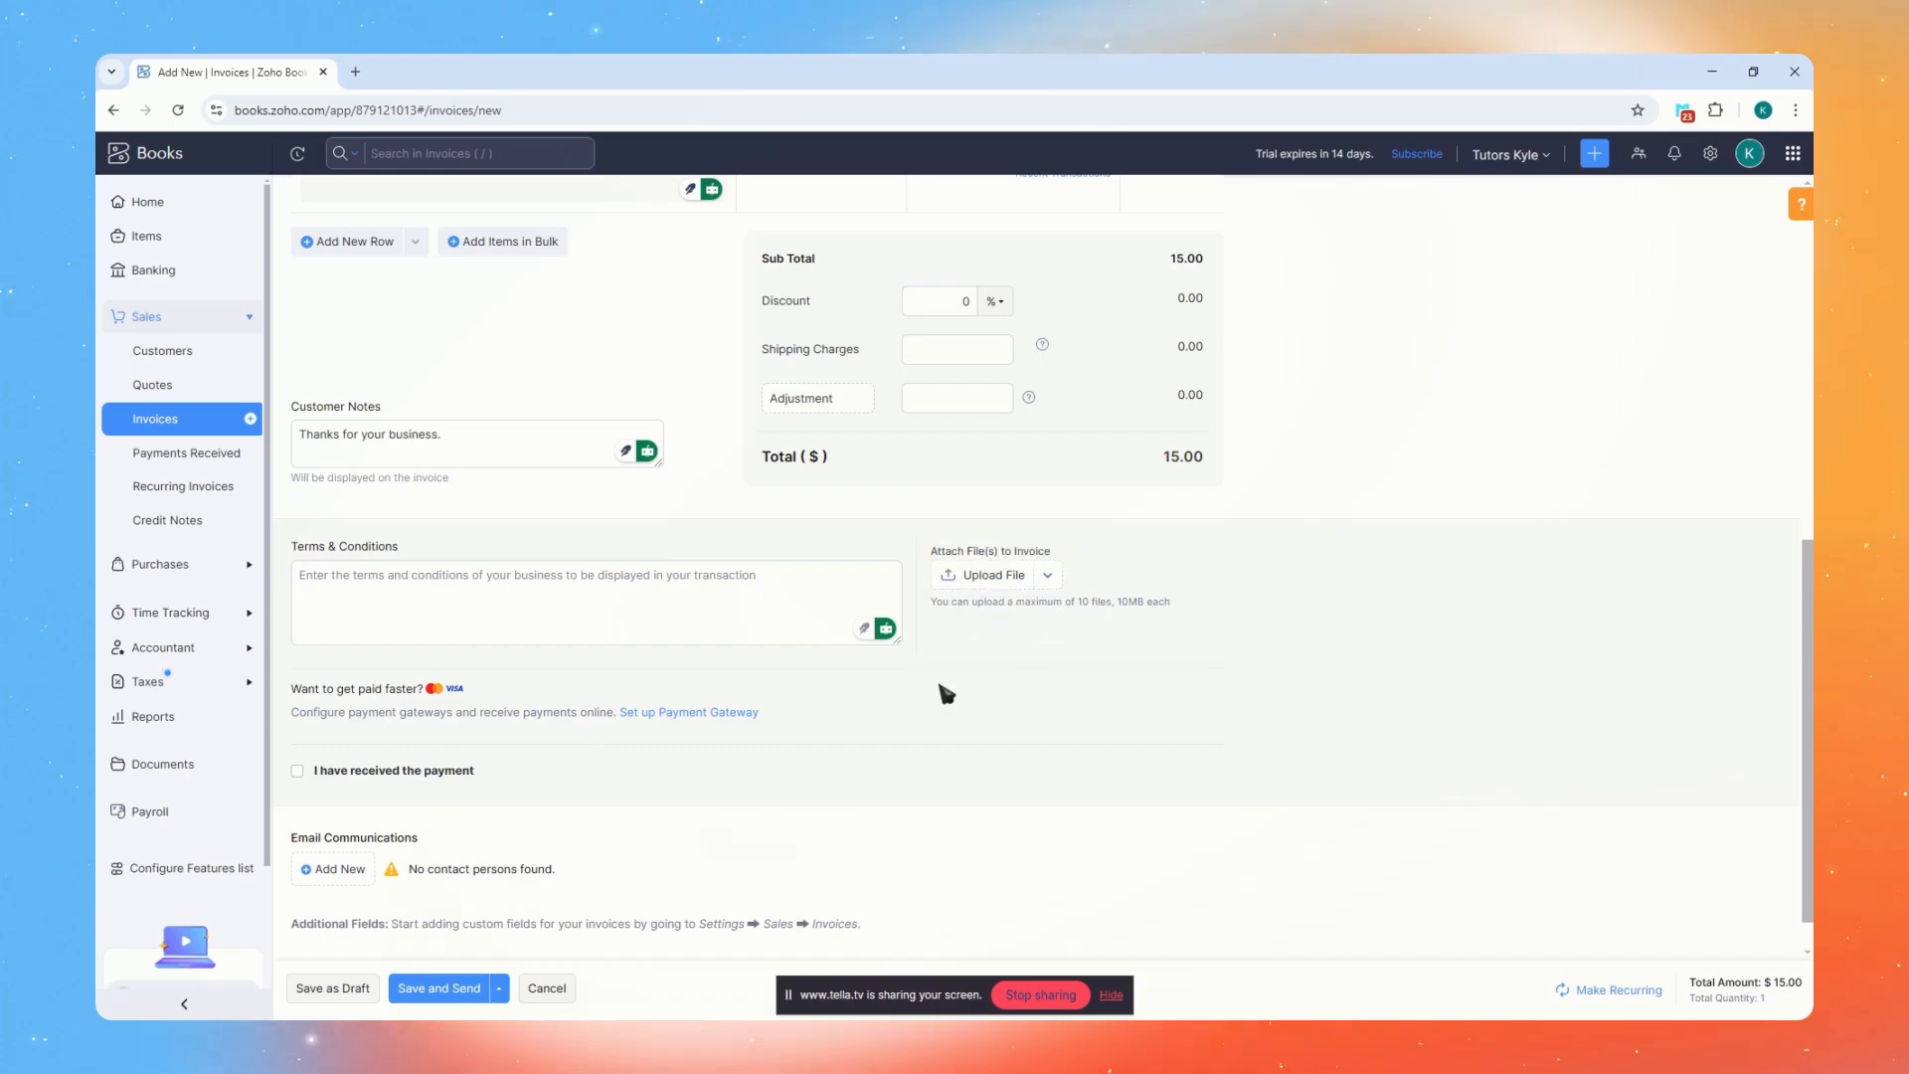
scroll(874, 626, "down", 1)
scroll(696, 636, "up", 7)
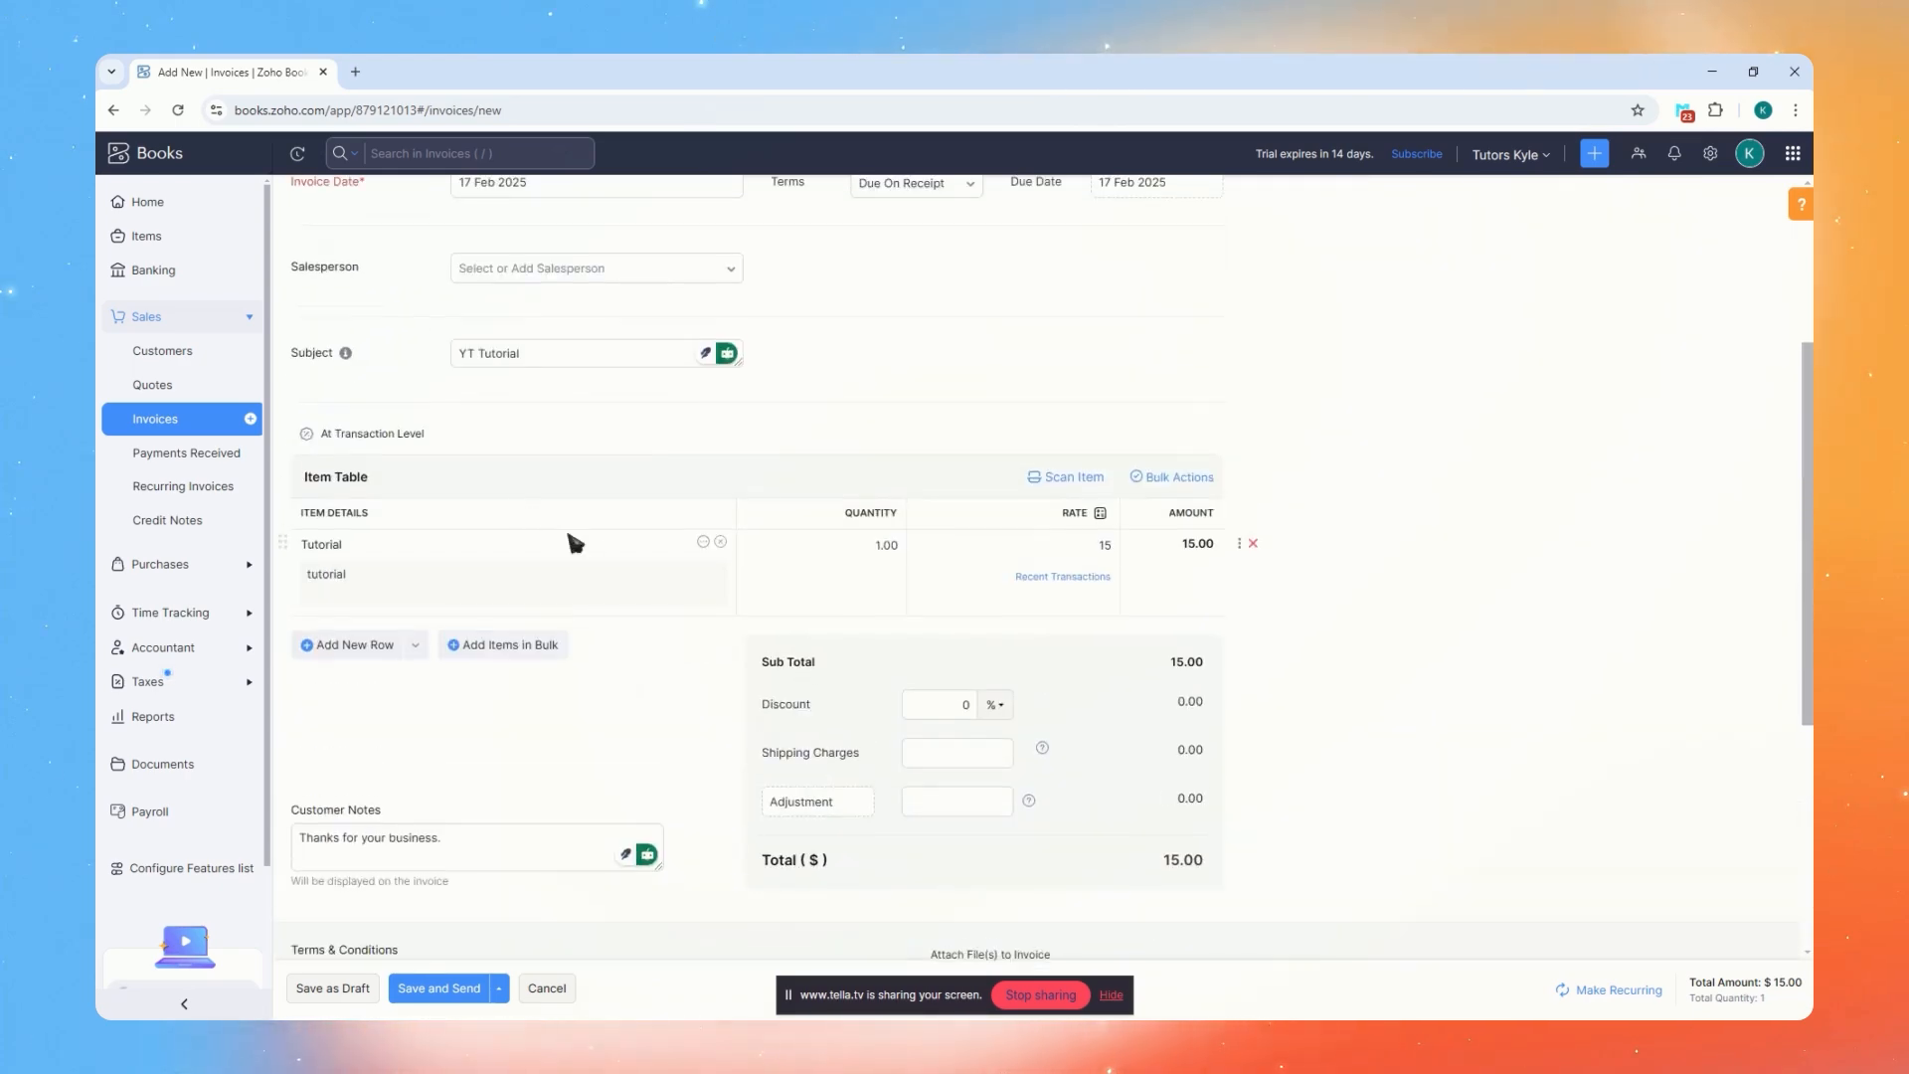
scroll(885, 497, "down", 7)
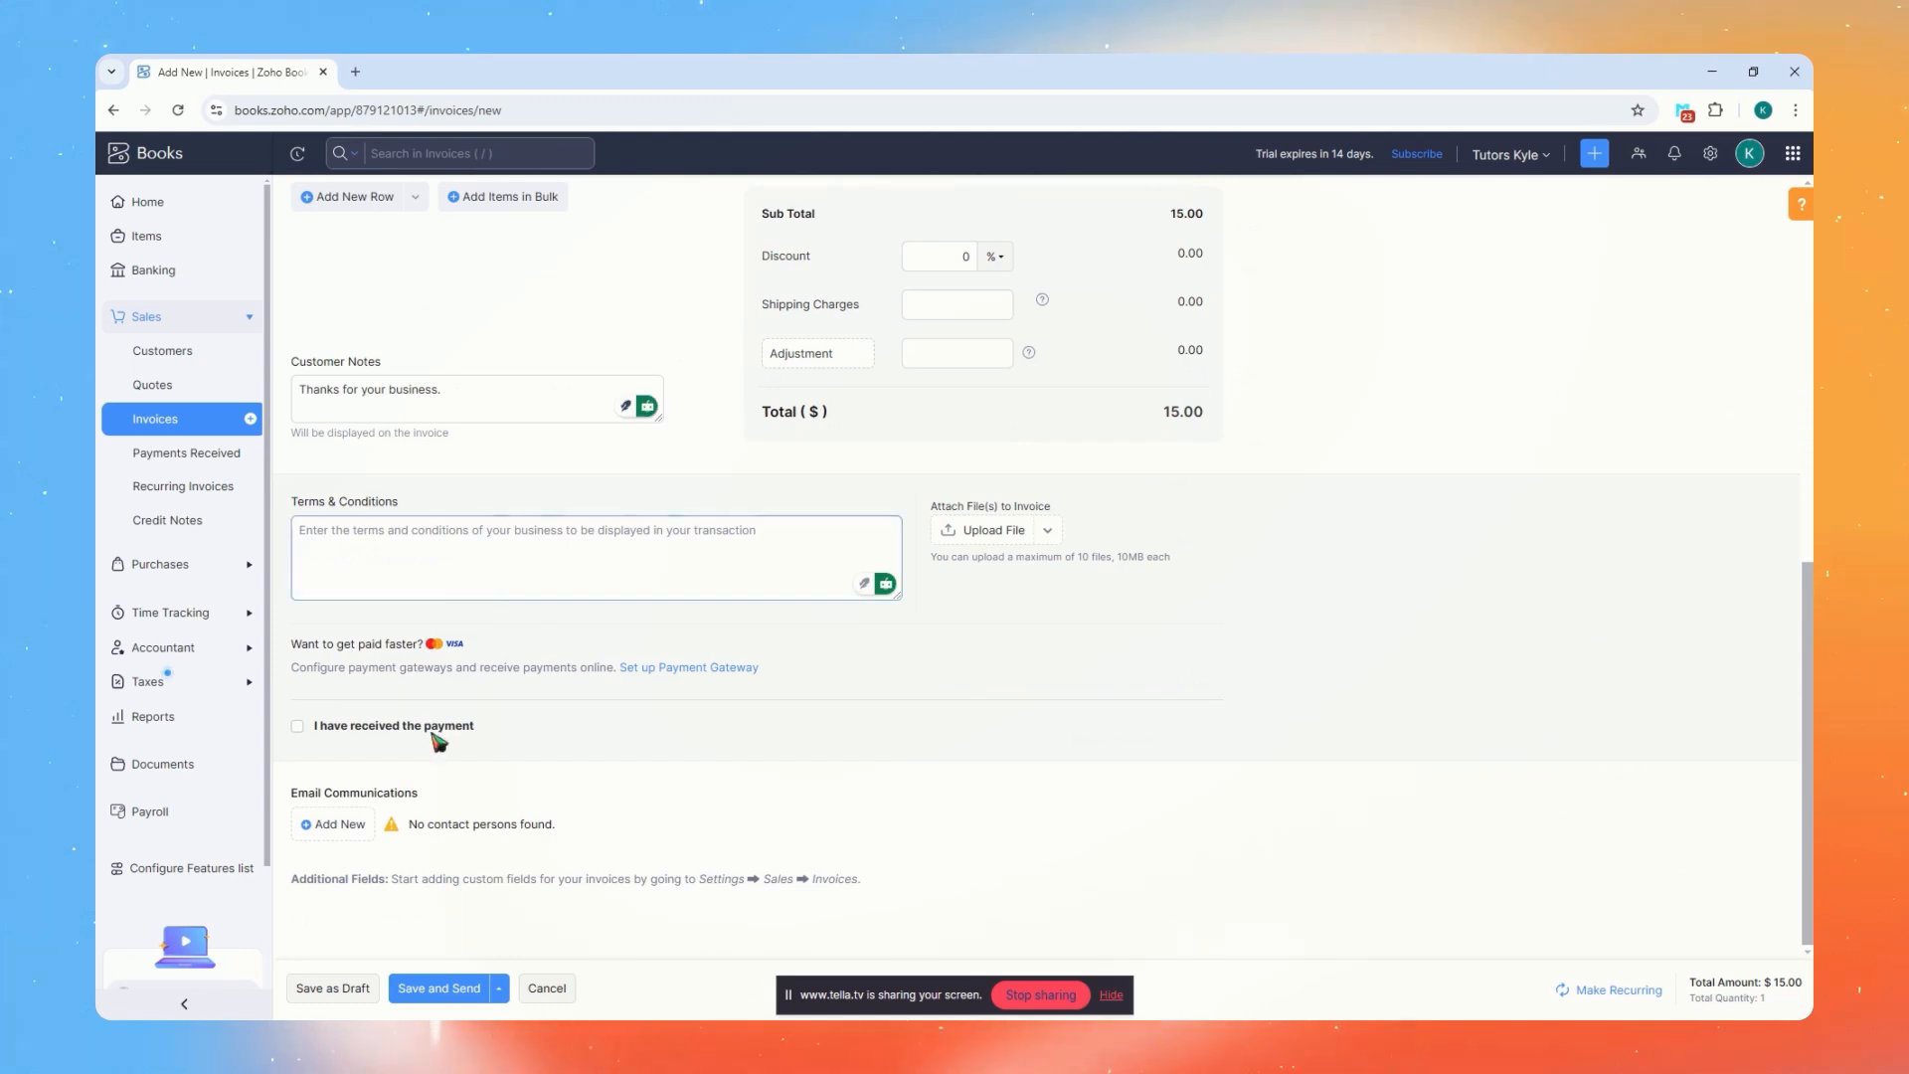
Mark the invoice's payment as received and check the payment mode and deposit account options, keeping Cash and Petty Cash
left_click(297, 726)
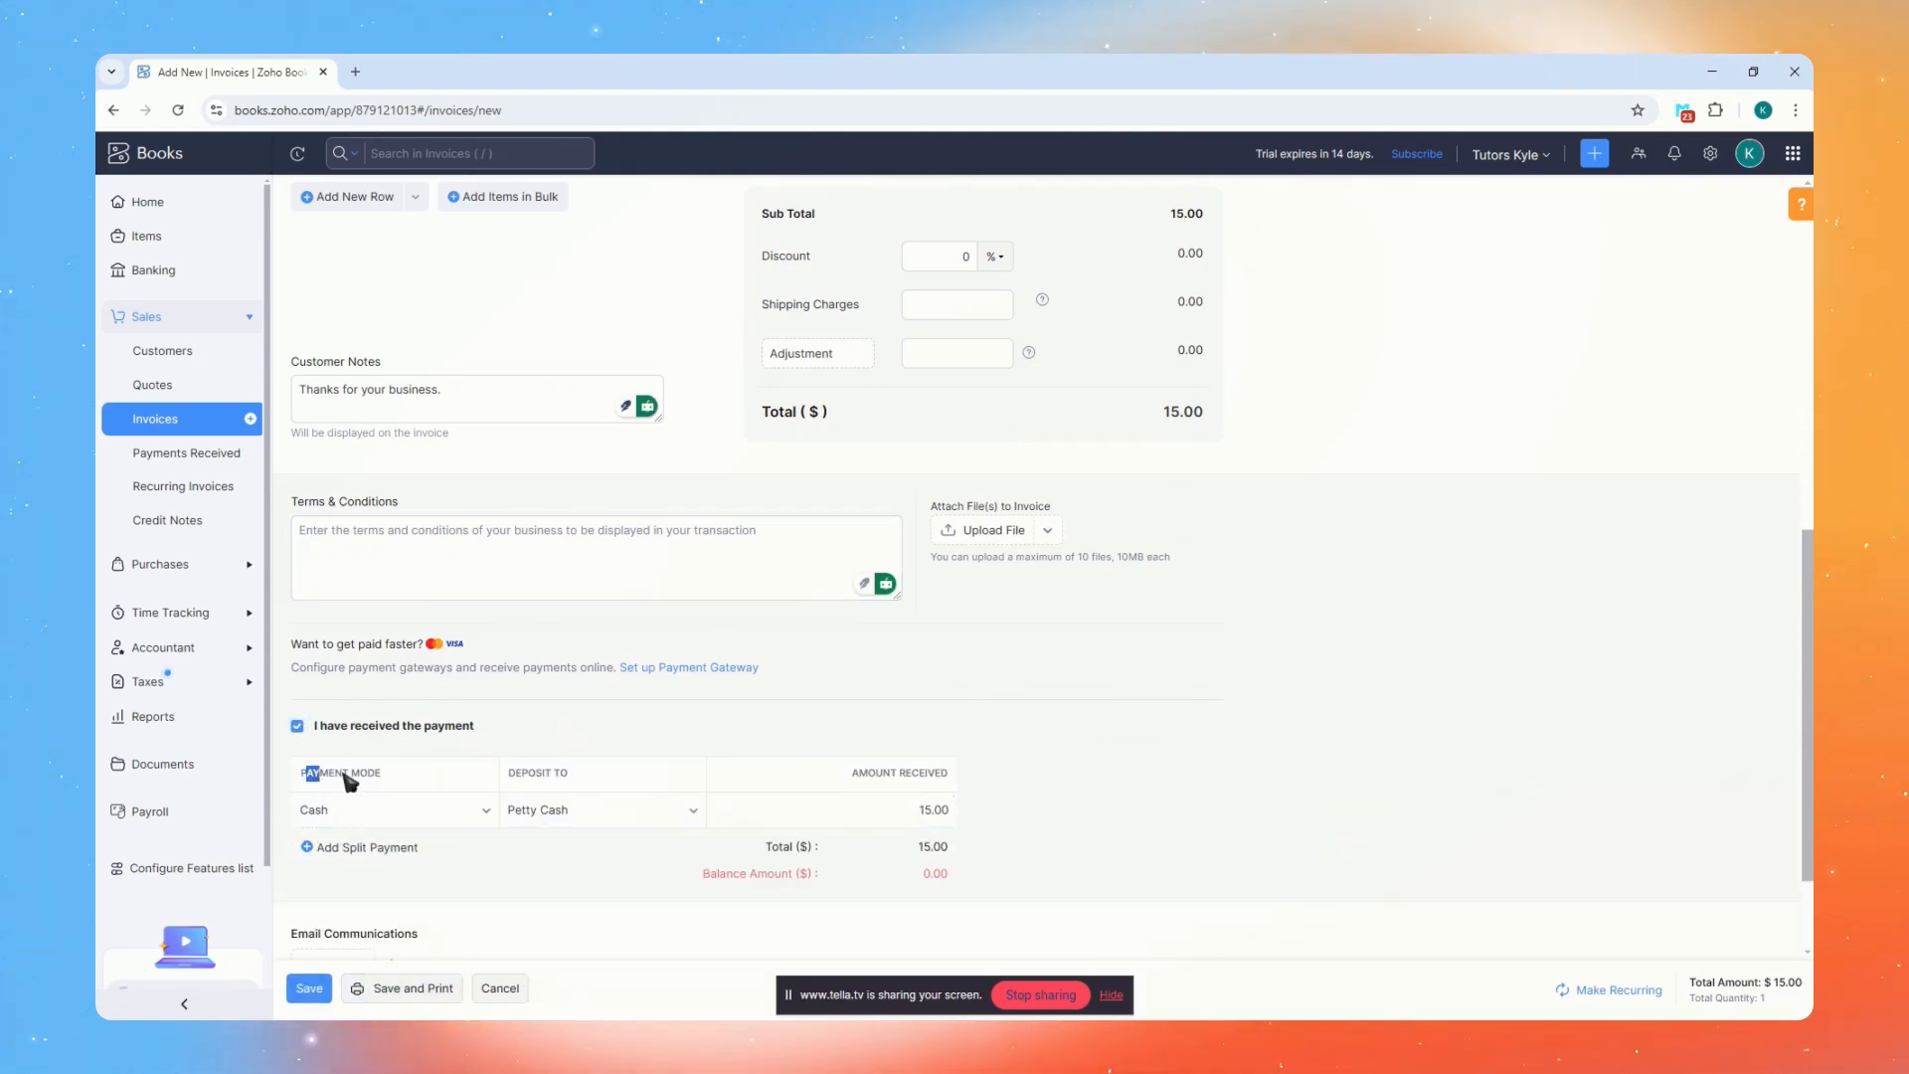
left_click(428, 810)
scroll(437, 894, "down", 1)
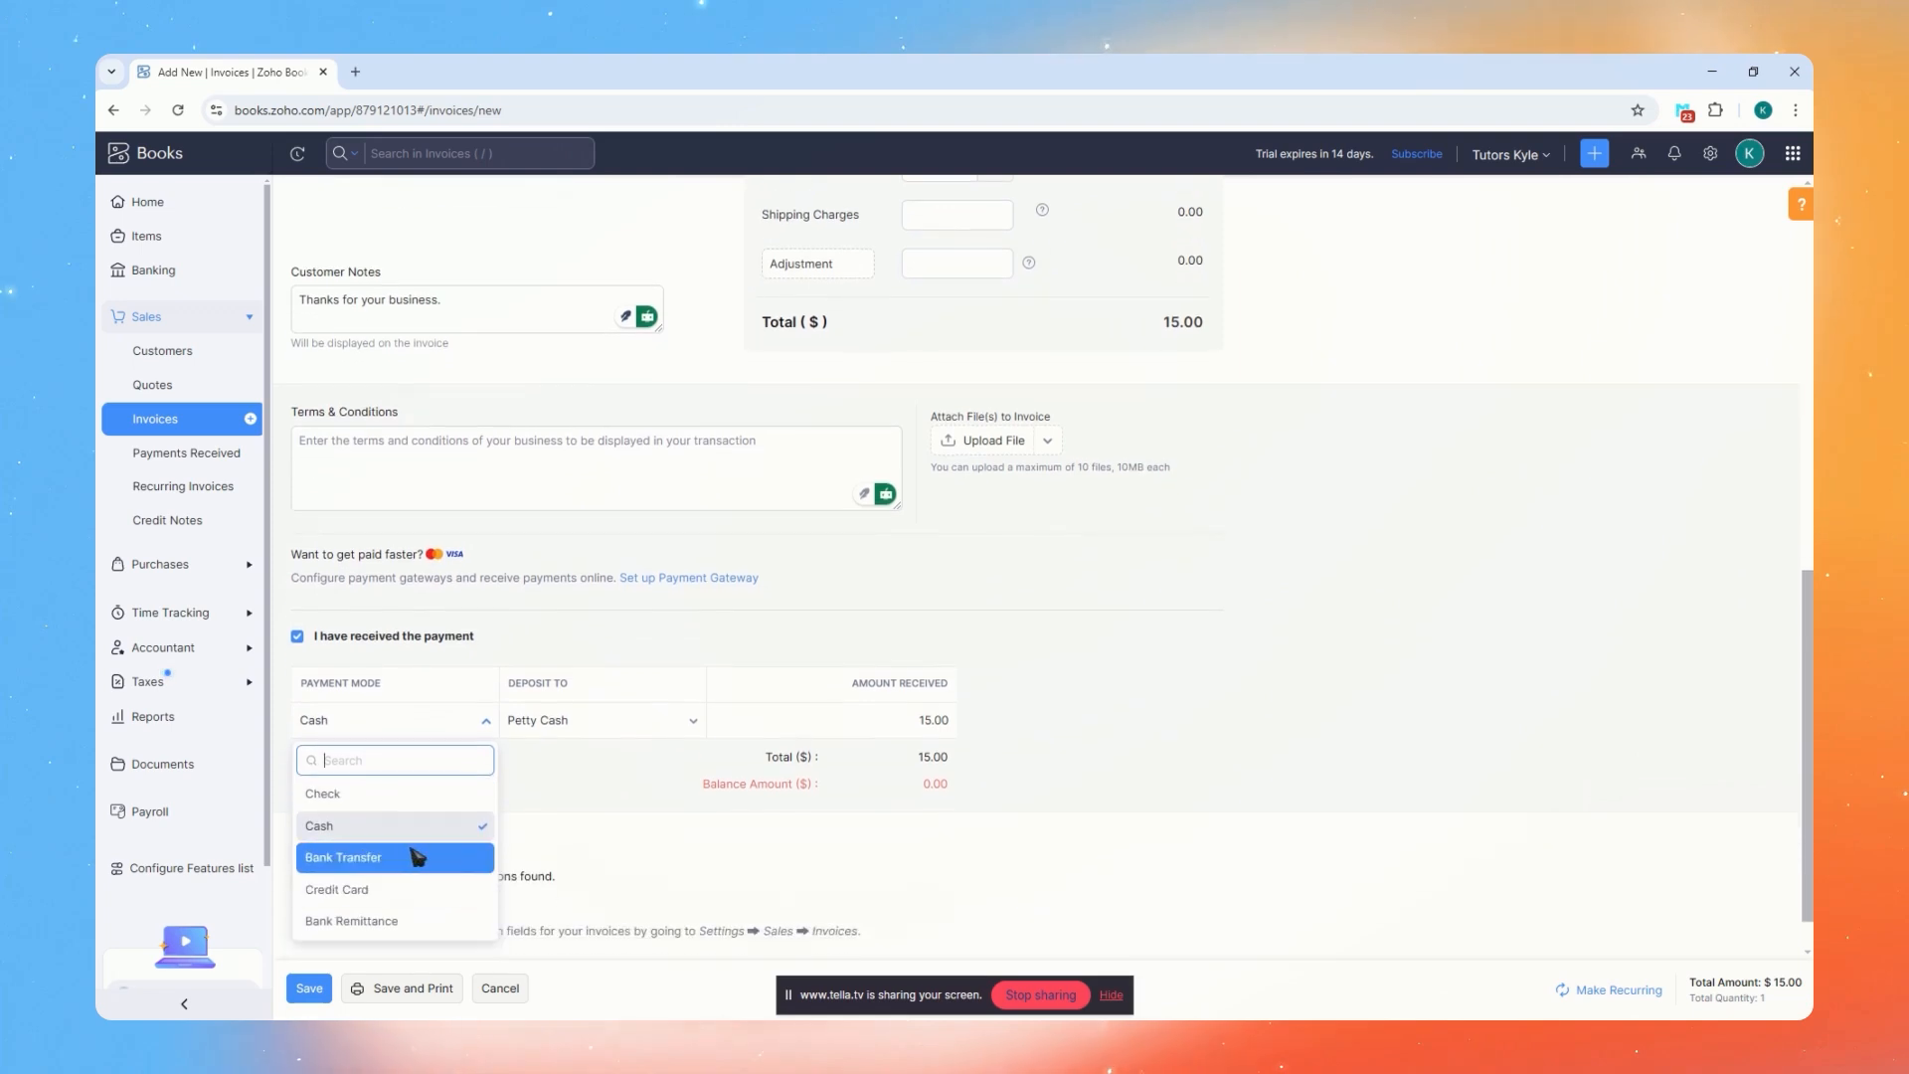
left_click(659, 720)
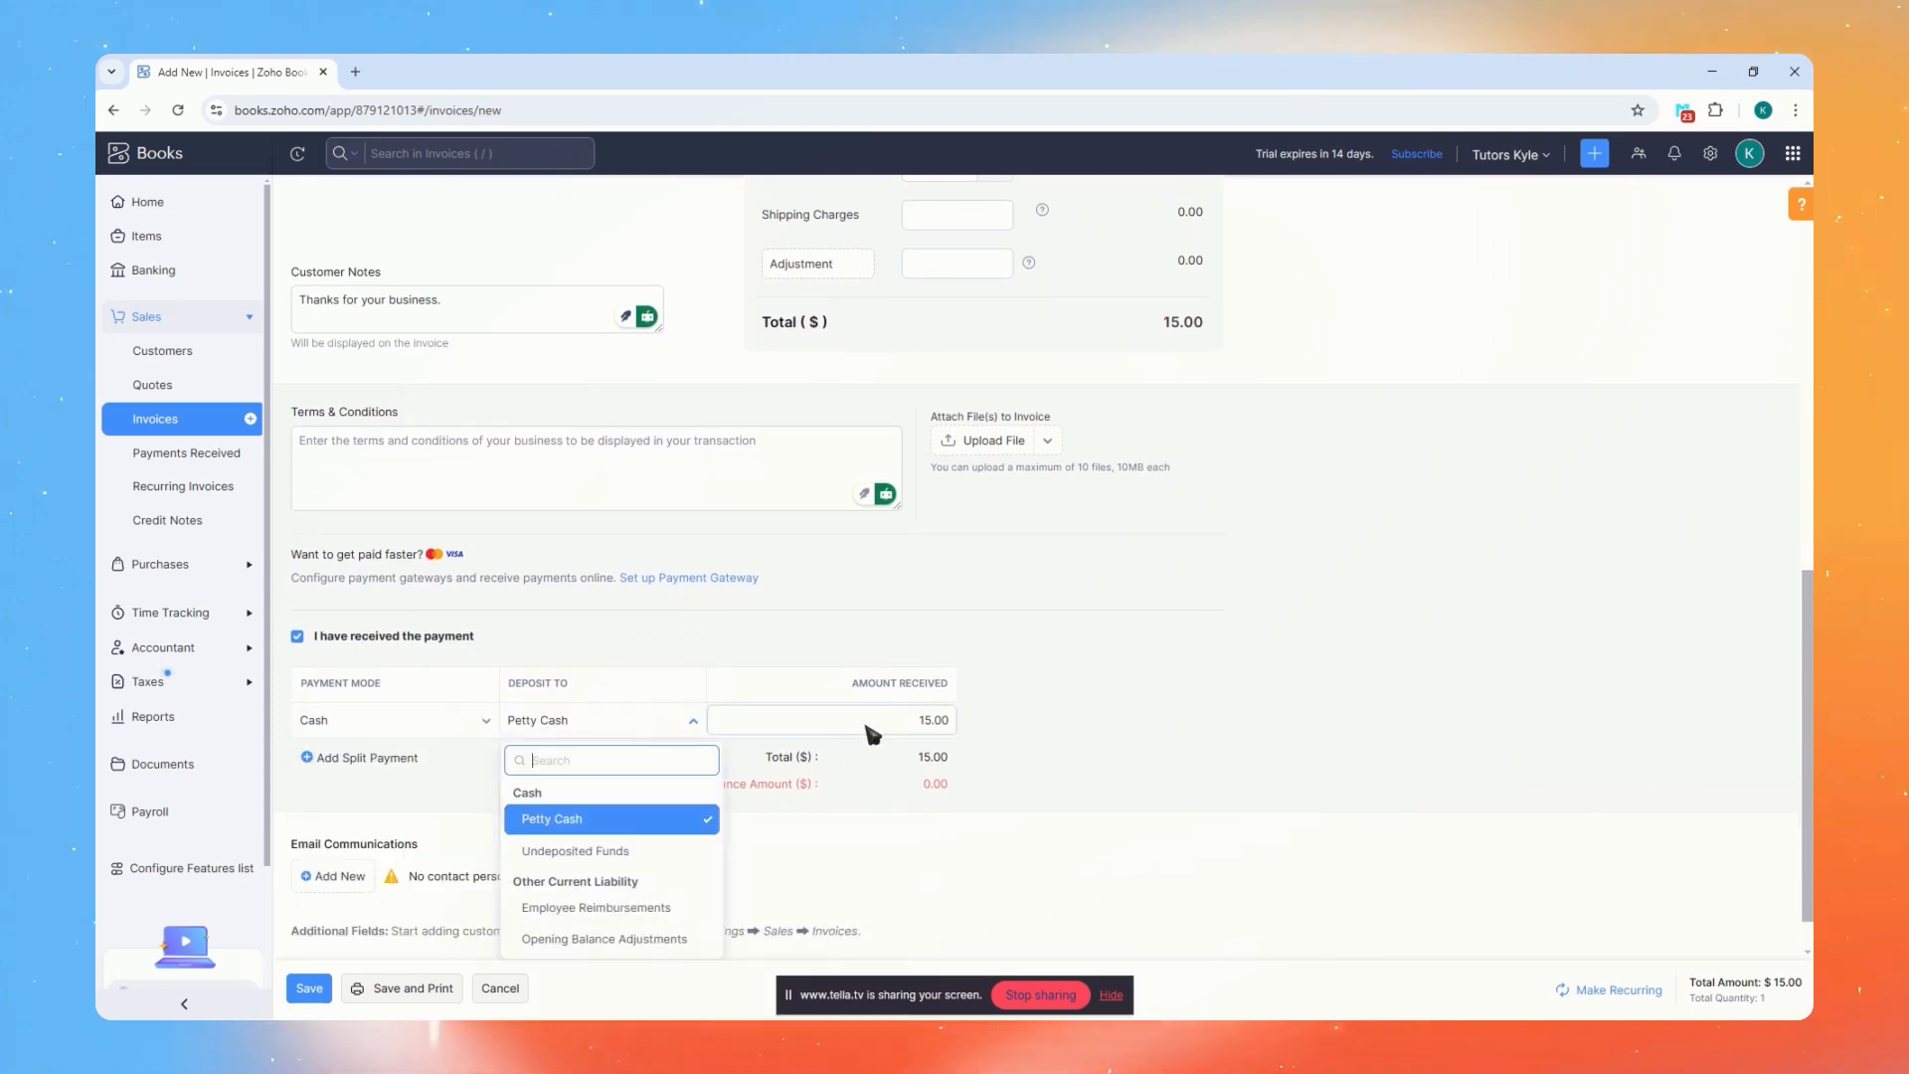
left_click(867, 735)
scroll(818, 759, "down", 1)
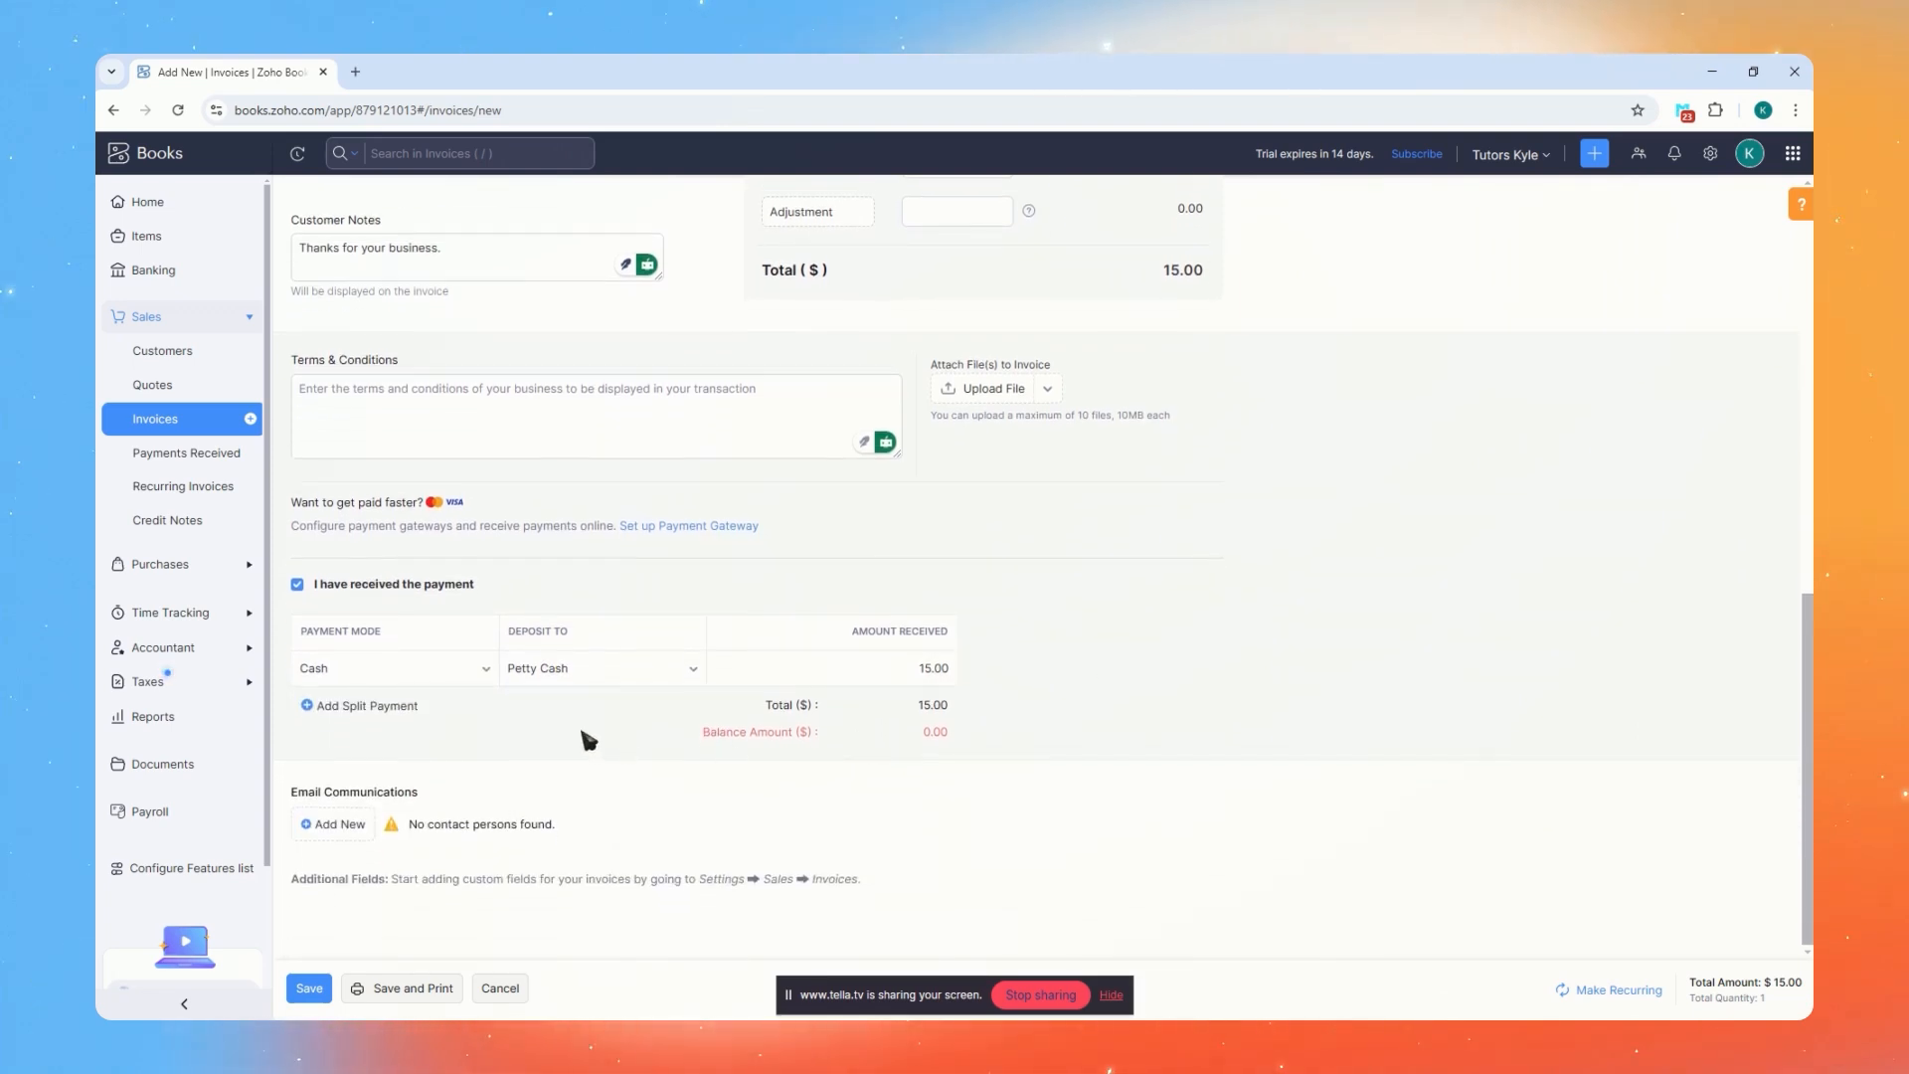
Try adding a split payment row, remove it, and save the invoice
left_click(311, 707)
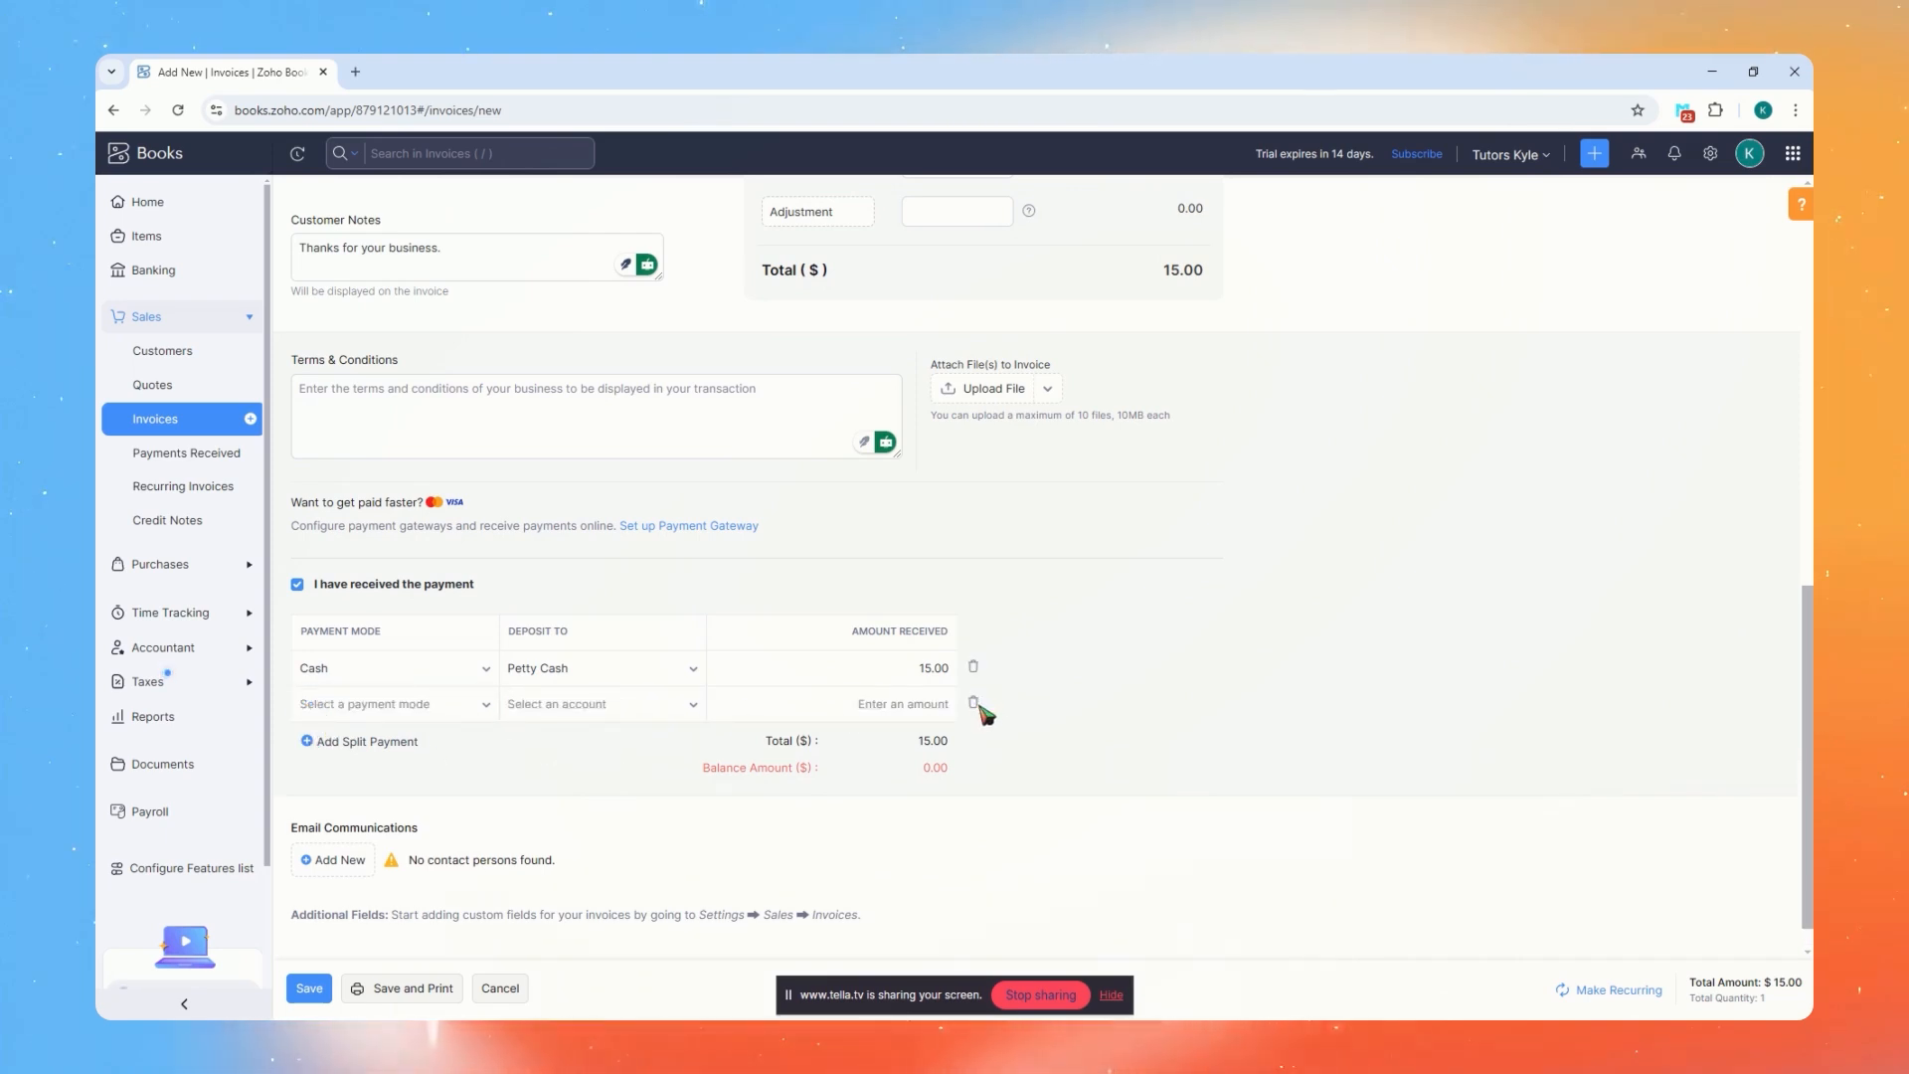
left_click(974, 704)
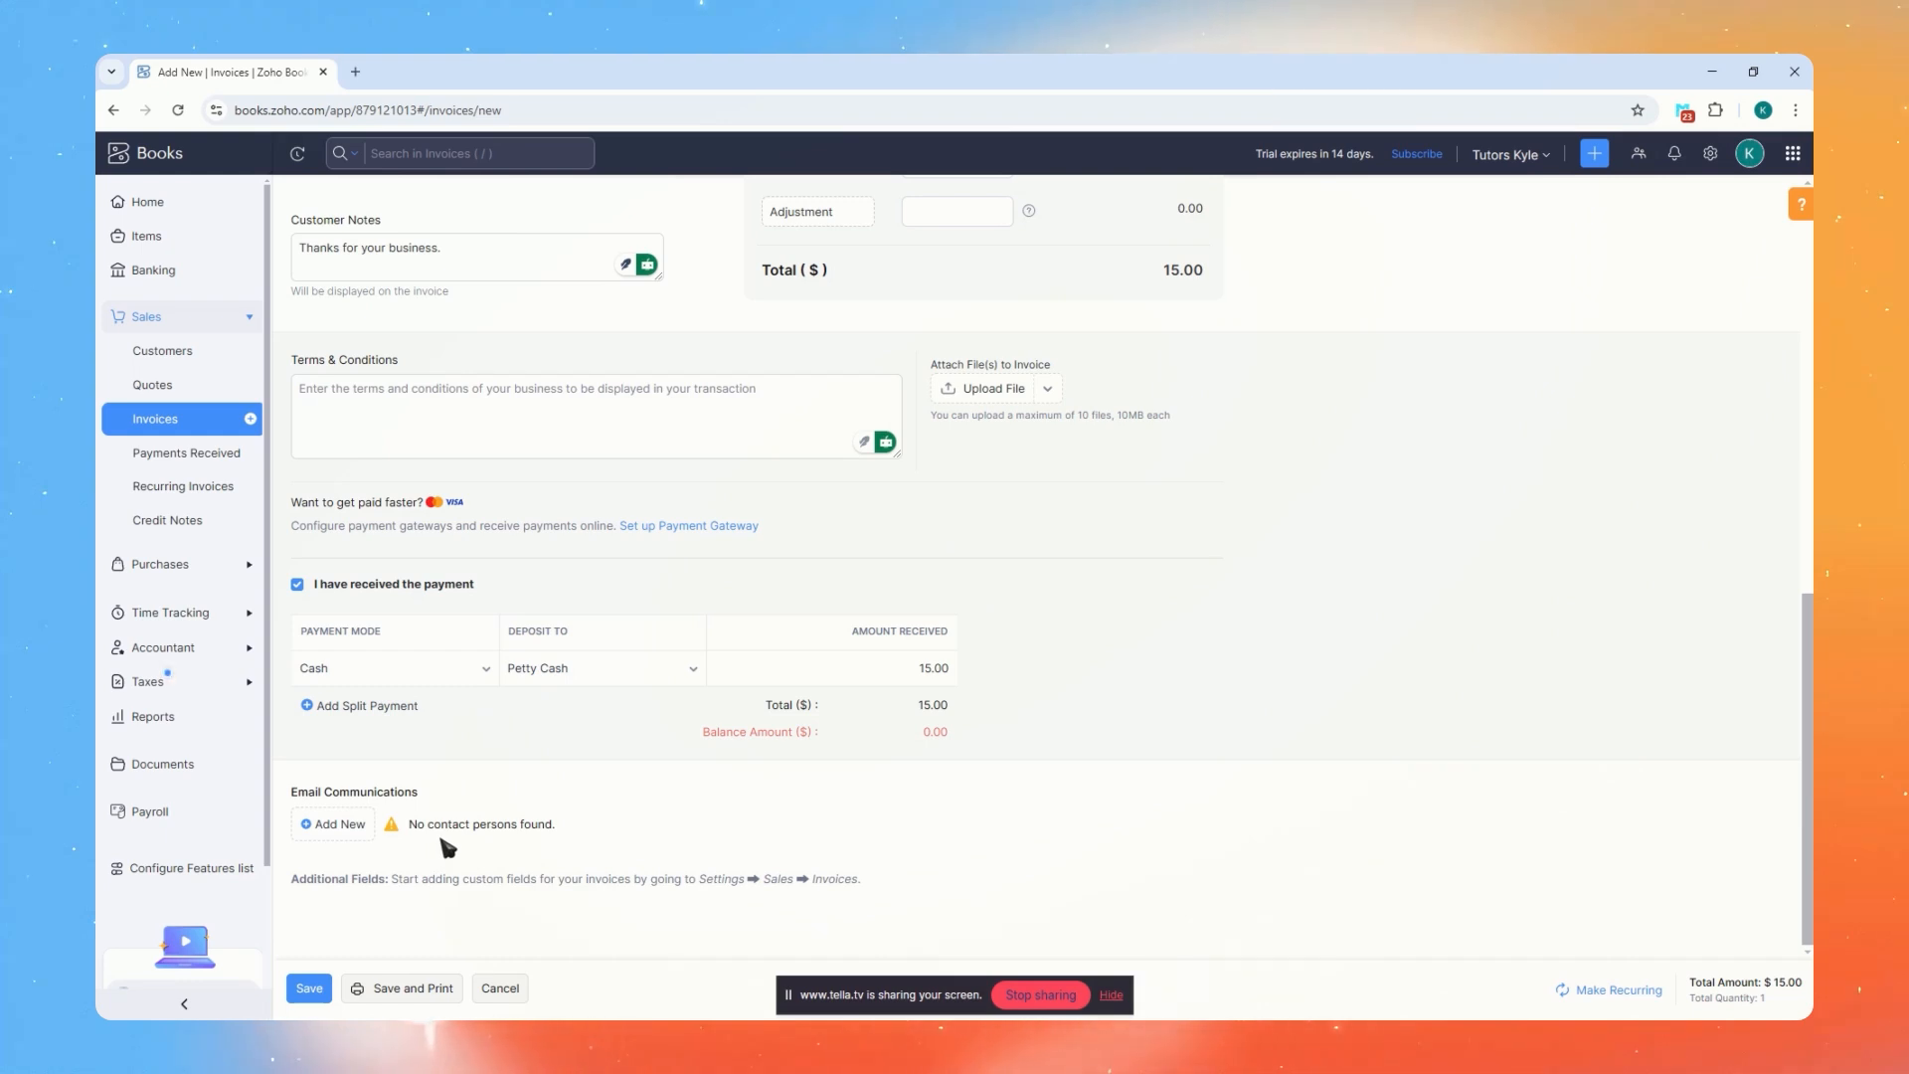
left_click(316, 991)
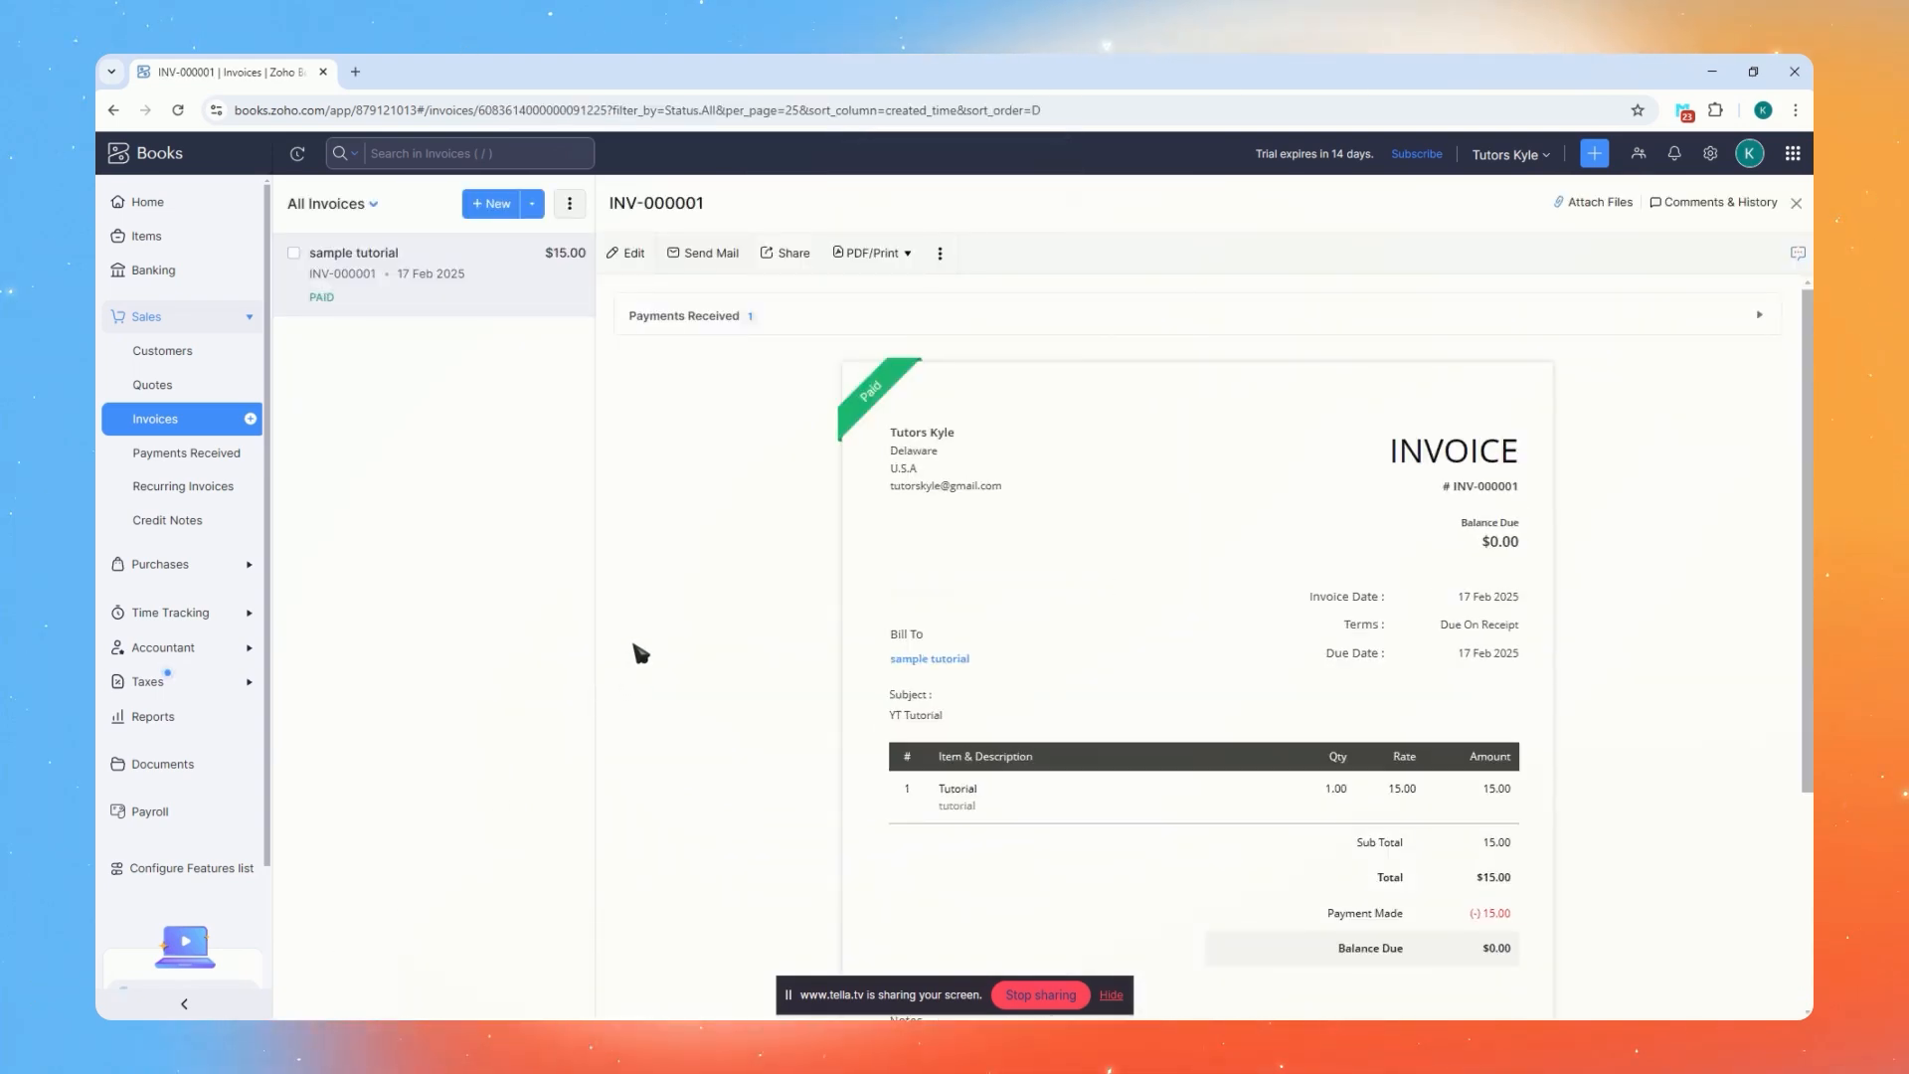
mouse_move(888, 398)
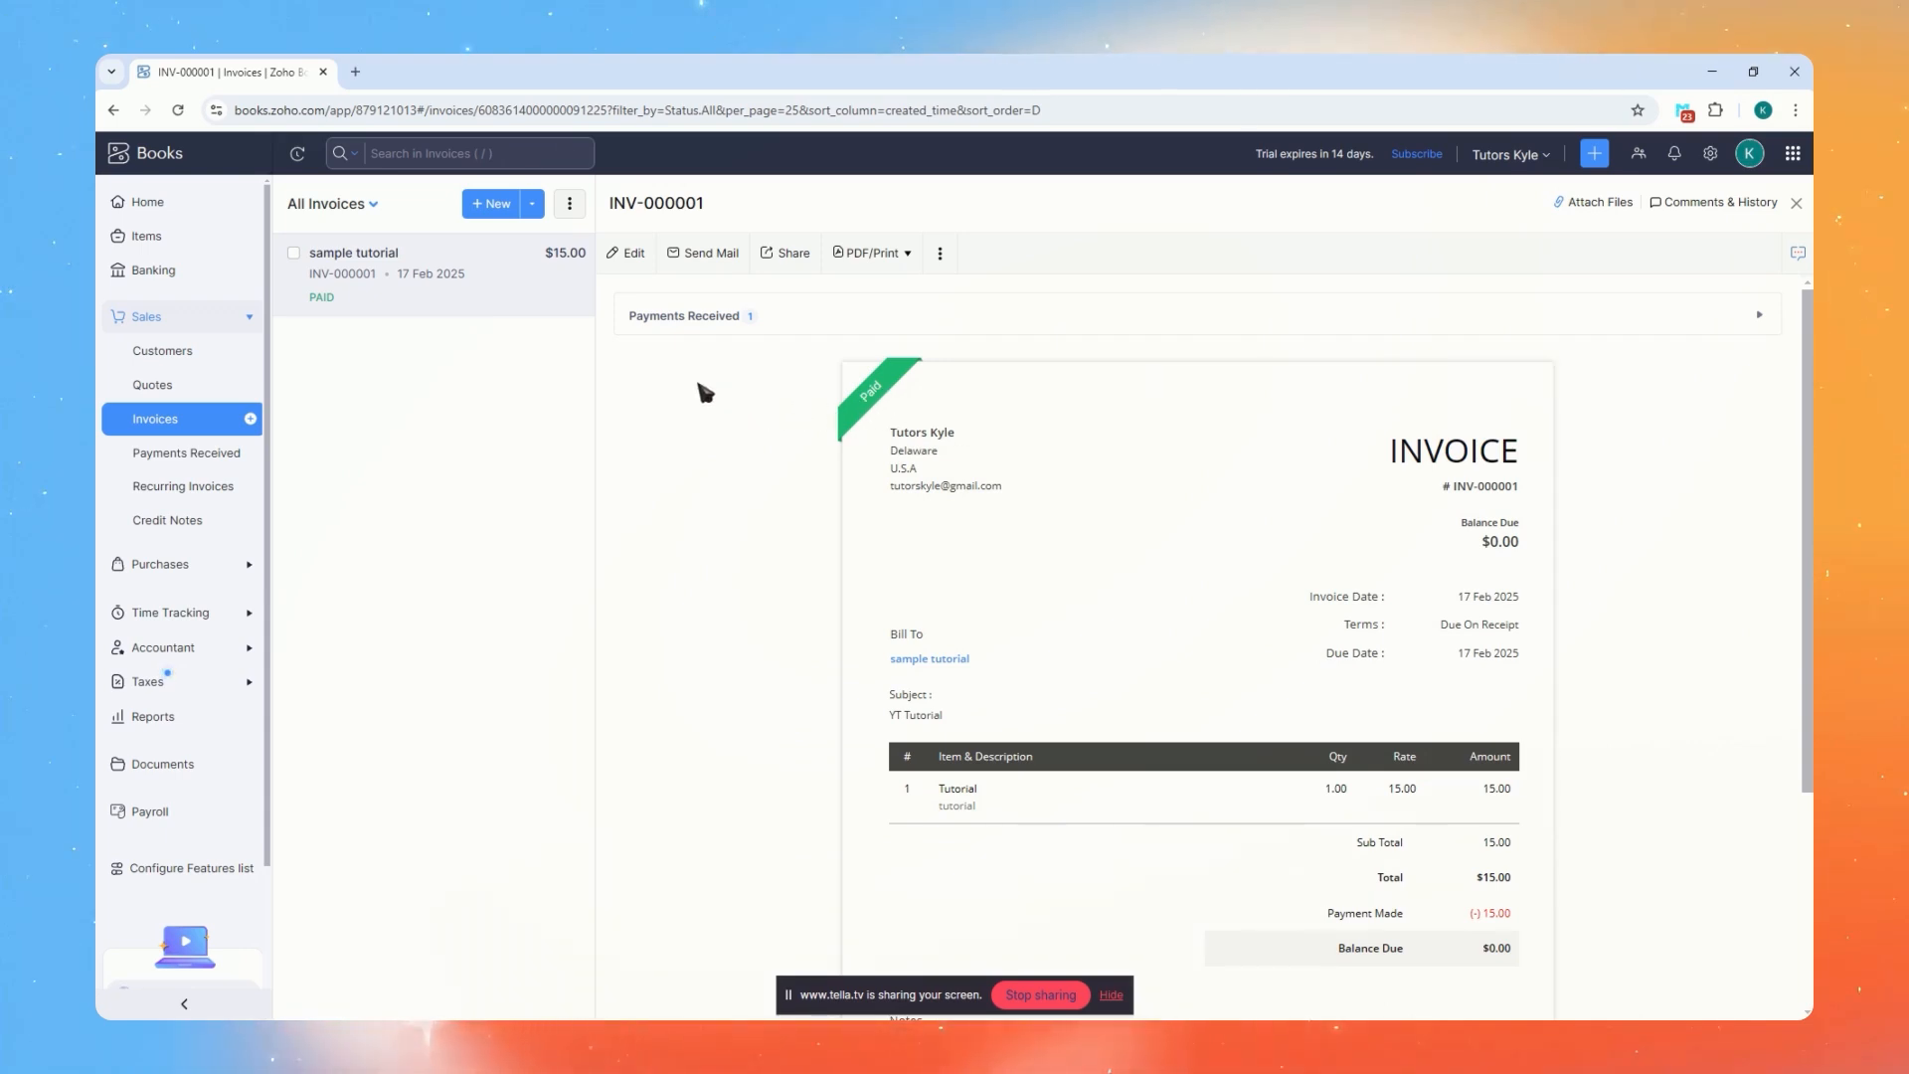
View the received payments, recurring invoices and credit notes pages of the sales section
left_click(203, 457)
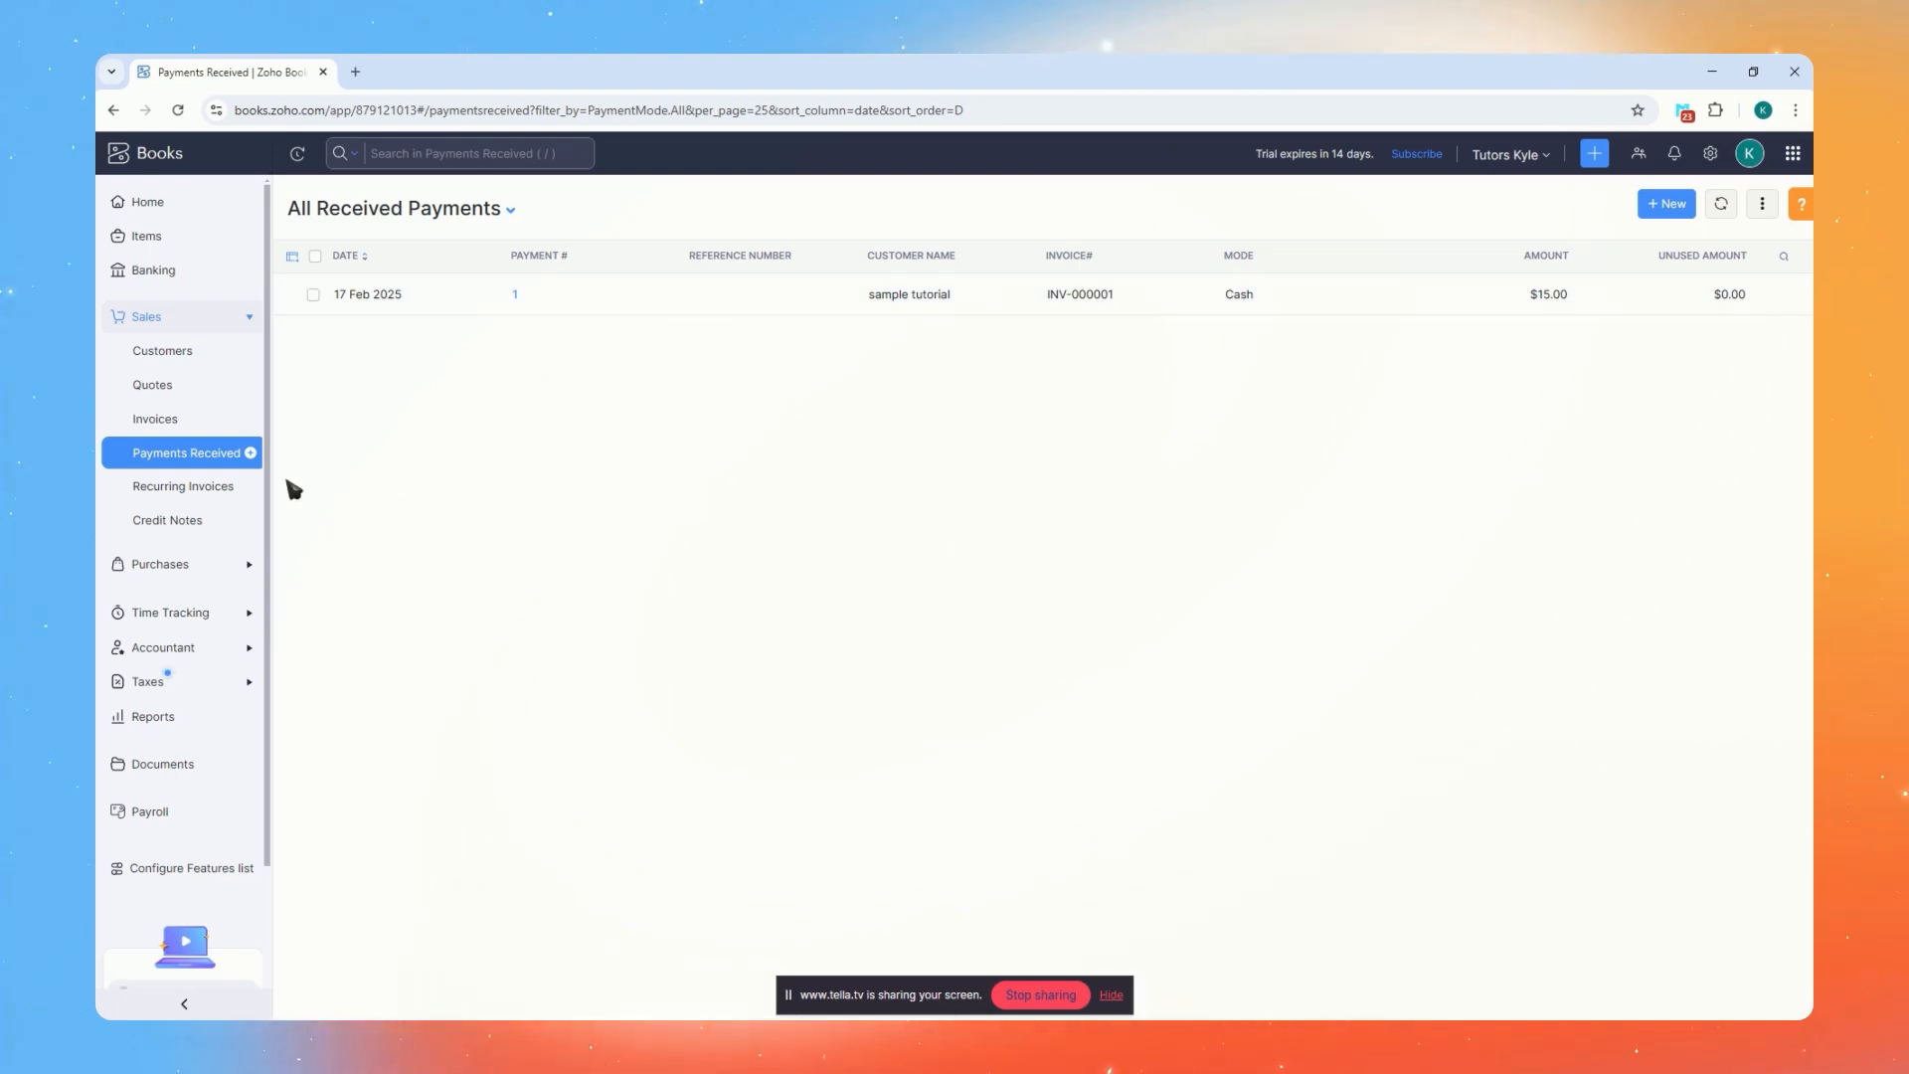
left_click(196, 486)
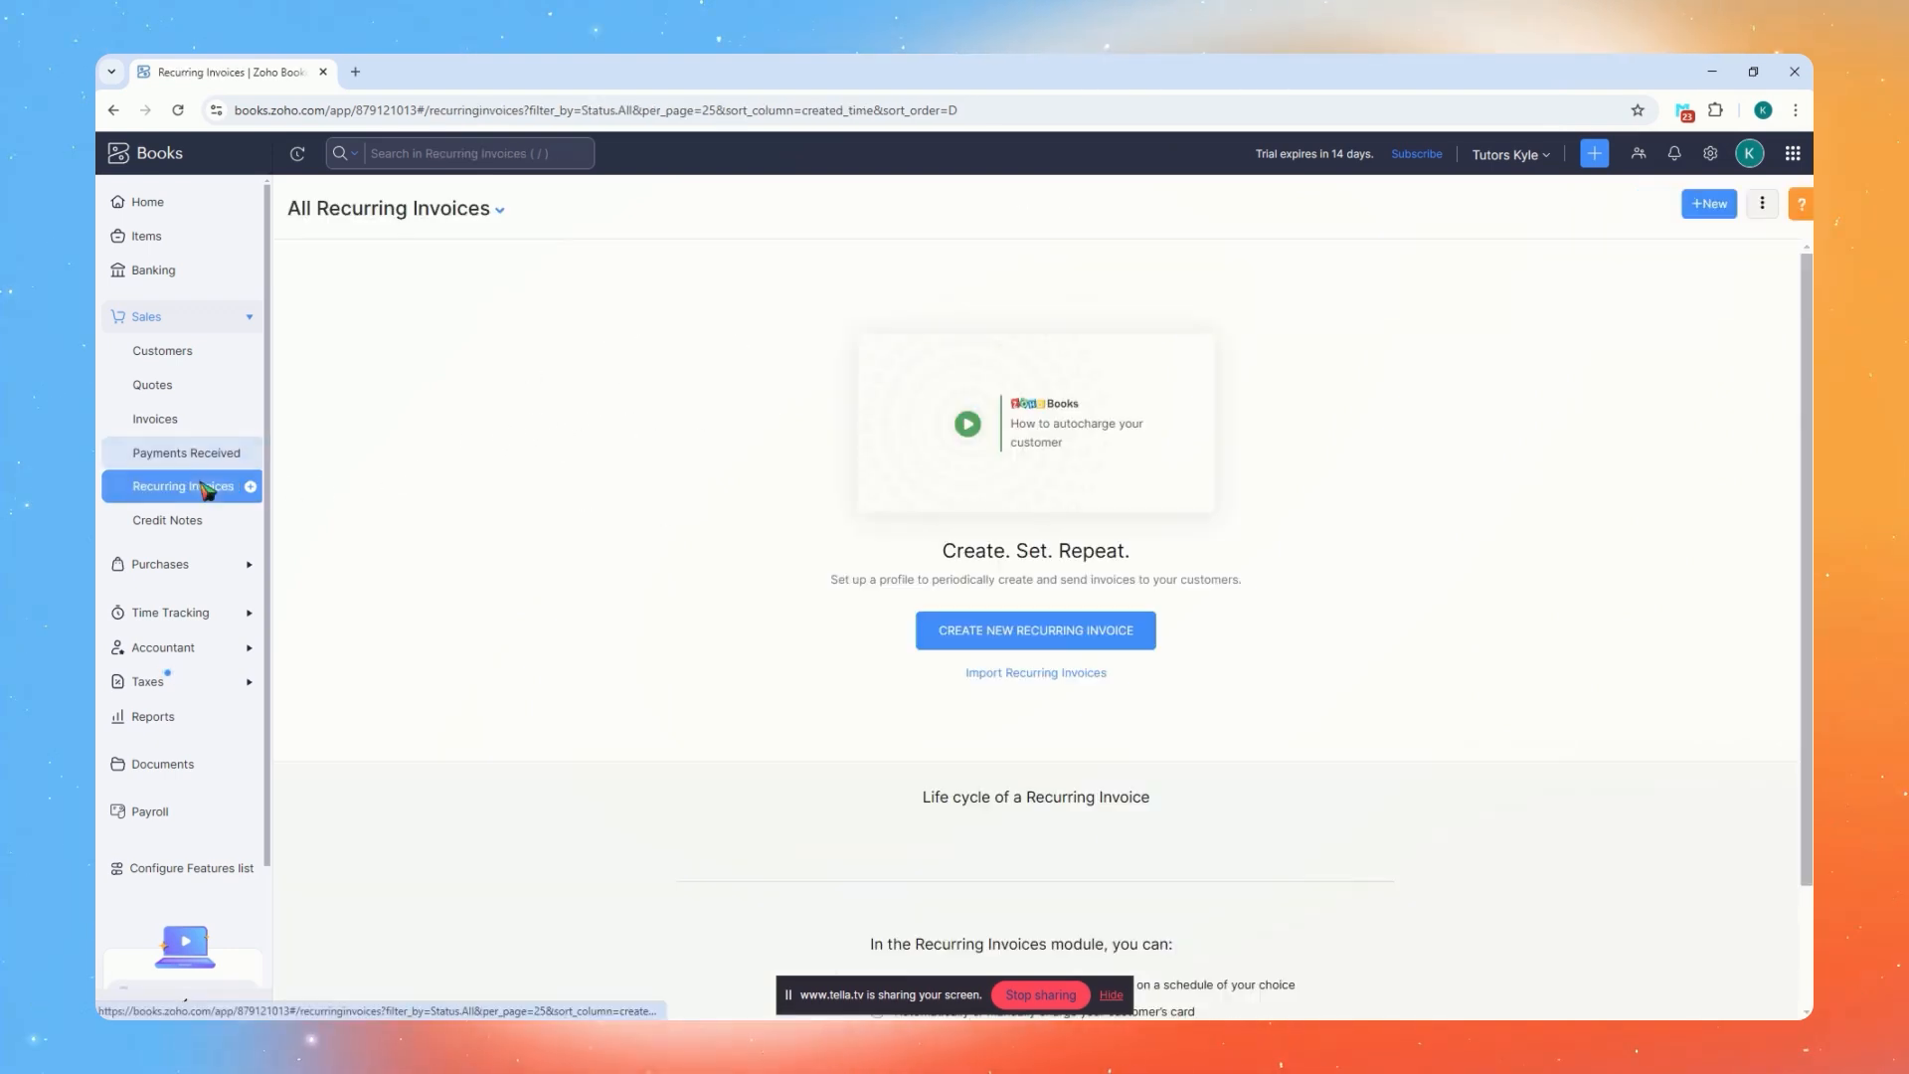
left_click(223, 532)
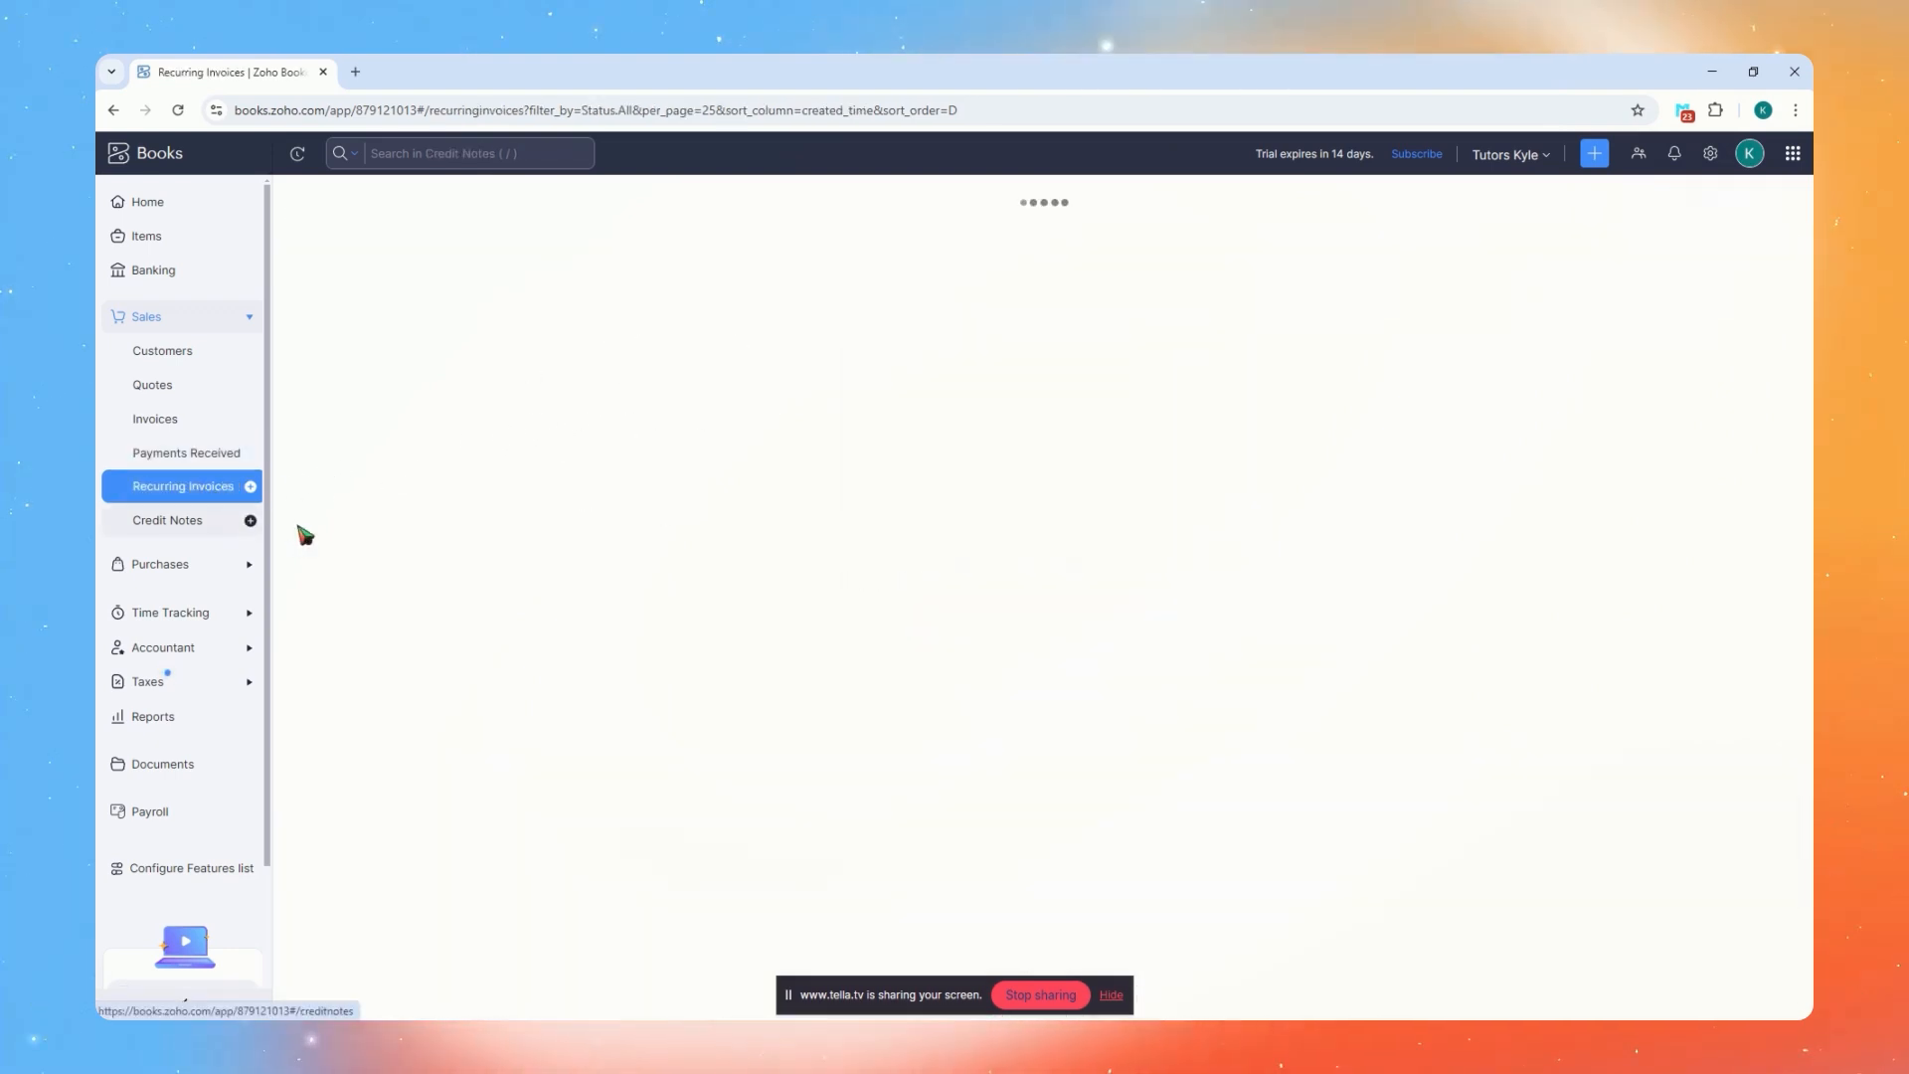
View the vendors, expenses, recurring expenses, bills and payments made pages of the purchases section
left_click(164, 566)
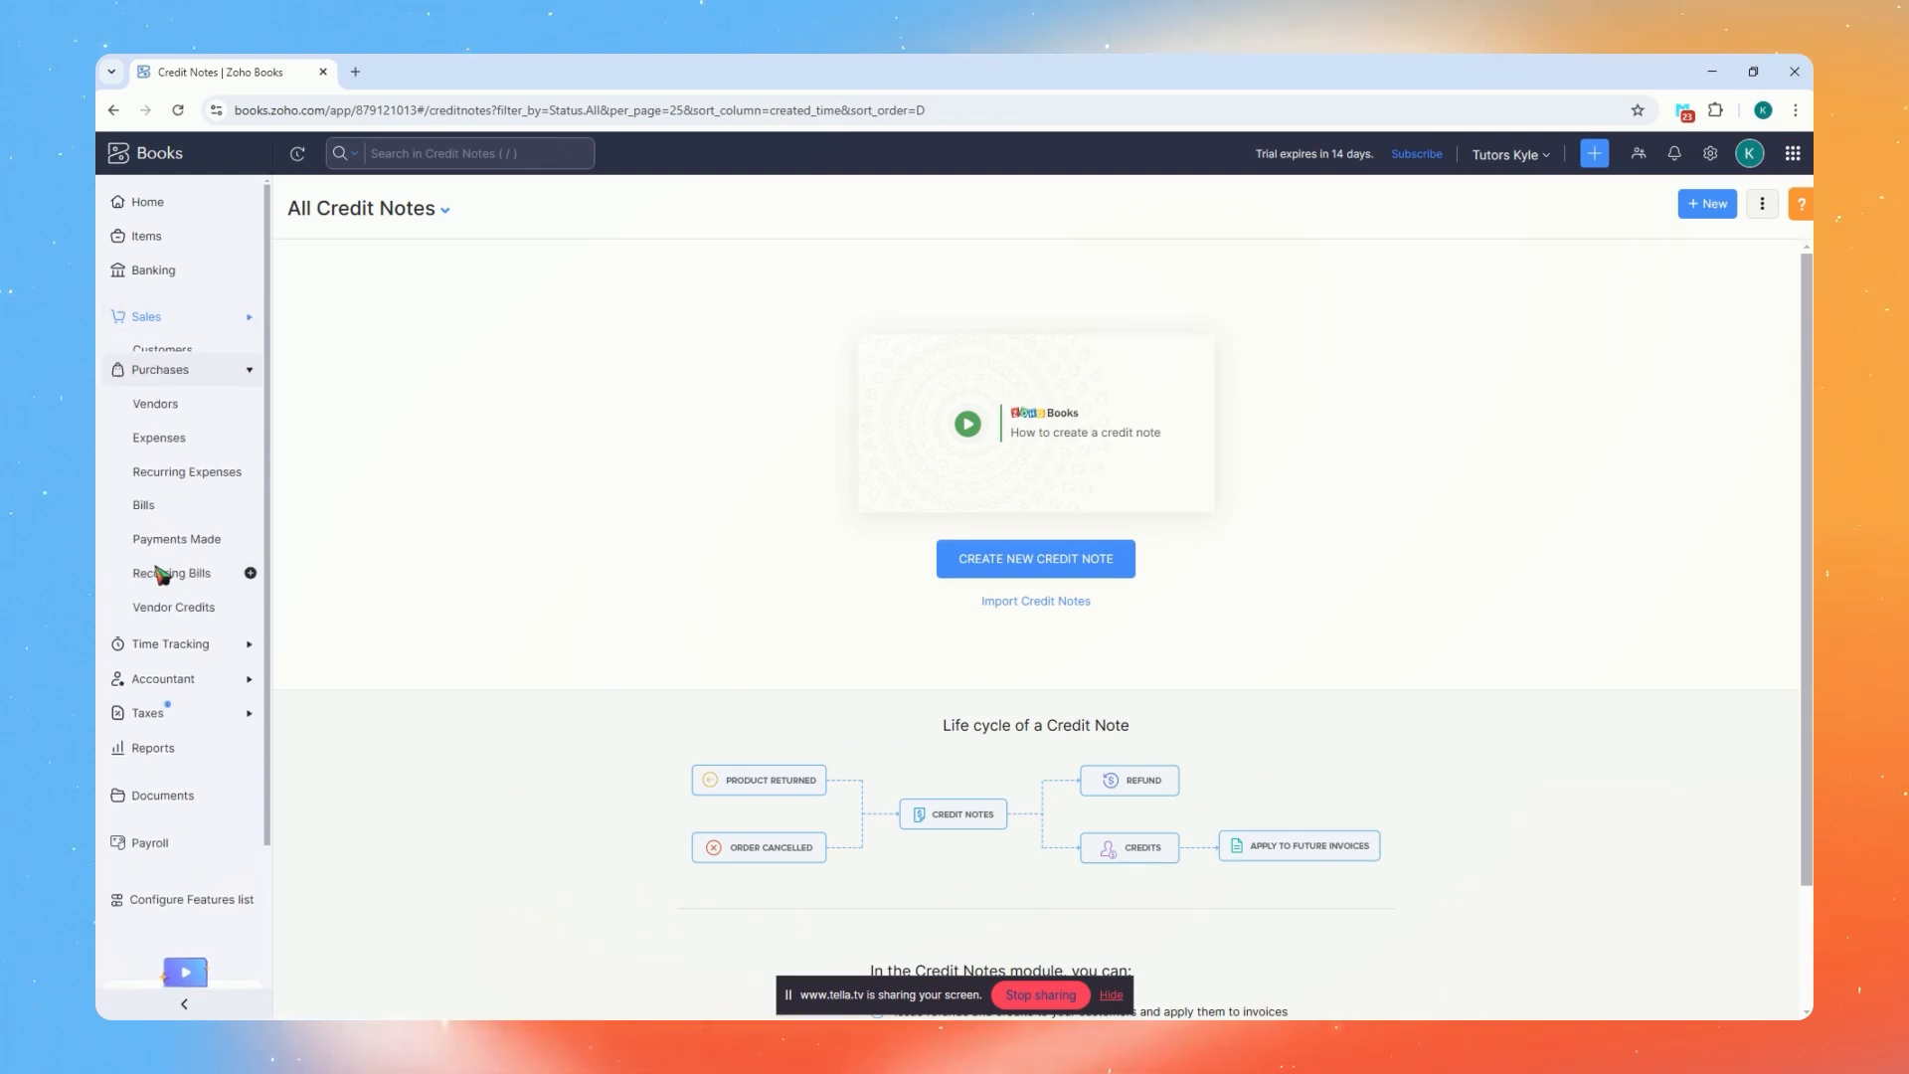
left_click(203, 393)
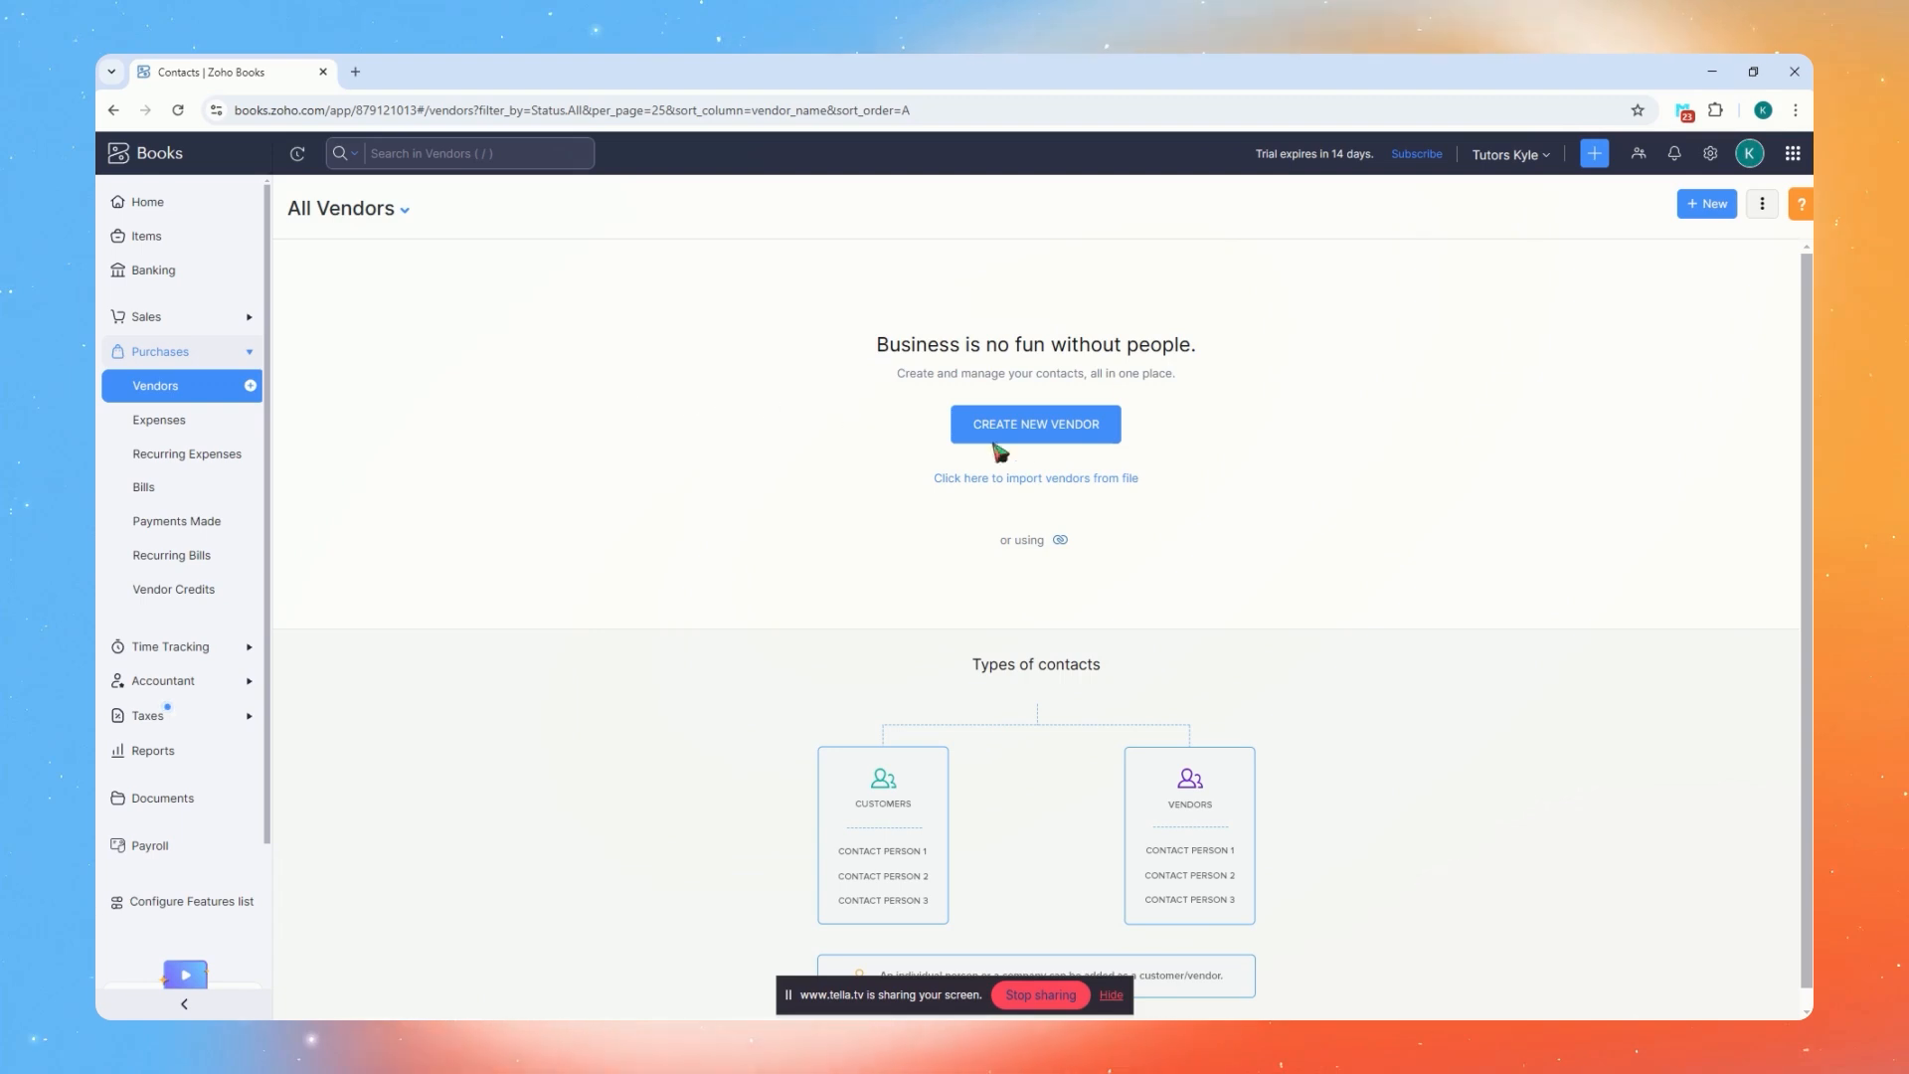
left_click(155, 420)
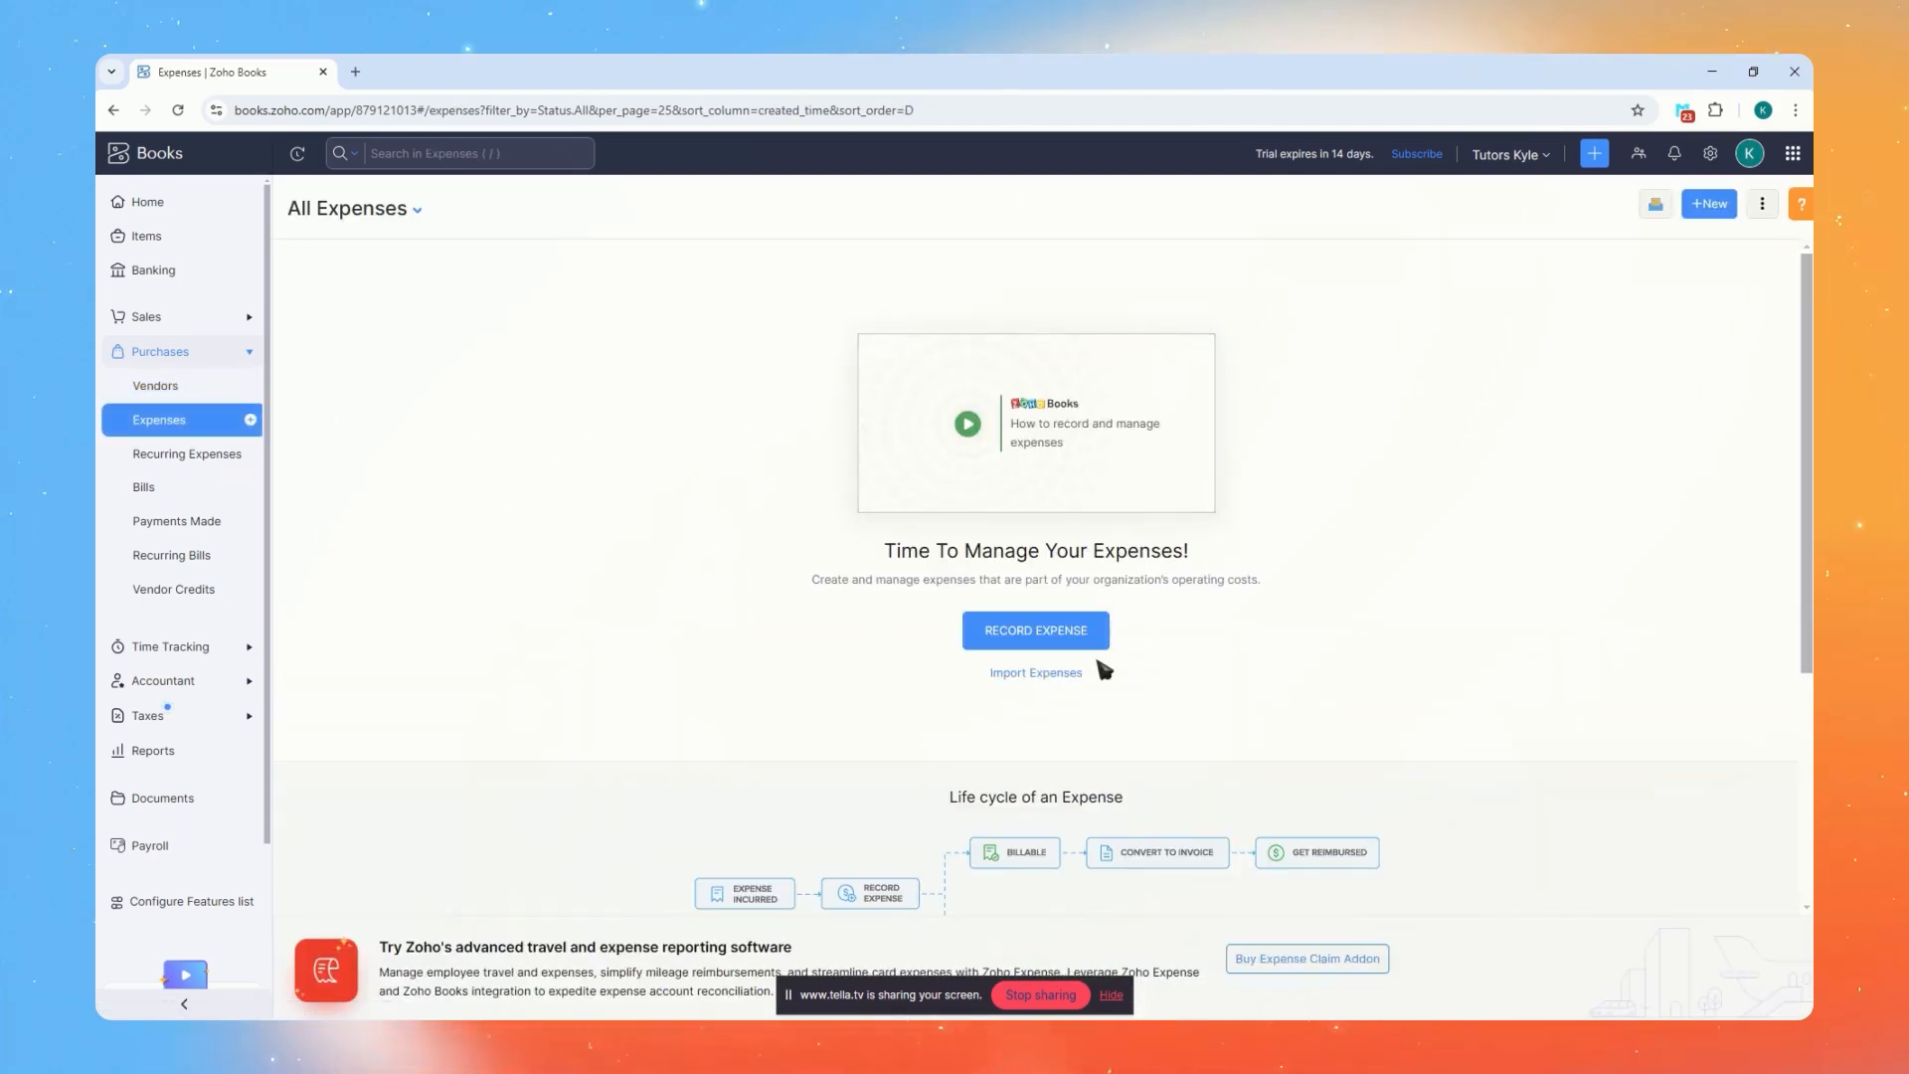
left_click(187, 455)
left_click(177, 486)
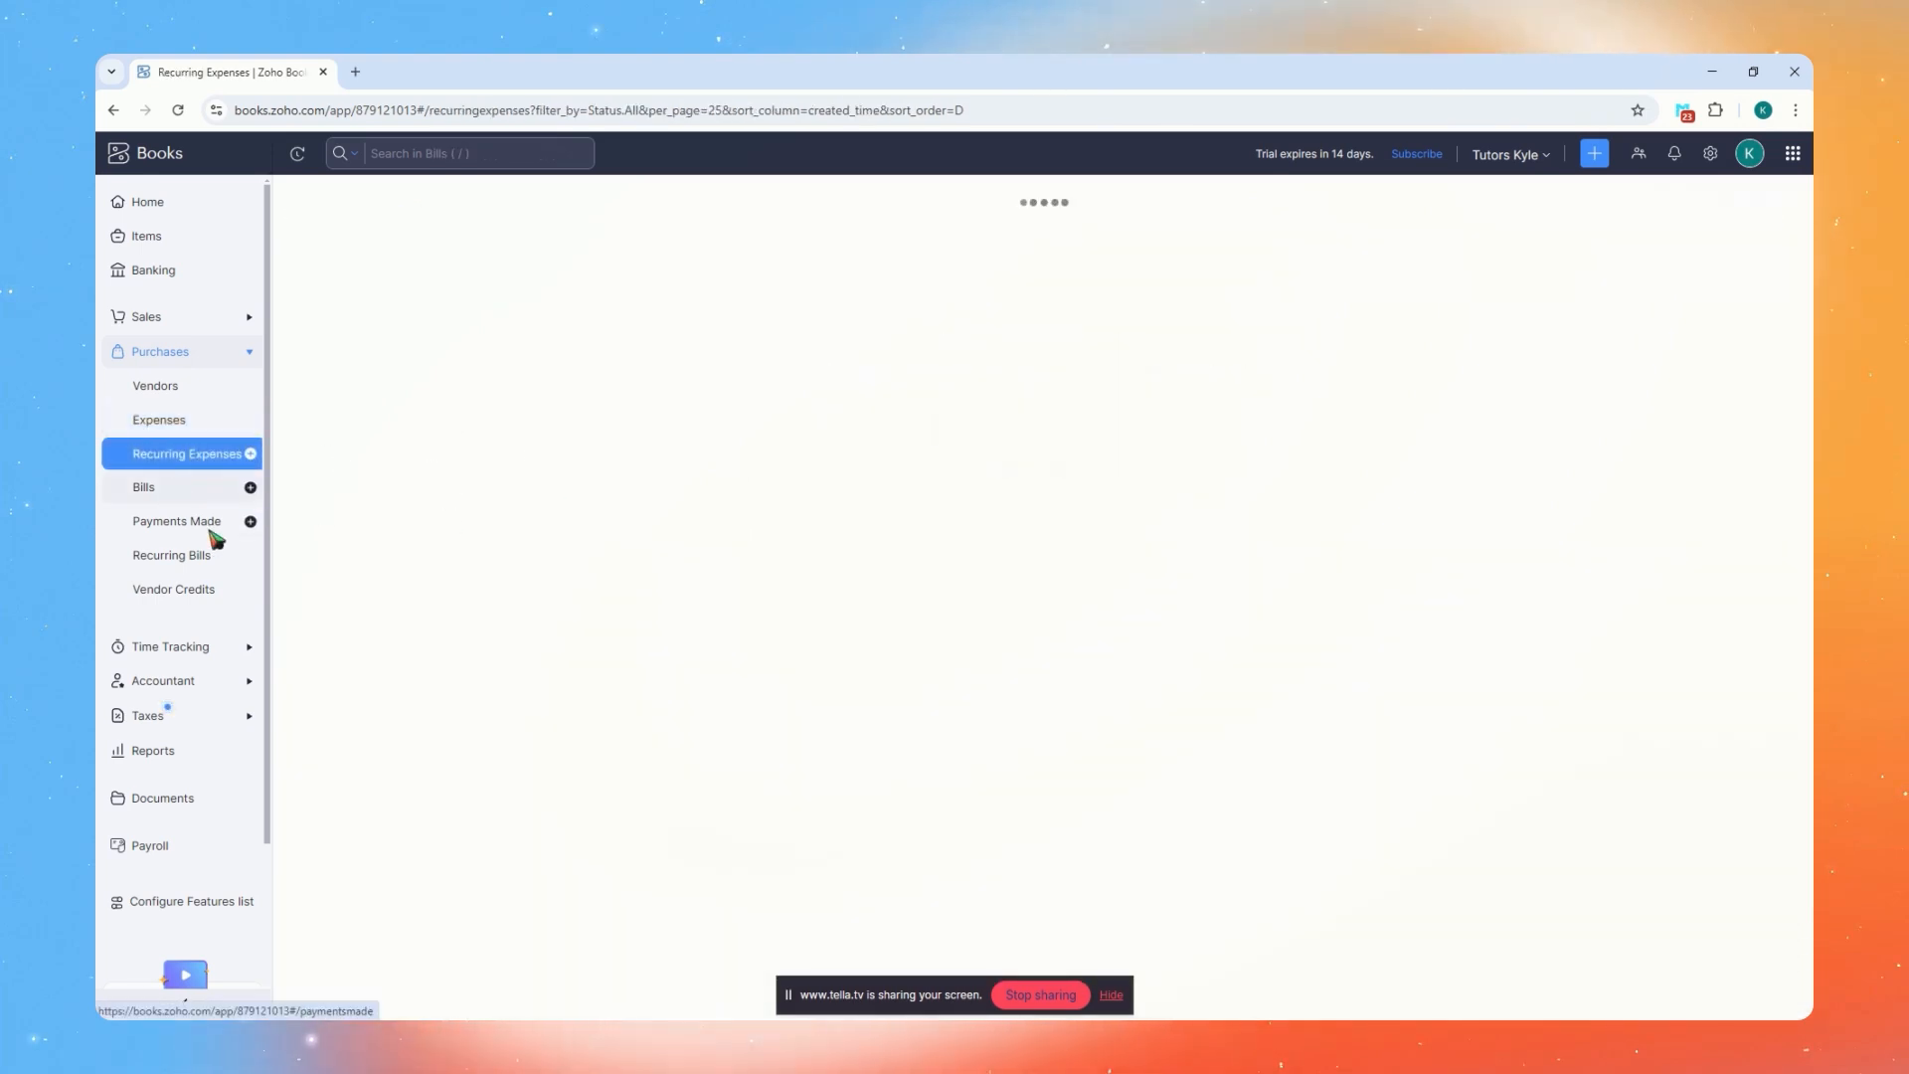
left_click(145, 521)
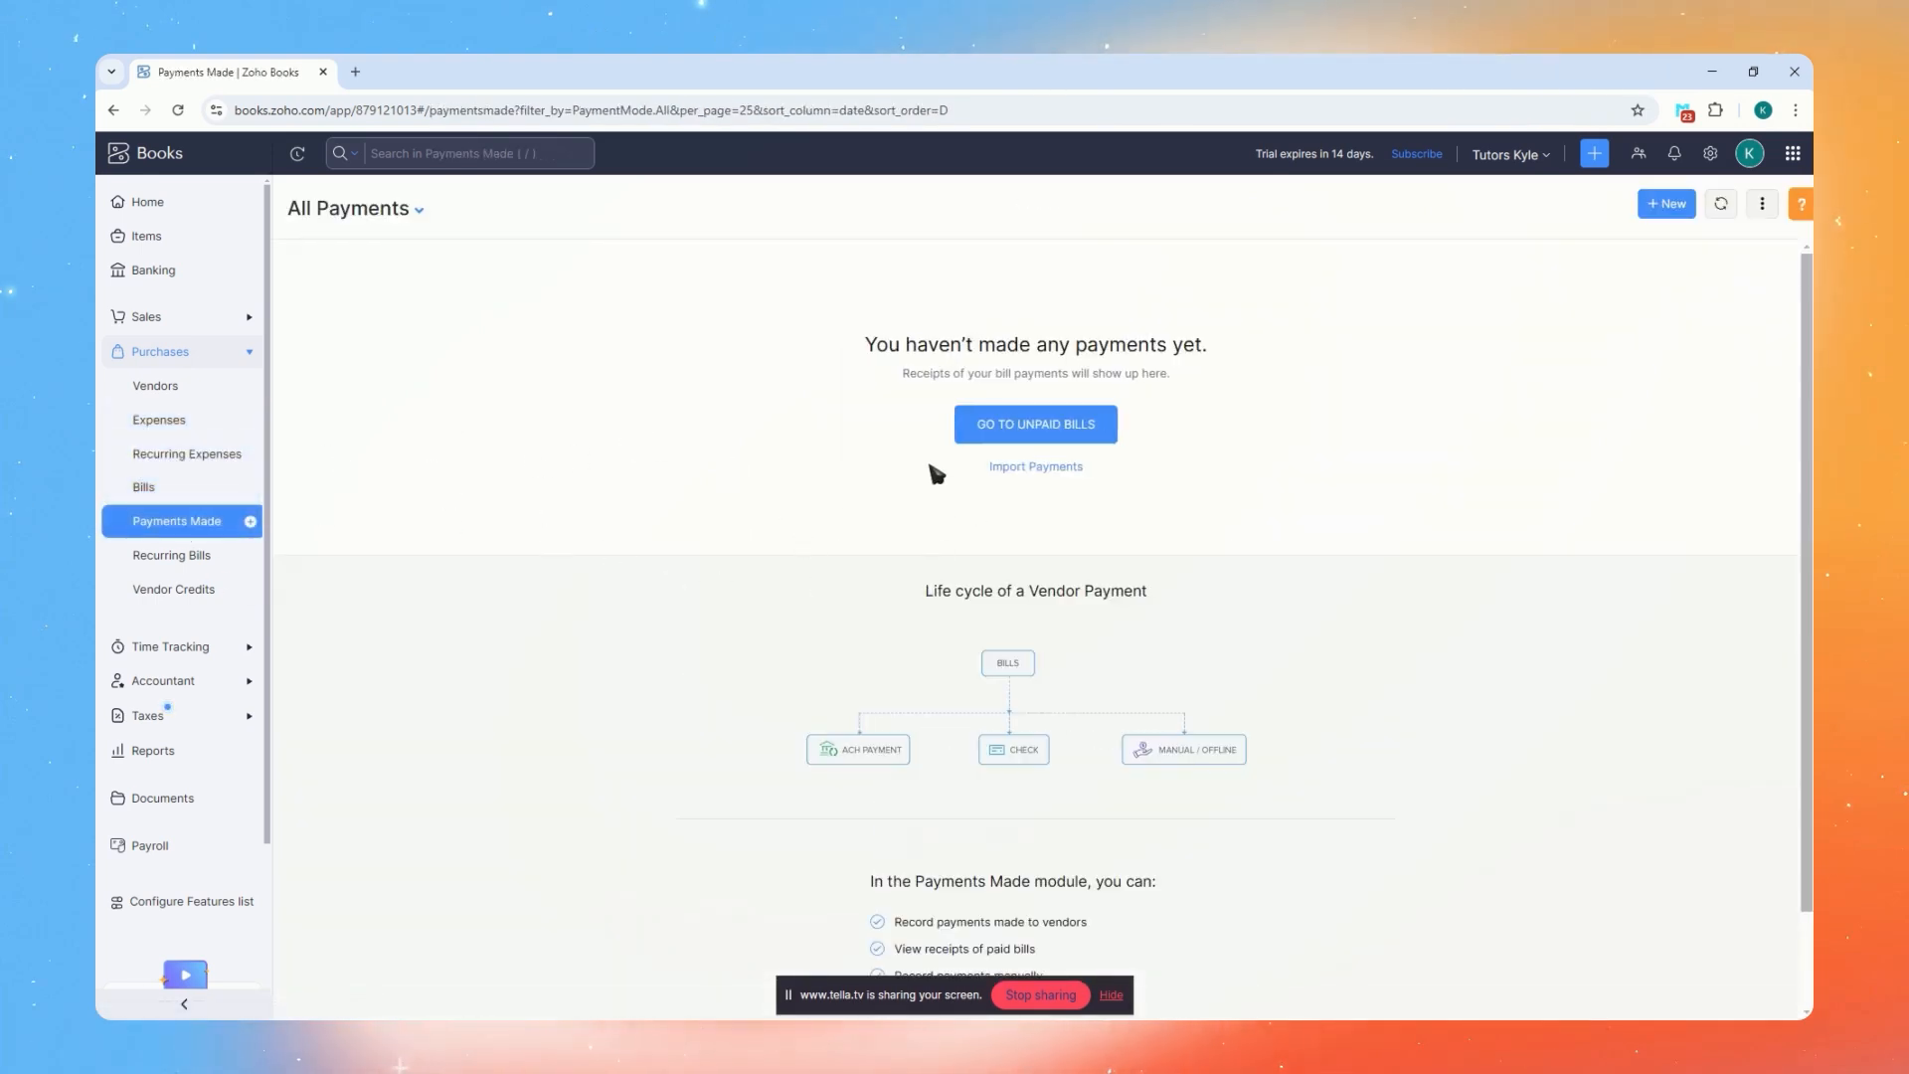
View the recurring bills and vendor credits pages, plus the projects and timesheet pages of time tracking
left_click(171, 555)
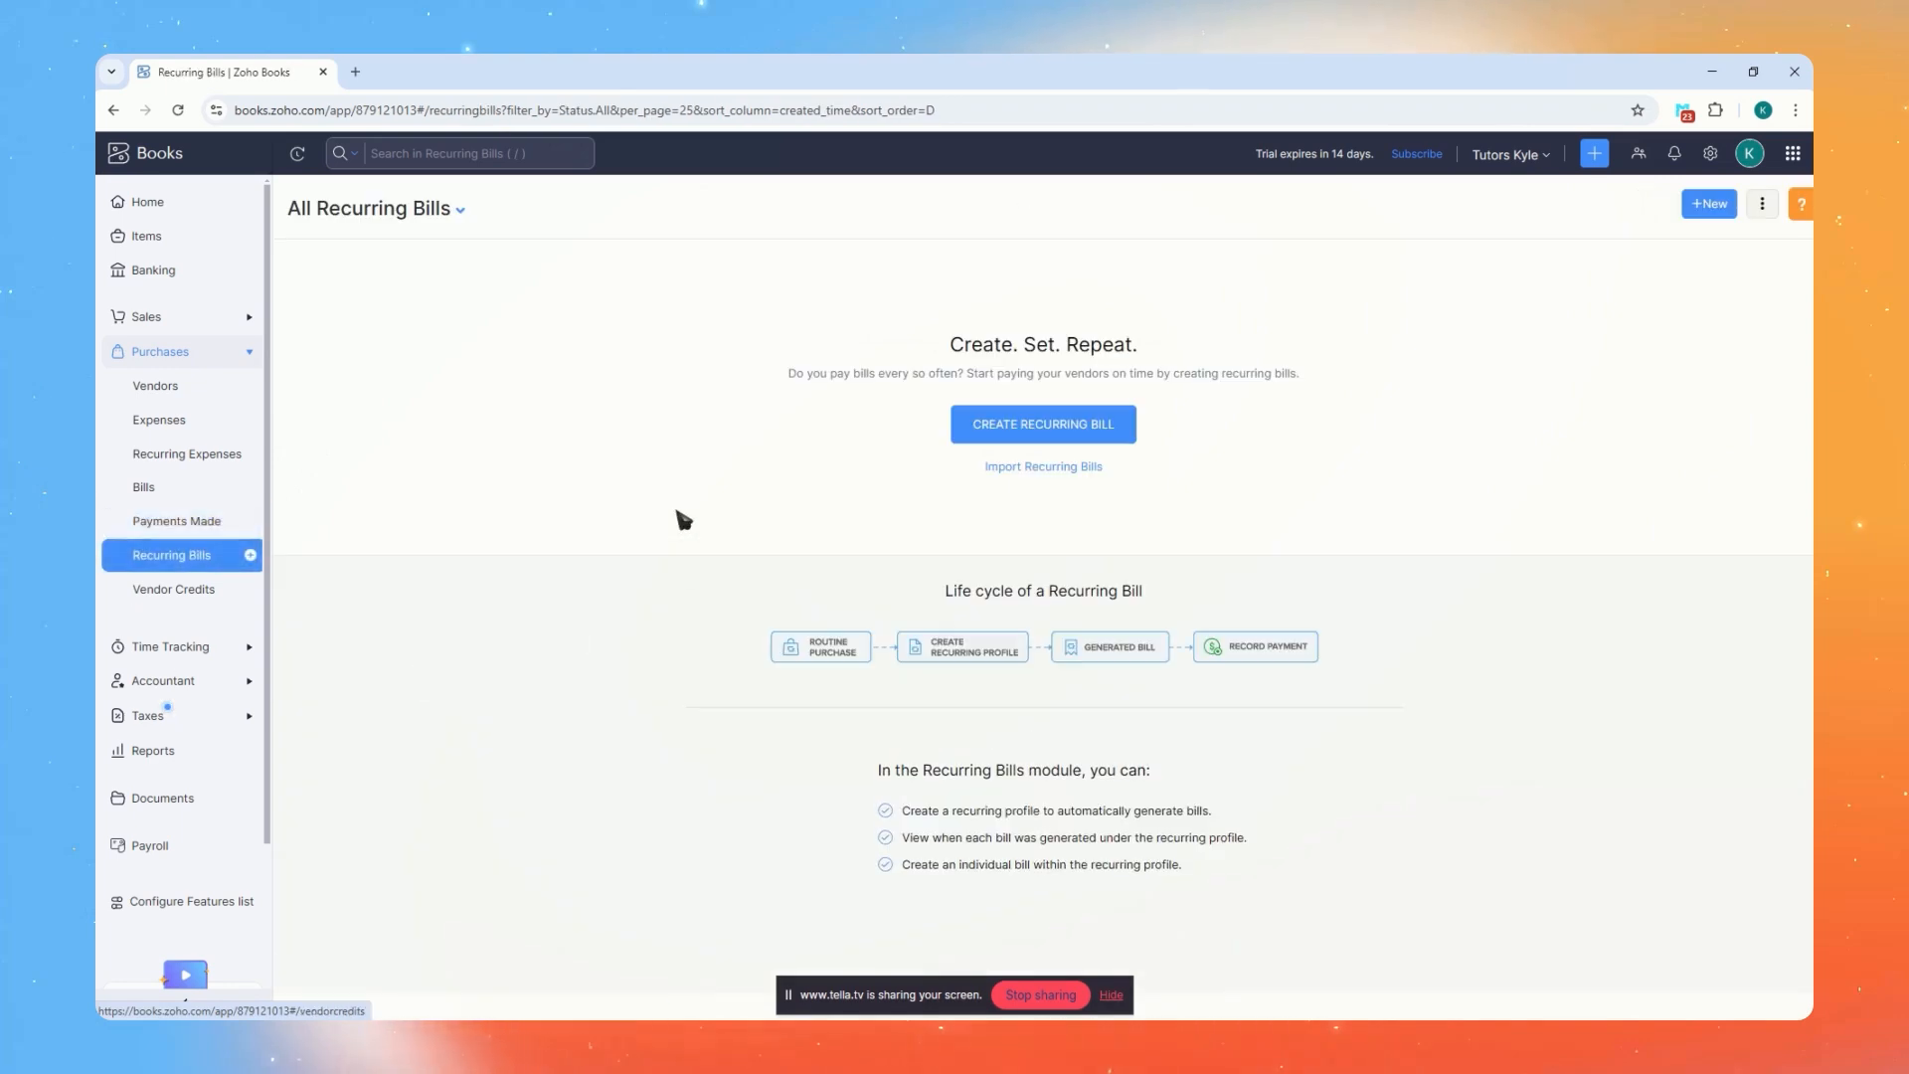
left_click(167, 593)
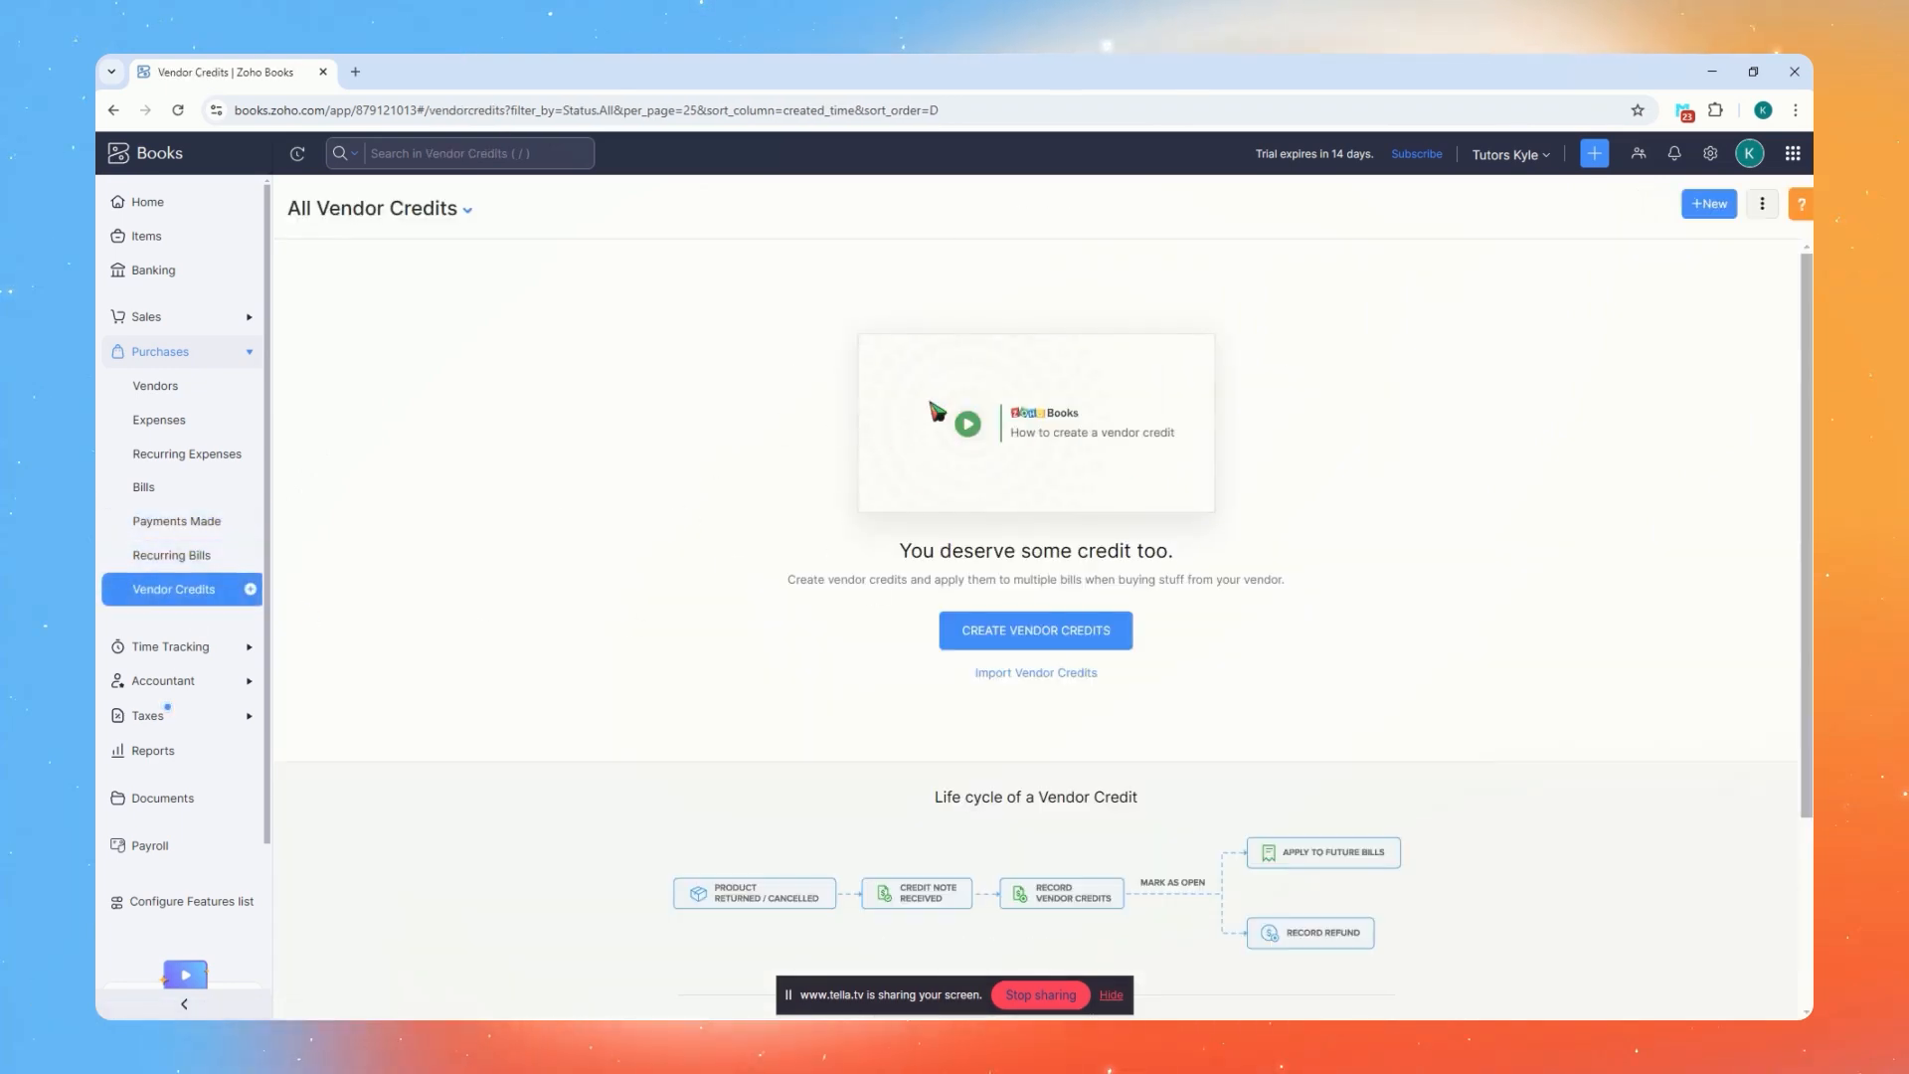
left_click(167, 647)
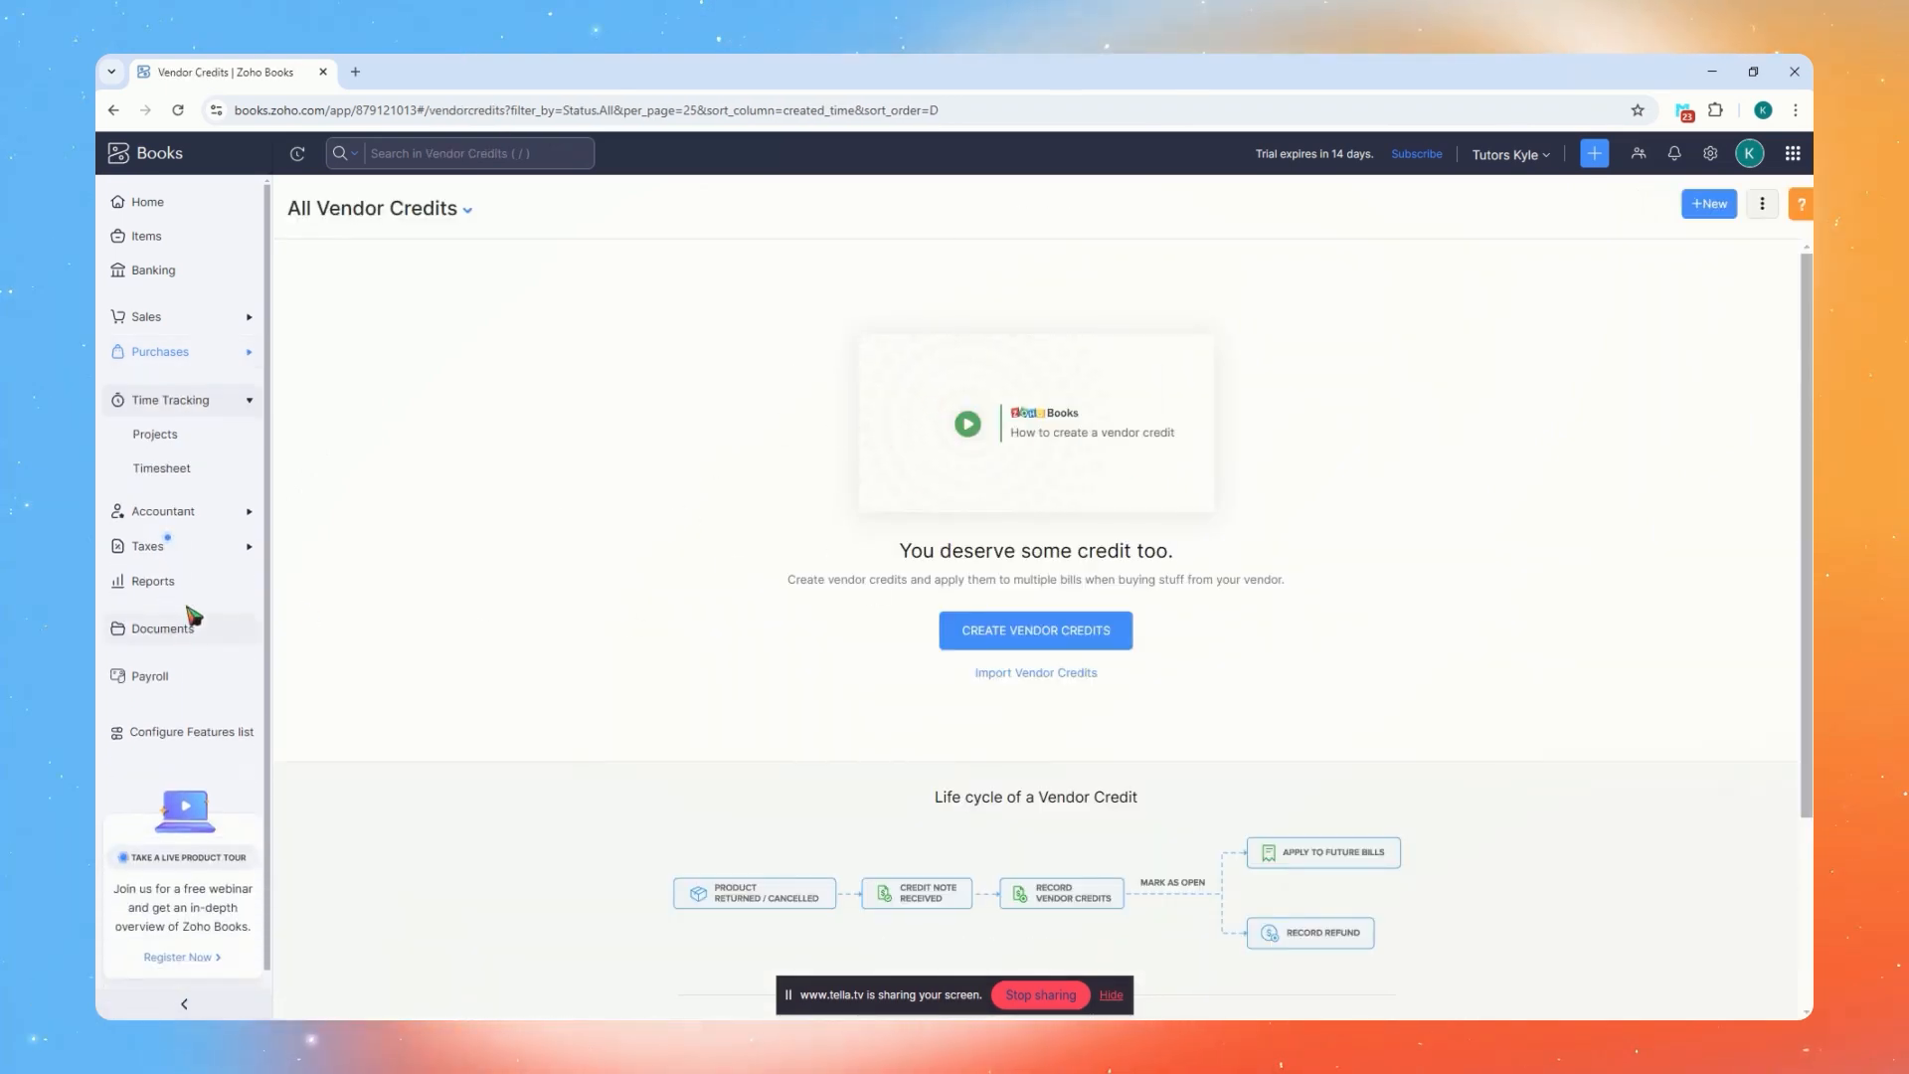
left_click(194, 438)
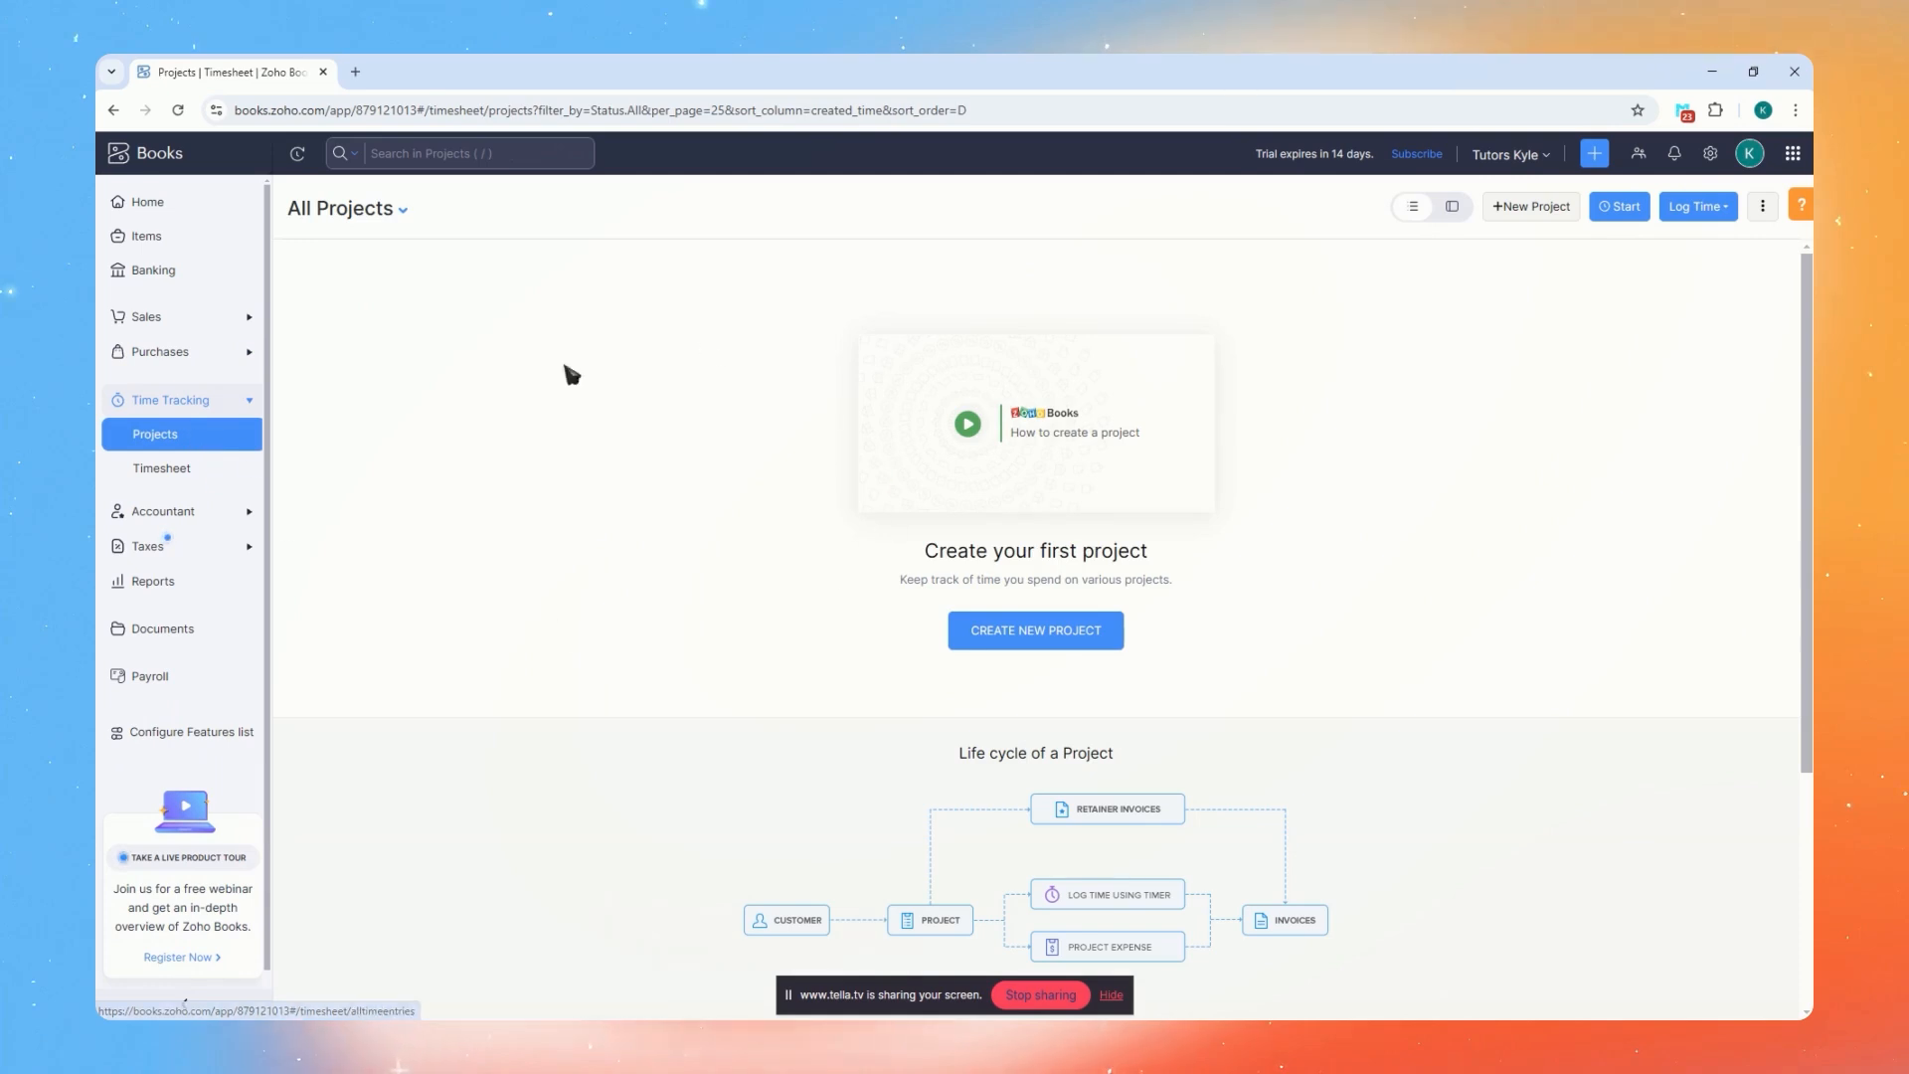
left_click_drag(892, 565, 1144, 563)
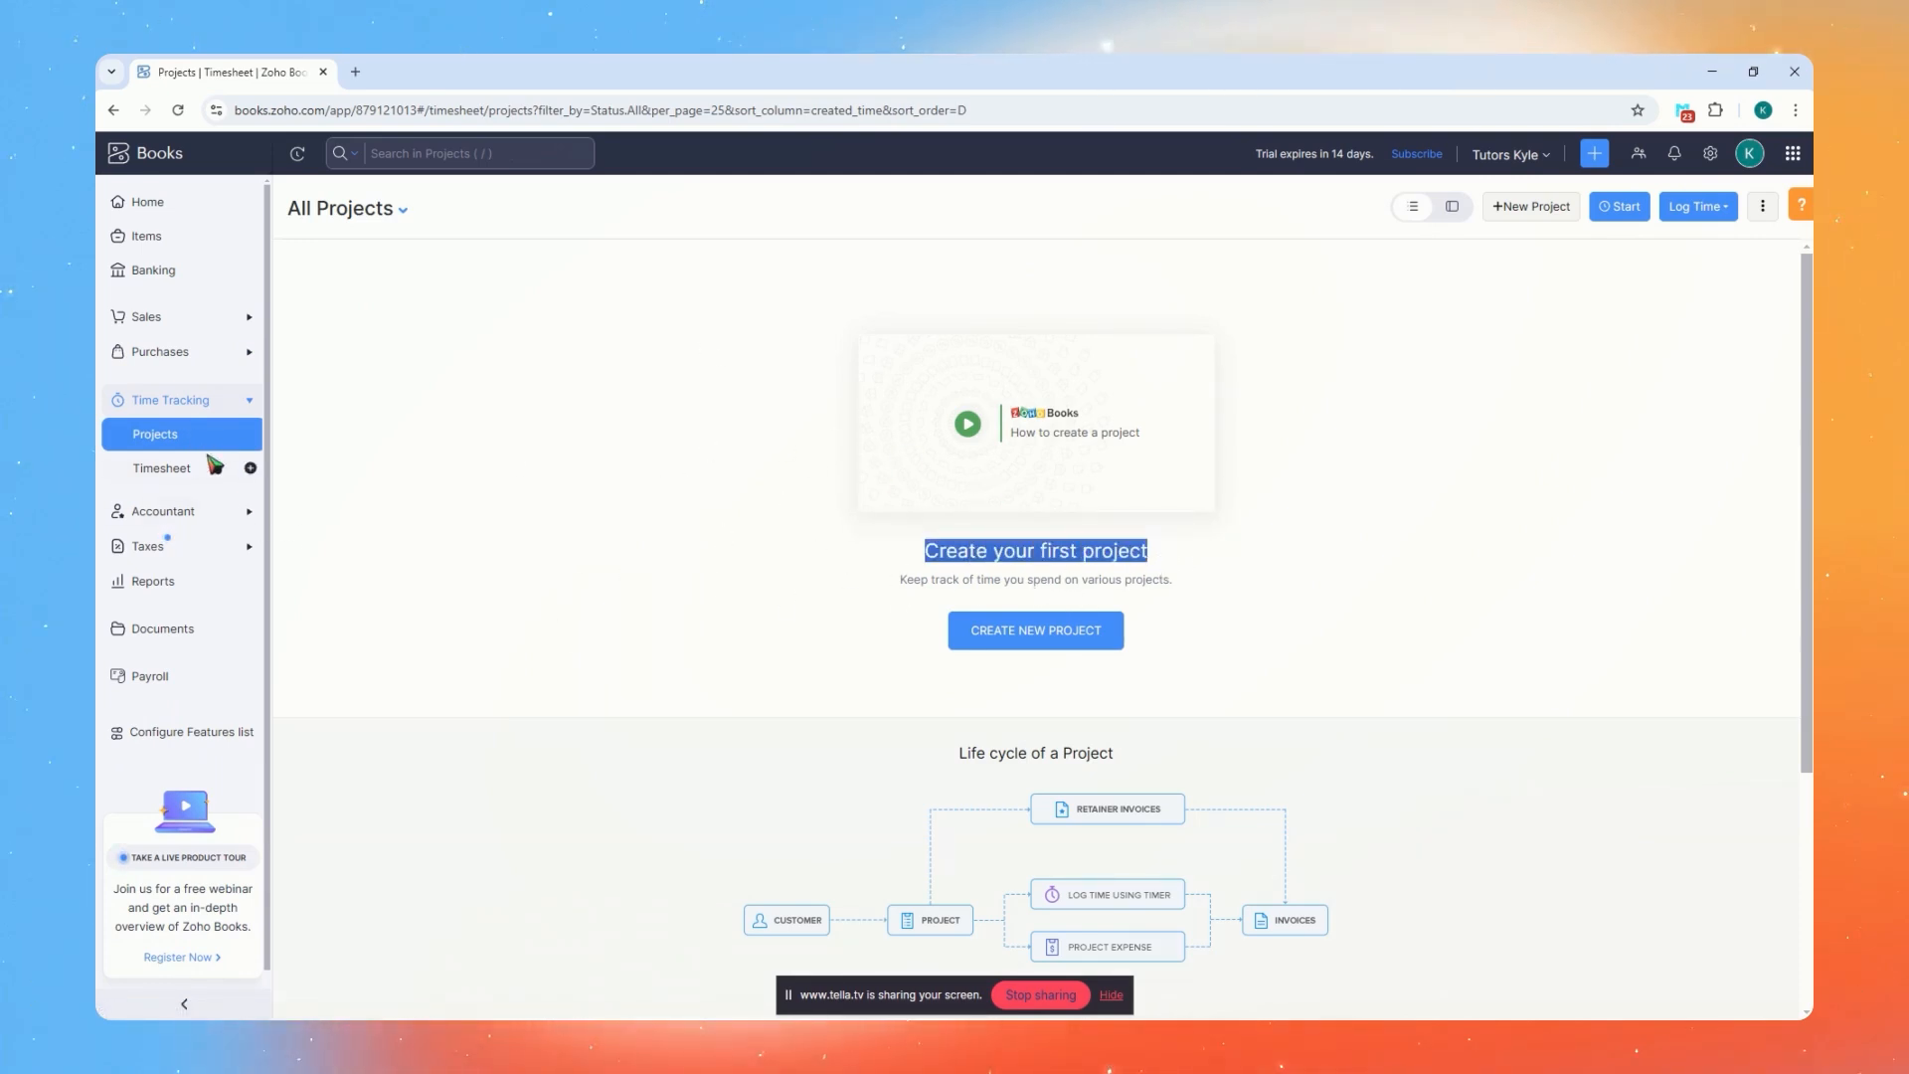
left_click(163, 469)
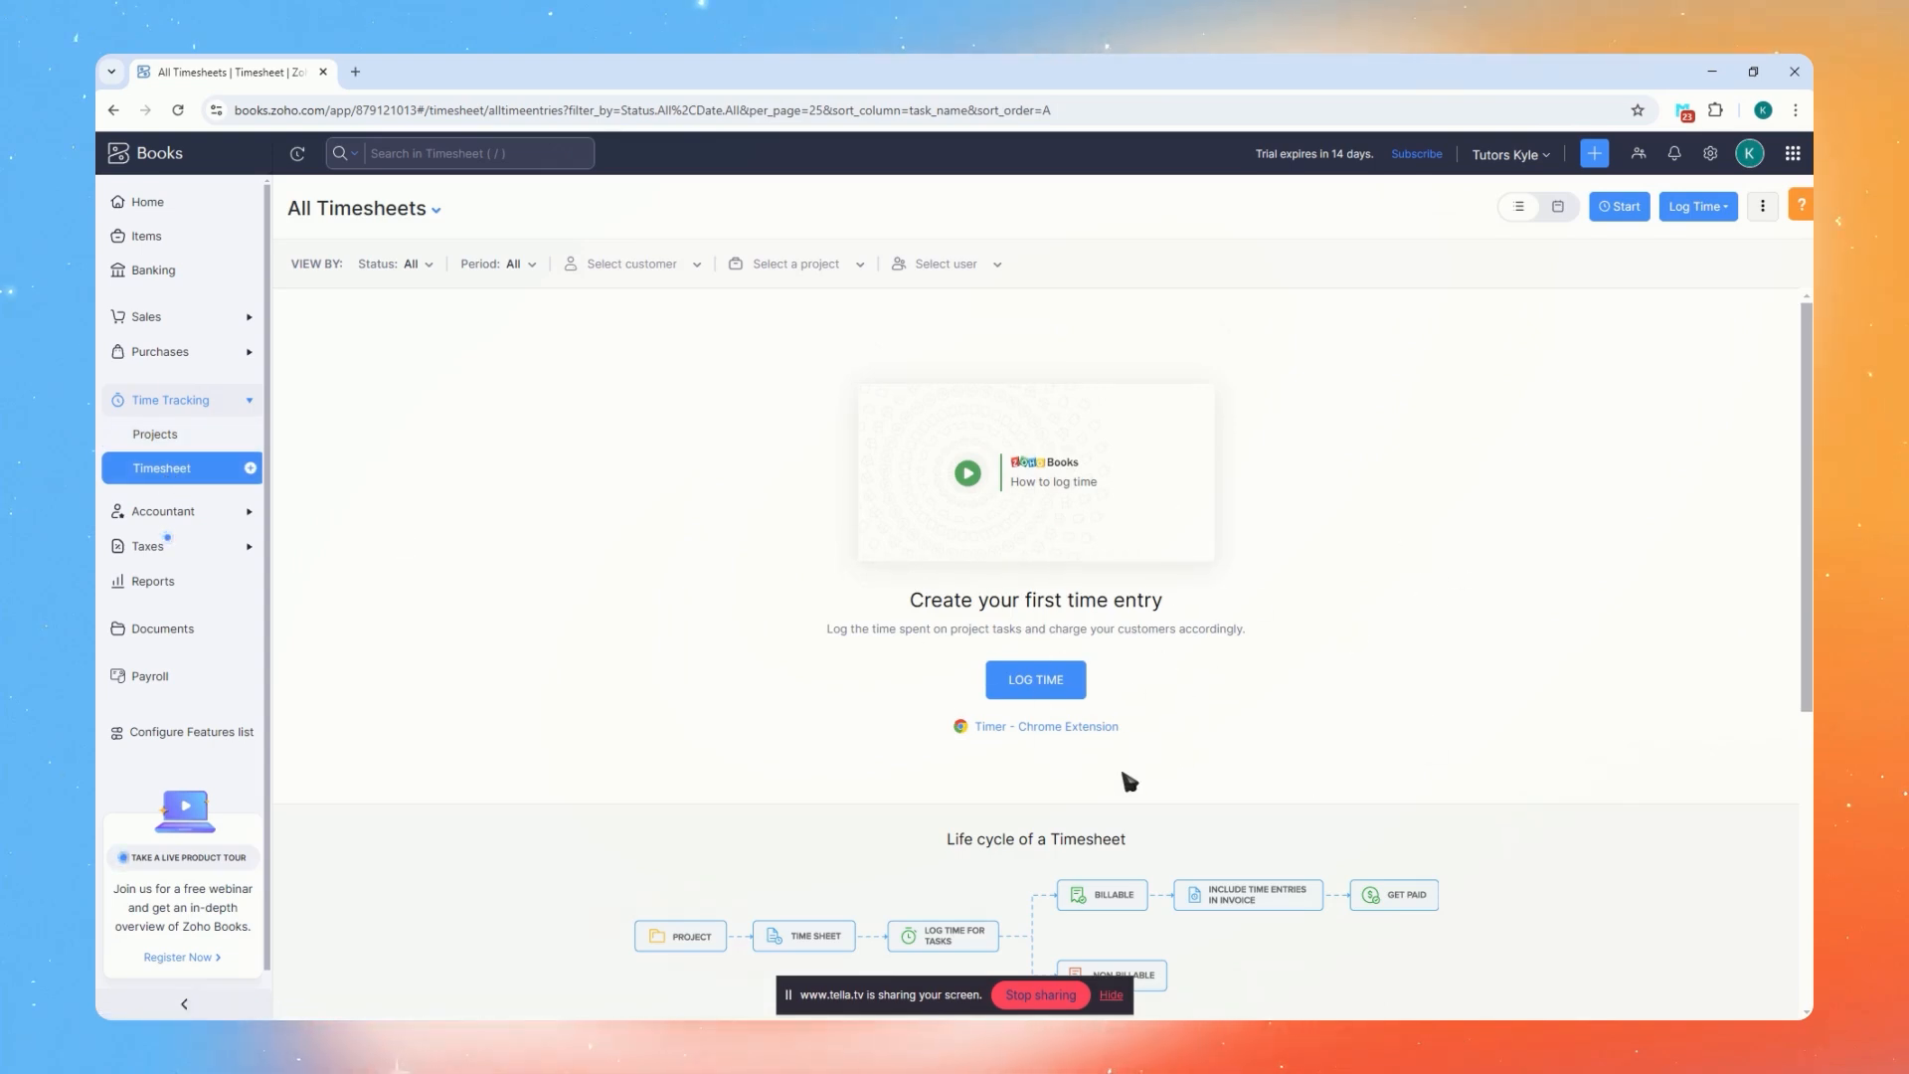
View the accountant section's manual journals, bulk update, currency adjustments, chart of accounts, budgets and transaction locking pages
left_click(169, 512)
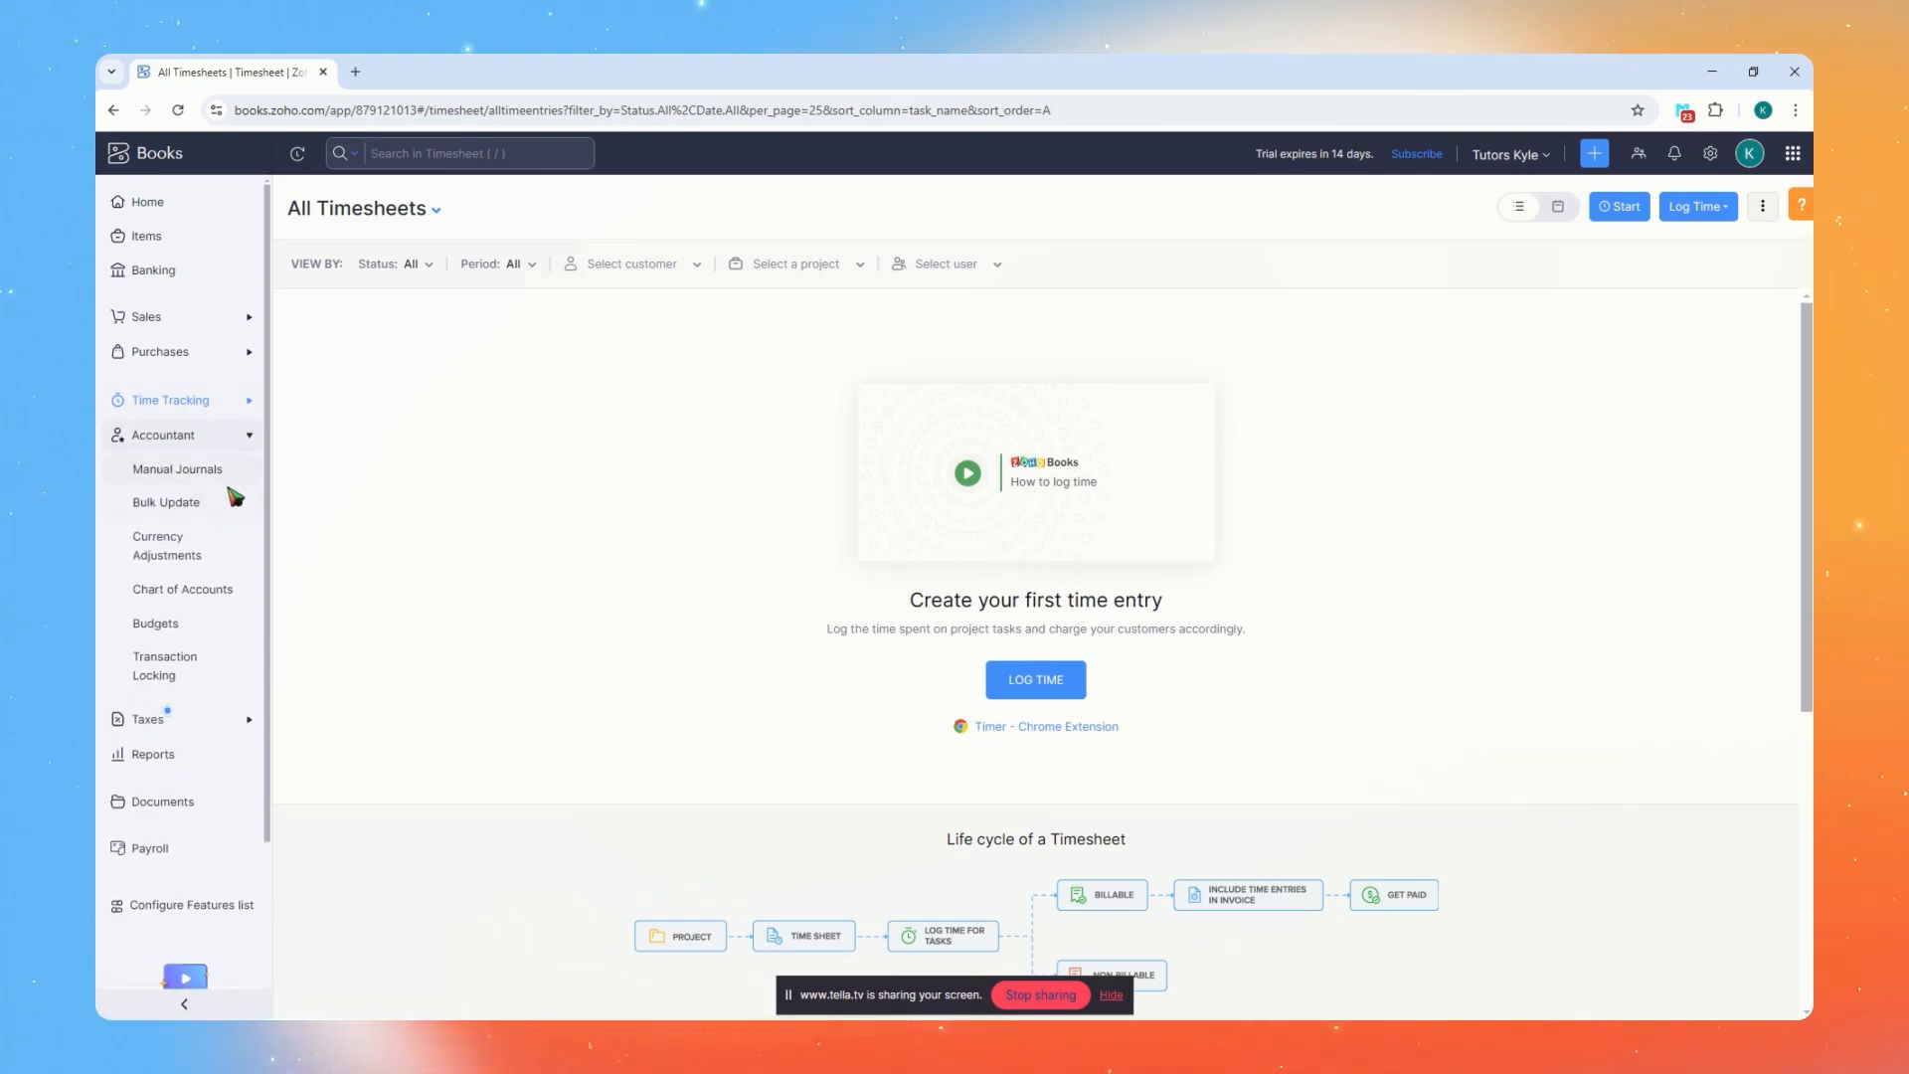
left_click(156, 473)
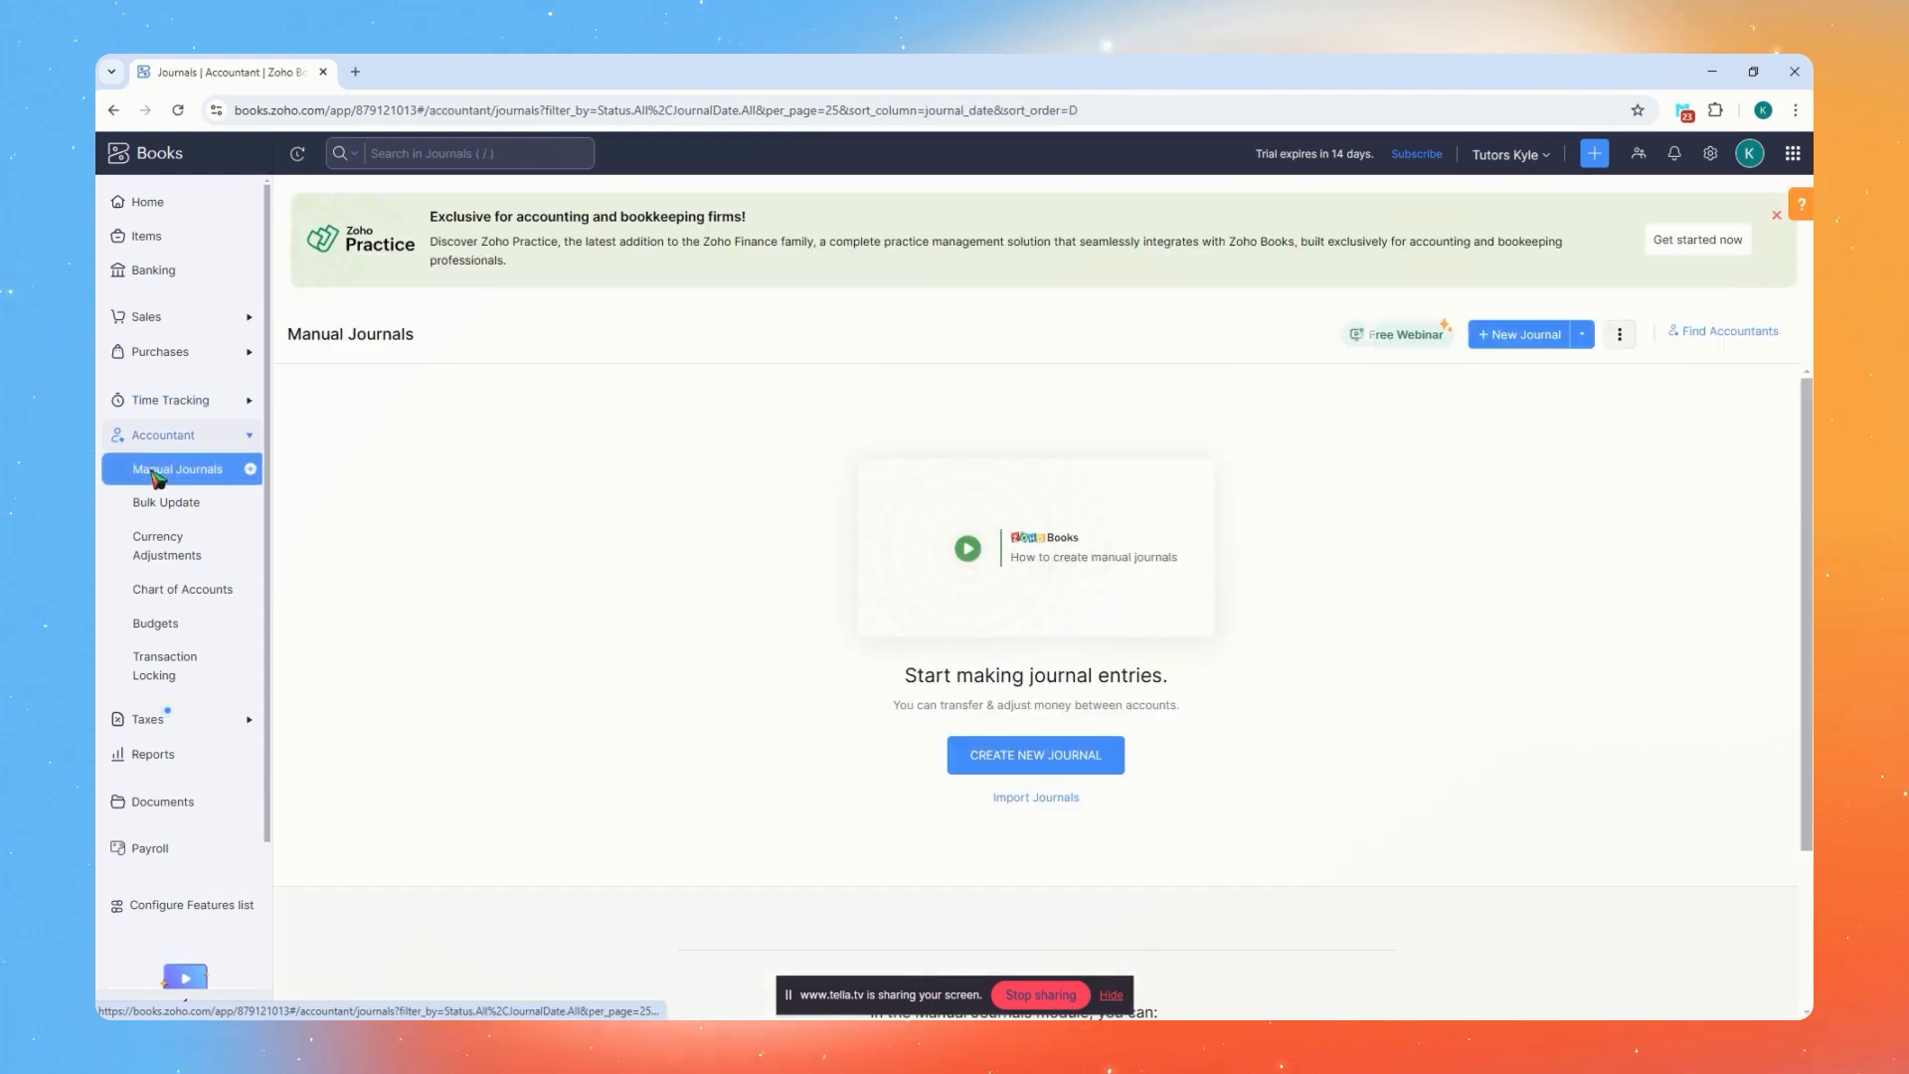
left_click(189, 504)
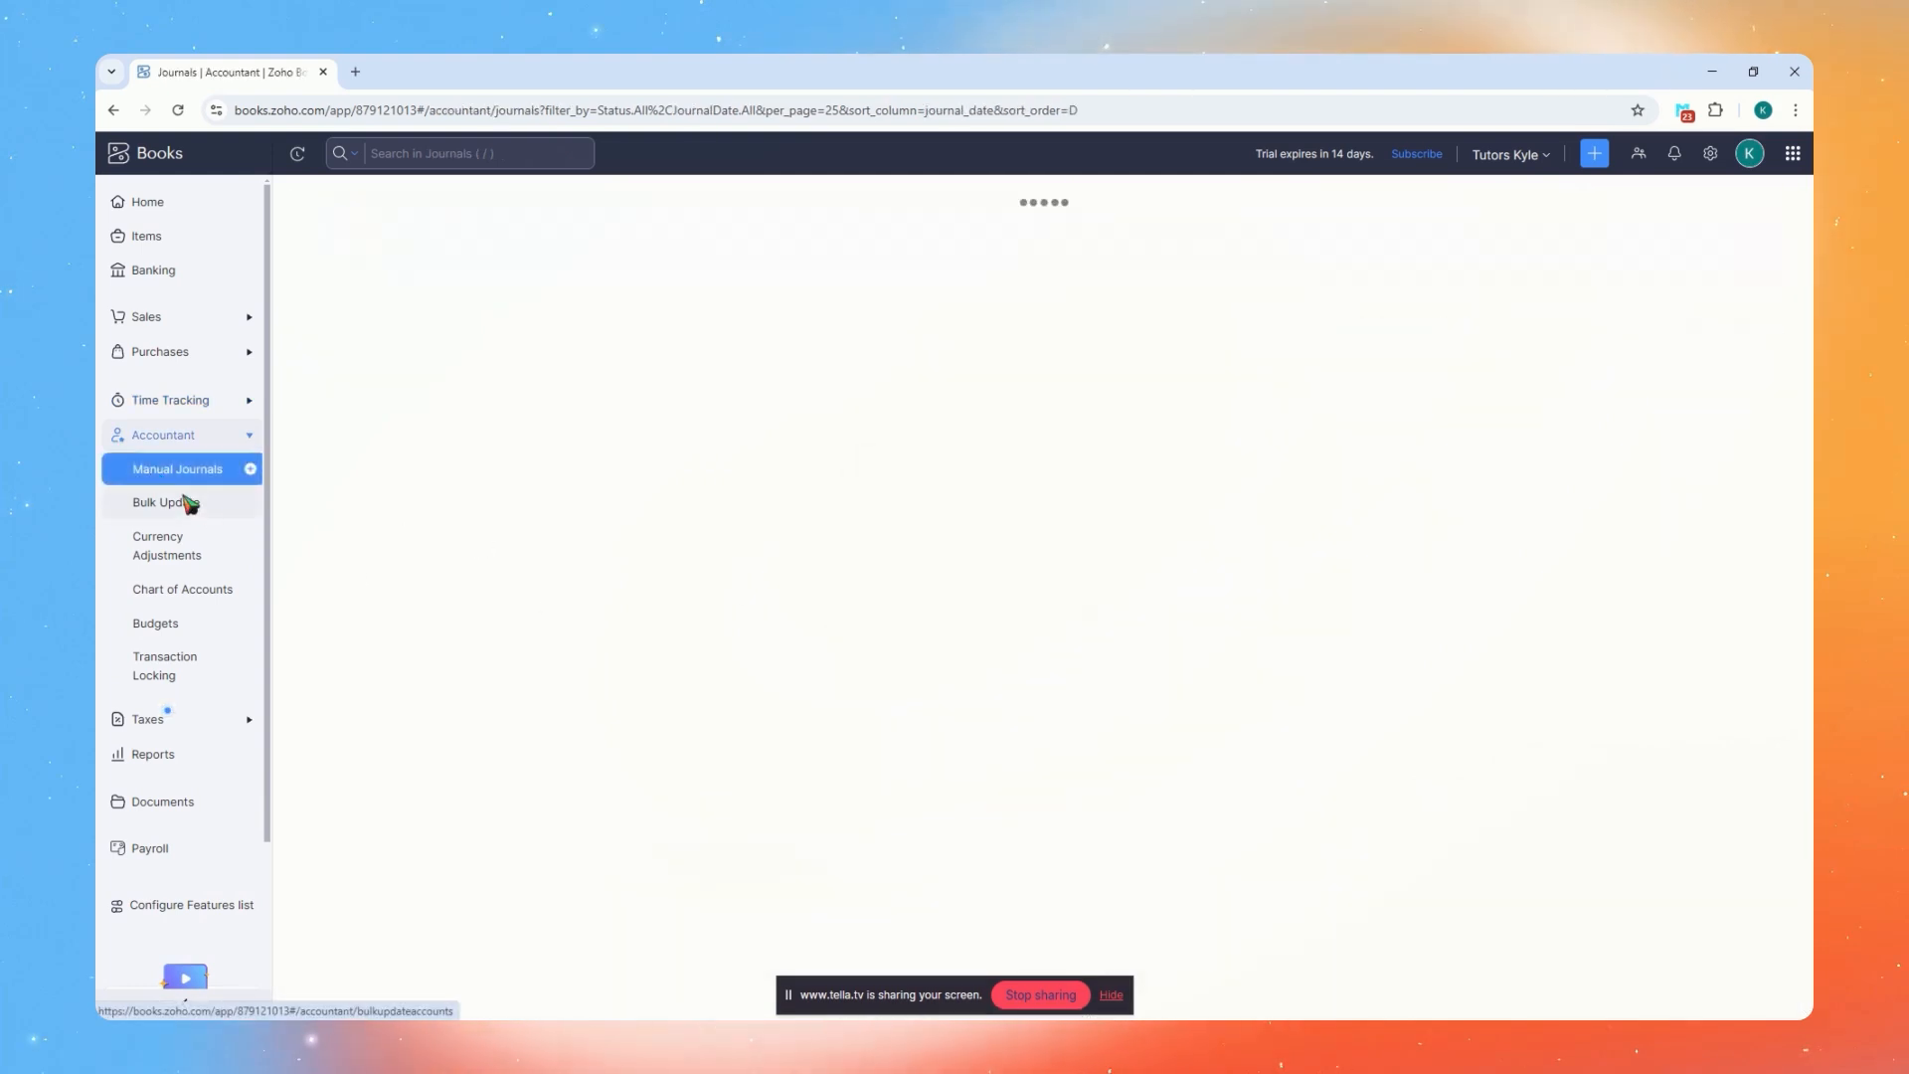
left_click(154, 550)
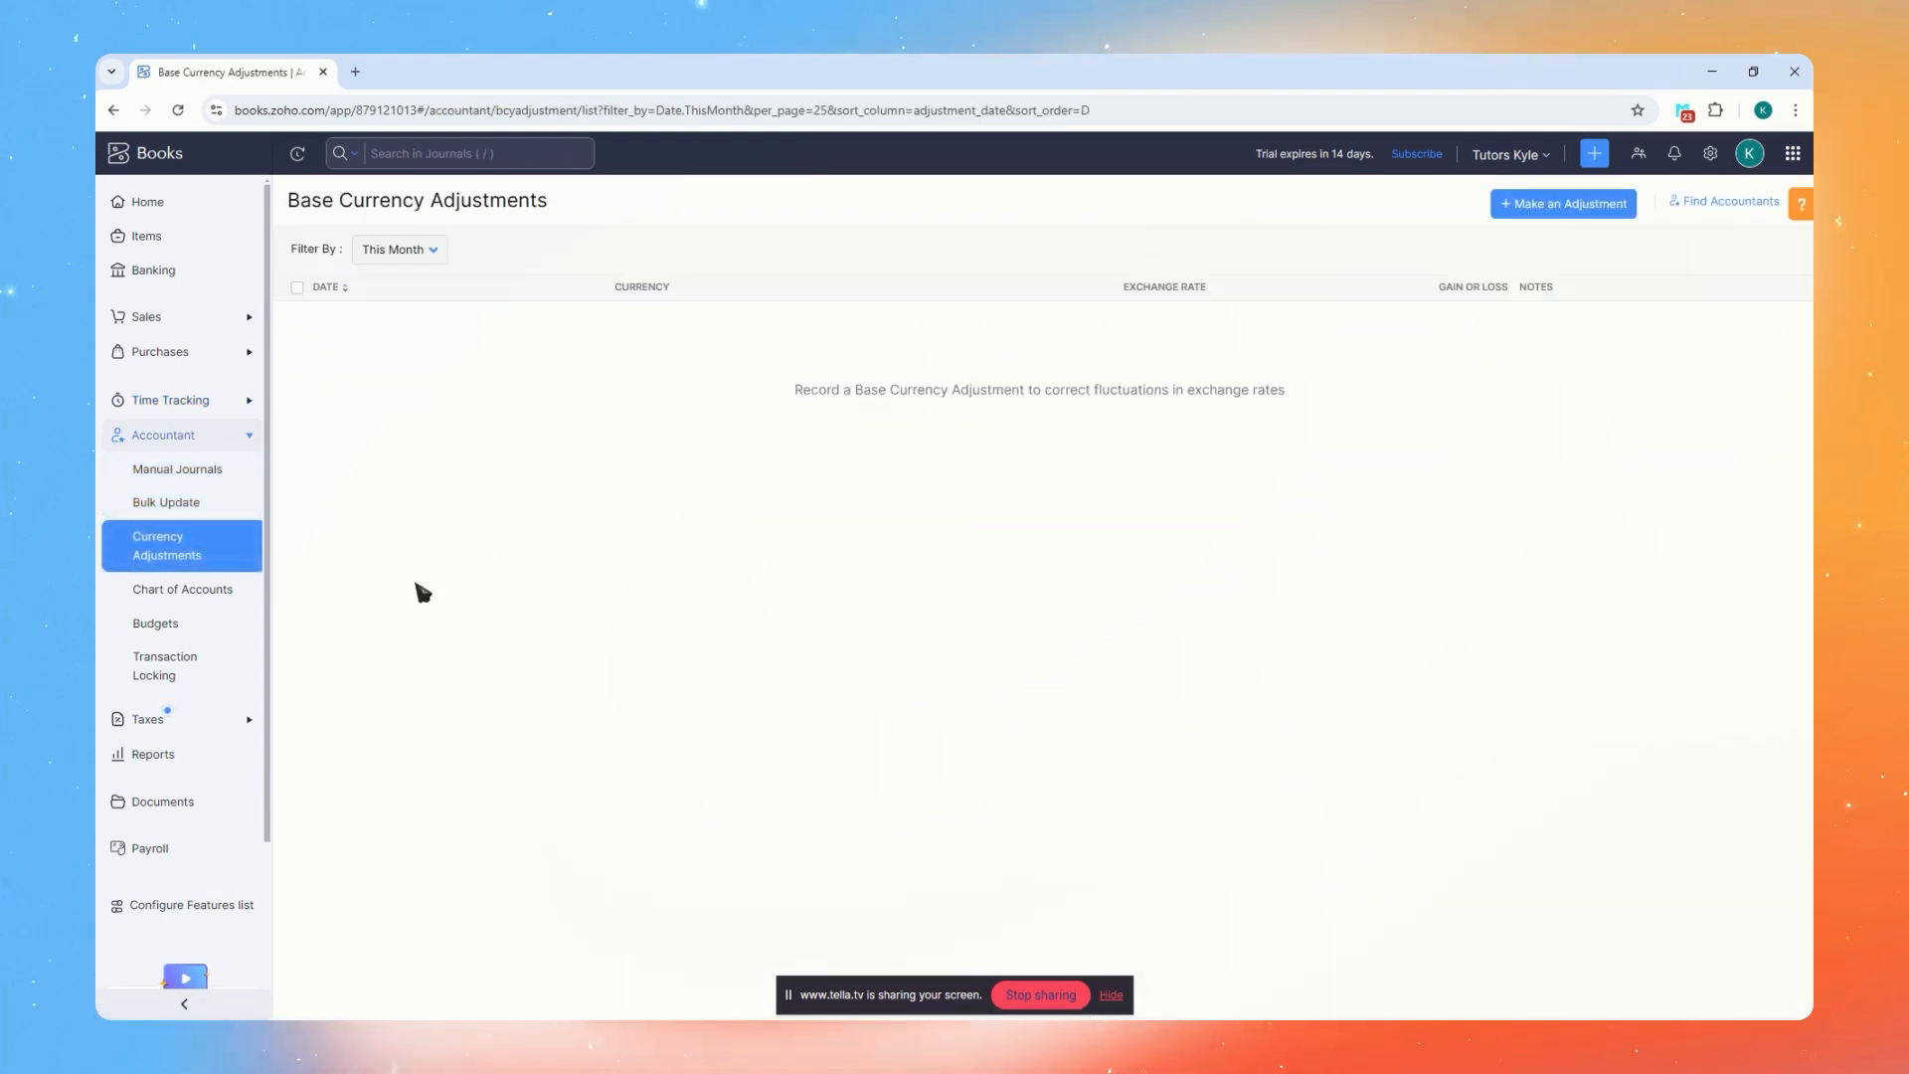
left_click(189, 595)
left_click(180, 625)
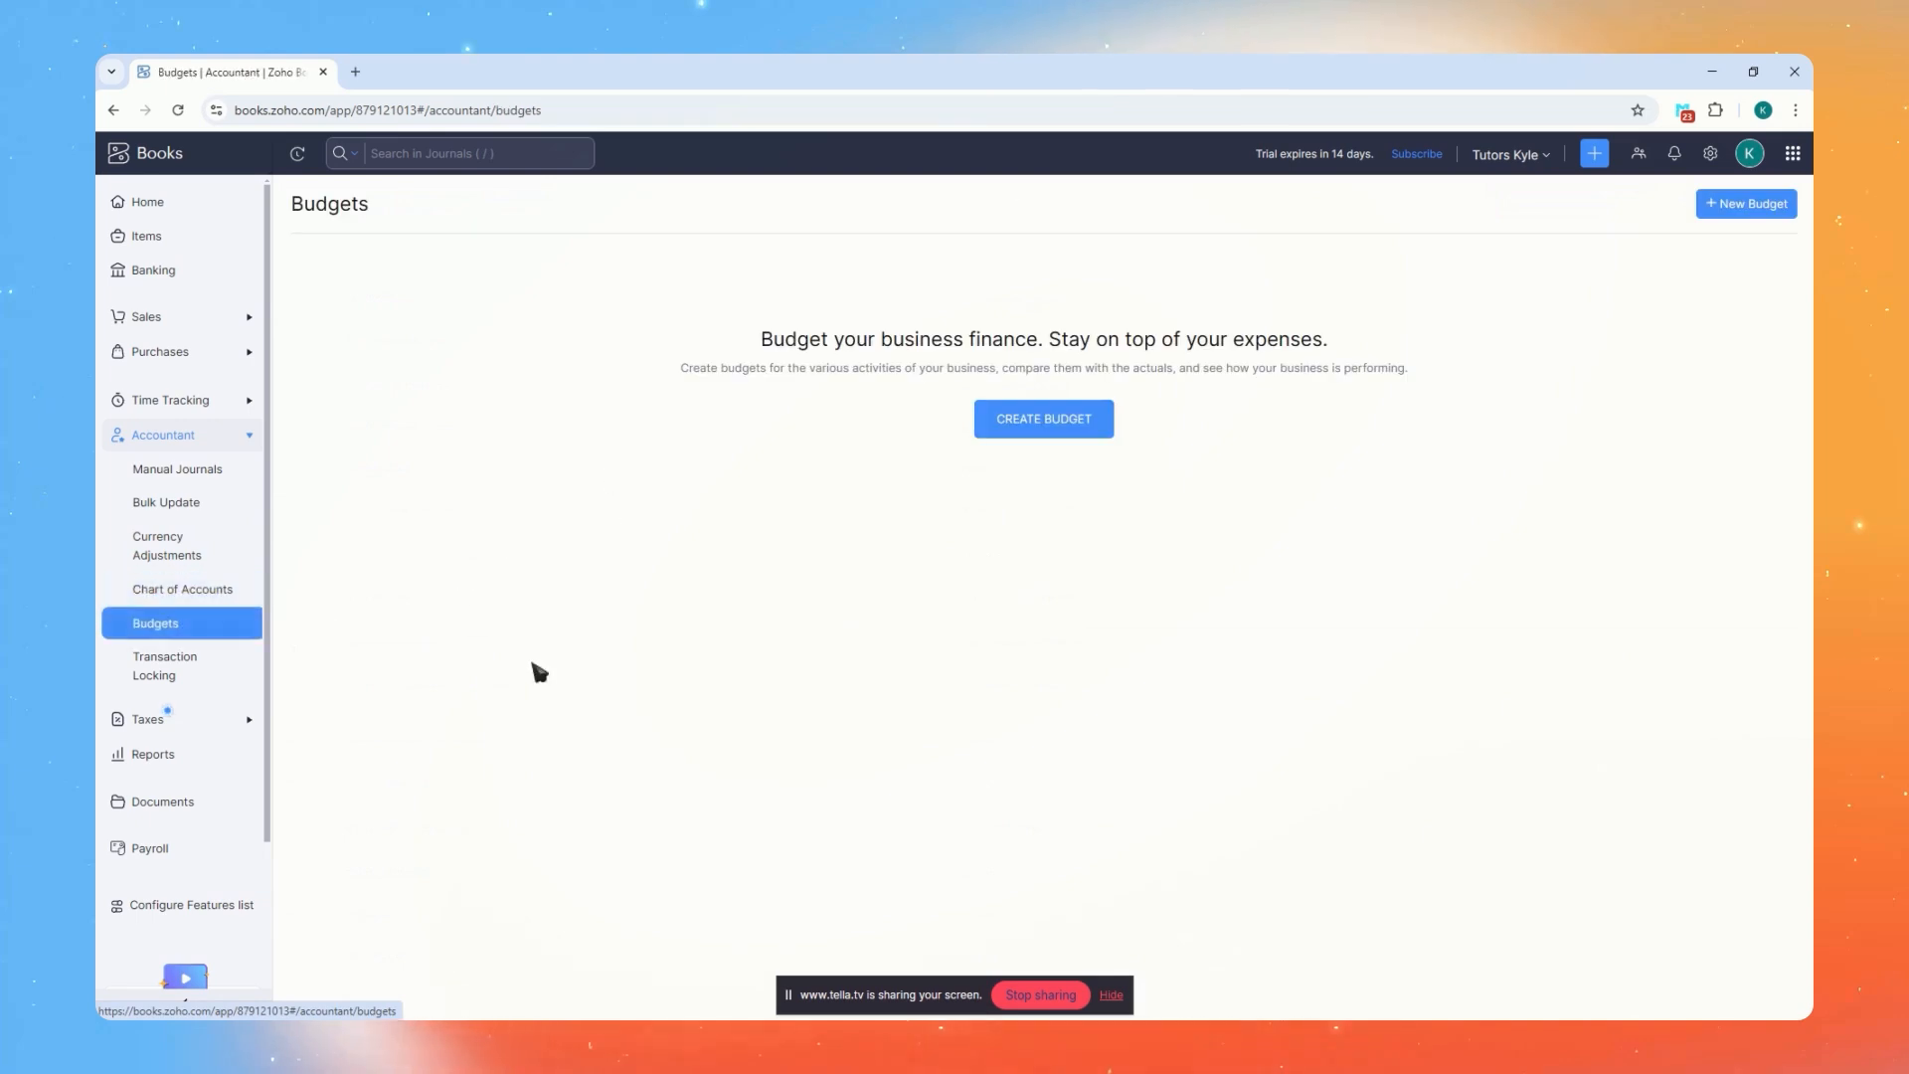
left_click(199, 668)
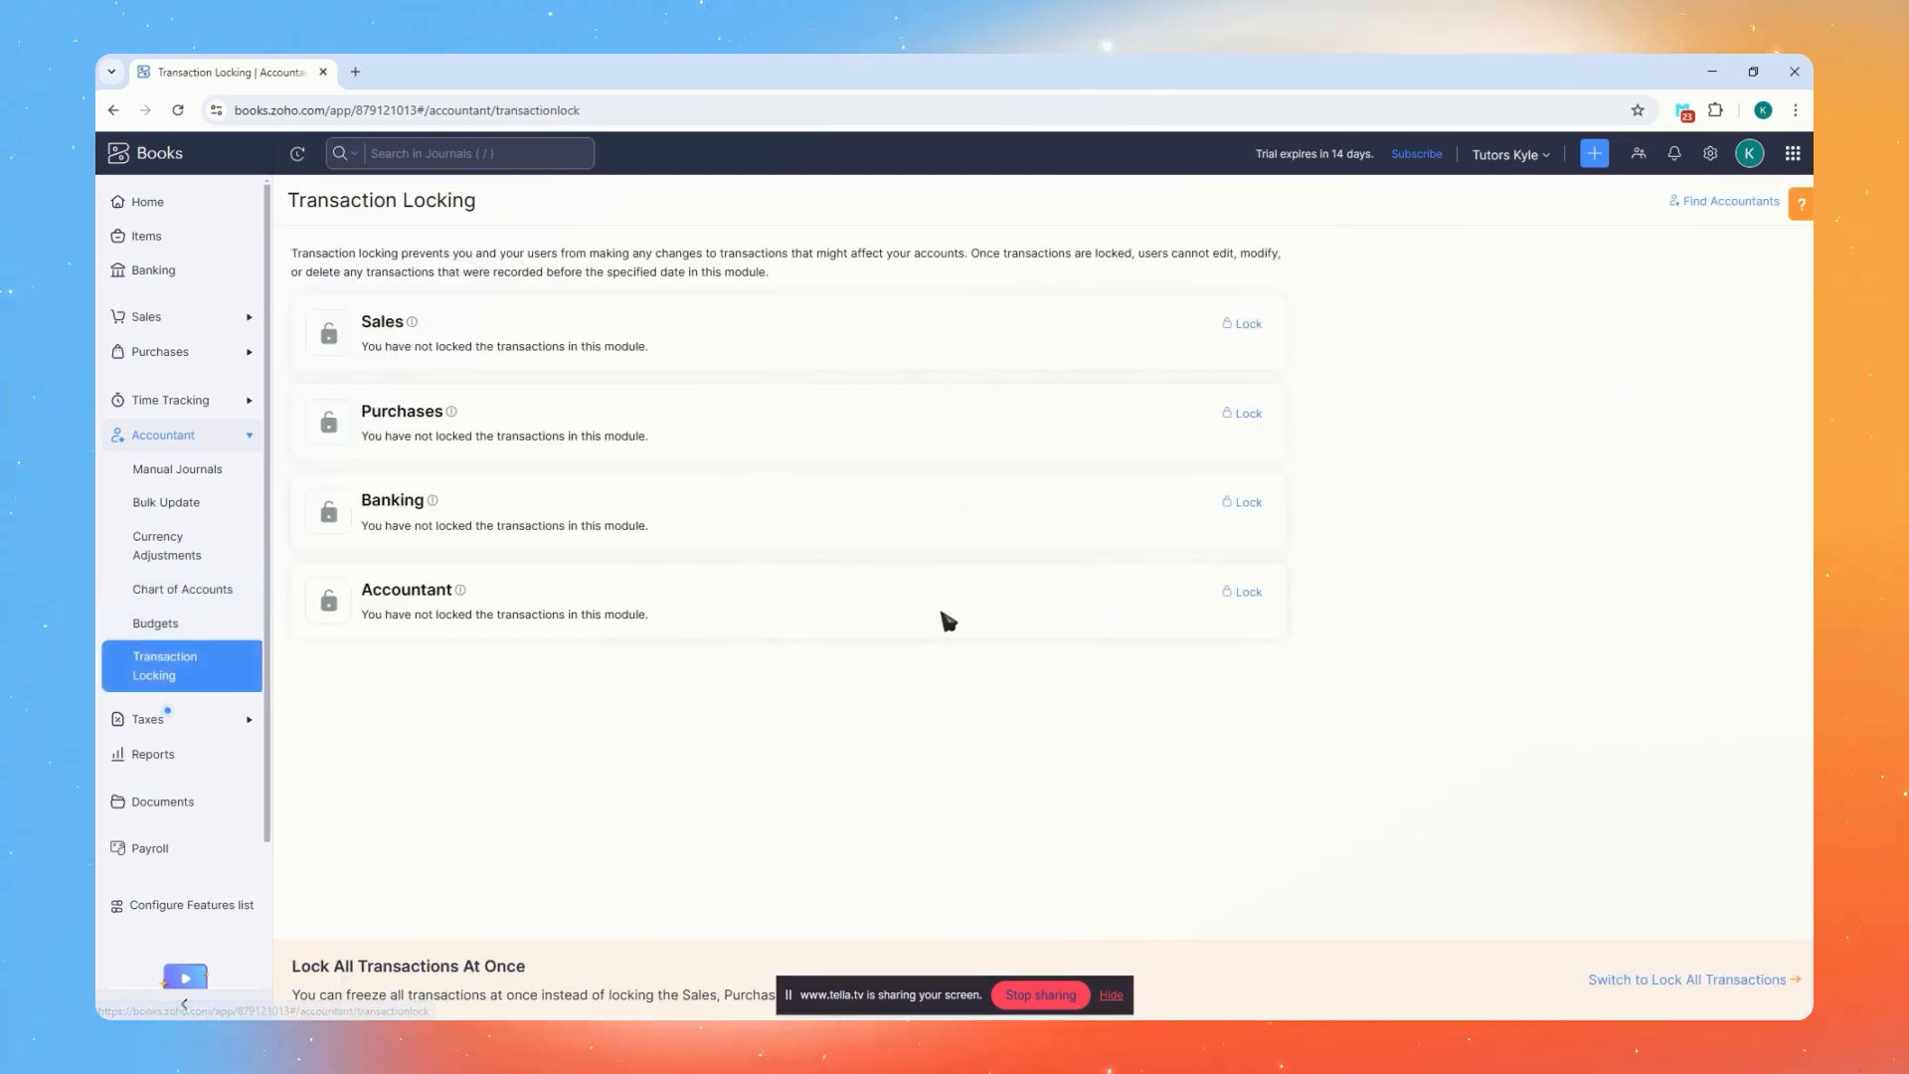
Open the Form 1099 tax page, review the customizable reporting and IRS-compatible export features in its introduction, and dismiss it
left_click(149, 720)
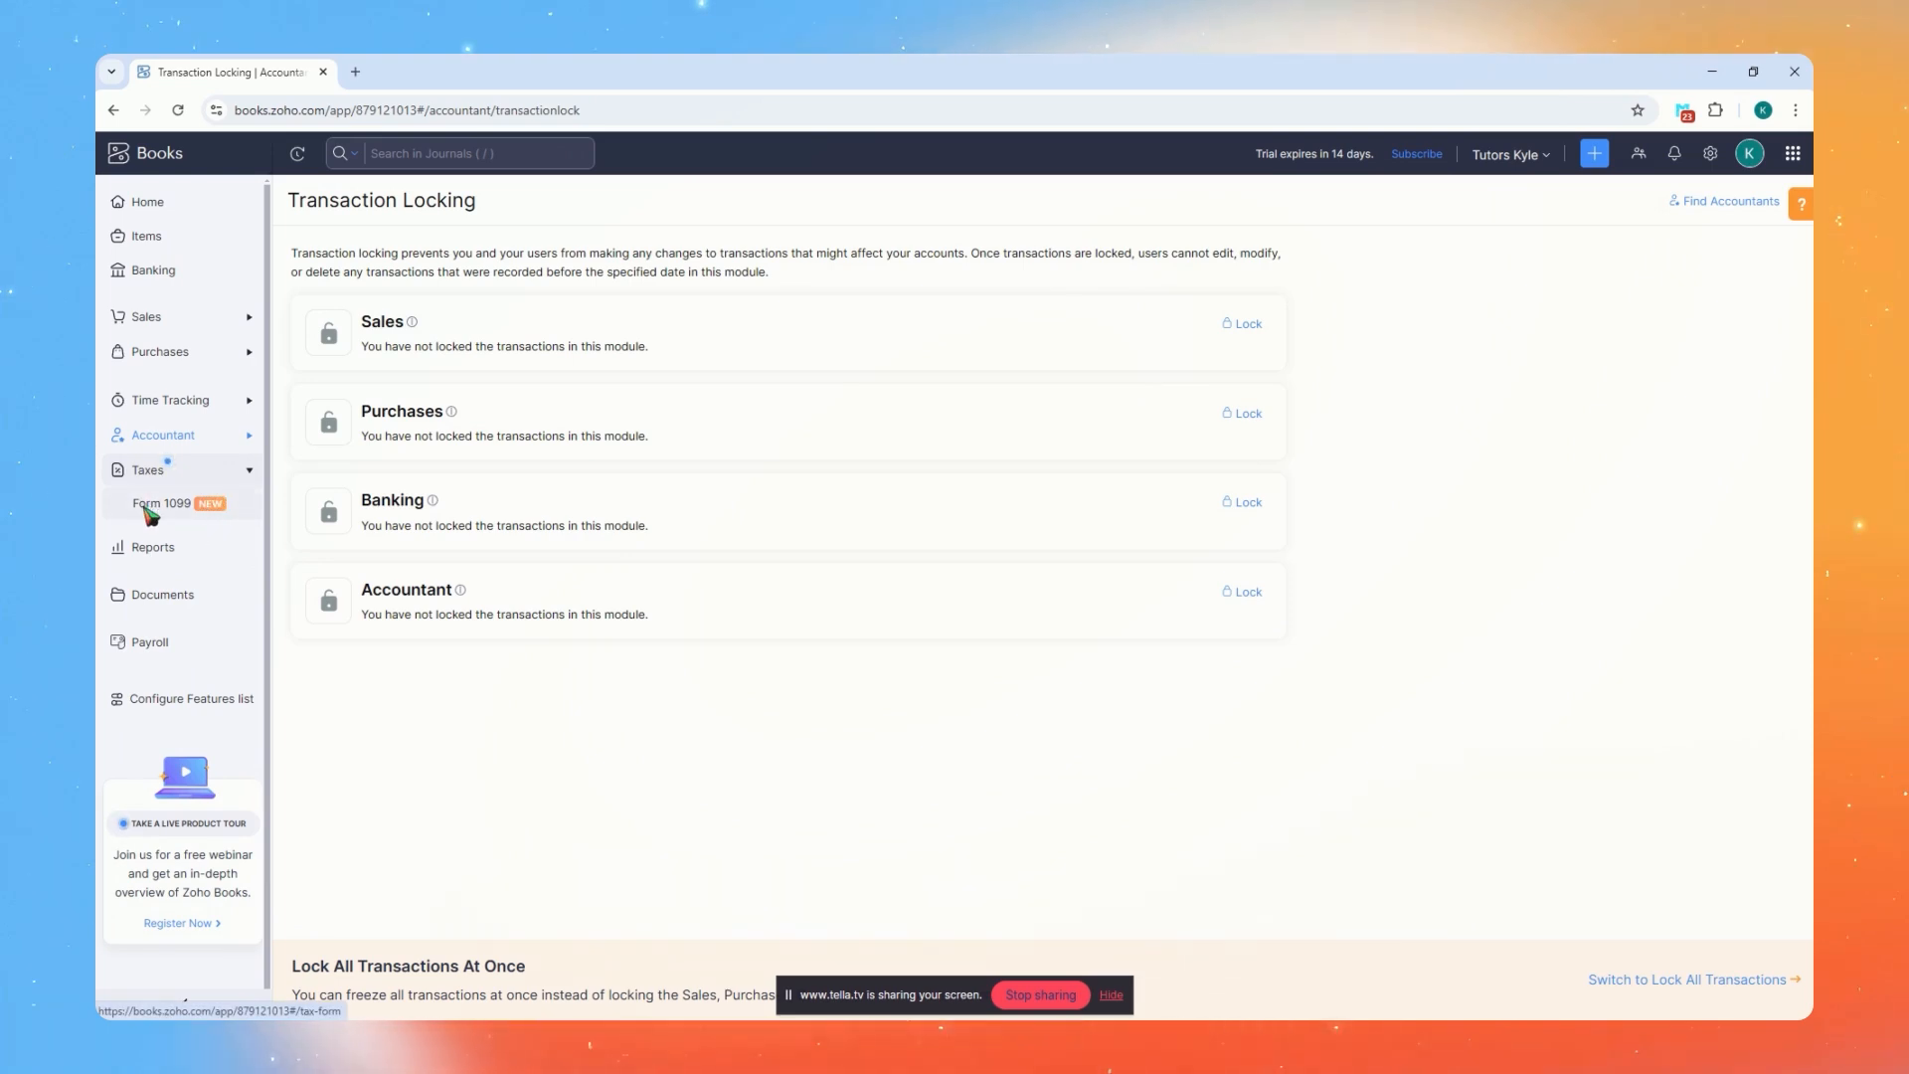
left_click(150, 509)
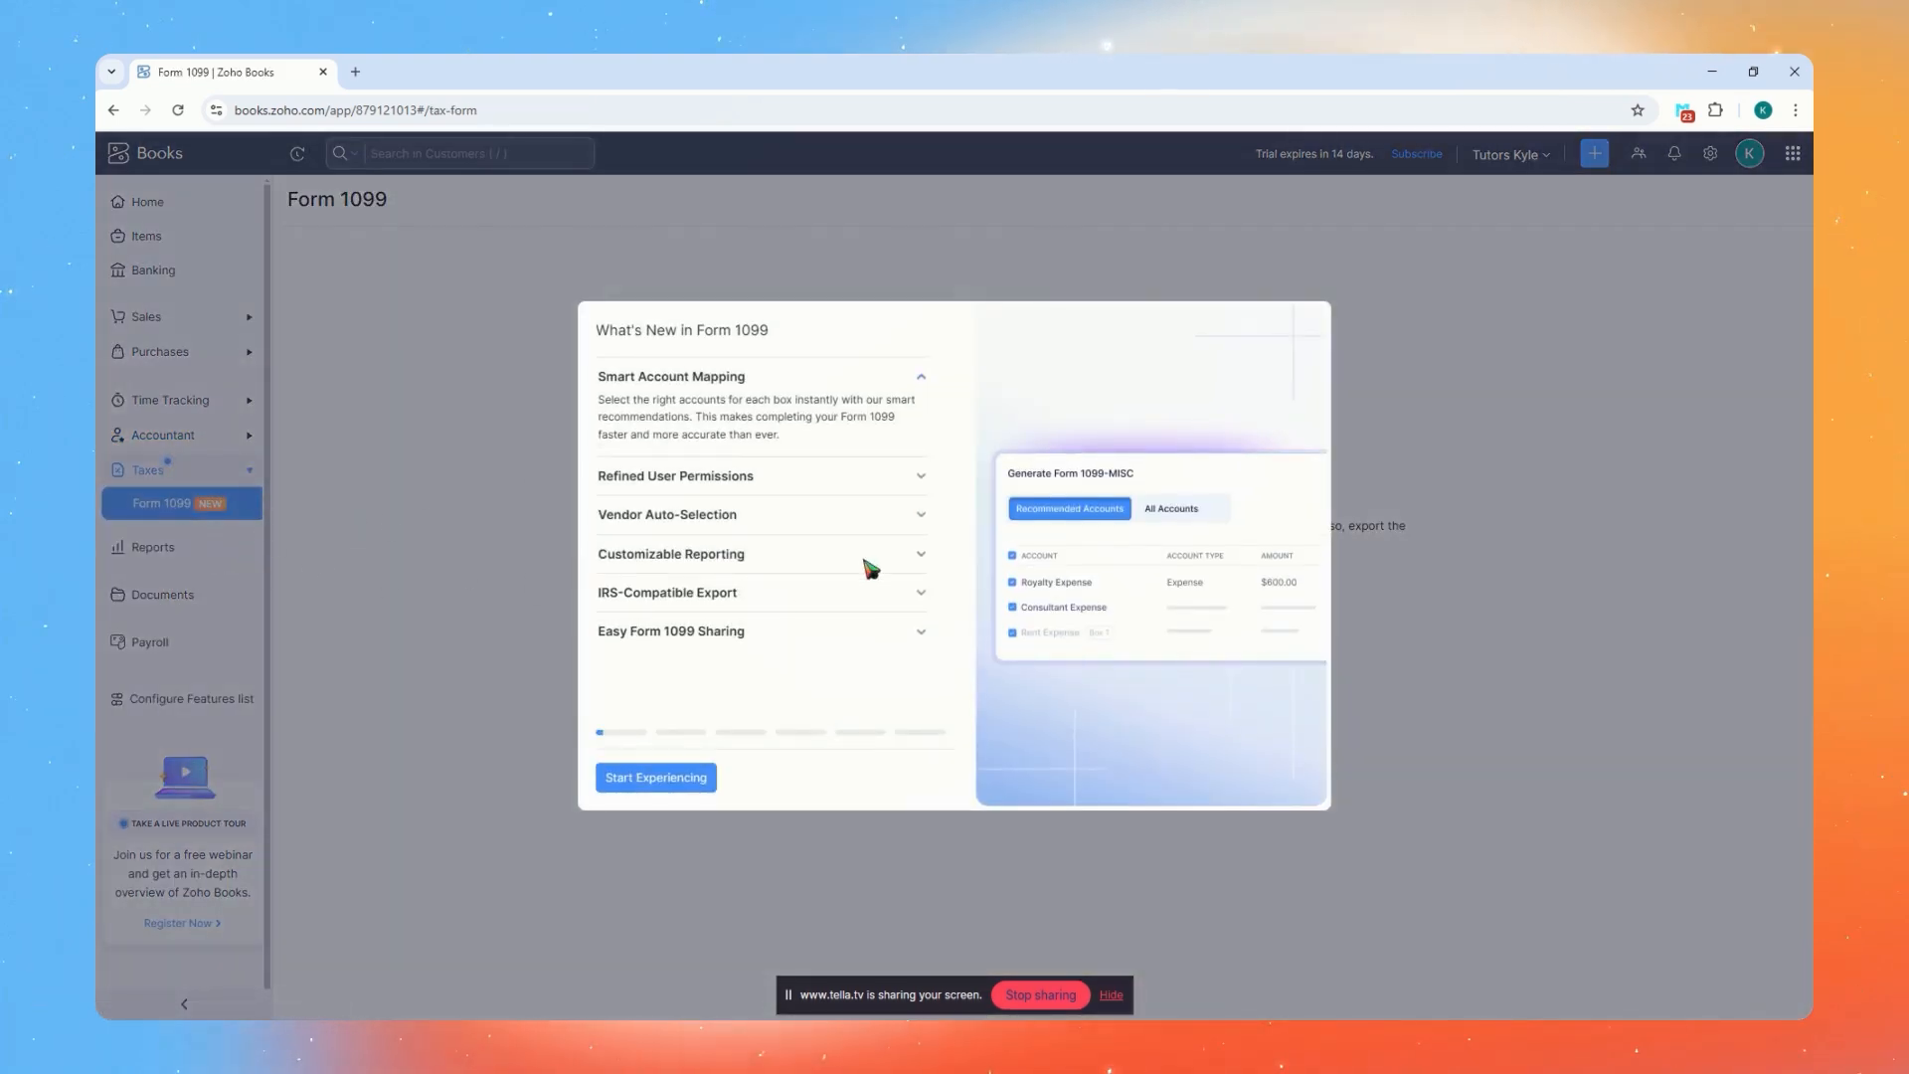
left_click_drag(599, 331, 761, 326)
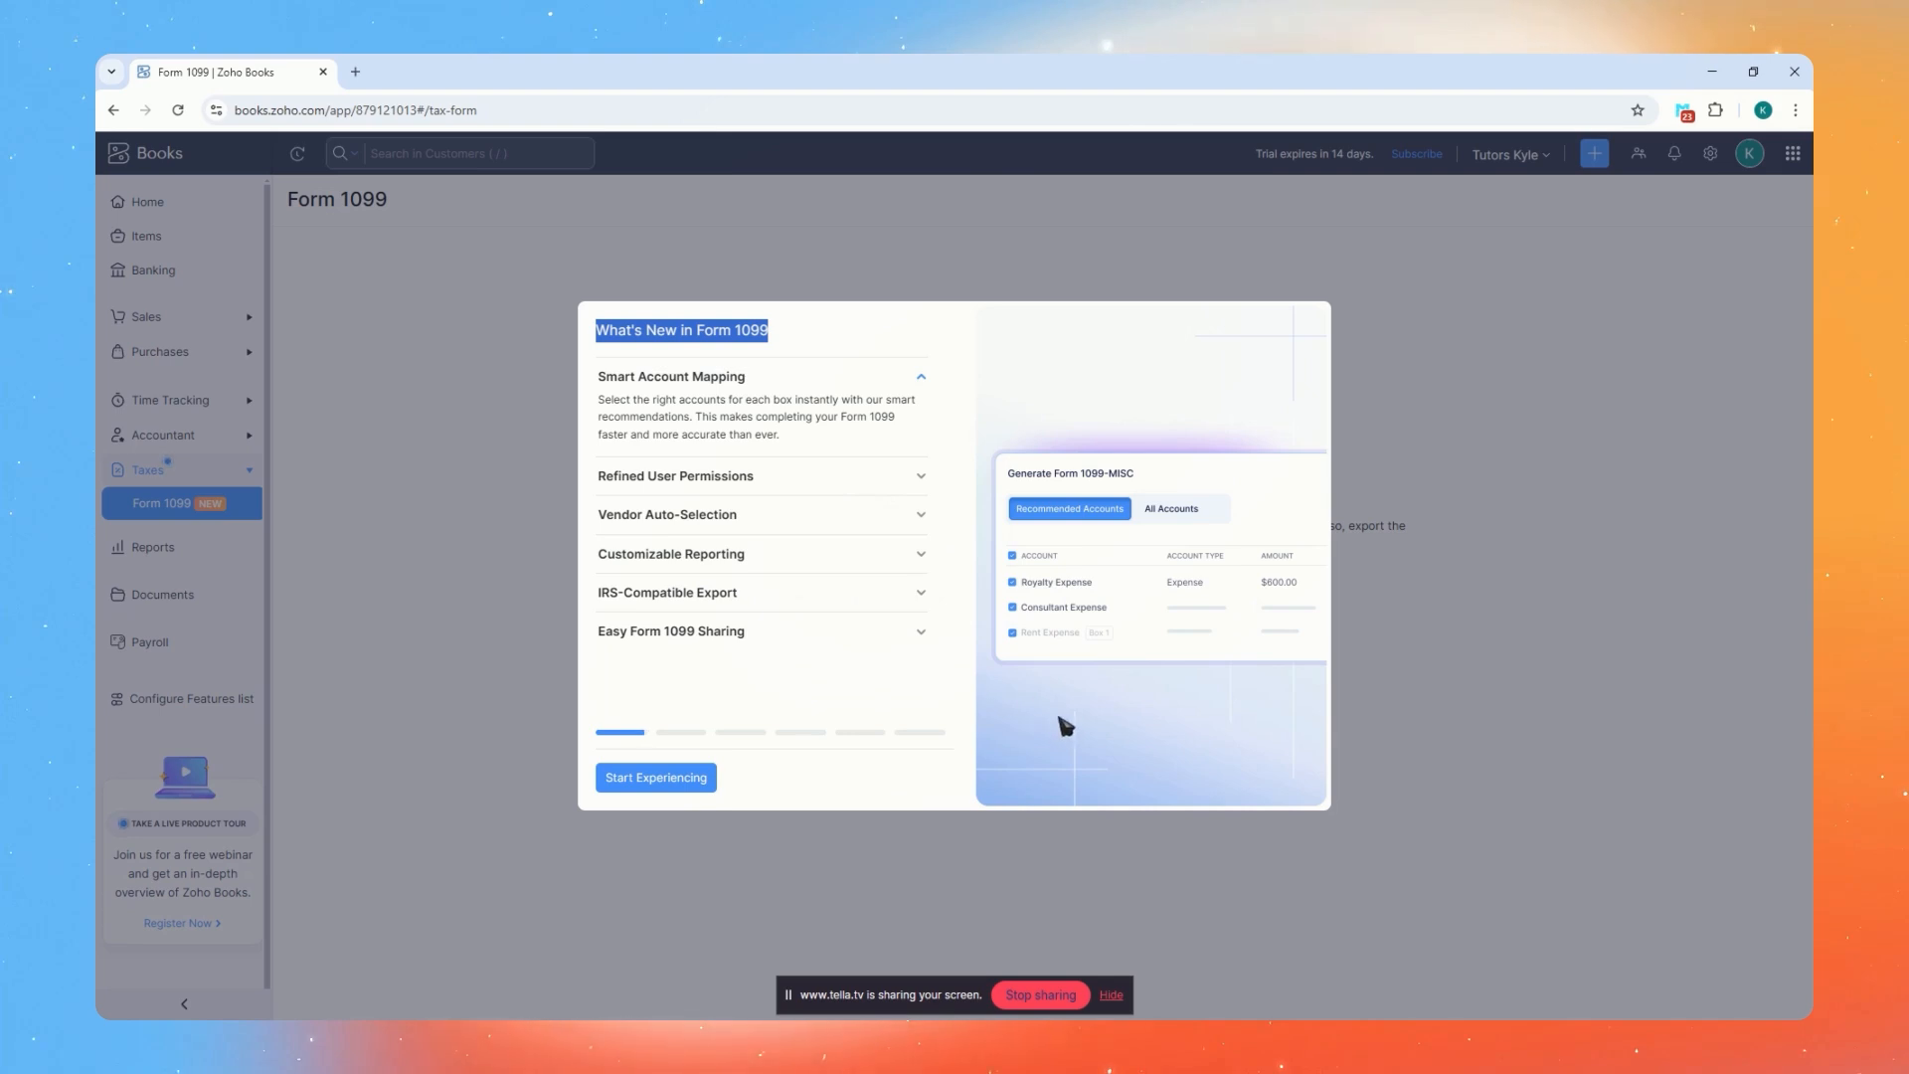
left_click(807, 513)
left_click(814, 556)
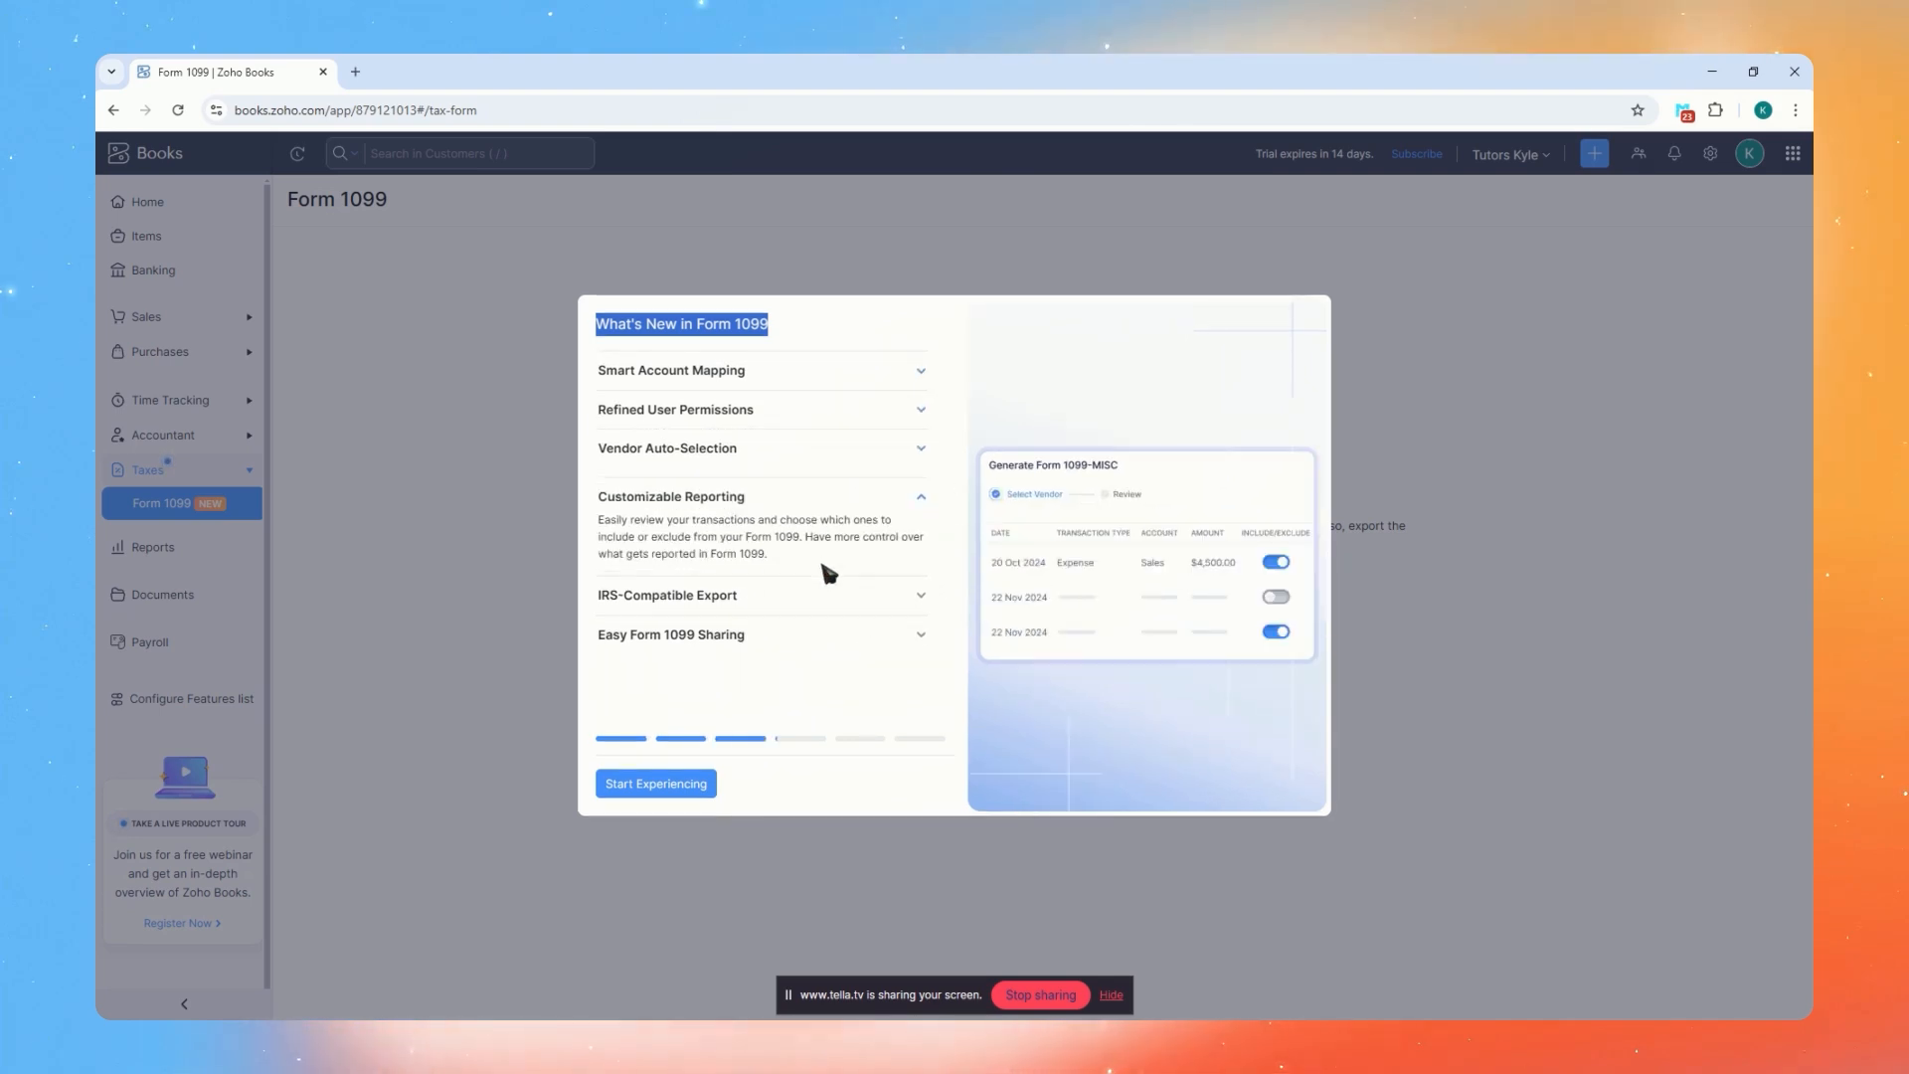
left_click(783, 594)
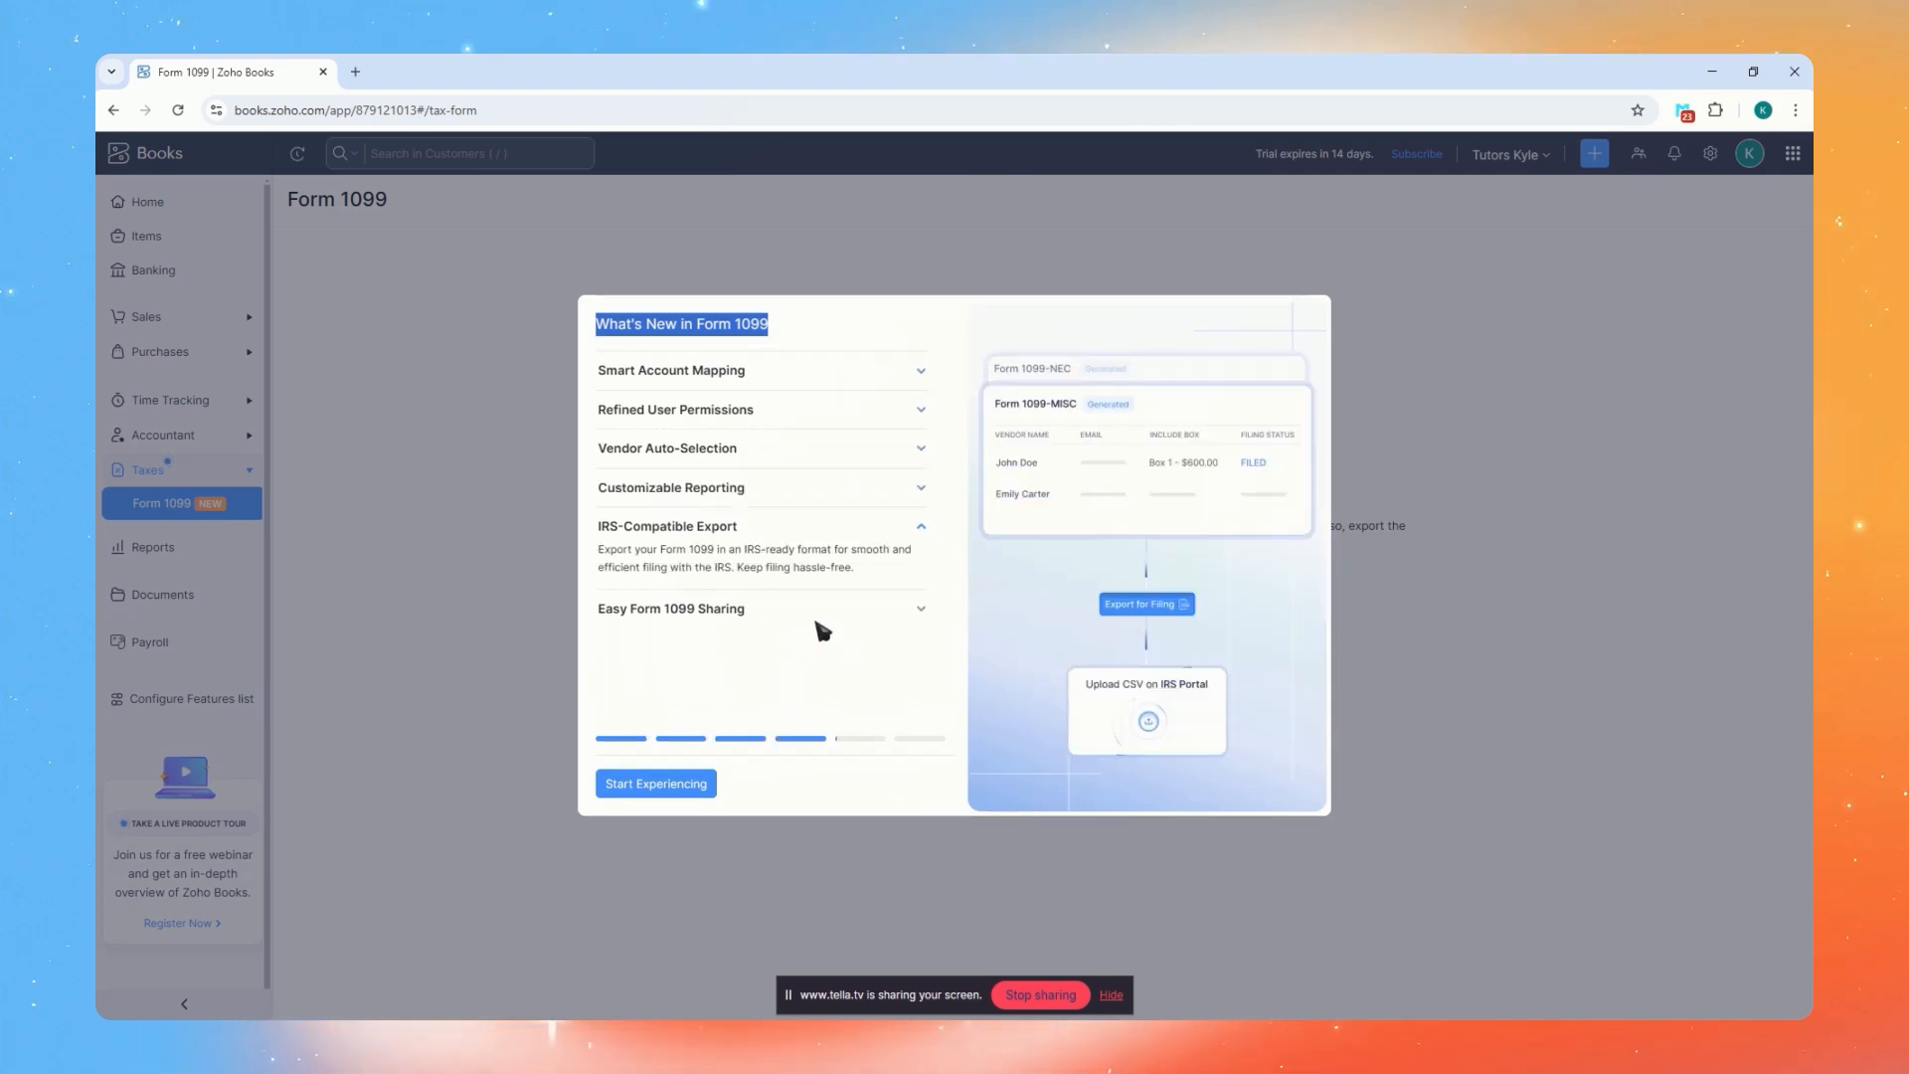
left_click(693, 786)
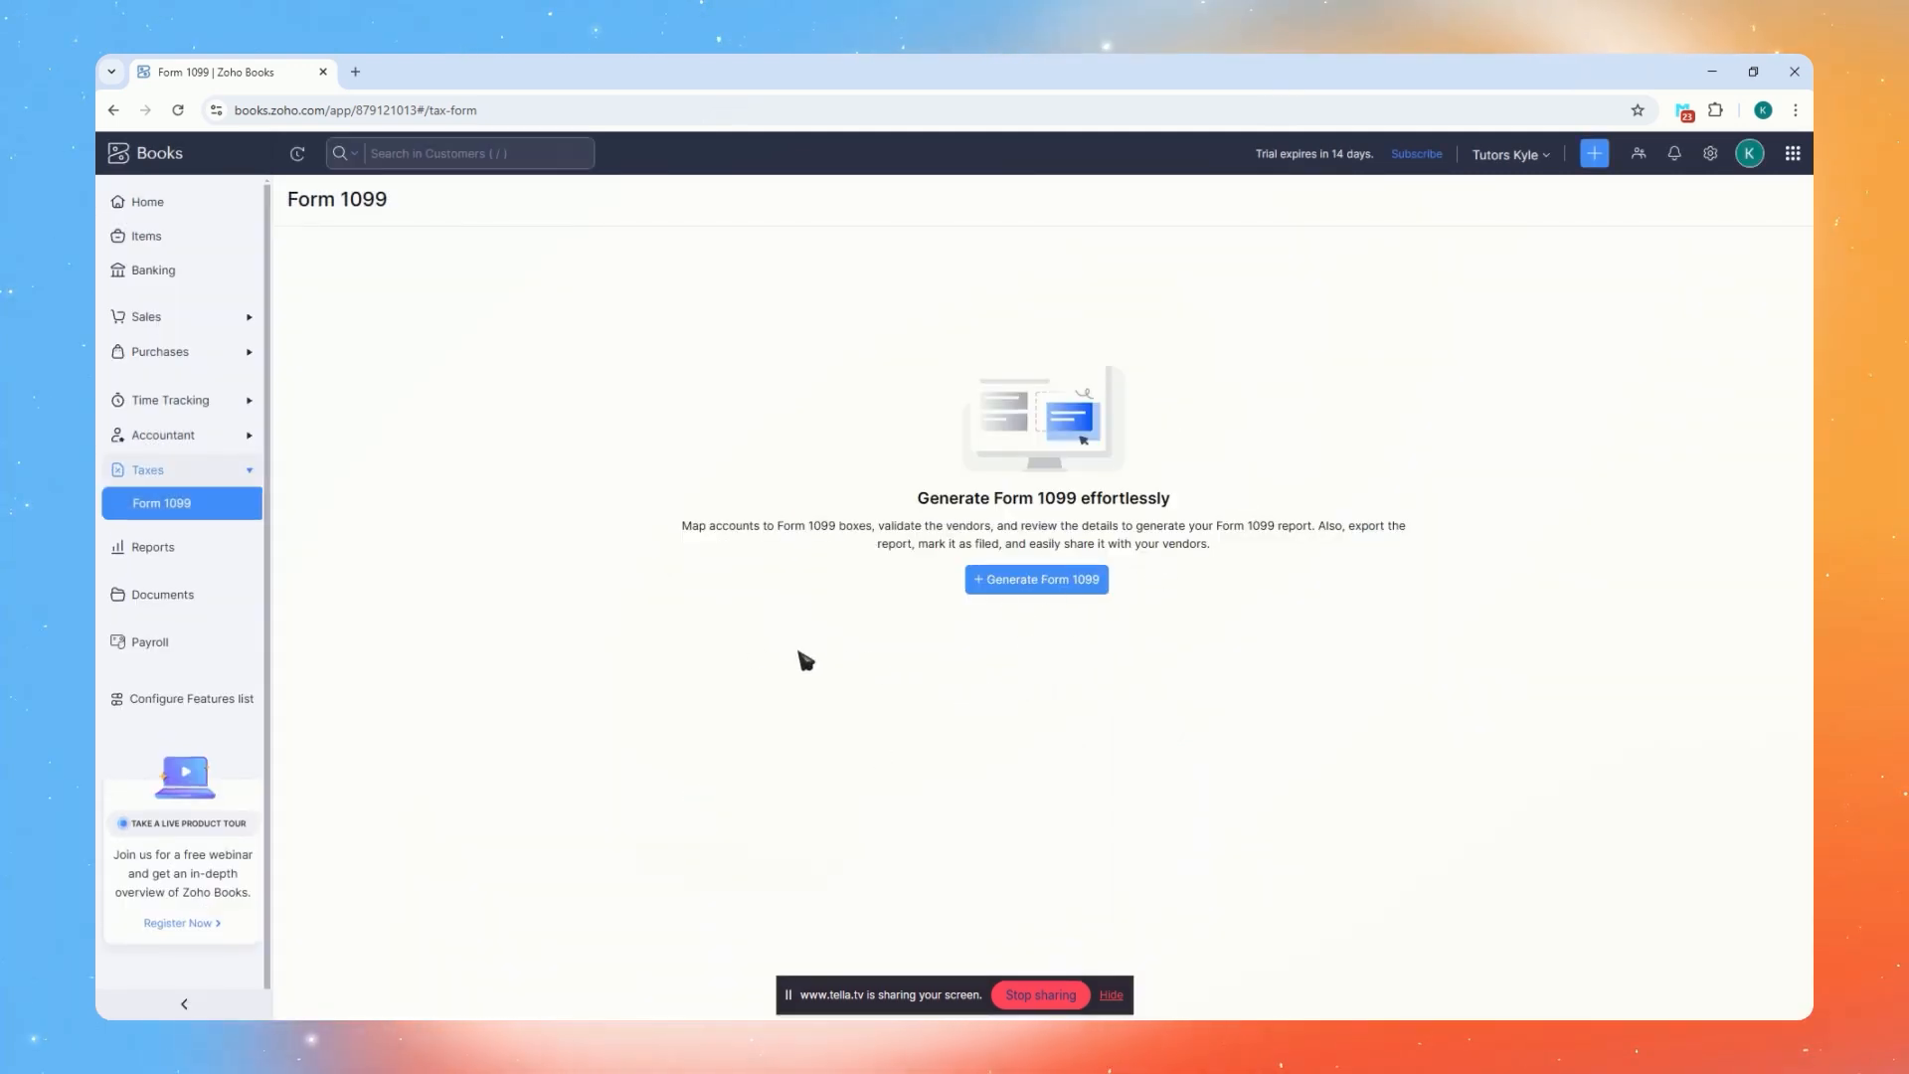
Look through the available report categories in the Reports Center, including business overview, sales and receivables
left_click(188, 547)
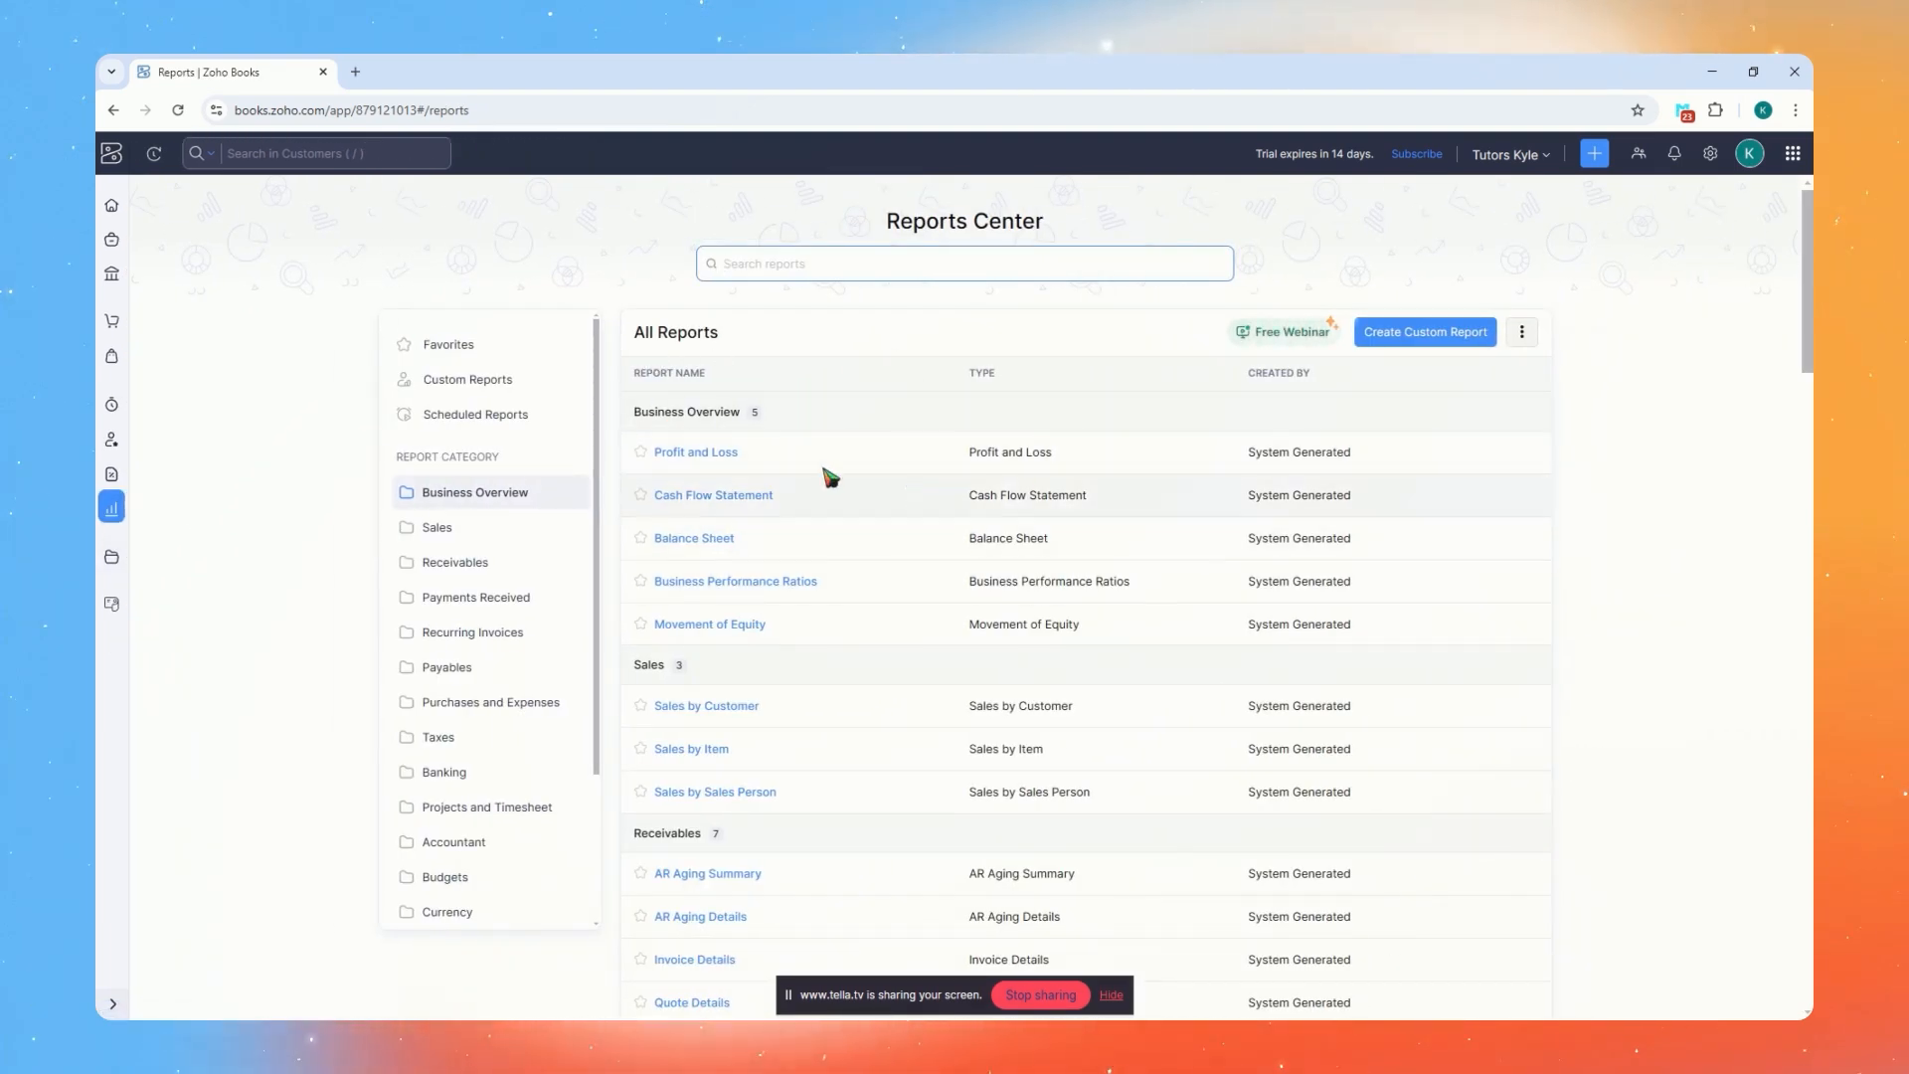
scroll(844, 665, "down", 5)
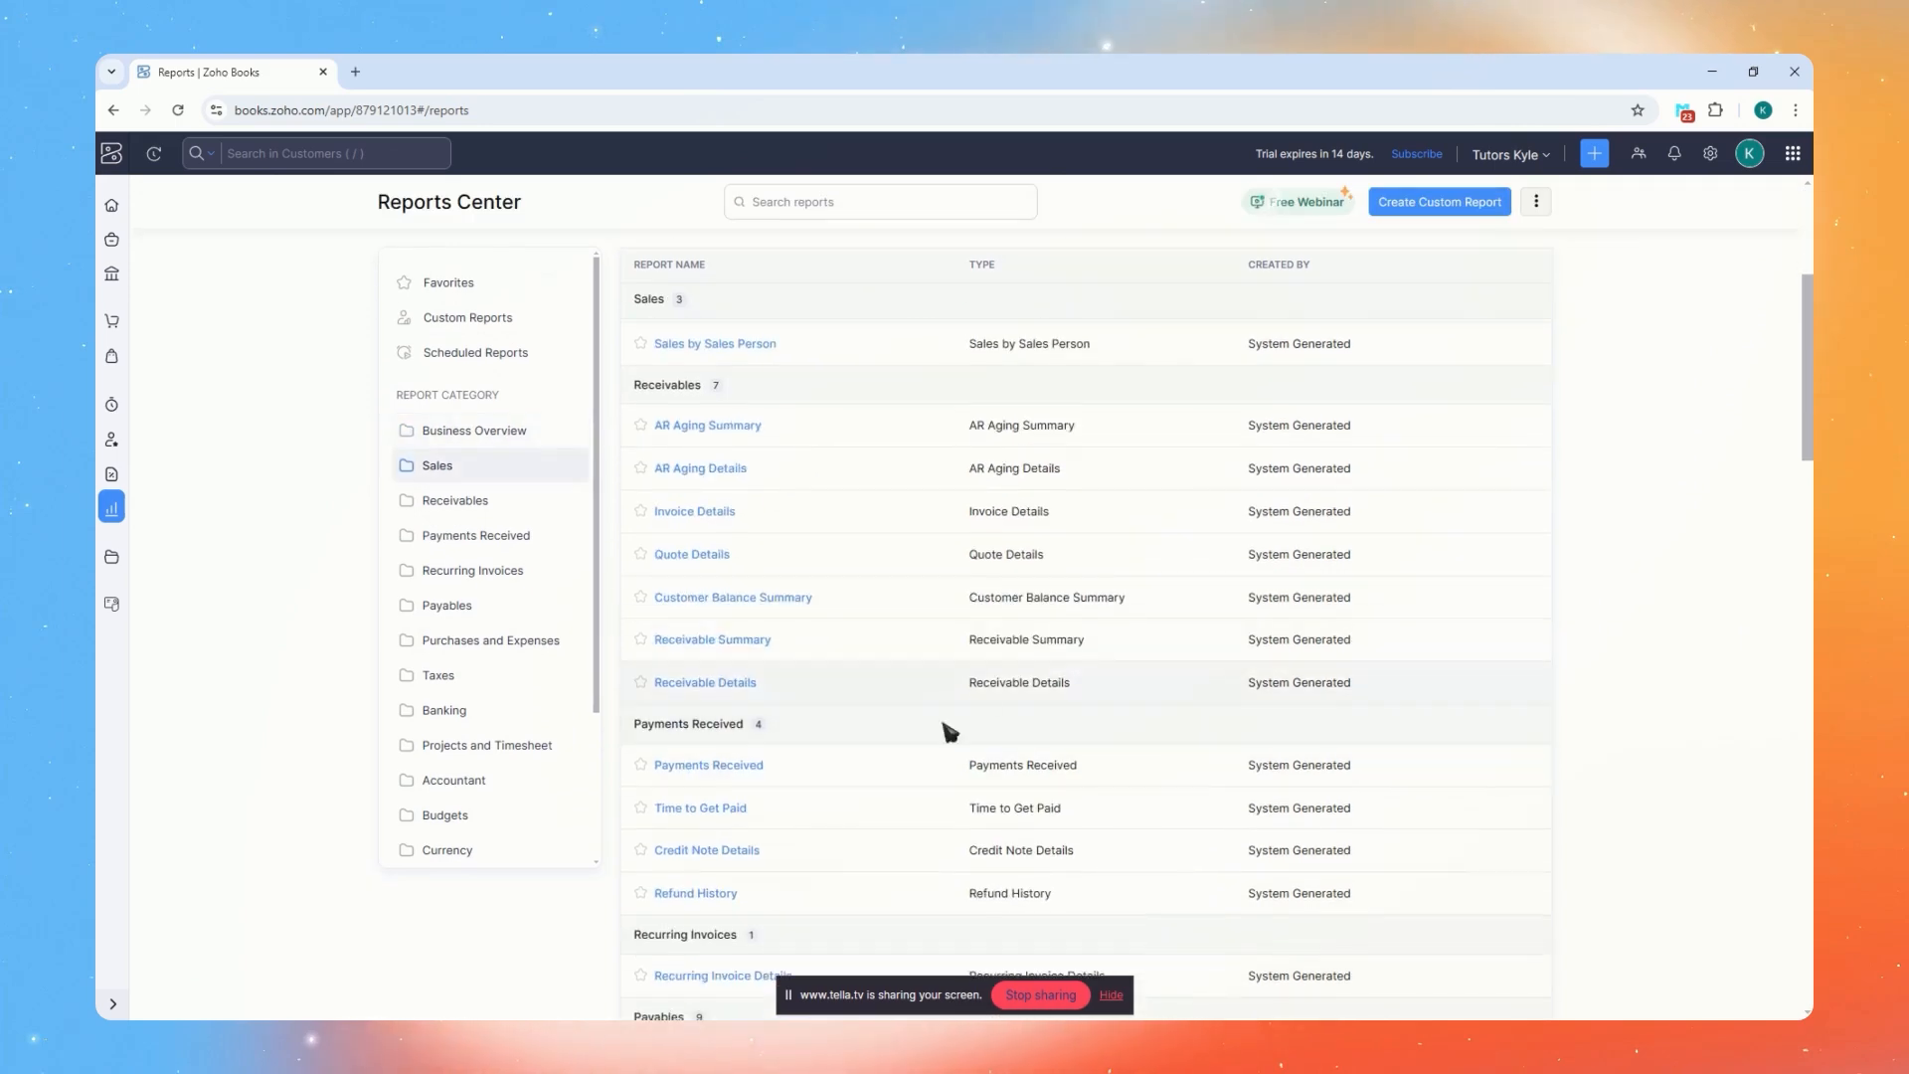
scroll(1052, 676, "down", 4)
scroll(1078, 775, "up", 9)
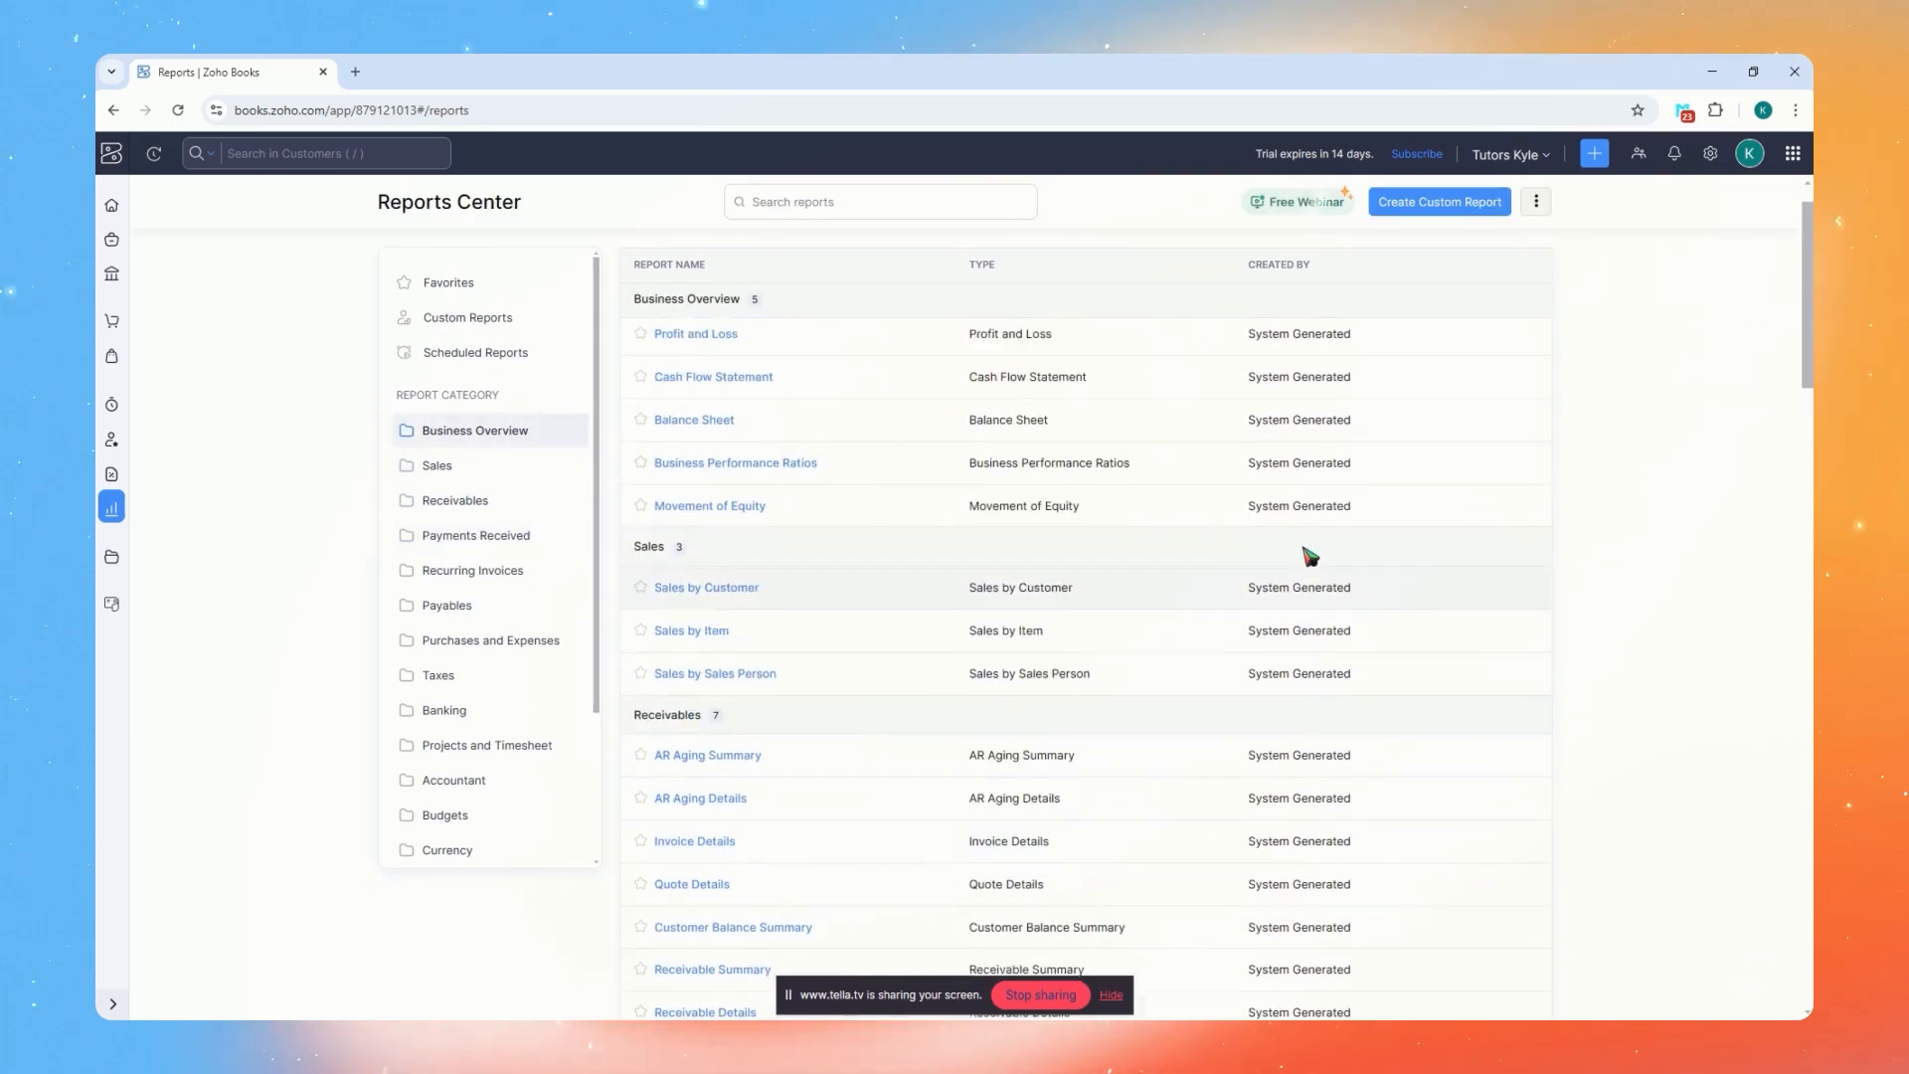
scroll(1310, 556, "up", 1)
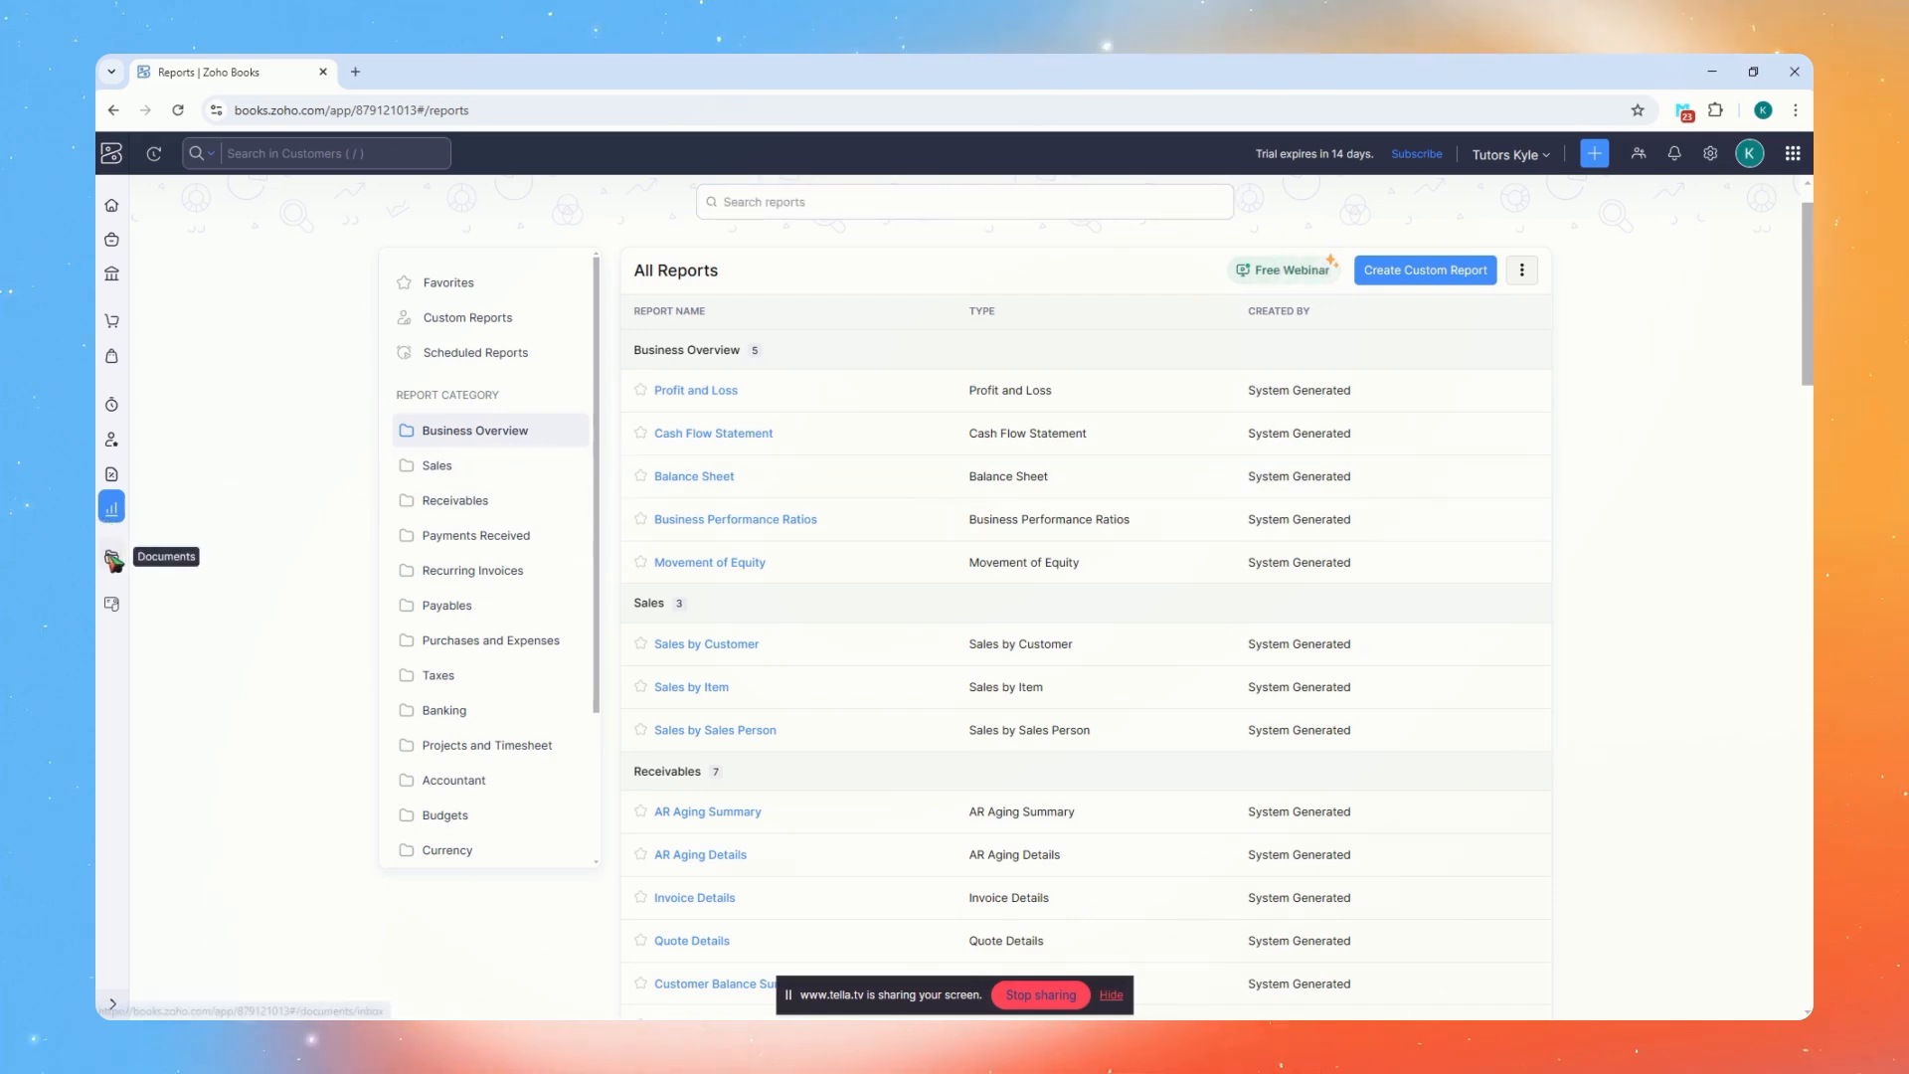
View the files and bank statements inboxes of the documents section and return to the Reports Center
left_click(112, 555)
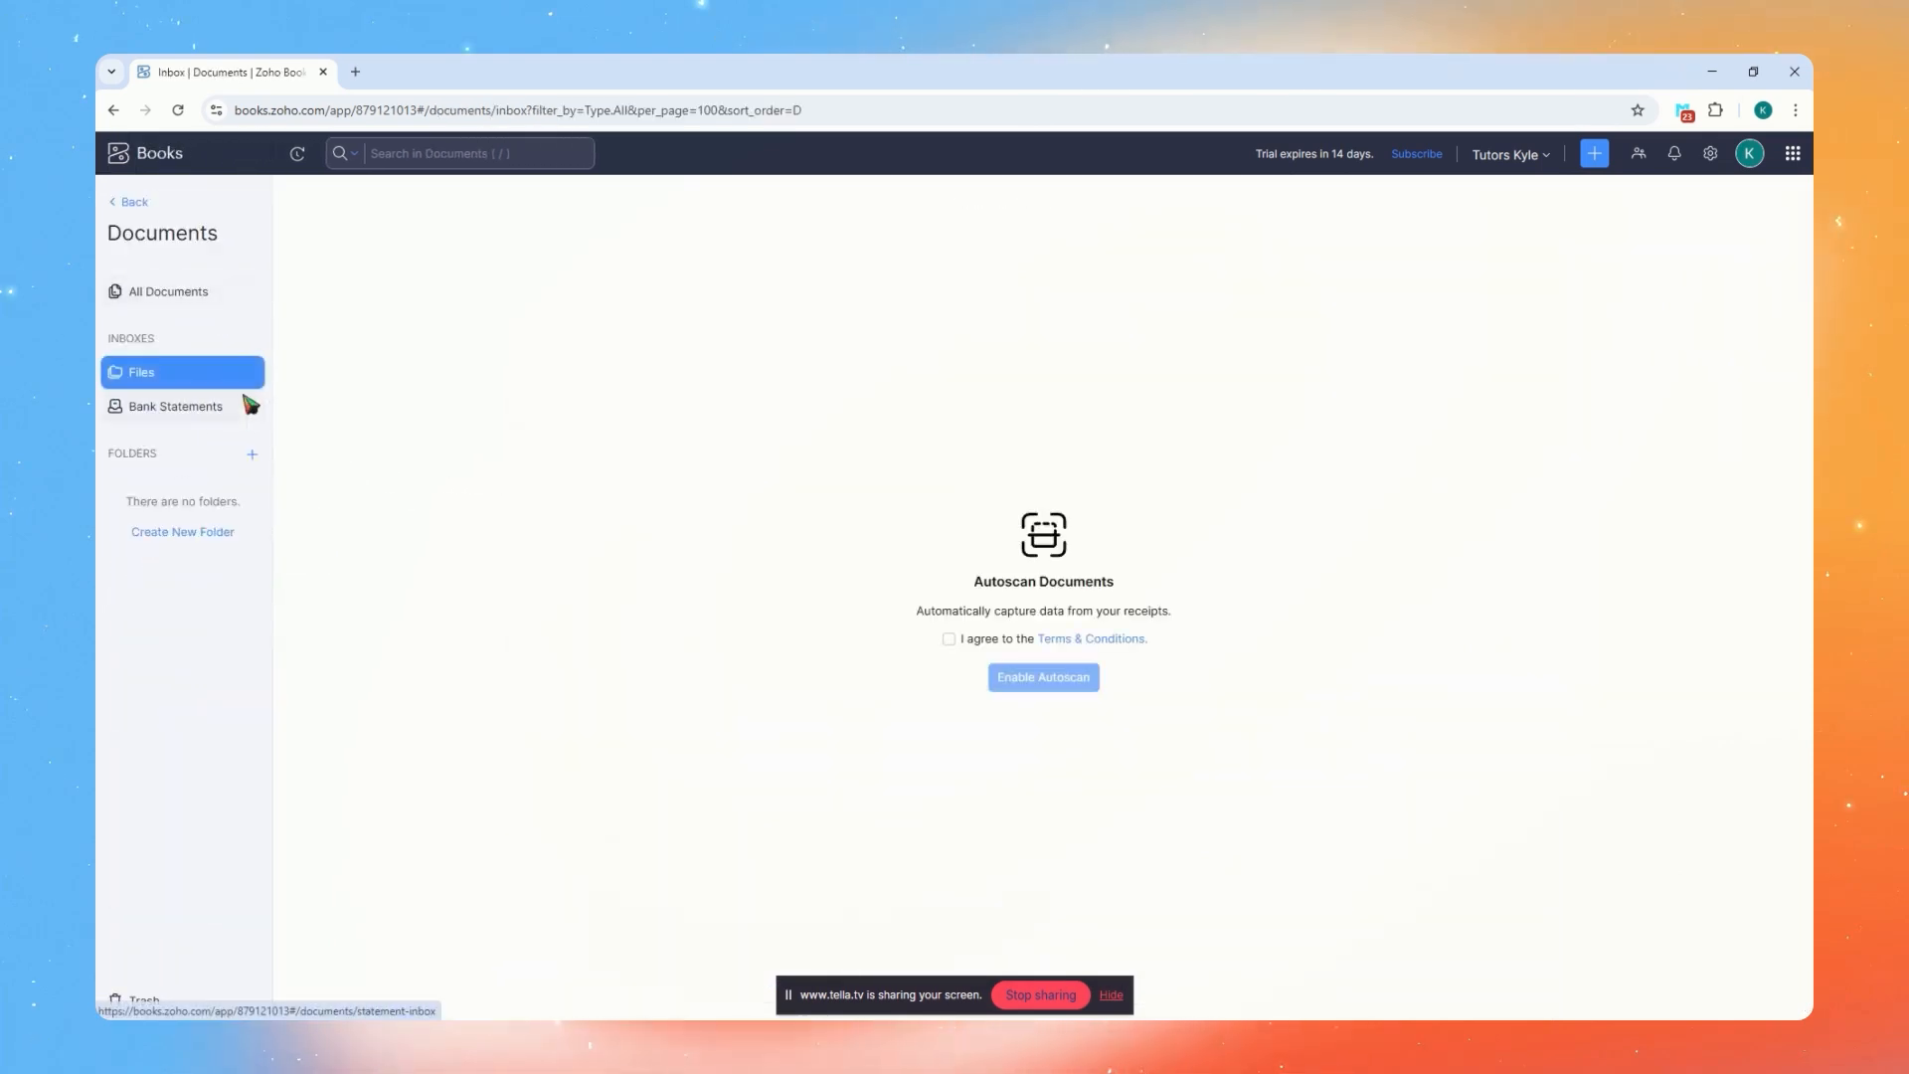
left_click(164, 405)
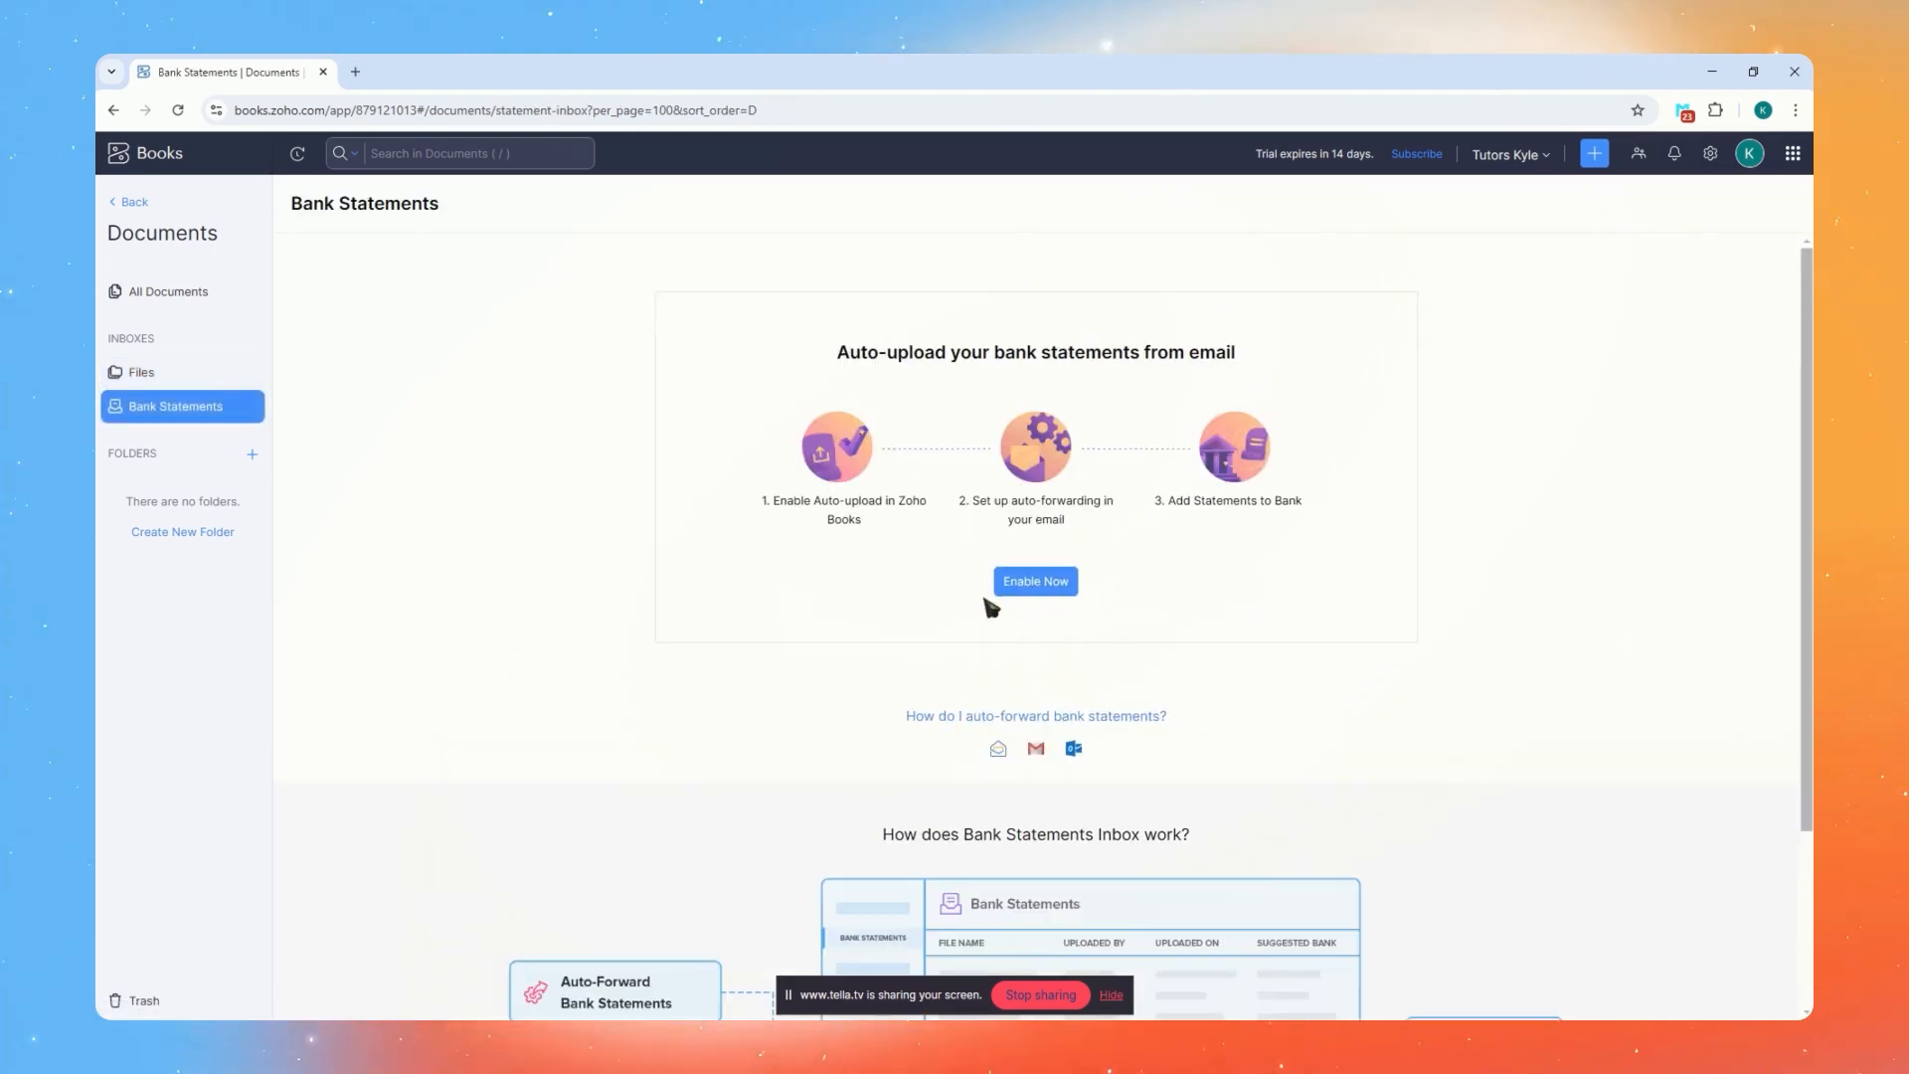
left_click(135, 202)
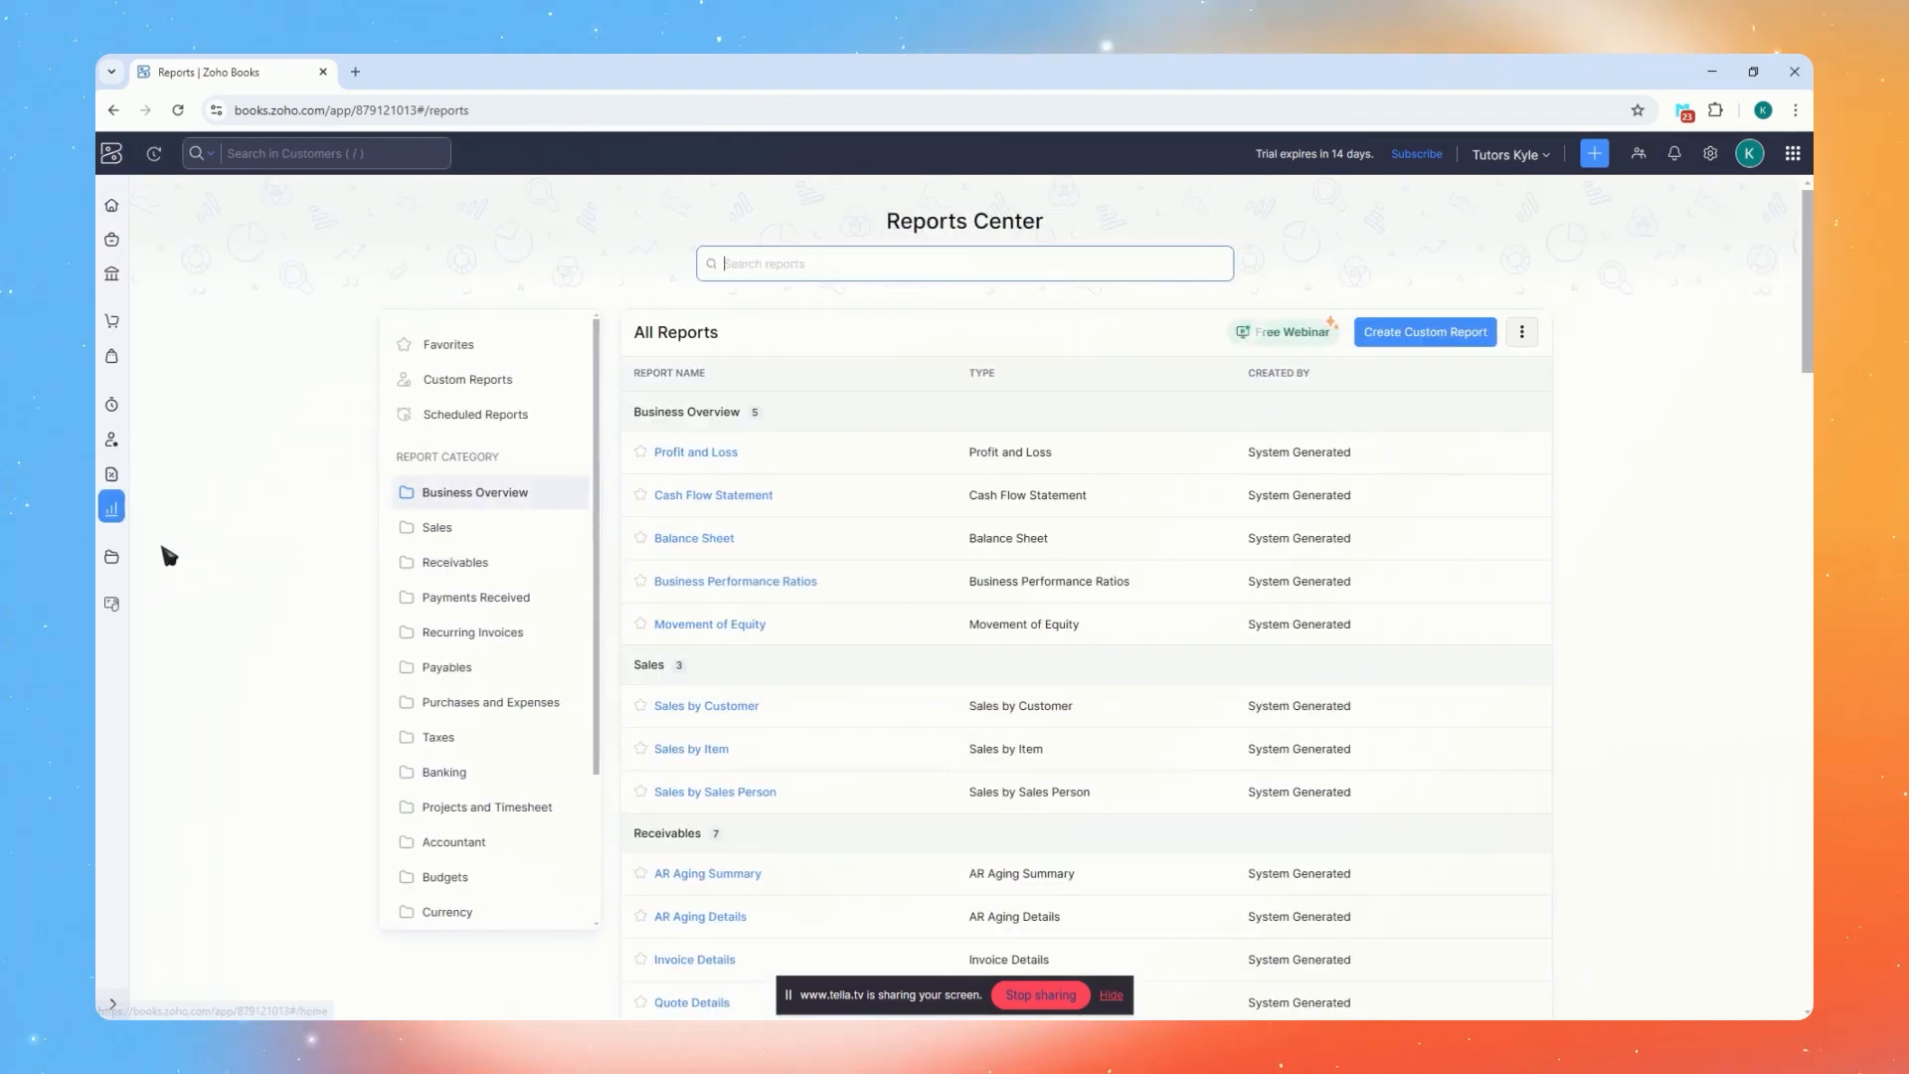
left_click(112, 559)
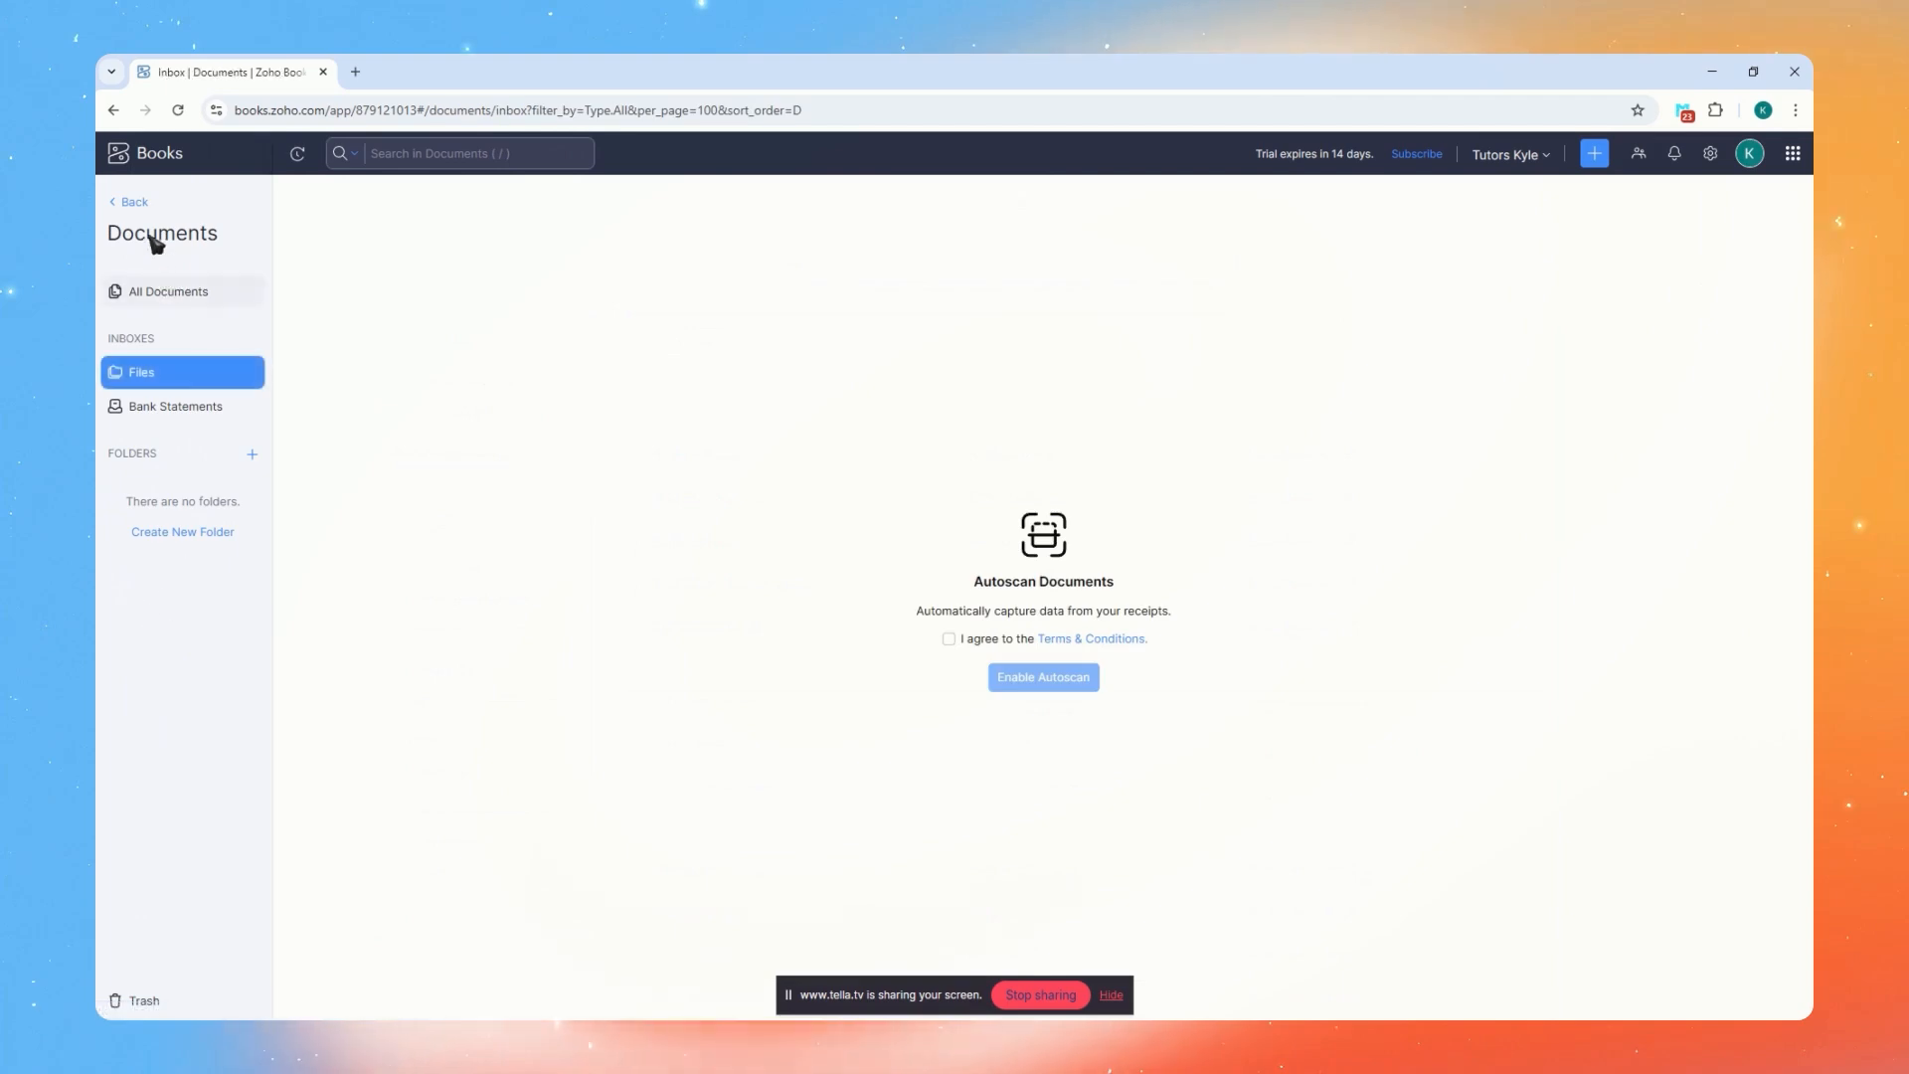
left_click(135, 202)
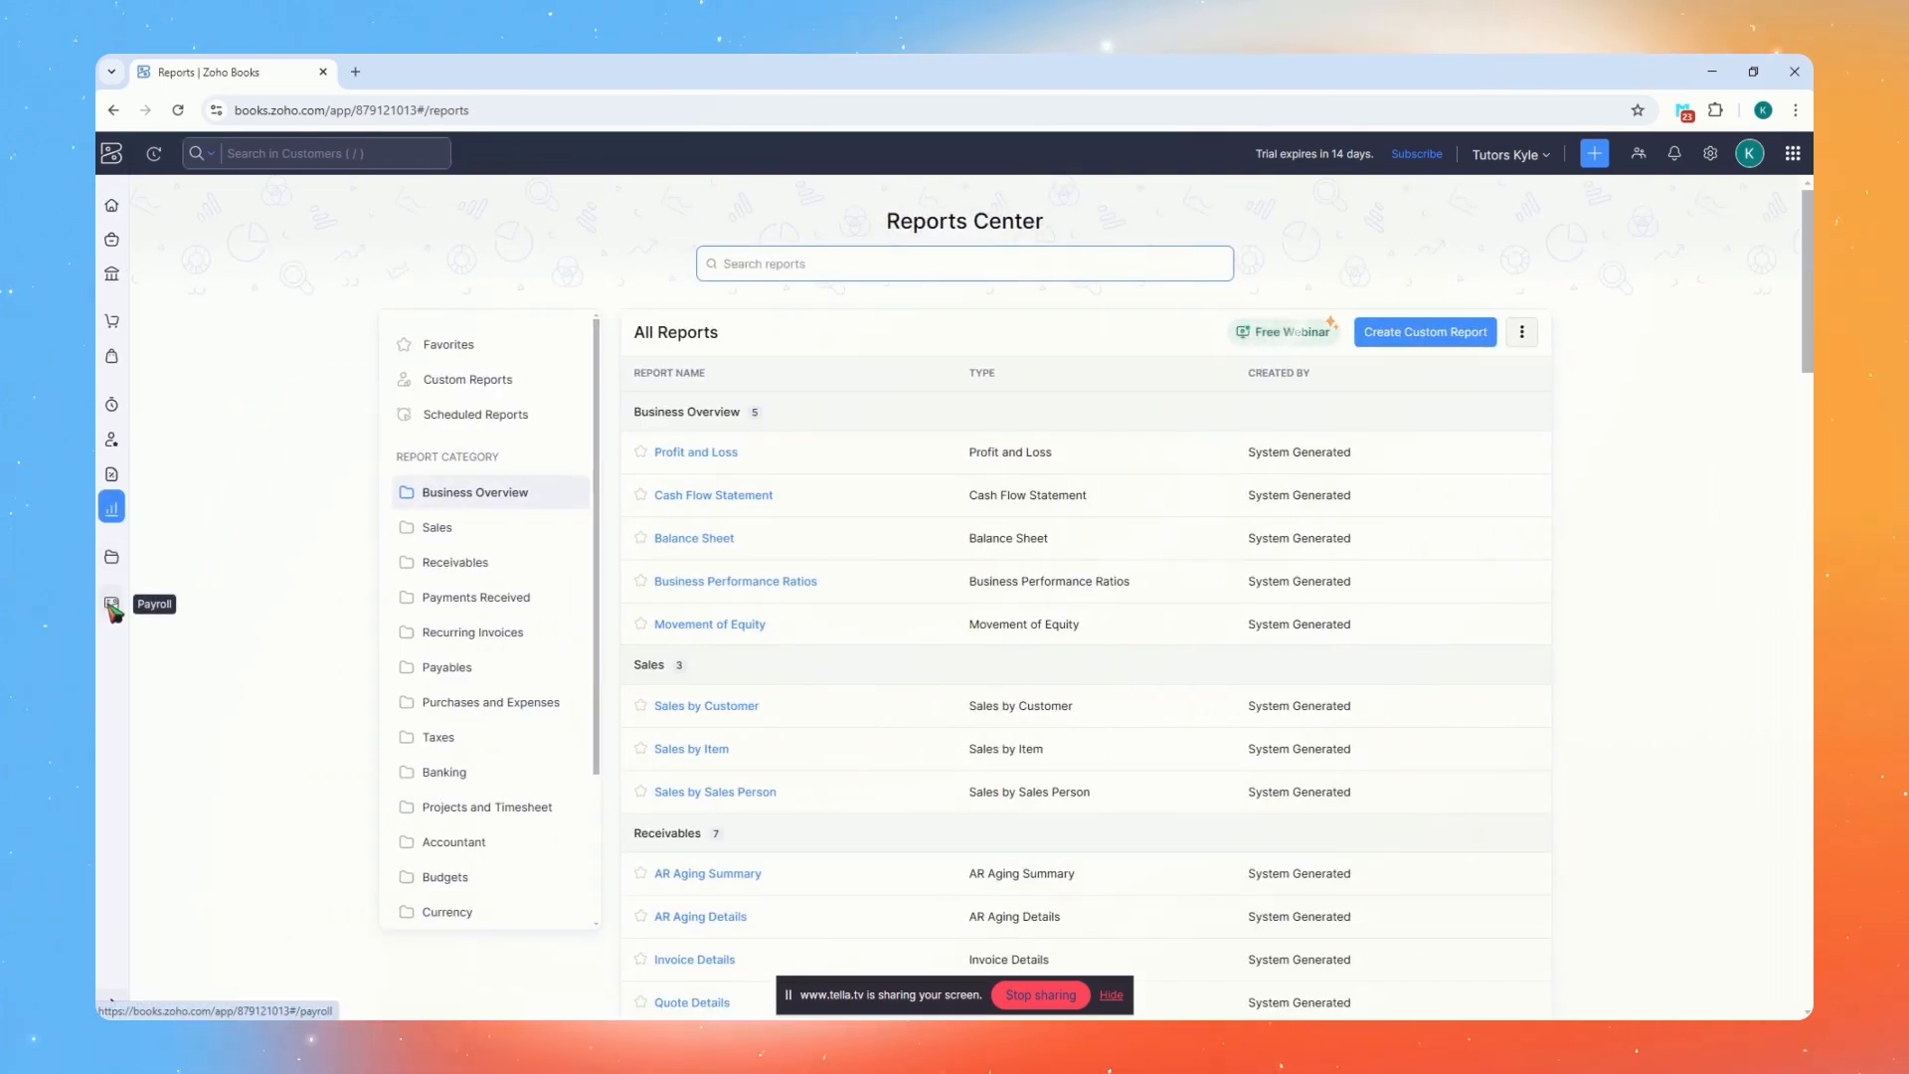
Open the payroll page, enable the Price List, Sales Orders and Purchase Orders modules in the features configuration, and save
left_click(112, 606)
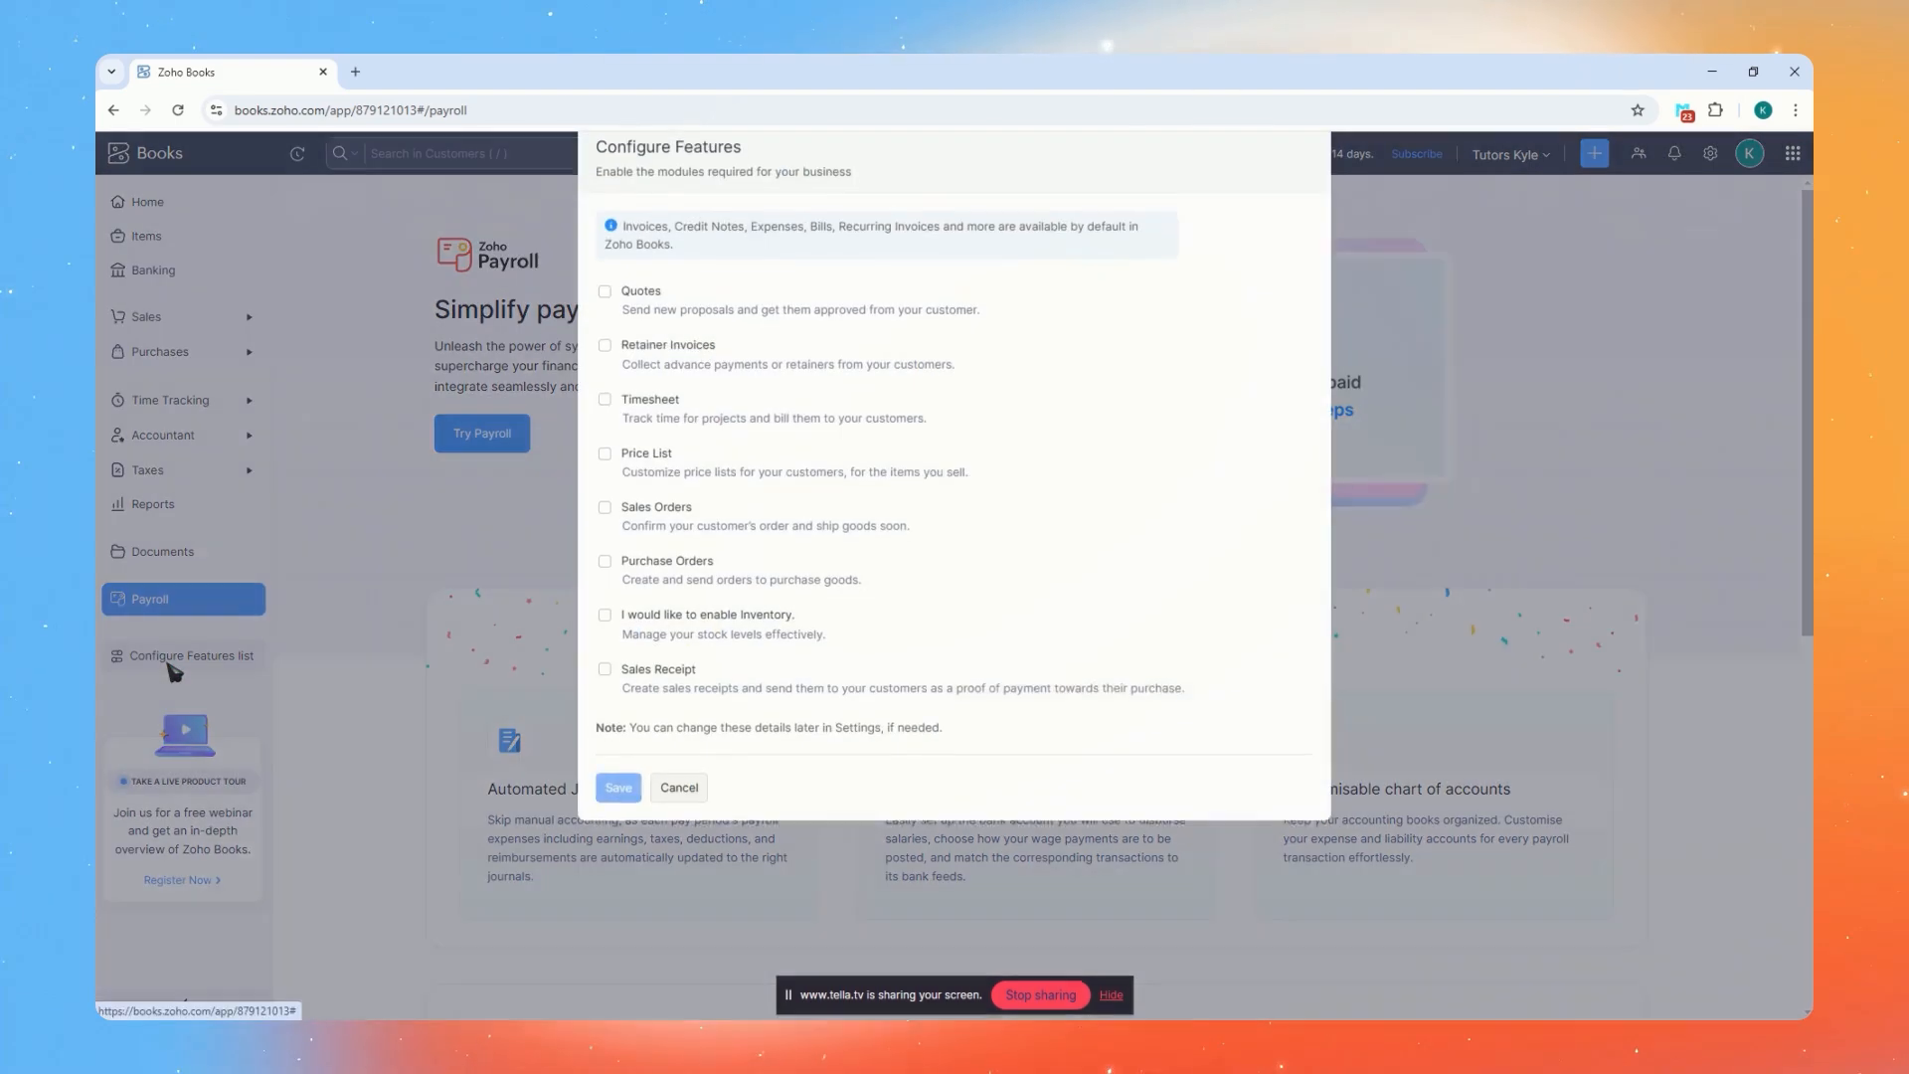
left_click(167, 661)
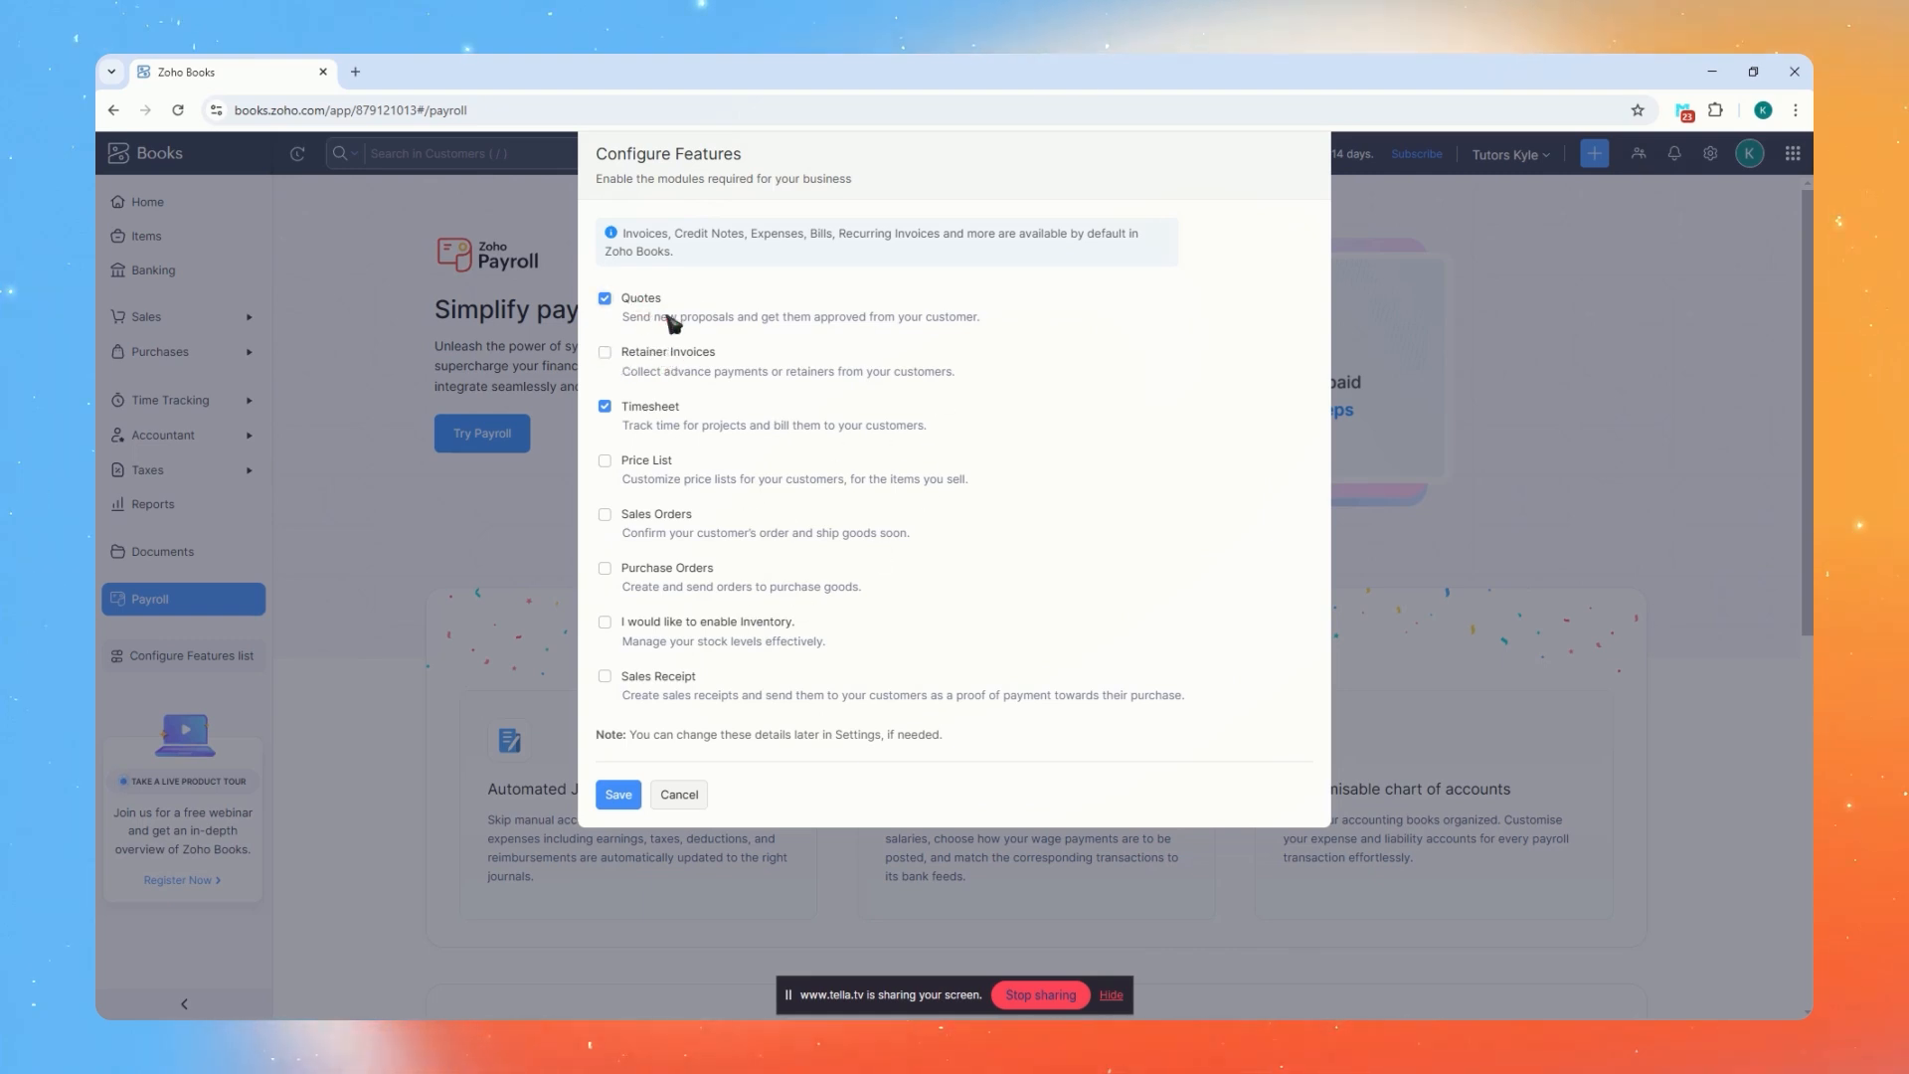
left_click(649, 356)
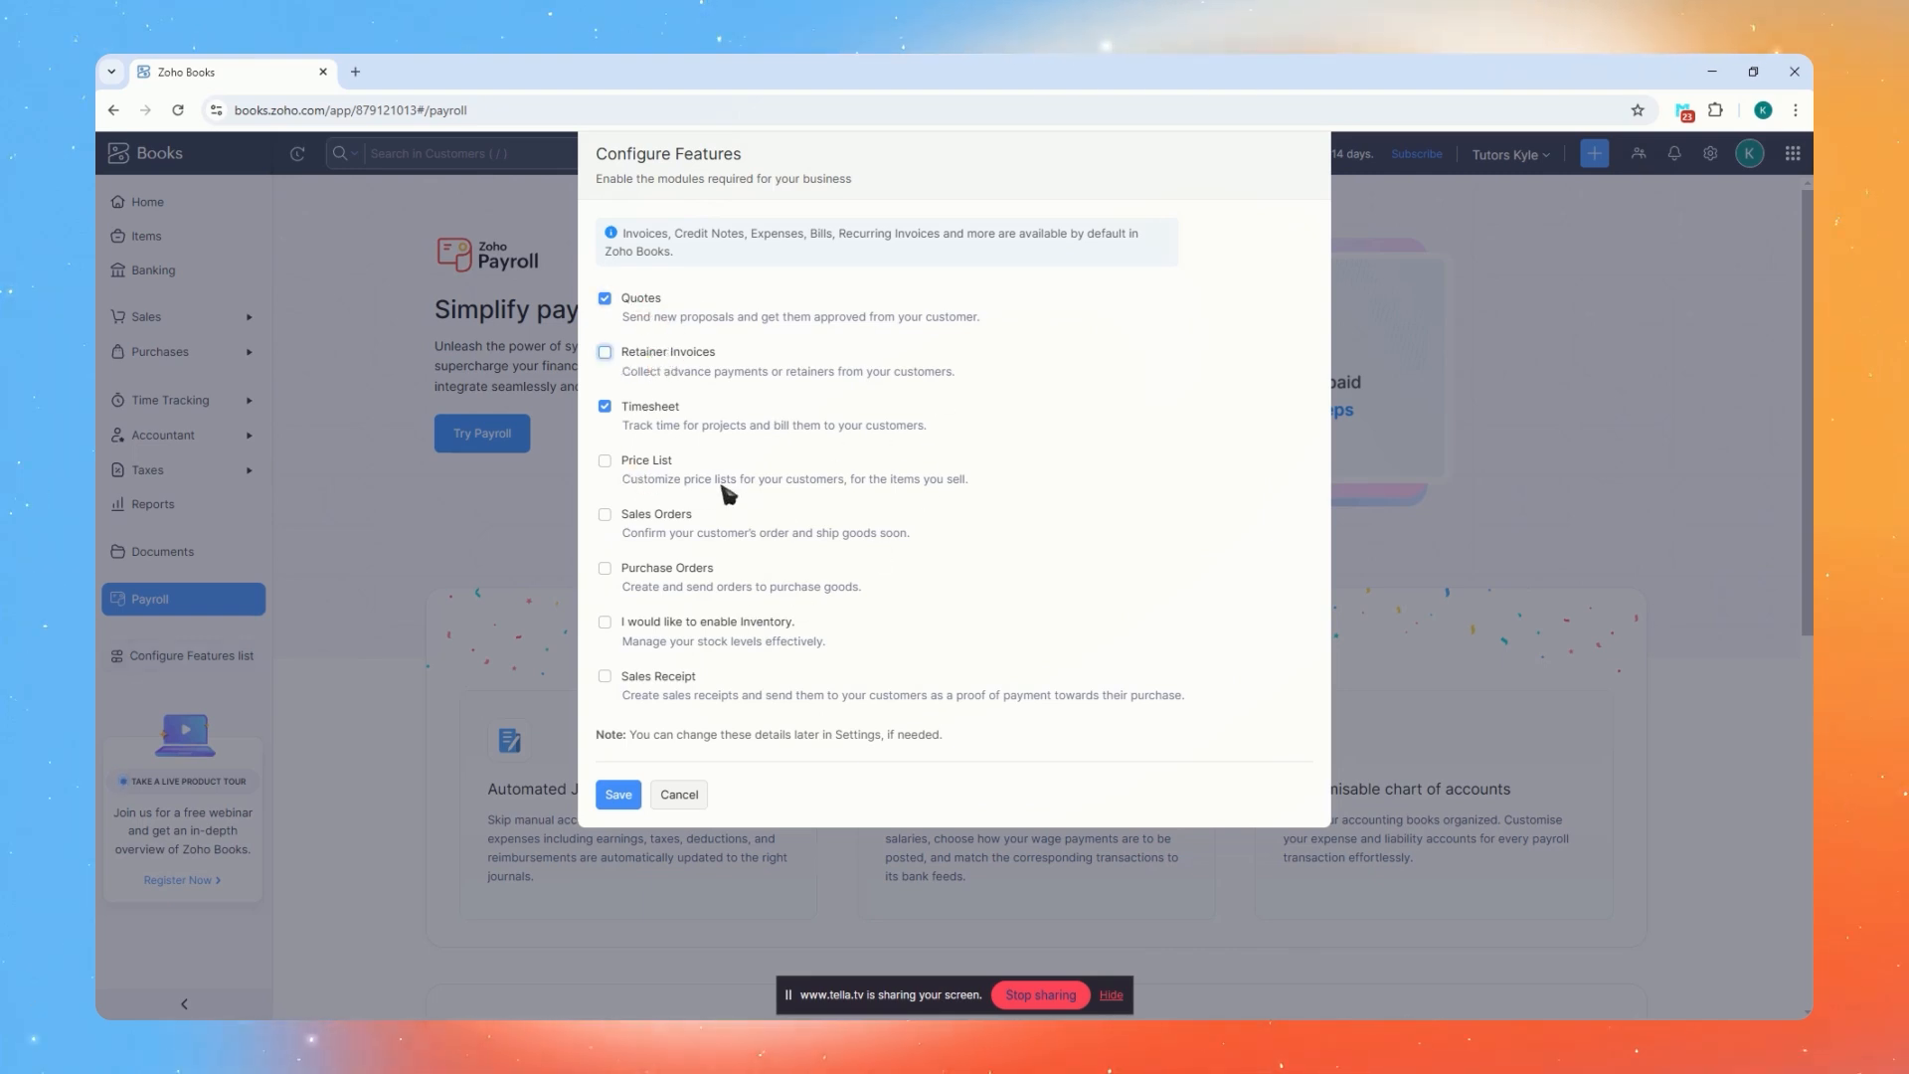
left_click(630, 469)
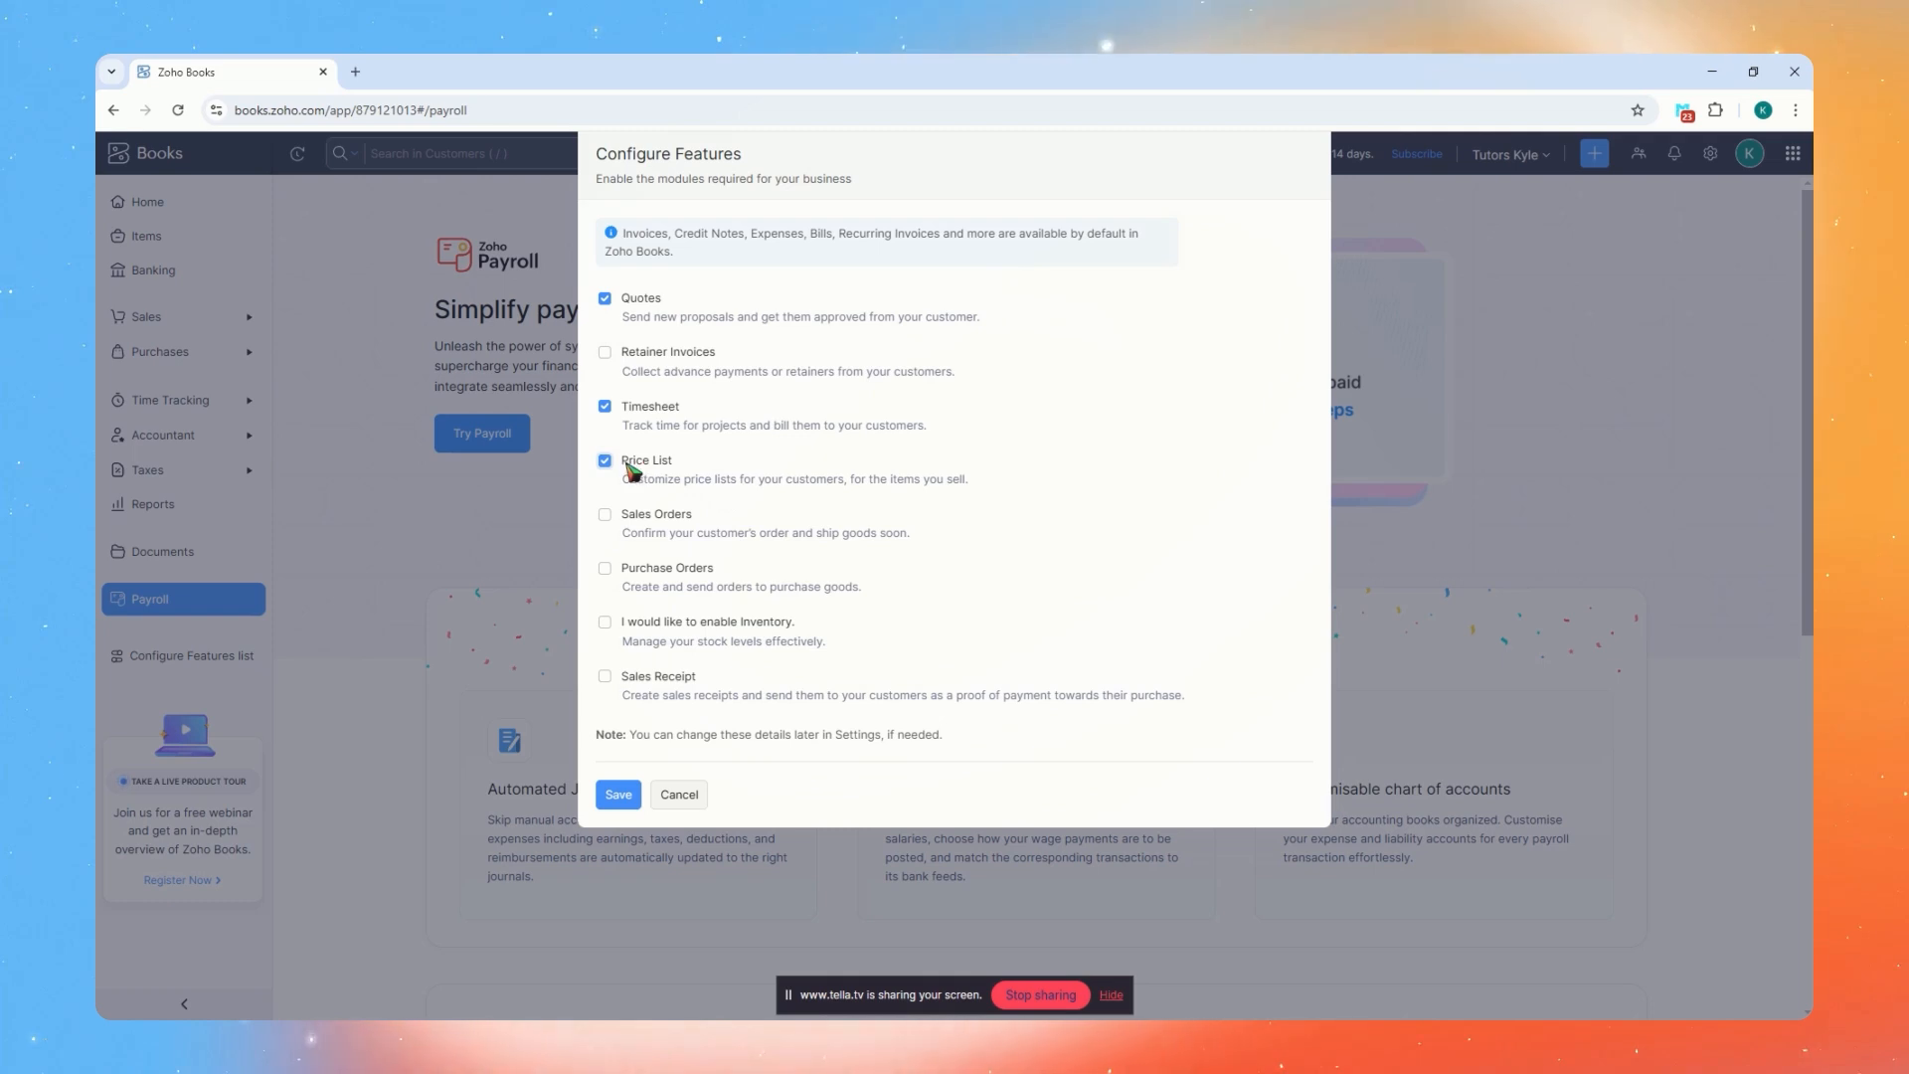
left_click(724, 588)
left_click(621, 804)
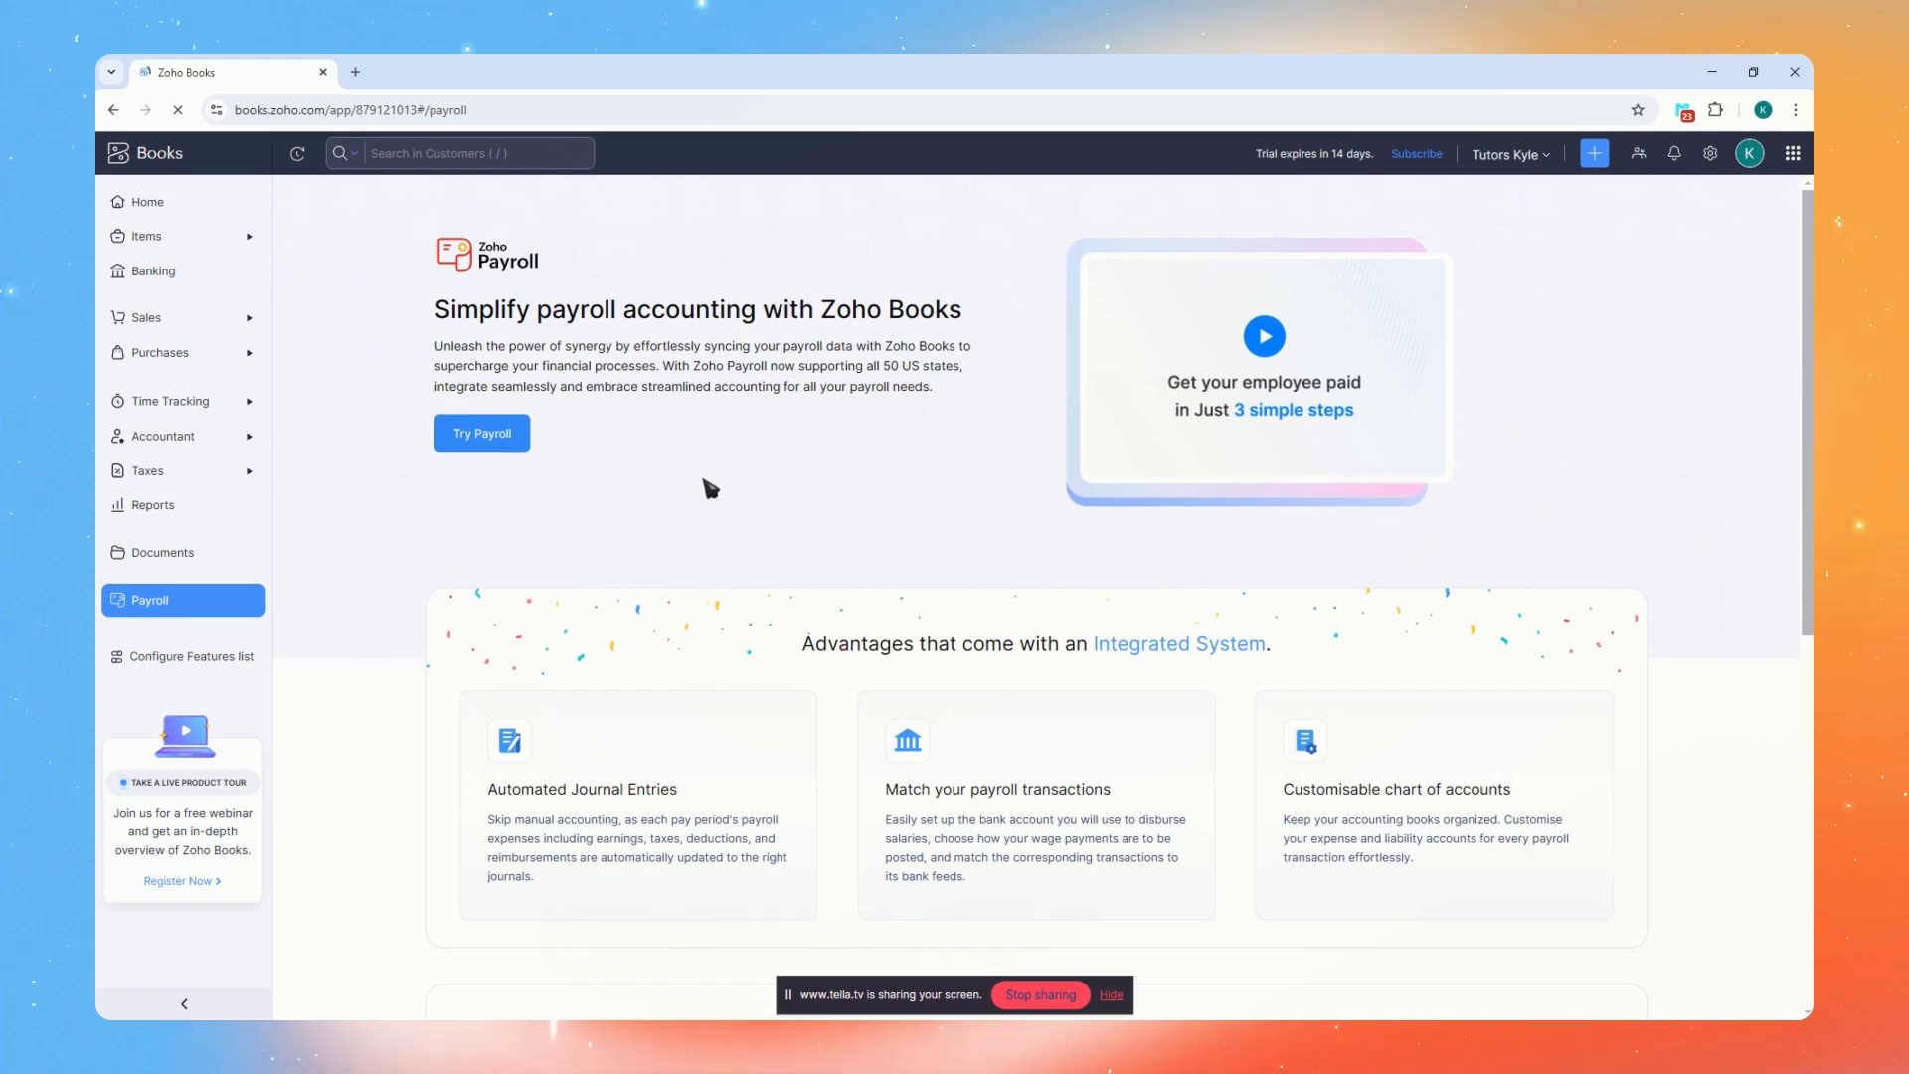
Look through the payroll page's overview of integration advantages and payroll features
scroll(1014, 656, "down", 10)
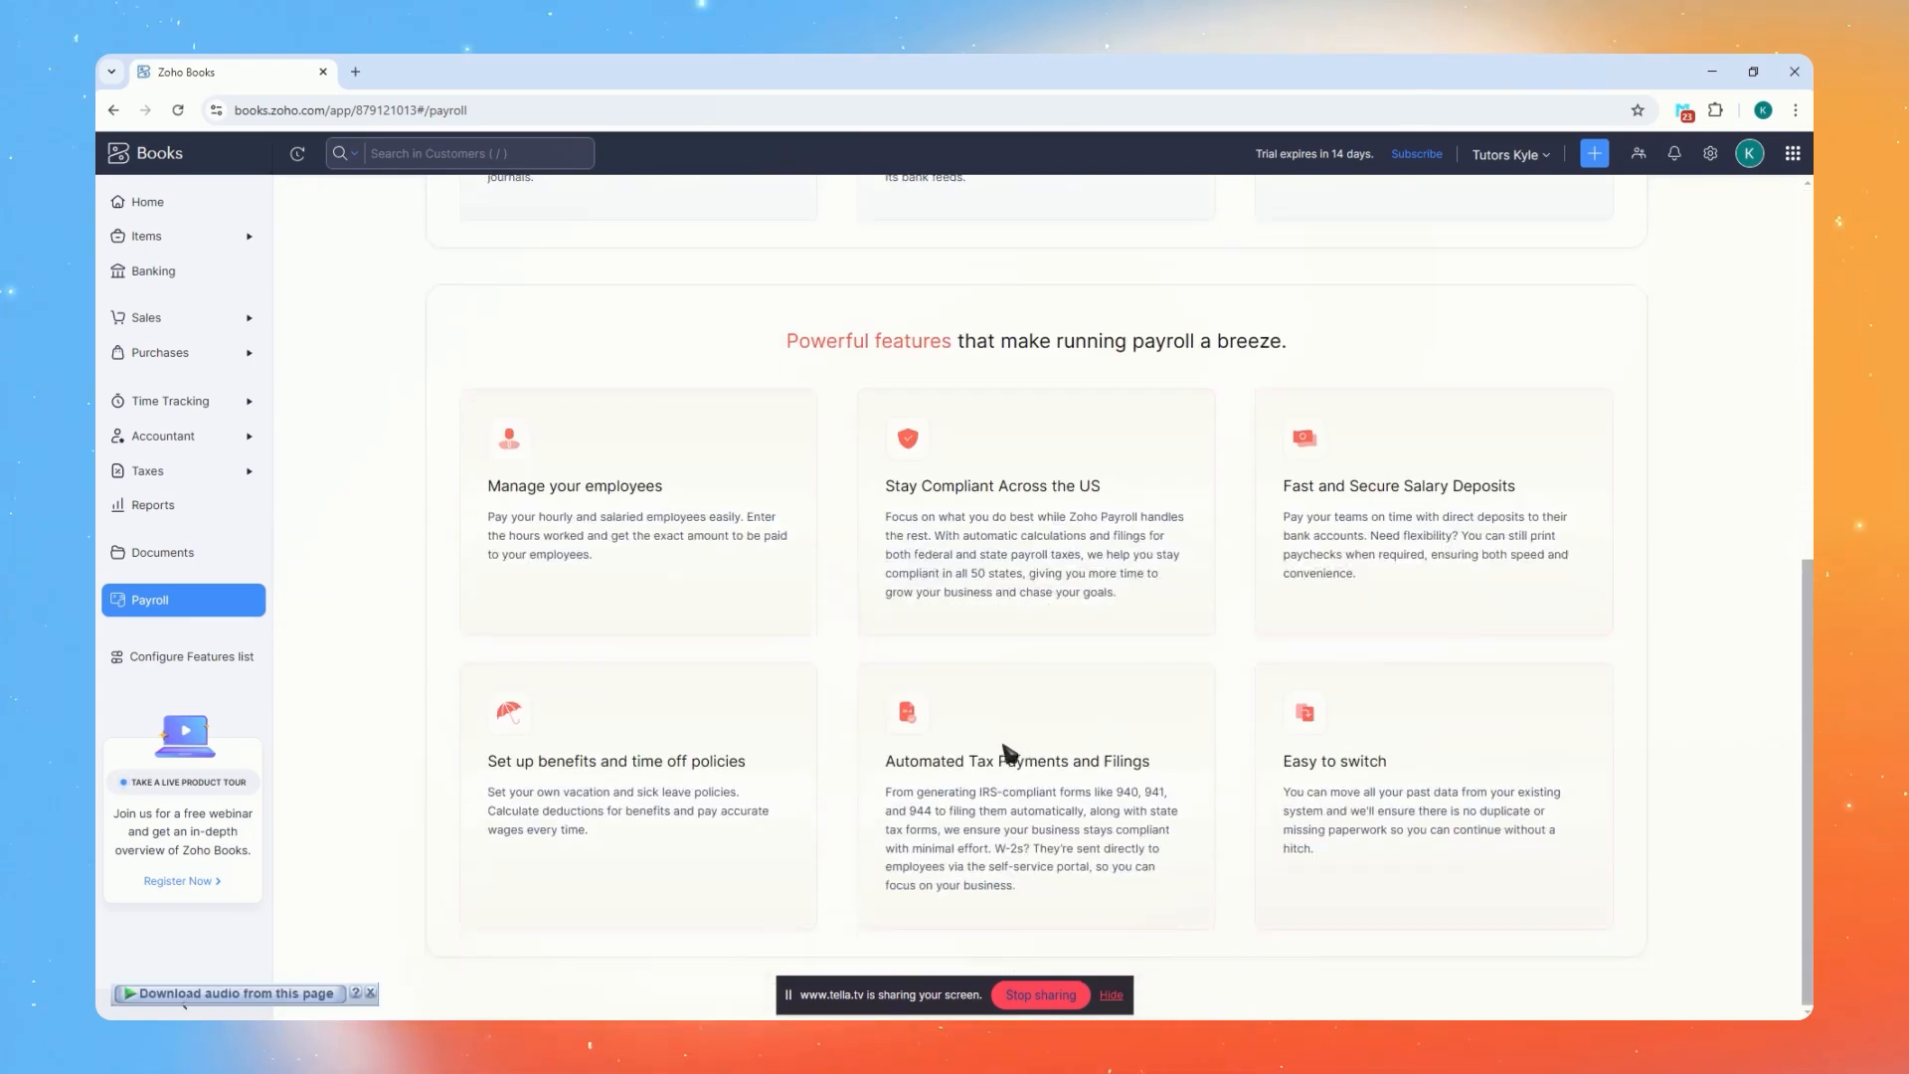
scroll(803, 667, "up", 7)
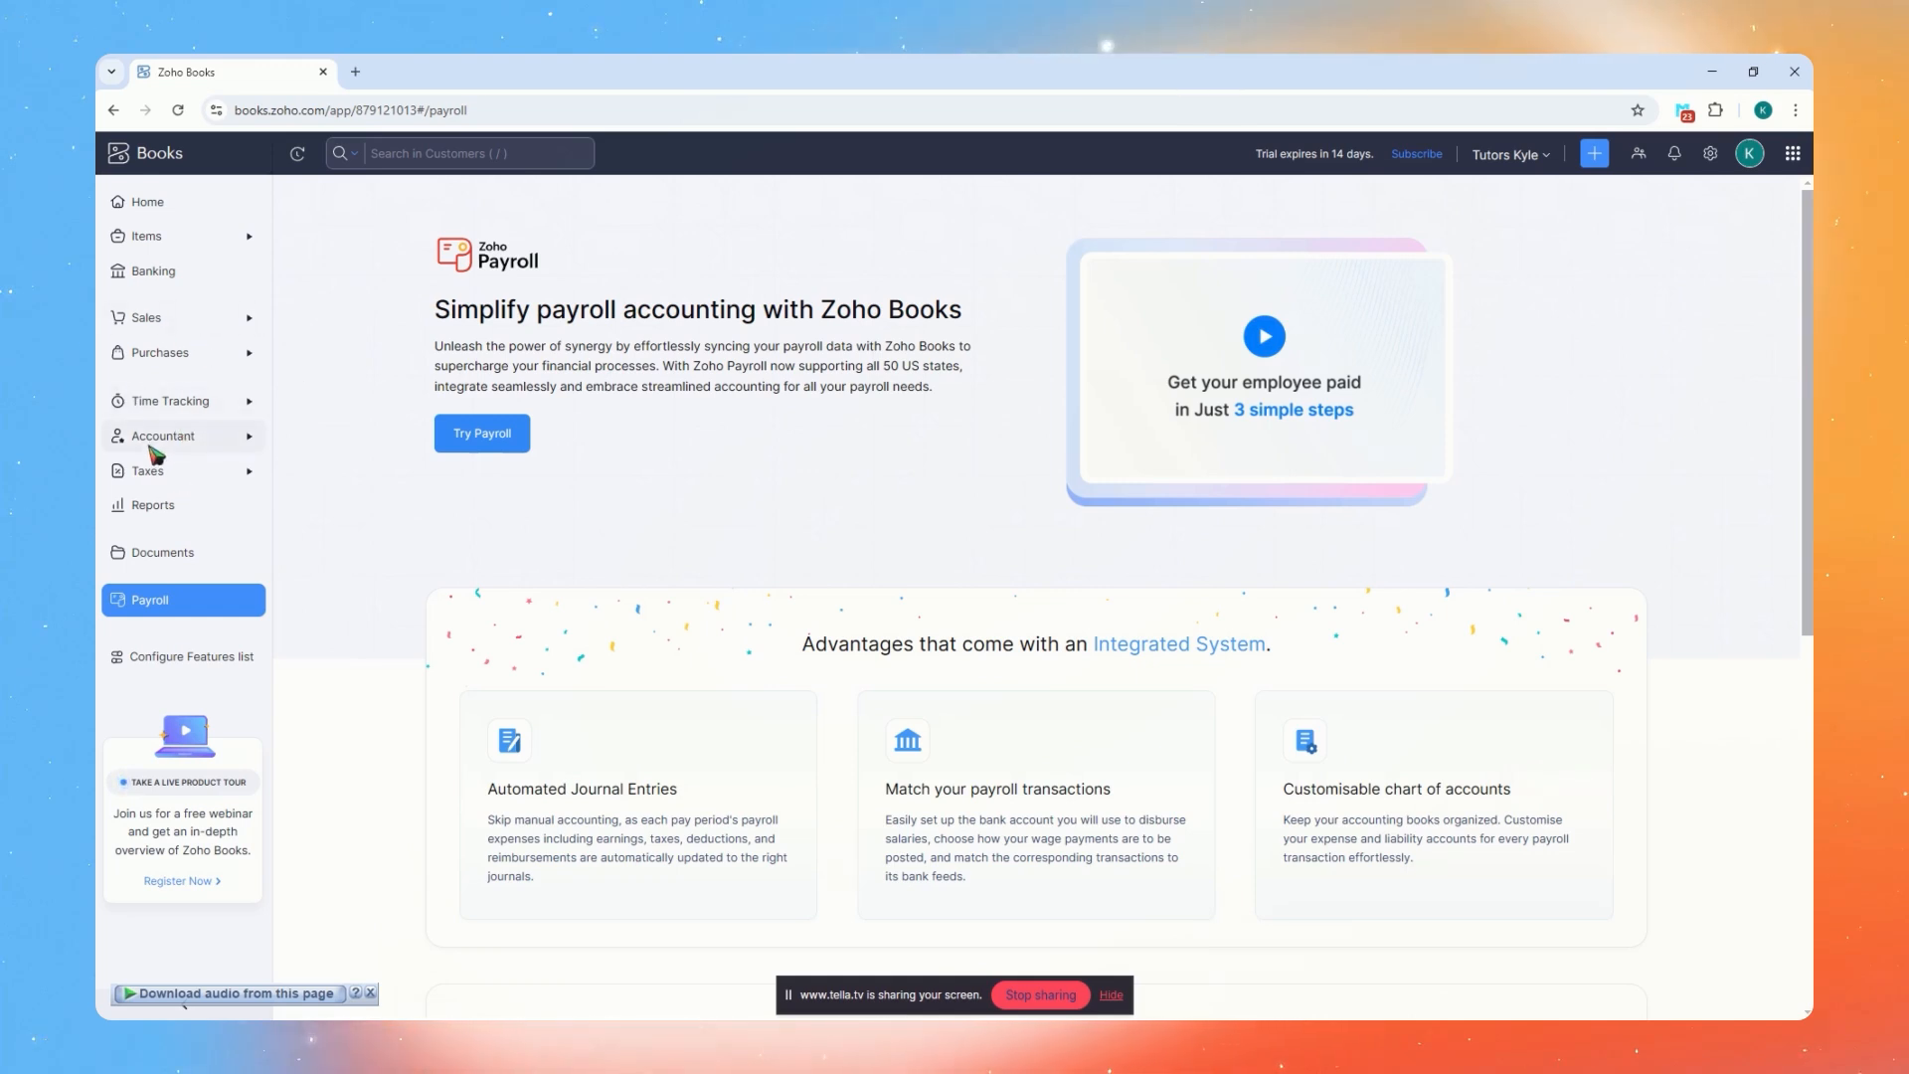
Return to the home dashboard and look over the entries of the sales, purchases and time tracking sections
left_click(156, 442)
left_click(164, 401)
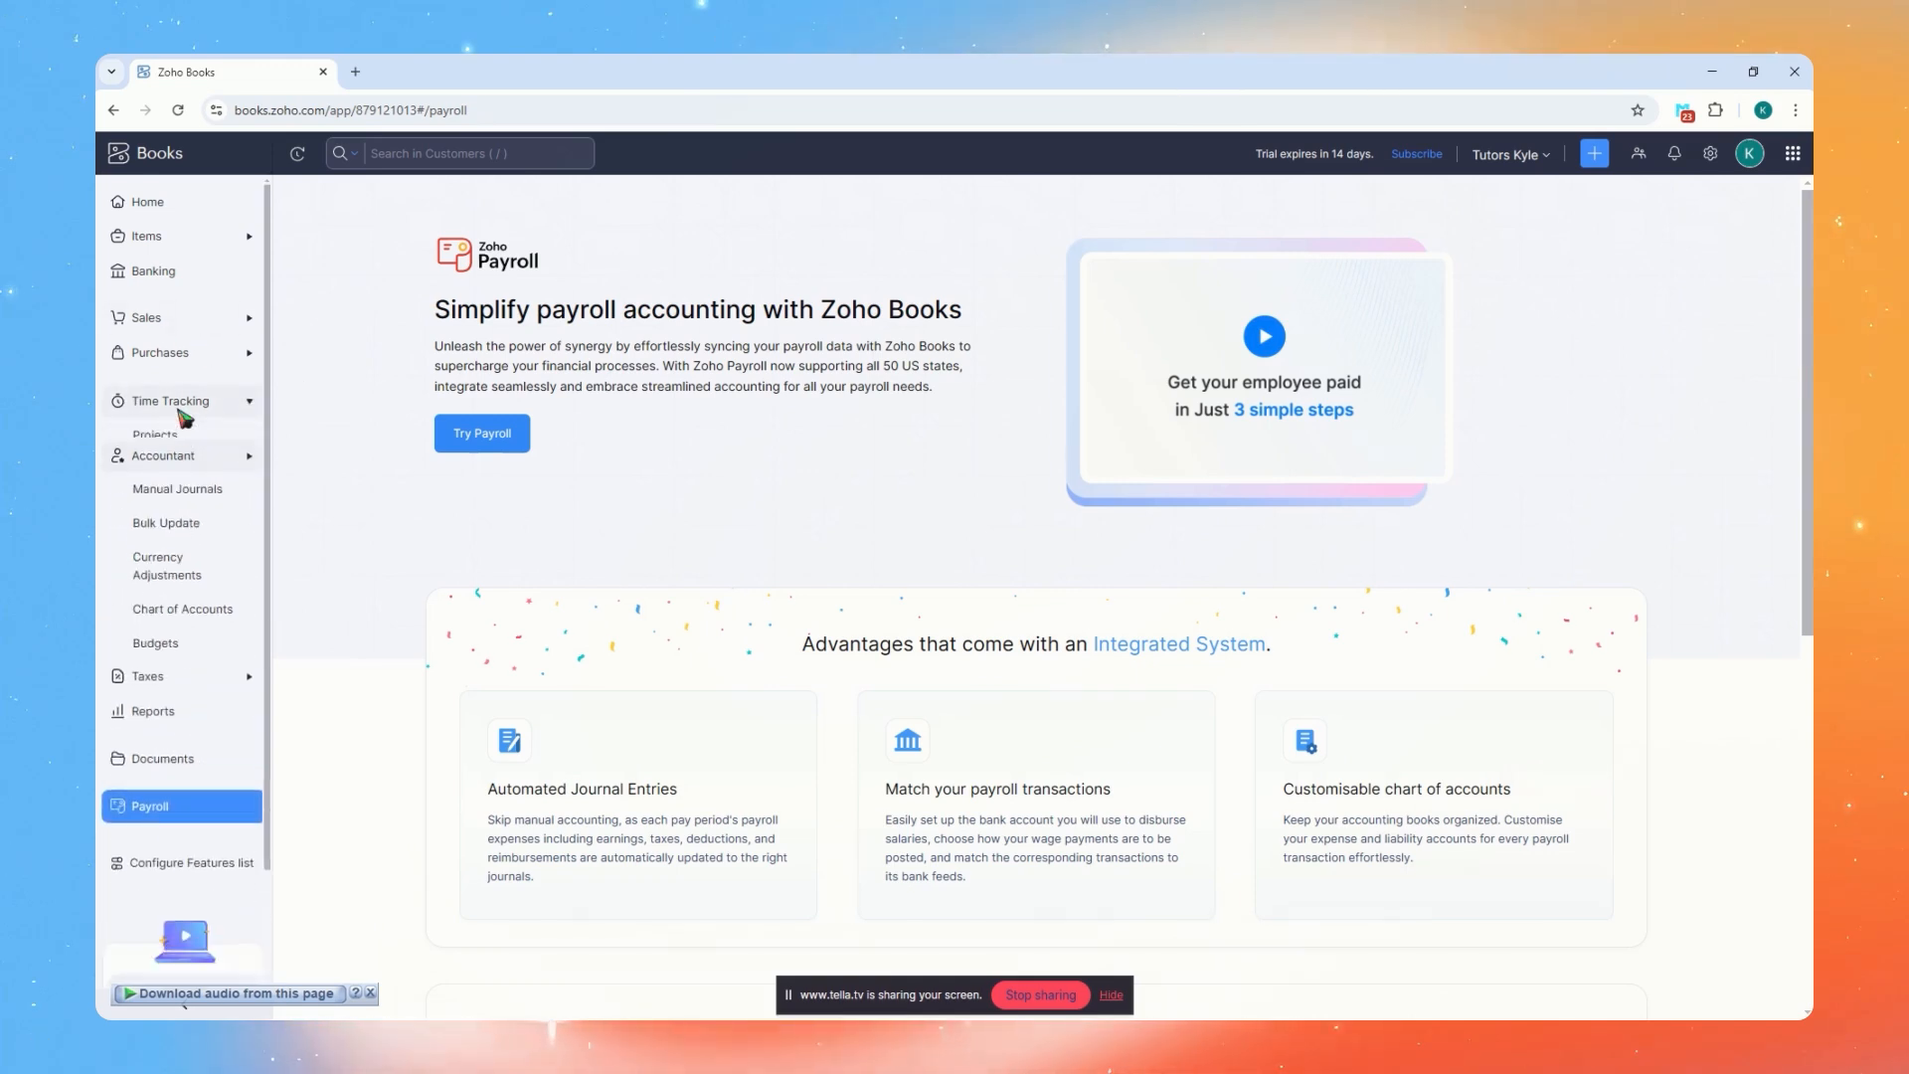
left_click(197, 203)
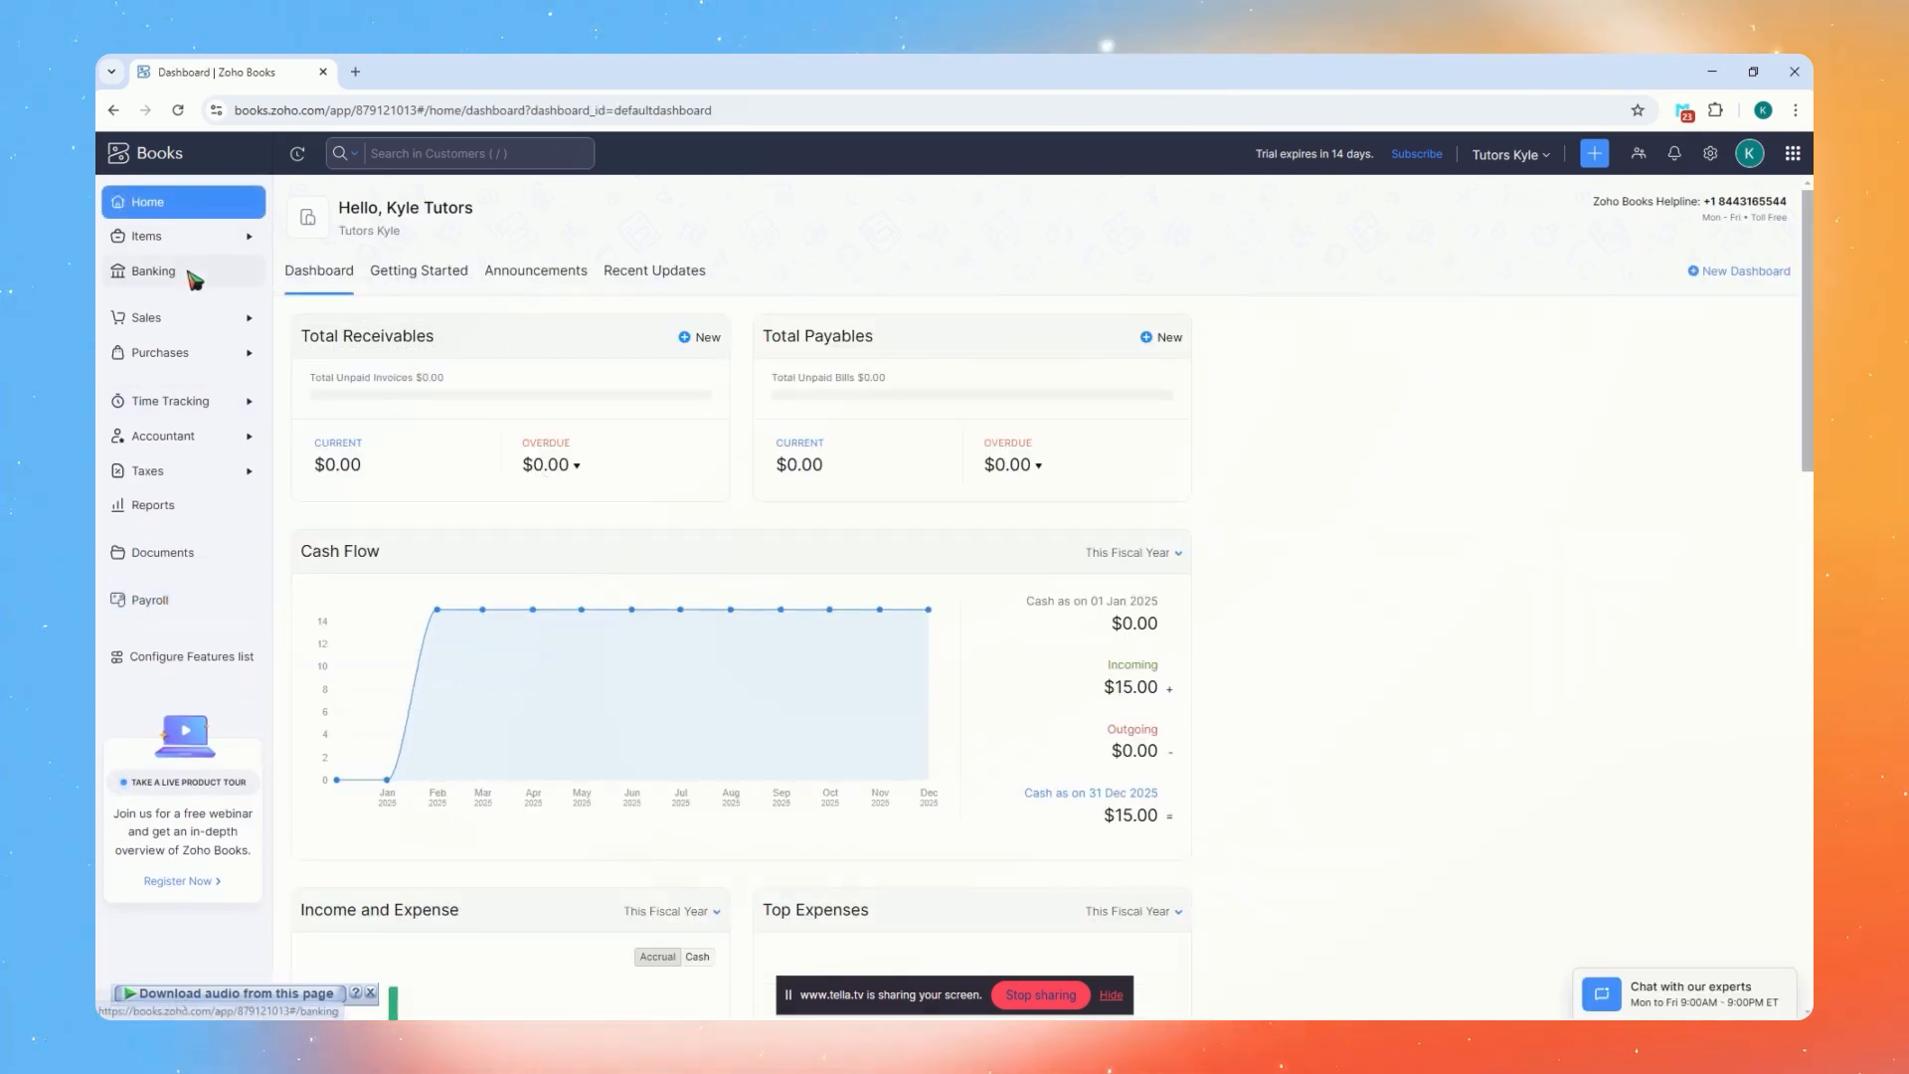
left_click(200, 326)
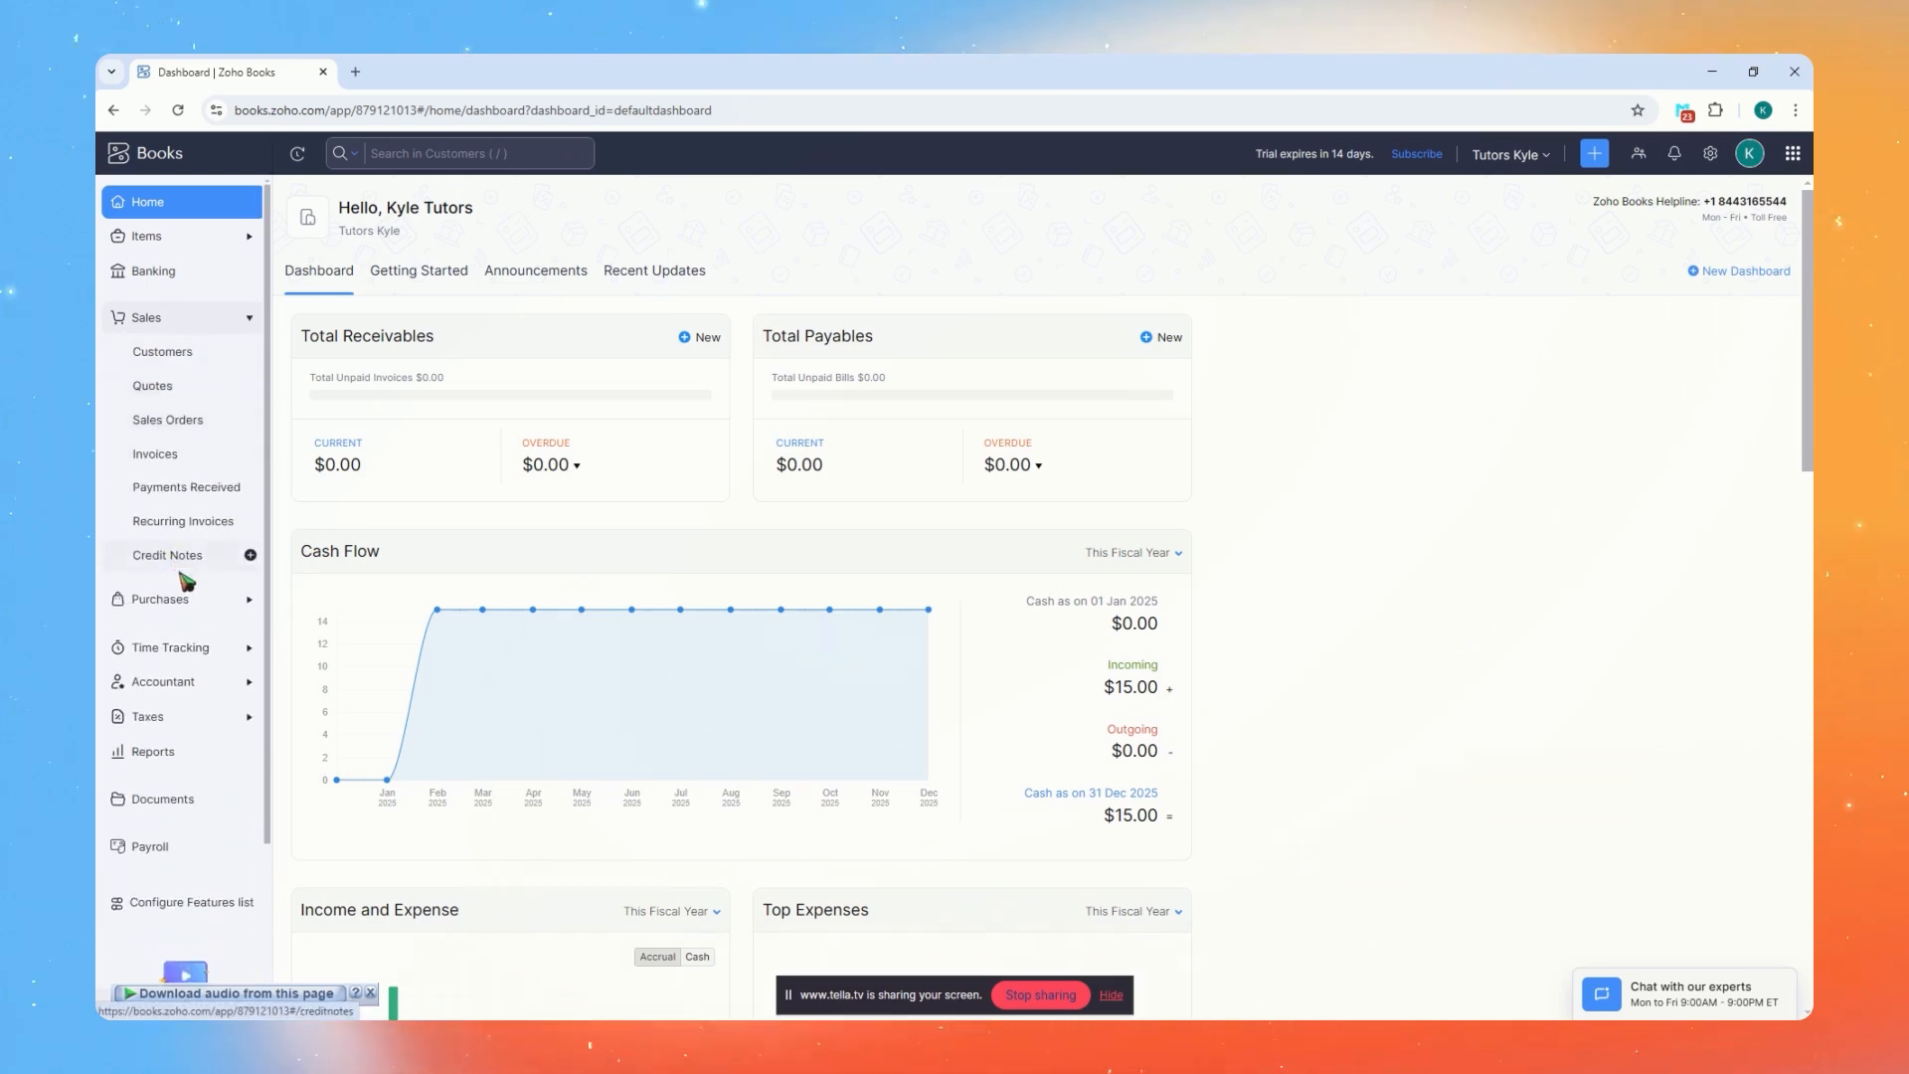
left_click(187, 599)
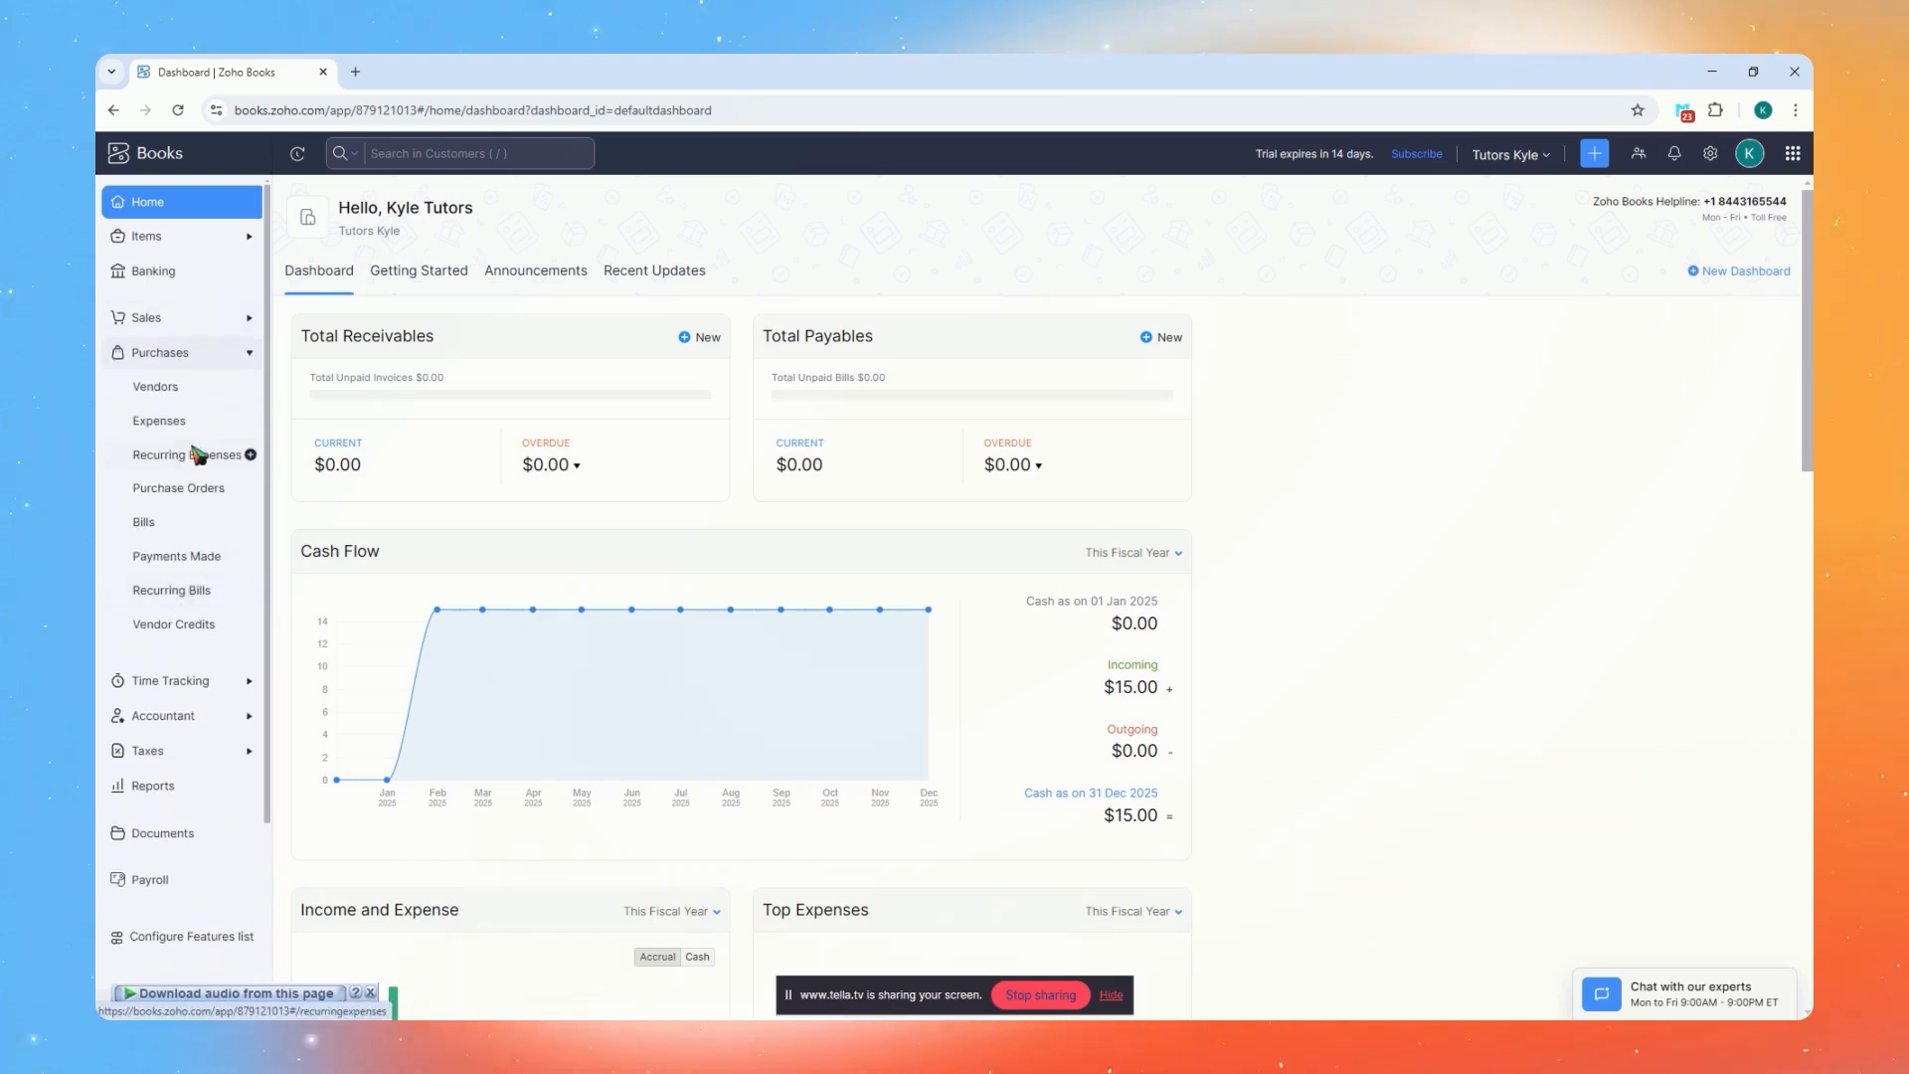
left_click(171, 684)
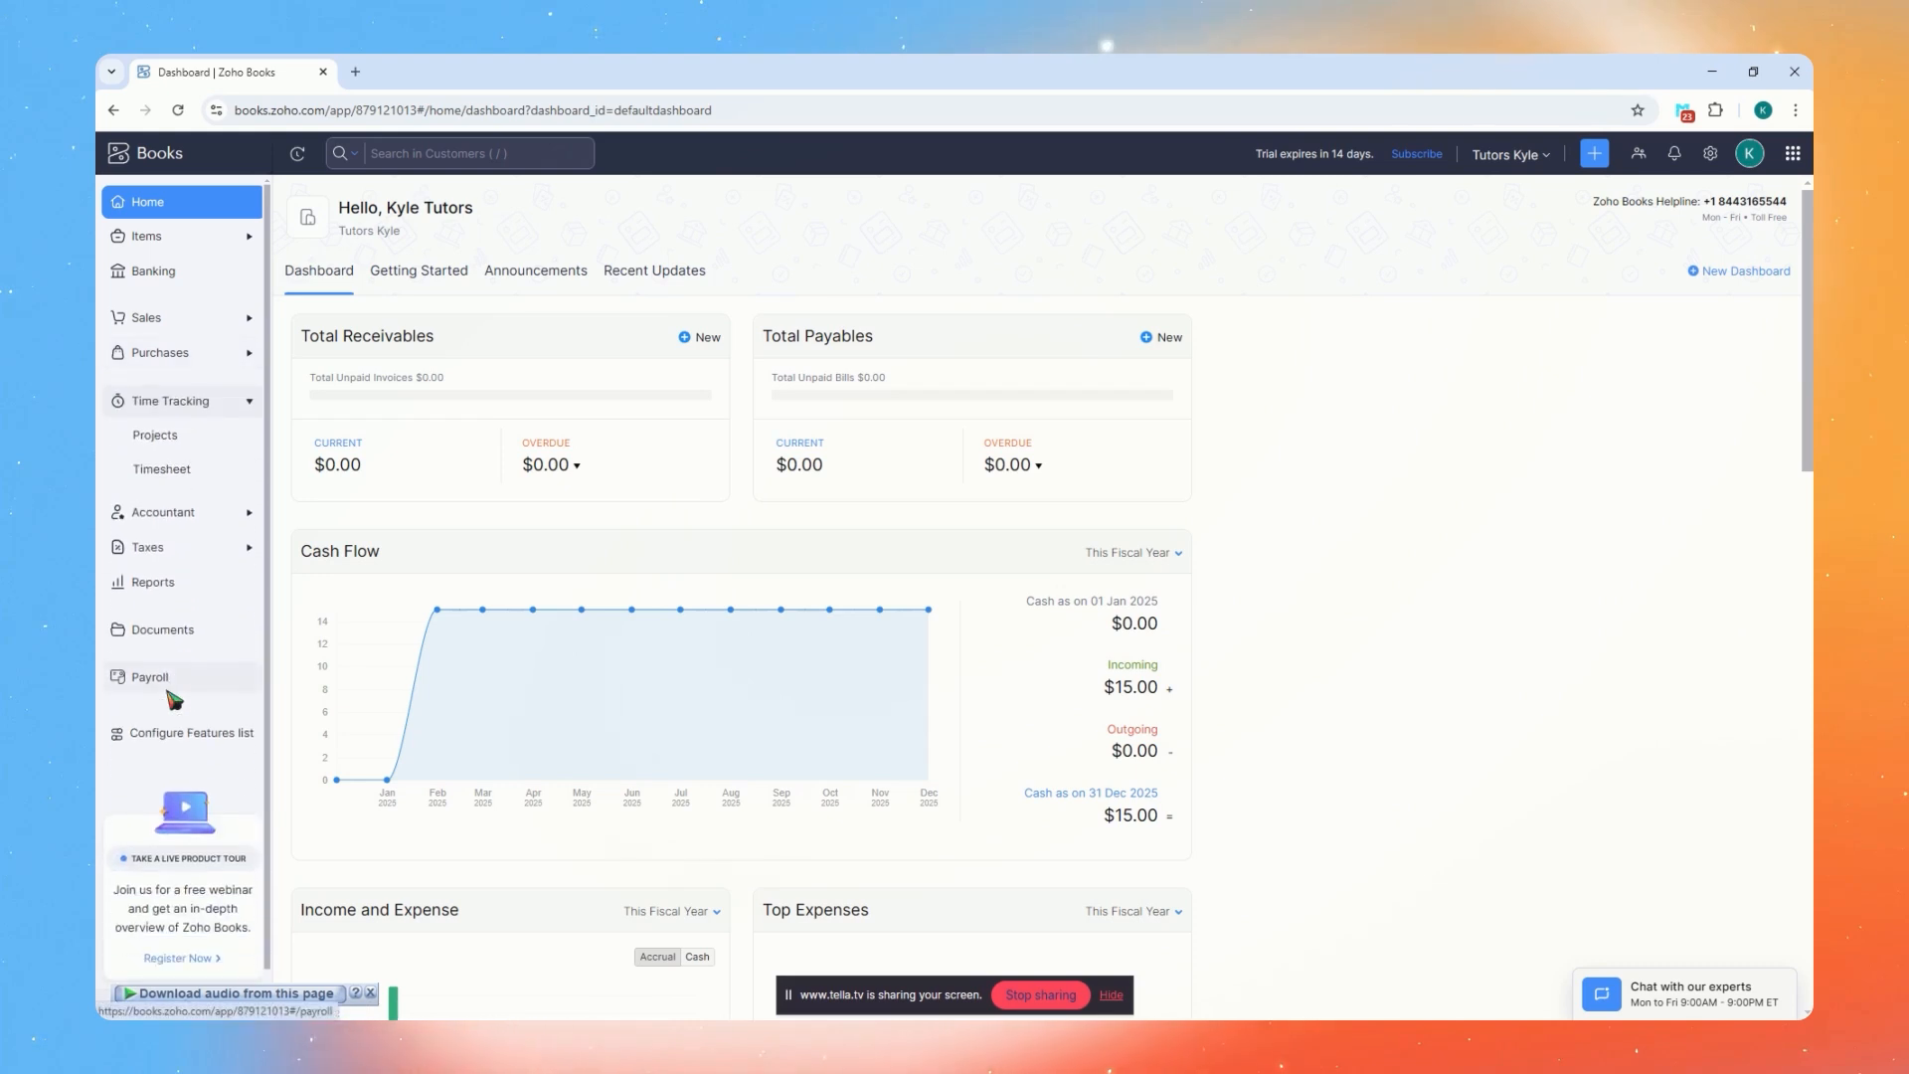